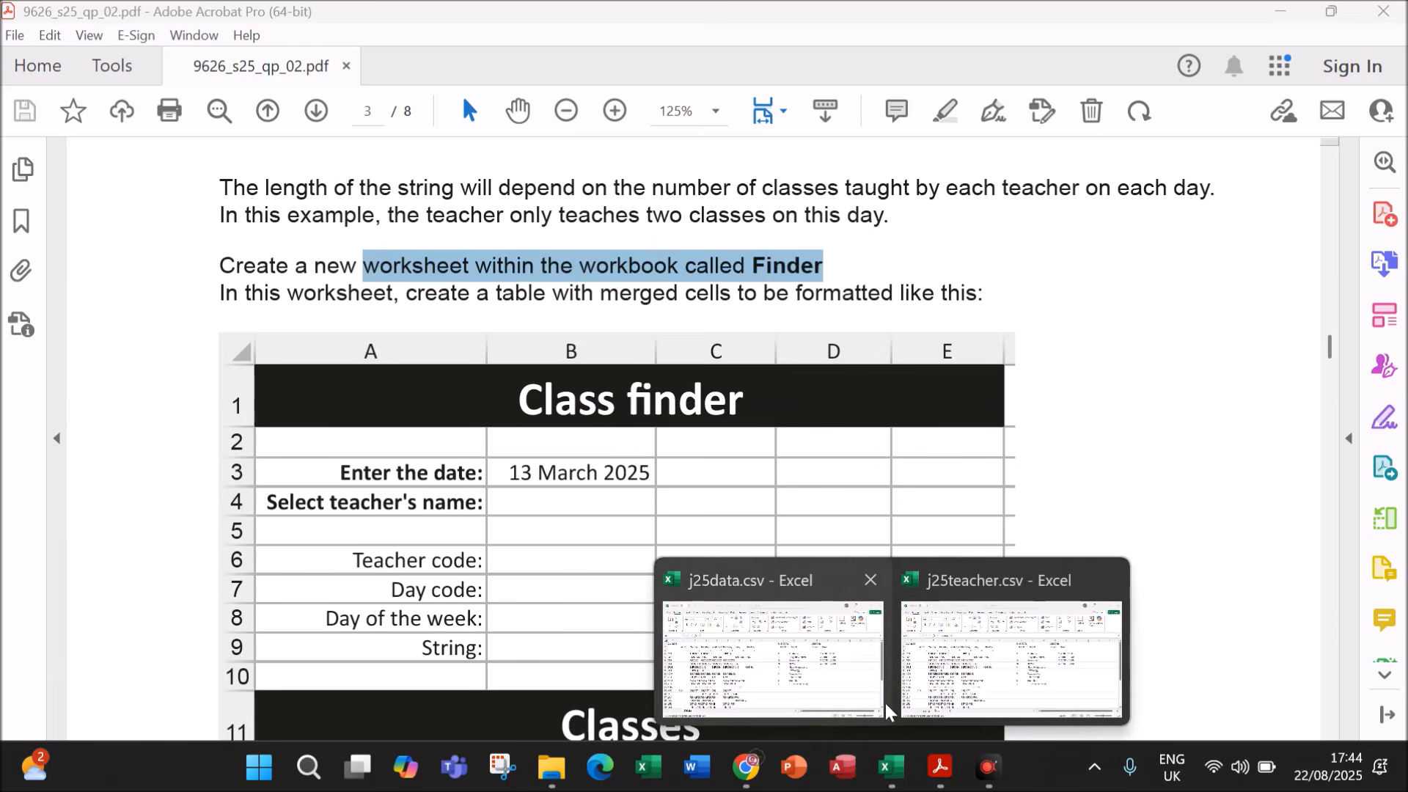
Step: Copy the entire contents of the j25data worksheet
click(830, 690)
key(ctrl+a)
key(ctrl+c)
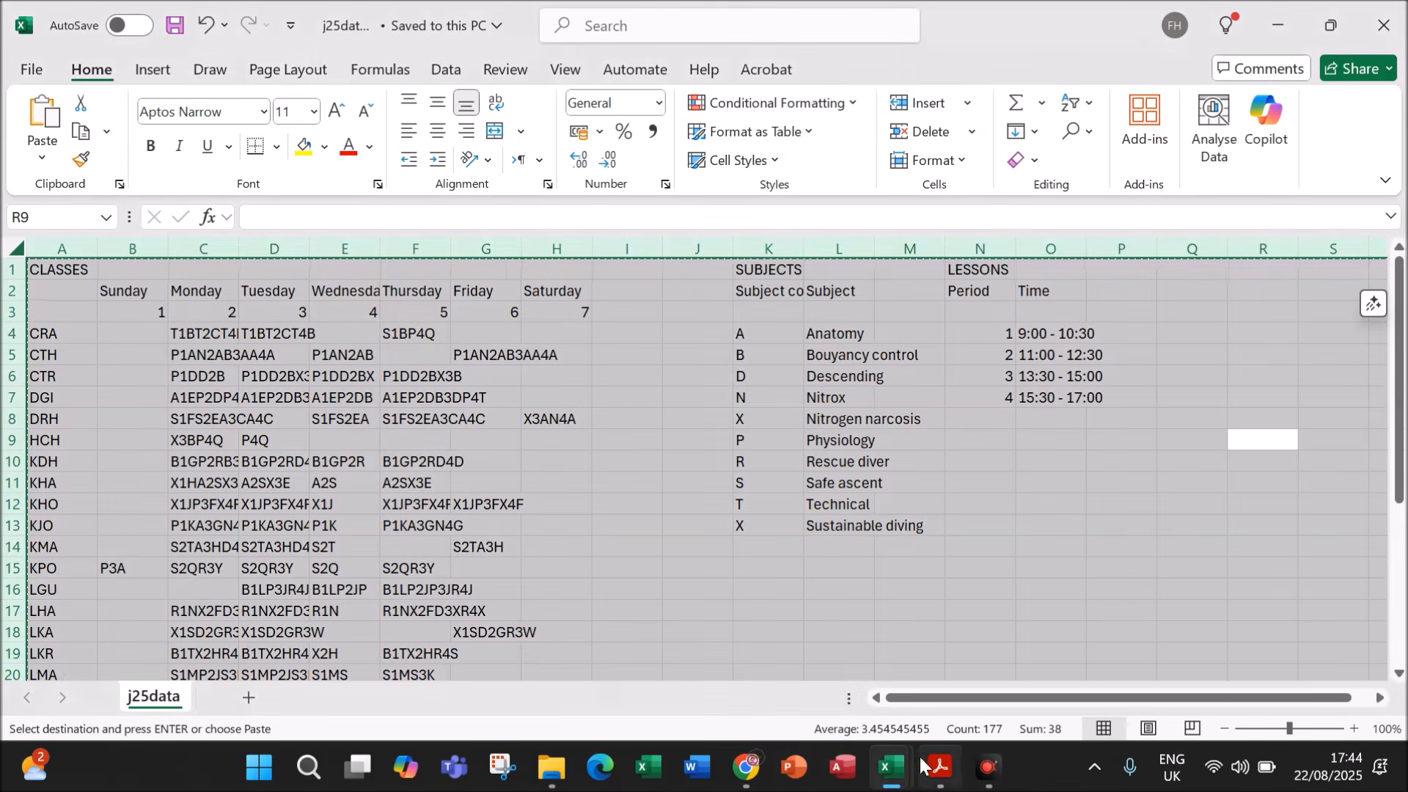
Step: Switch to the j25teacher workbook and add a new worksheet named Finder after the Data sheet
mouse_move(891, 766)
click(1047, 710)
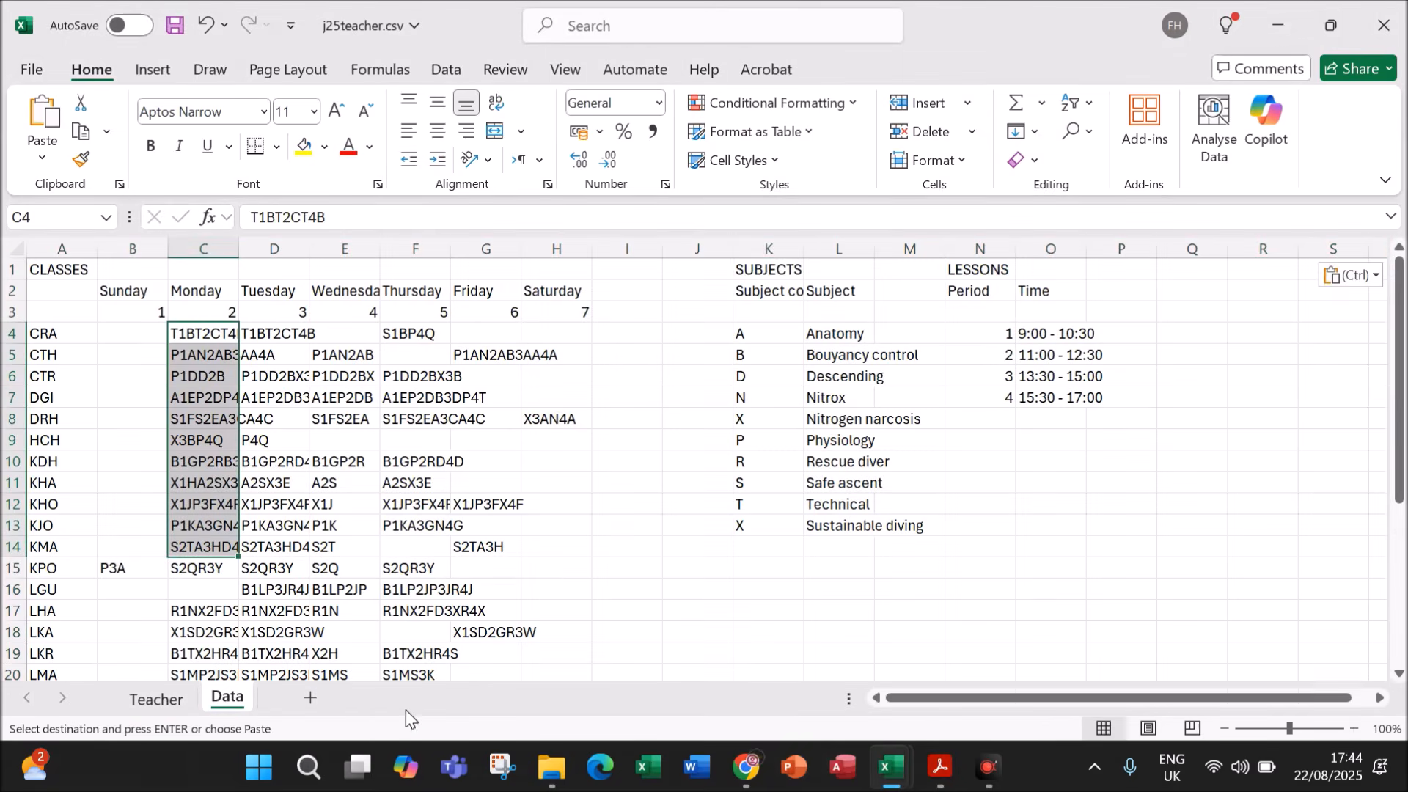
click(310, 697)
double_click(315, 697)
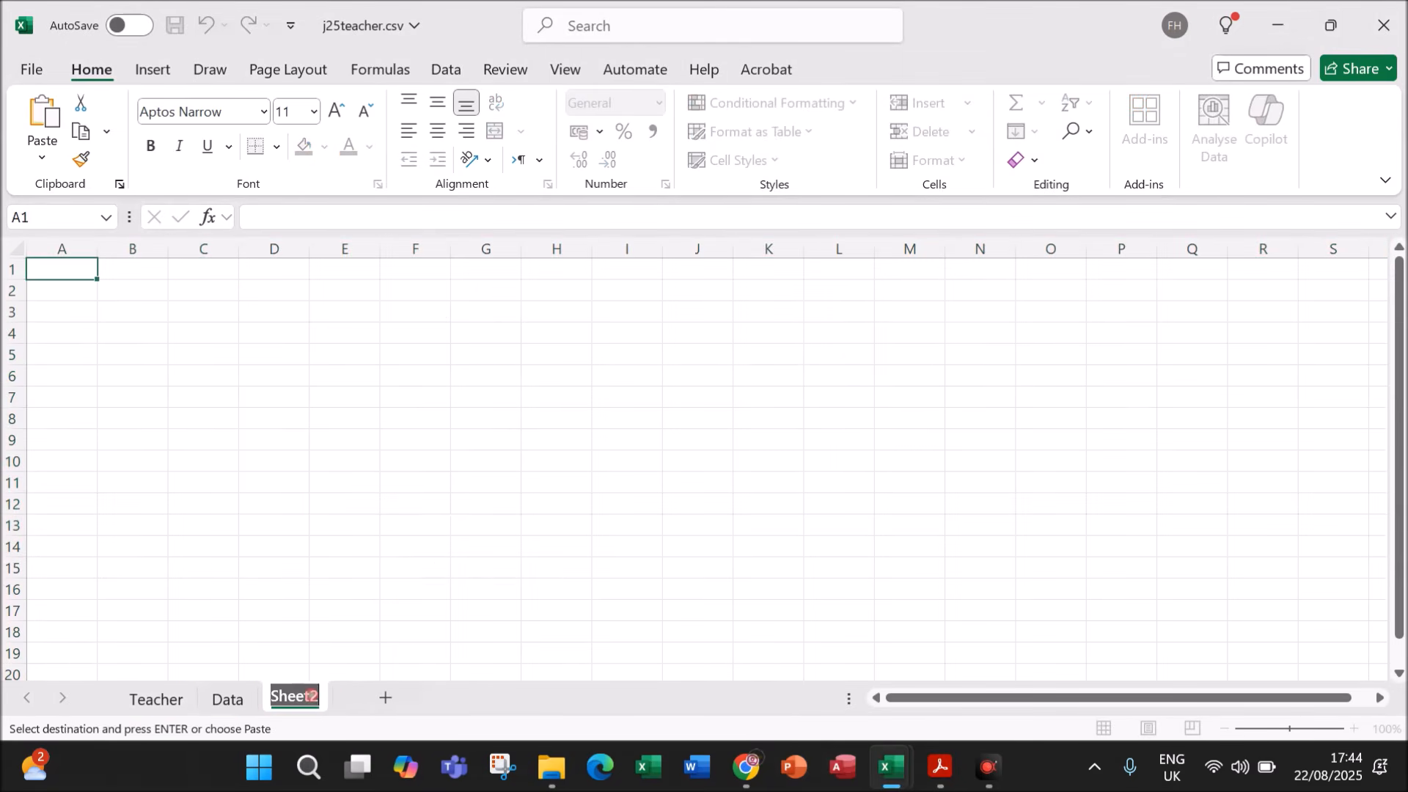
text(Fin)
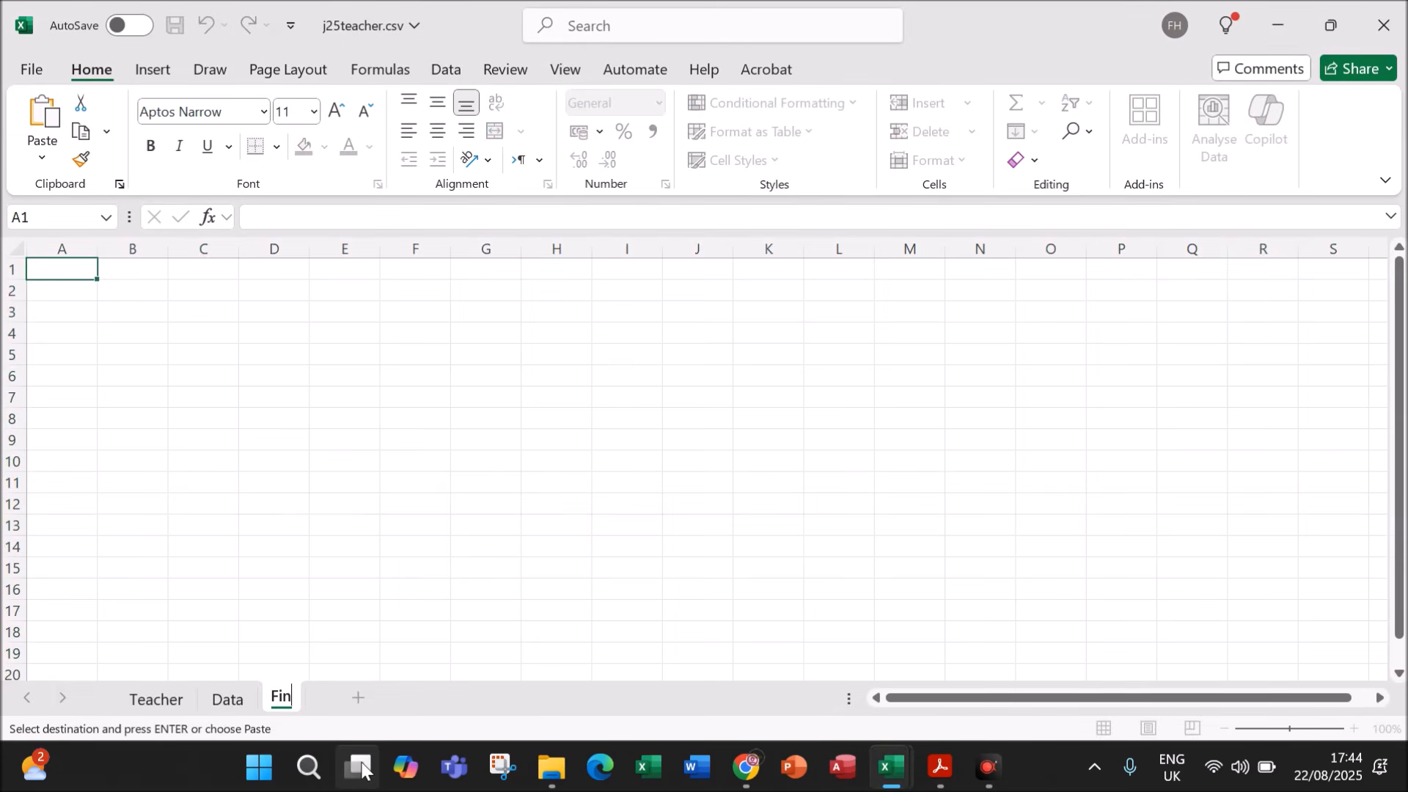
text(der)
click(566, 484)
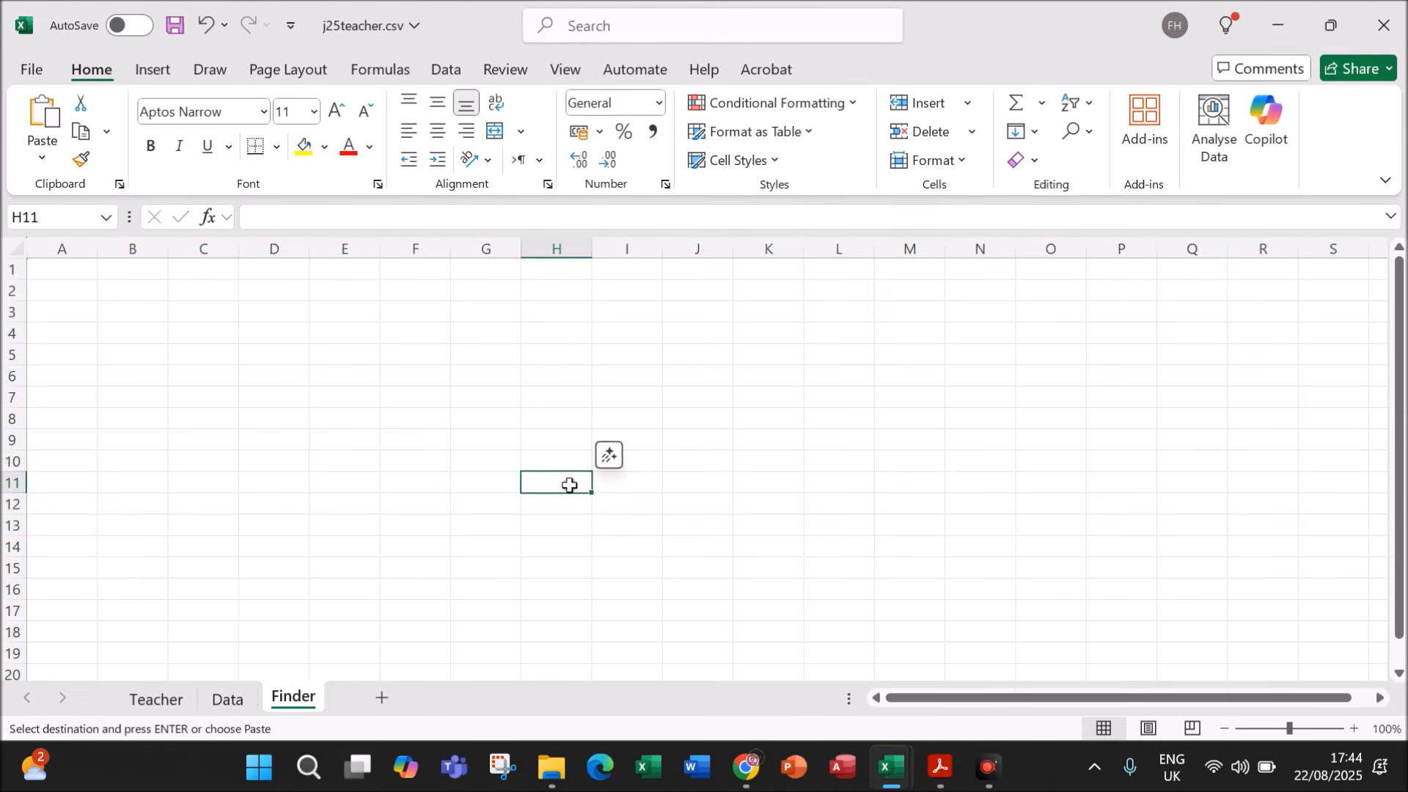
Step: Switch to the question paper PDF in Acrobat and capture the Class finder table layout with Snipping Tool
click(940, 766)
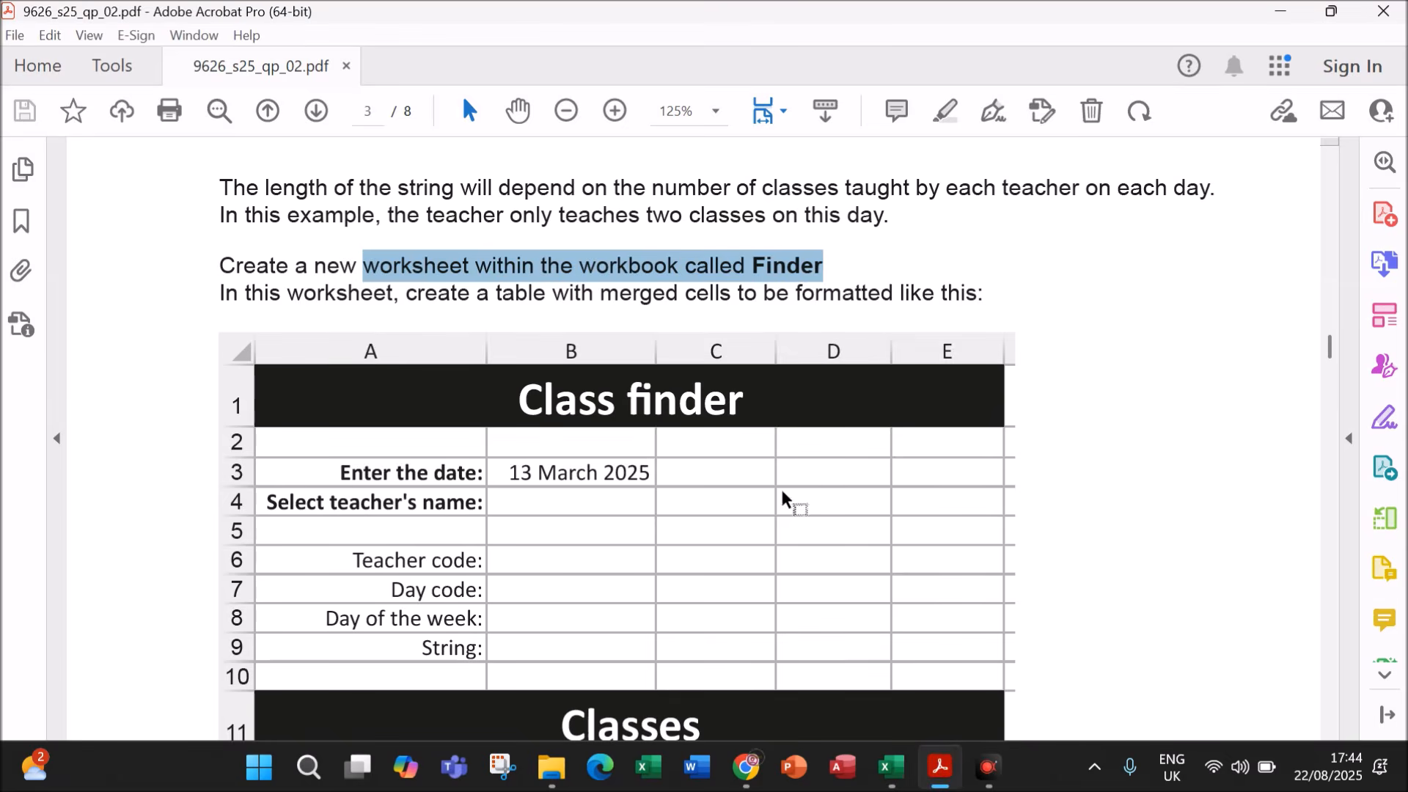
click(1072, 360)
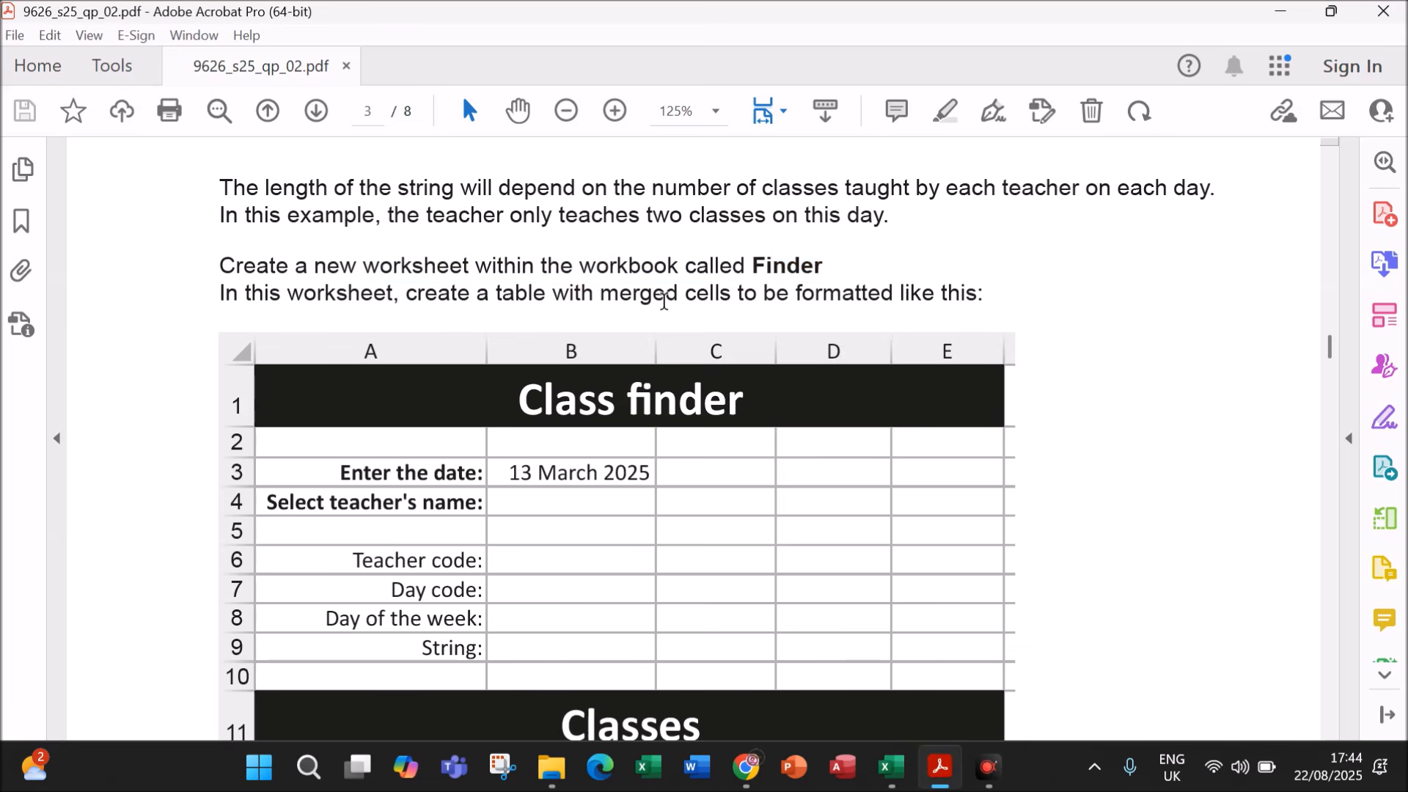
scroll(842, 297, down, 2)
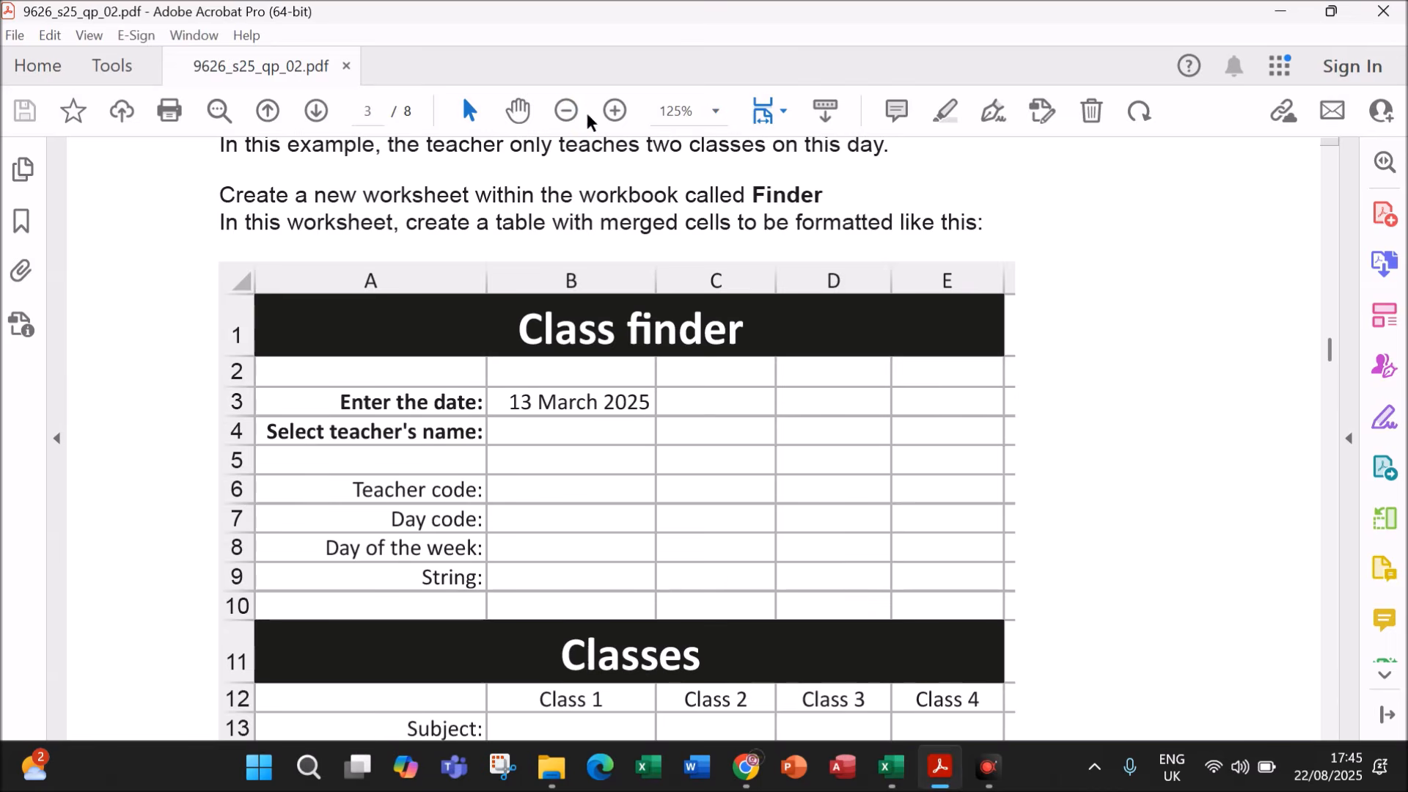
click(566, 114)
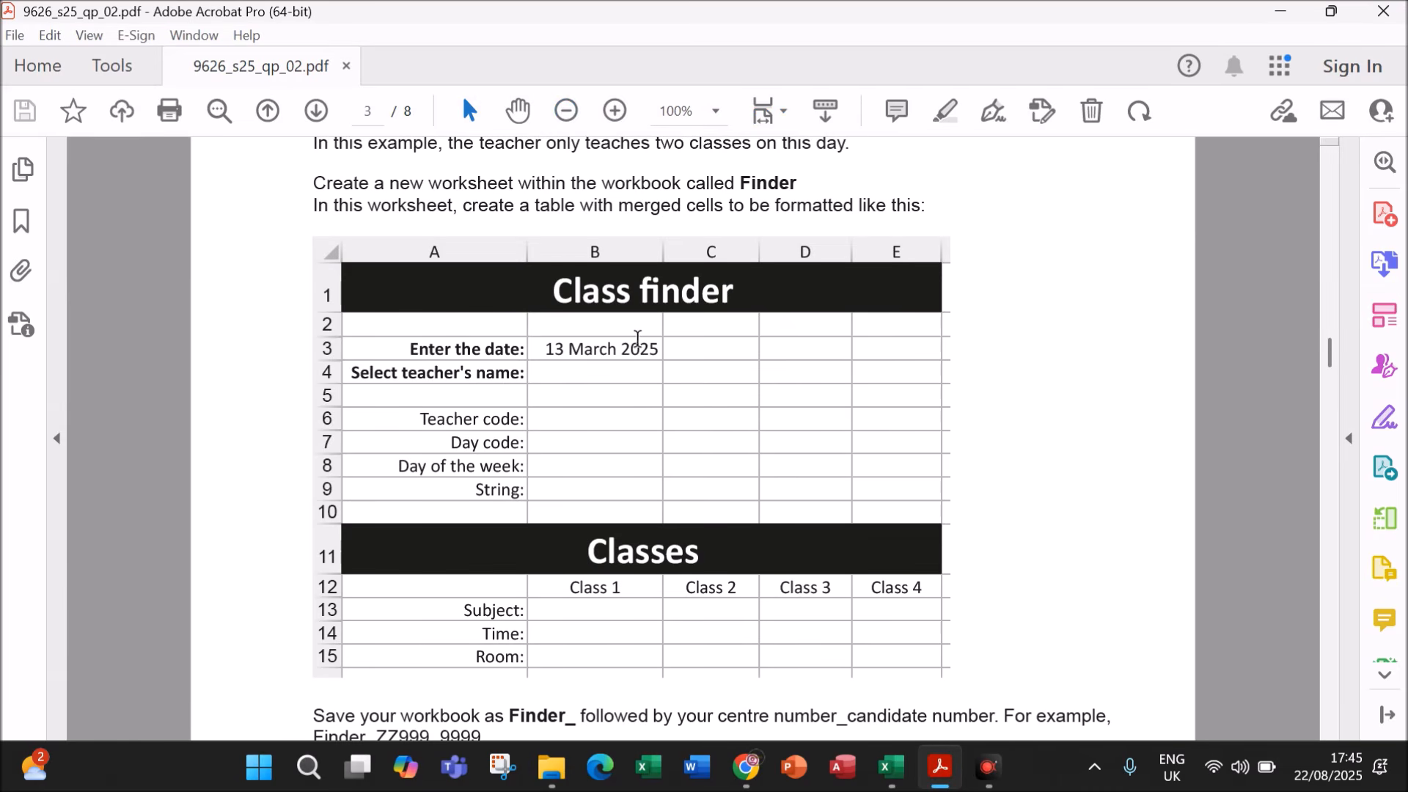
click(505, 762)
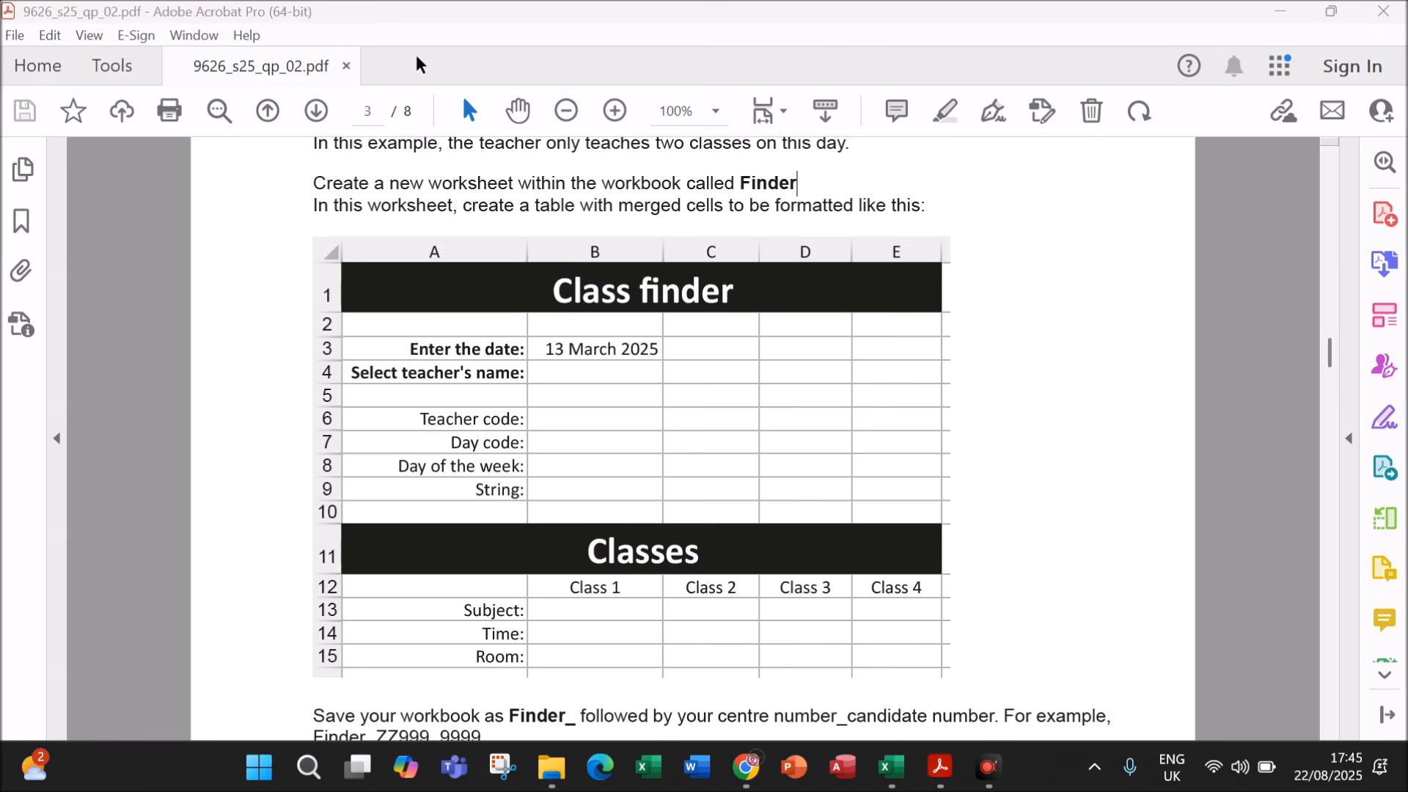
click(449, 114)
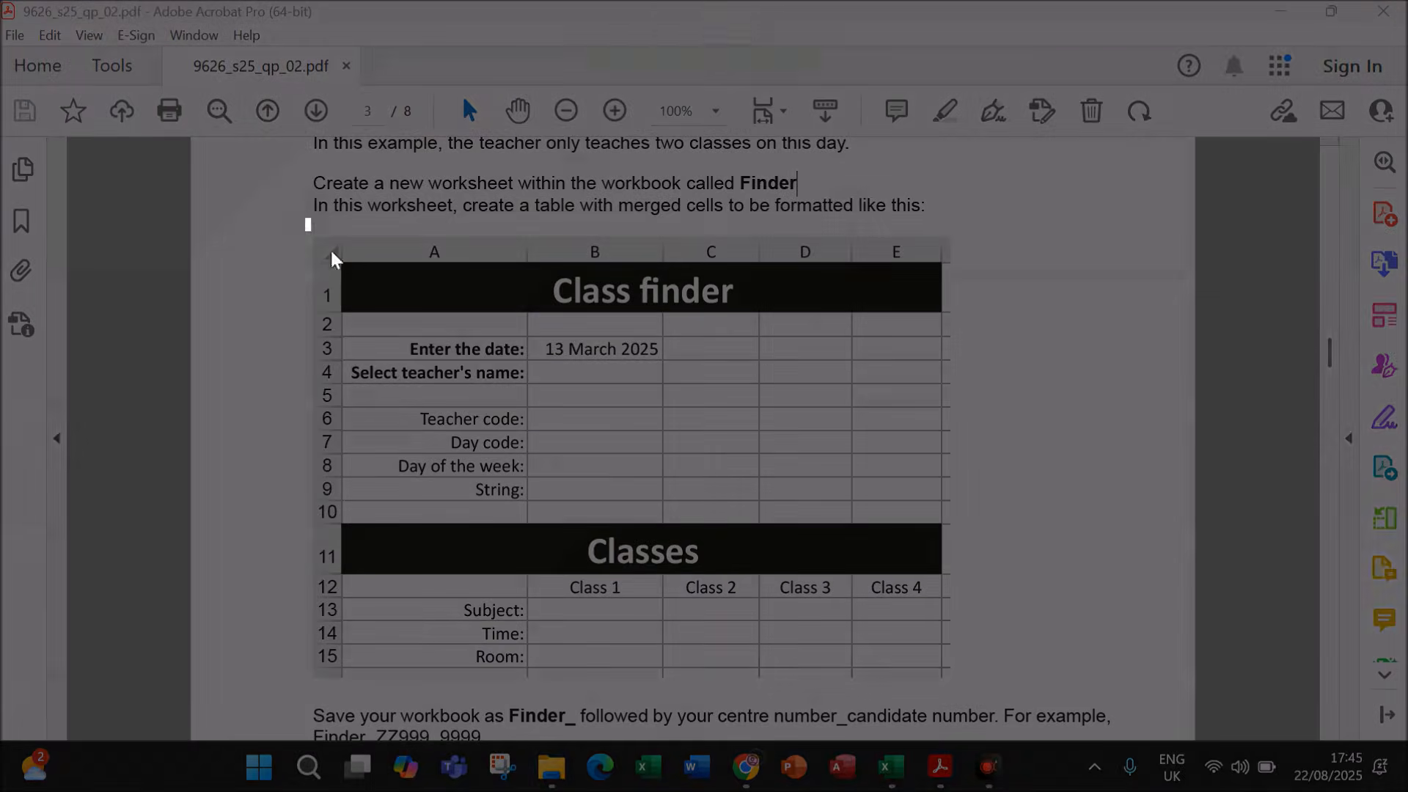
drag(305, 217, 952, 683)
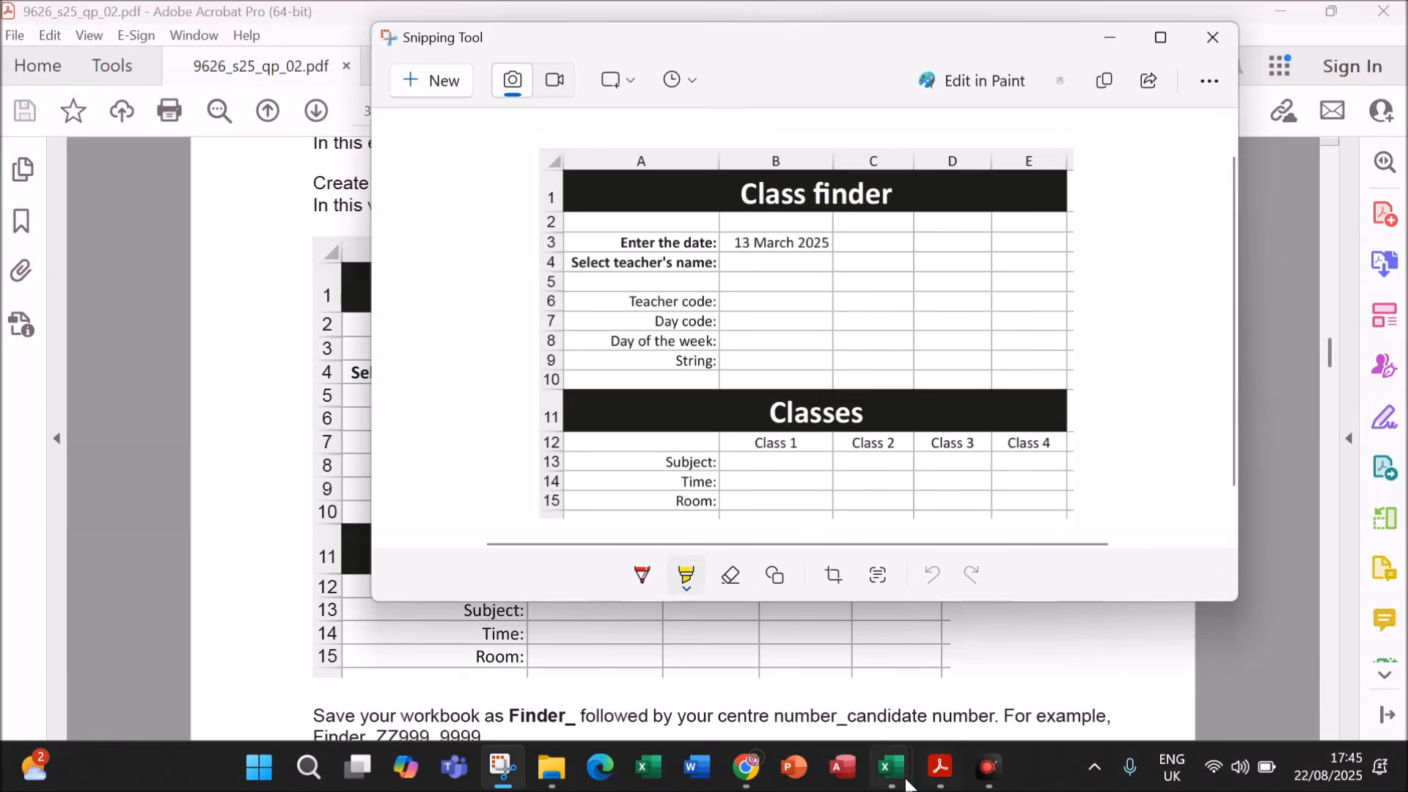
Step: Paste the captured table image into j25teacher's Finder sheet and place it beside the empty columns, starting around column J
click(880, 782)
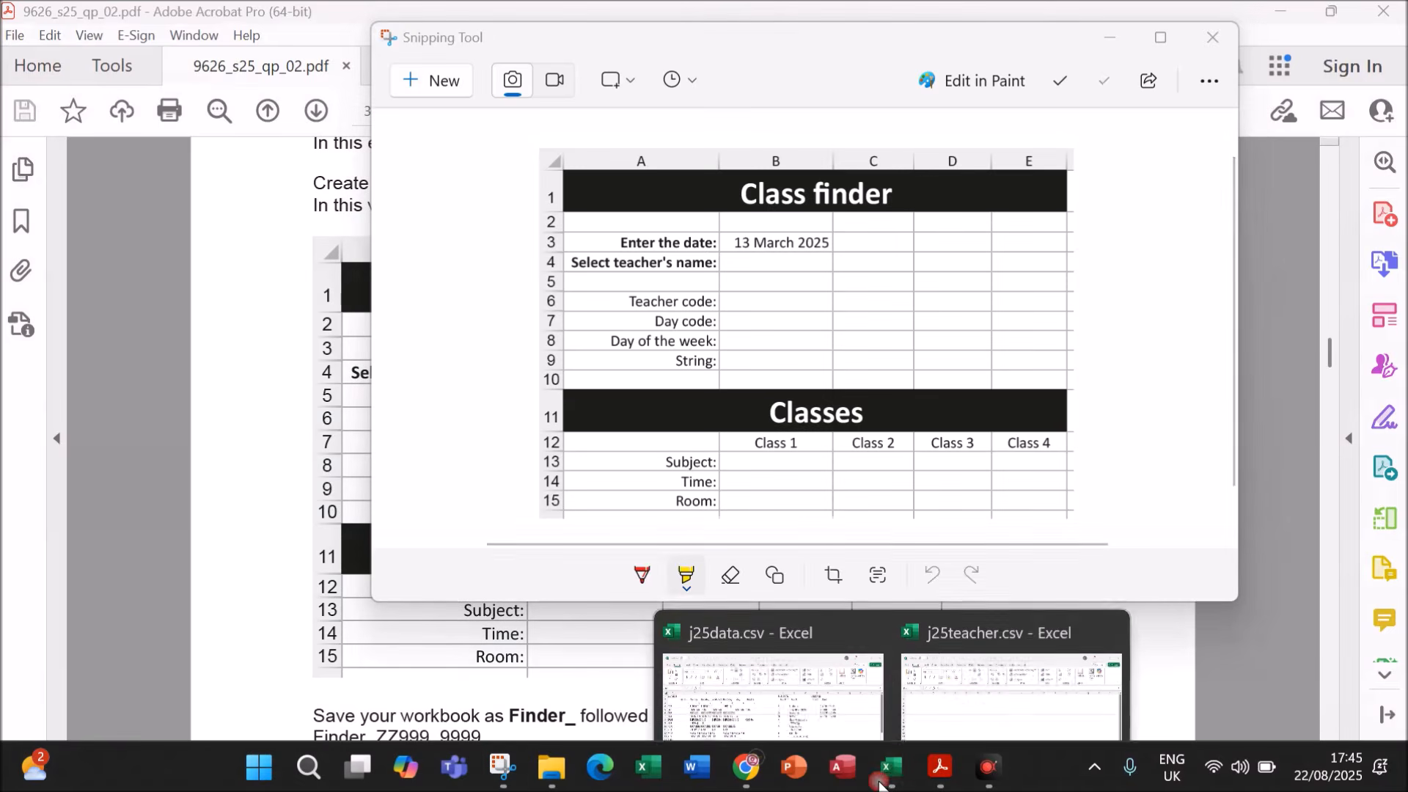
click(1001, 672)
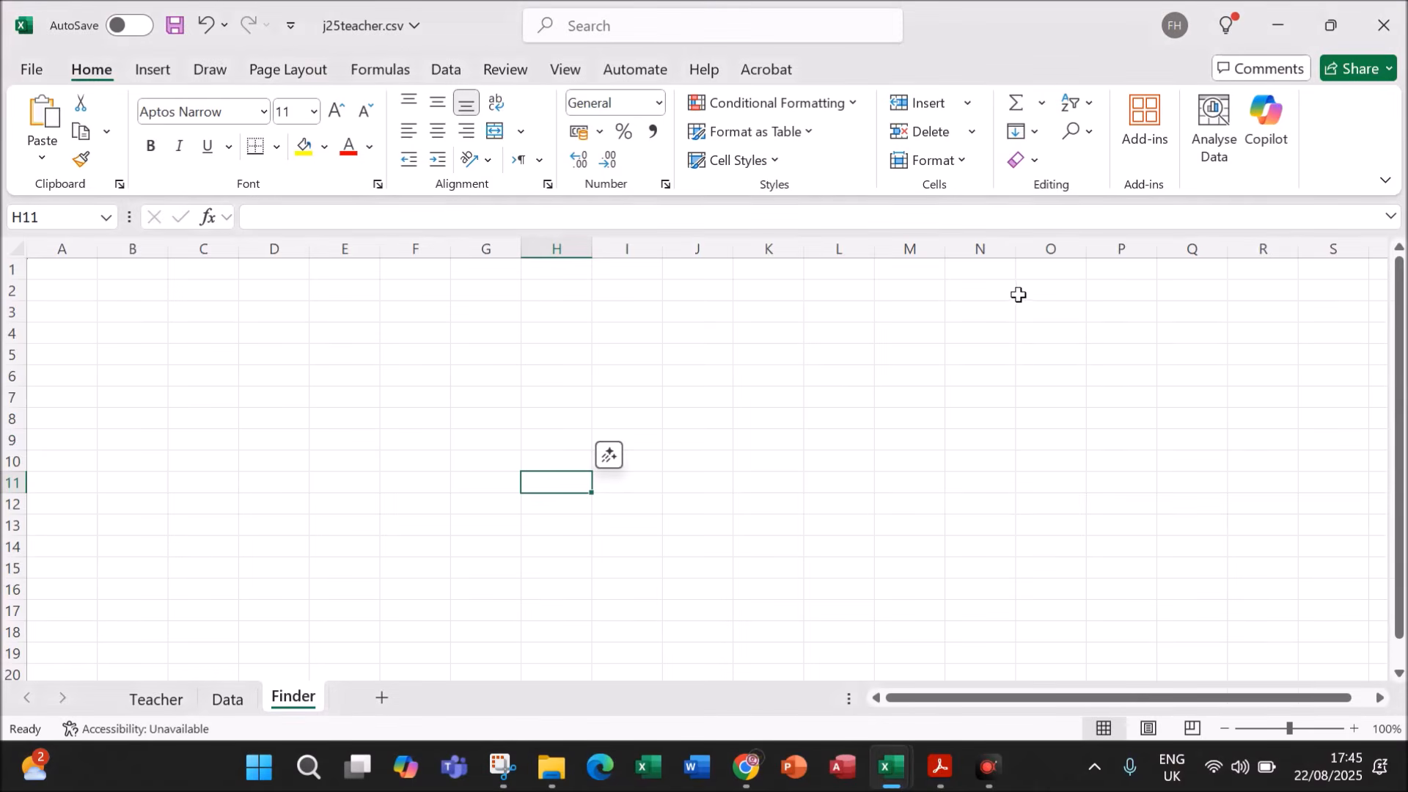
key(ctrl+v)
drag(780, 534, 933, 307)
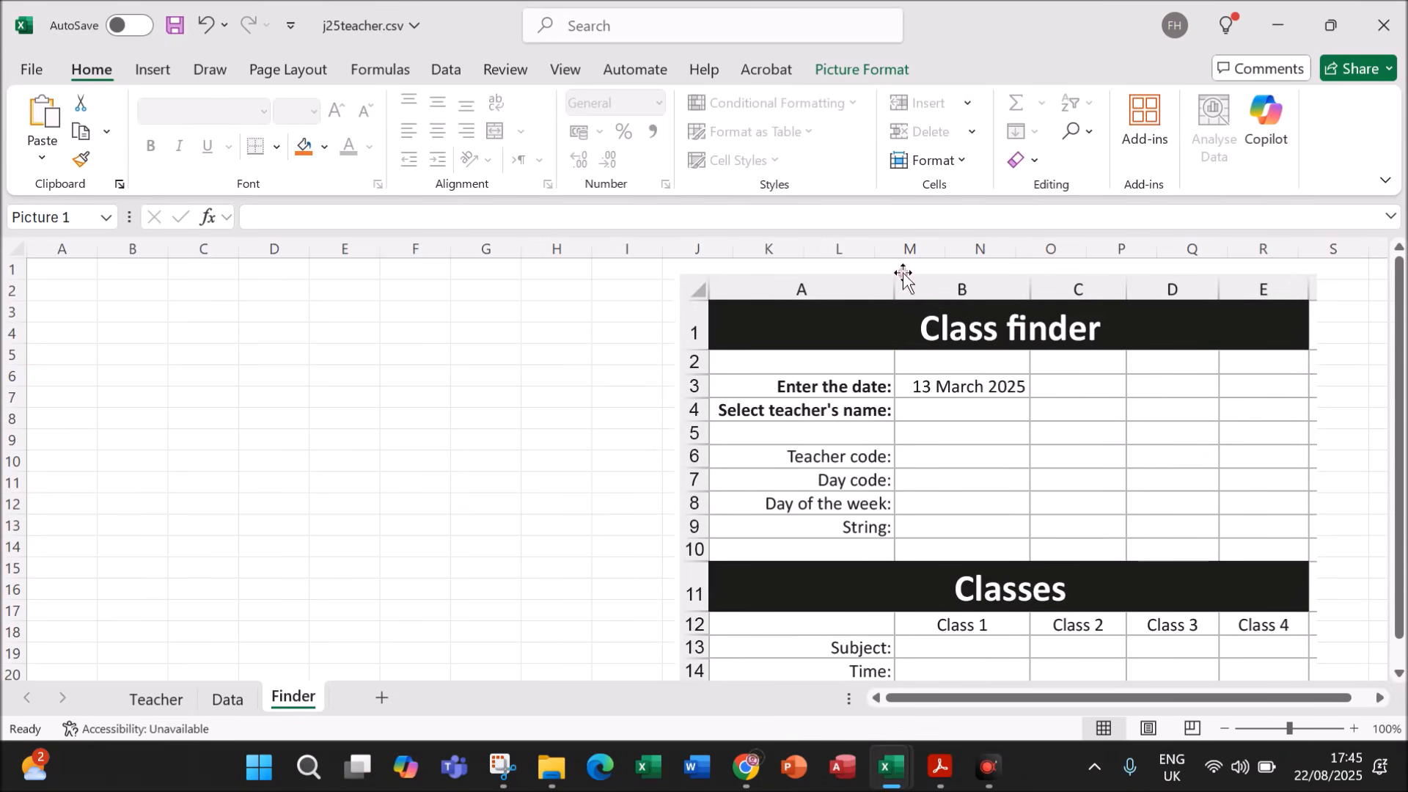
key(Escape)
Step: Enter "Class finder", "Enter the date:" and "Select teacher's name" in cells A1, A2 and A3
click(69, 272)
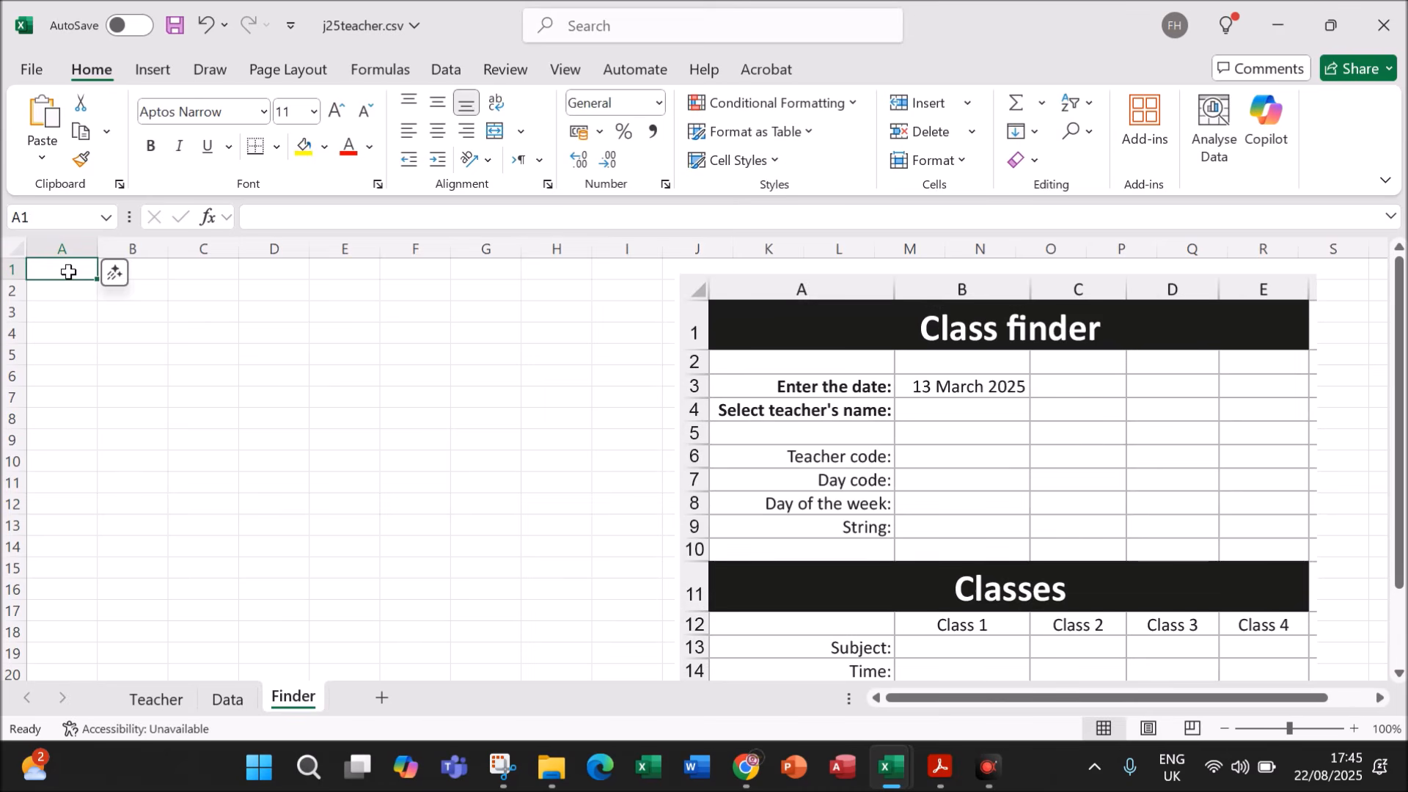
text(Class finder)
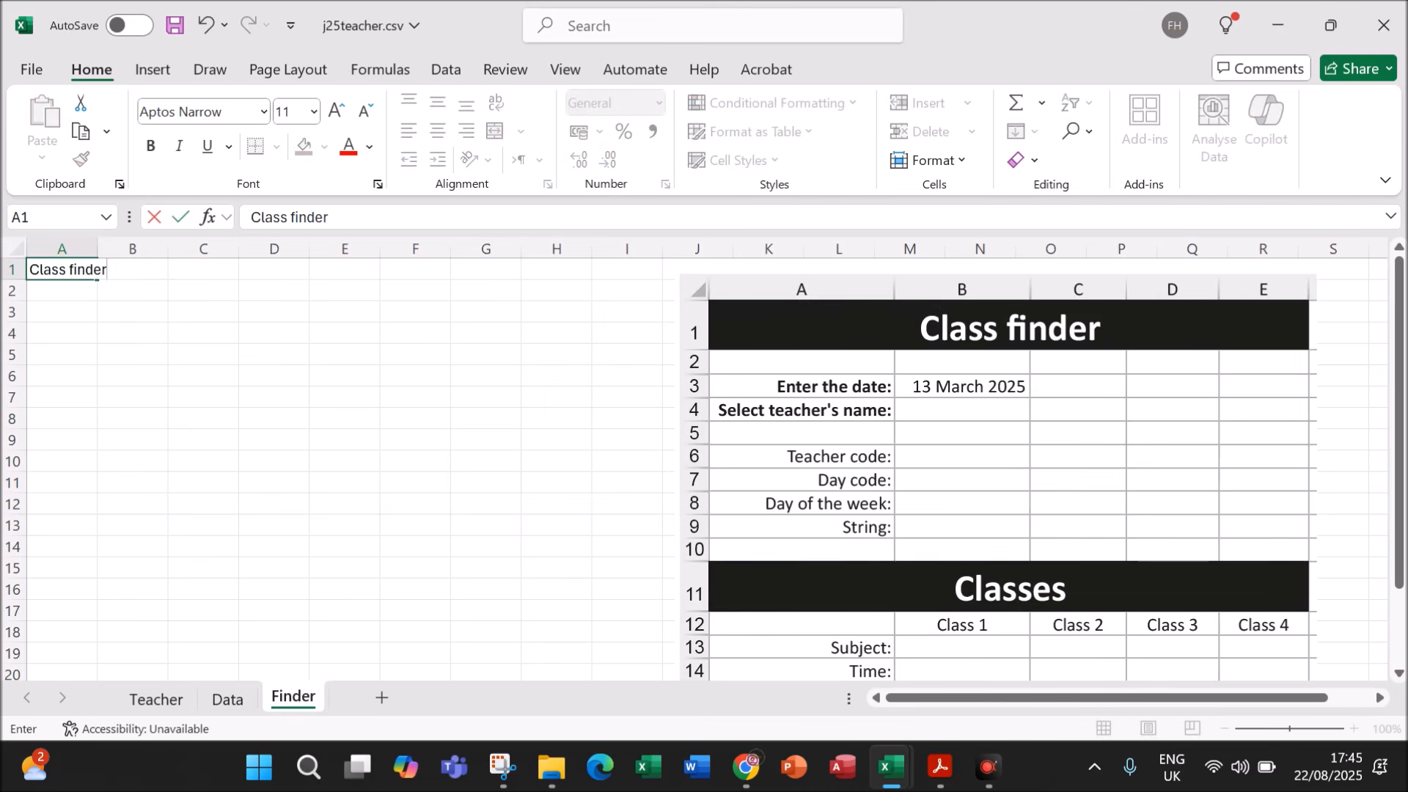
click(58, 288)
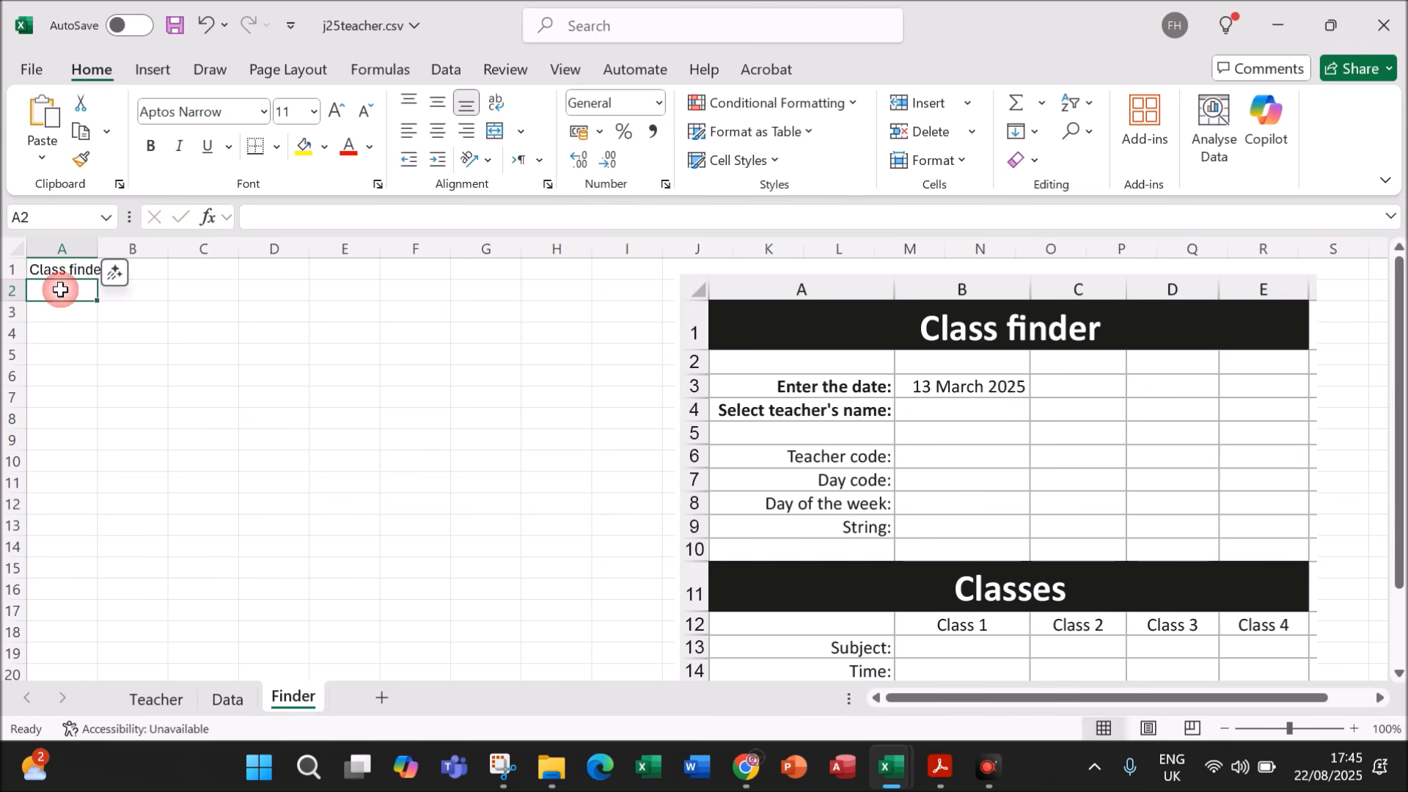
text(Enter the date:)
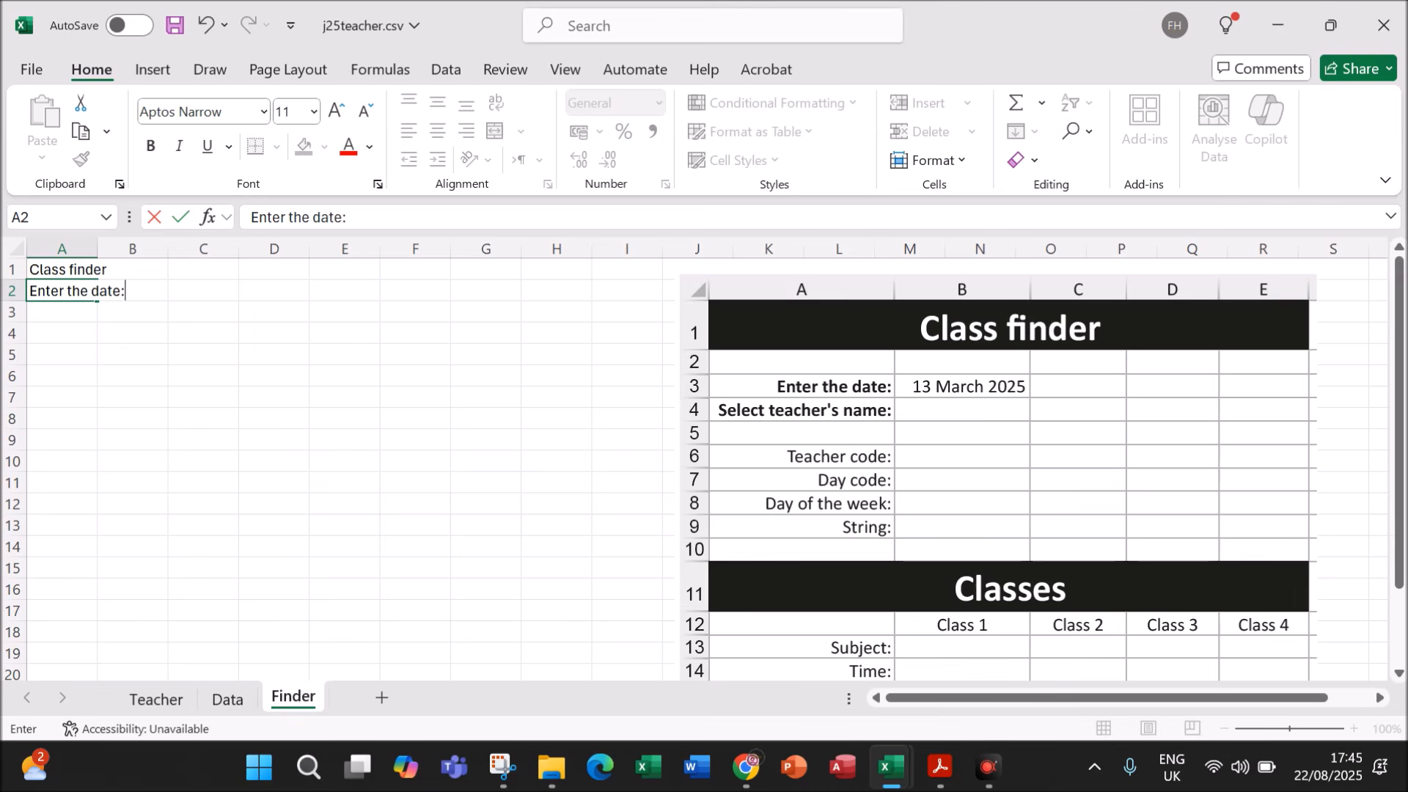
key(Return)
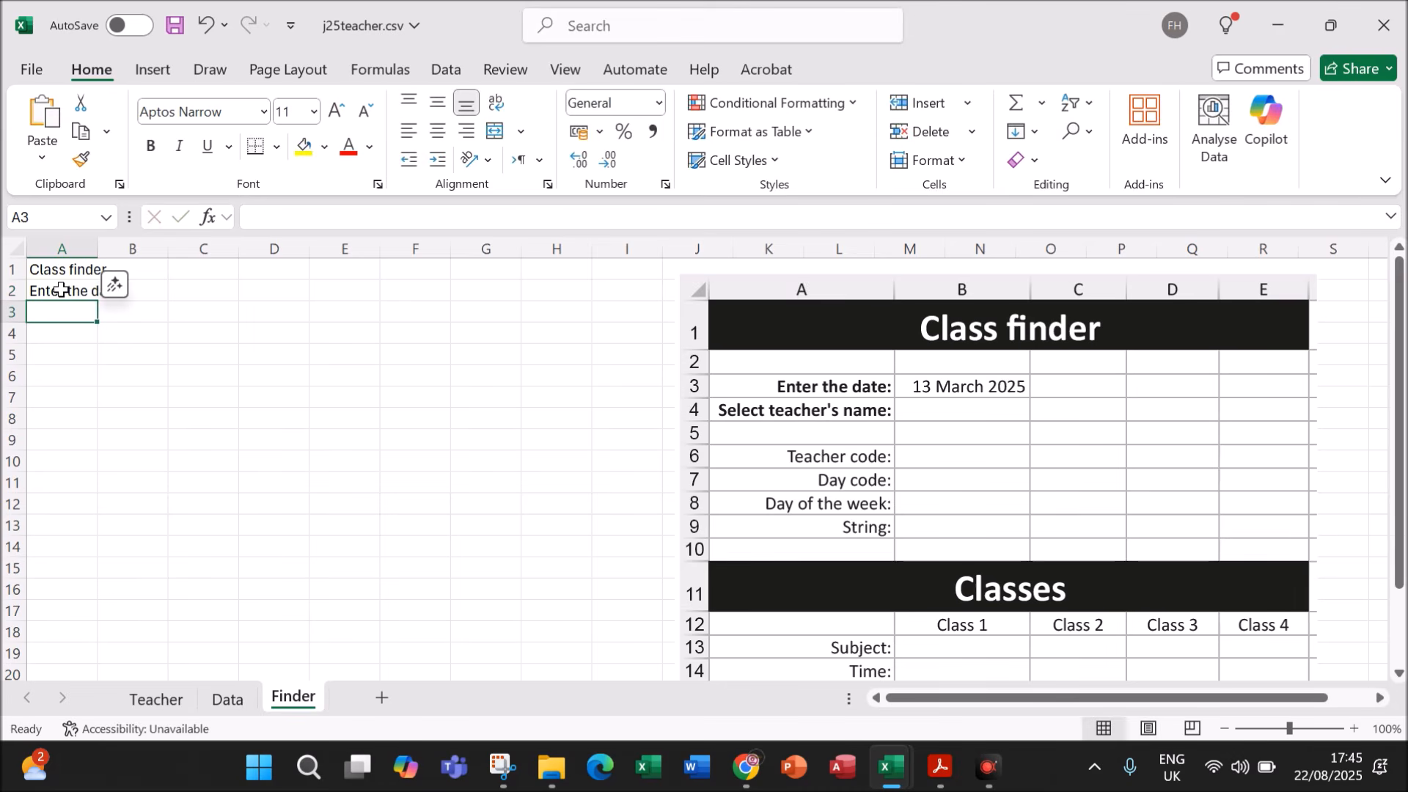
text(Select teacher's name)
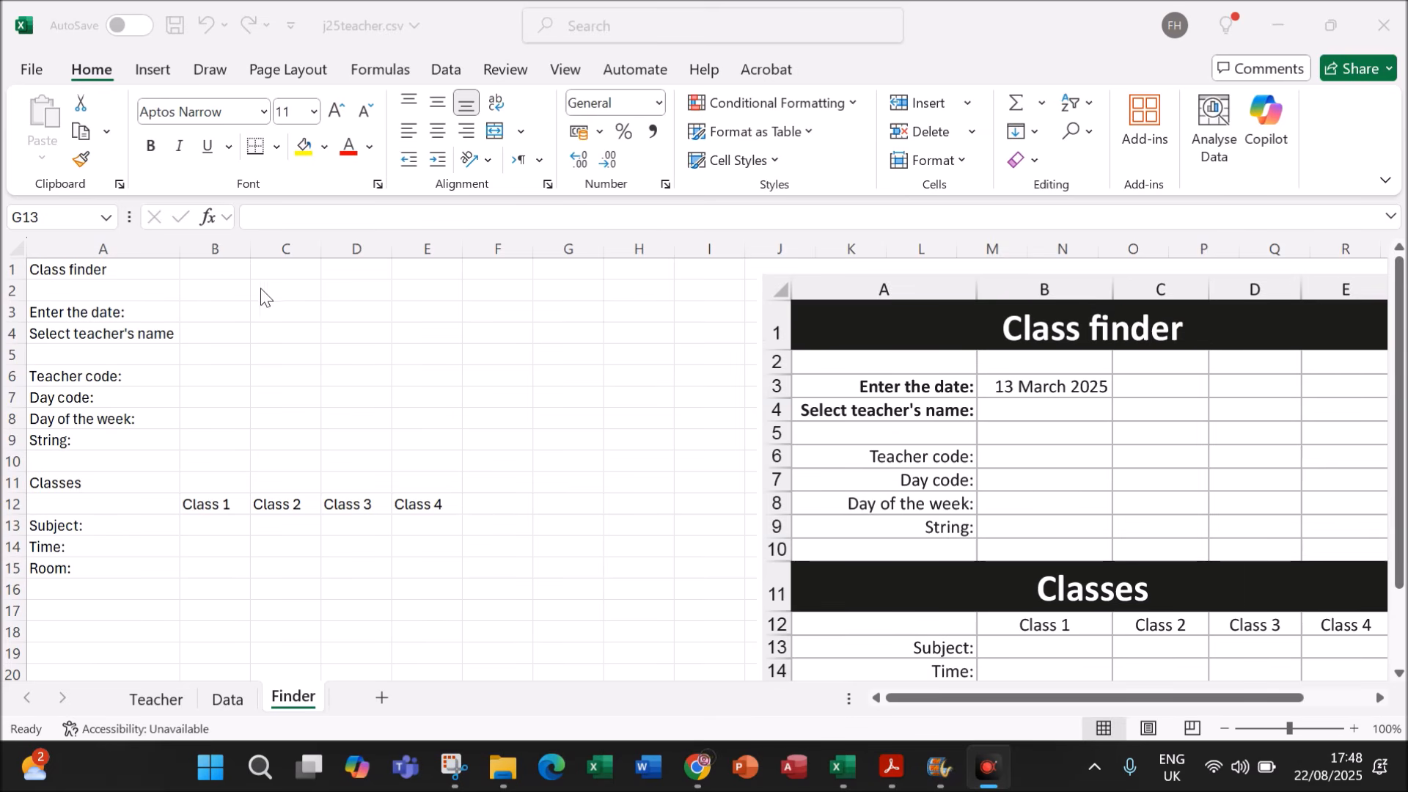
Step: Merge and centre the Class finder heading across A1:E1 and fill it black
drag(132, 268, 440, 266)
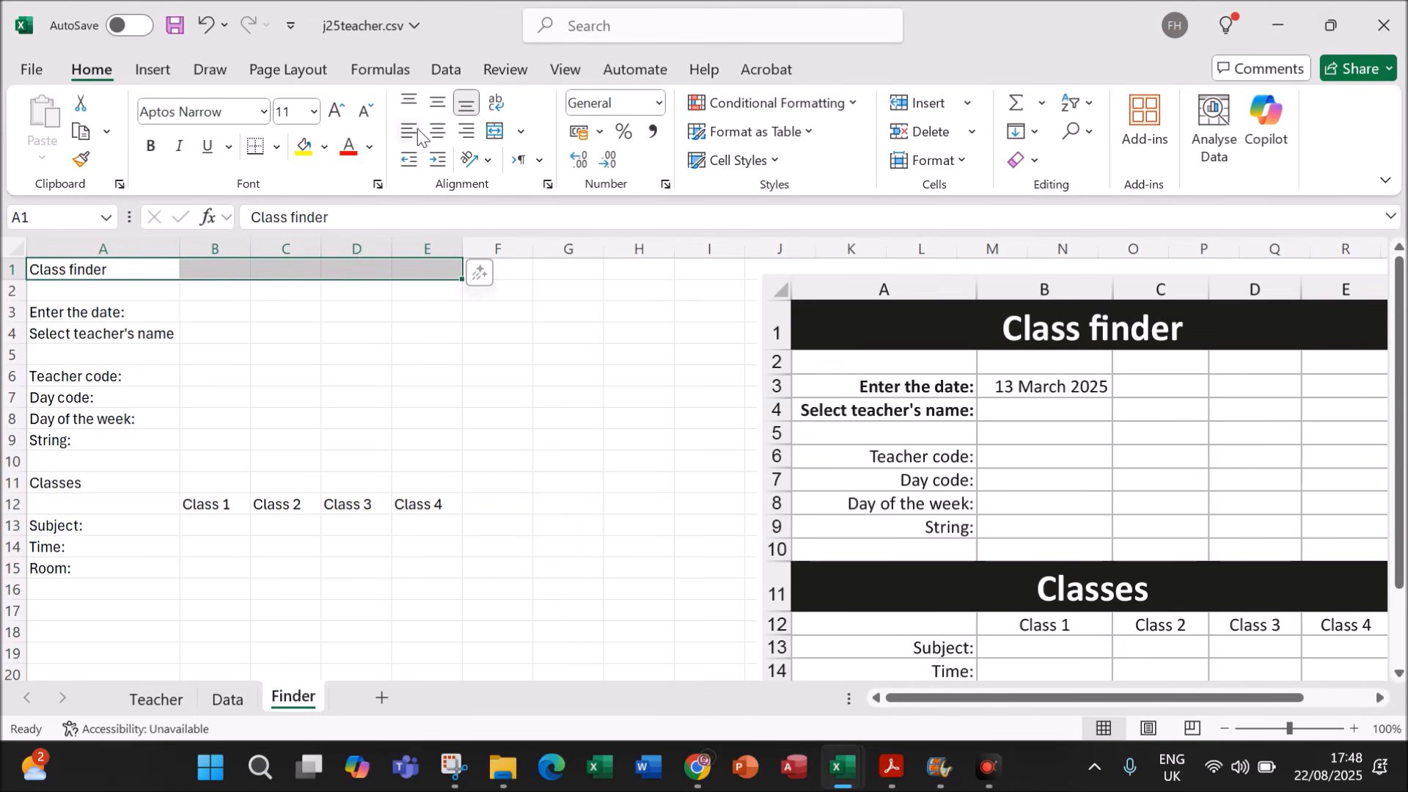
click(493, 134)
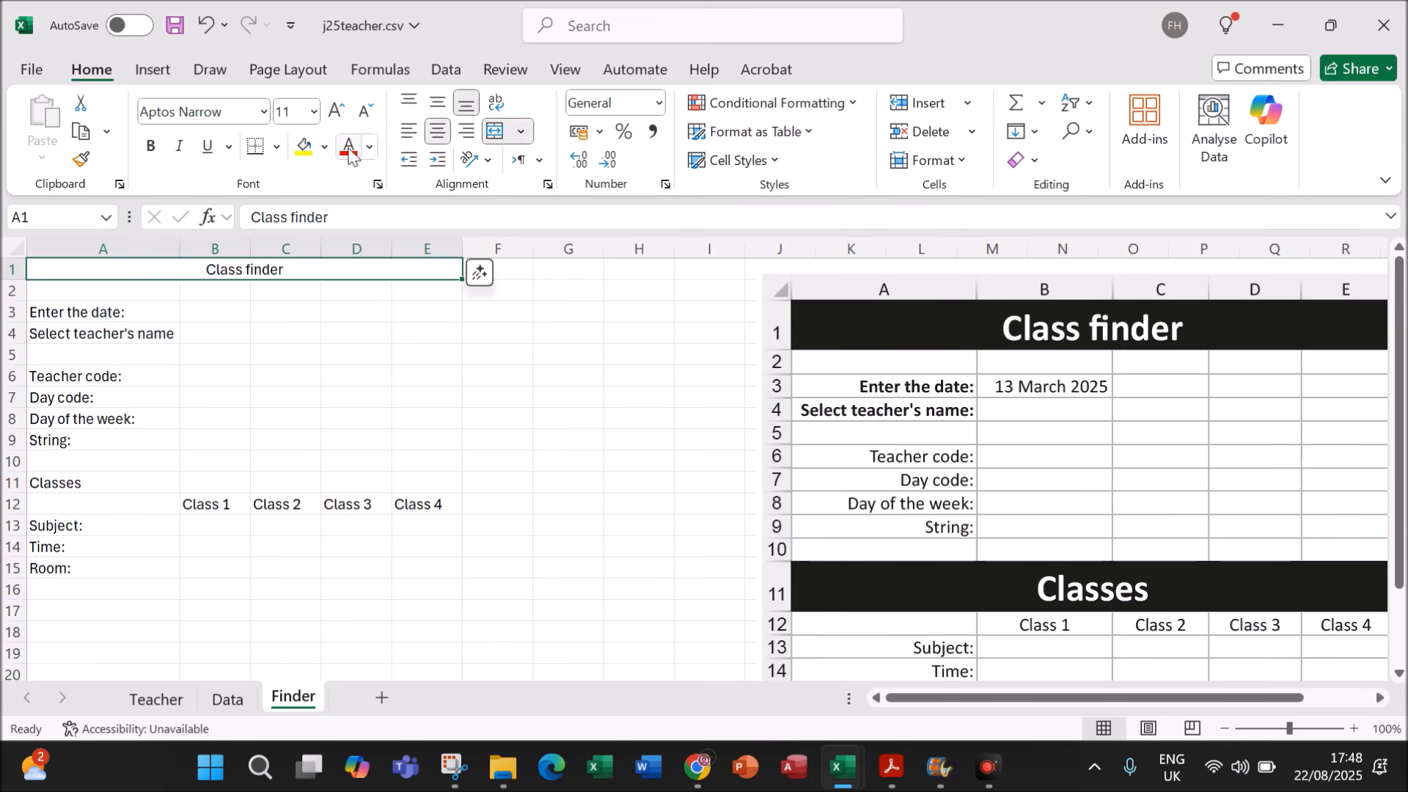
click(325, 146)
click(360, 251)
Step: Format the Class finder heading text as white, bold and size 18
click(370, 146)
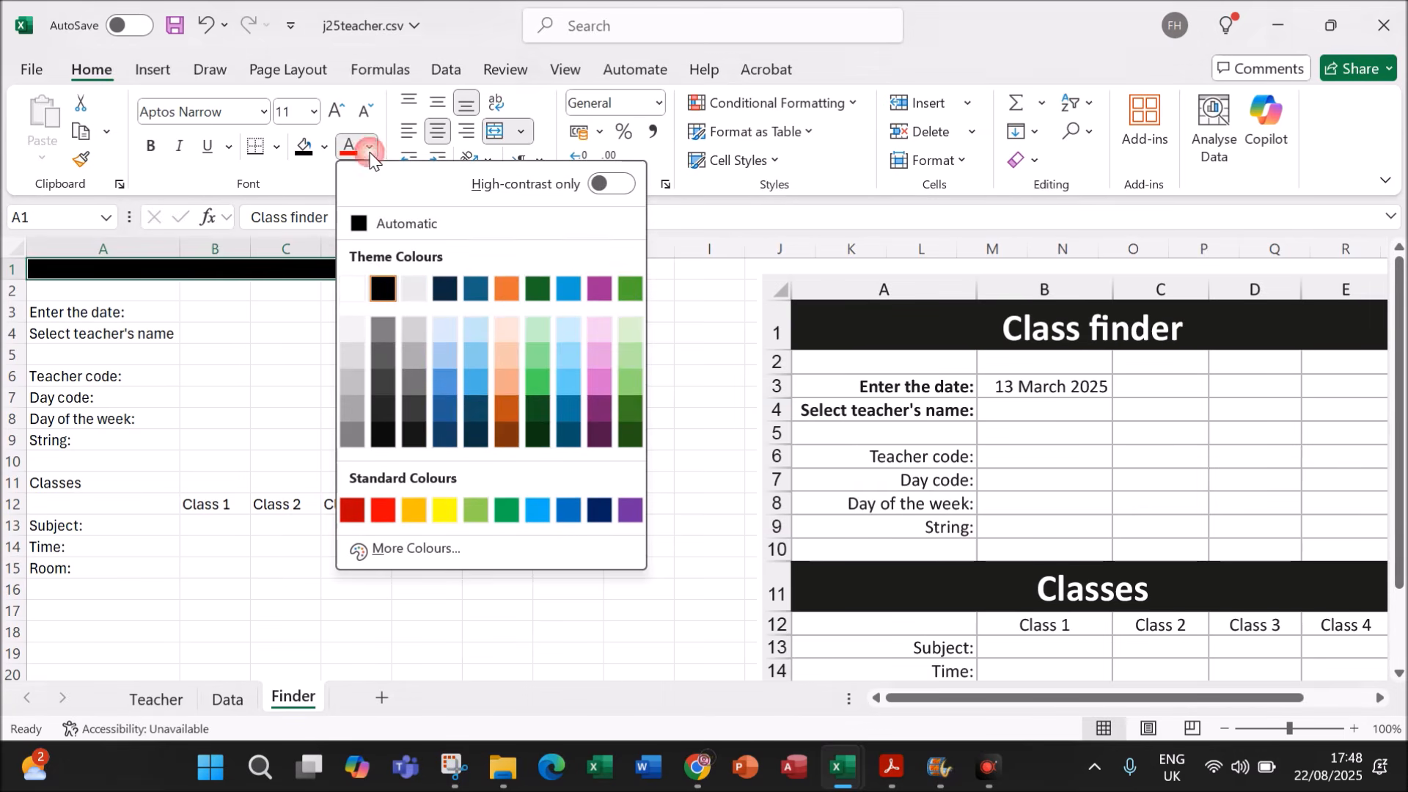
click(356, 294)
click(314, 111)
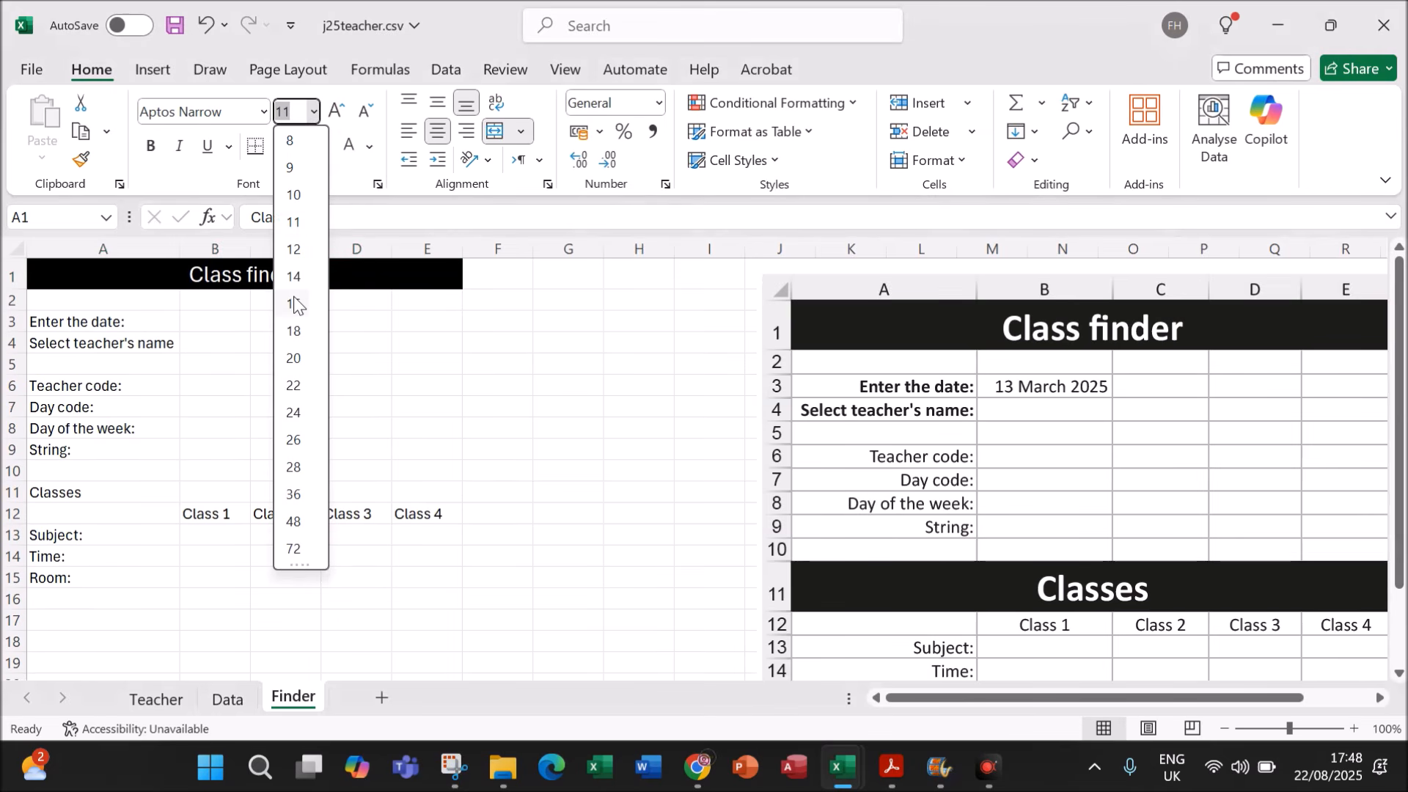
click(297, 332)
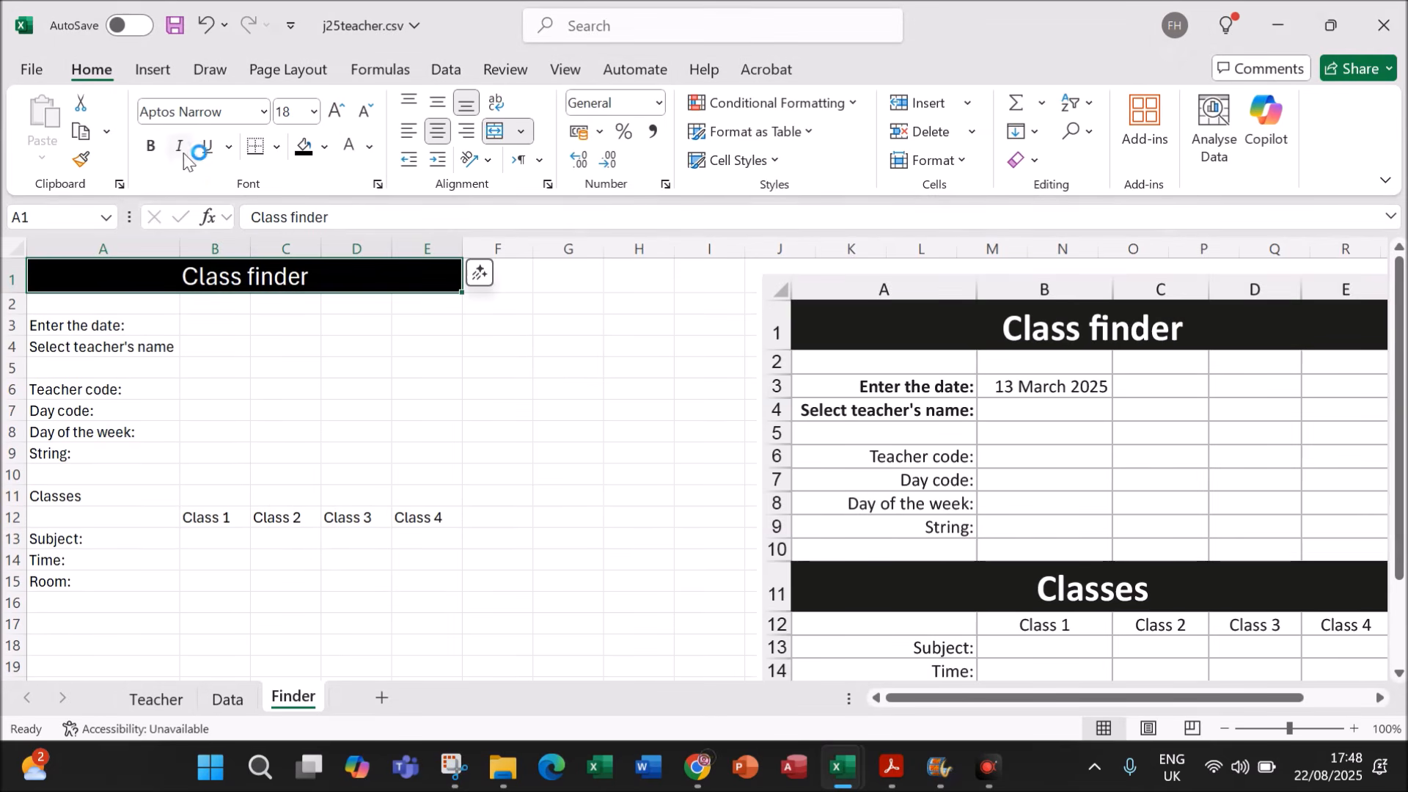
click(150, 146)
Step: Right-align the labels in A3:A15 and make the date and teacher's name labels in A3:A4 bold
drag(109, 320, 79, 581)
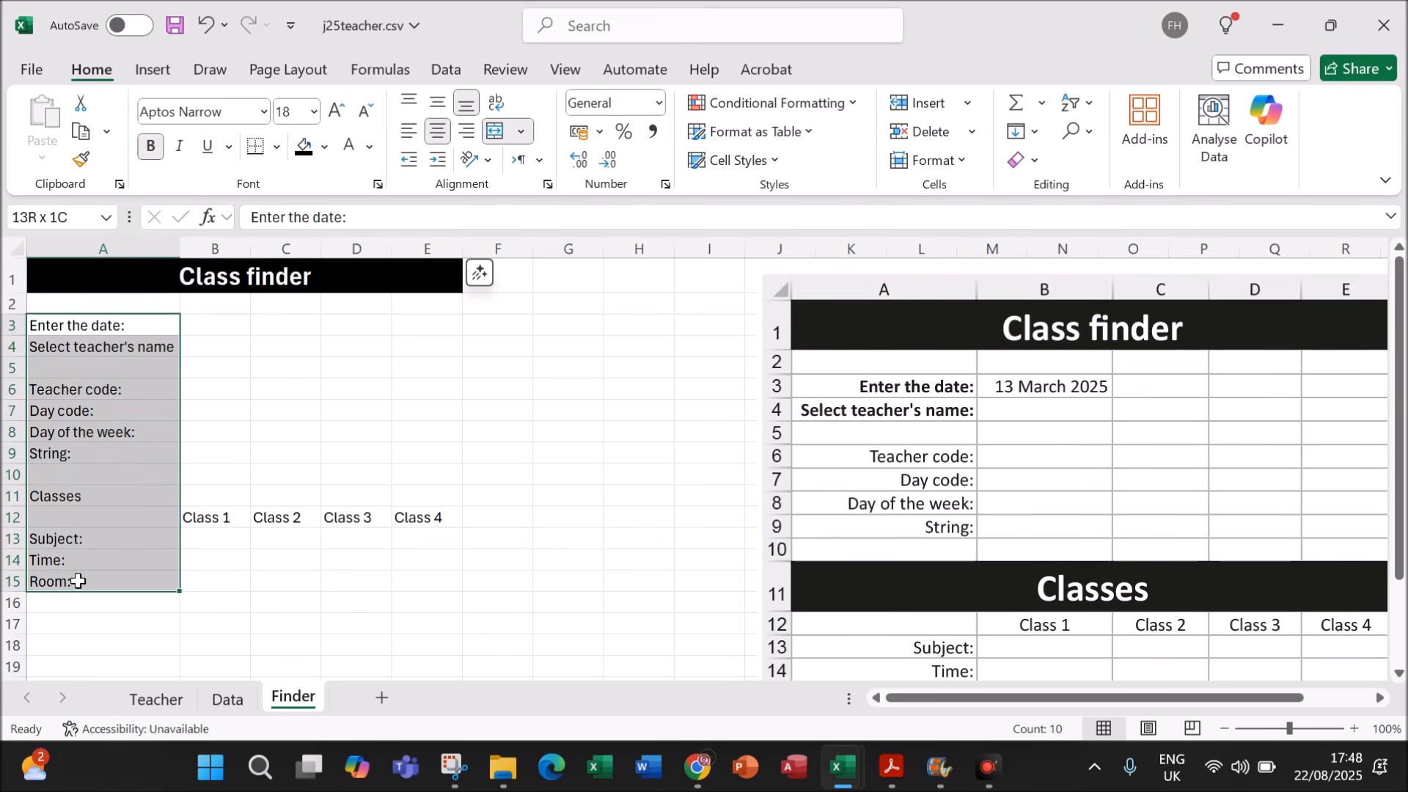
click(466, 132)
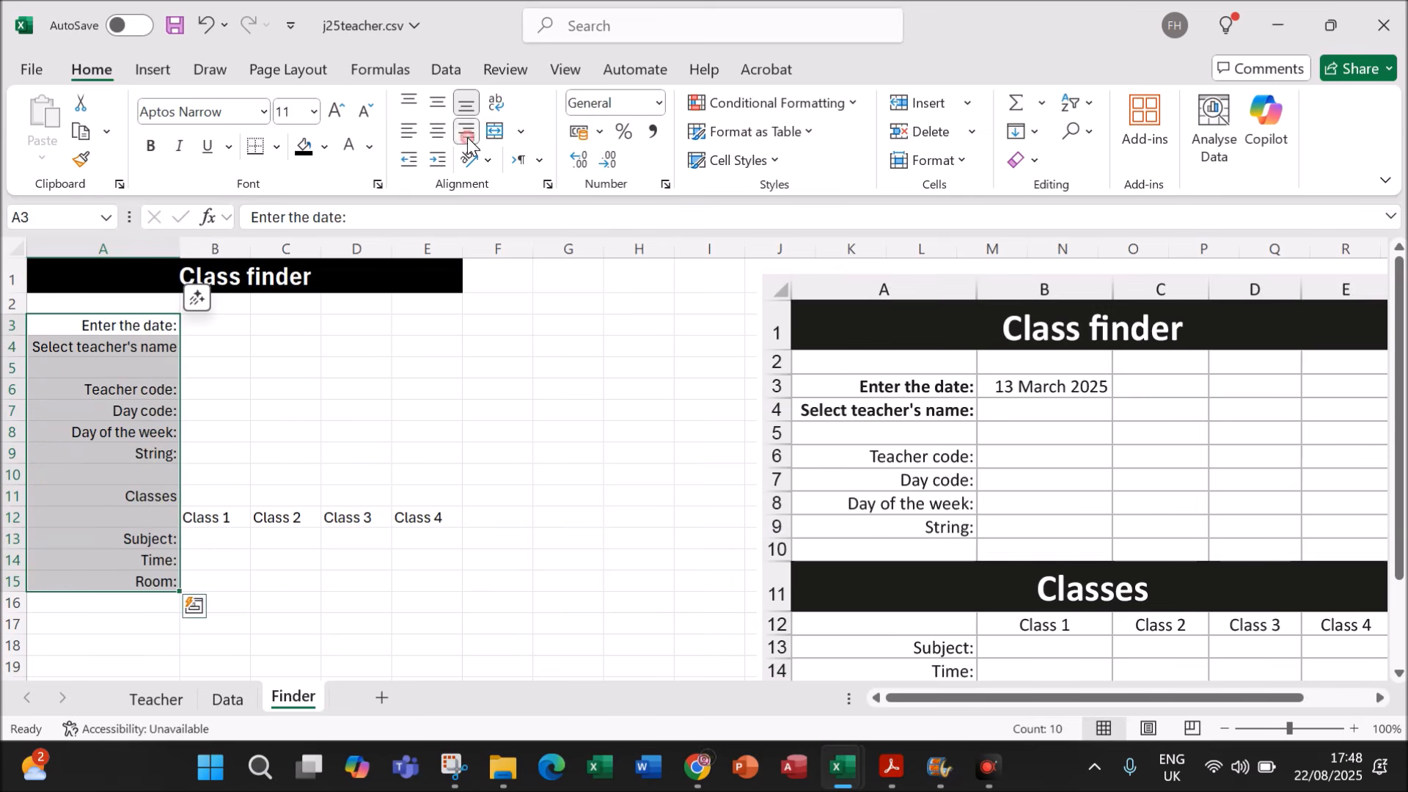
click(237, 437)
drag(151, 323, 156, 346)
click(151, 146)
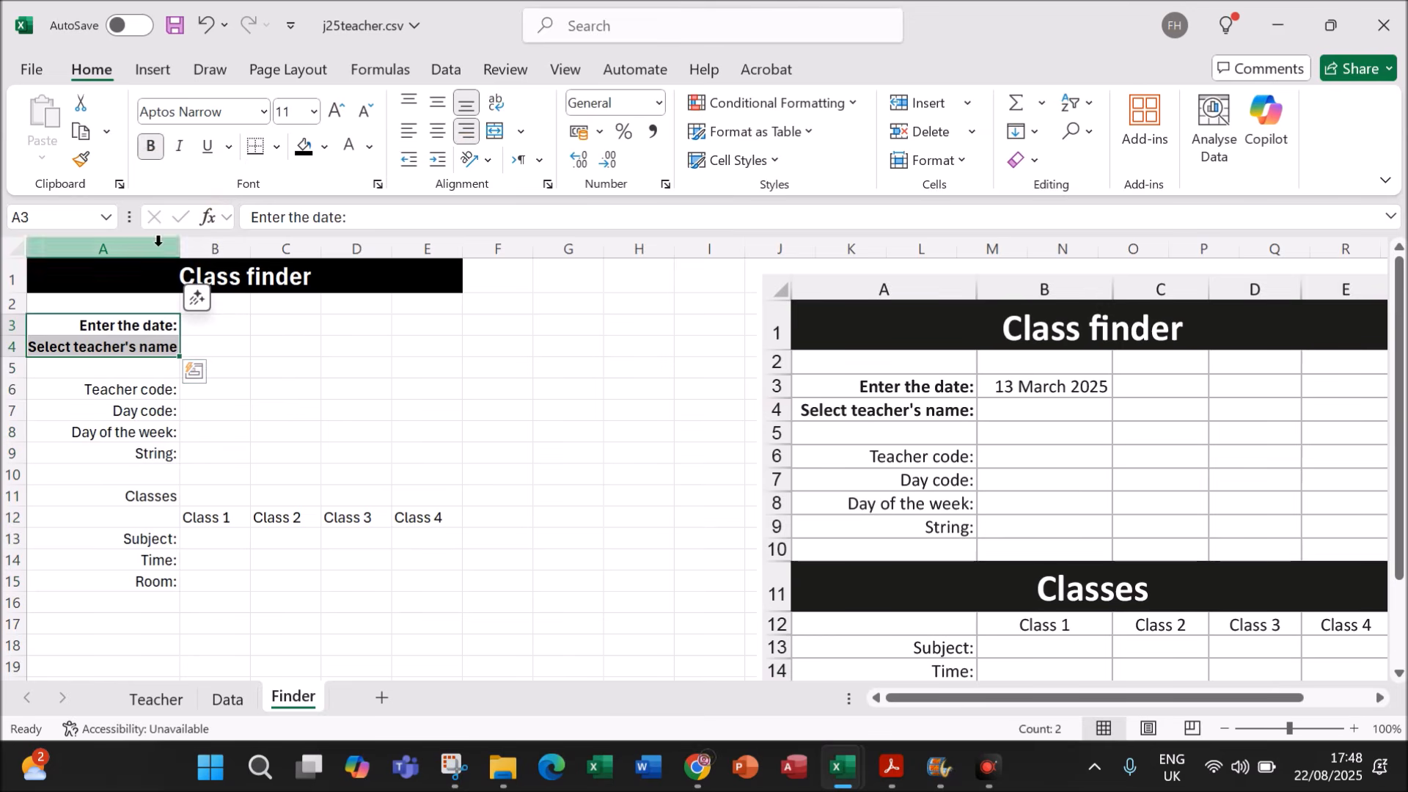
click(160, 391)
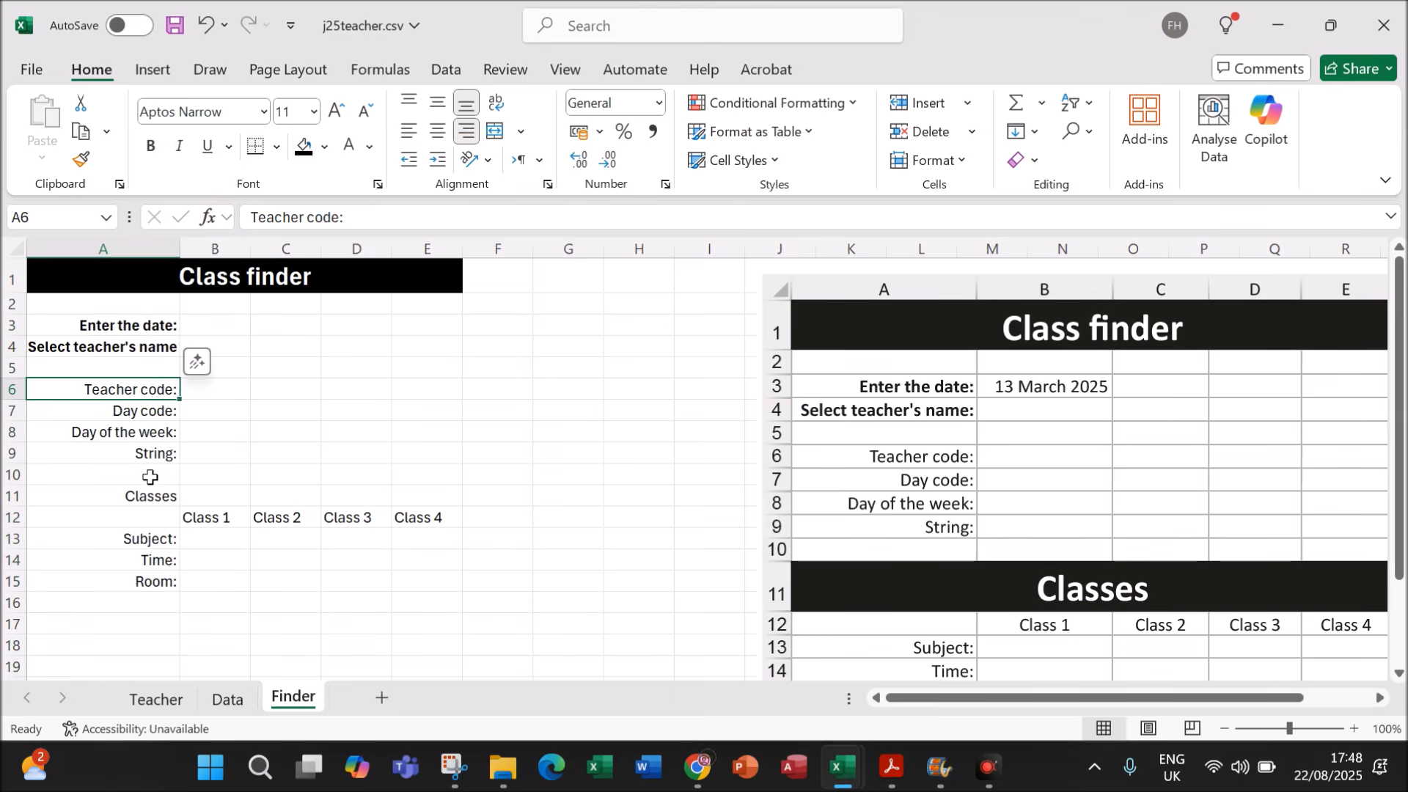
Step: Apply the Class finder heading's formatting to the Classes row A11:E11 with Format Painter
drag(136, 496, 400, 503)
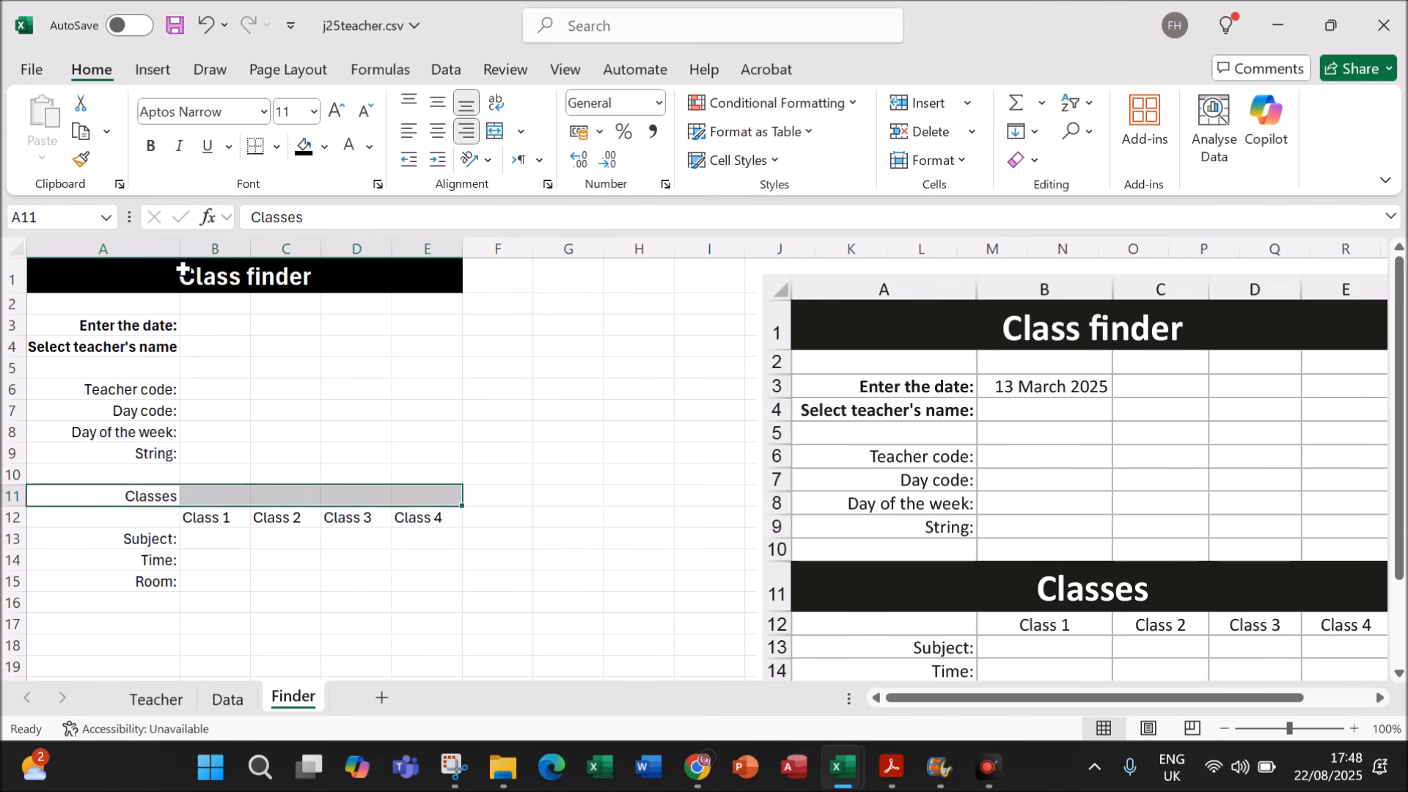
click(92, 515)
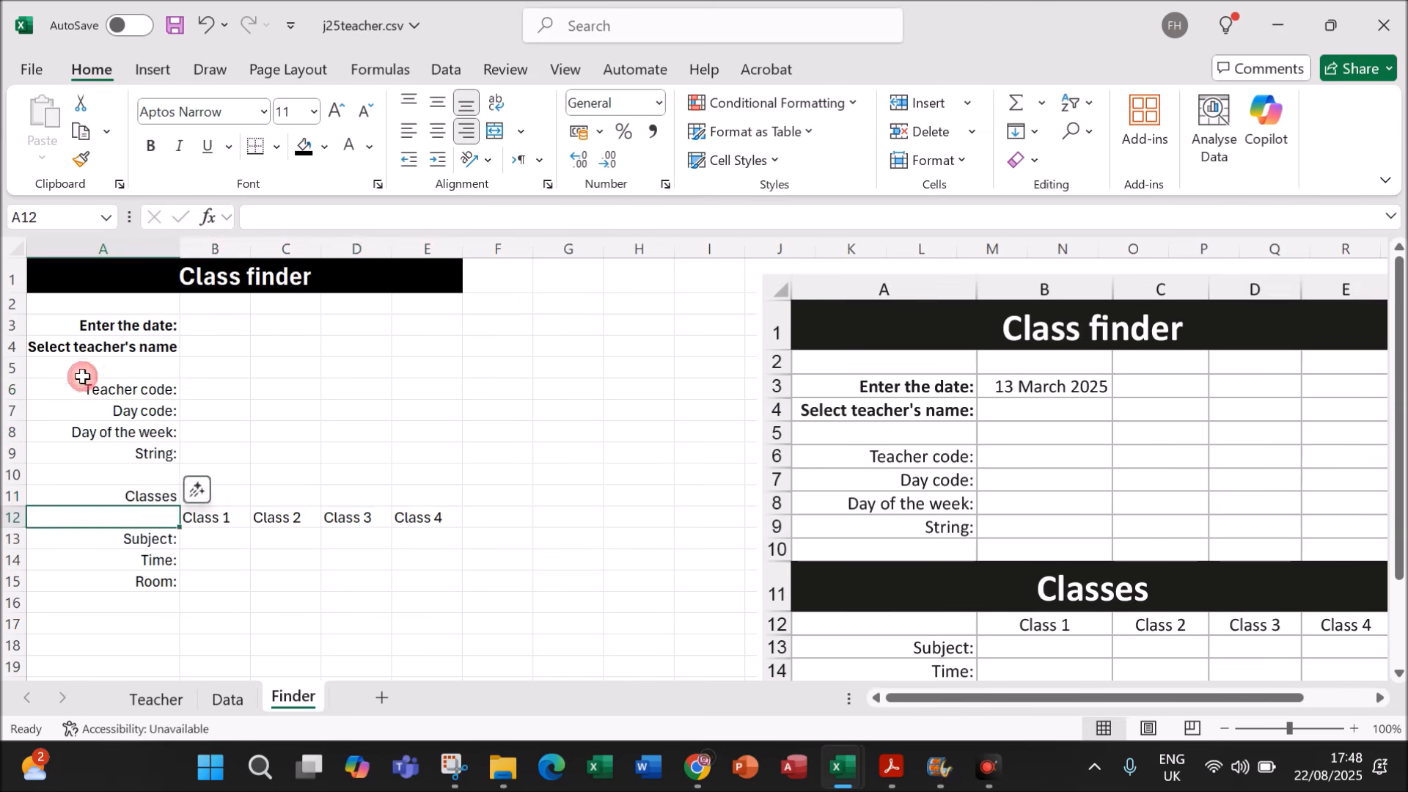
click(47, 278)
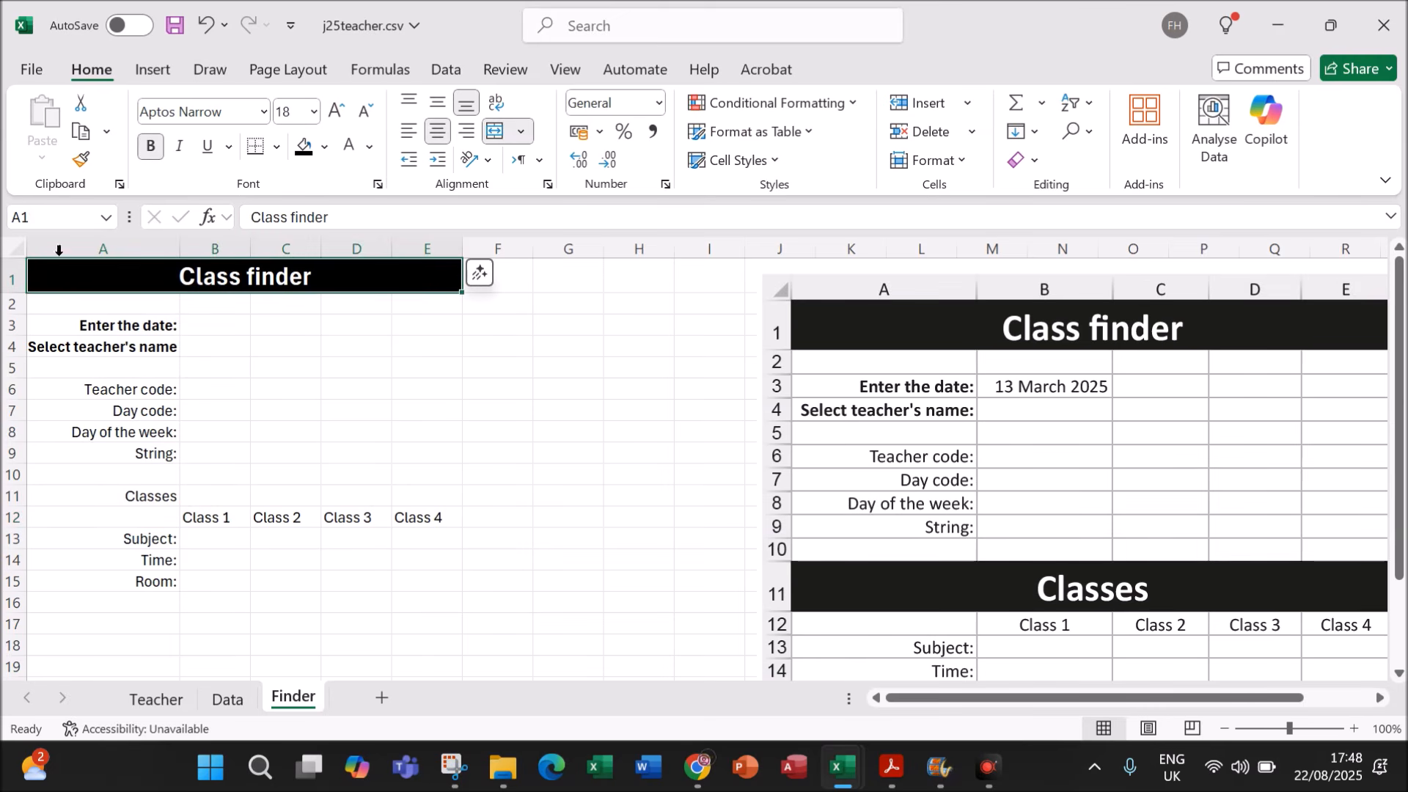
click(81, 162)
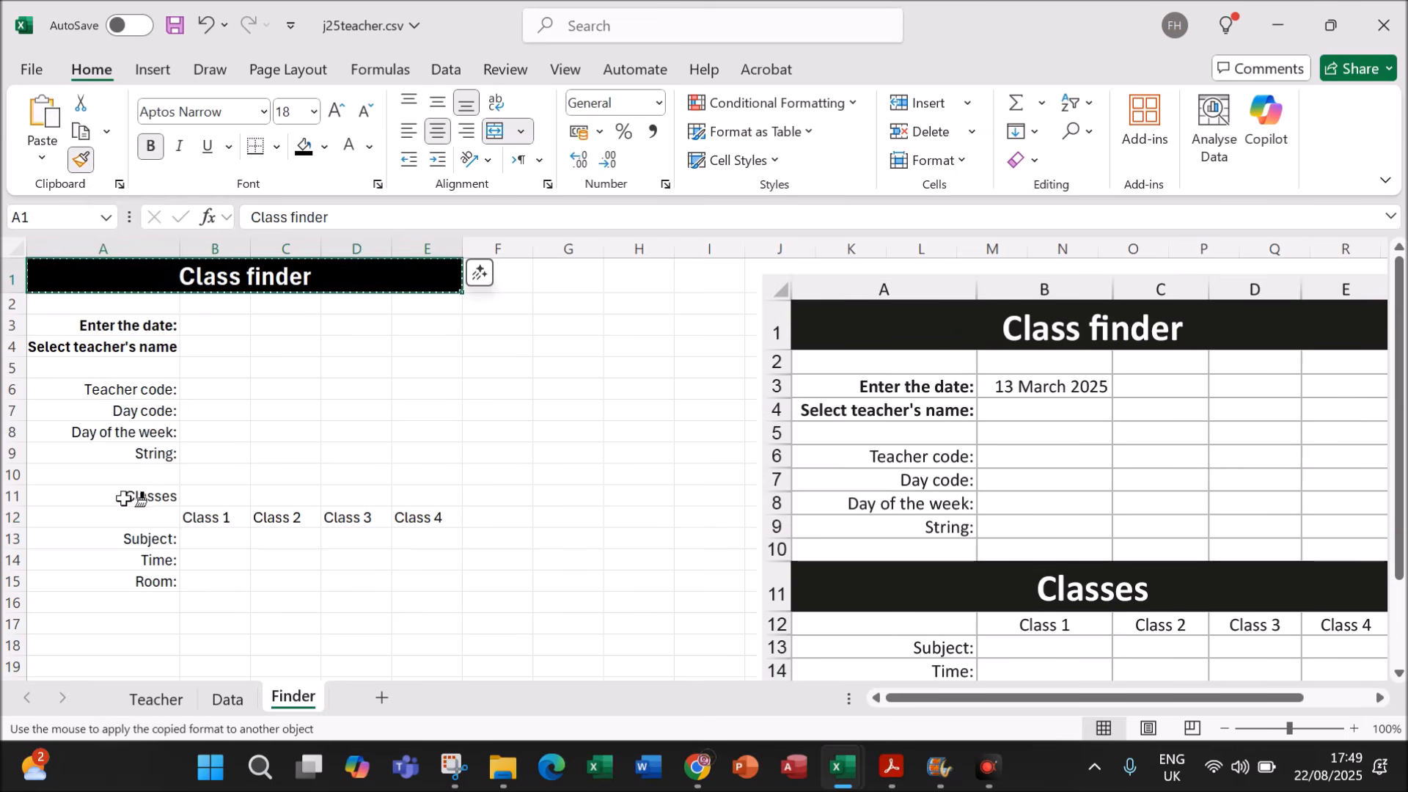
drag(125, 495, 418, 494)
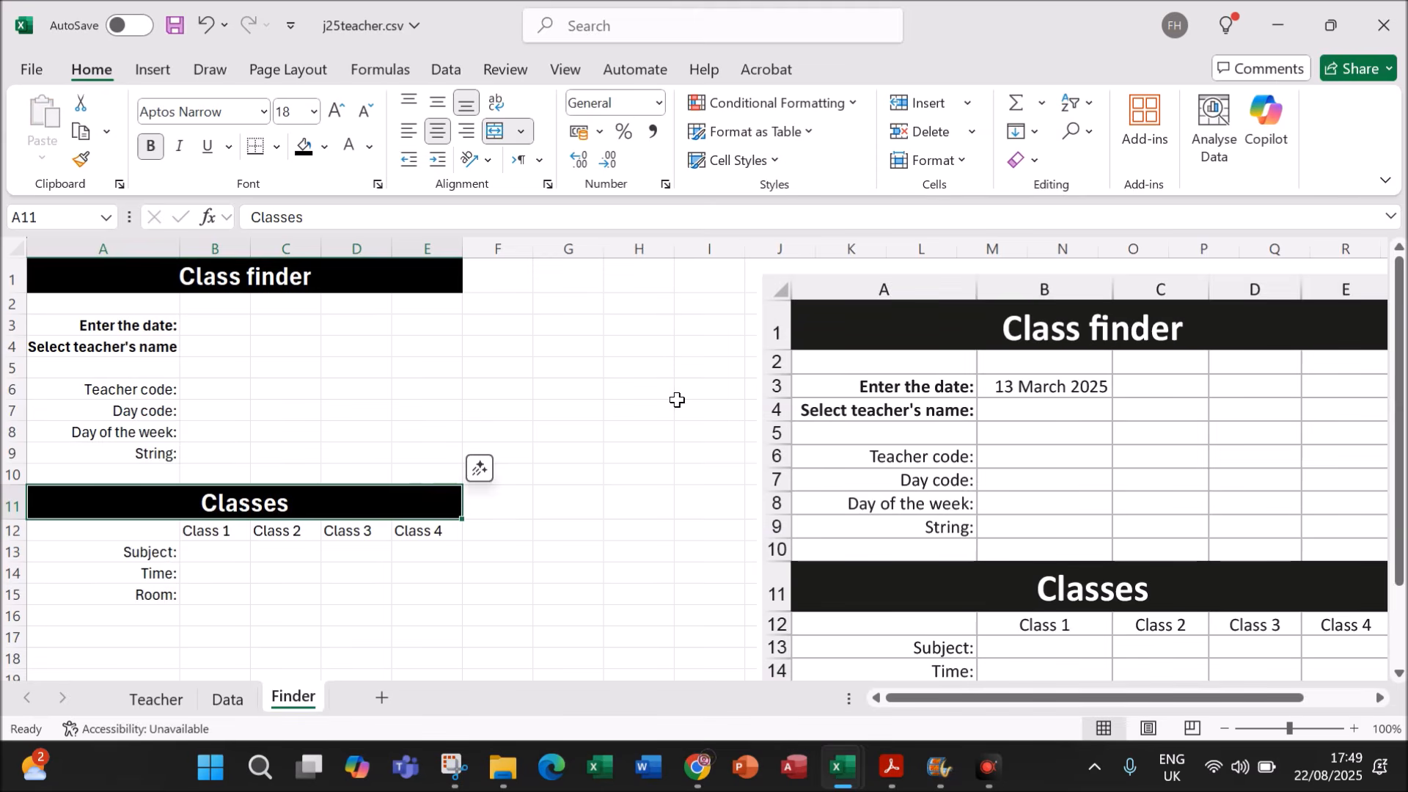
Step: Centre the Class 1 to Class 4 labels in B12:E12
scroll(454, 422, down, 1)
drag(231, 468, 460, 467)
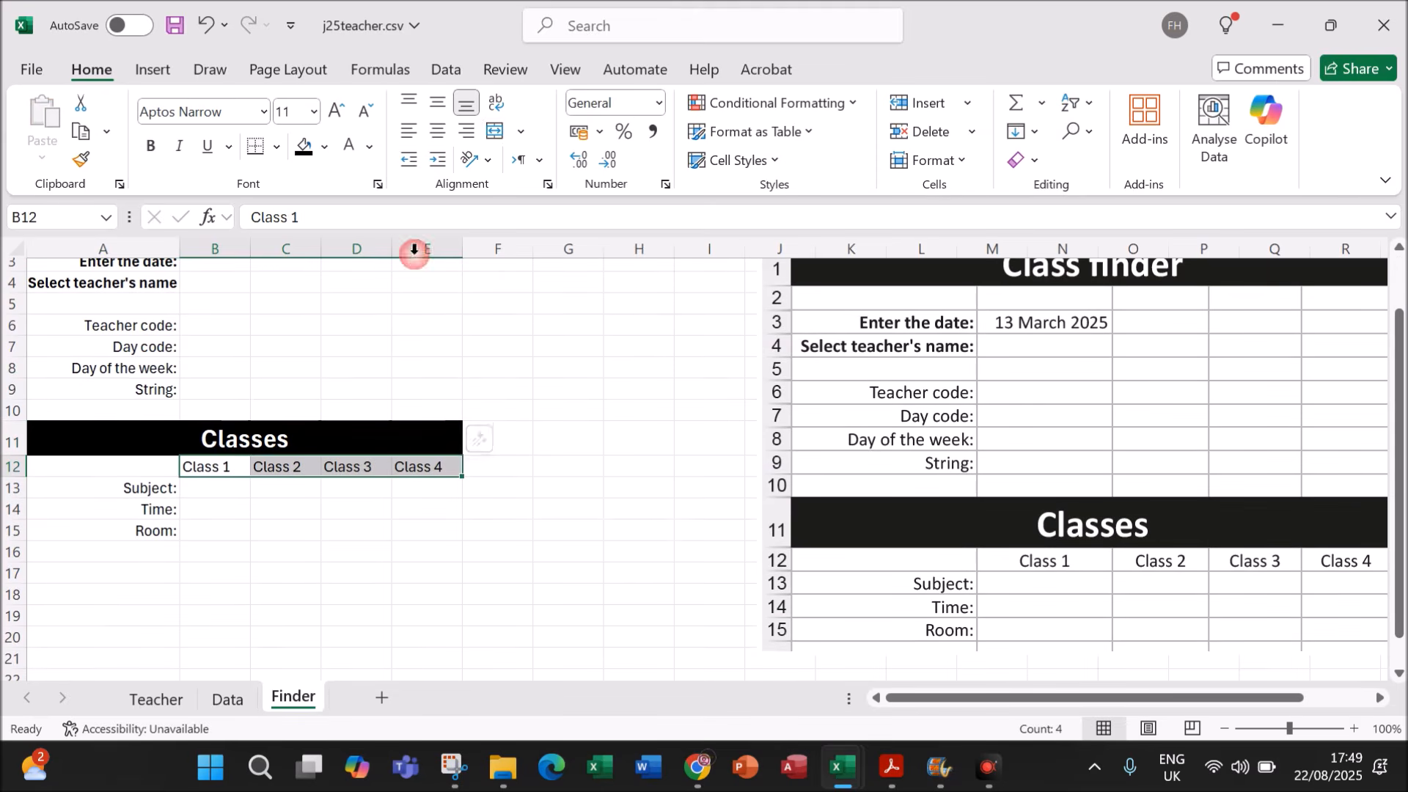
scroll(413, 518, up, 1)
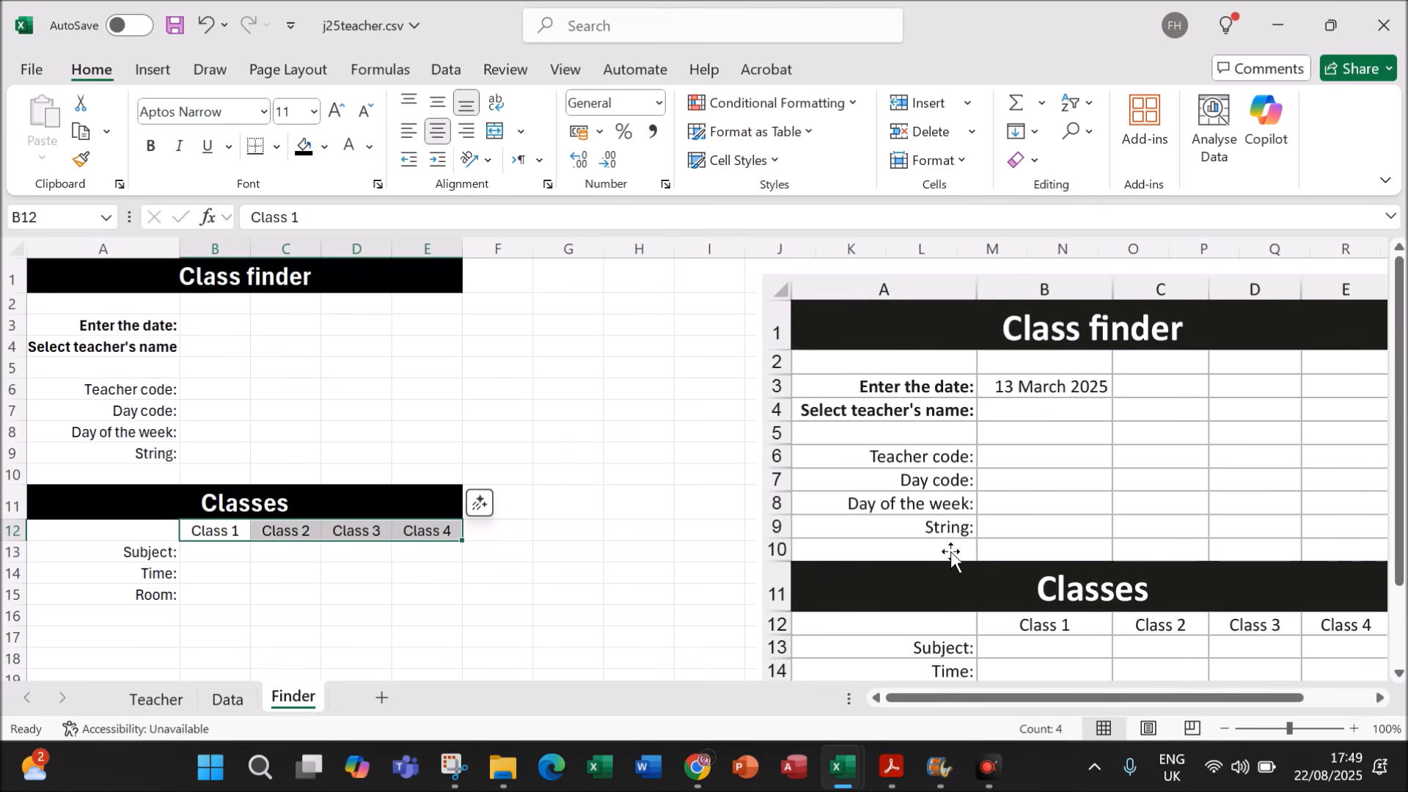
Step: Delete the reference picture of the Class finder table from the Finder worksheet and enlarge the sheet view to 130%
drag(951, 555, 840, 555)
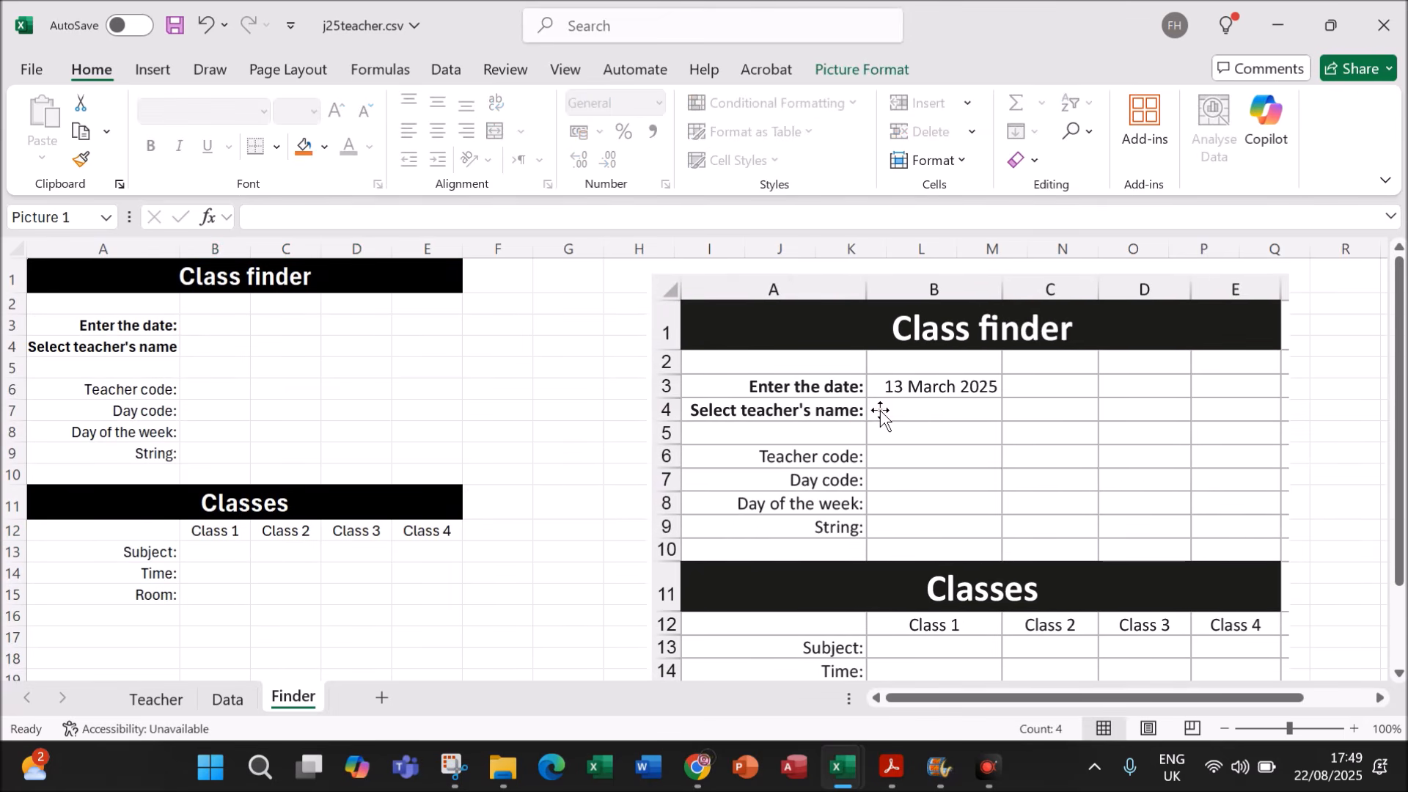
key(Delete)
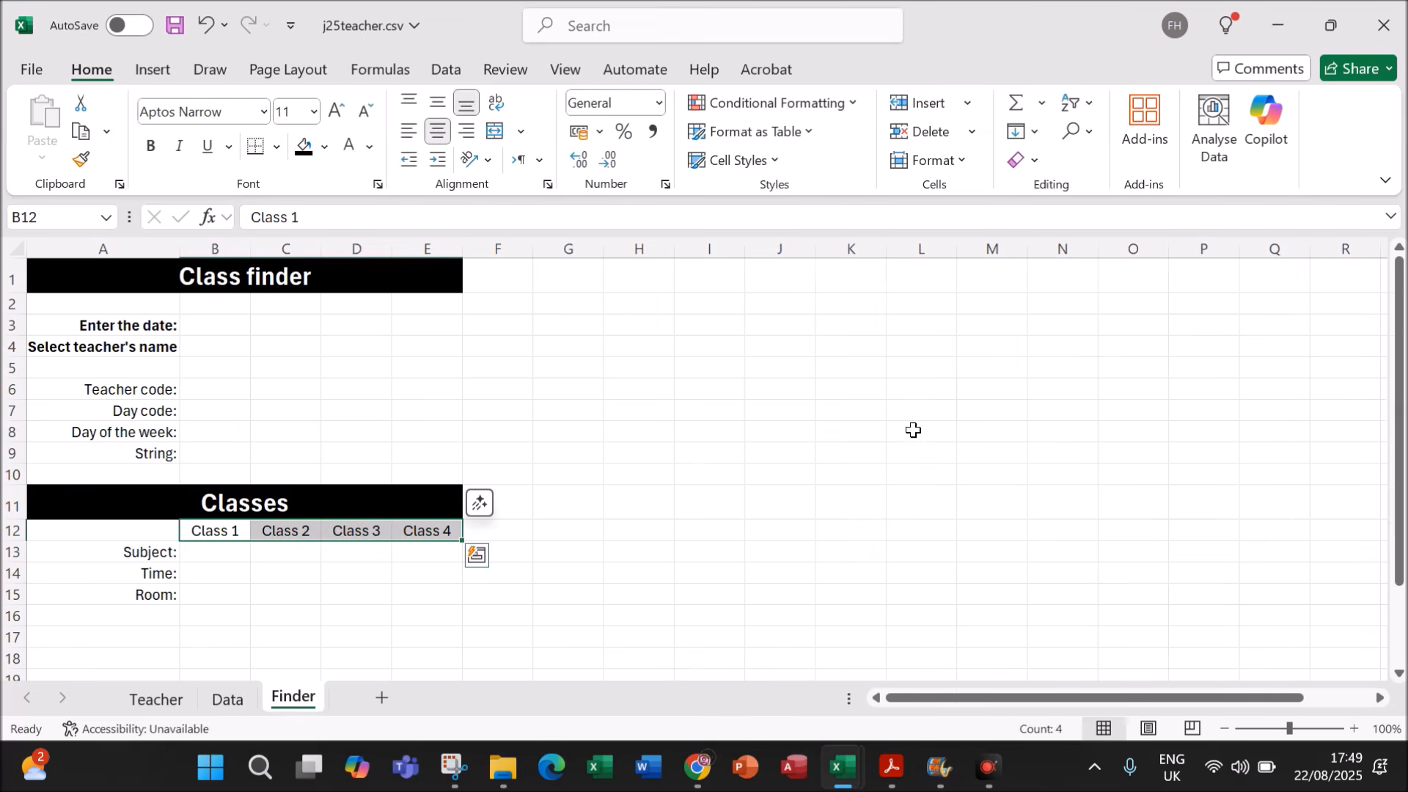
click(1354, 728)
click(1354, 728)
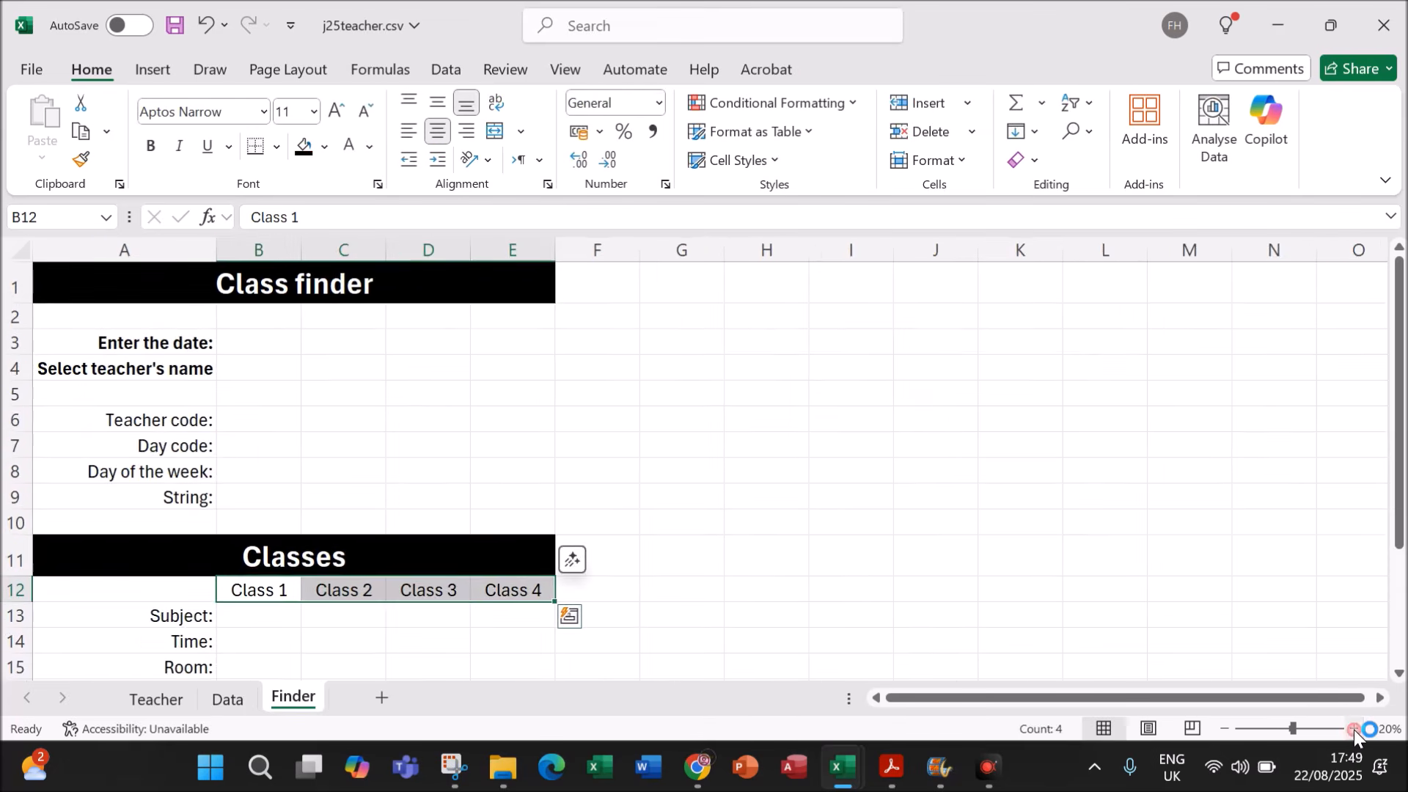
click(1353, 728)
click(801, 460)
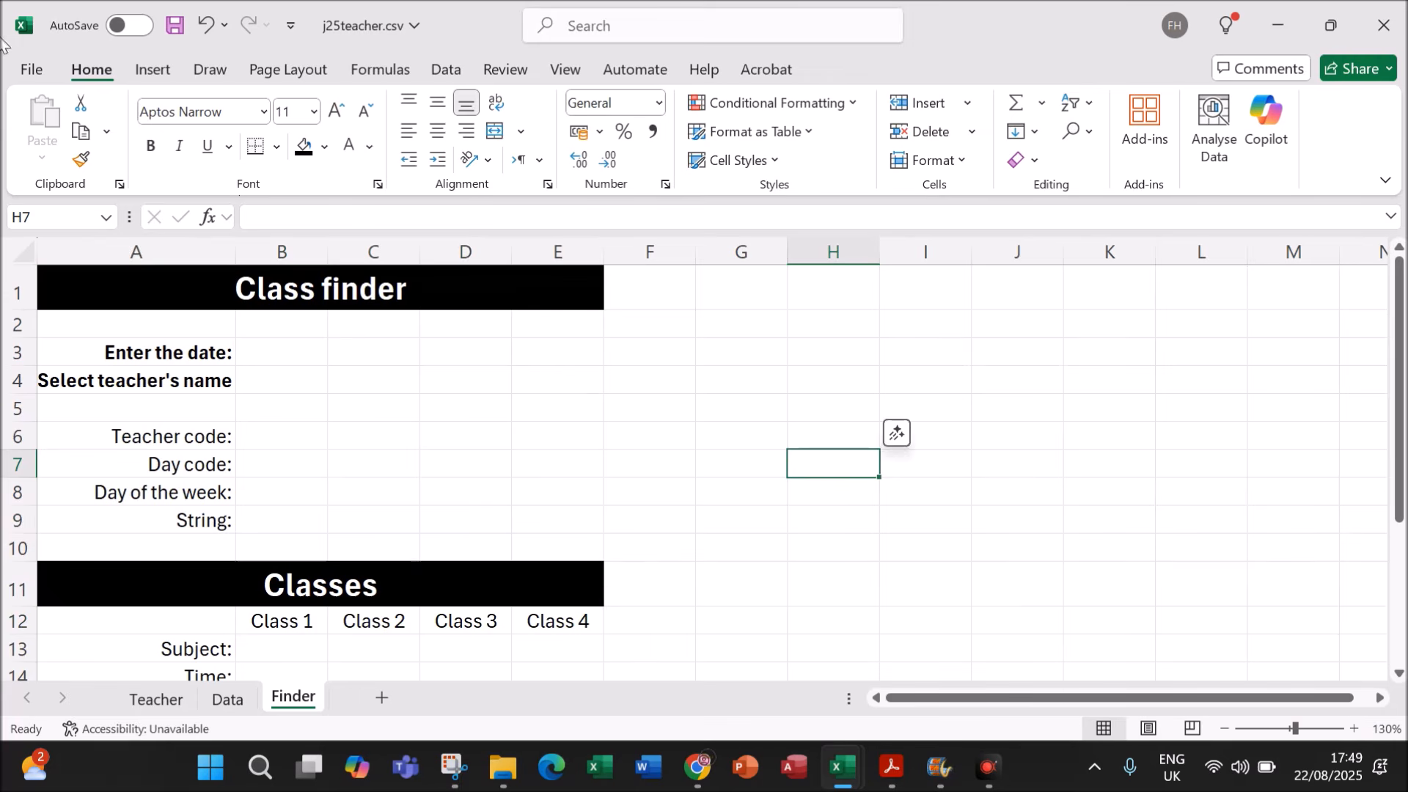
Step: Switch to the question paper in Acrobat, read the instruction for saving the workbook, and return to the Finder worksheet in Excel
click(892, 767)
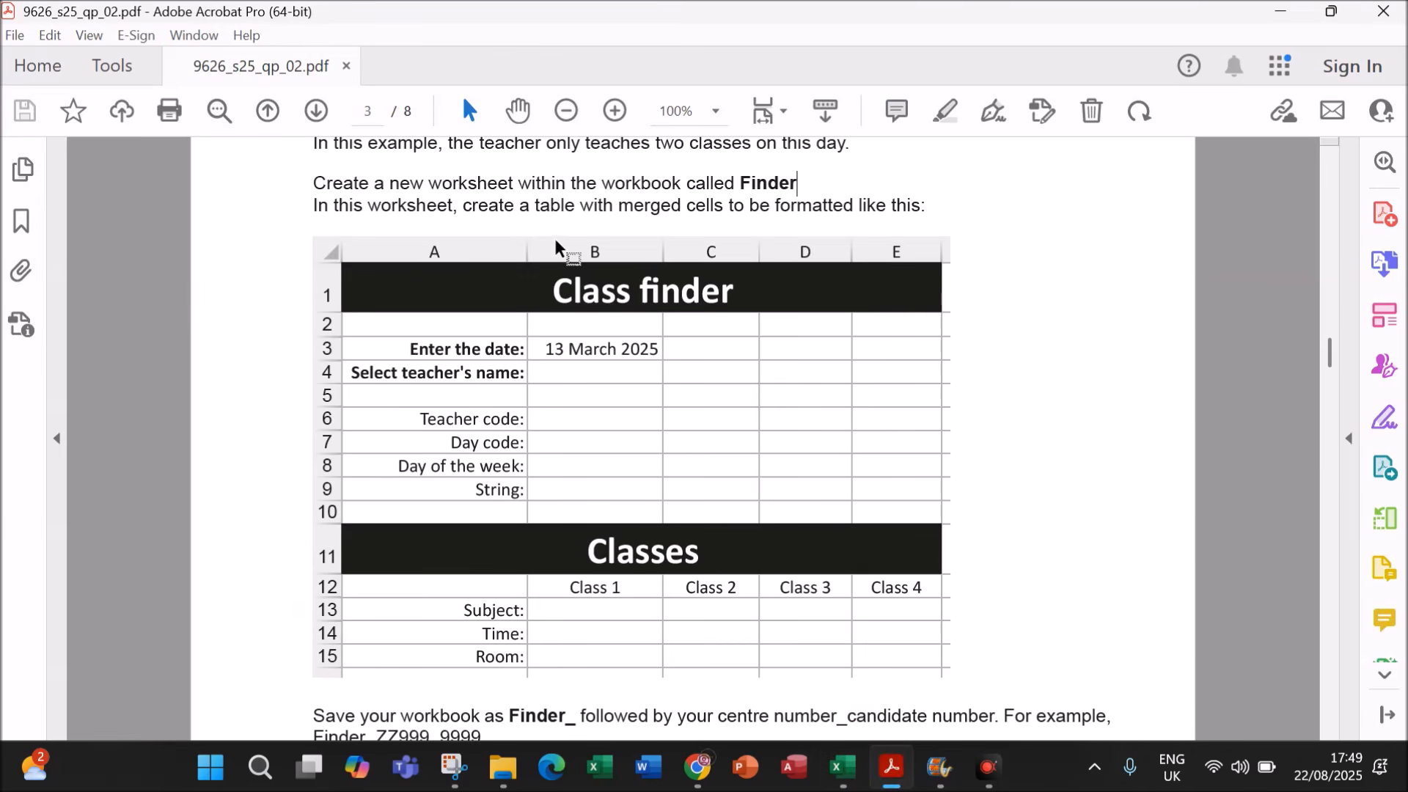
scroll(795, 249, down, 3)
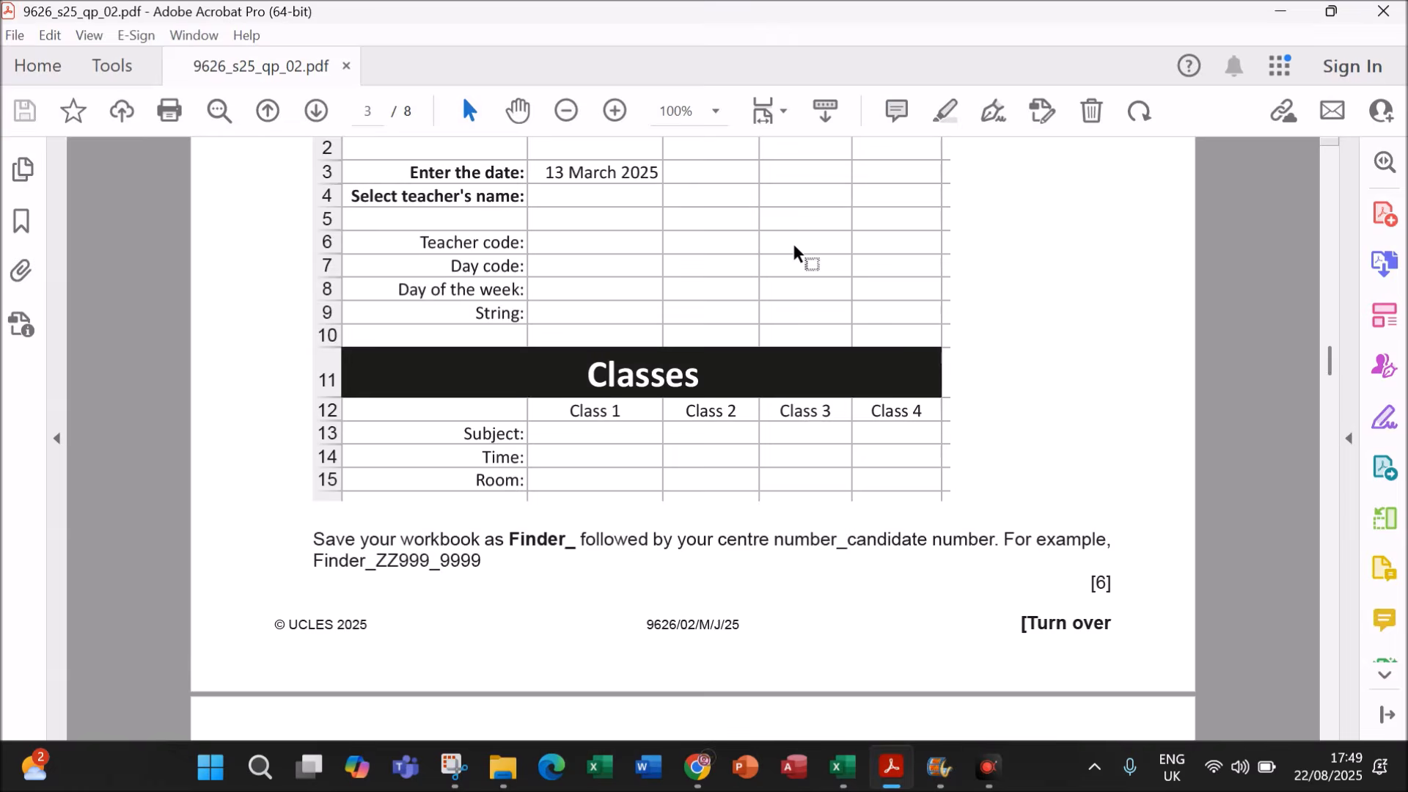
scroll(796, 253, down, 1)
scroll(794, 253, down, 1)
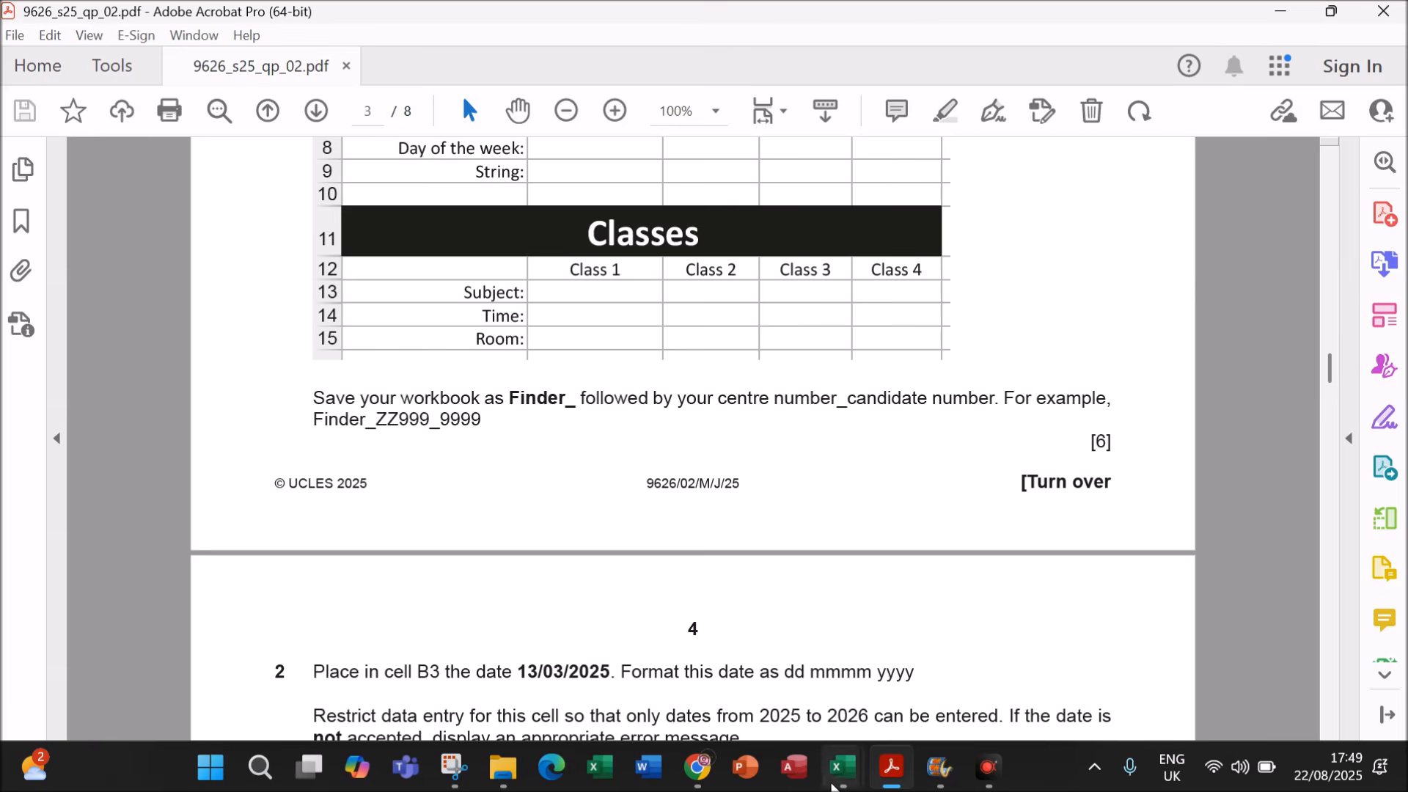
mouse_move(842, 766)
click(960, 646)
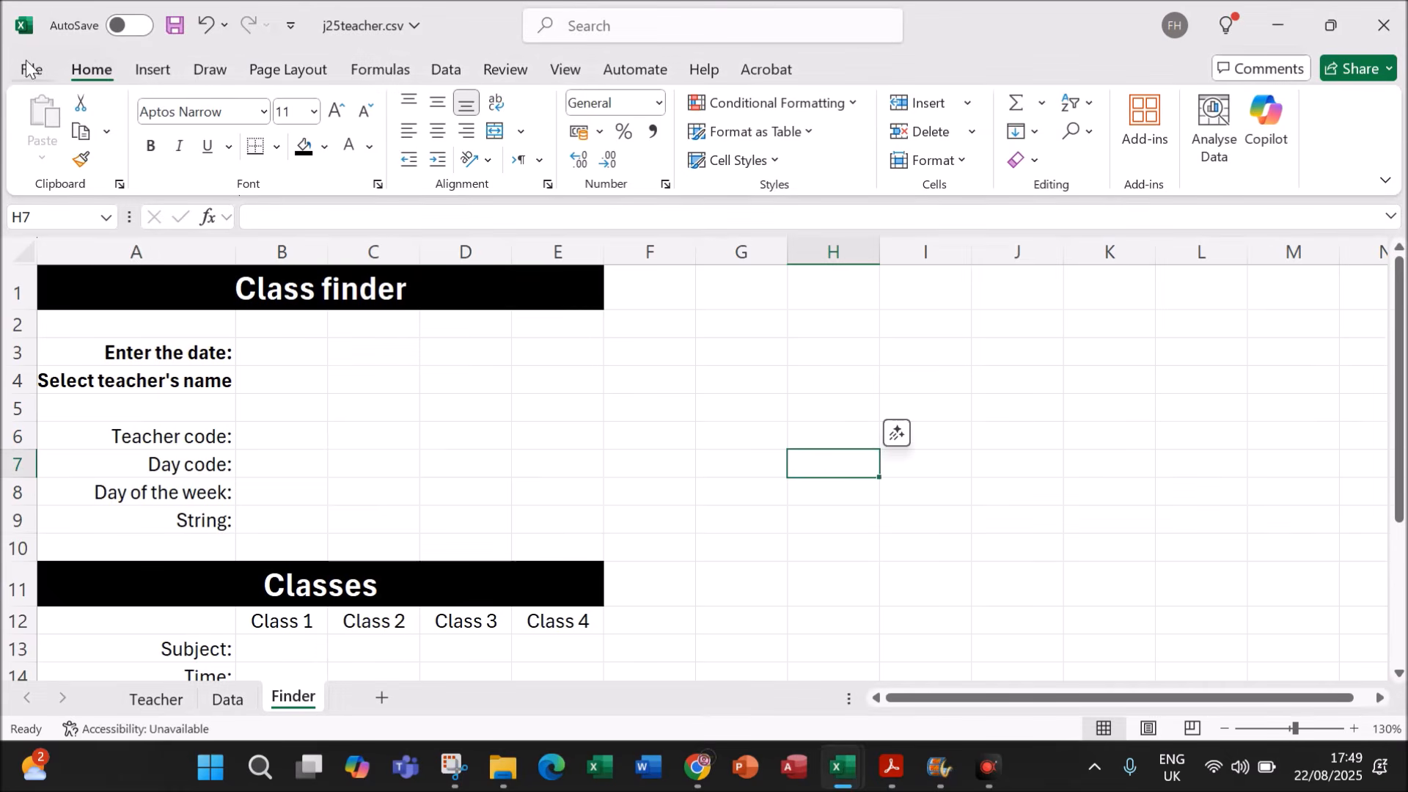
Step: Save the workbook as Finder_ZZ123_1234 in Excel Workbook (*.xlsx) format in the J25 AS folder
click(30, 66)
click(81, 365)
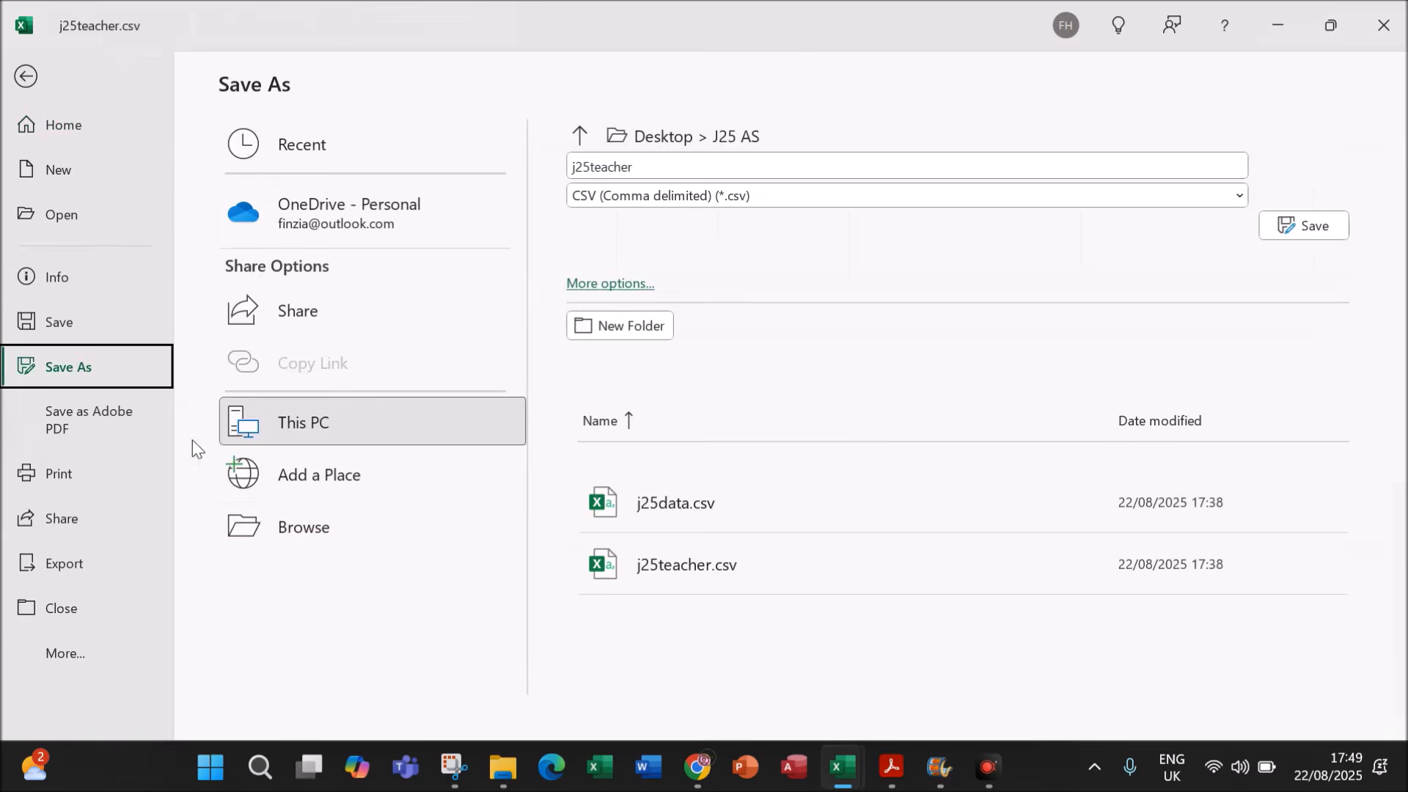
click(283, 539)
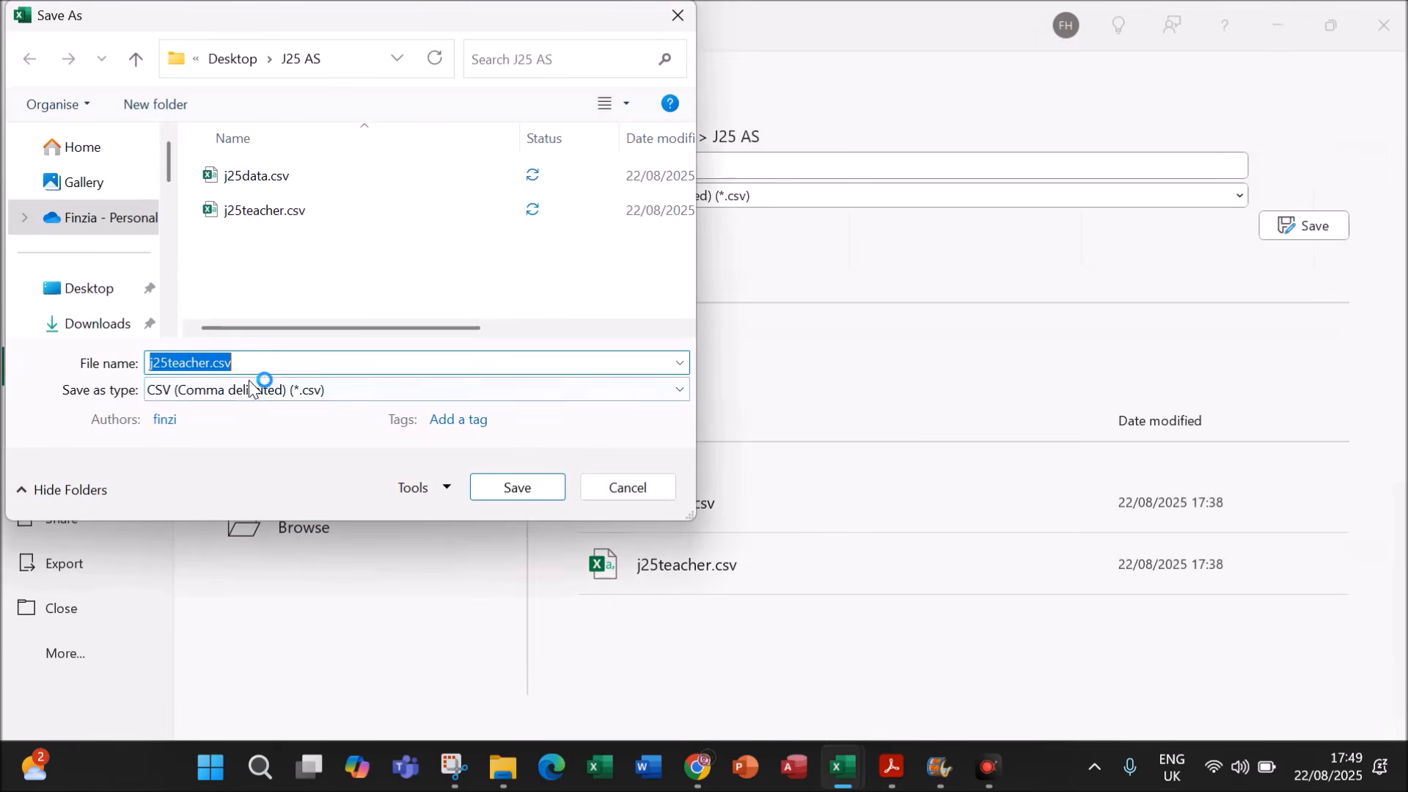
text(Finder_ZZ123_1234)
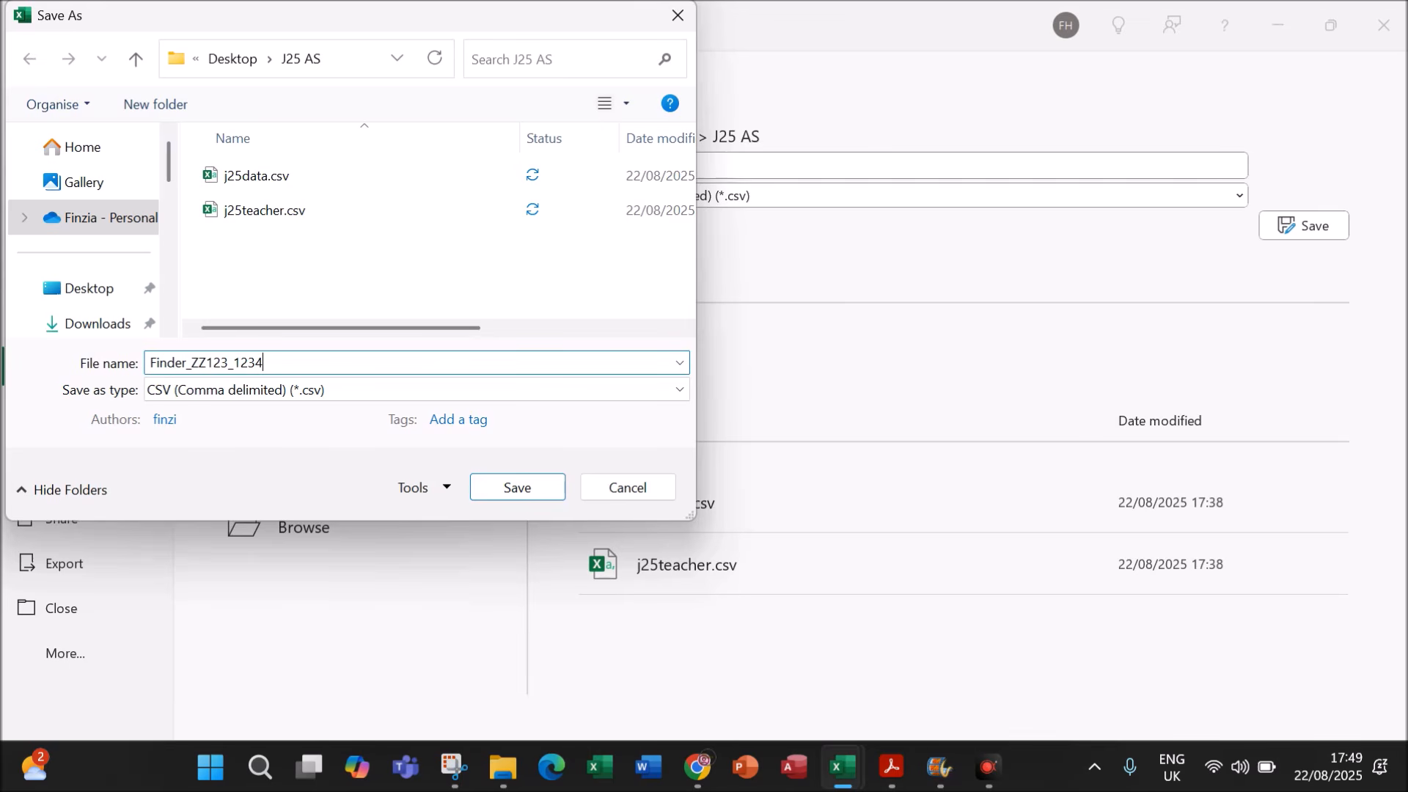
click(327, 399)
click(247, 10)
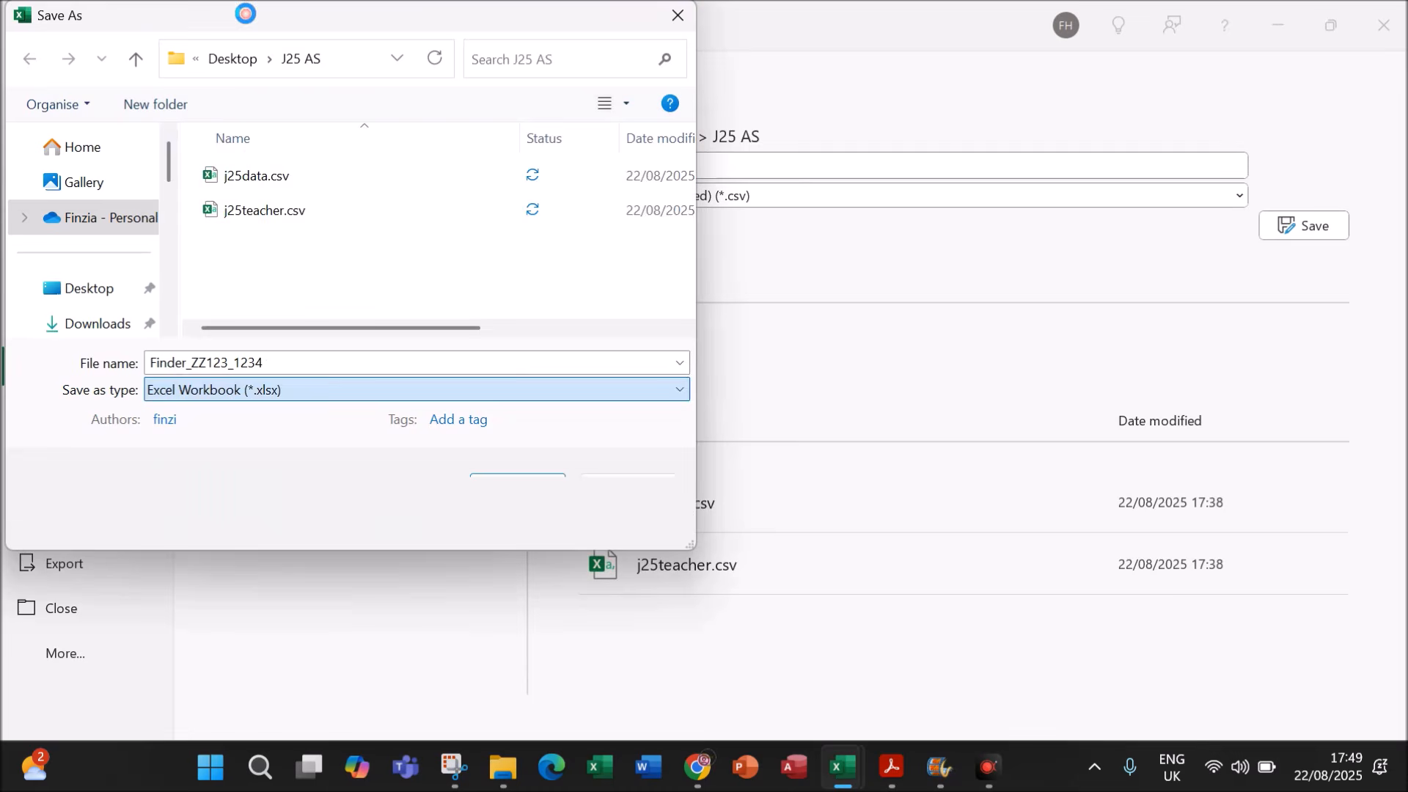
click(503, 516)
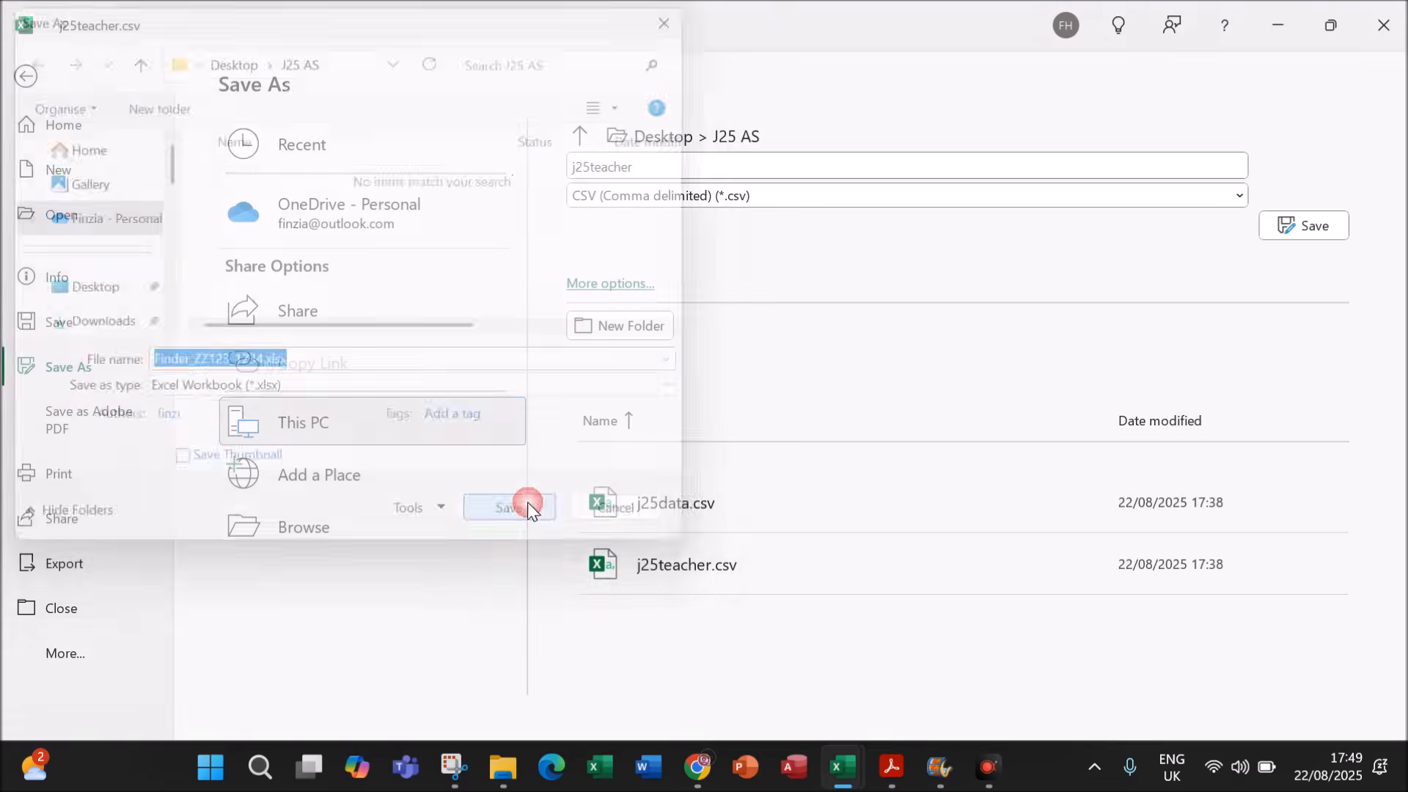
Step: Read the date and date format required for cell B3 in question 2 of the Acrobat question paper, and return to the Finder workbook
click(892, 768)
scroll(806, 544, down, 3)
scroll(807, 546, down, 1)
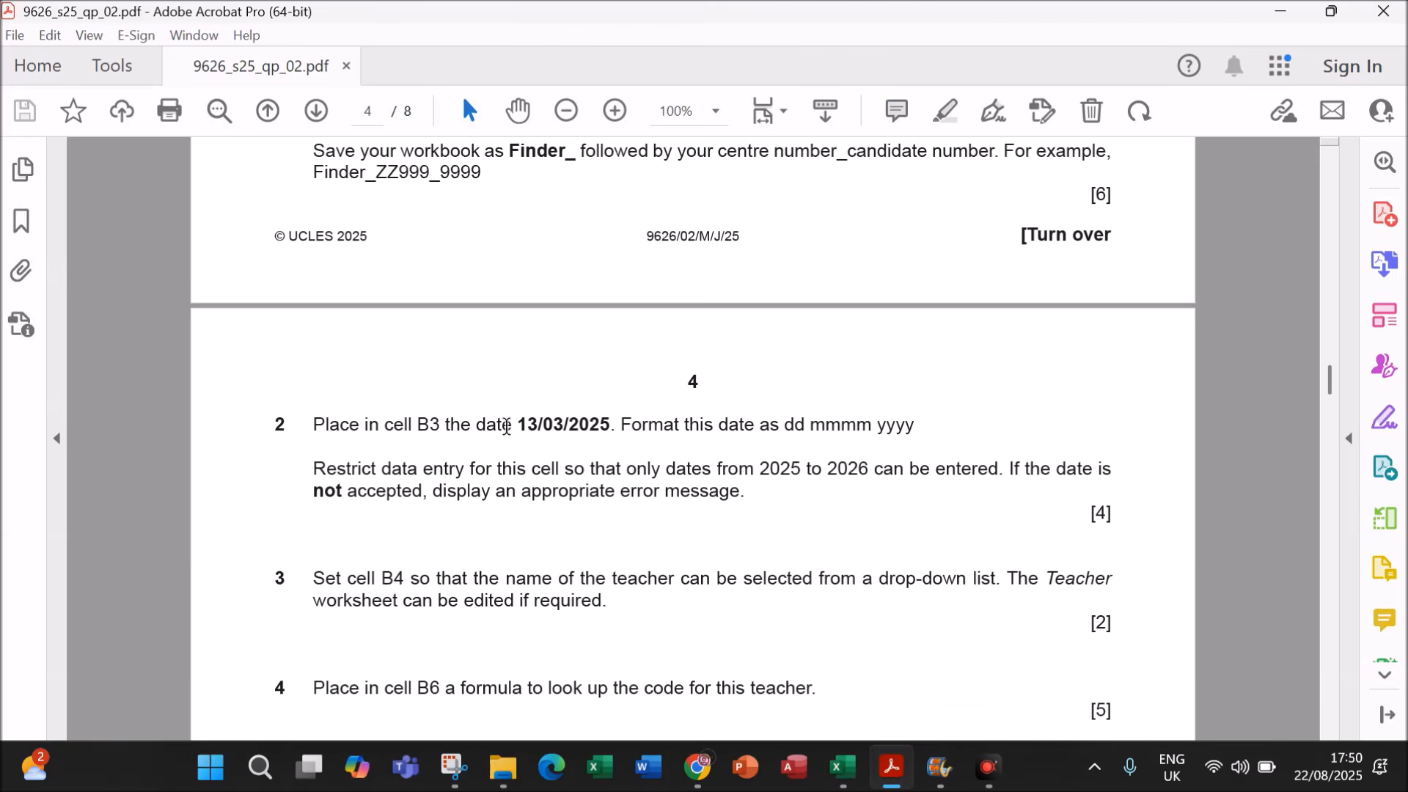
drag(517, 424, 608, 424)
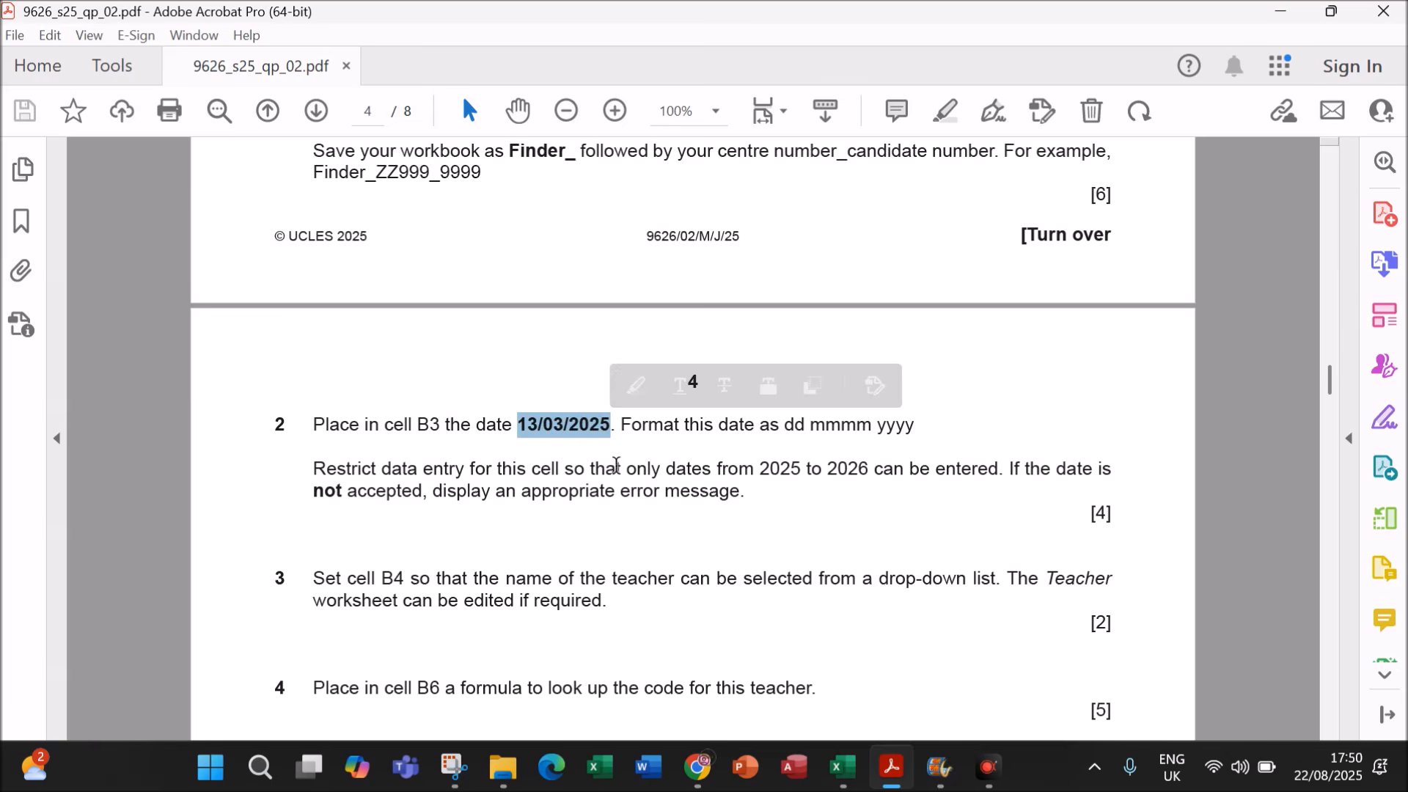
drag(840, 426, 876, 426)
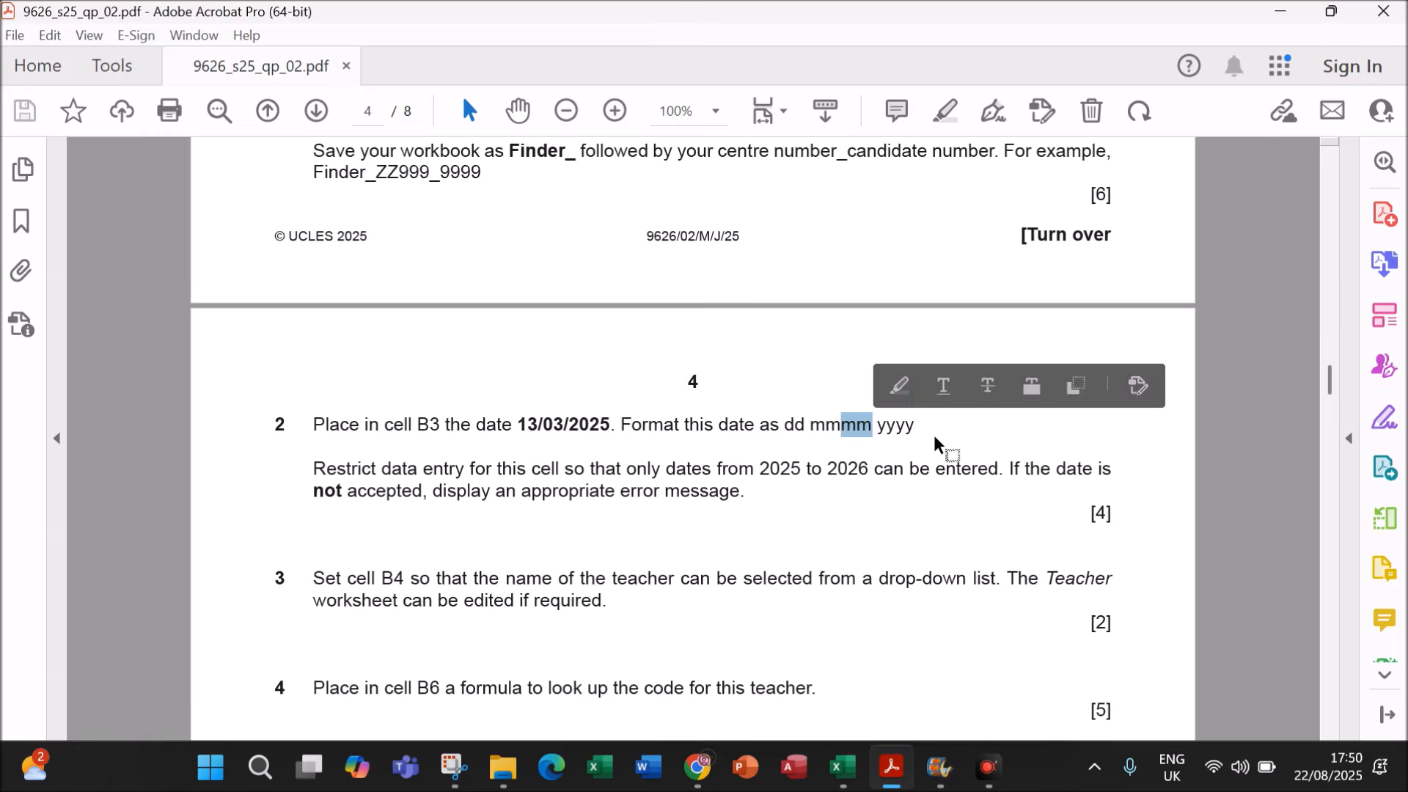
mouse_move(842, 766)
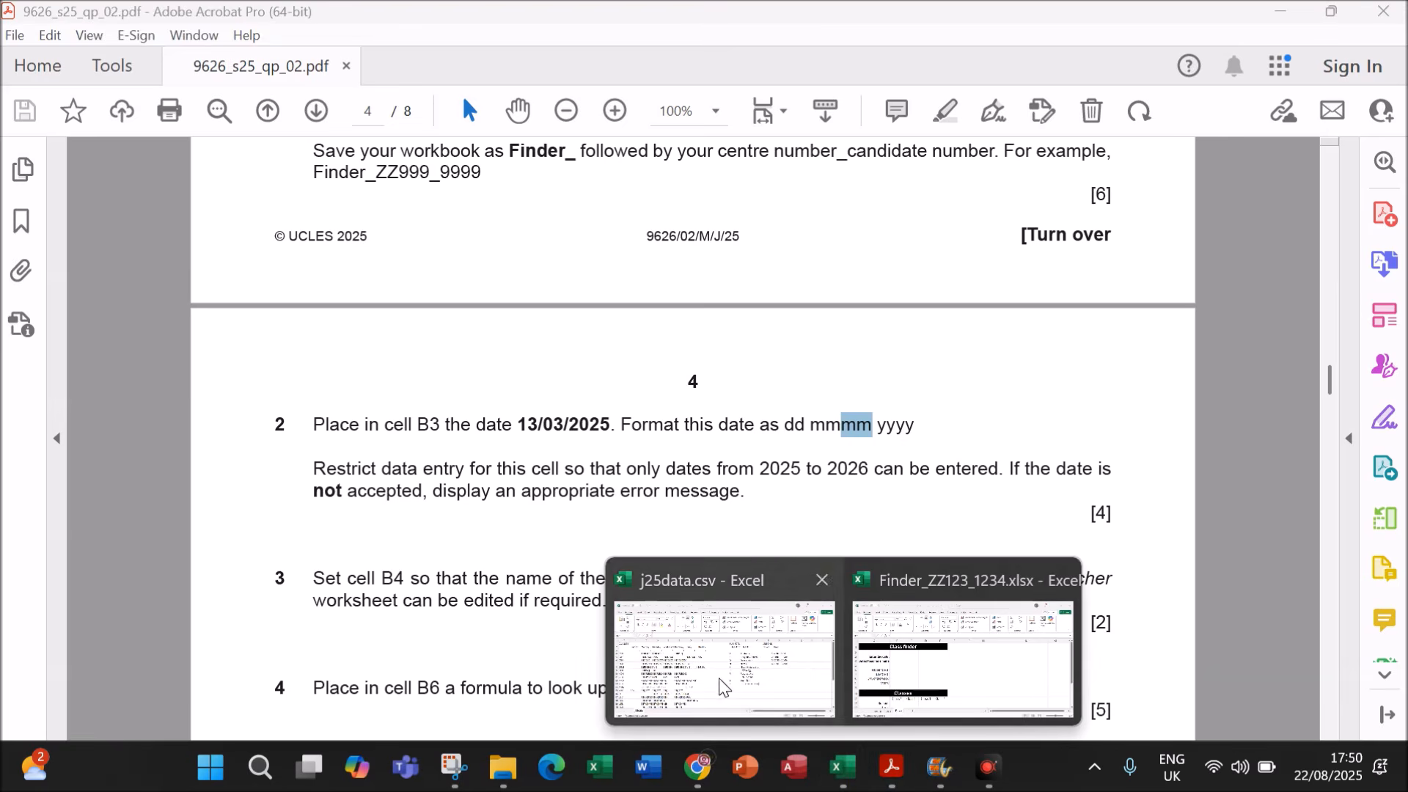
click(920, 679)
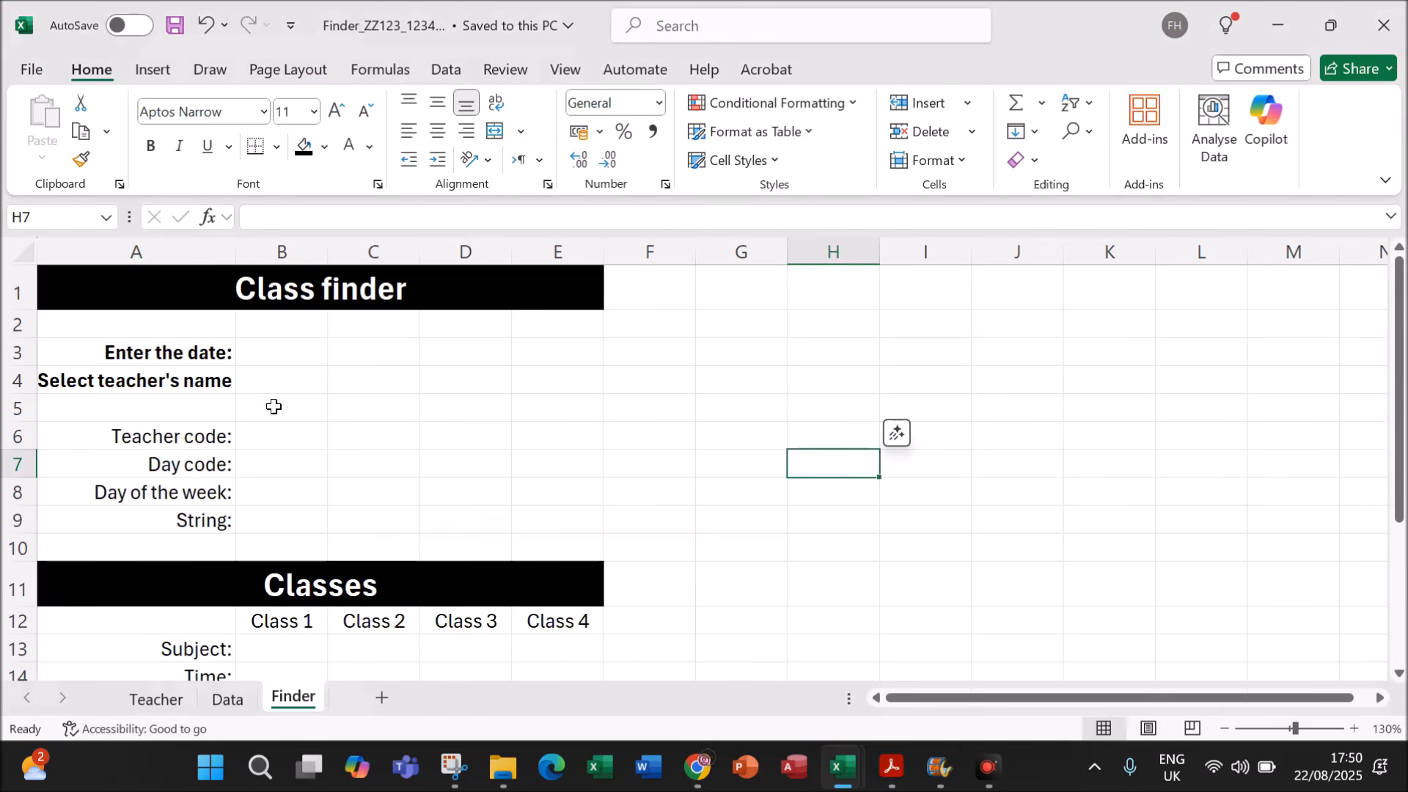
Step: Enter the date 13/03/2025 in cell B3 and widen column B to fit it
click(277, 355)
text(13)
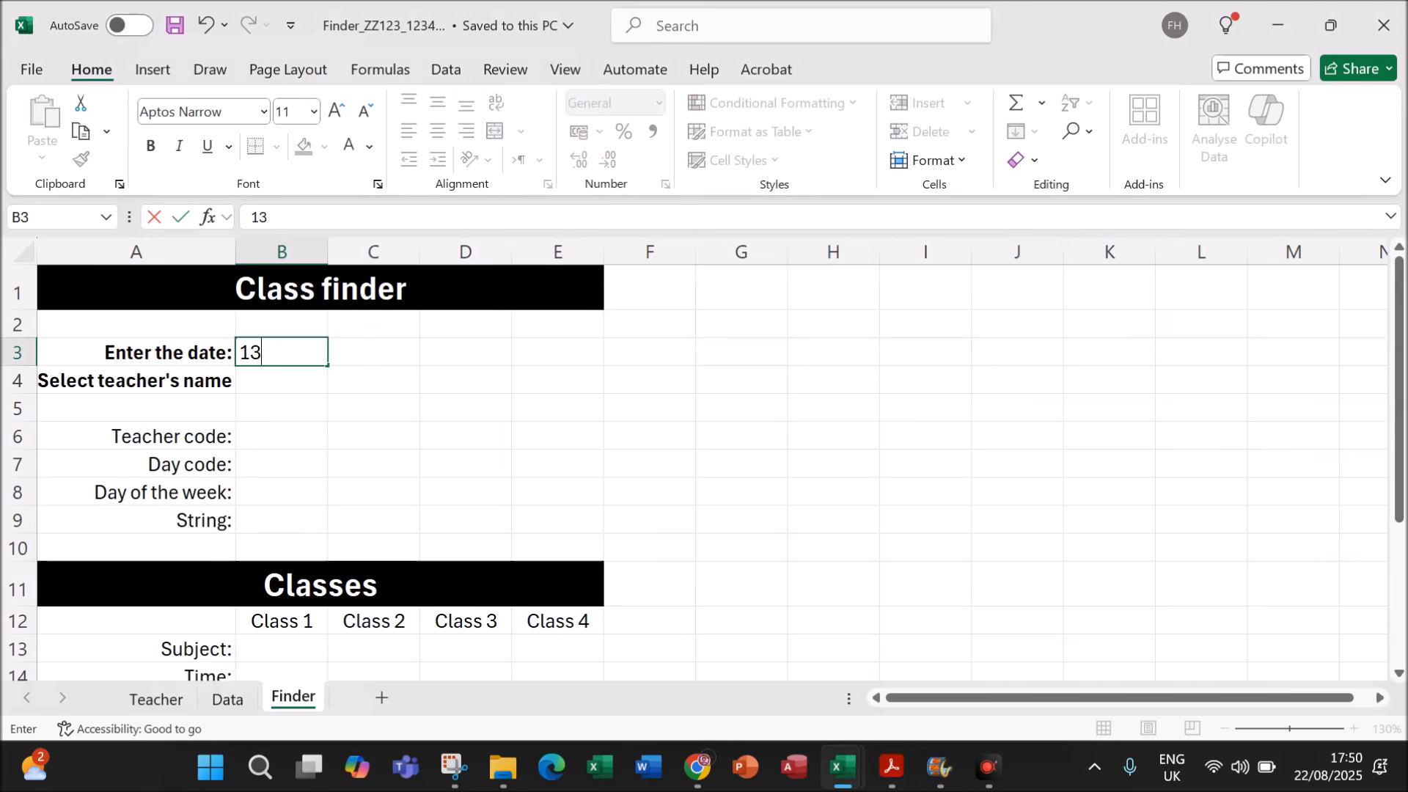
text(/03/2025)
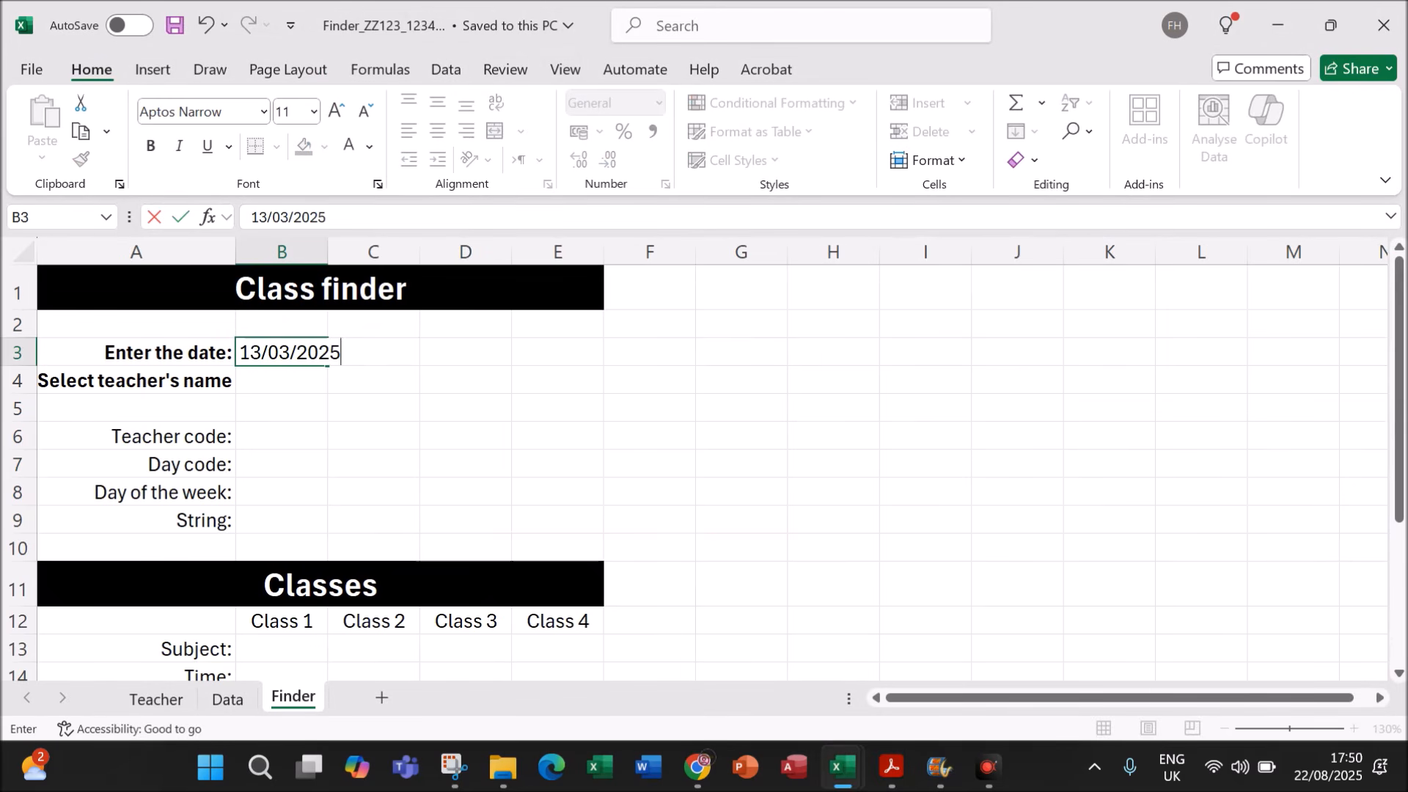
click(300, 381)
double_click(345, 243)
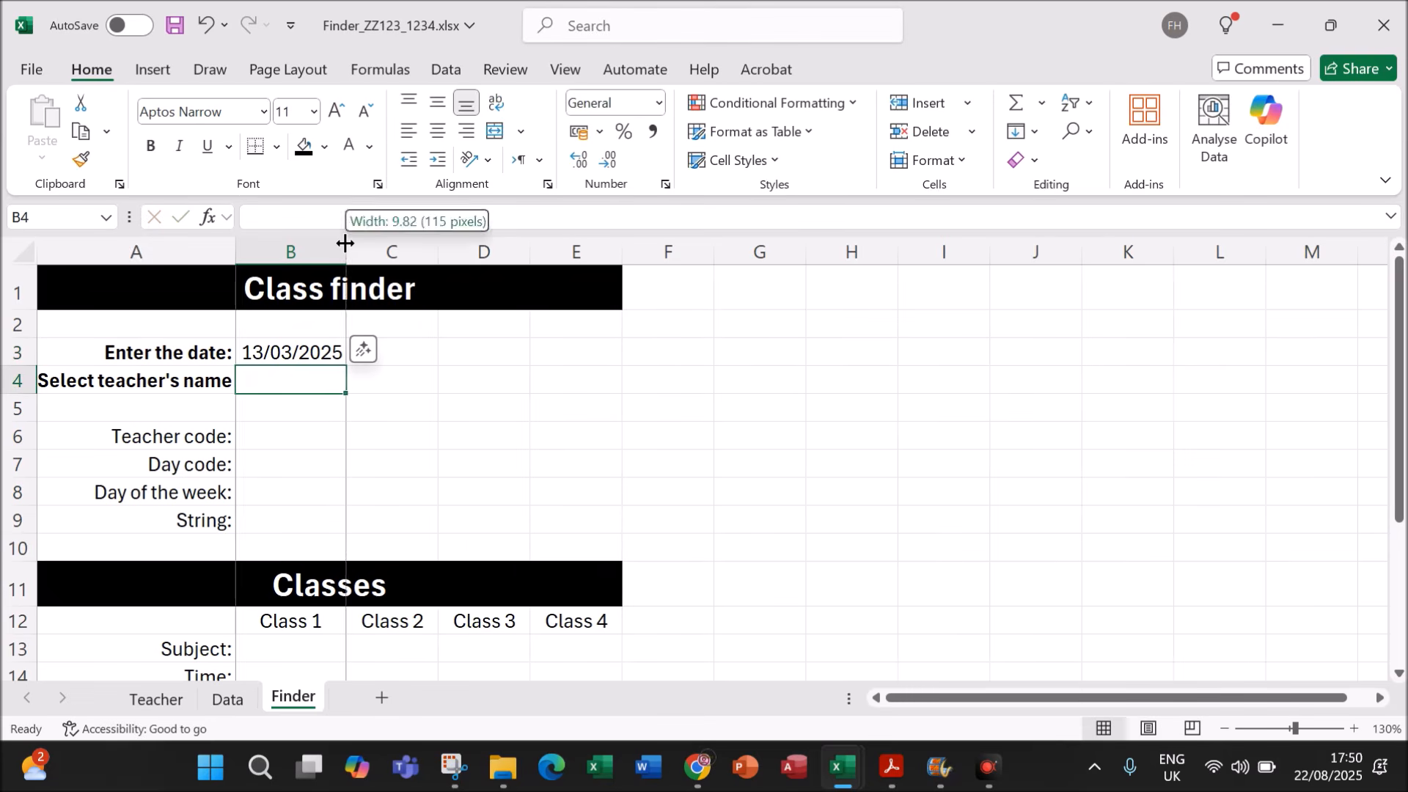
Step: Apply the custom date format dd mmmm yyyy to cell B3
click(326, 353)
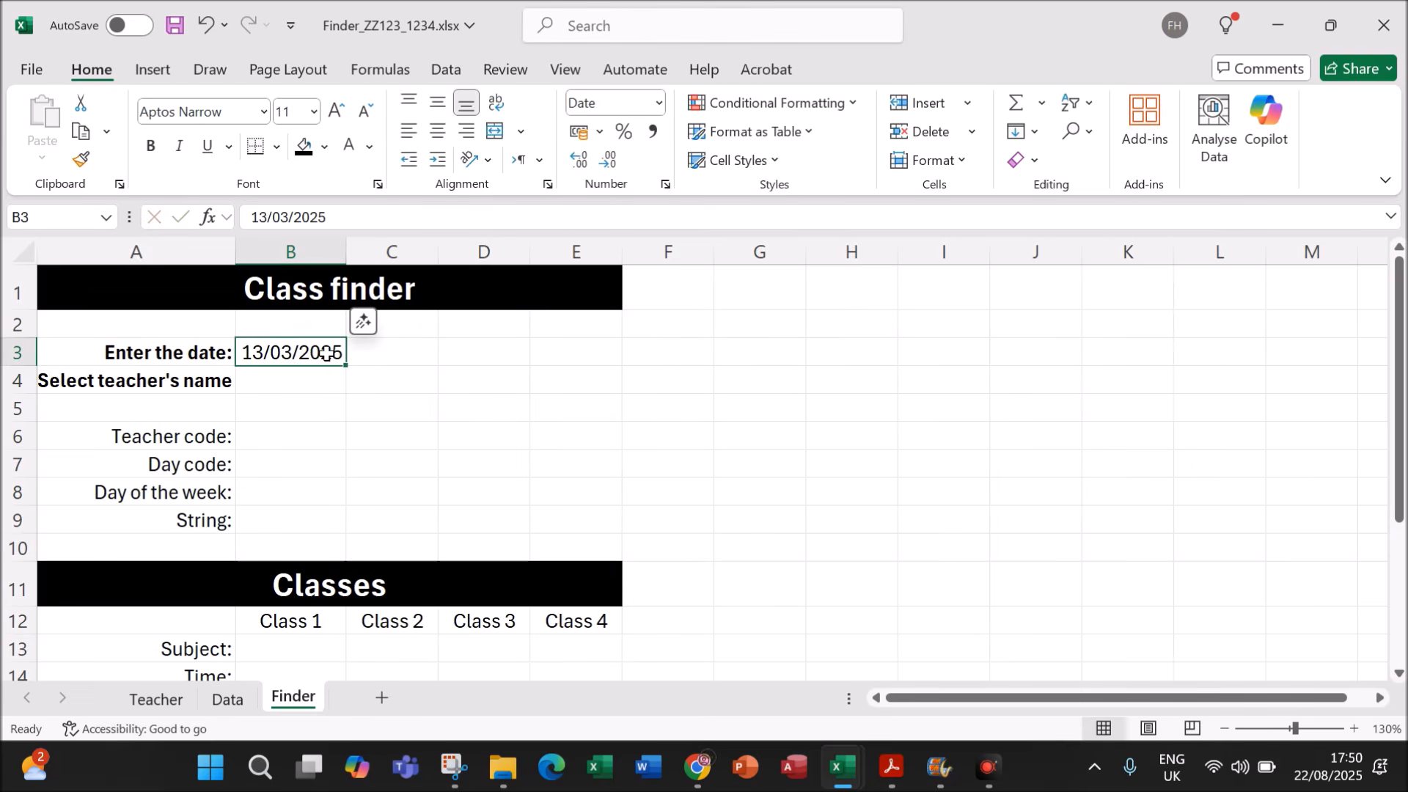
right_click(327, 353)
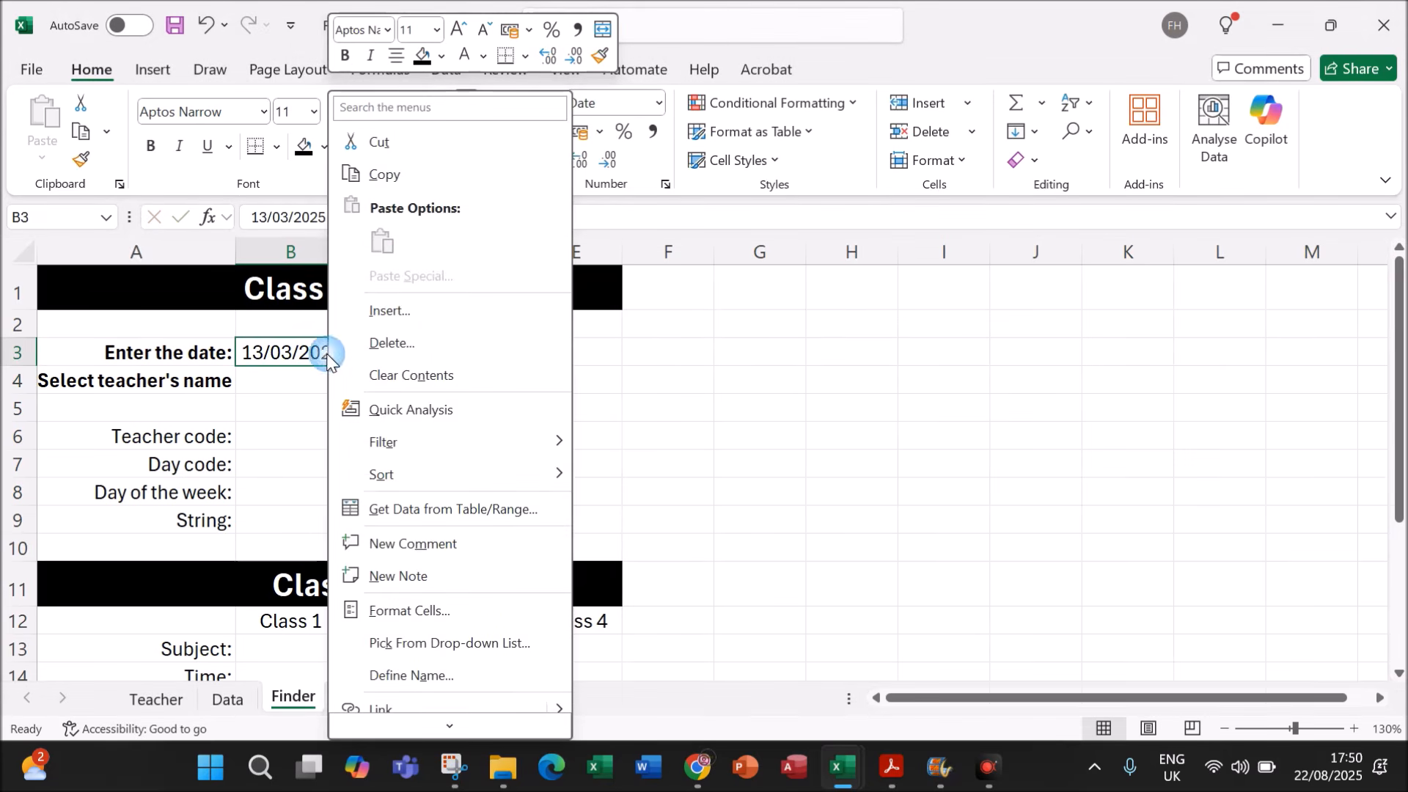
click(383, 613)
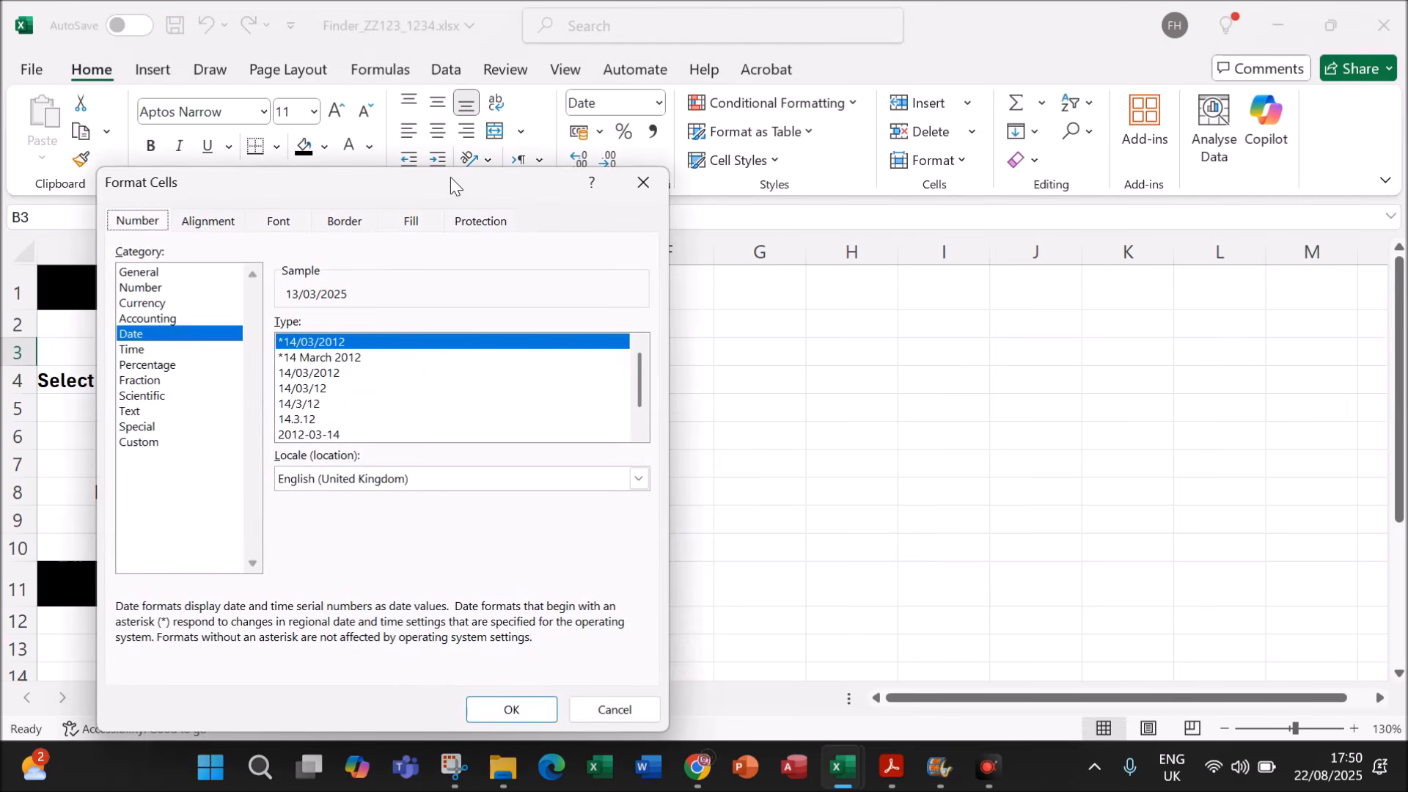
drag(460, 184, 661, 35)
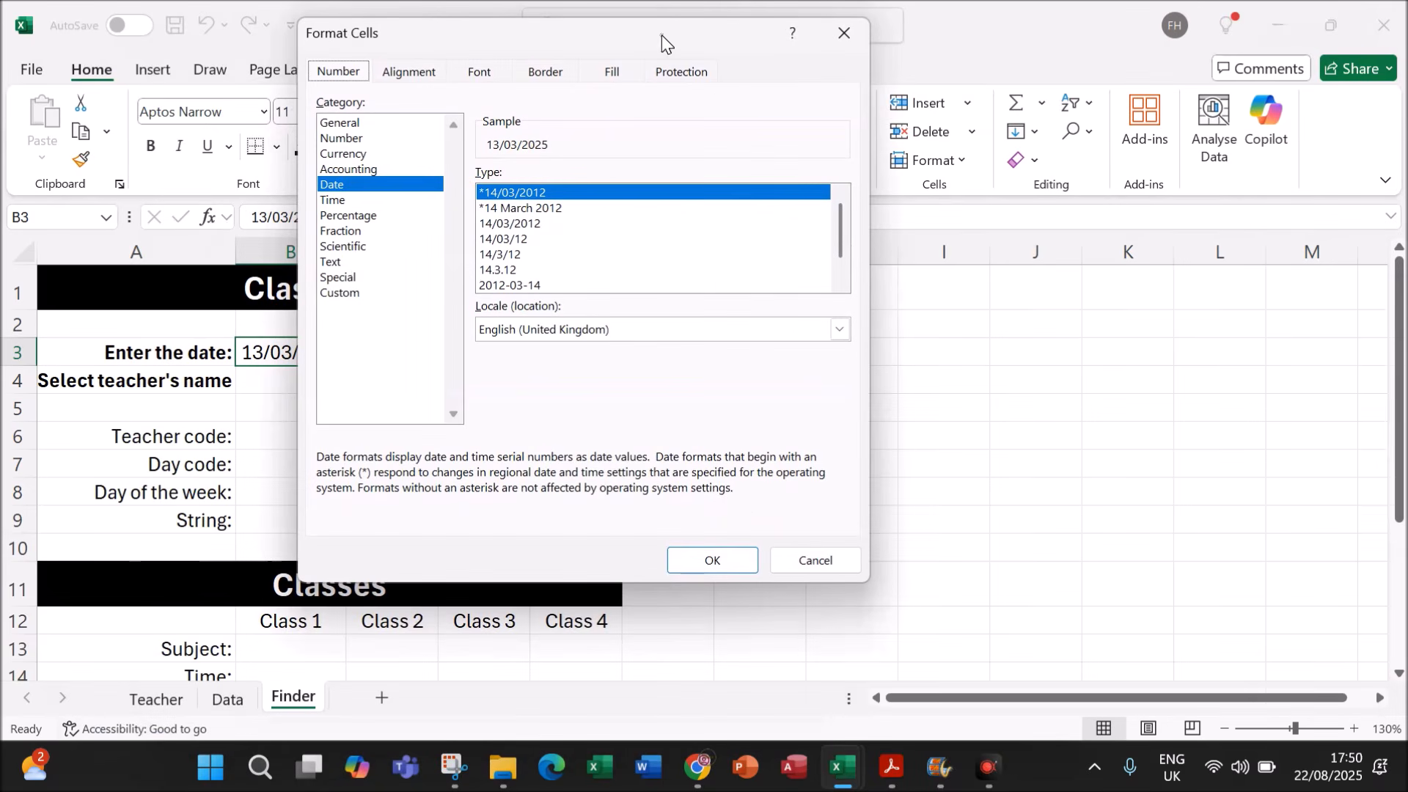
click(352, 295)
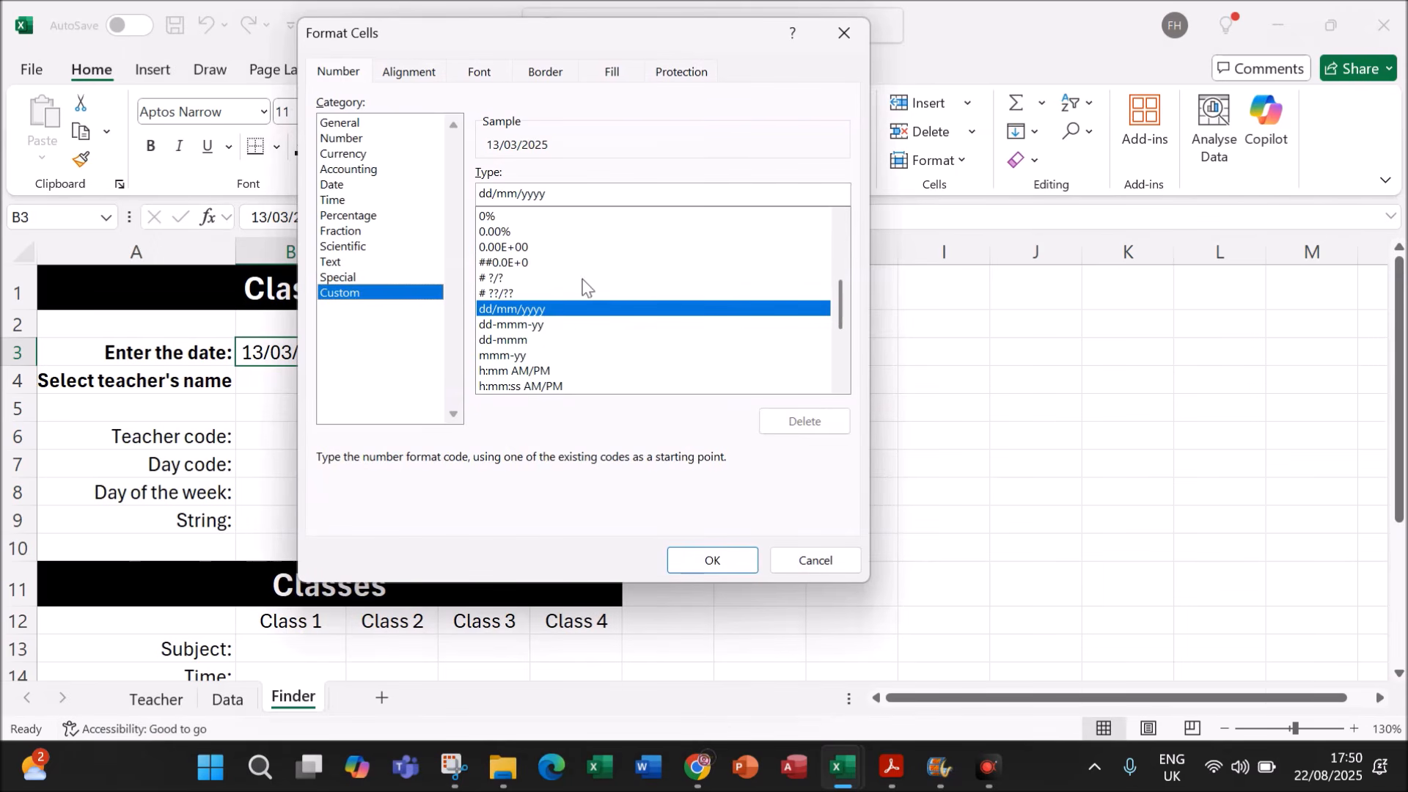
key(Tab)
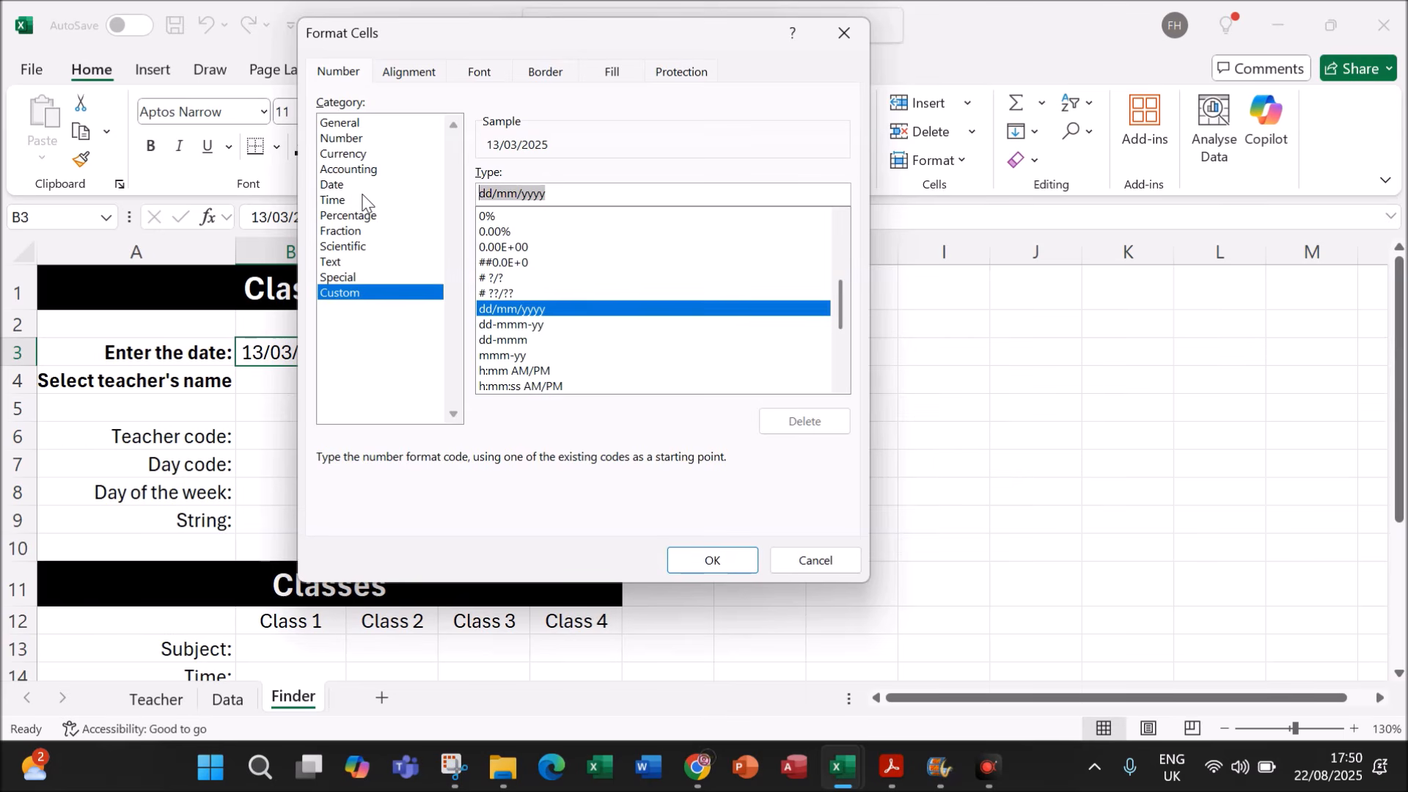
text(dd mmmm yyyy)
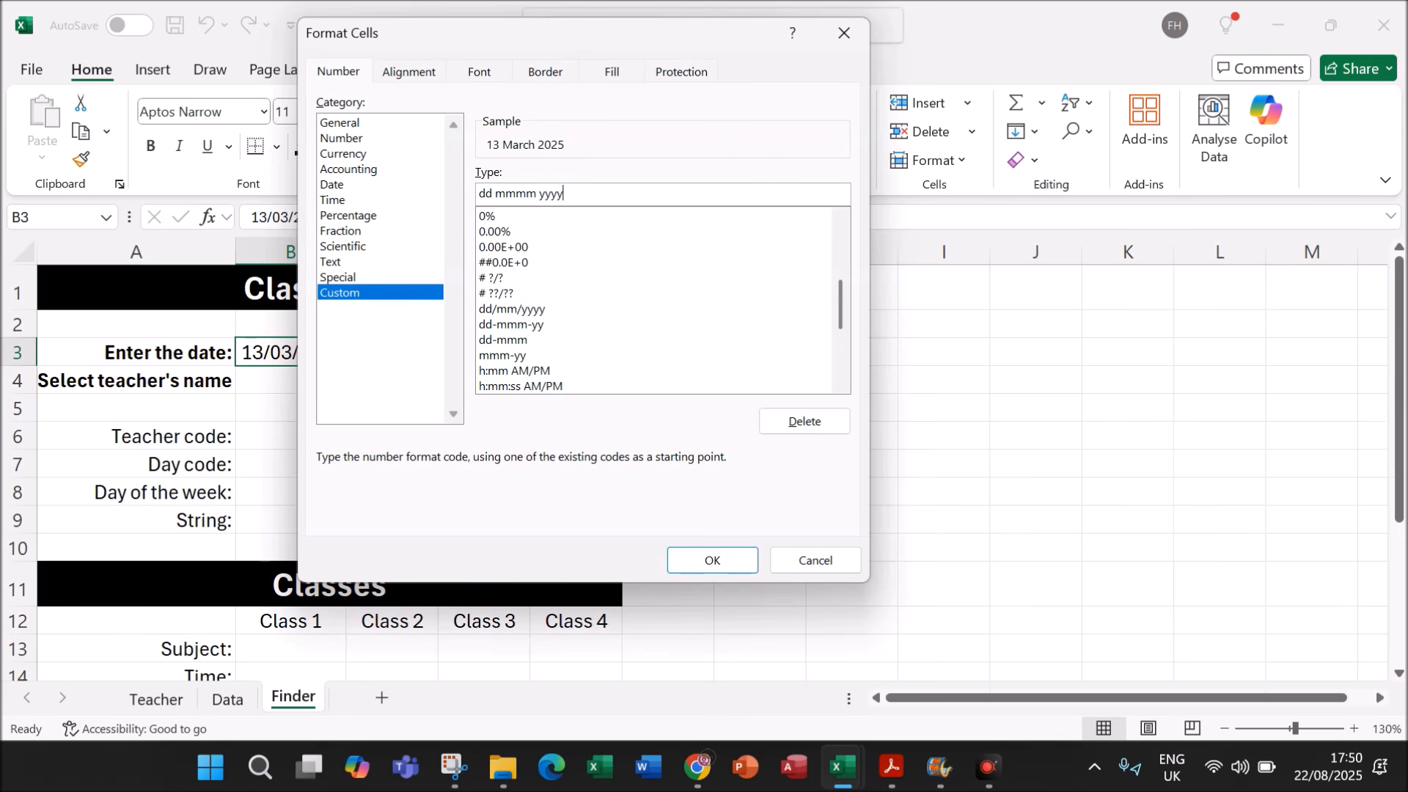
click(716, 560)
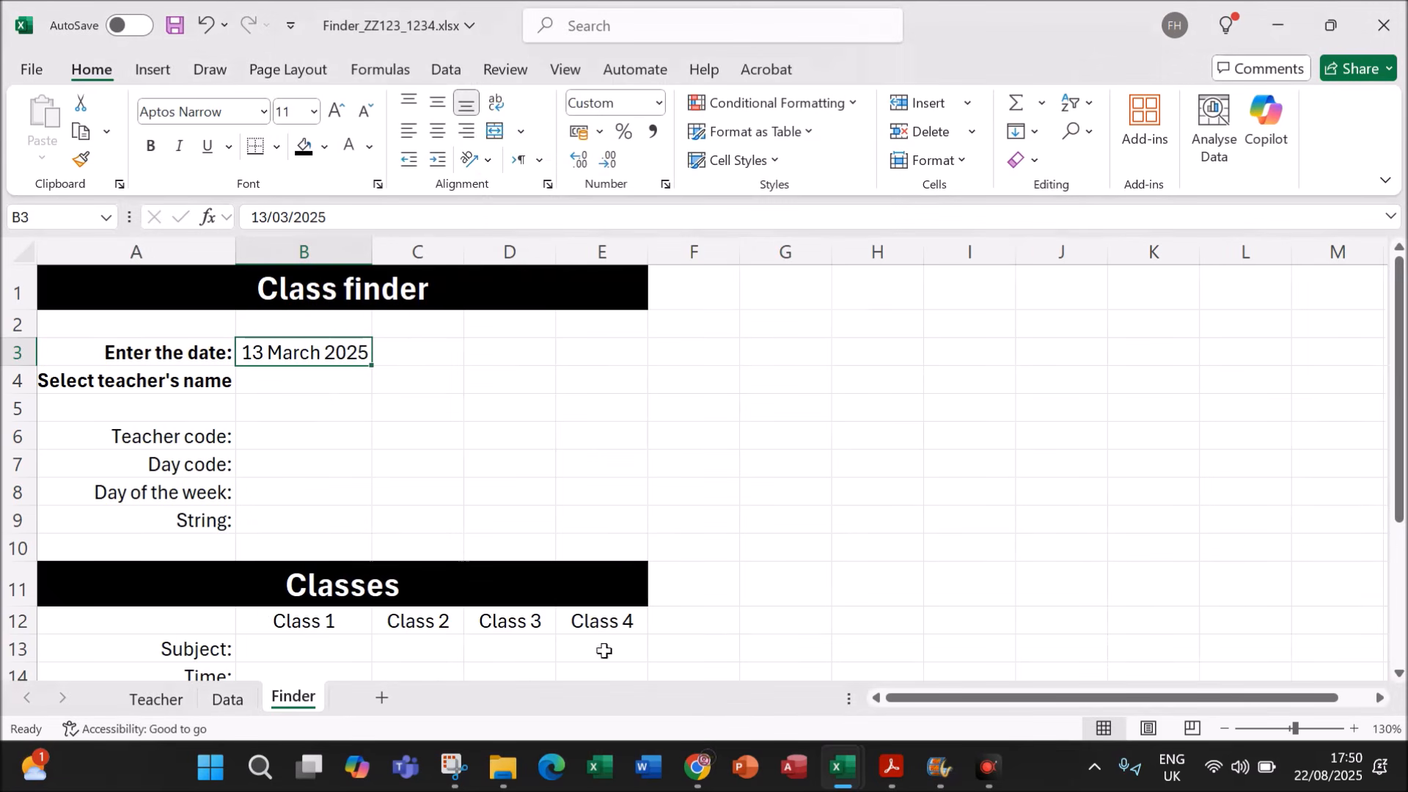
Step: Read the date restriction and error message requirements for cell B3 in the Acrobat question paper, and return to the Finder workbook in Excel
click(892, 766)
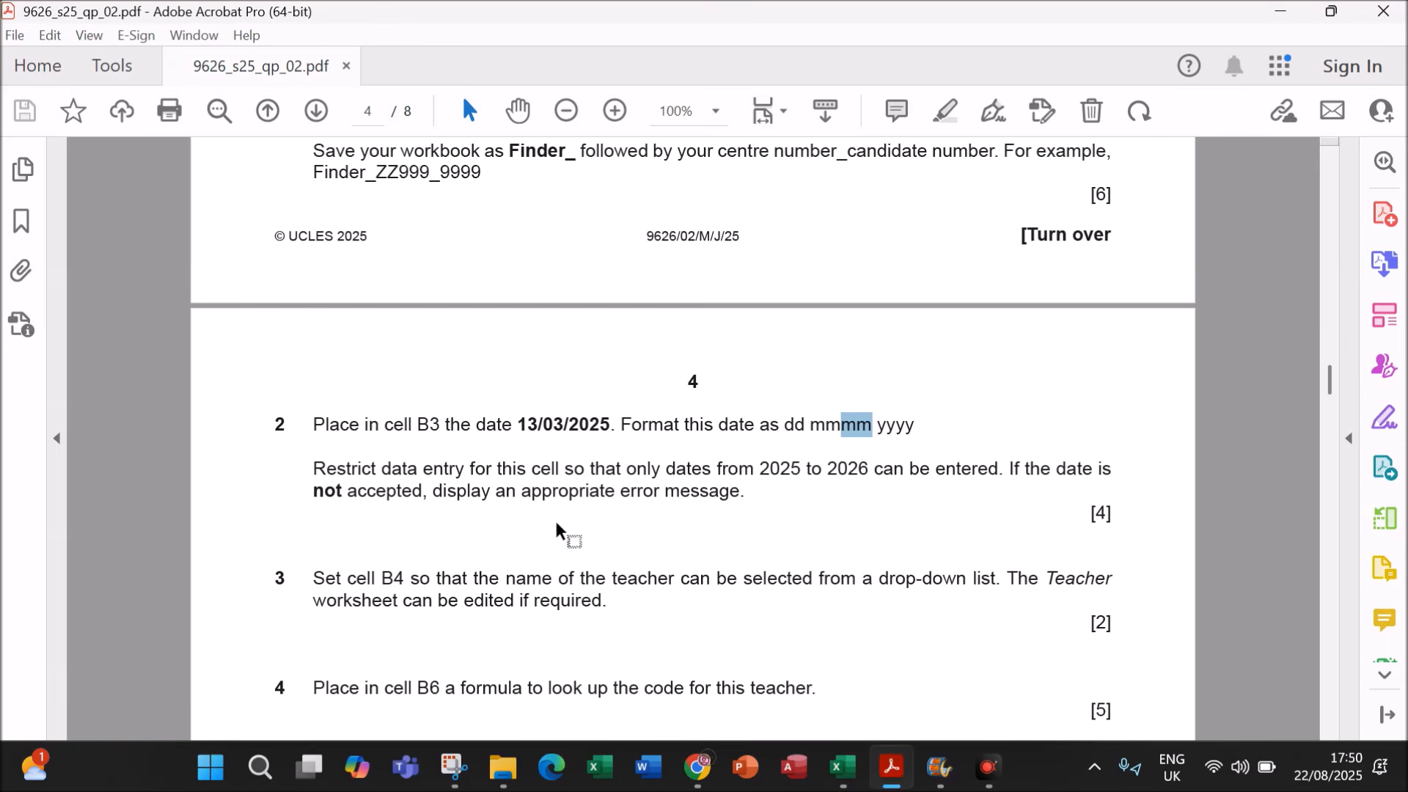
drag(529, 467, 979, 467)
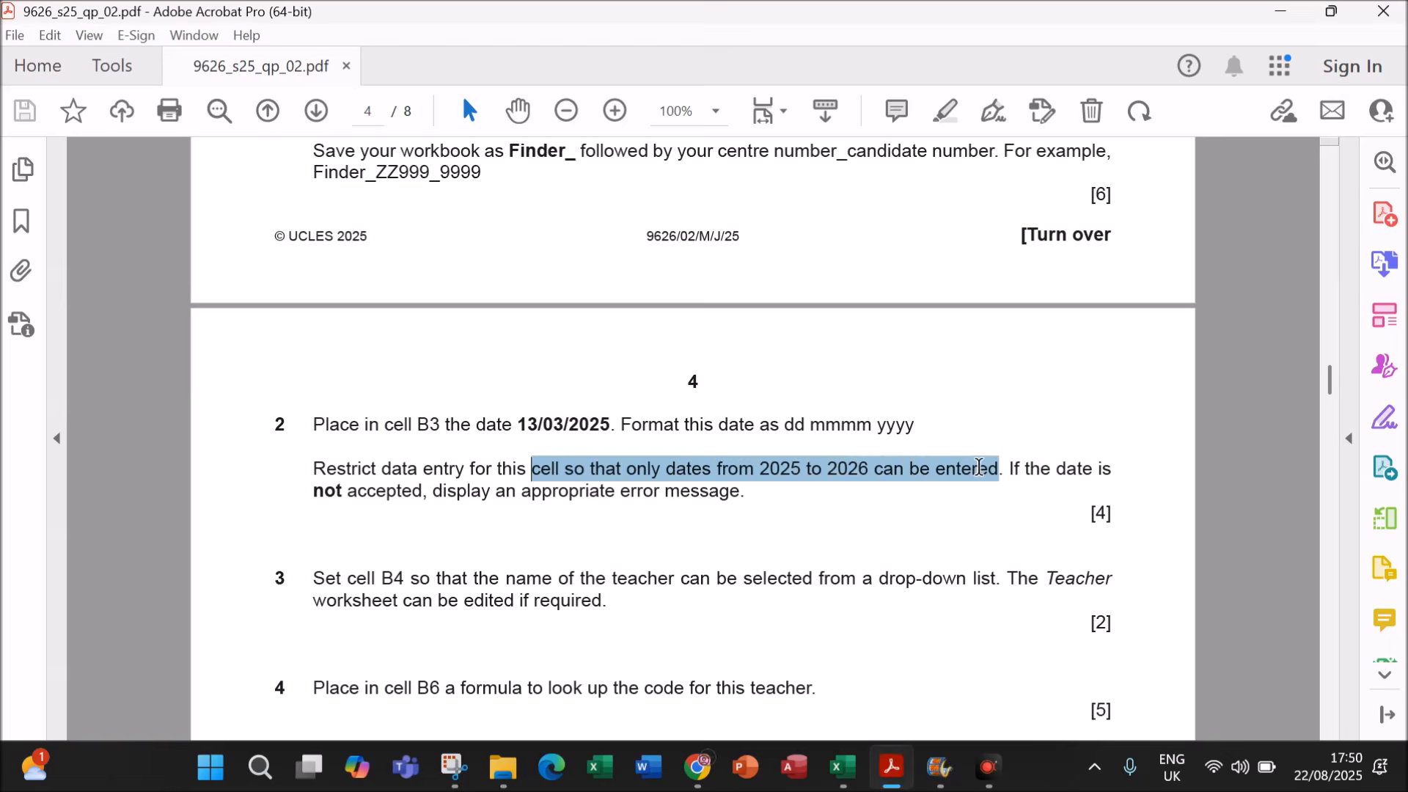
drag(434, 490, 746, 490)
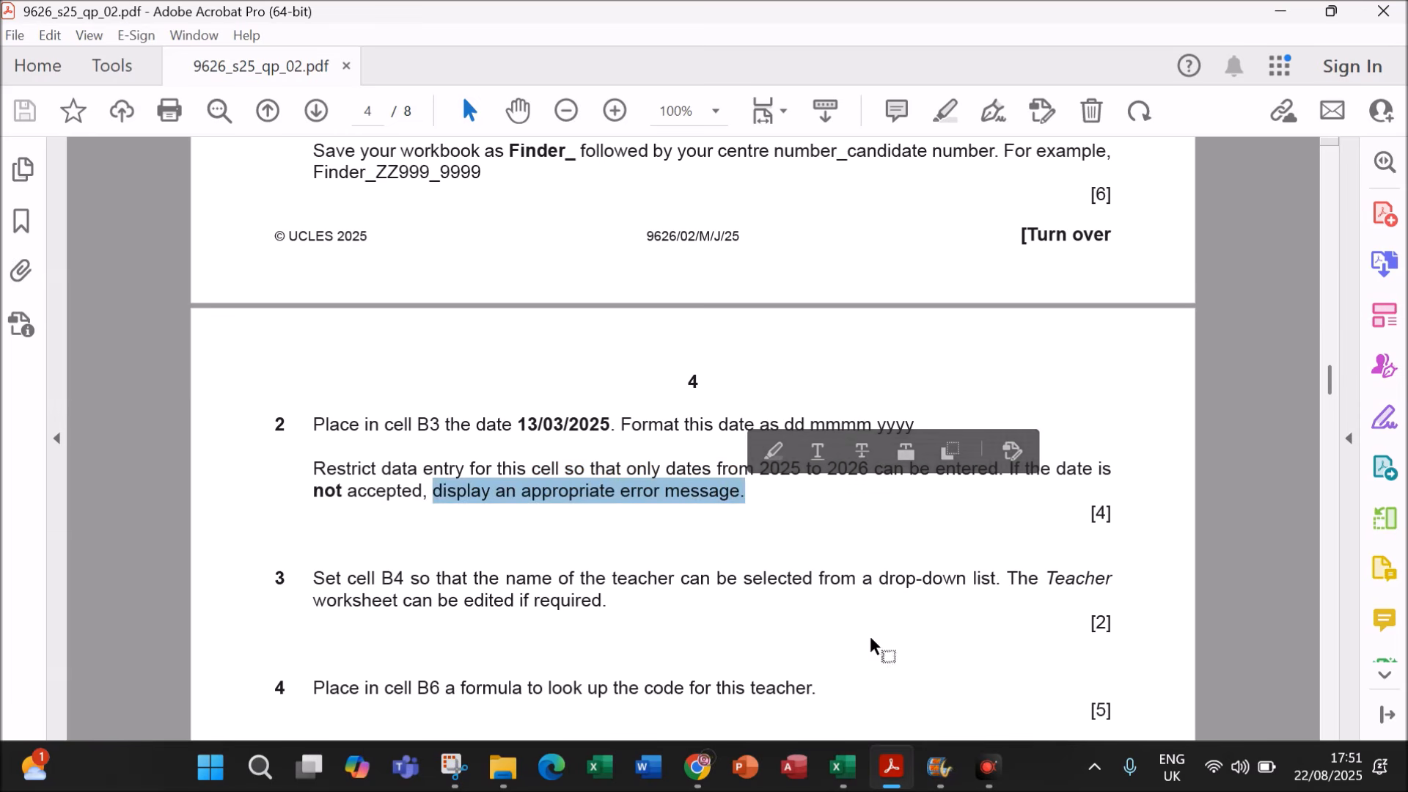
click(843, 764)
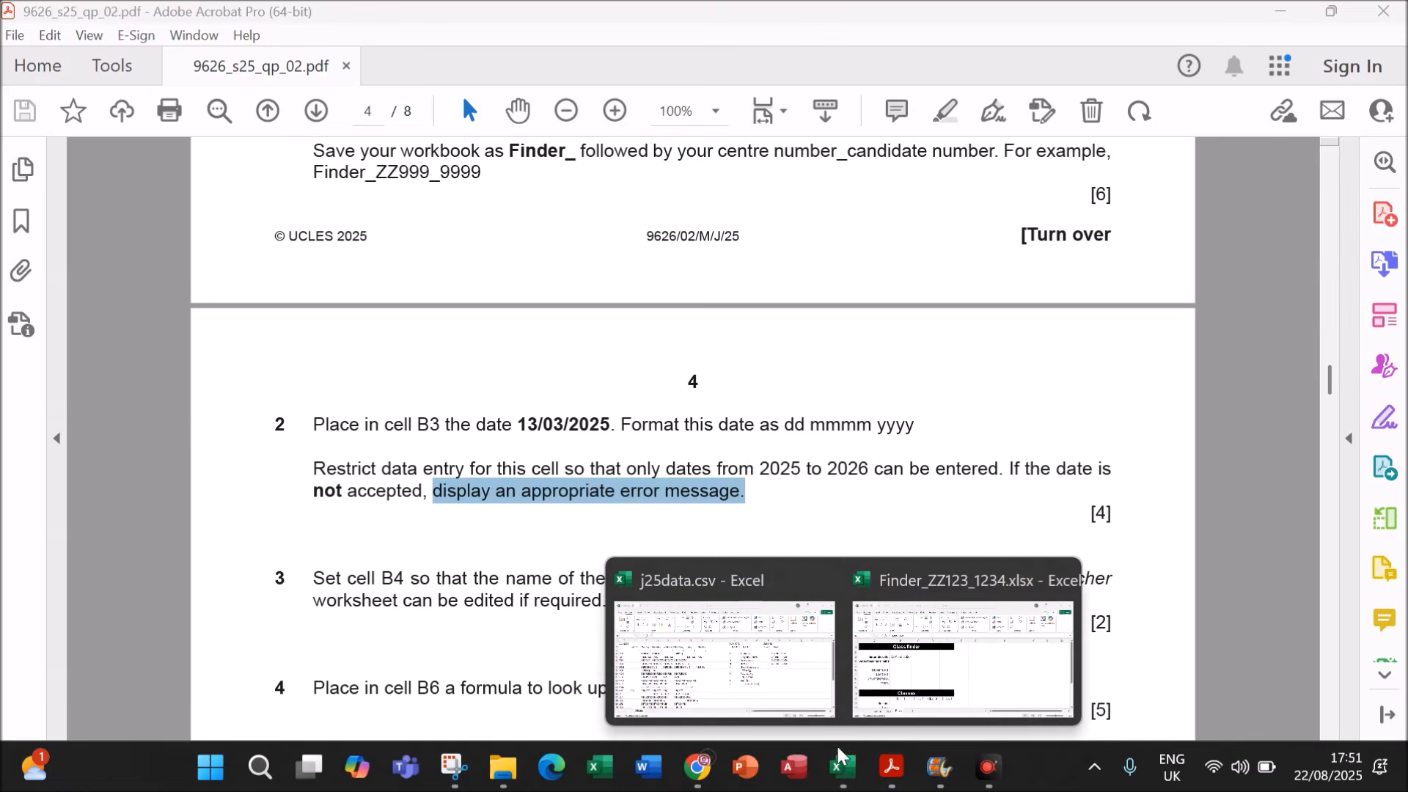
click(880, 630)
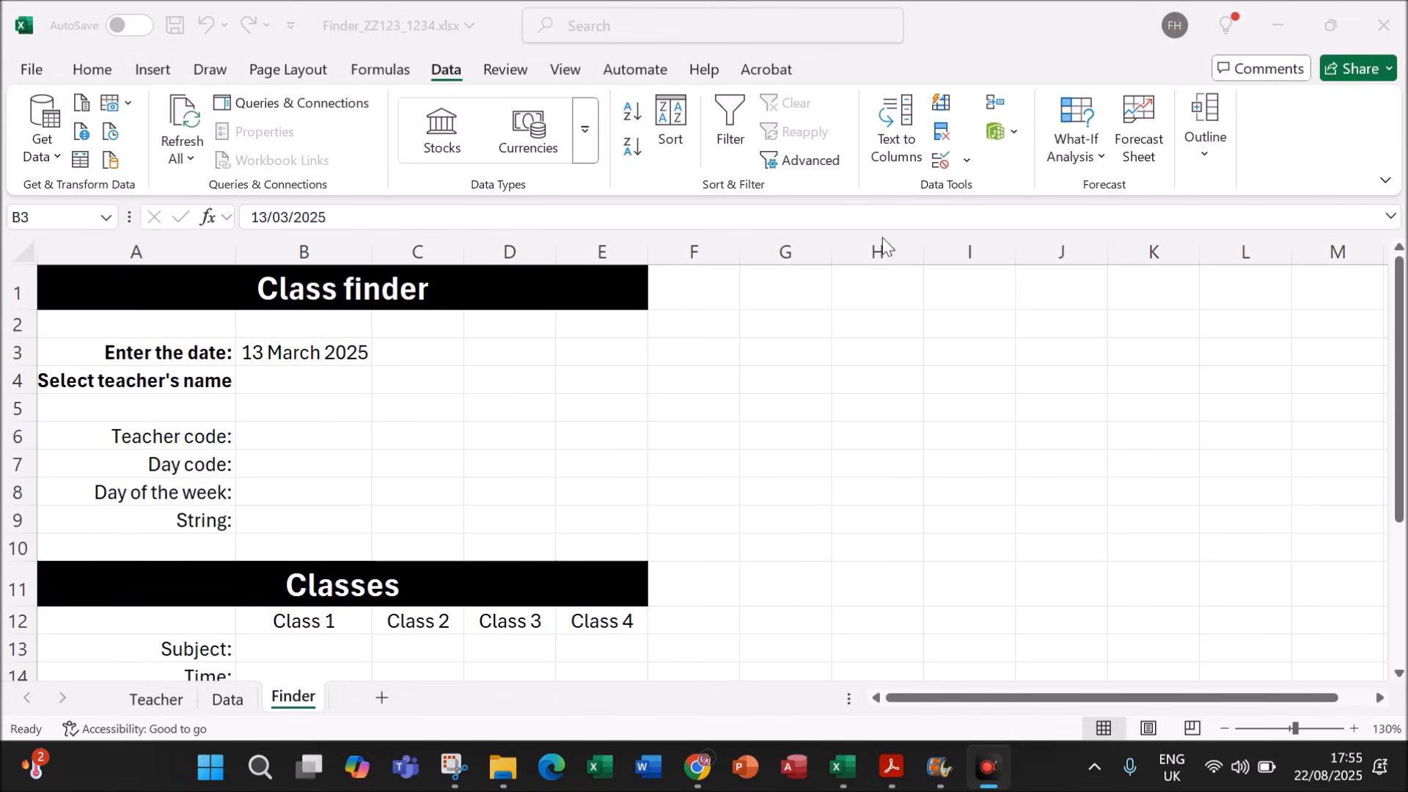
Step: Set data validation on cell B3 to allow only dates between 01/01/2025 and 31/12/2026
click(428, 72)
click(965, 161)
click(965, 190)
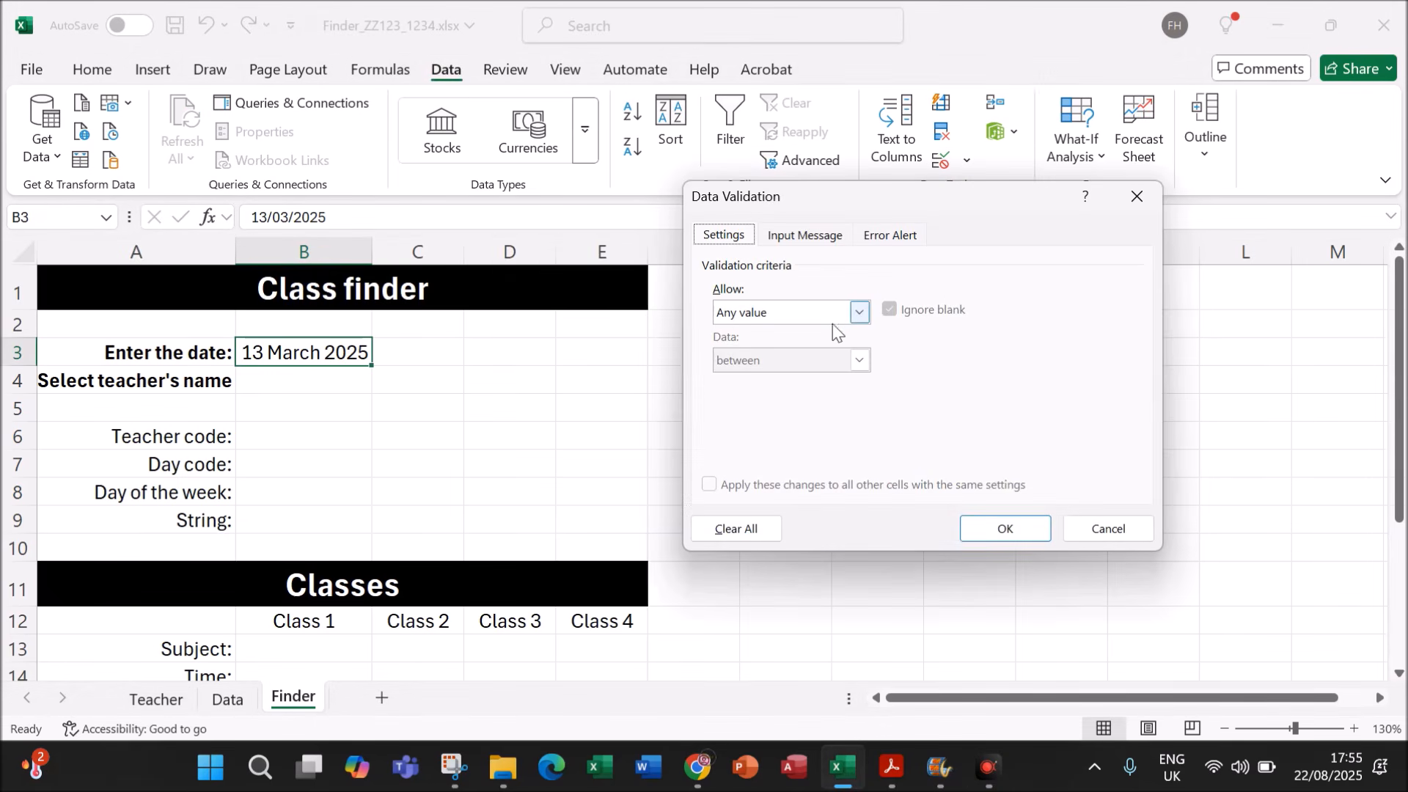
click(860, 312)
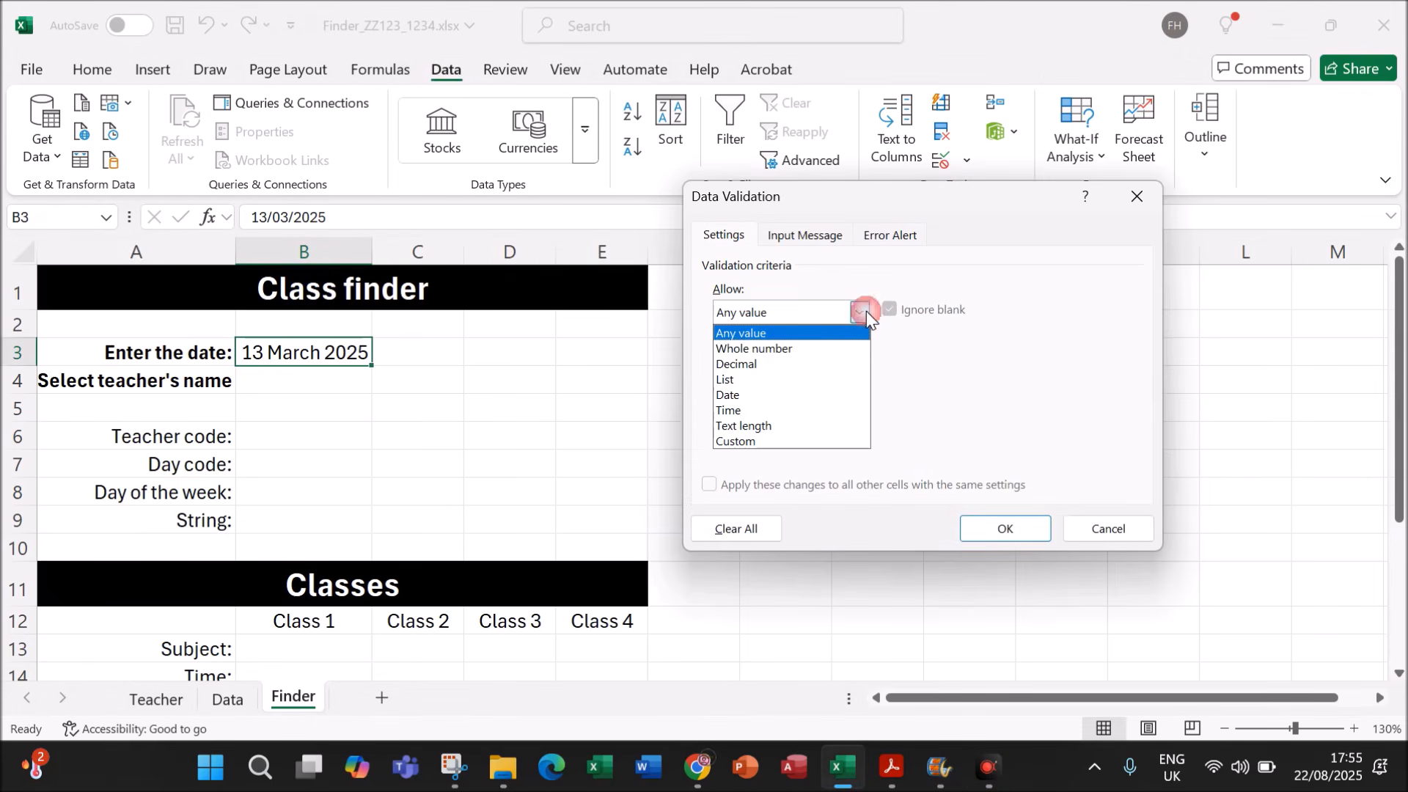
click(738, 398)
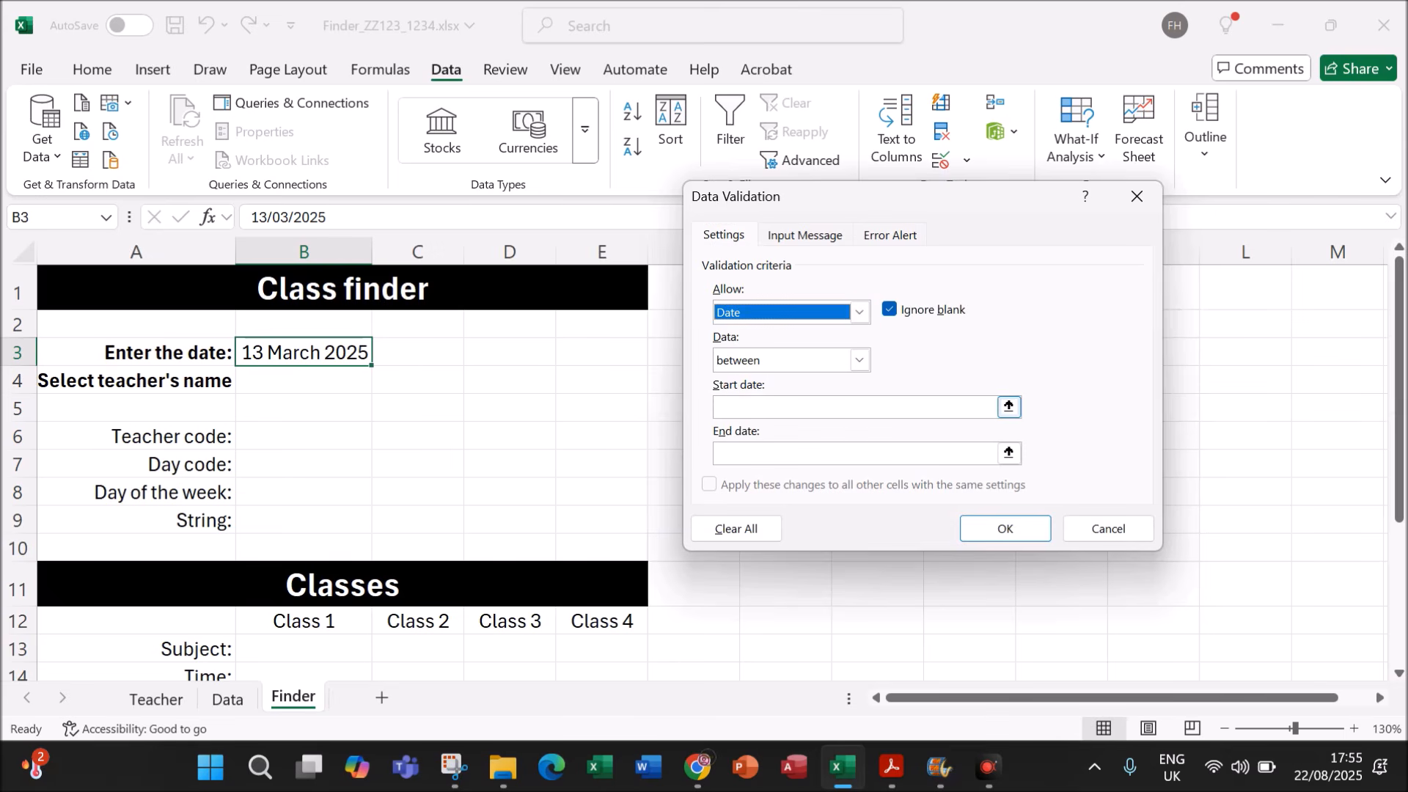
click(755, 408)
text(01/01/2025)
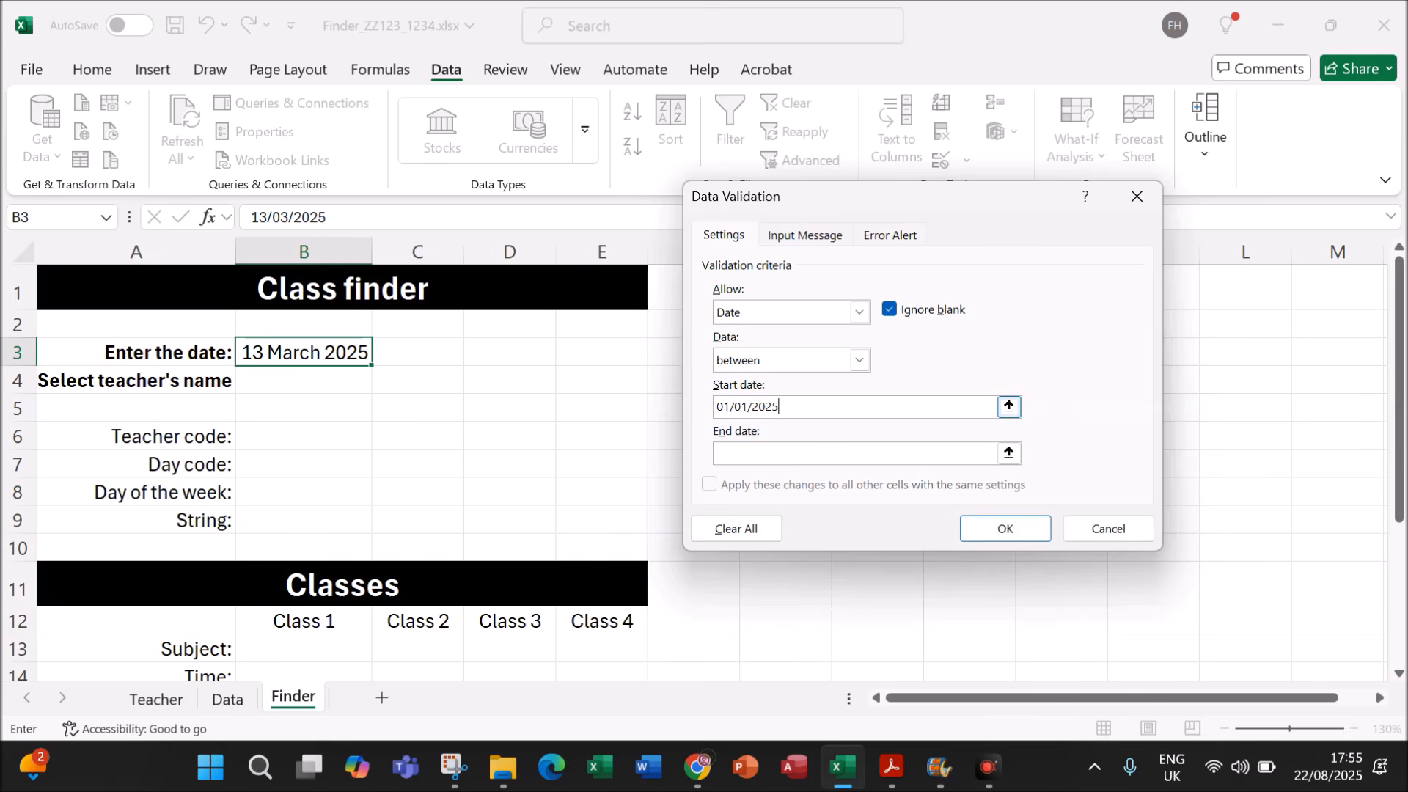
click(735, 451)
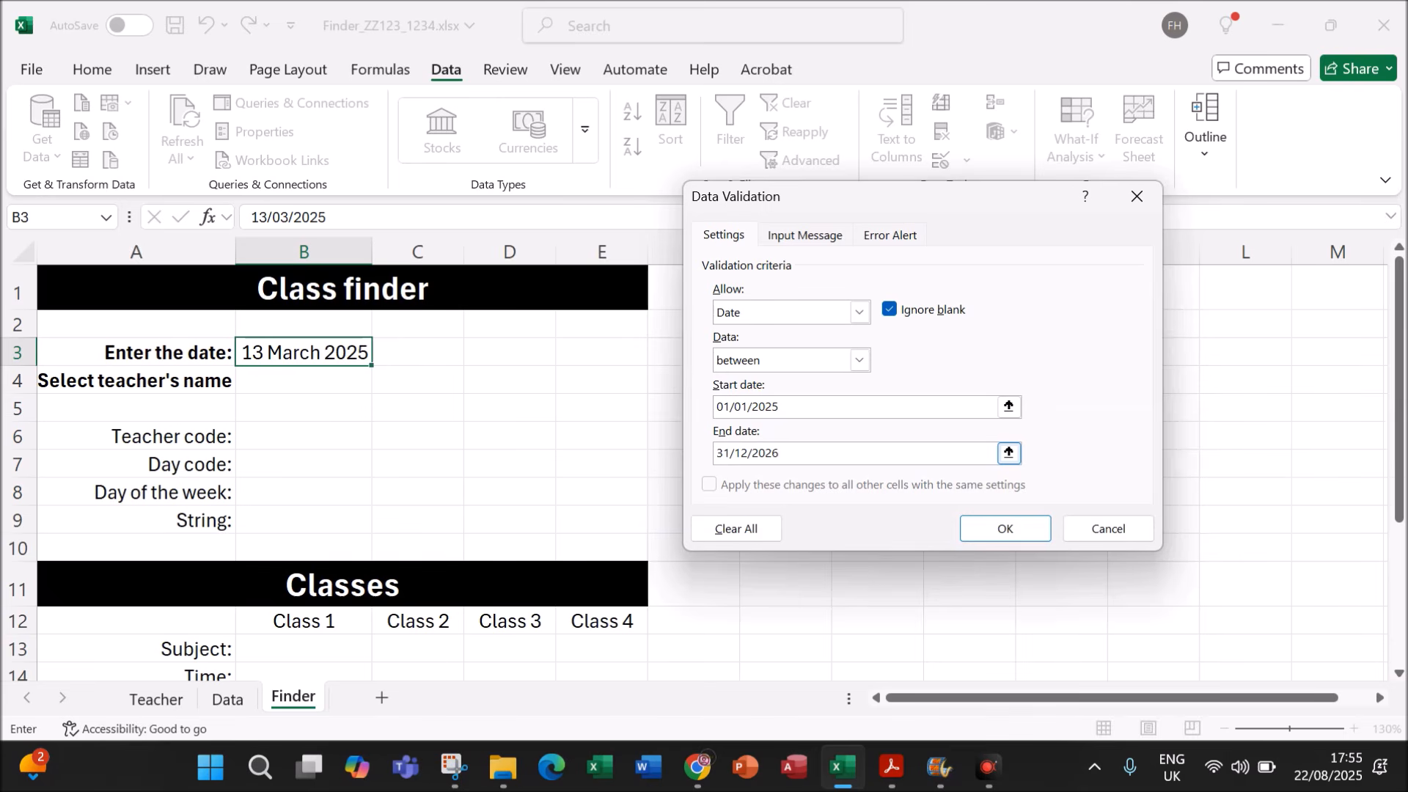
Step: Add the Stop error message "Only dates between 2025 and 2026 can be entered" and apply the validation to cell B3
click(890, 236)
click(947, 399)
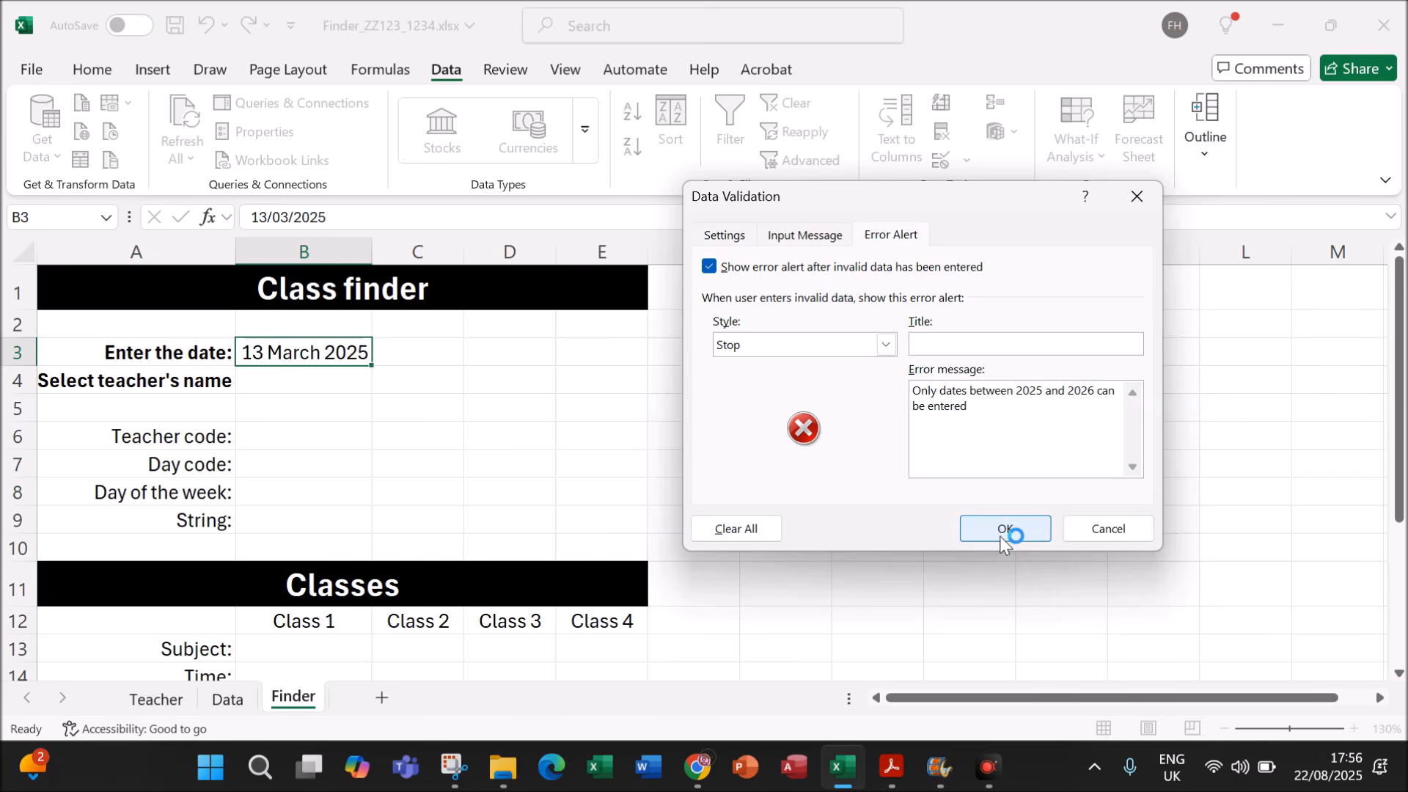
click(718, 236)
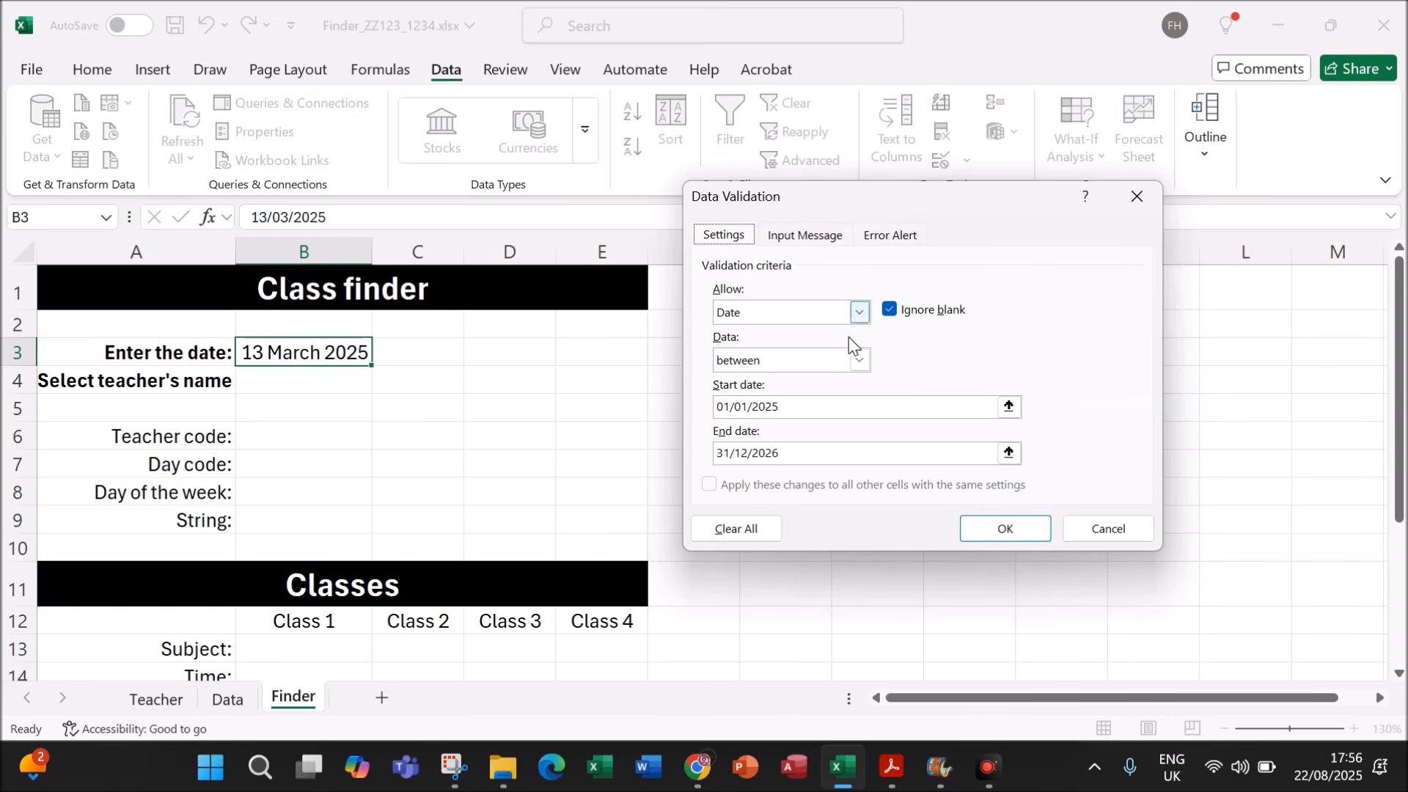
click(996, 533)
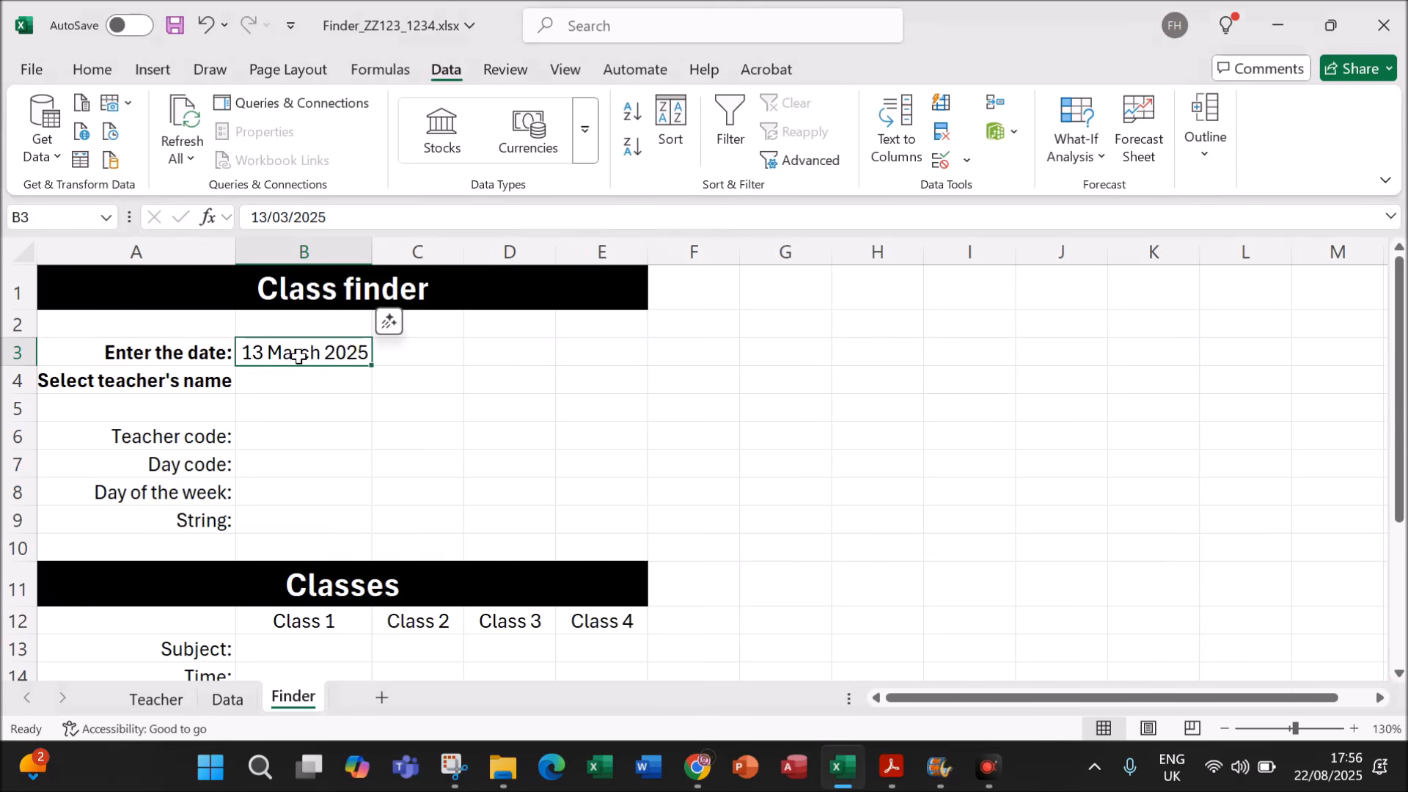
Step: Test the date restriction by entering 23/12/2024 in cell B3, and cancel the entry
text(23/)
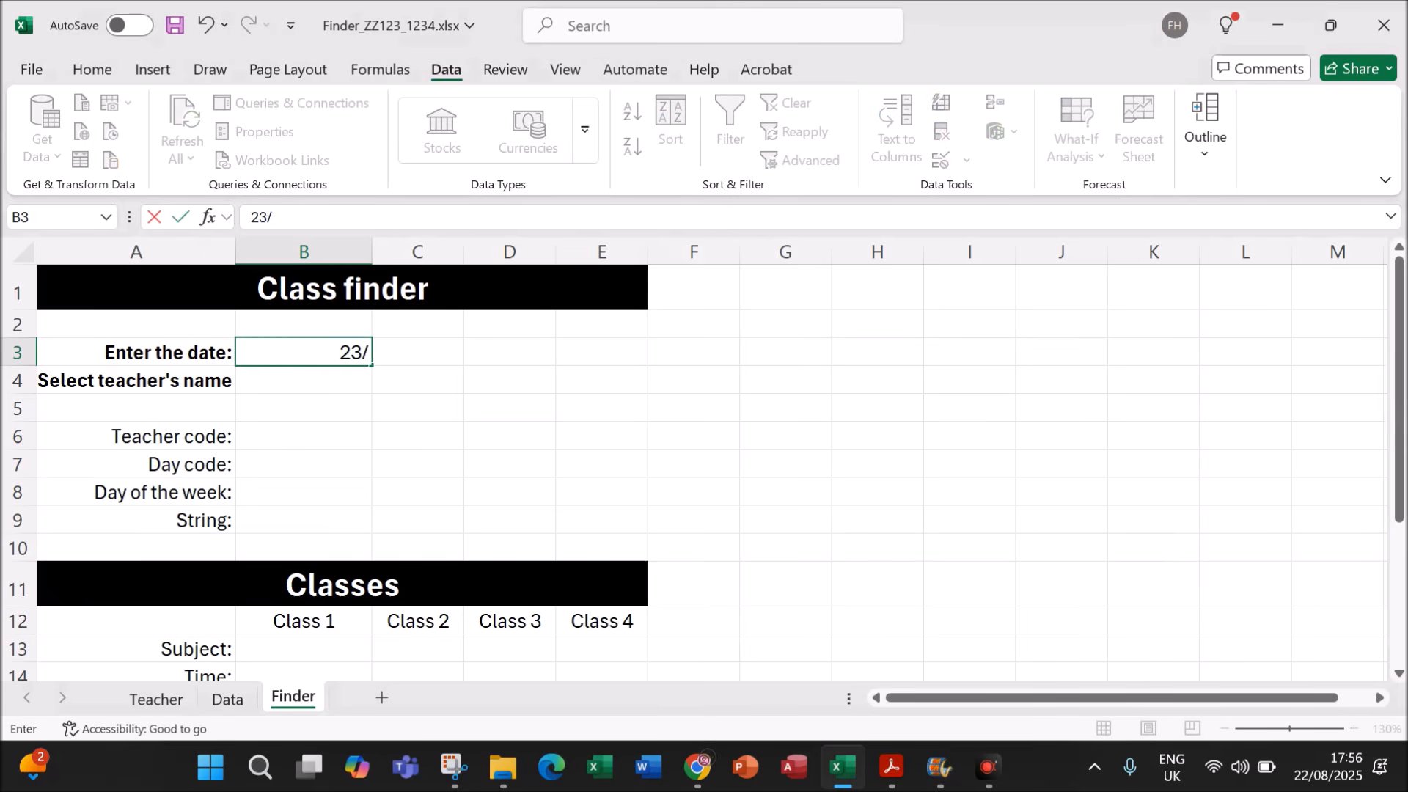
text(12/2024)
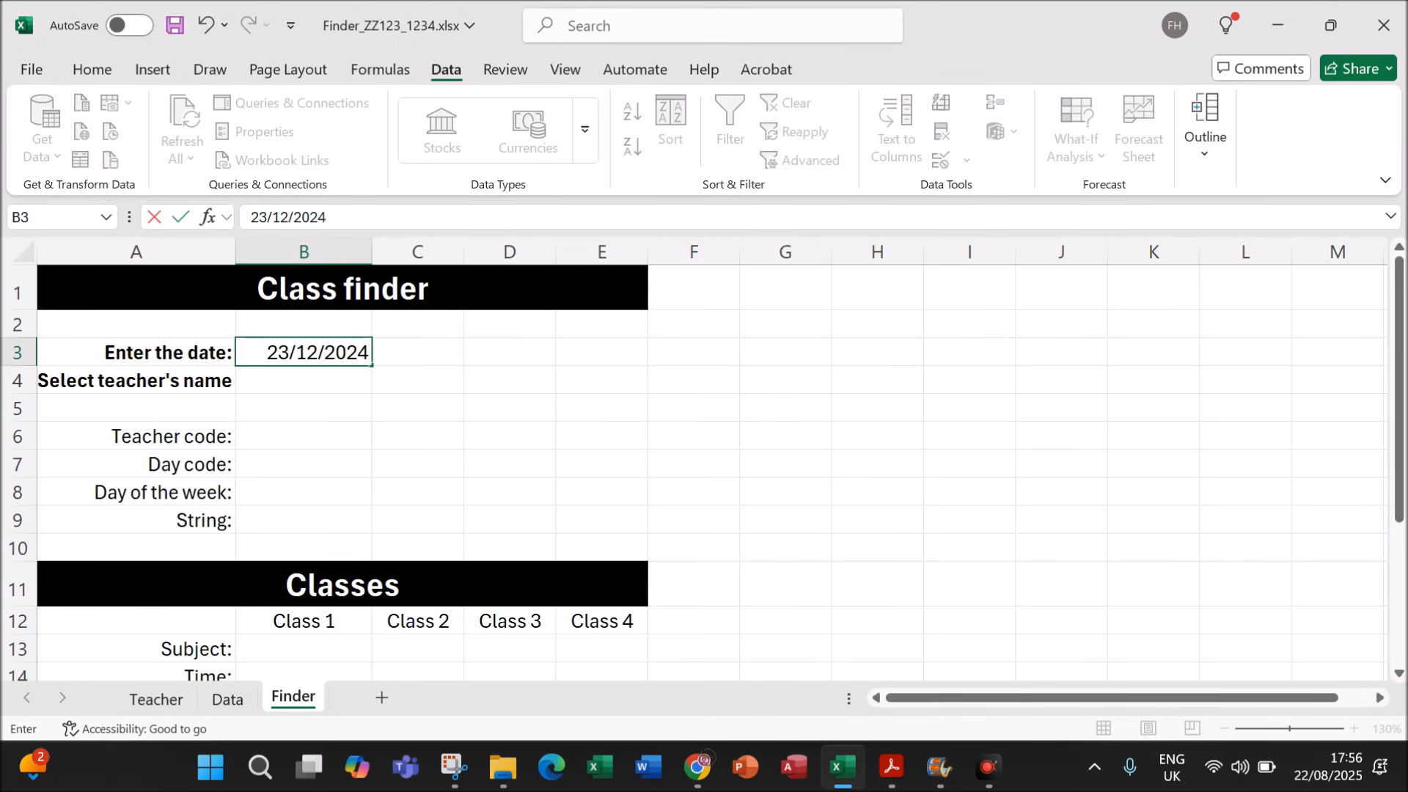
key(Return)
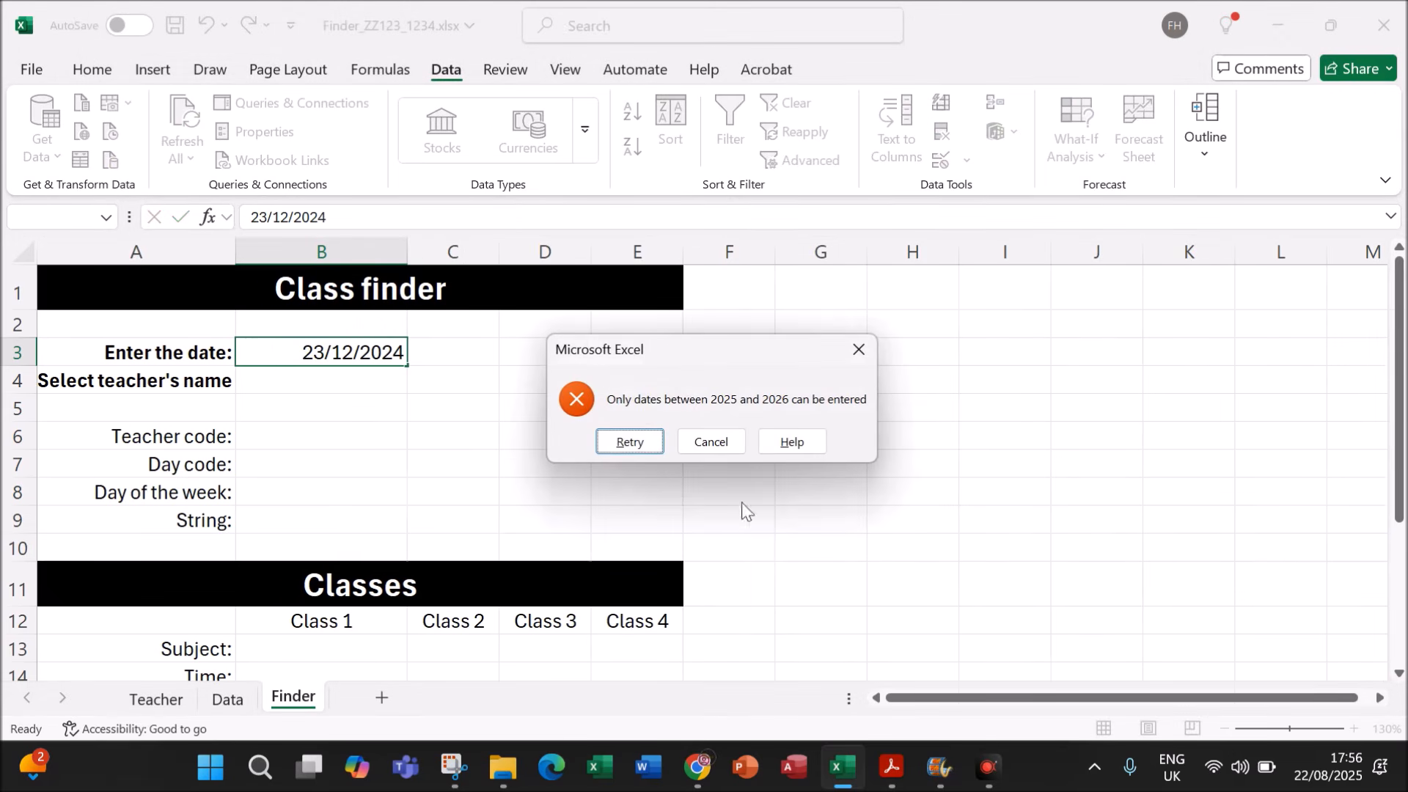
click(697, 441)
click(494, 447)
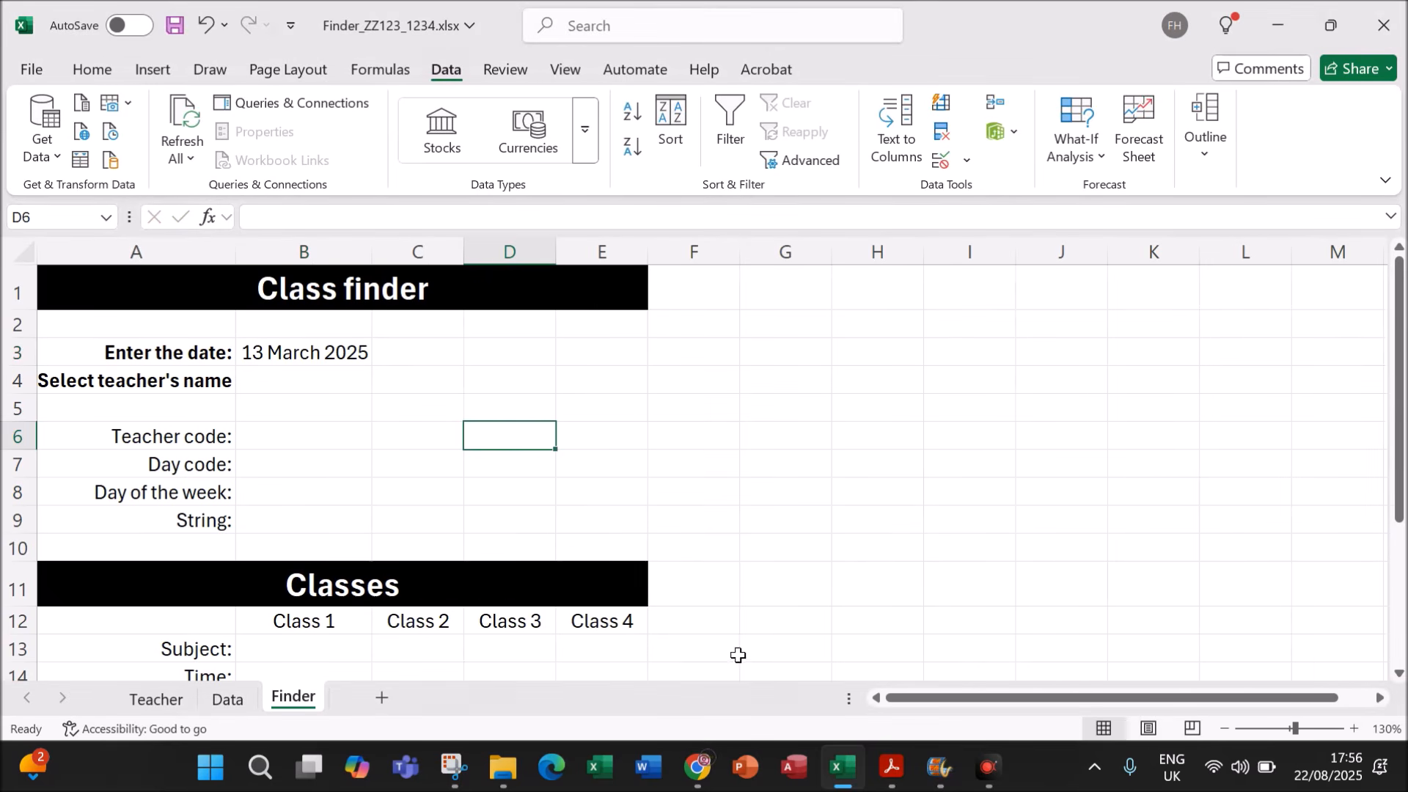
Step: Read the drop-down list requirement for cell B4 in question 3 of the Acrobat question paper, and return to Excel
click(893, 759)
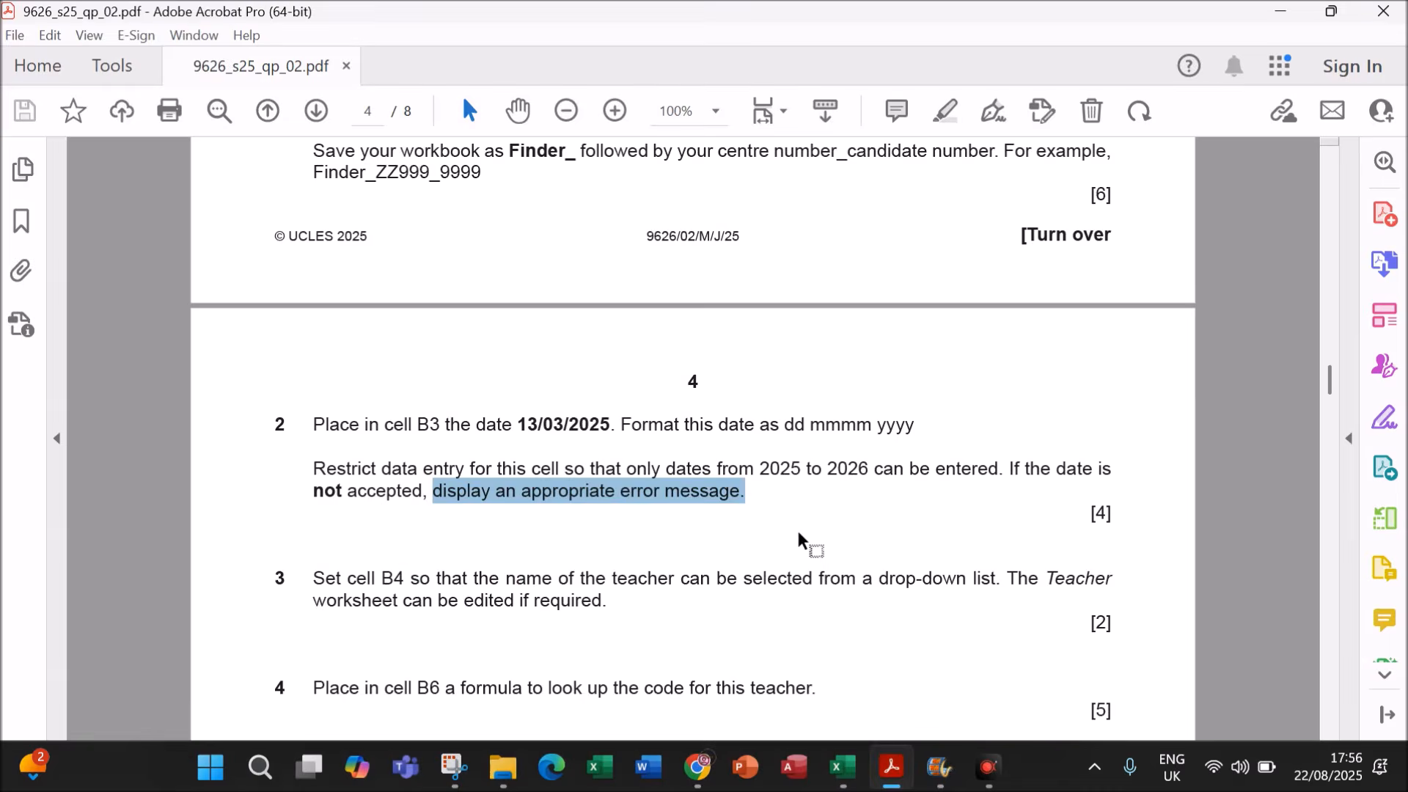
scroll(801, 537, down, 3)
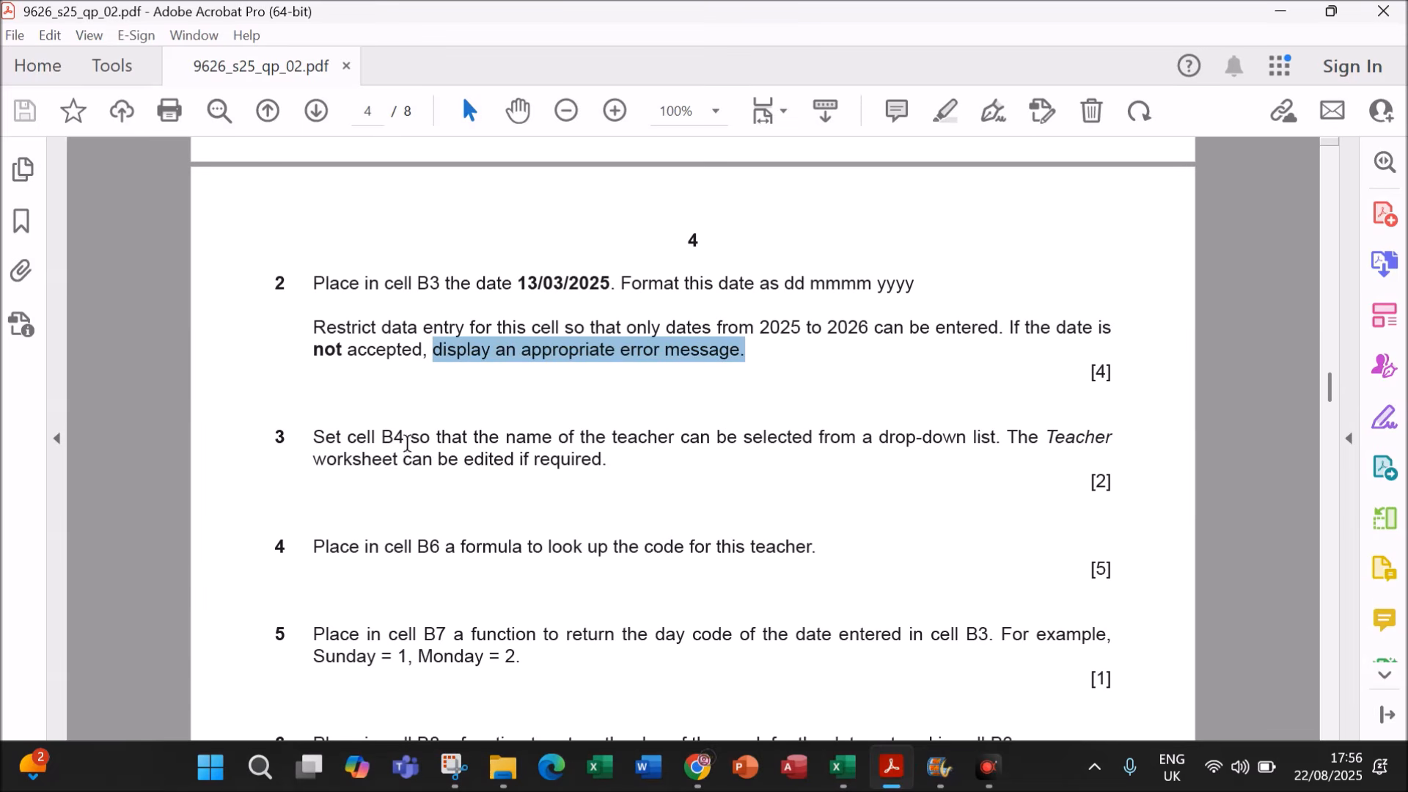
drag(509, 436, 996, 440)
drag(336, 462, 603, 461)
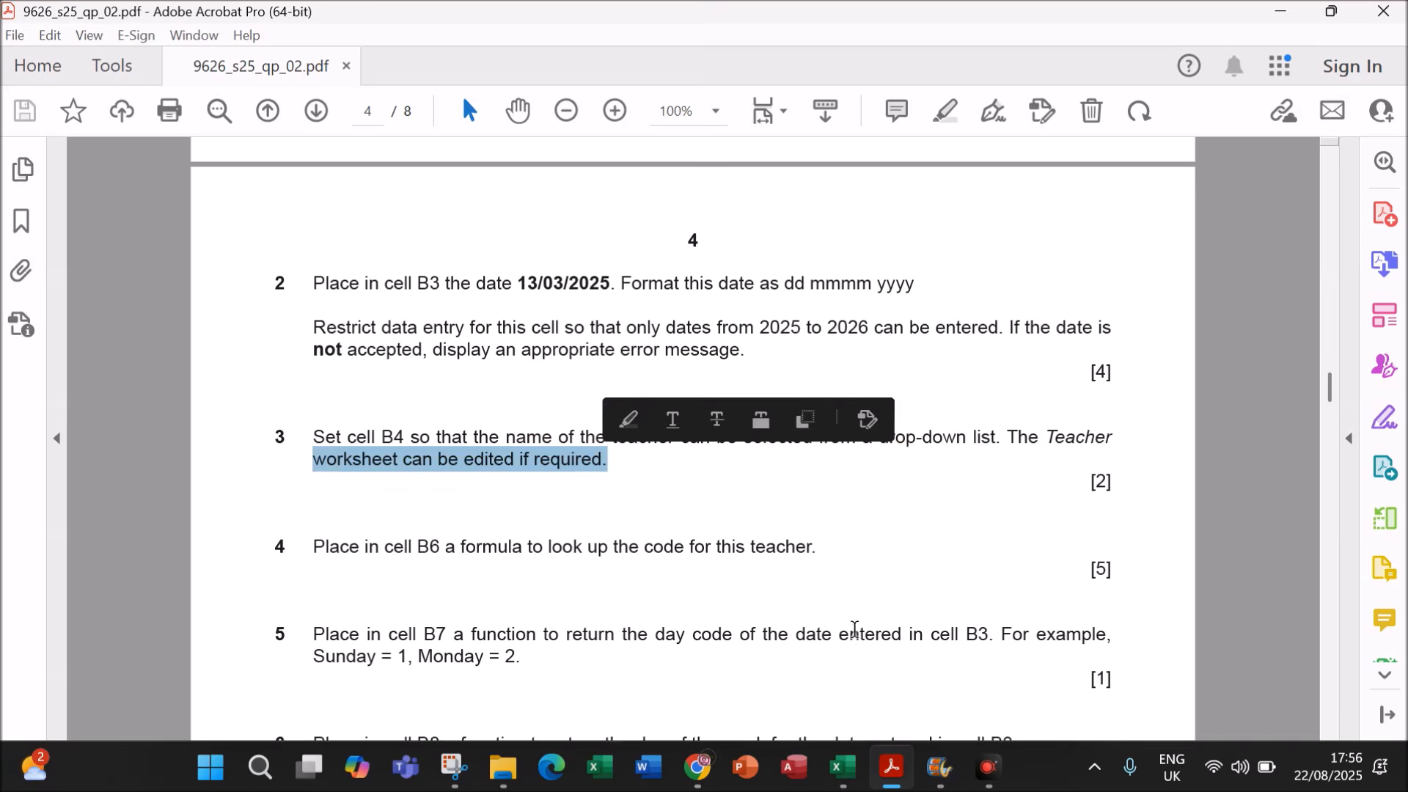
click(842, 766)
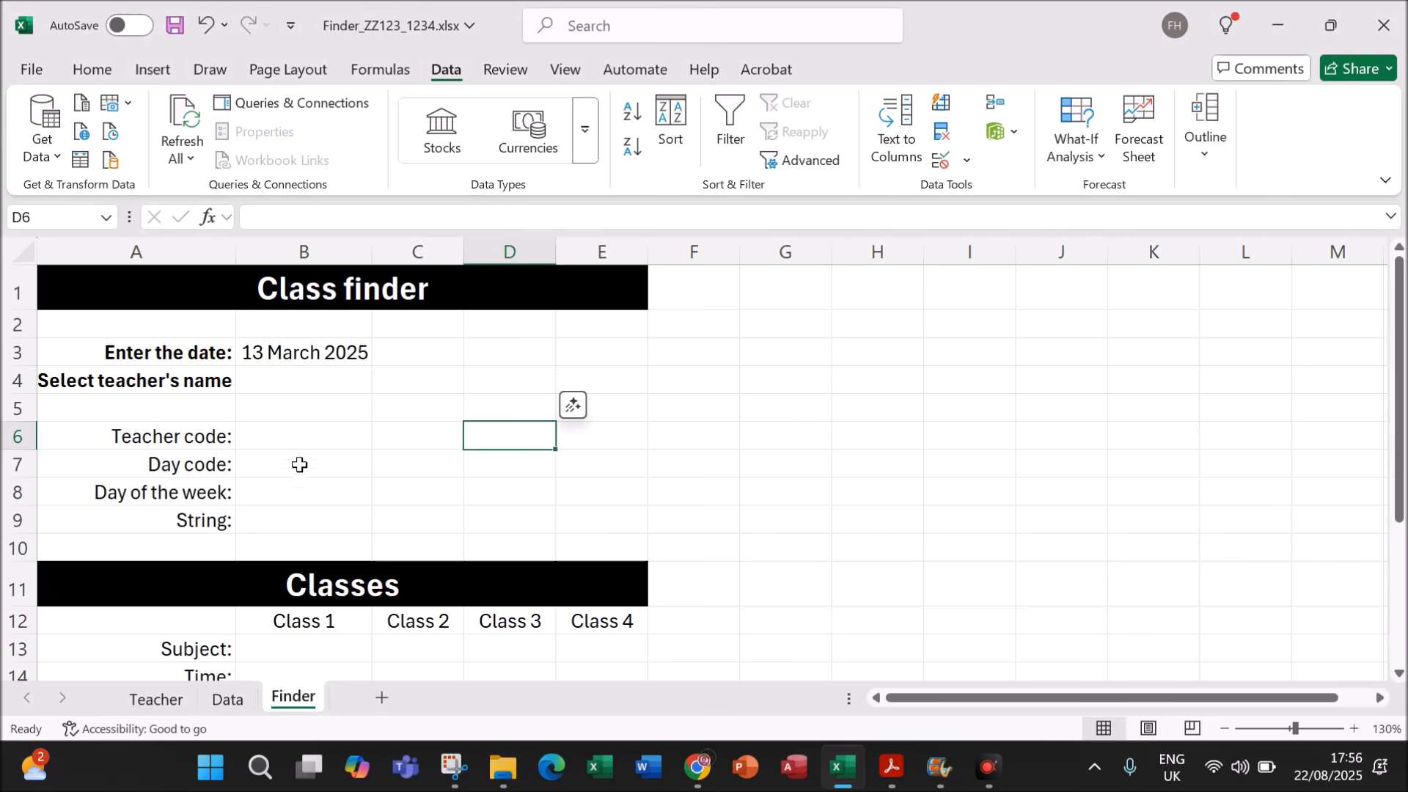
Step: Give cell B4 on the Finder sheet a list validation with source =Teacher!$B$2:$B$29, and check its drop-down list
click(293, 383)
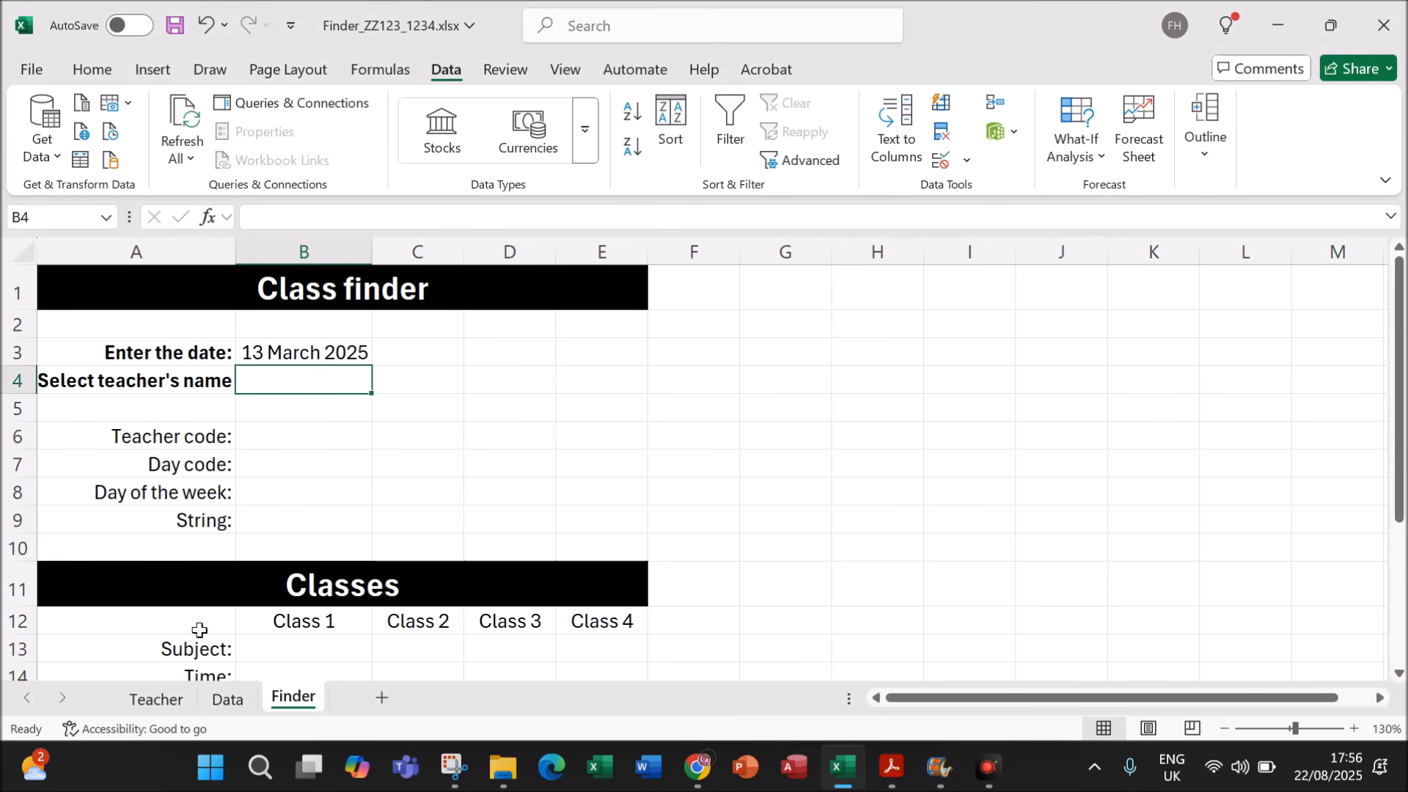
click(156, 701)
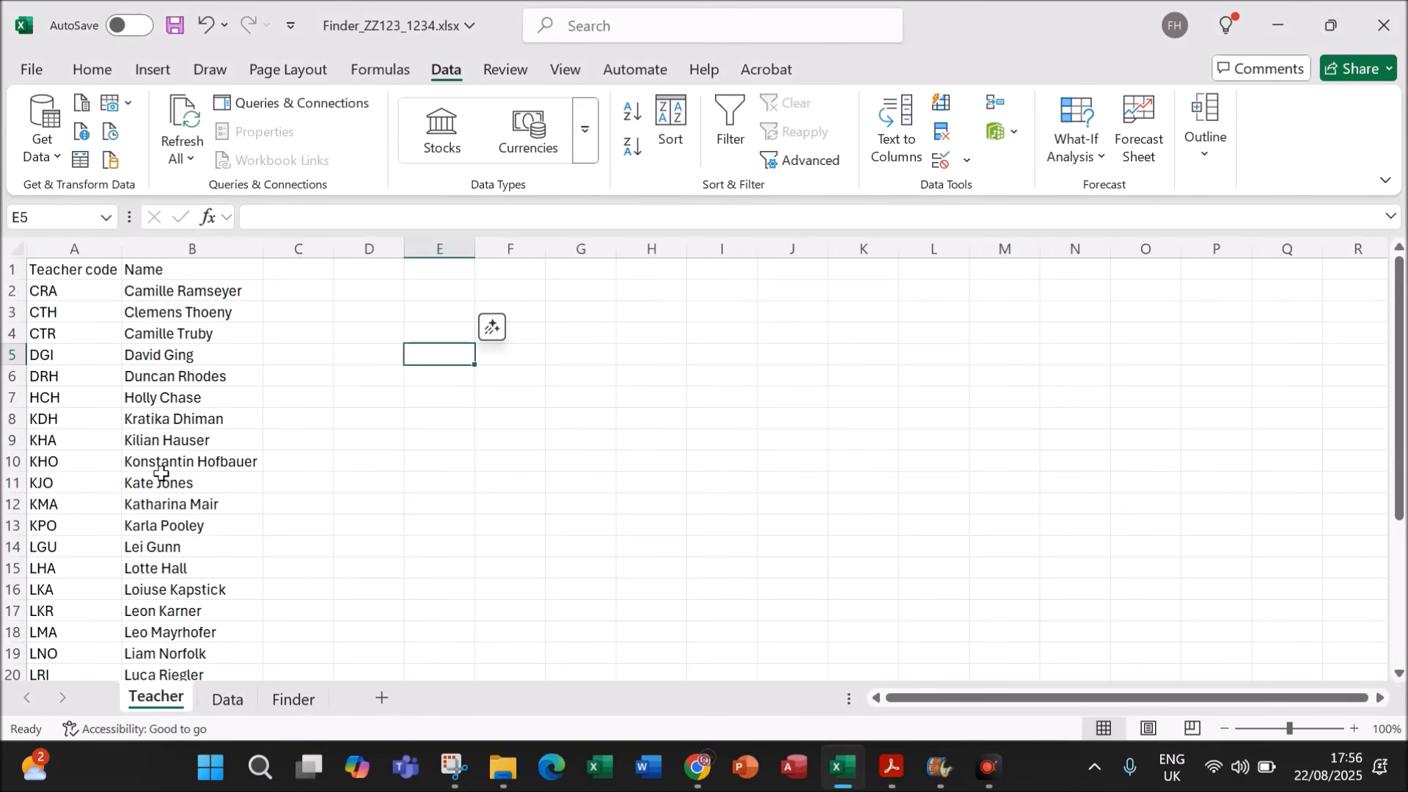
click(294, 699)
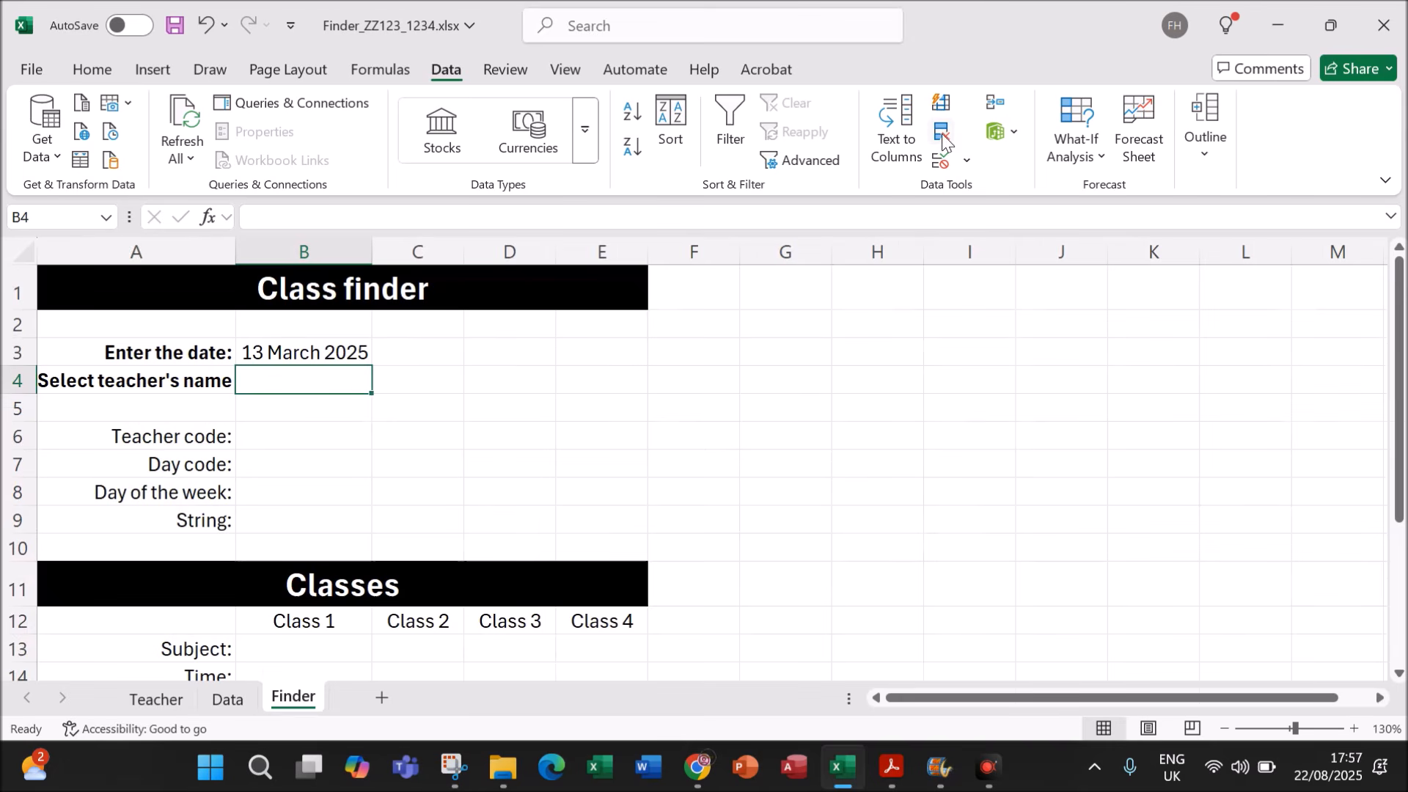
click(966, 160)
click(962, 194)
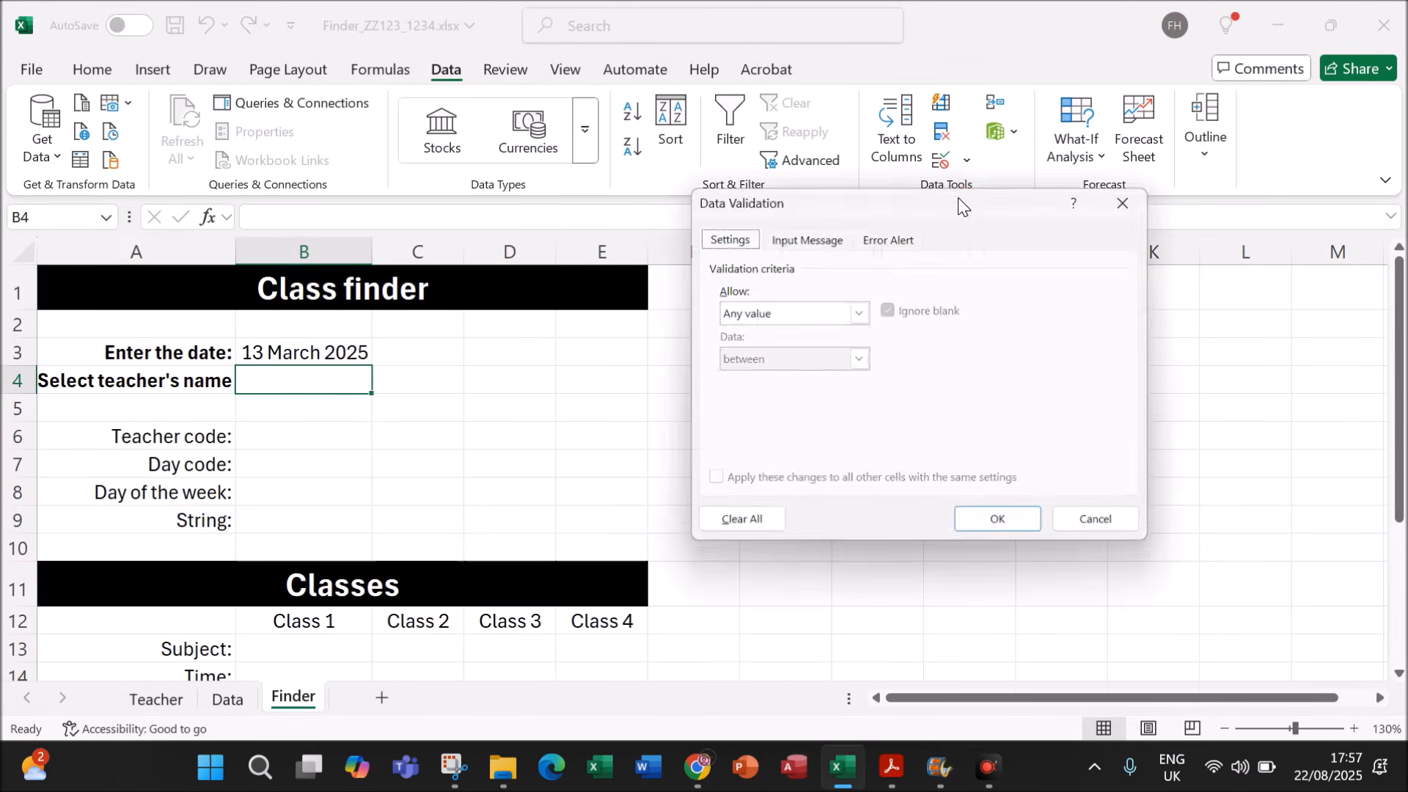
click(862, 311)
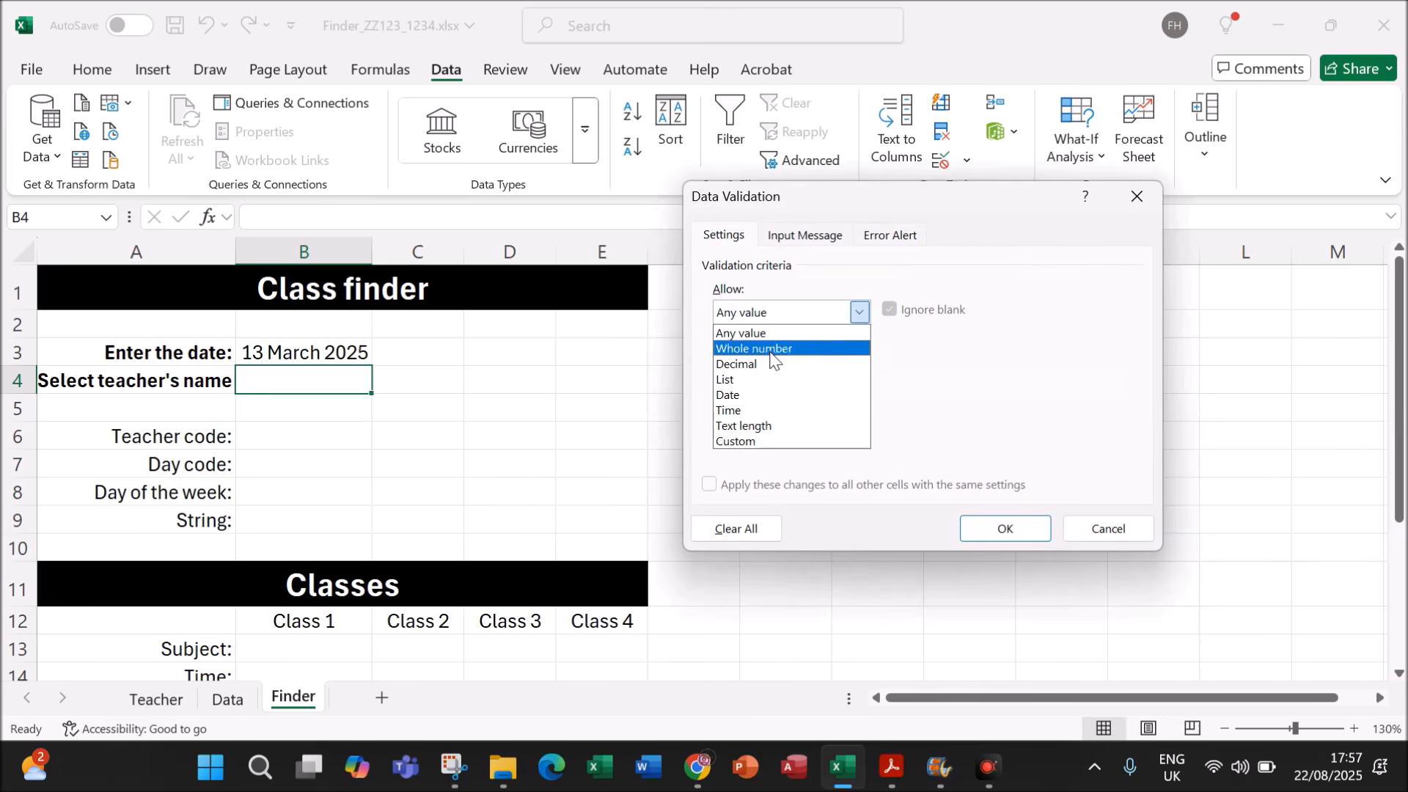
click(739, 381)
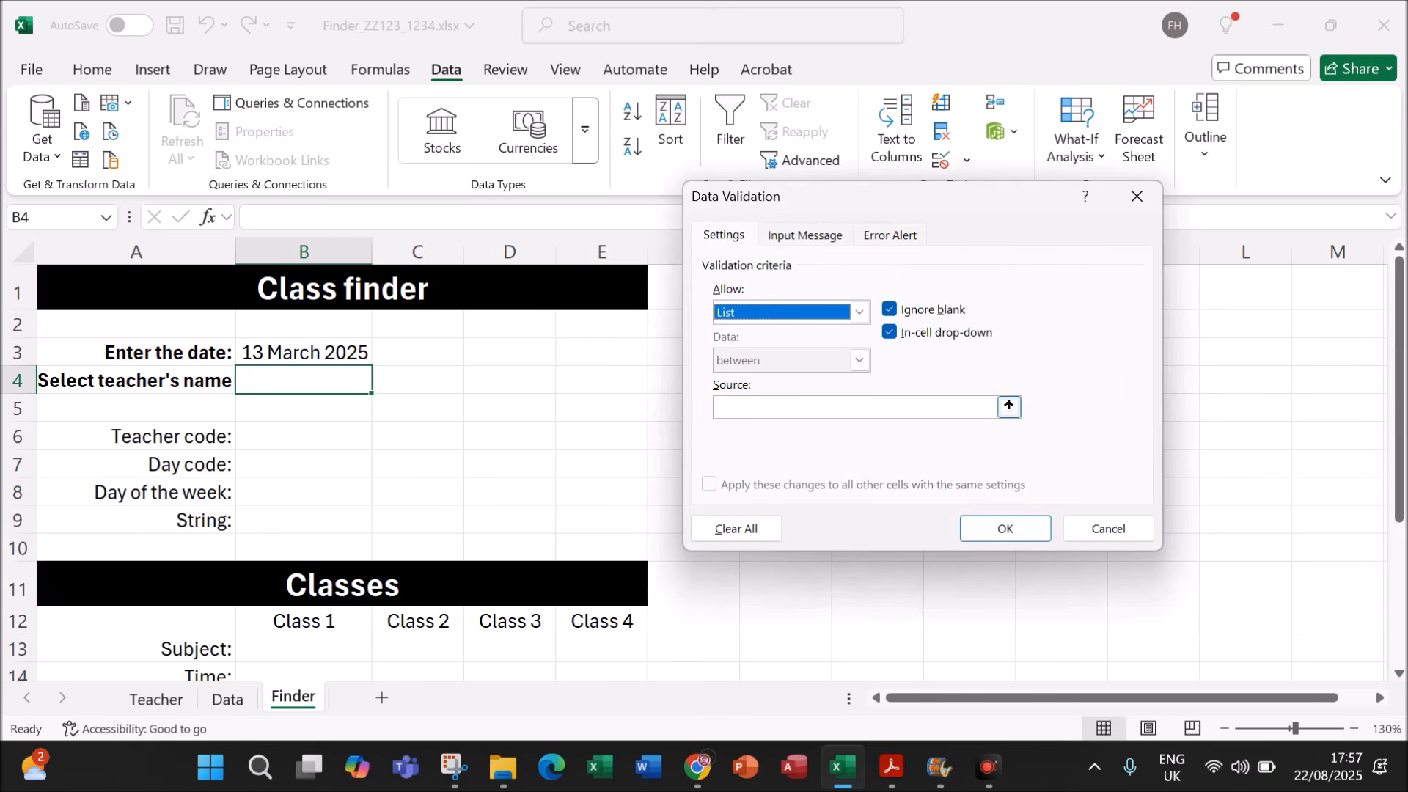
click(155, 700)
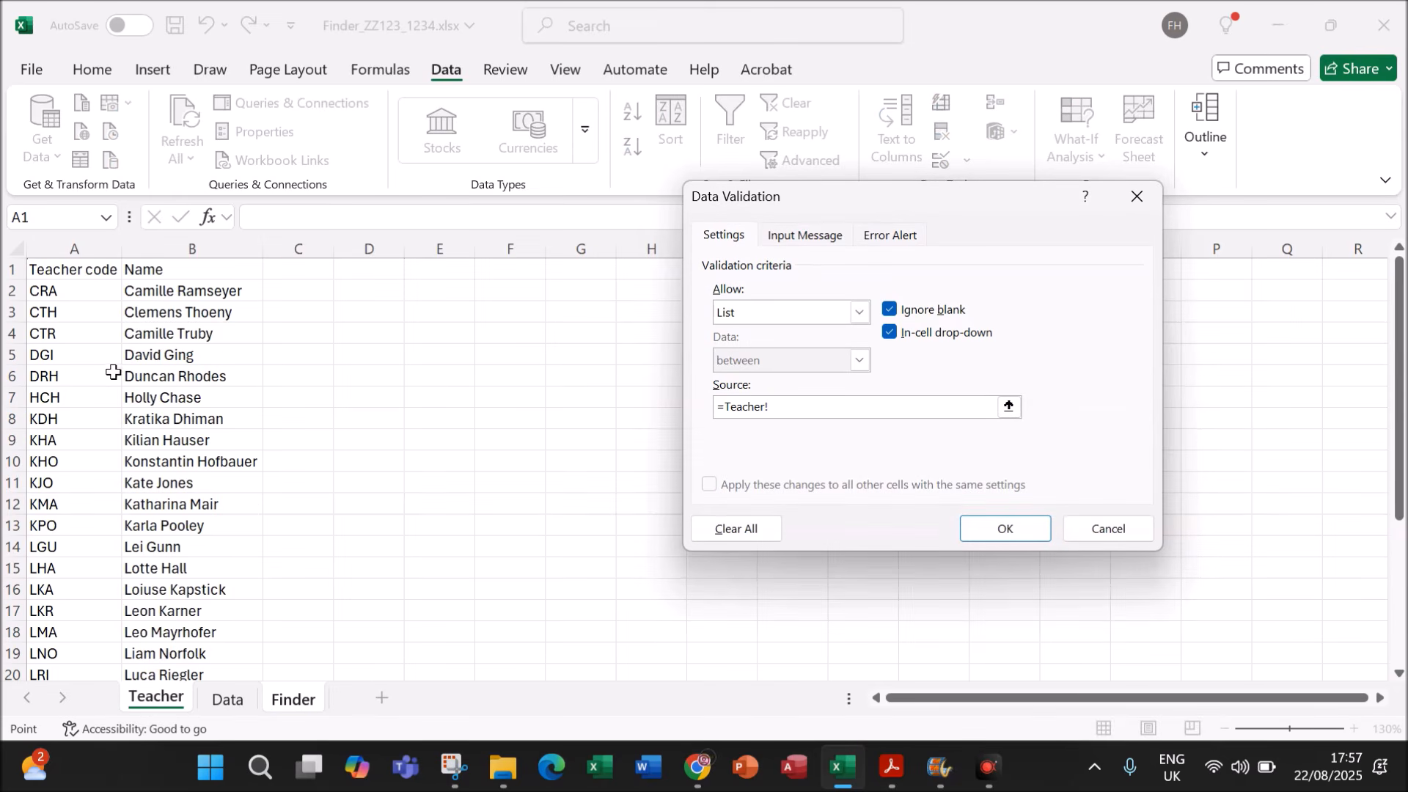
drag(162, 295, 178, 635)
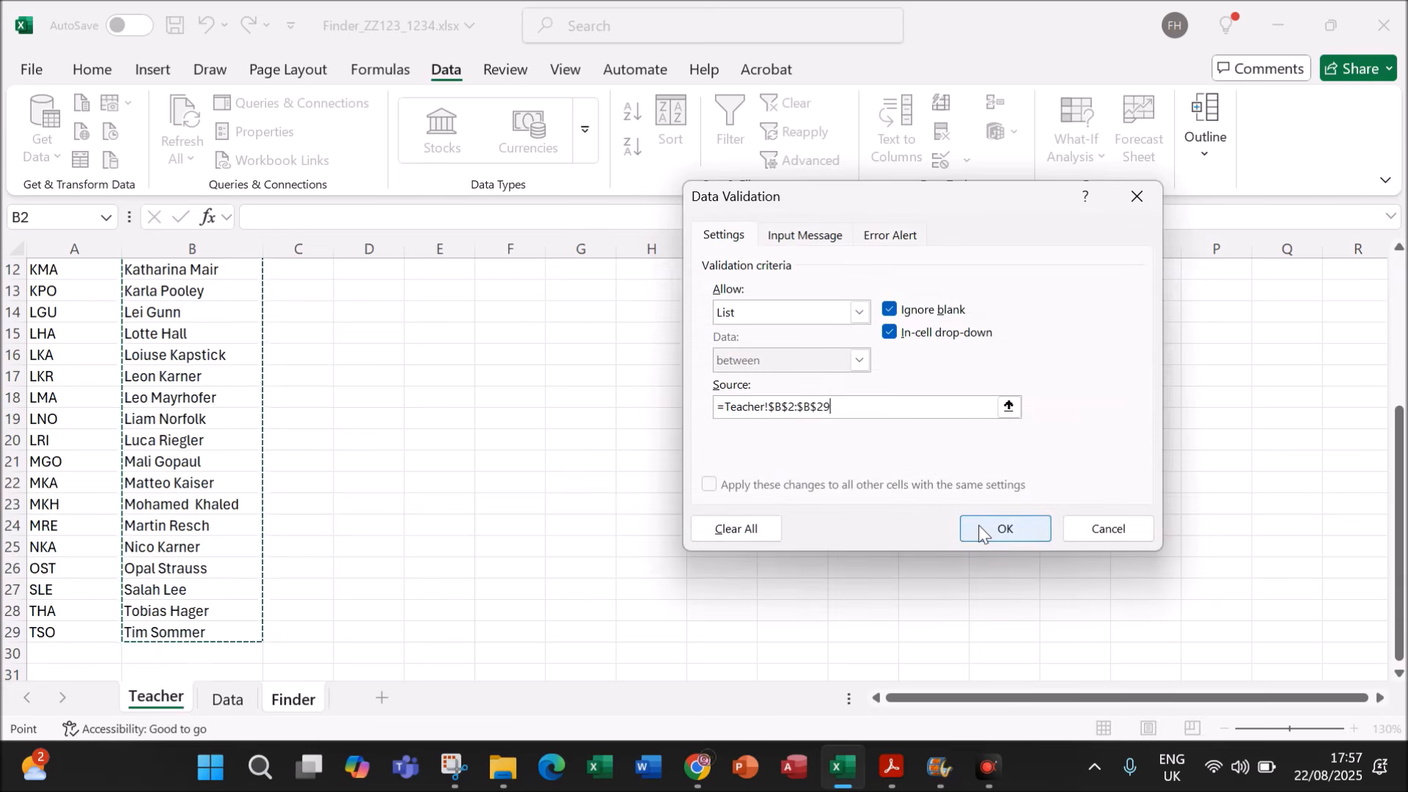
click(1019, 528)
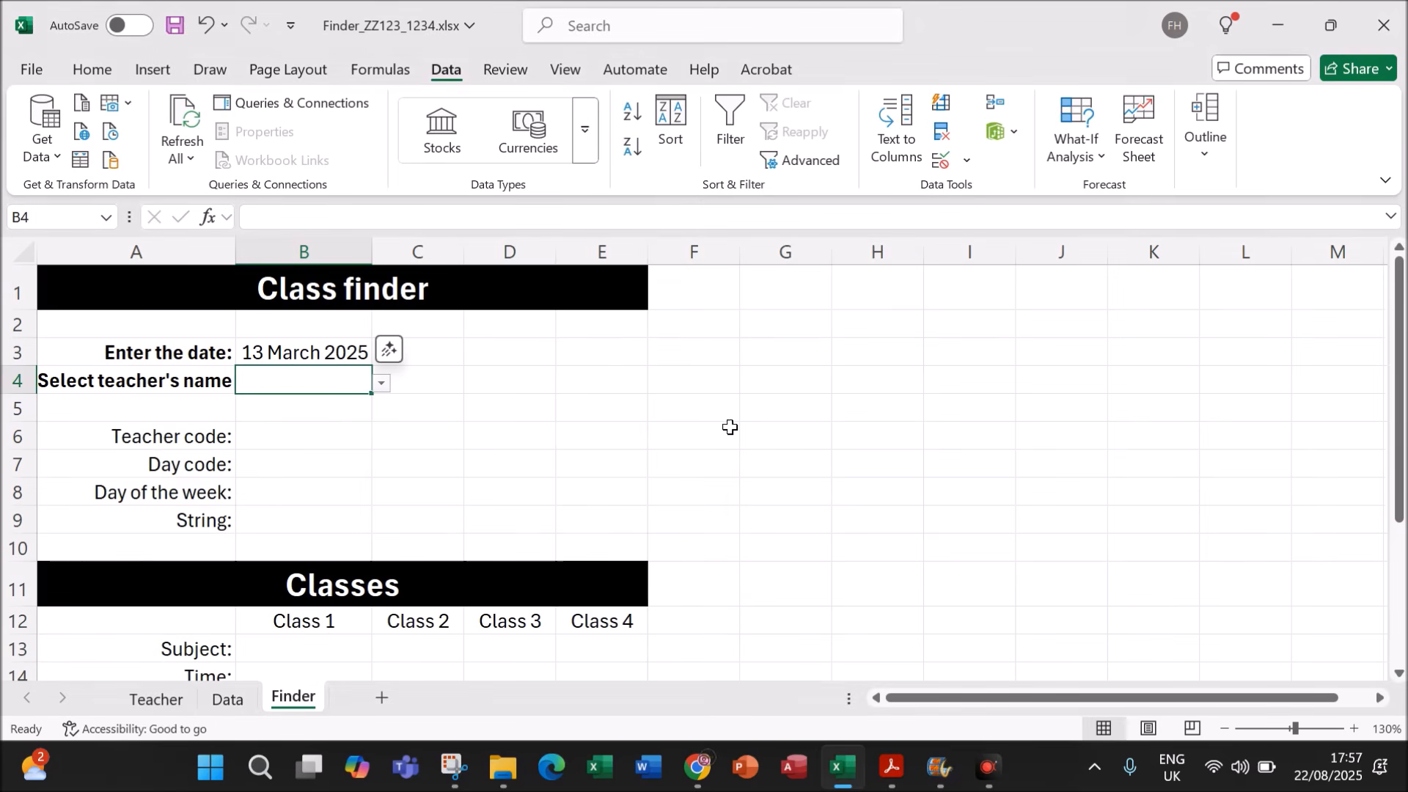
click(382, 383)
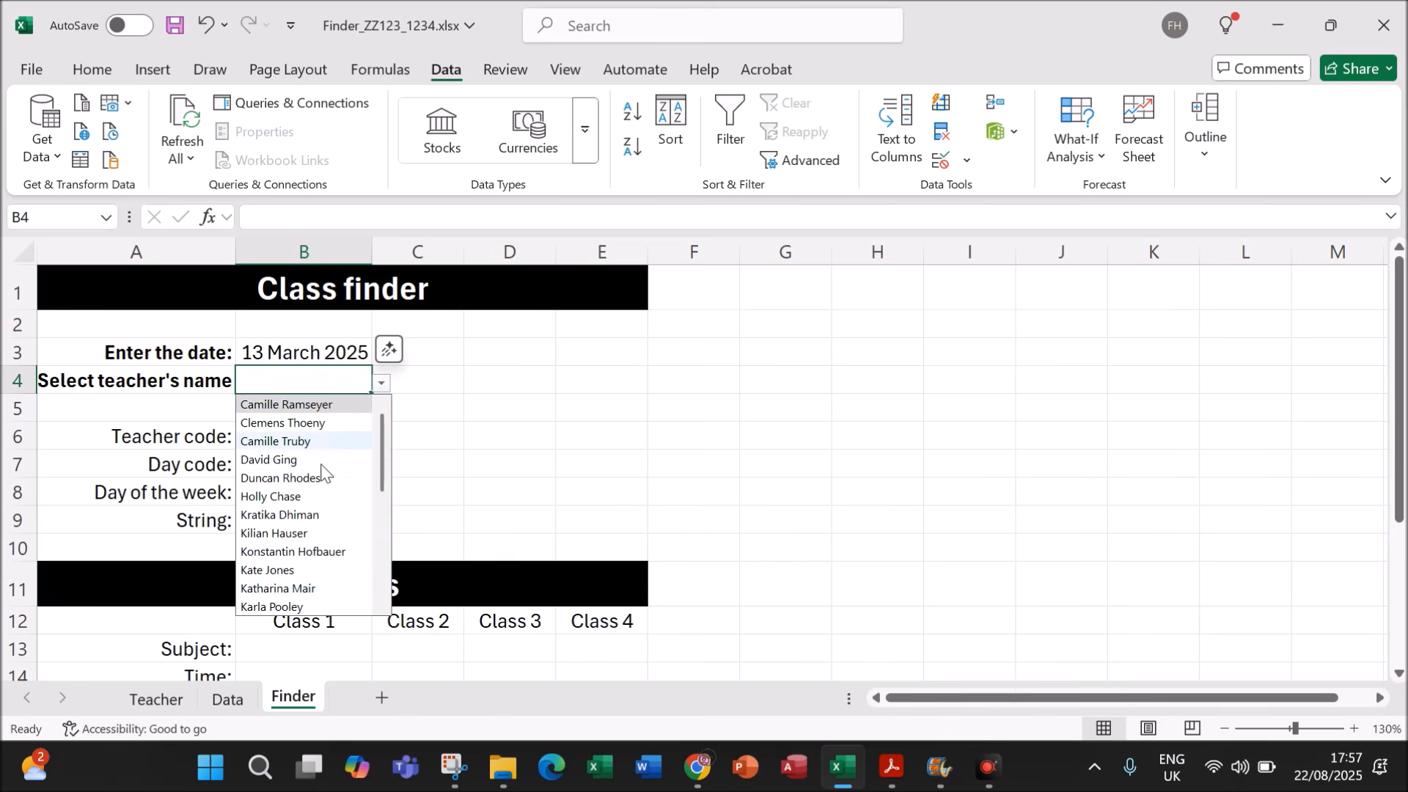
click(612, 373)
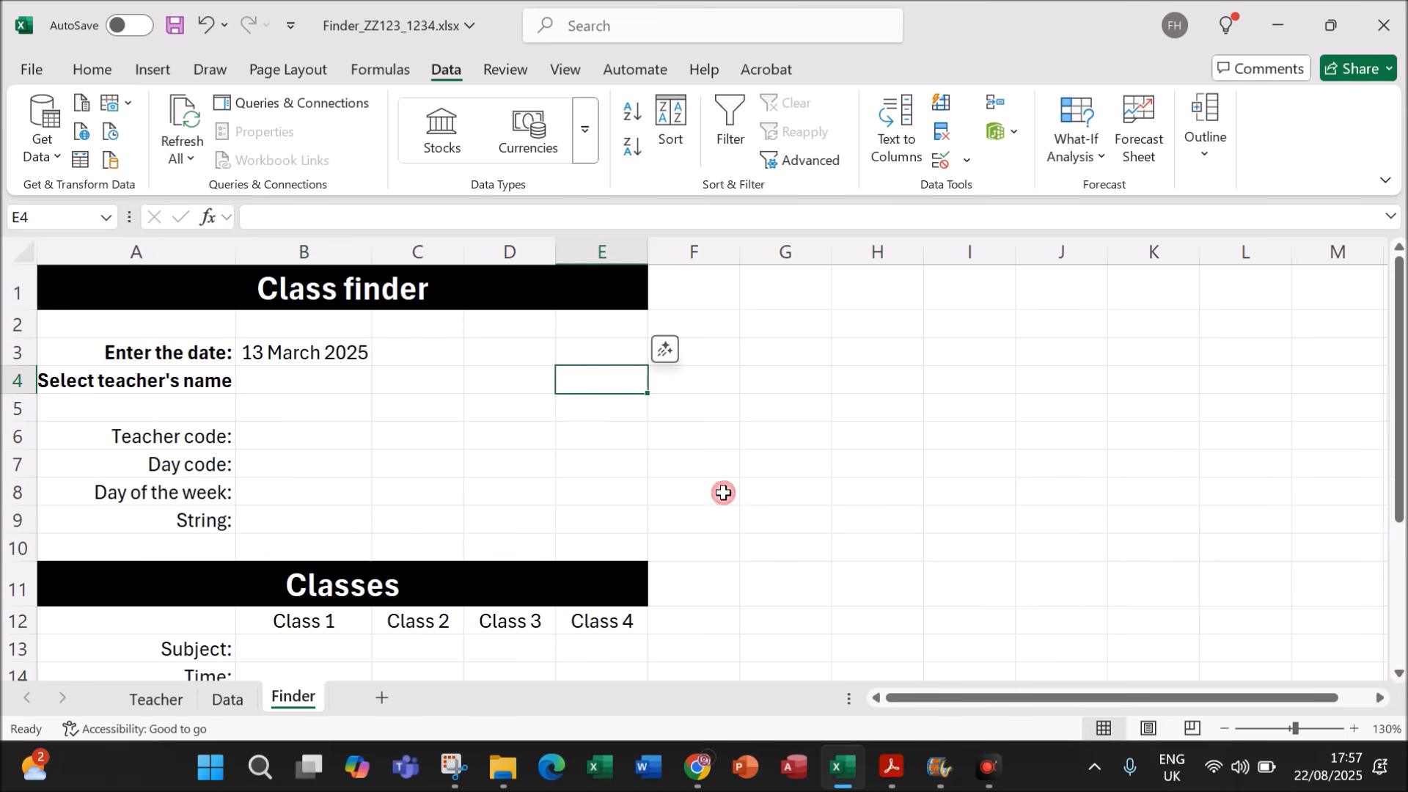
Step: Read the lookup formula requirement for cell B6 in question 4 of the Acrobat question paper, and return to the Finder workbook in Excel
click(892, 767)
scroll(766, 531, down, 3)
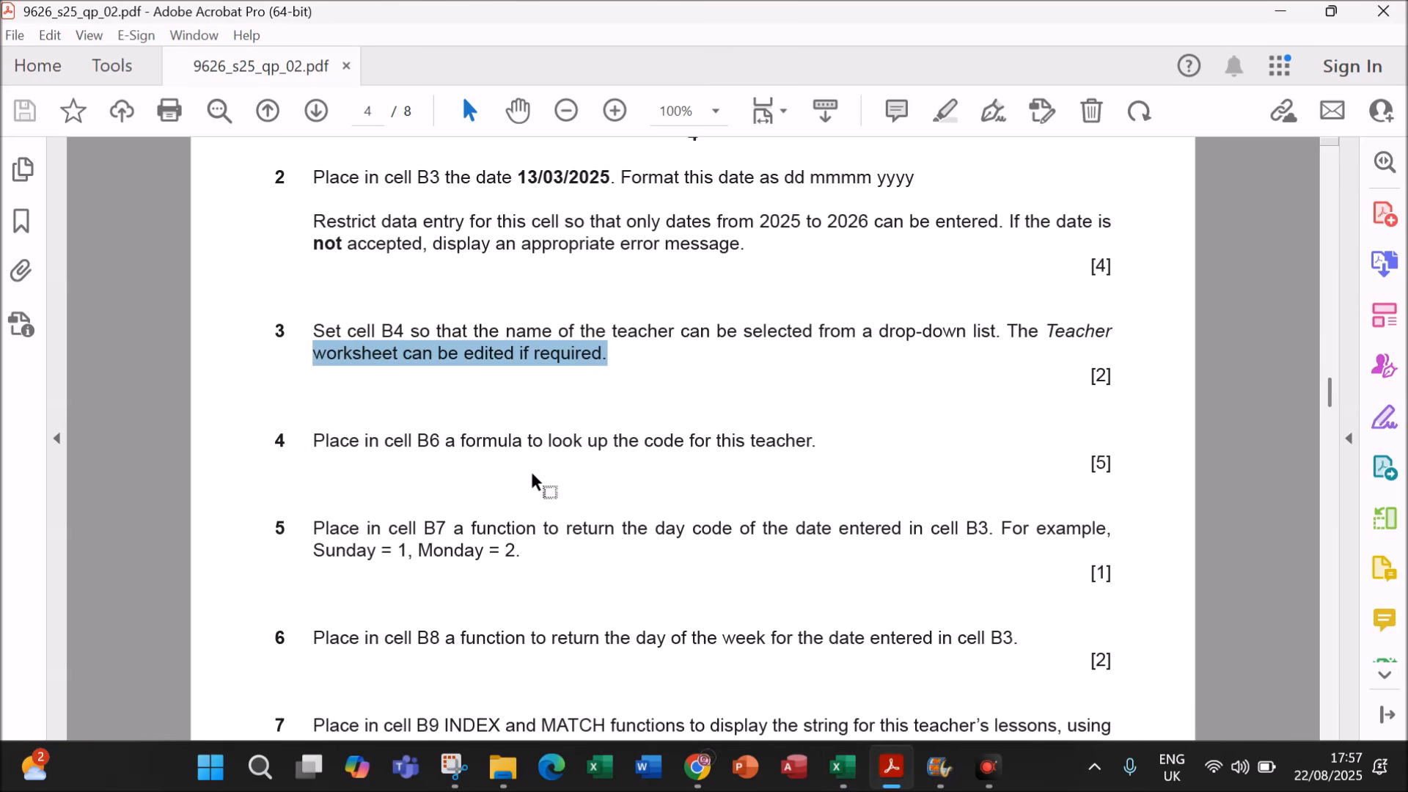
drag(458, 446, 792, 443)
click(838, 471)
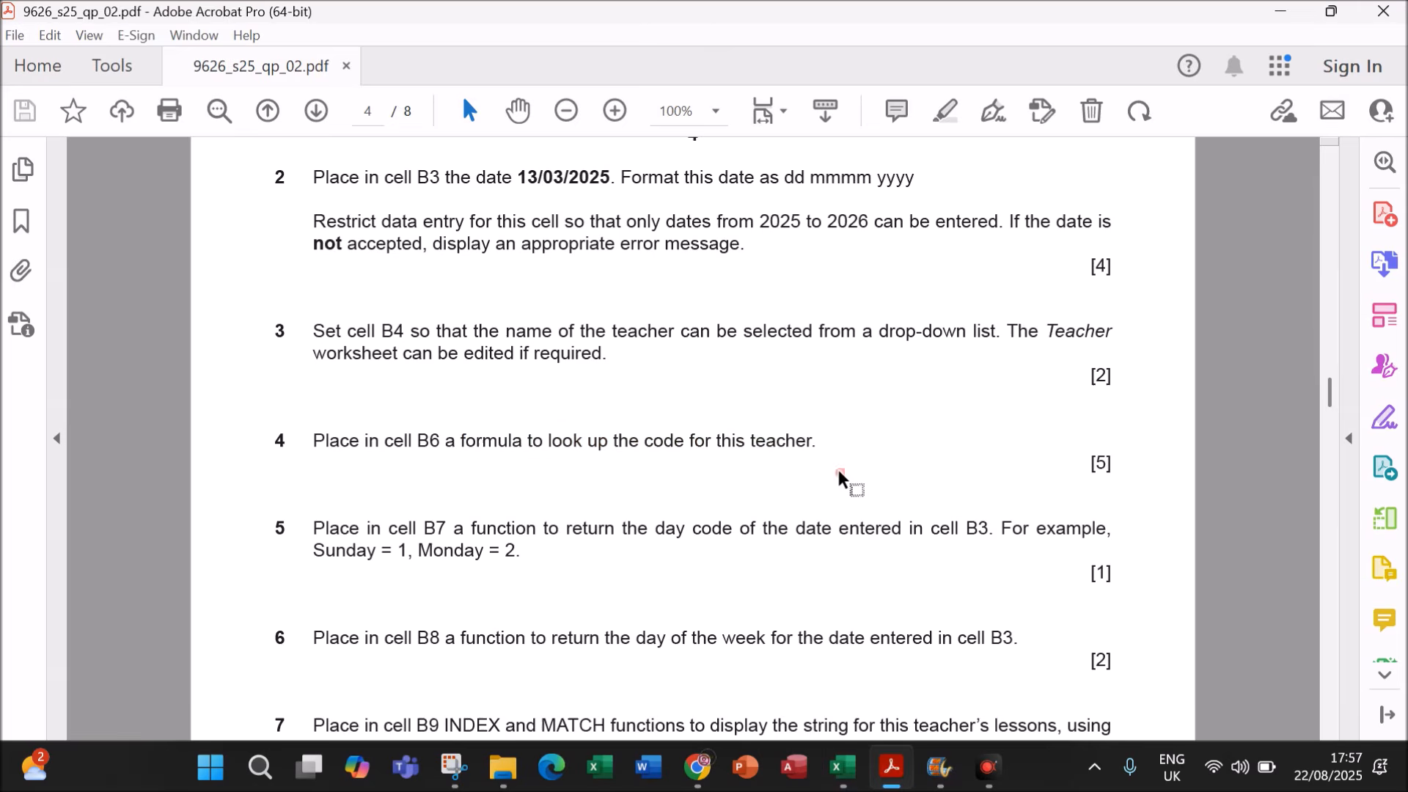
click(846, 772)
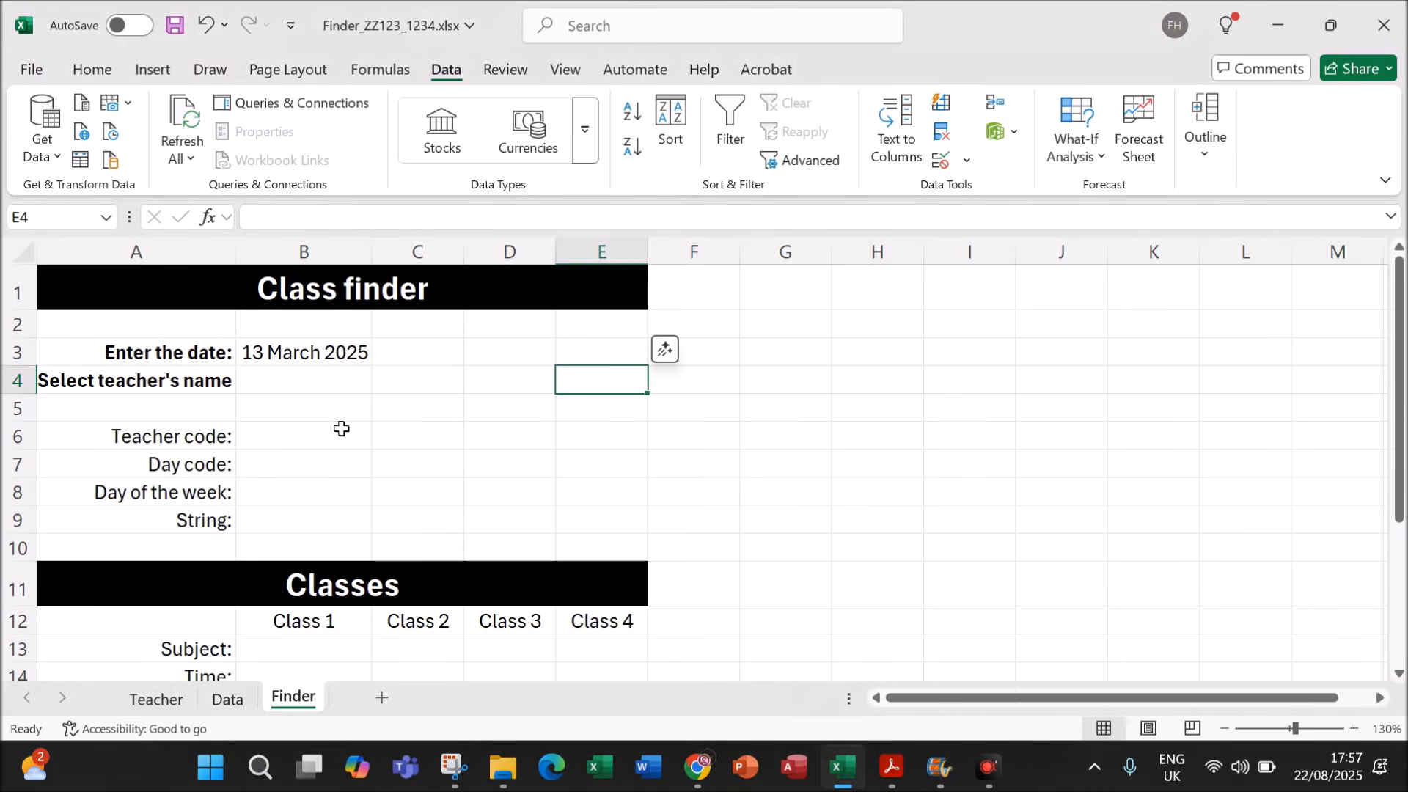
Step: Check the teacher code and name columns on the Teacher sheet, and return to the Finder sheet
click(156, 699)
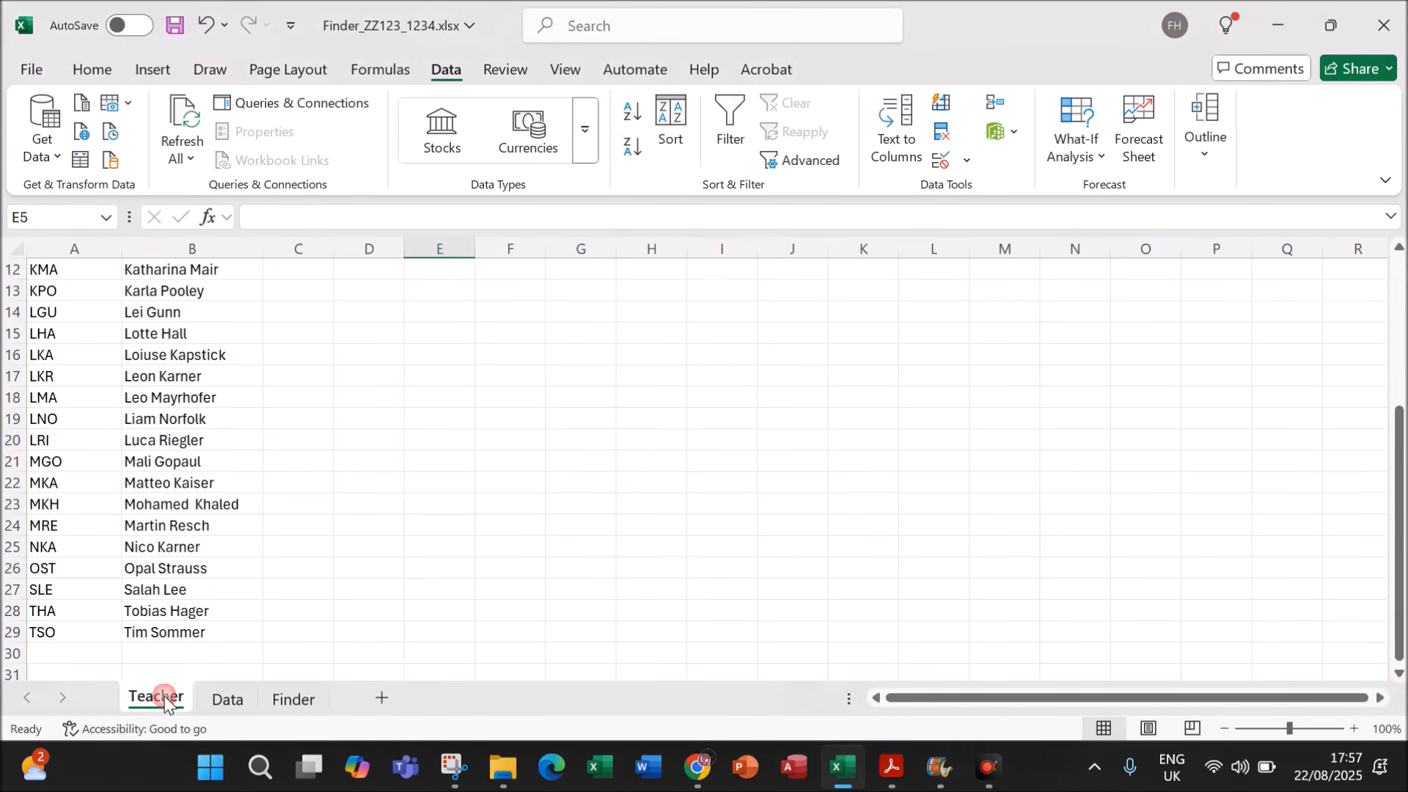
scroll(119, 437, up, 4)
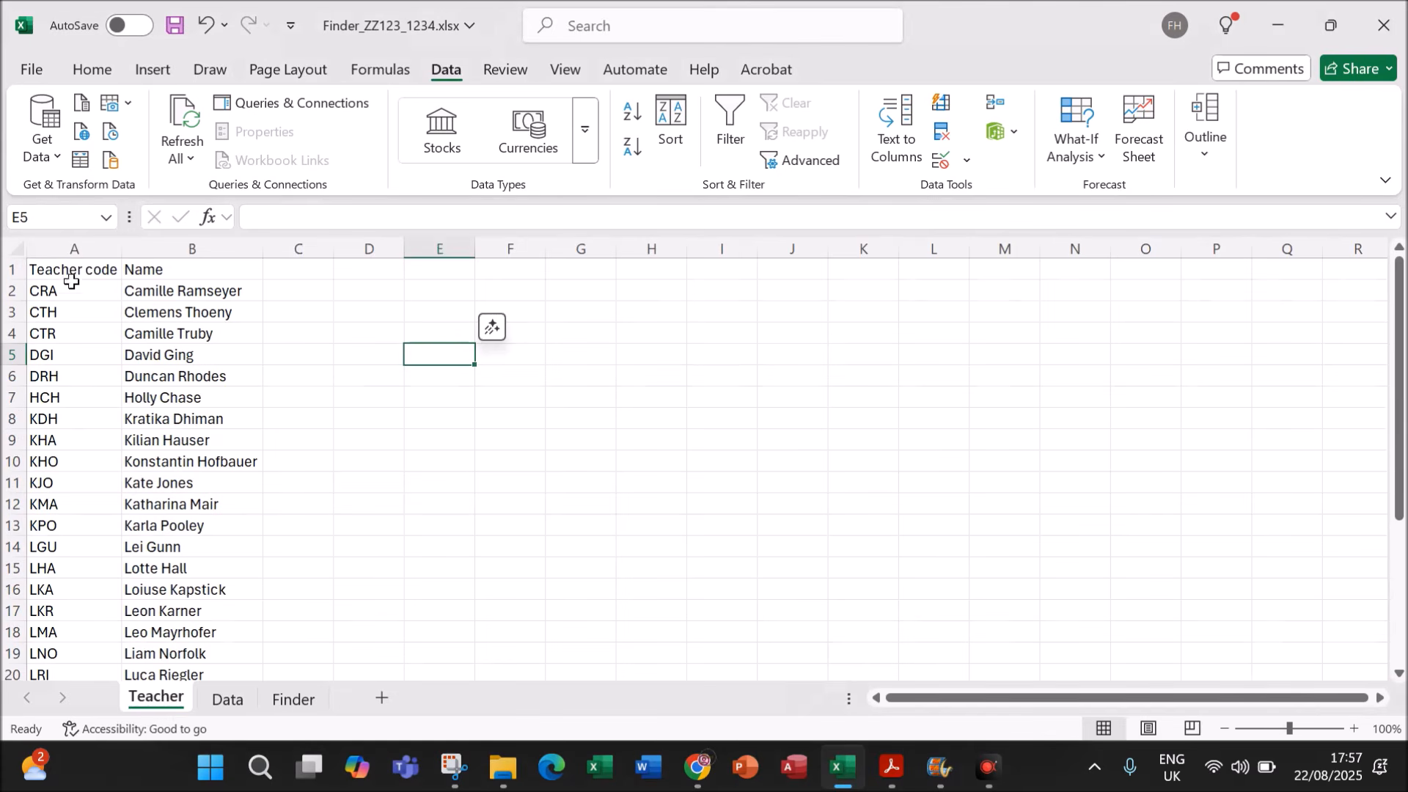
click(71, 244)
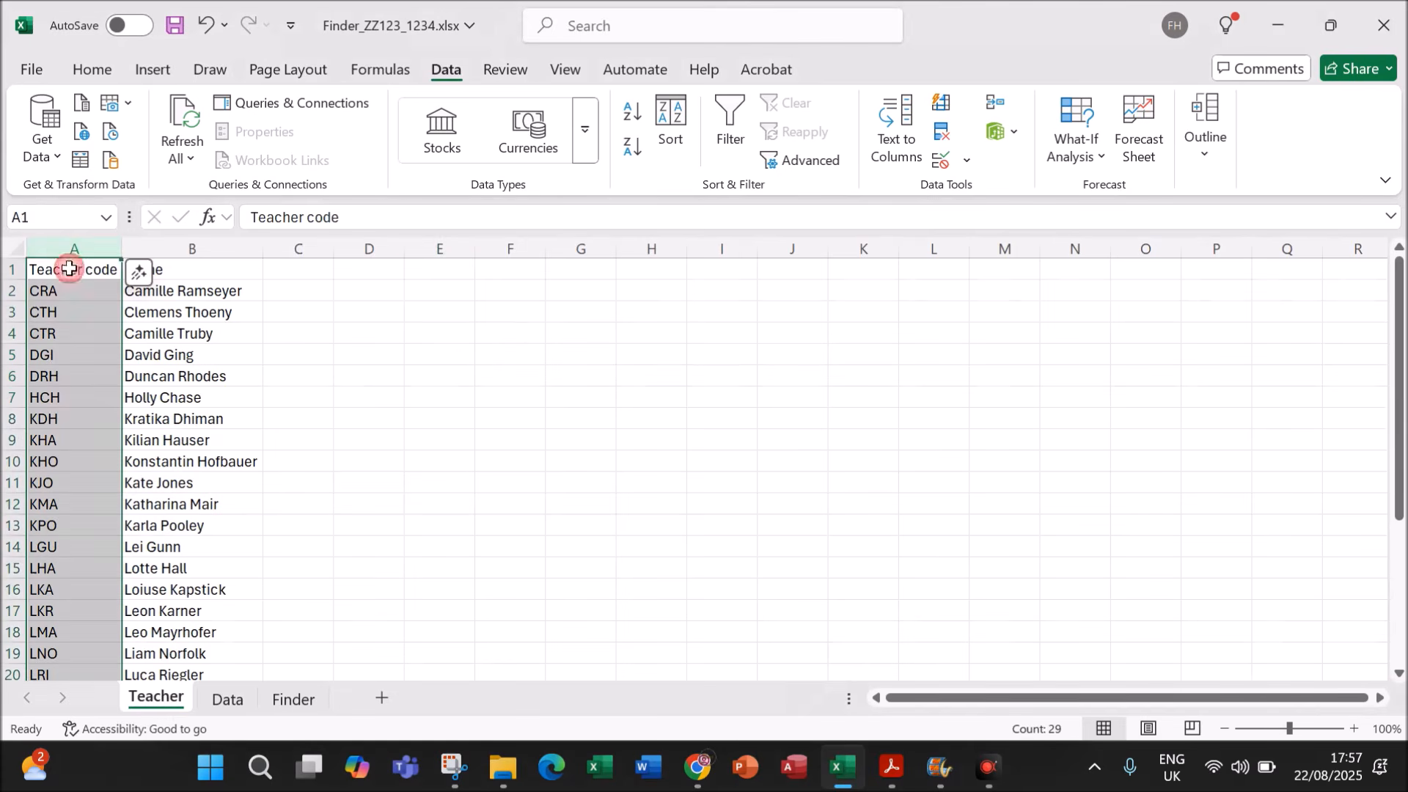
click(63, 333)
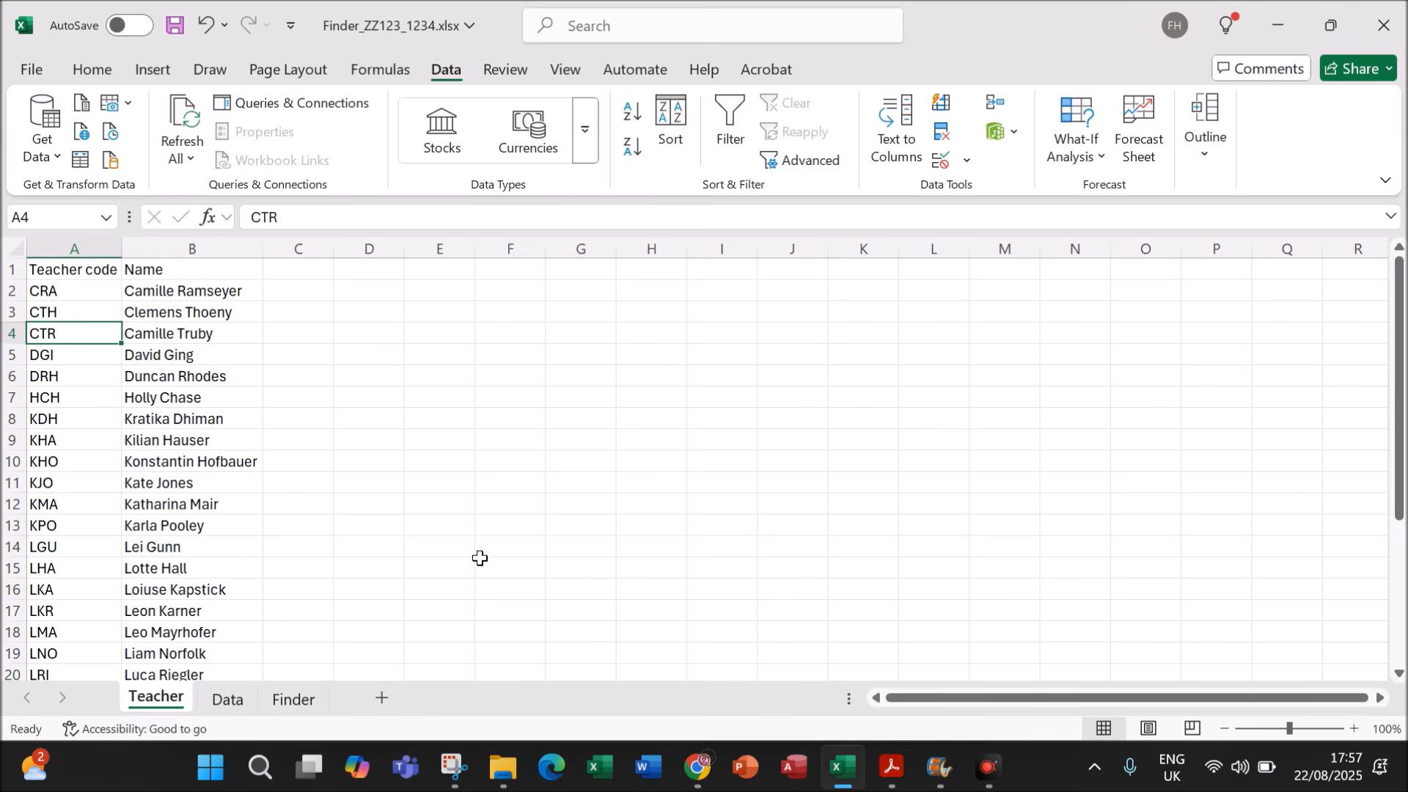
click(289, 701)
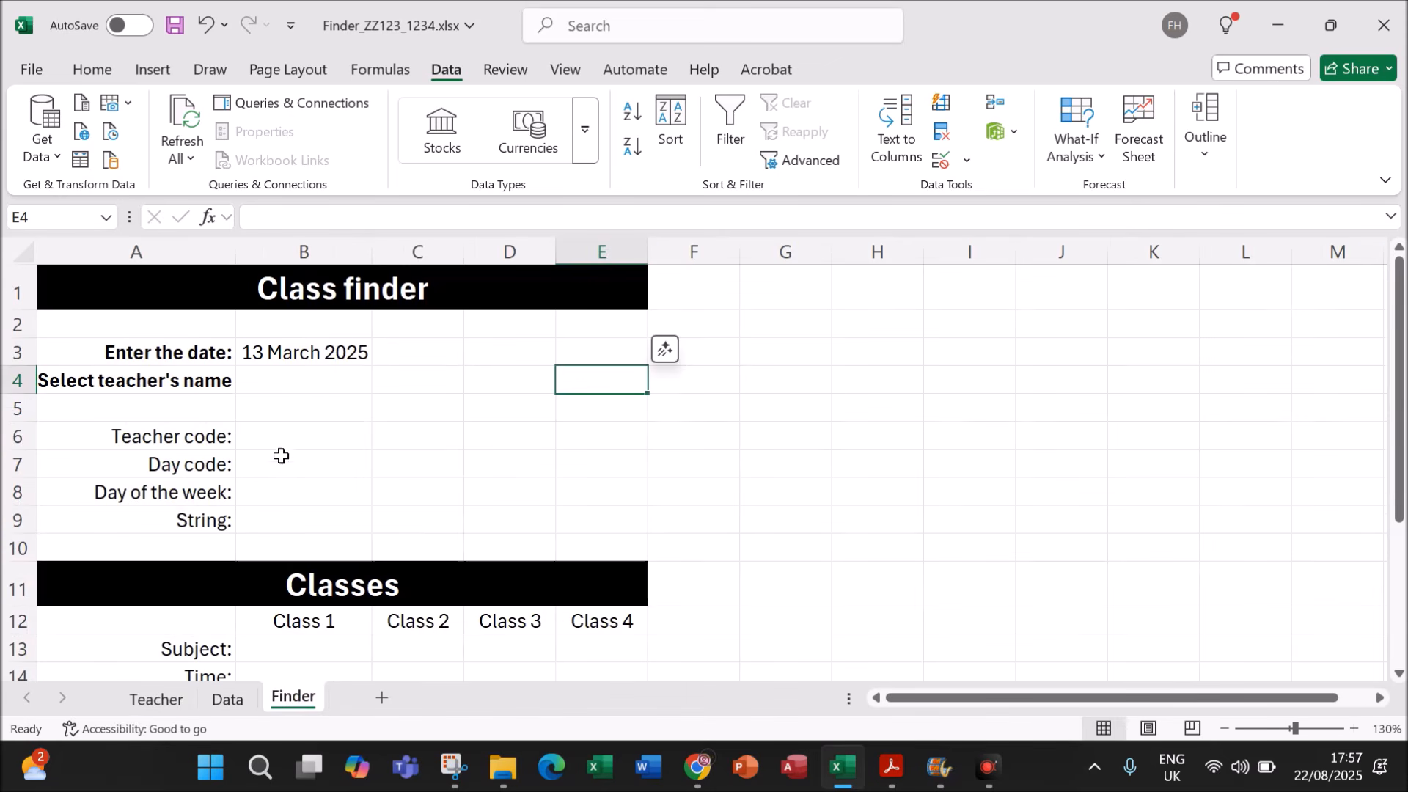
Step: Choose the fourth teacher's name from the drop-down list in cell B4 of the Finder sheet
click(291, 379)
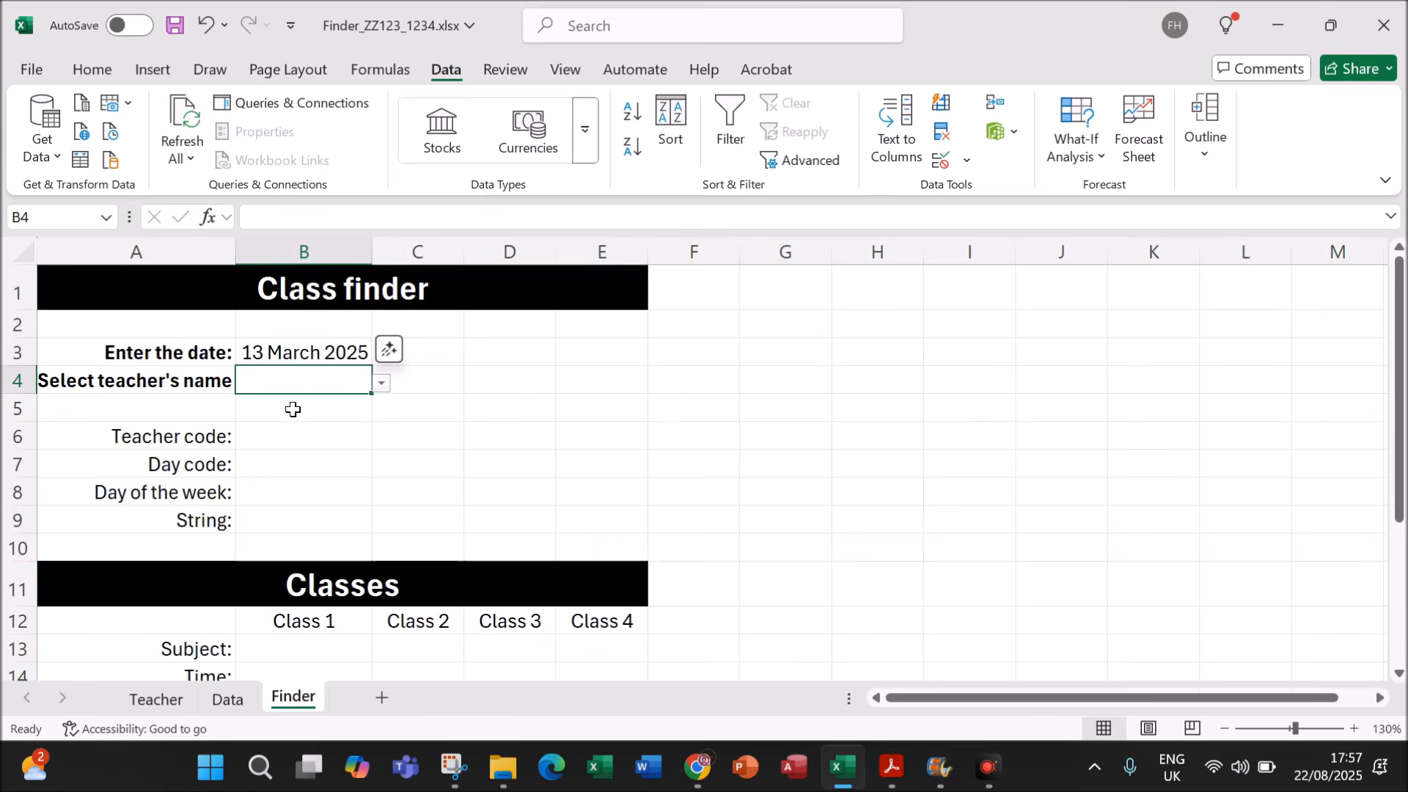
click(382, 383)
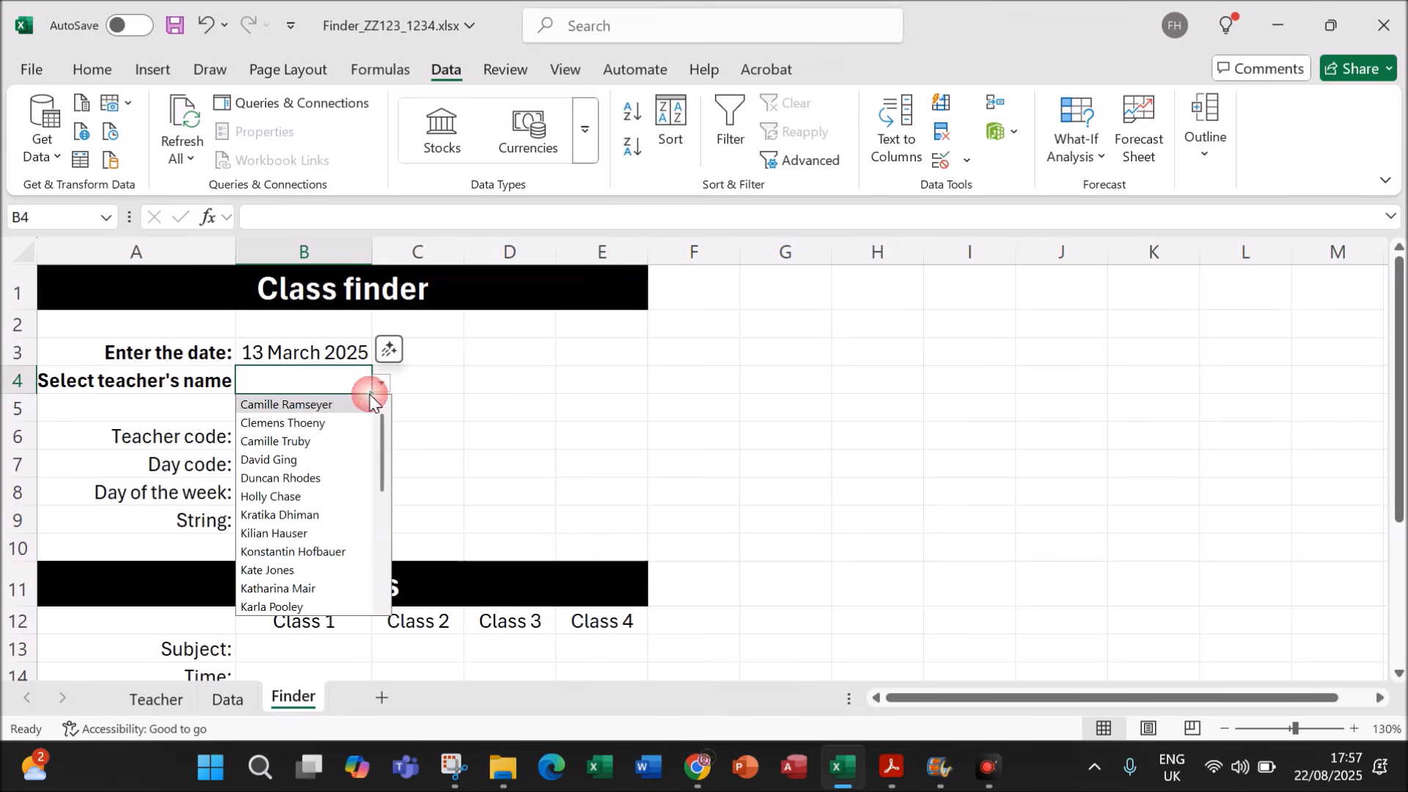
click(300, 458)
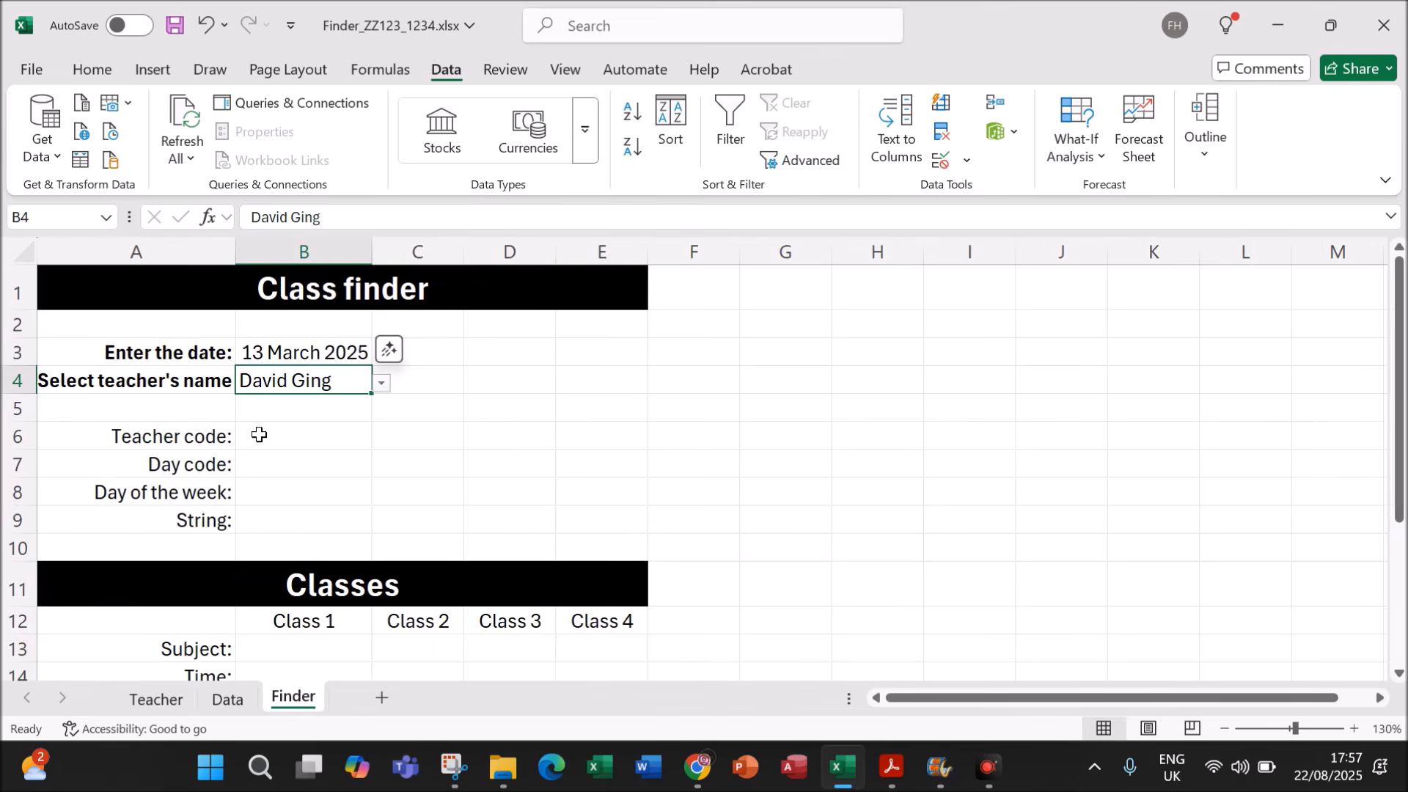
Step: Enter the teacher code lookup =XLOOKUP(B4,Teacher!B2:B29,Teacher!A2:A29) in cell B6 of the Finder sheet, using the function arguments dialog
click(260, 436)
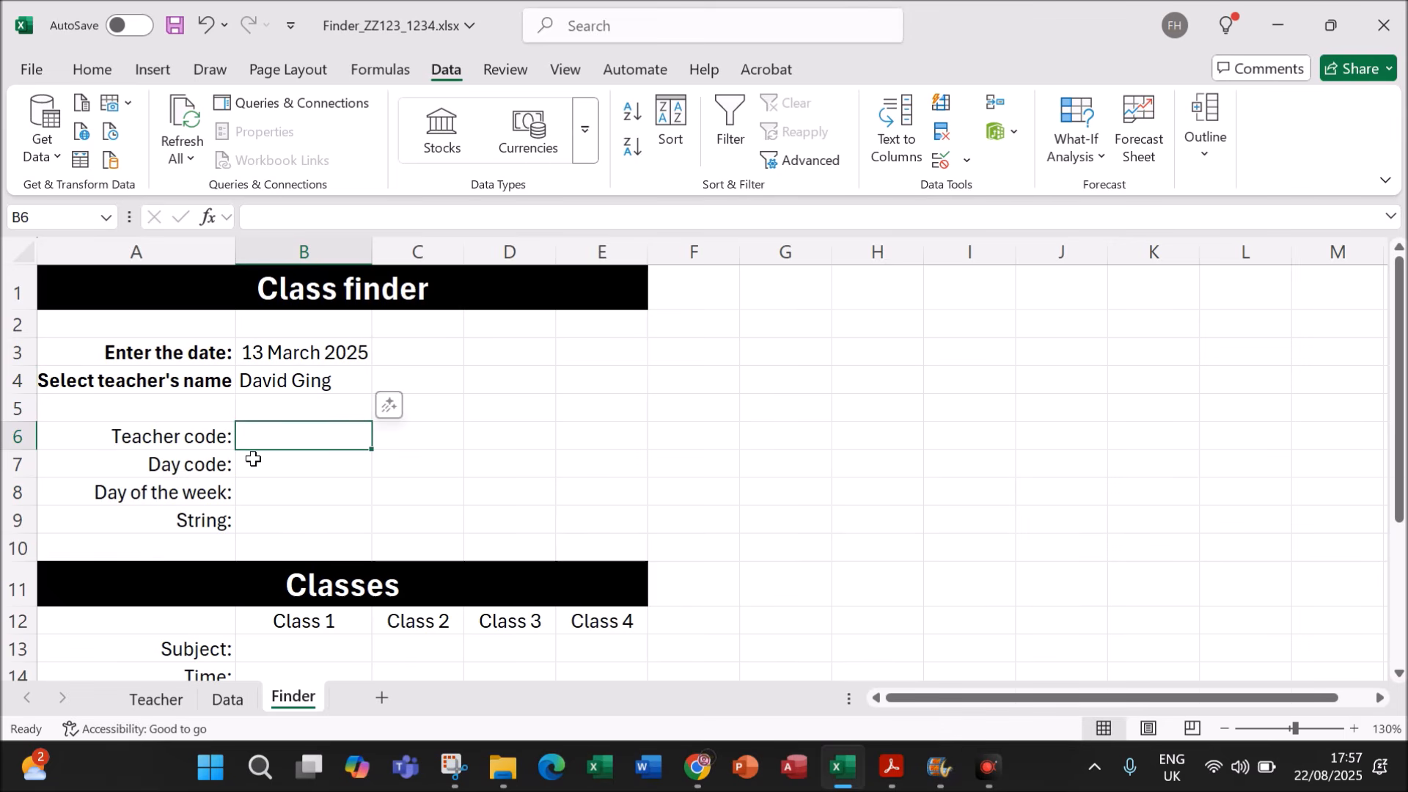
text(=xlookup)
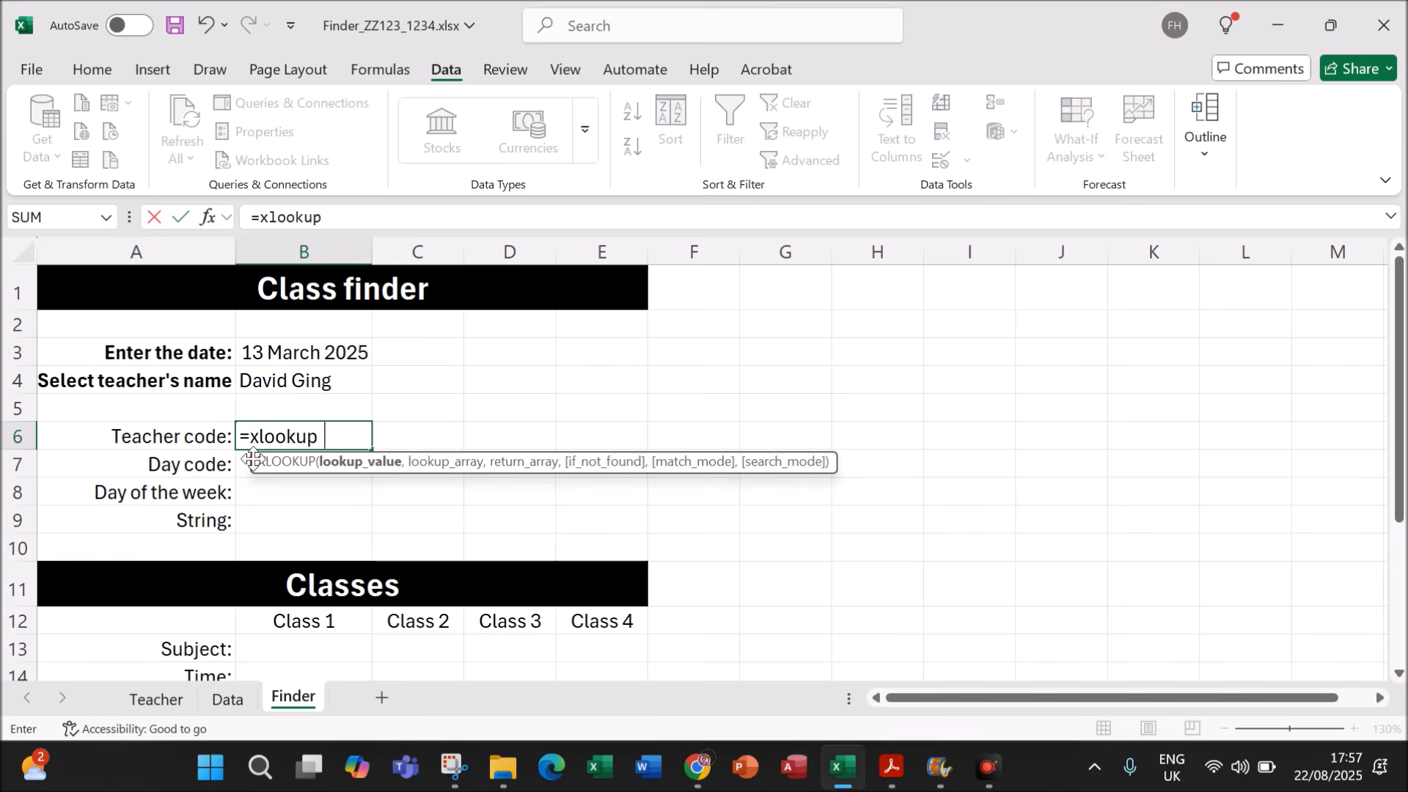
click(210, 217)
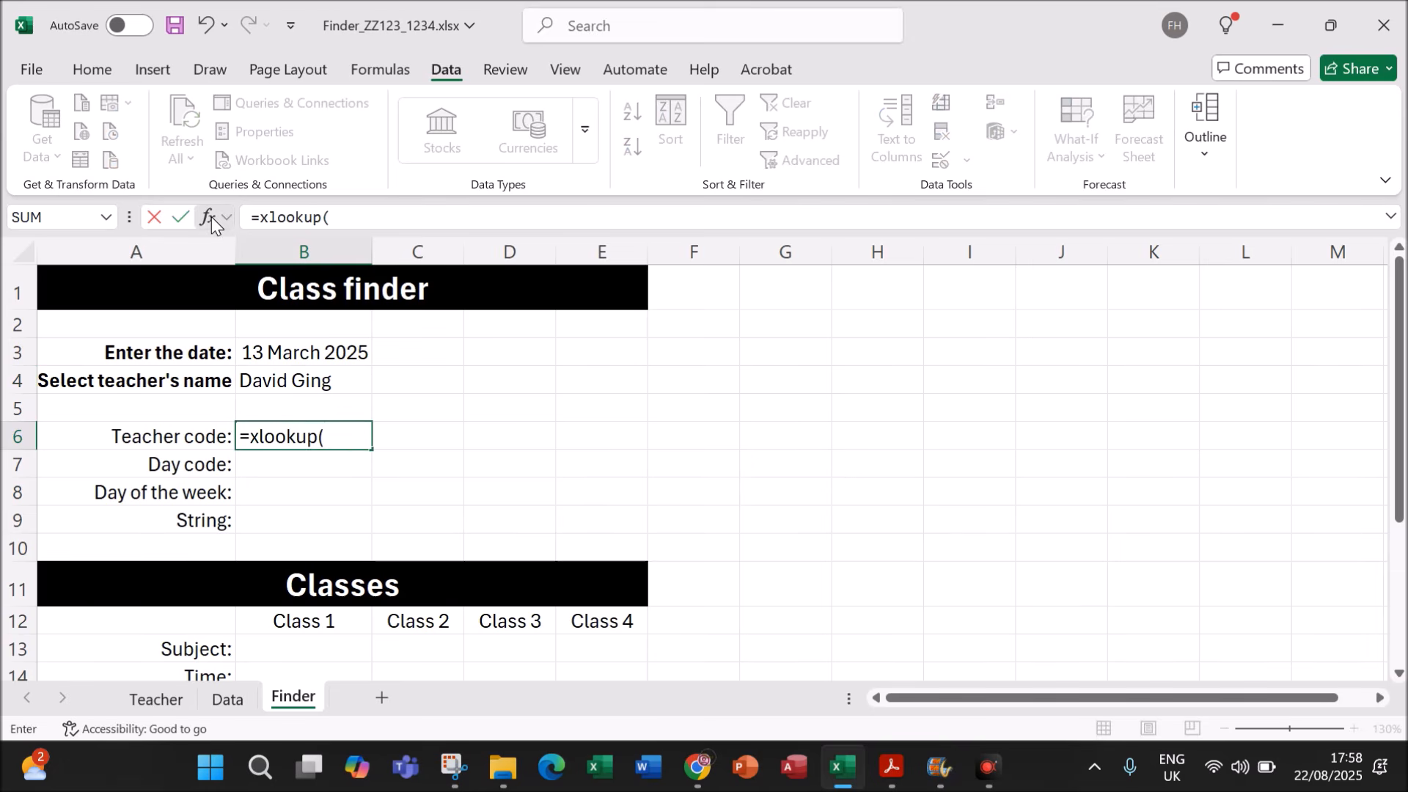
drag(744, 177, 775, 232)
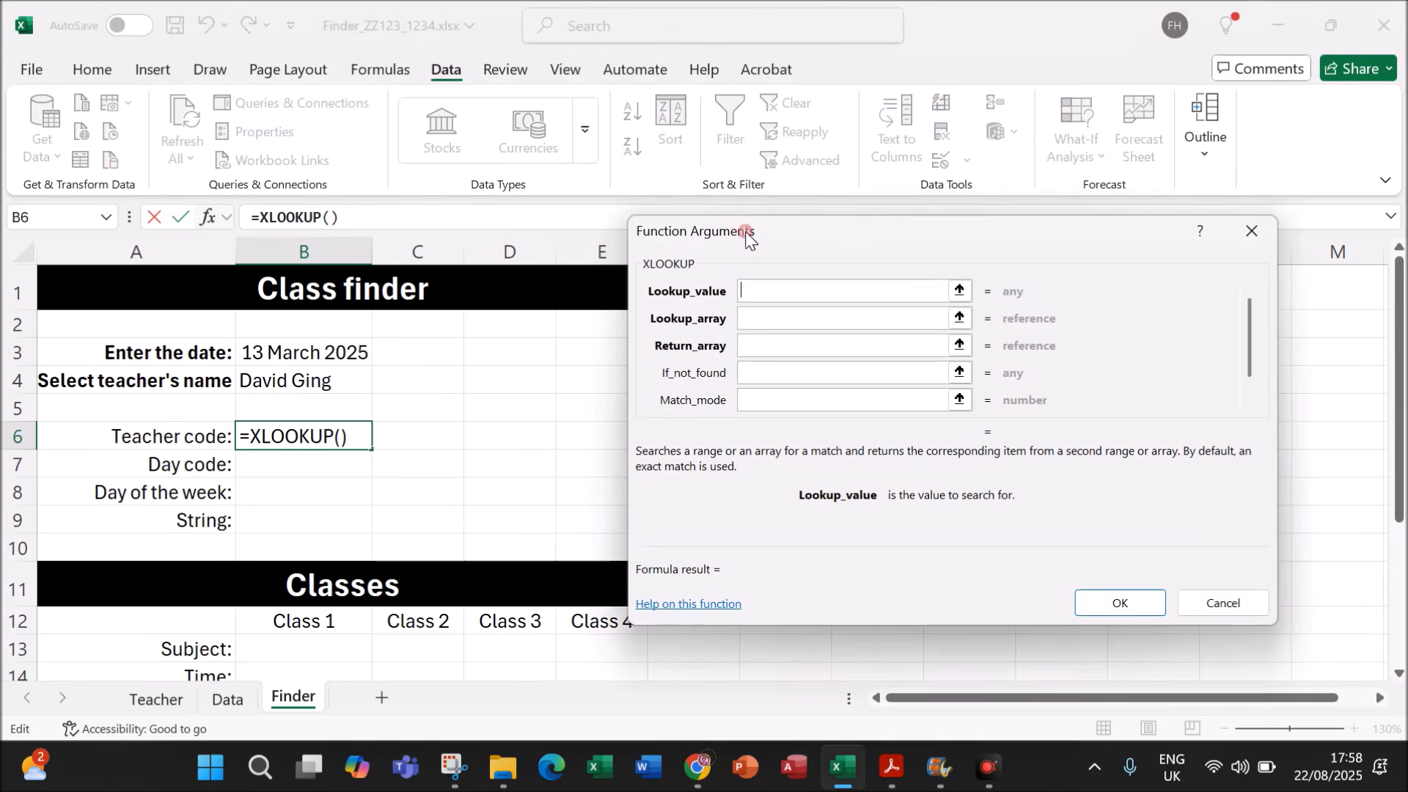
click(305, 382)
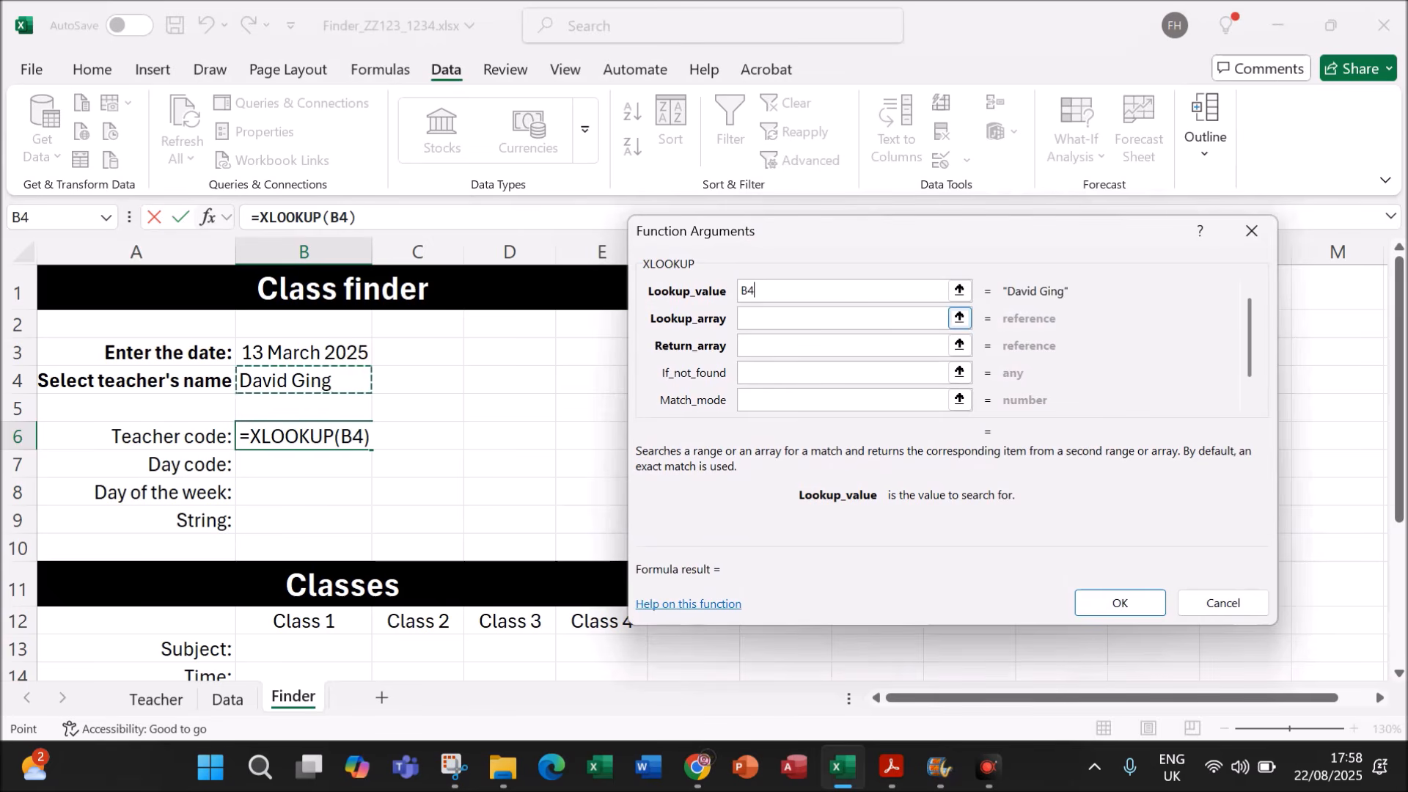
key(Tab)
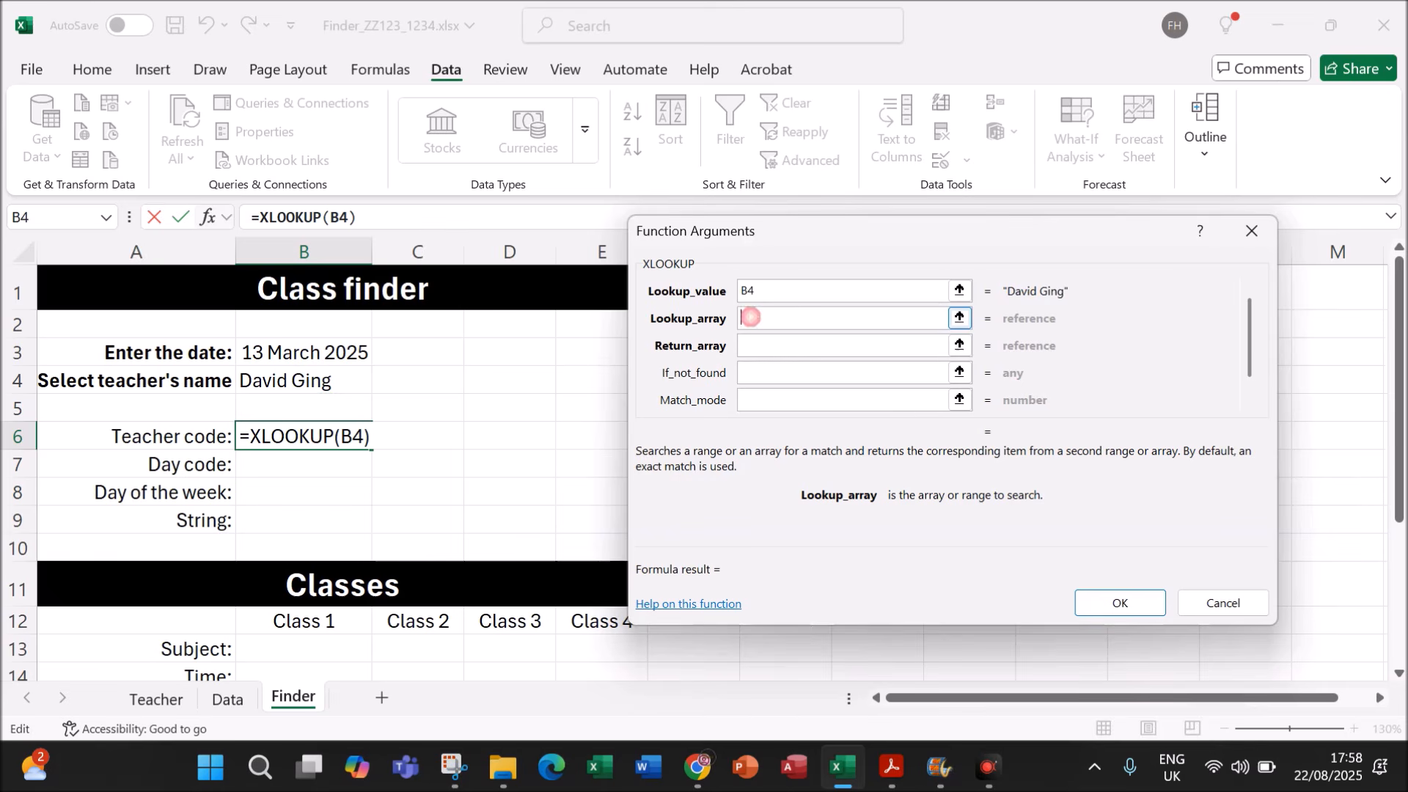
click(156, 699)
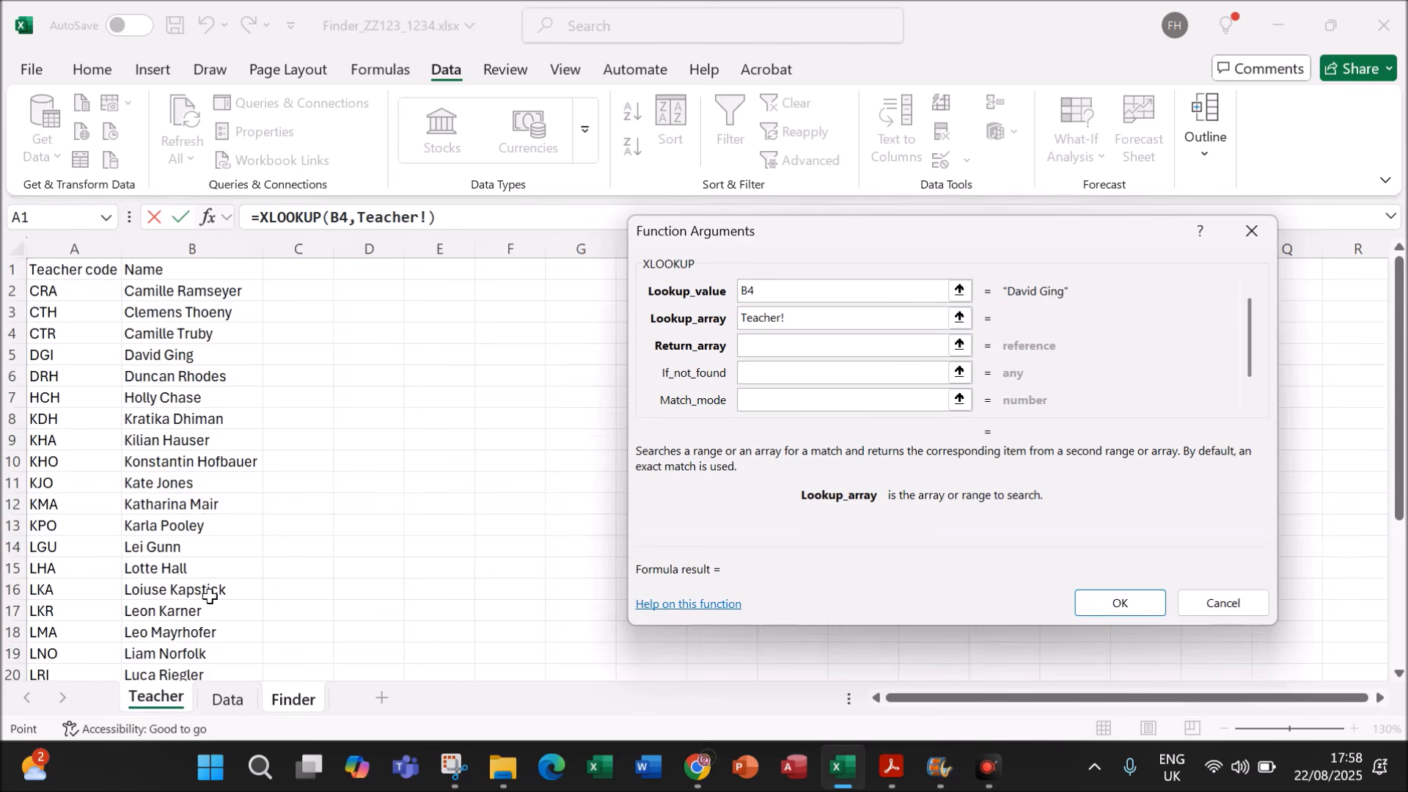
drag(189, 290, 257, 631)
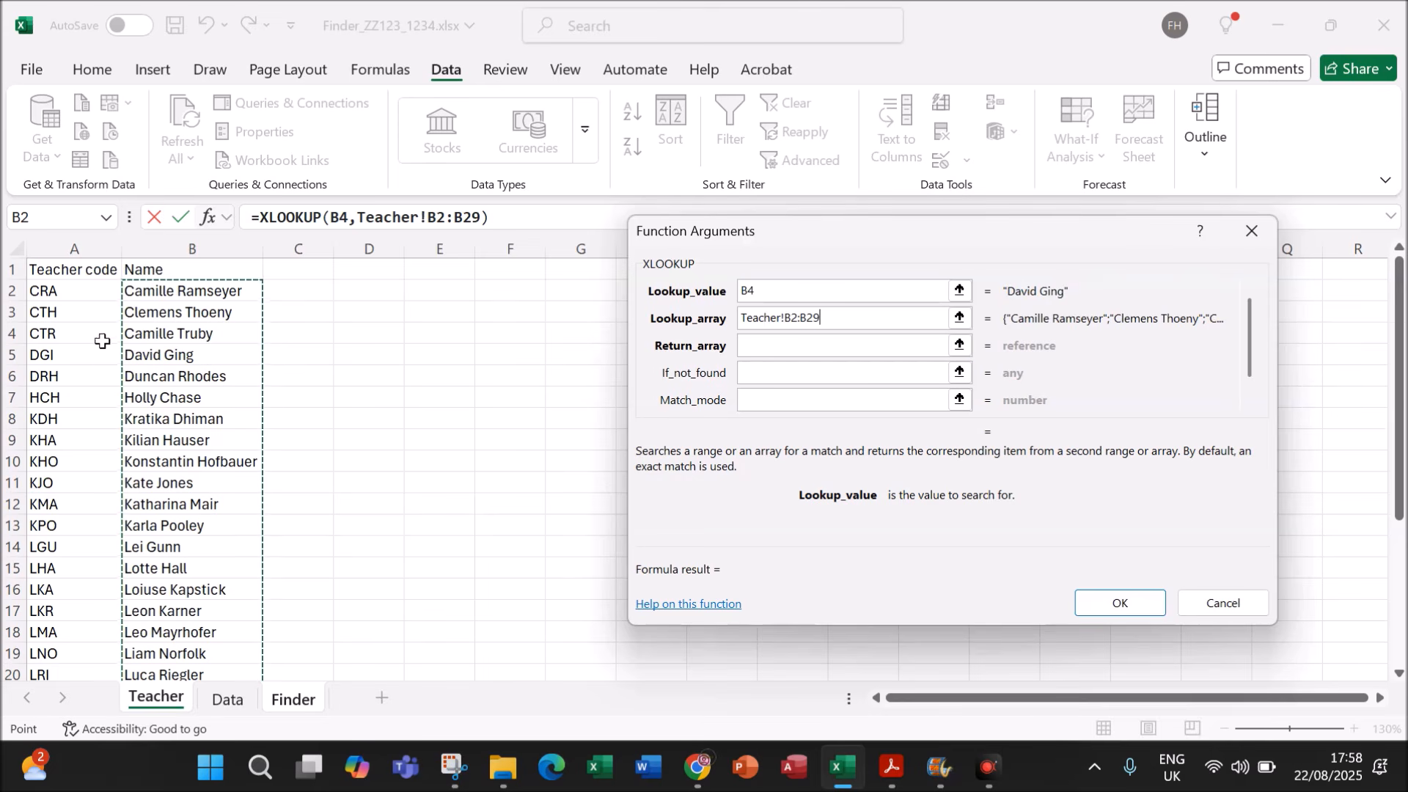
click(758, 341)
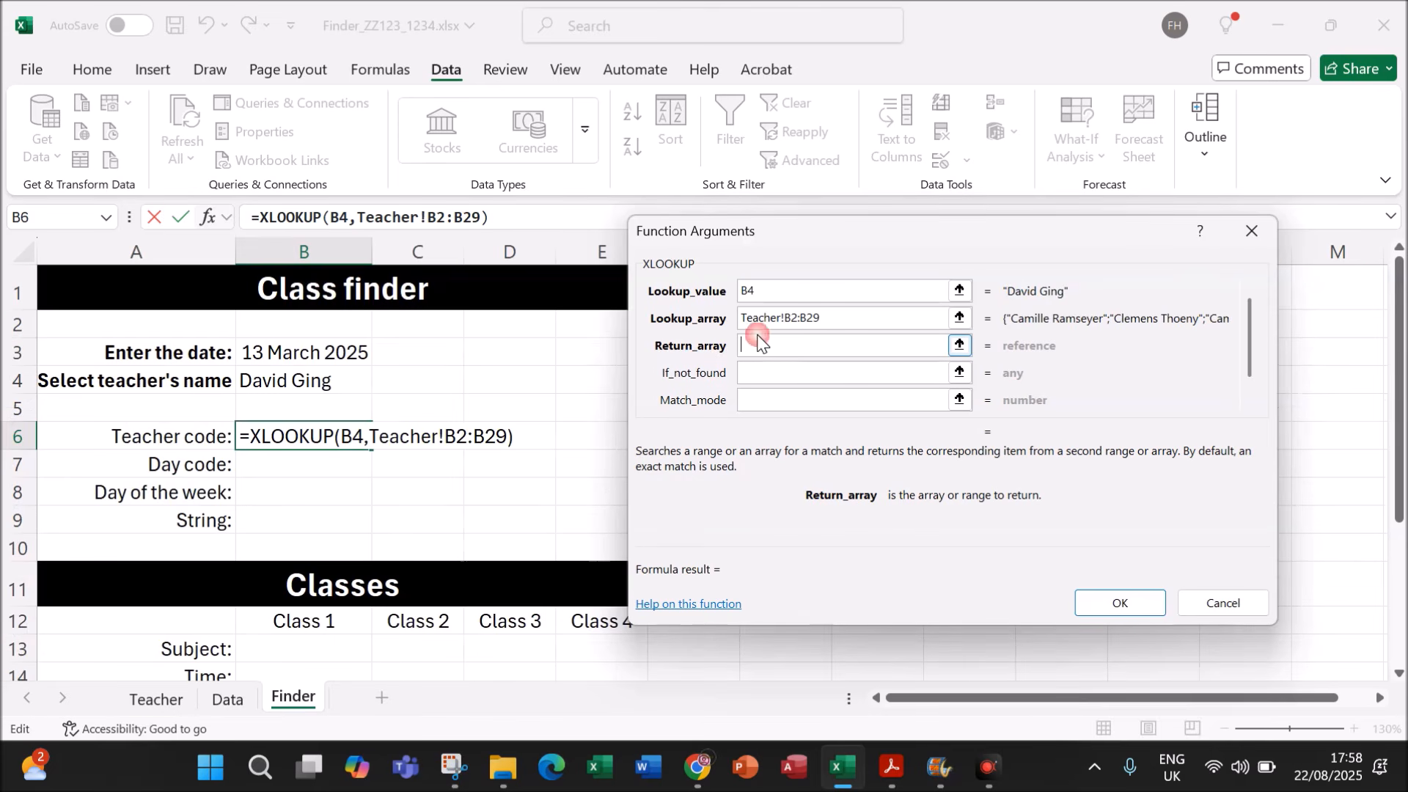
click(157, 702)
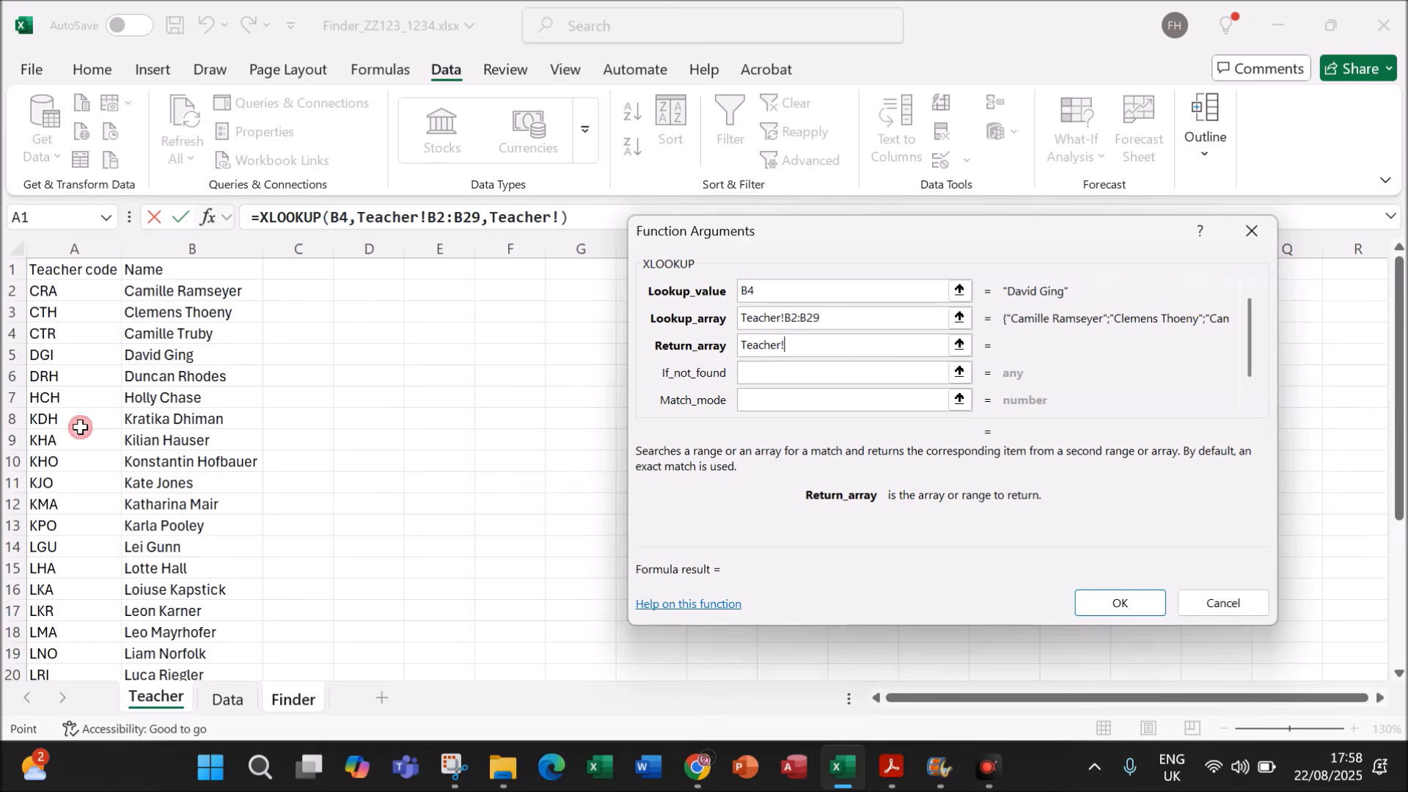
drag(57, 293, 65, 635)
click(1080, 601)
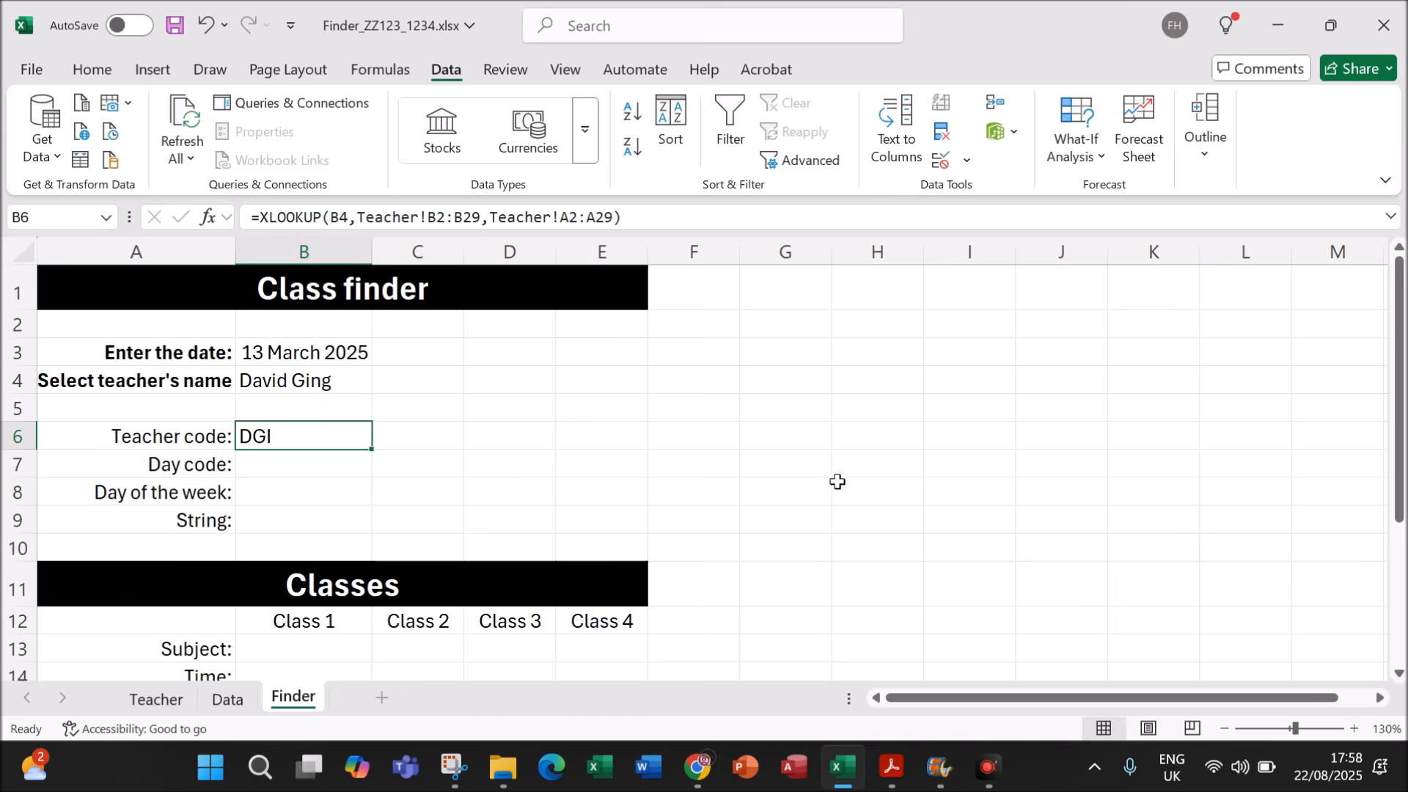
Step: Read the day code requirement for cell B7 in question 5 of the Acrobat question paper, and return to Excel
click(896, 765)
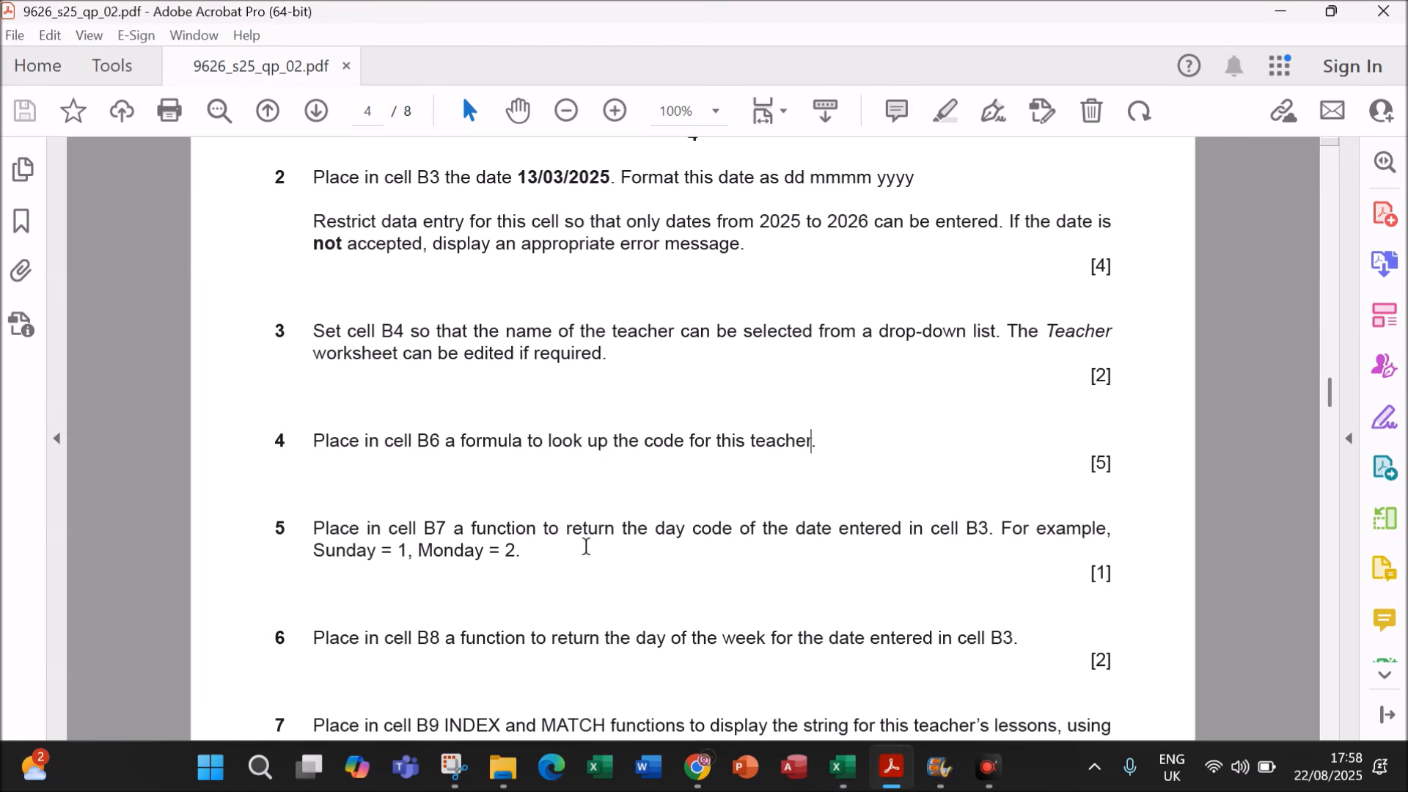
scroll(437, 514, down, 3)
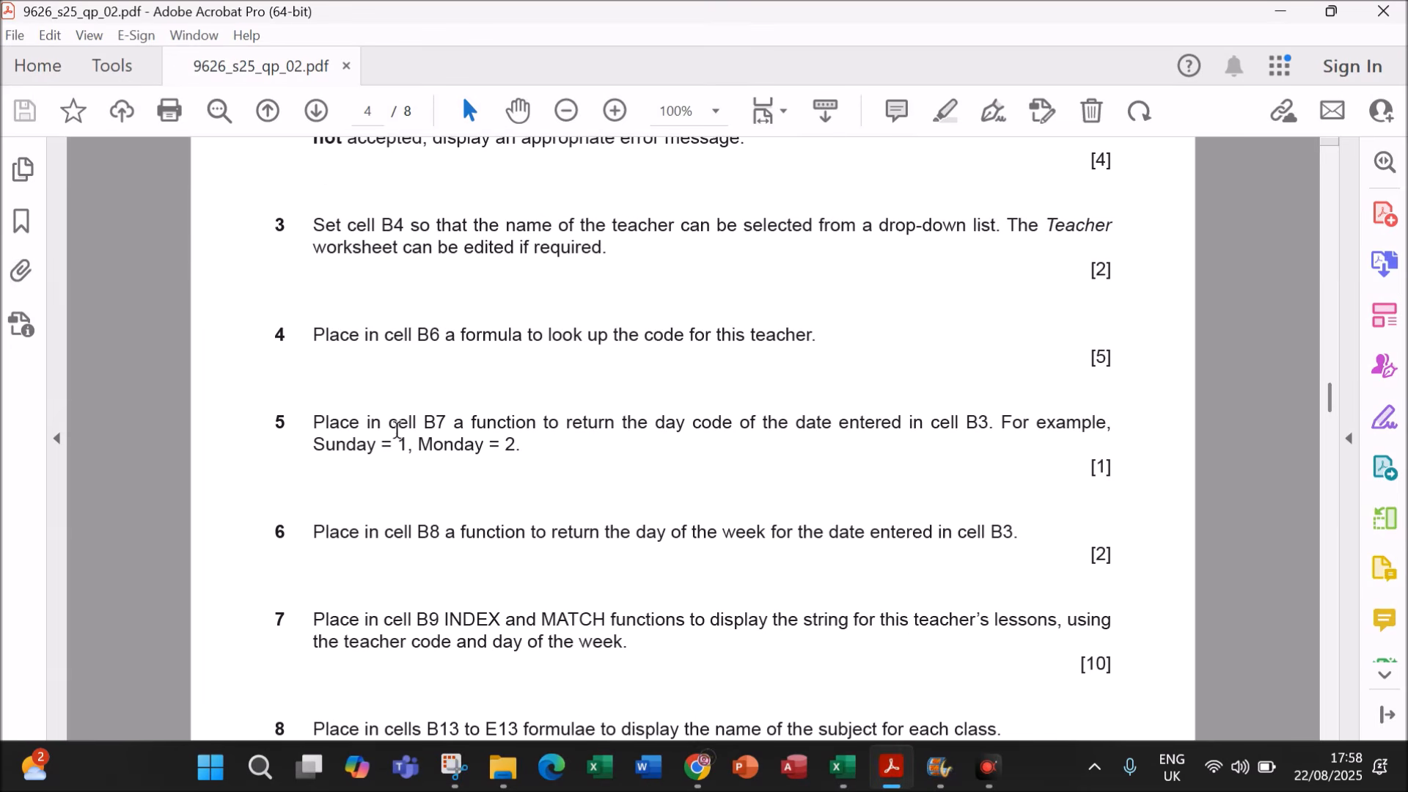
mouse_move(390, 429)
mouse_down()
mouse_move(979, 431)
mouse_move(958, 430)
mouse_up()
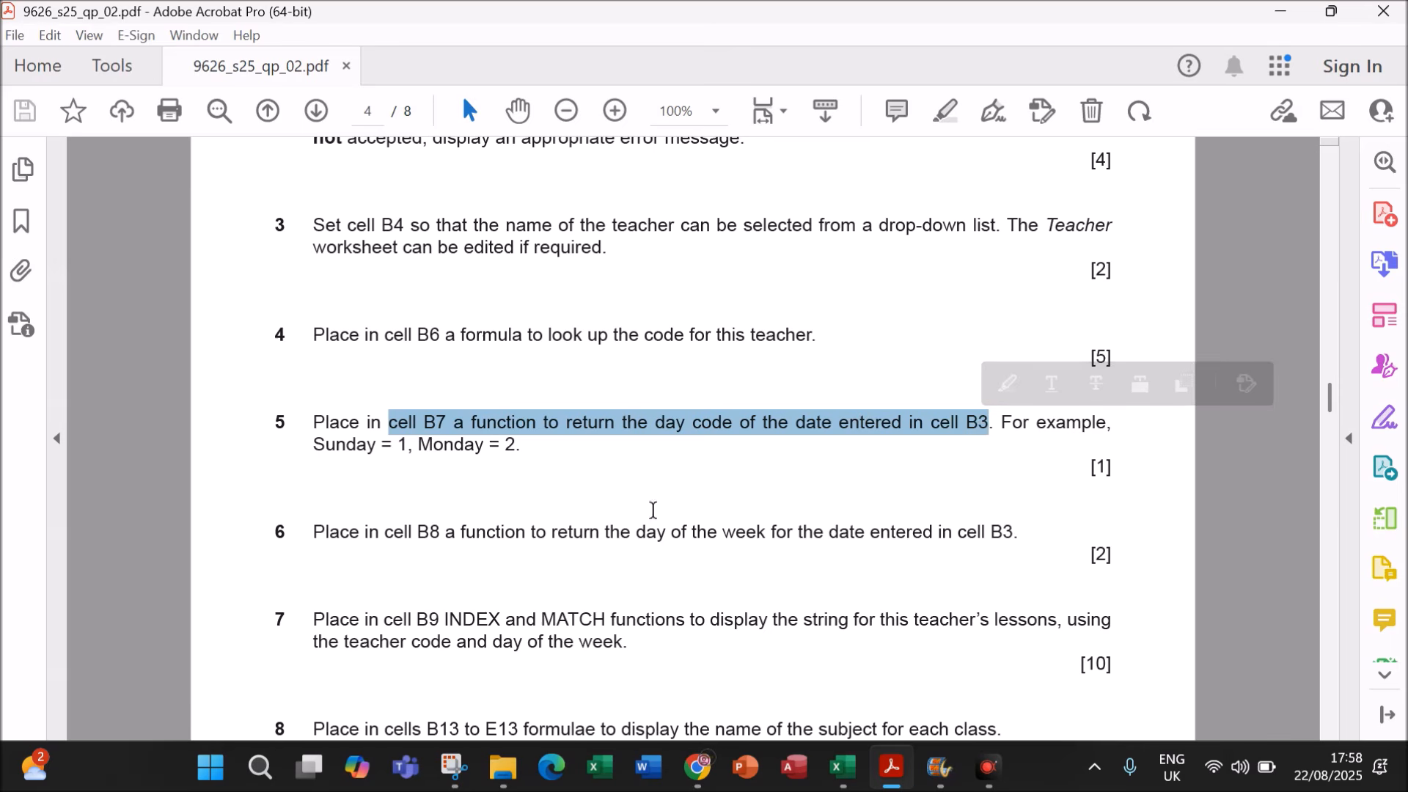
click(840, 779)
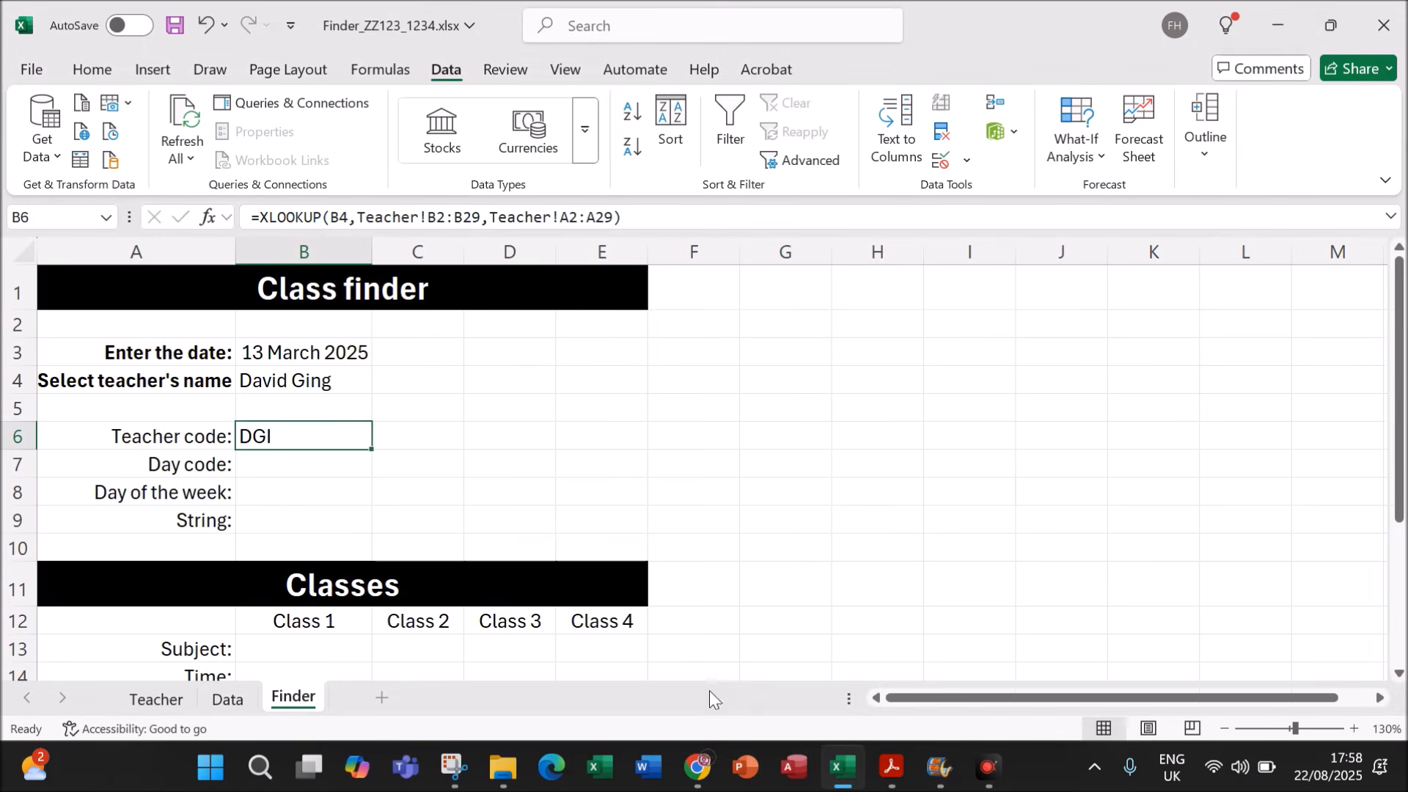
Step: Enter the day code formula =WEEKDAY(B3) in cell B7 of the Finder sheet
click(268, 462)
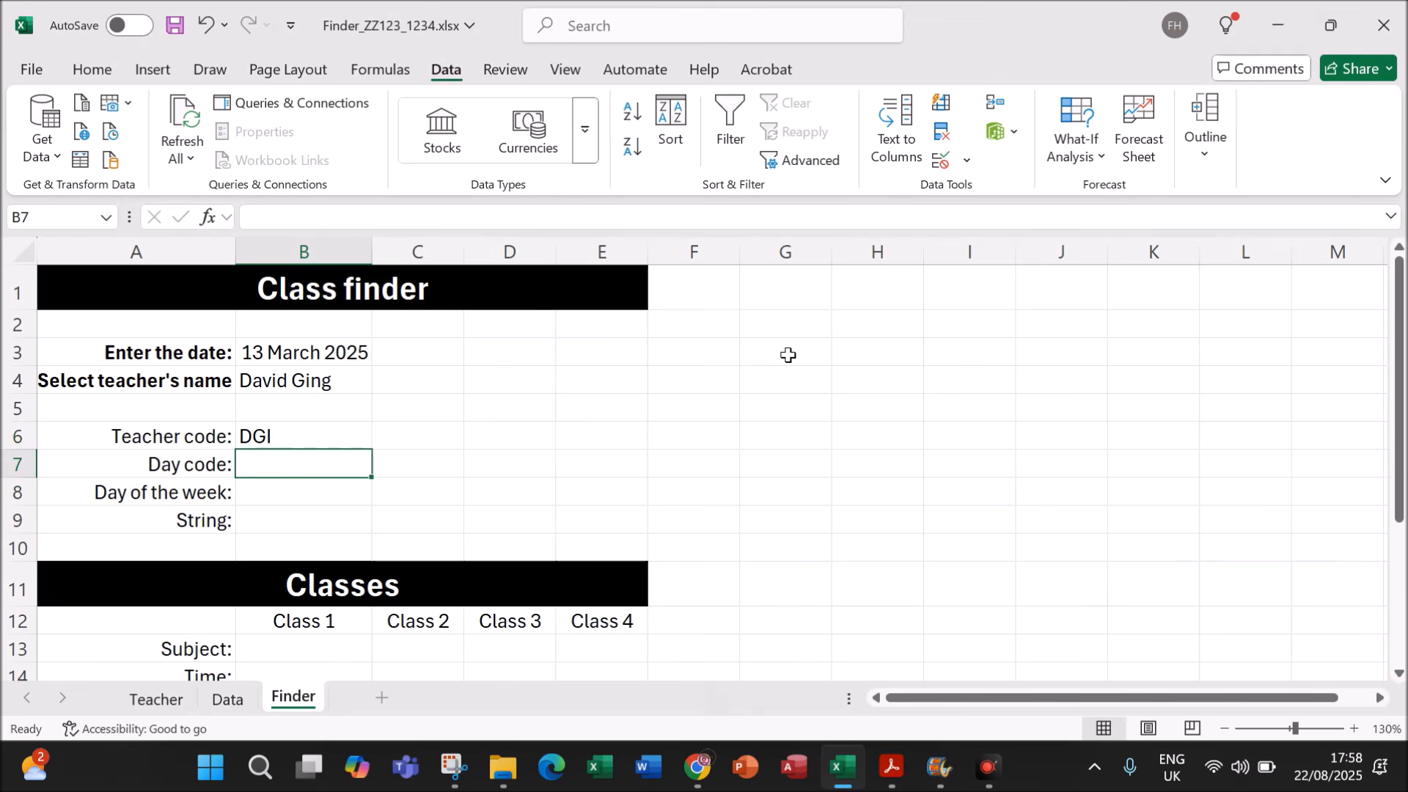
text(=)
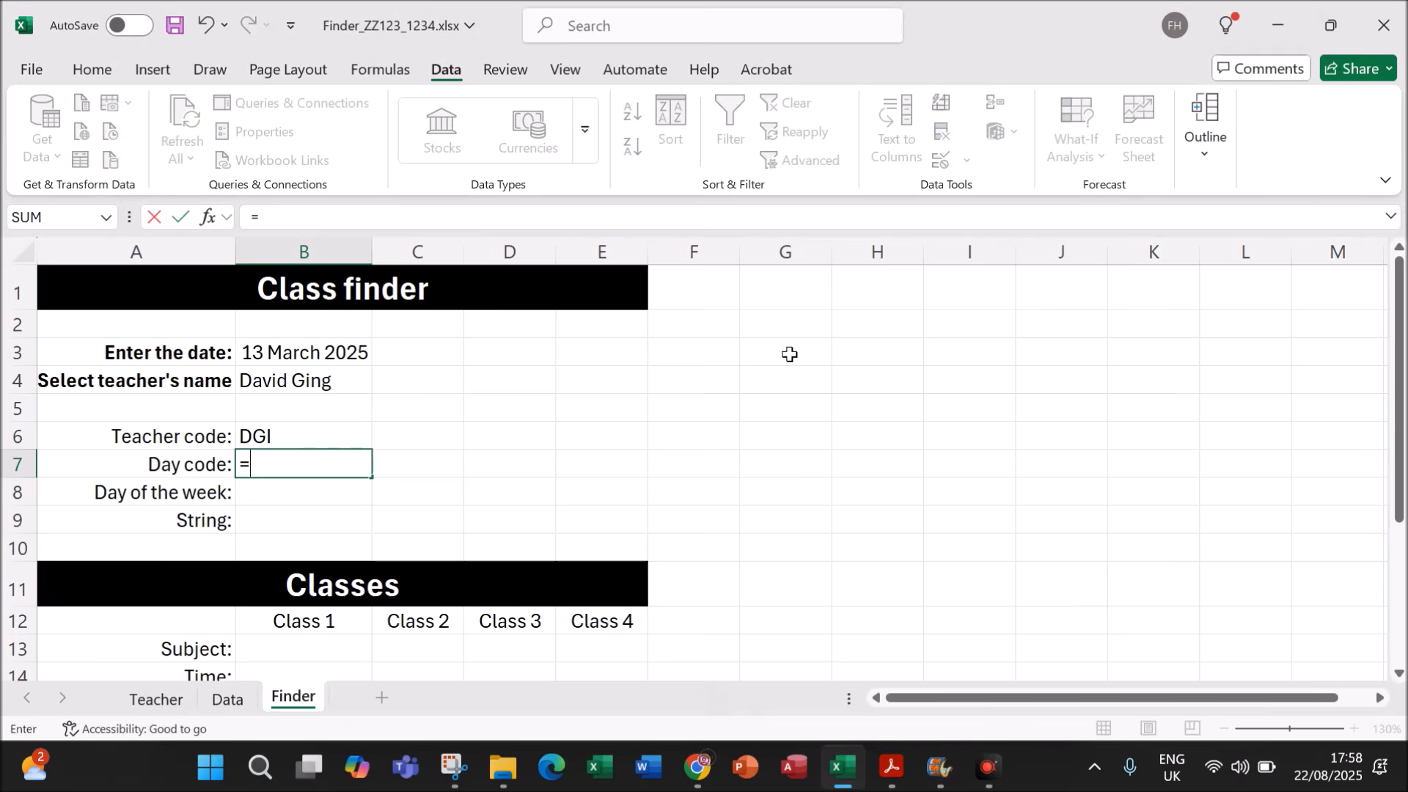
text(wee)
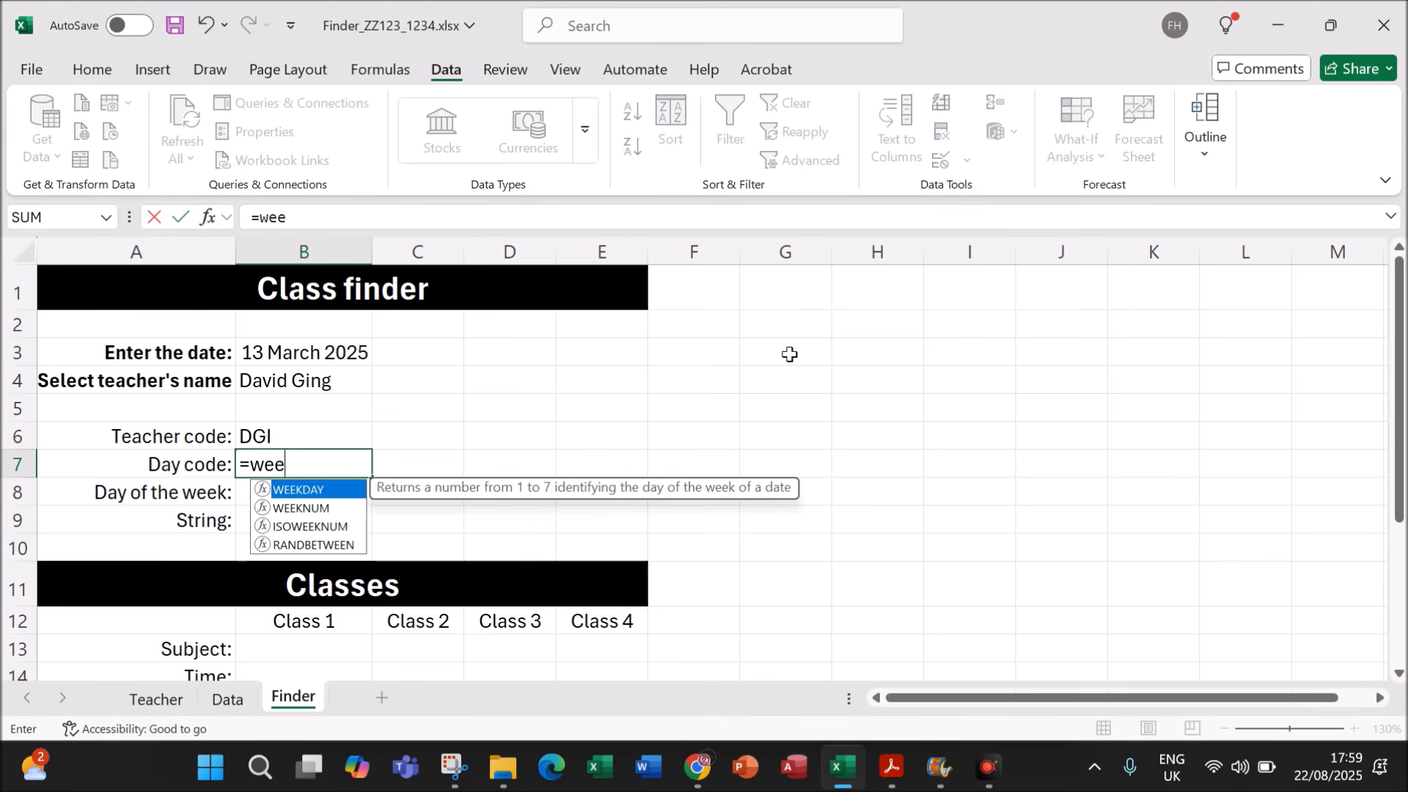
double_click(340, 497)
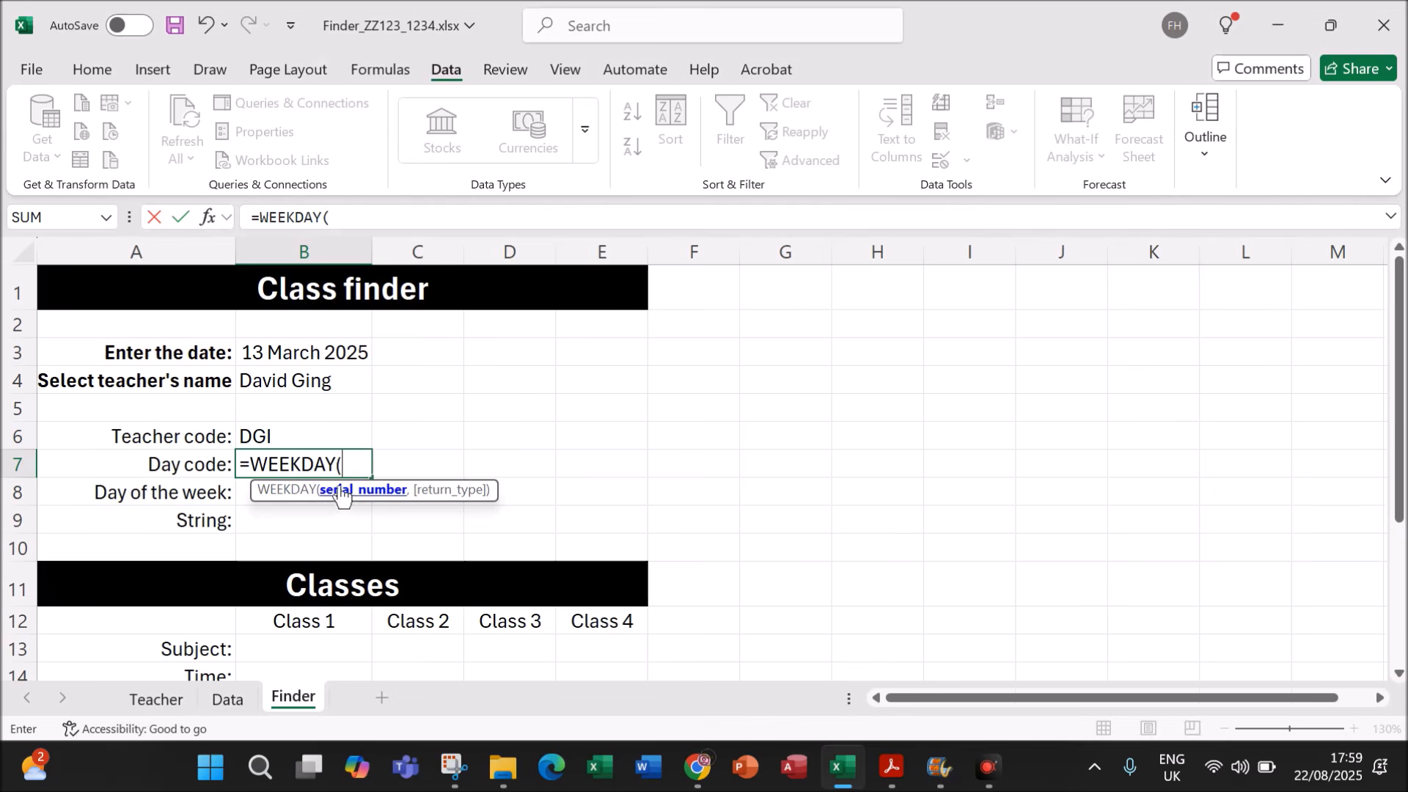
click(321, 353)
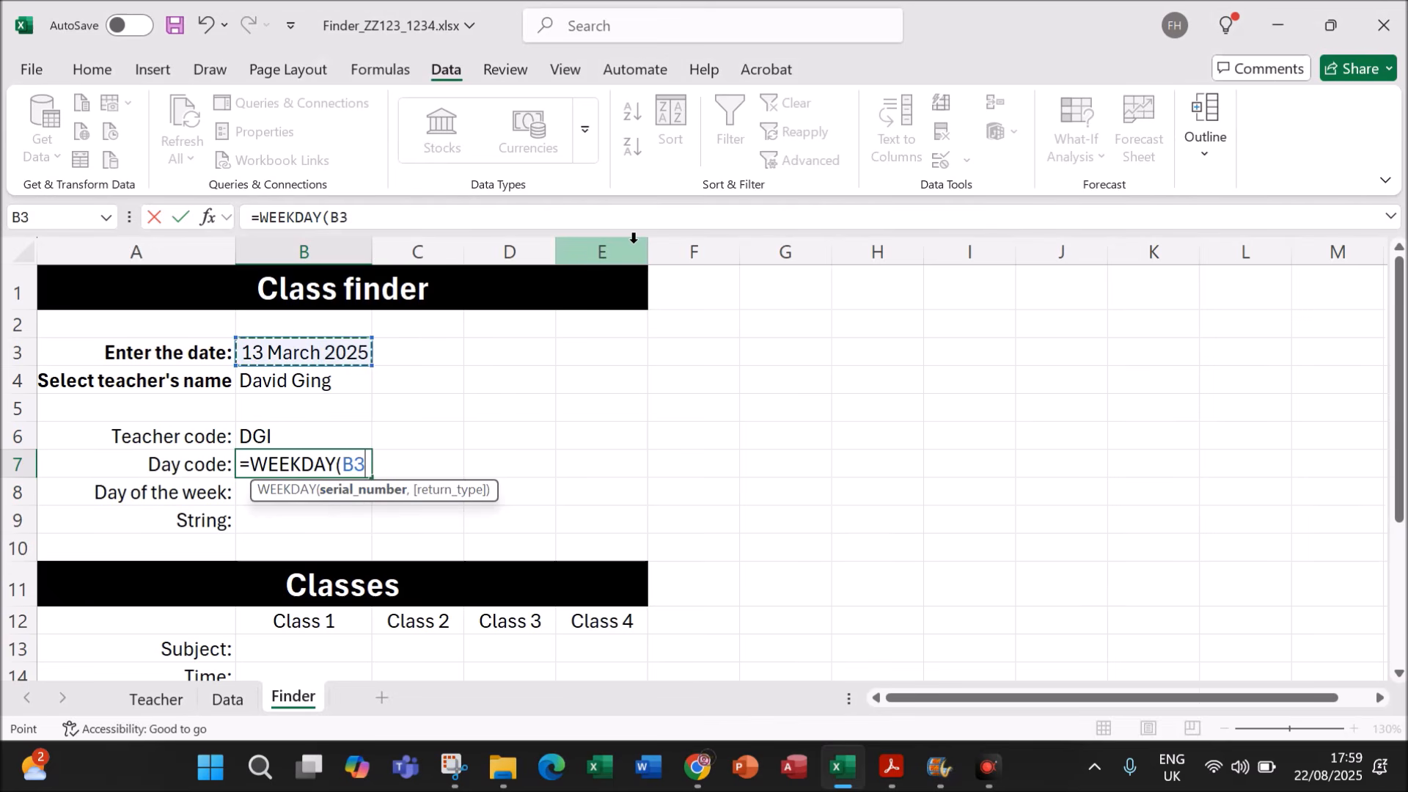
text())
key(Return)
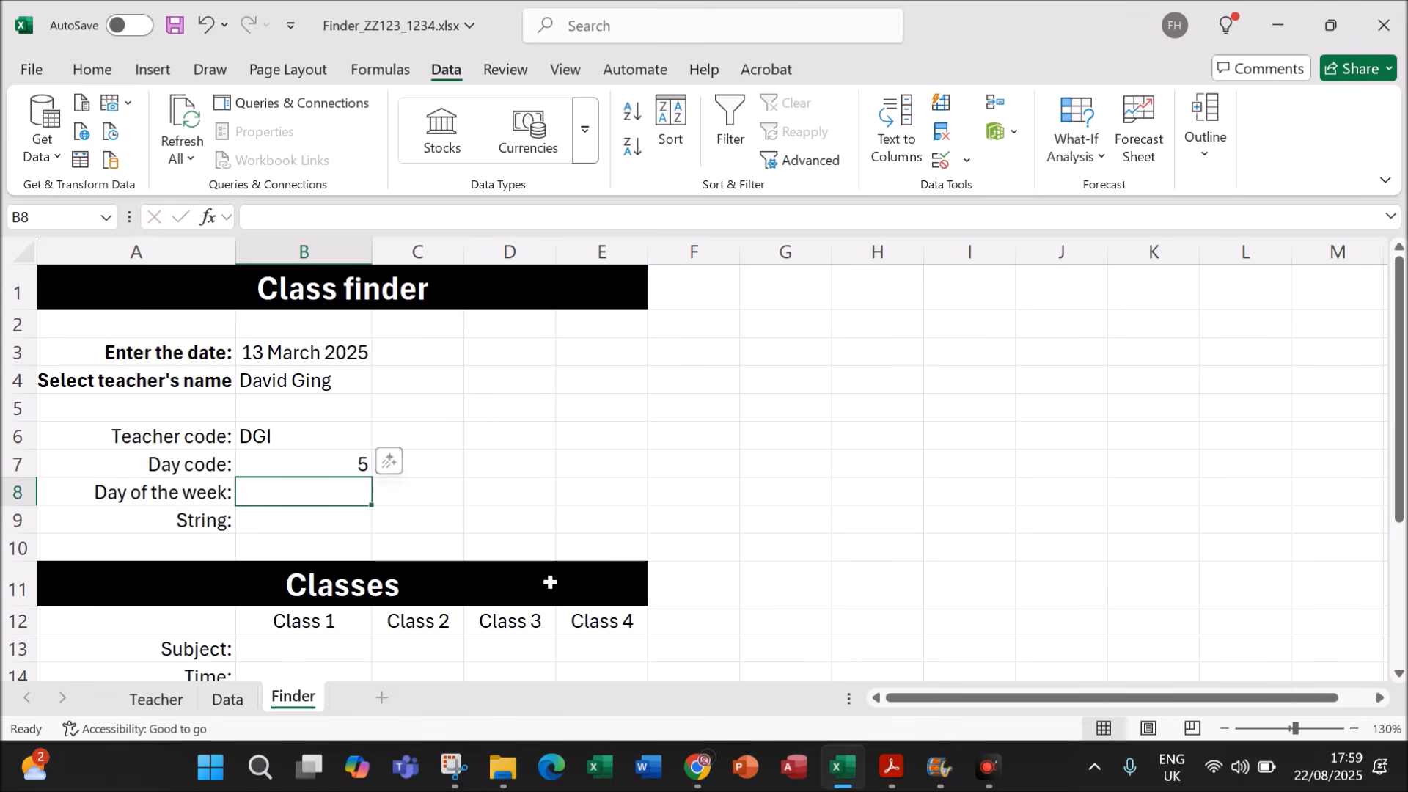
Step: Read the day of the week requirement for cell B8 in question 6 of the Acrobat question paper, and return to Excel
click(891, 766)
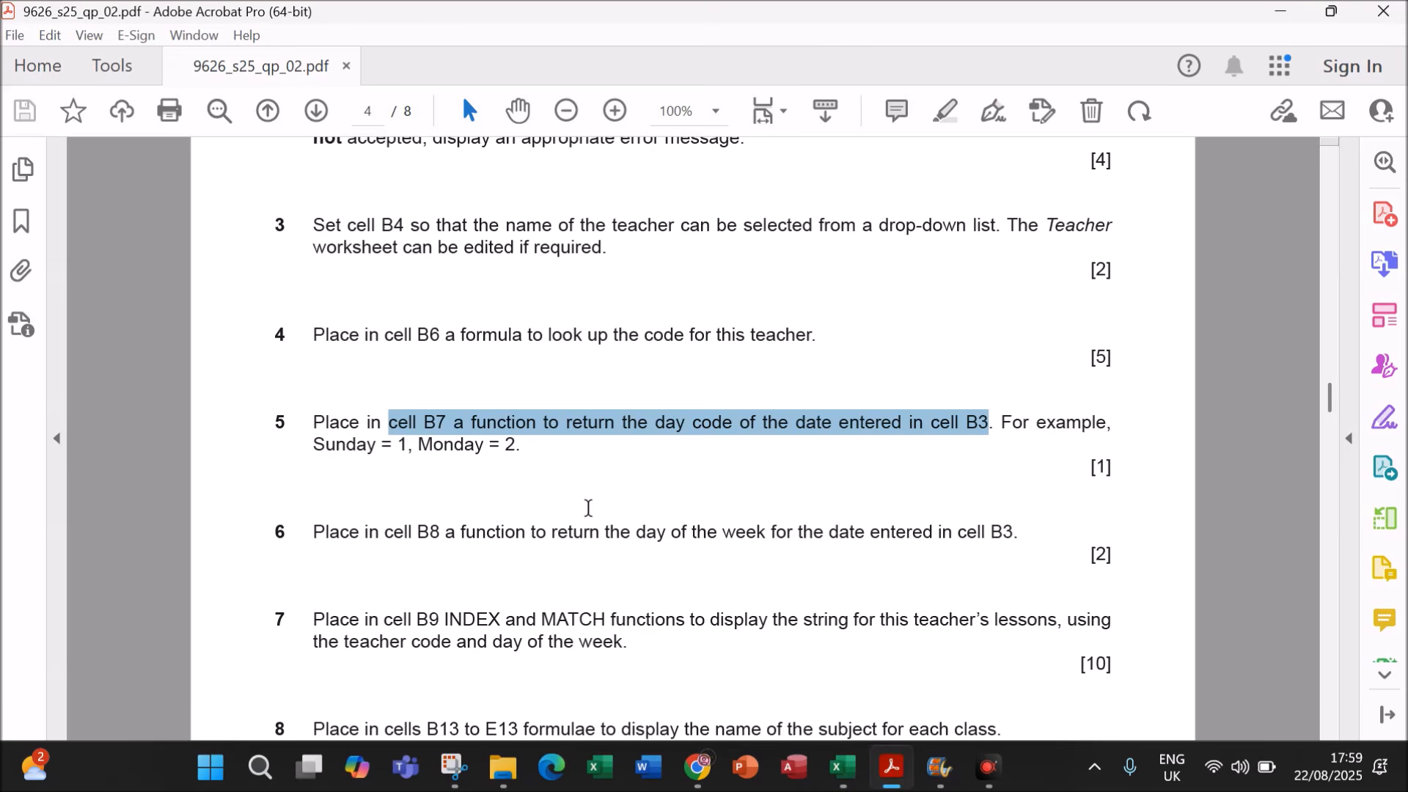
scroll(590, 513, down, 1)
scroll(464, 459, down, 1)
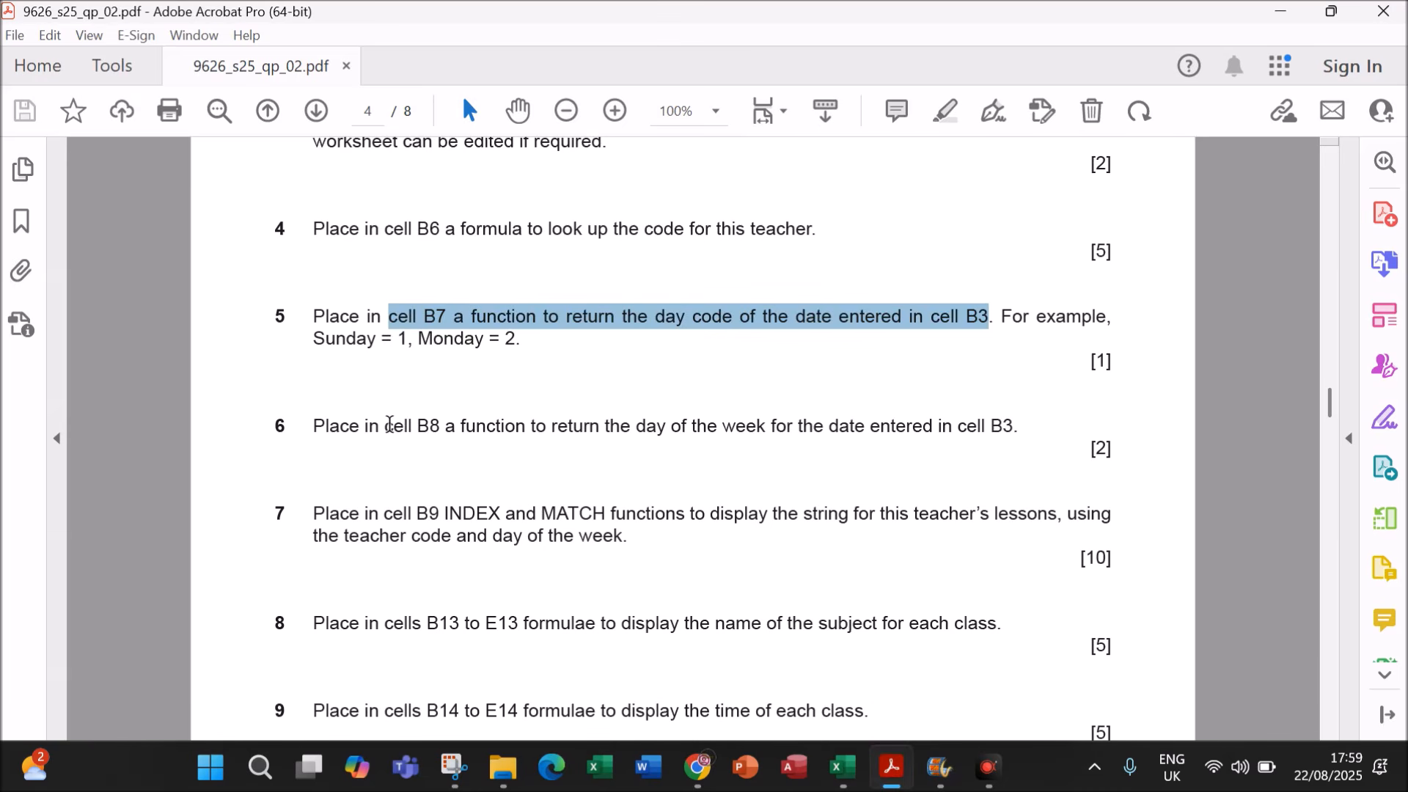
drag(385, 425, 1019, 424)
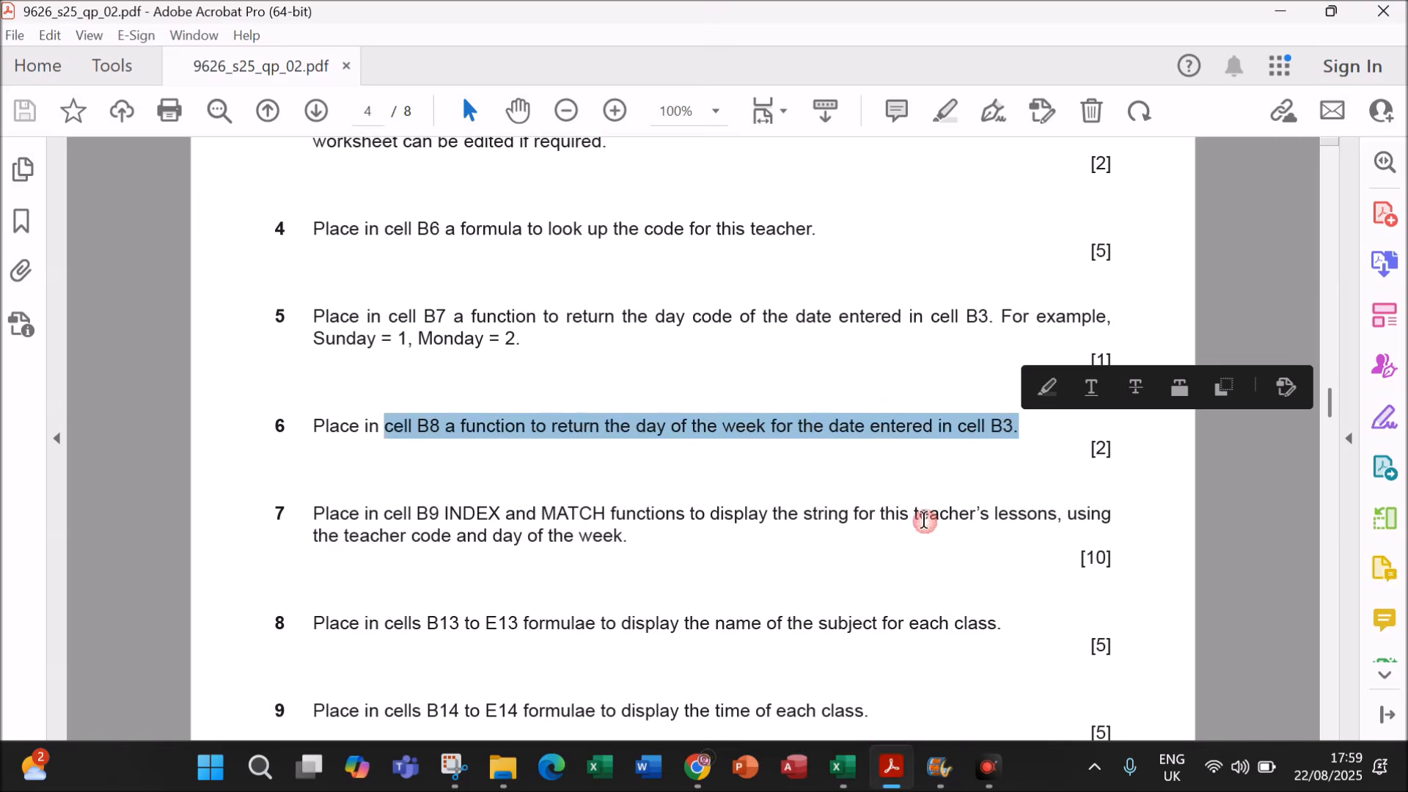
click(851, 781)
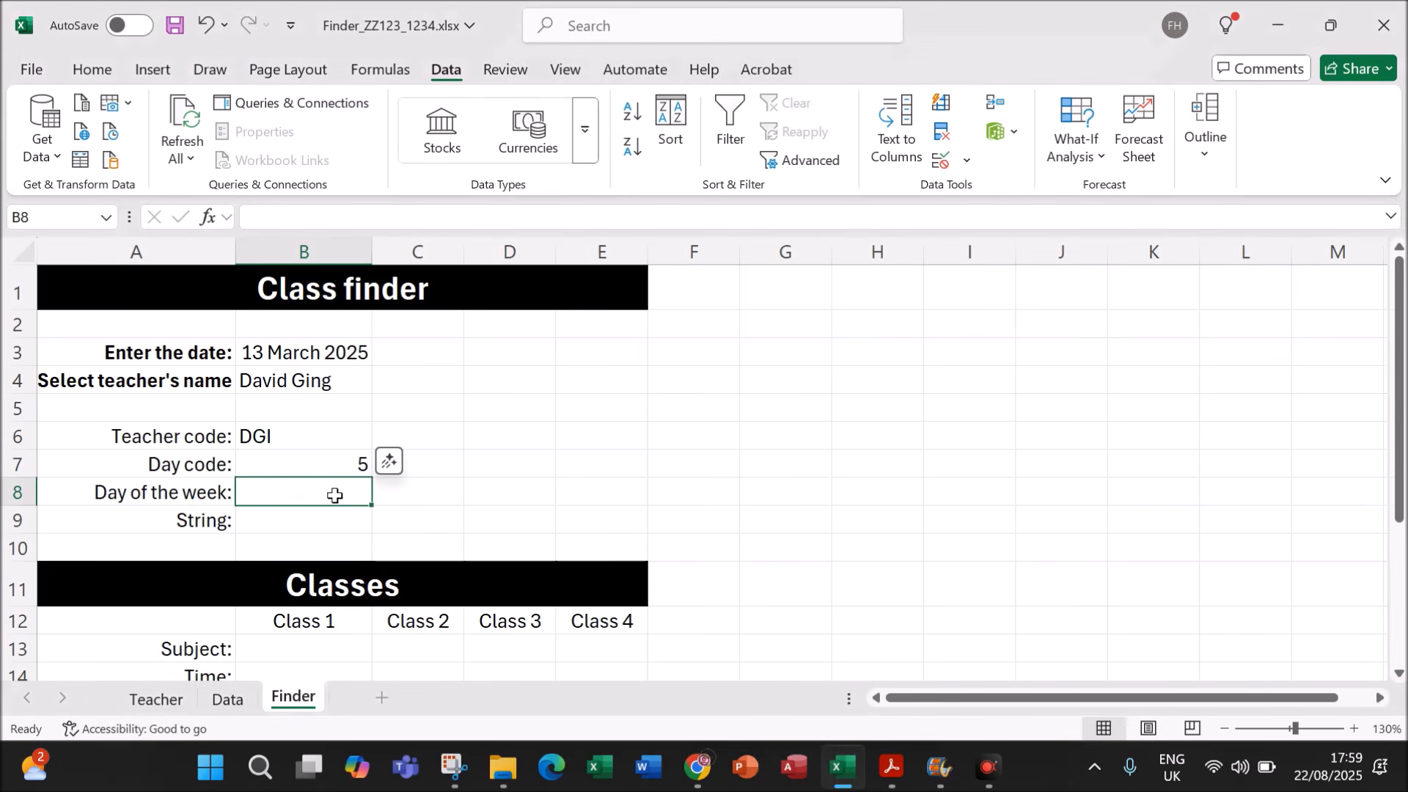
Step: Enter the day of the week formula =TEXT(B3,"dddd") in cell B8 of the Finder sheet, using the function arguments dialog
text(=)
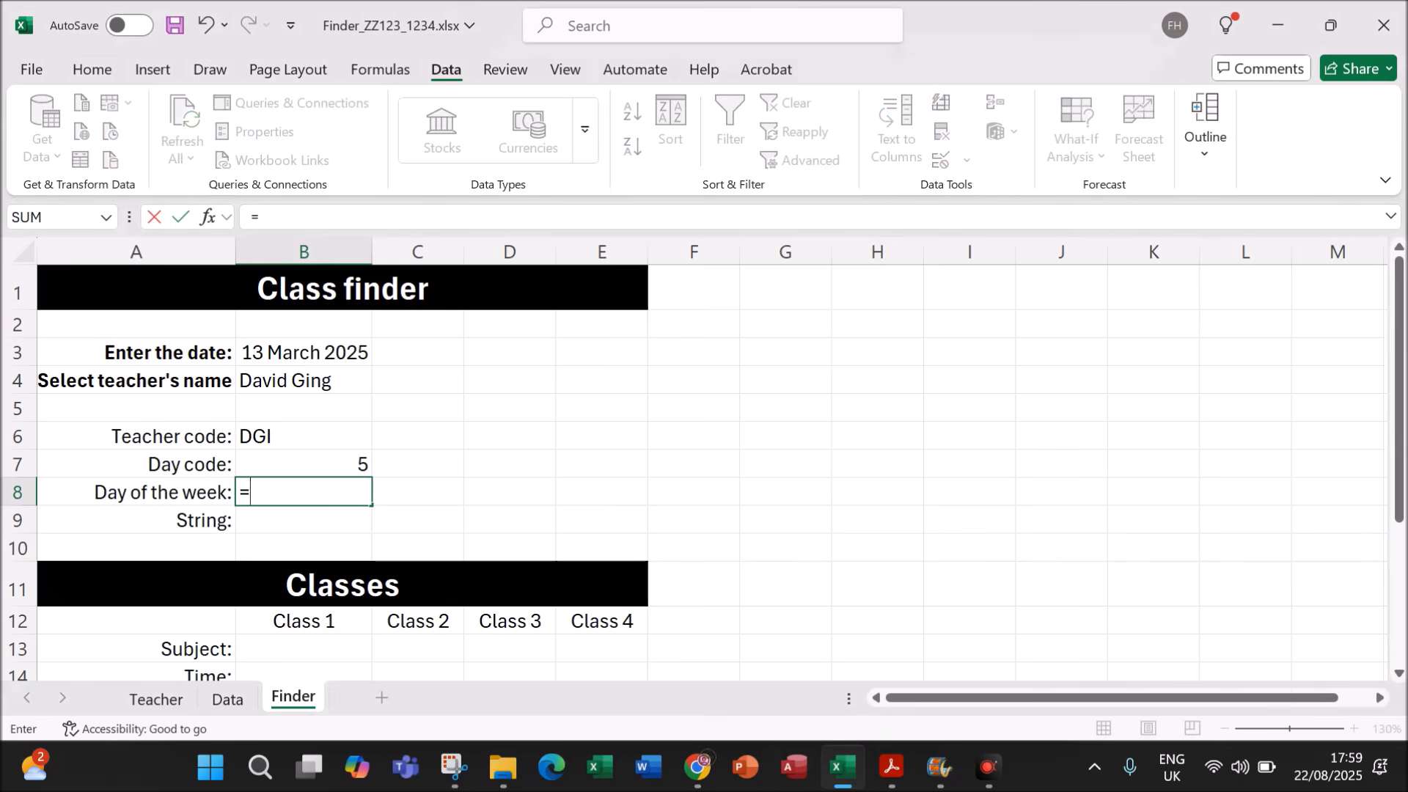
text(te)
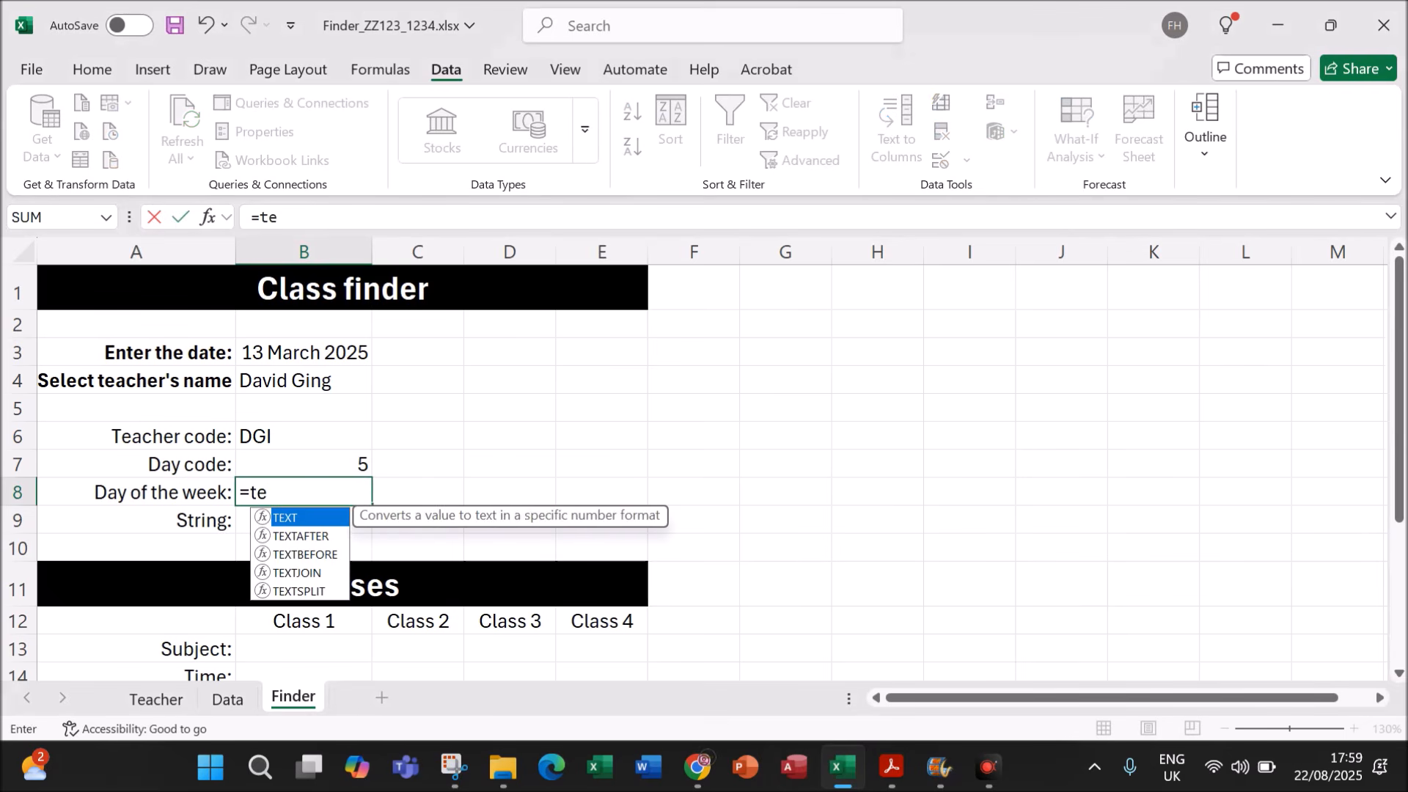
text(xt()
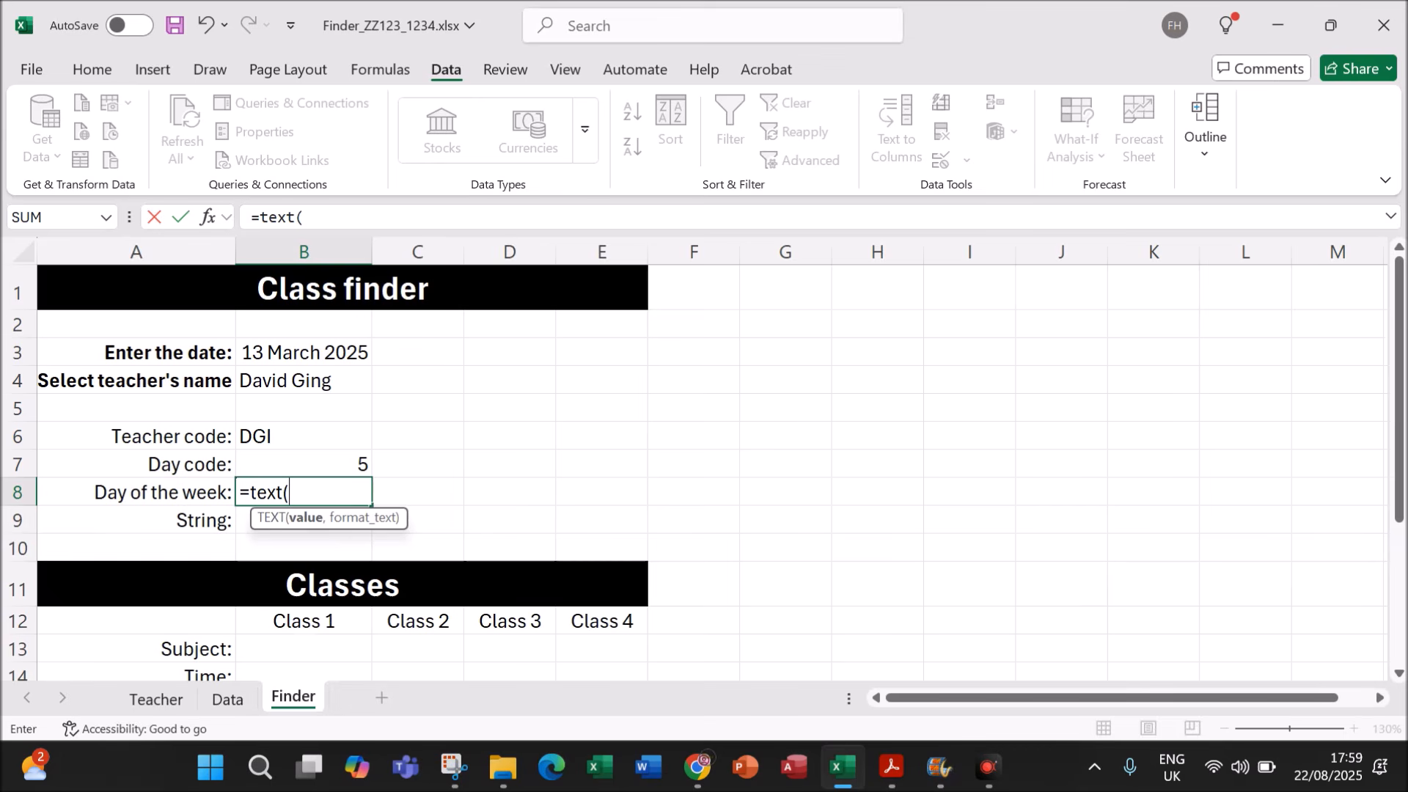
click(209, 216)
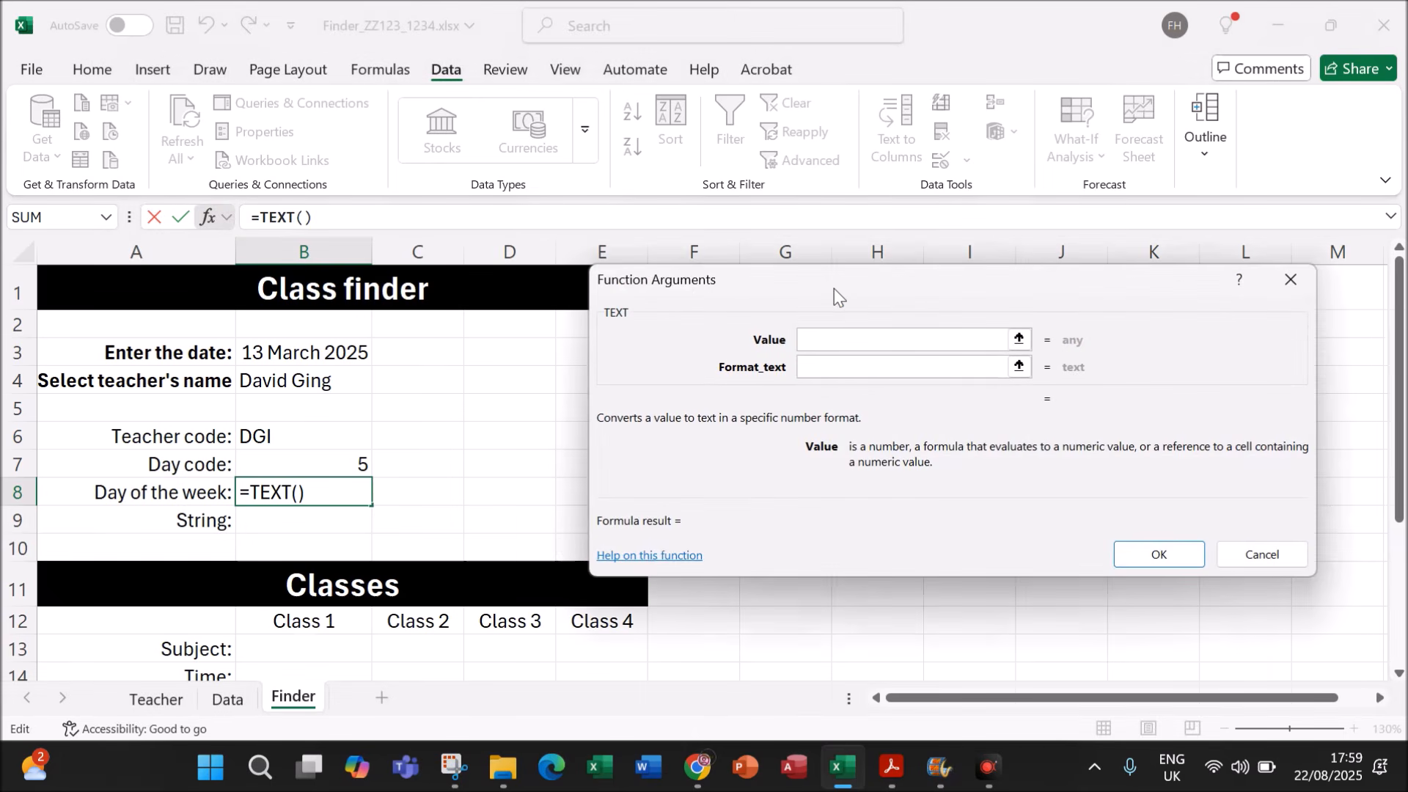
click(333, 352)
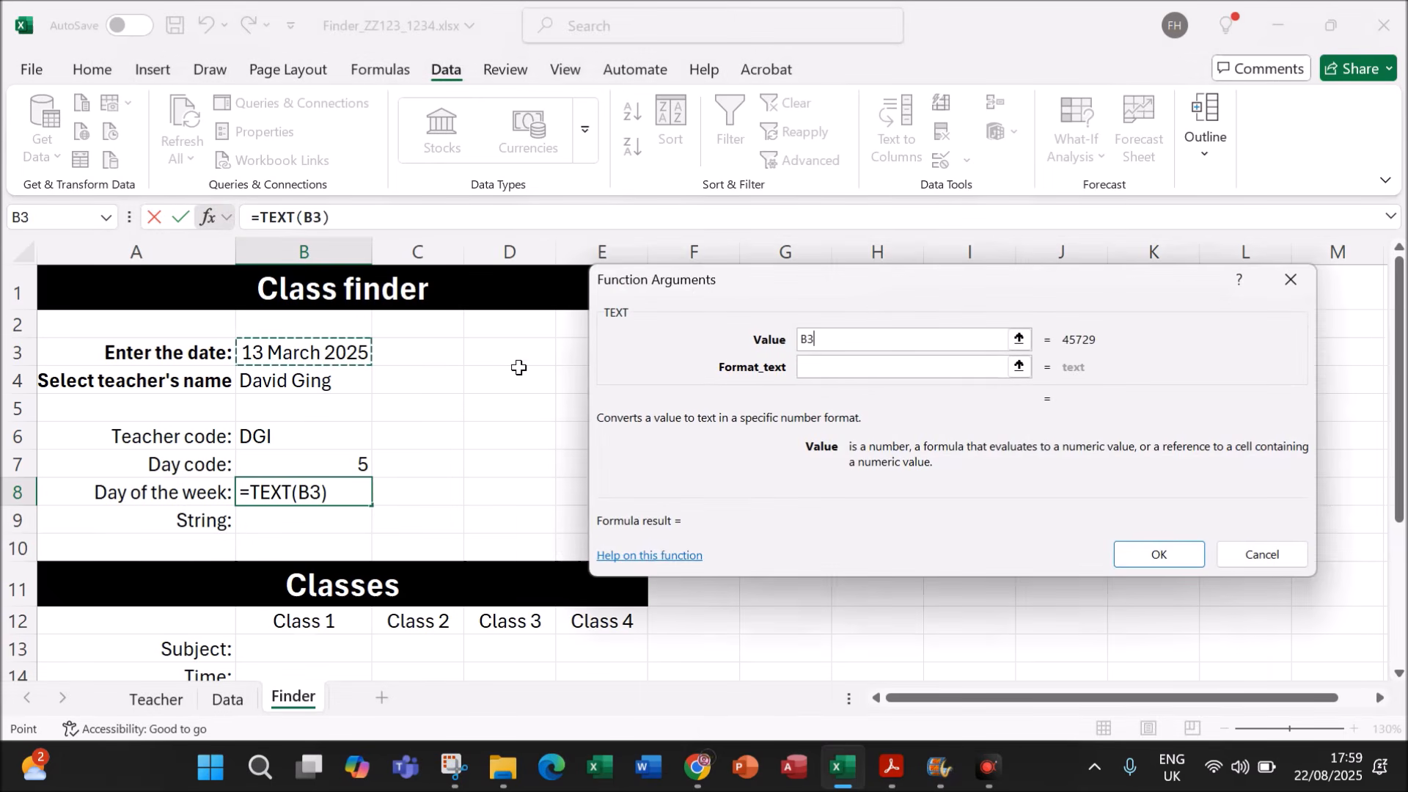
click(809, 368)
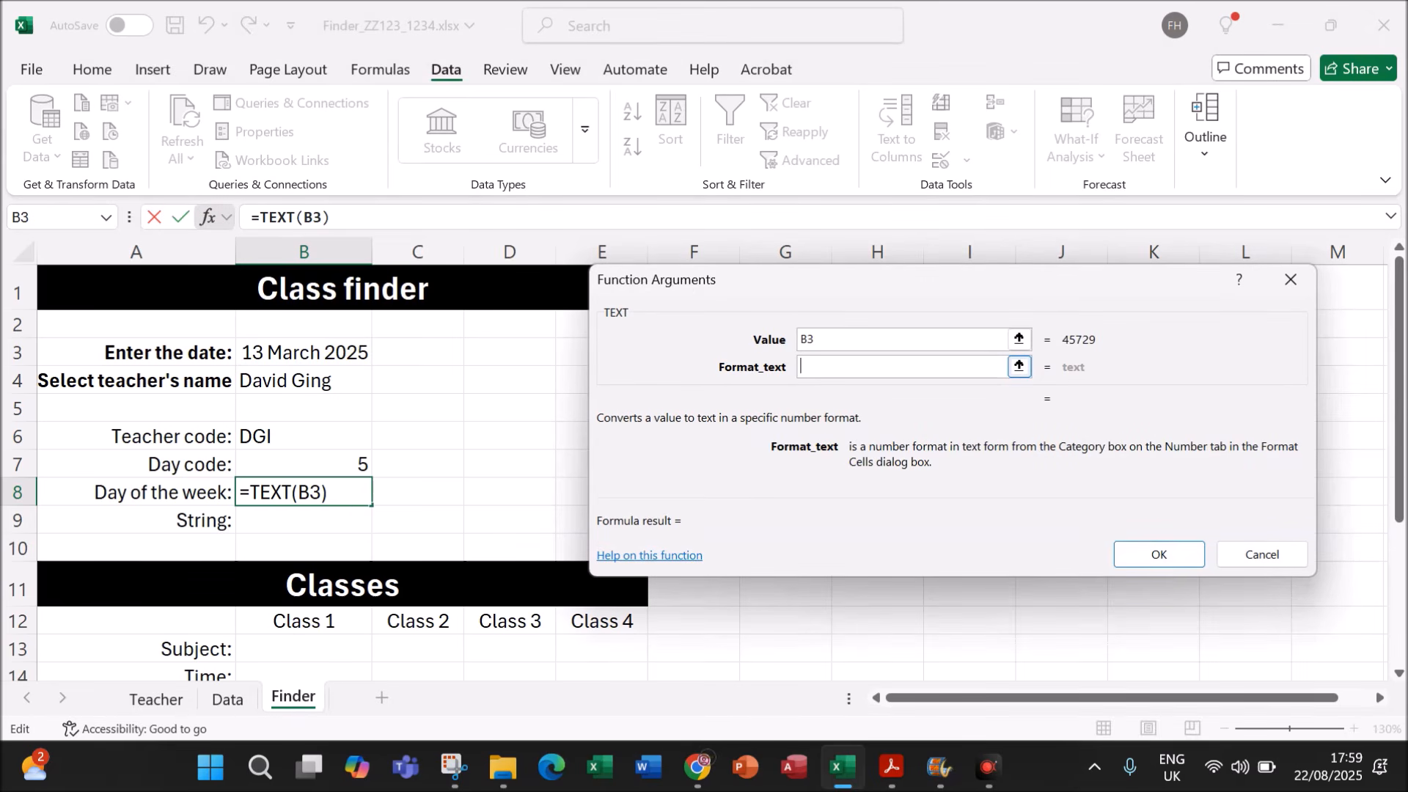
text(@dd)
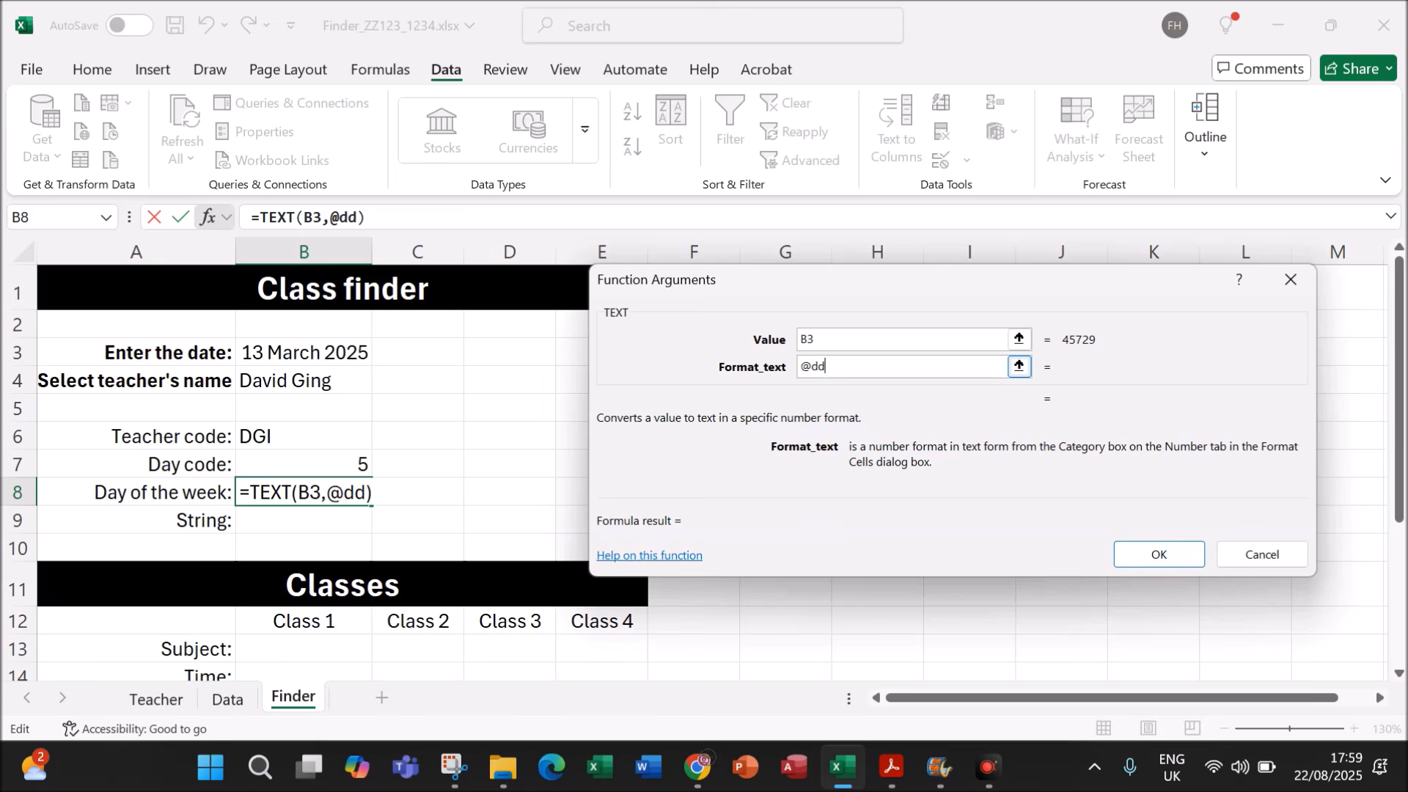
key(BackSpace)
key(BackSpace)
key(BackSpace)
text(")
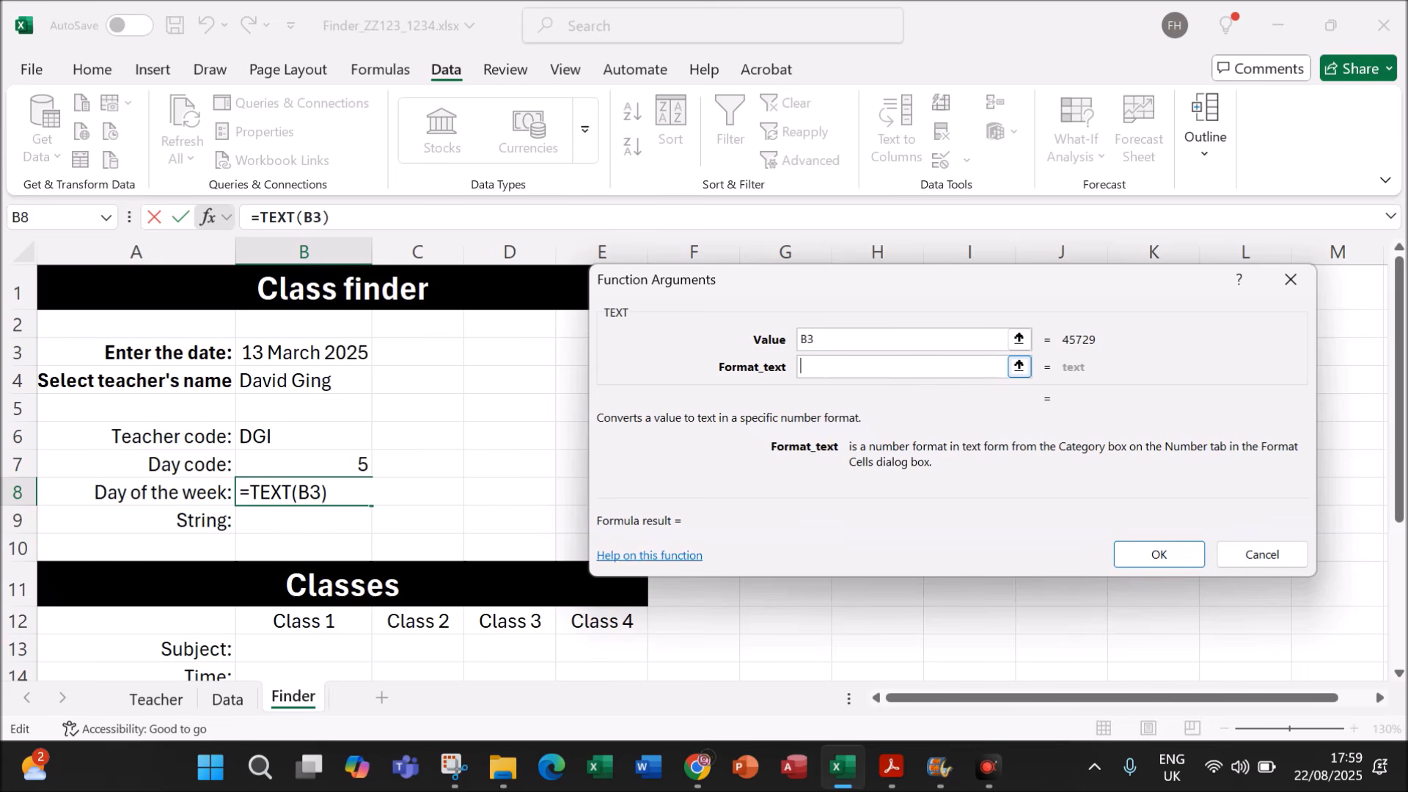
text("dddd)
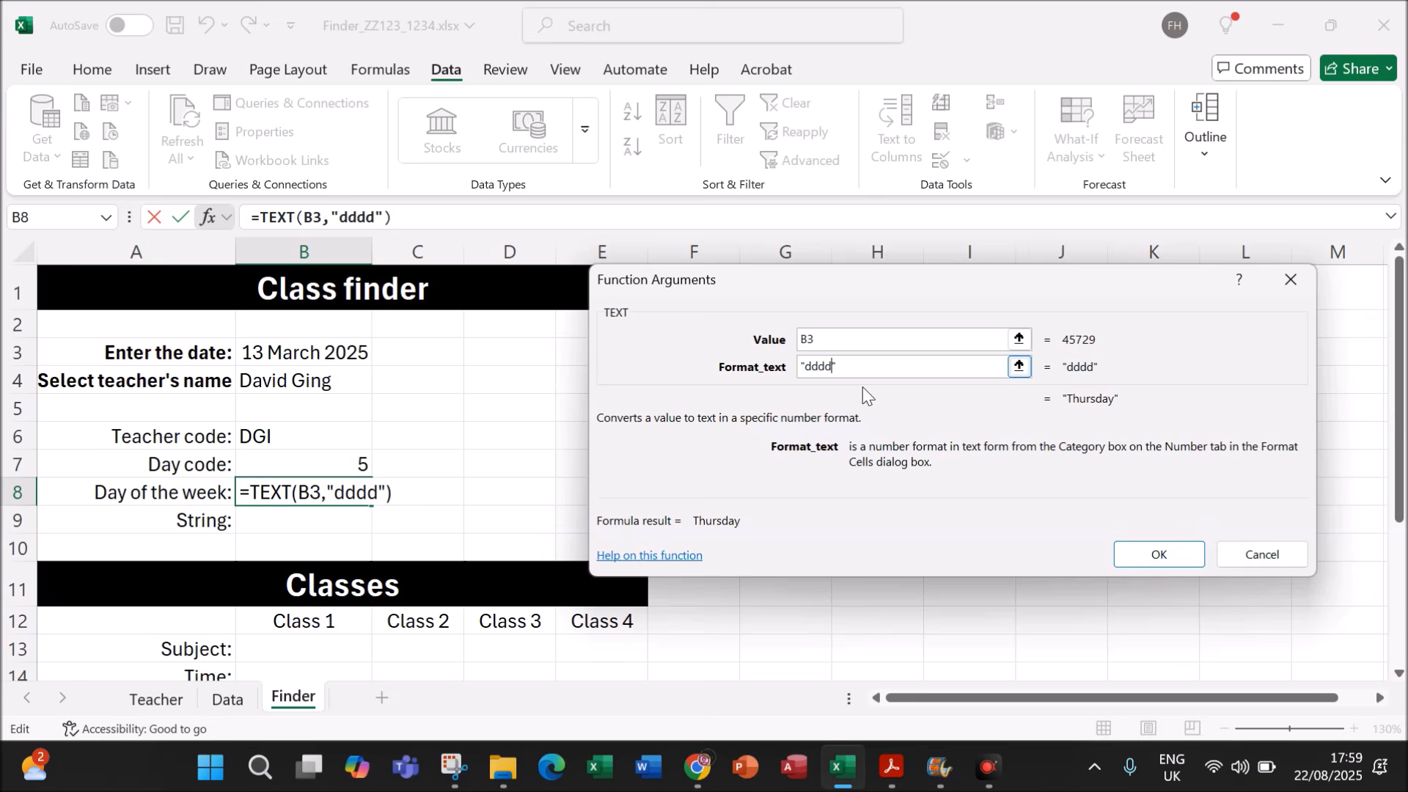
click(1159, 555)
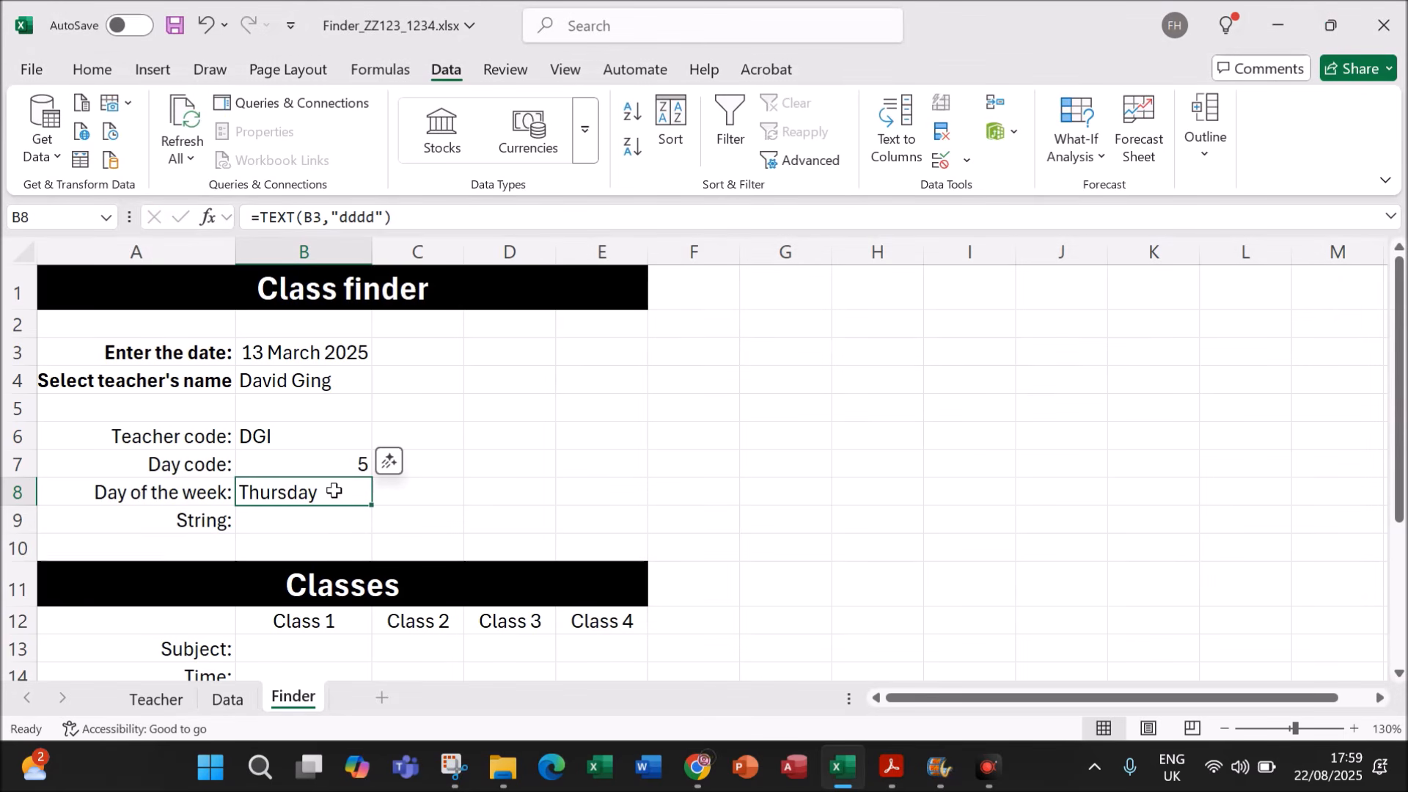
Step: Read the INDEX and MATCH requirement for cell B9 in question 7 of the Acrobat question paper, and return to Excel
click(892, 767)
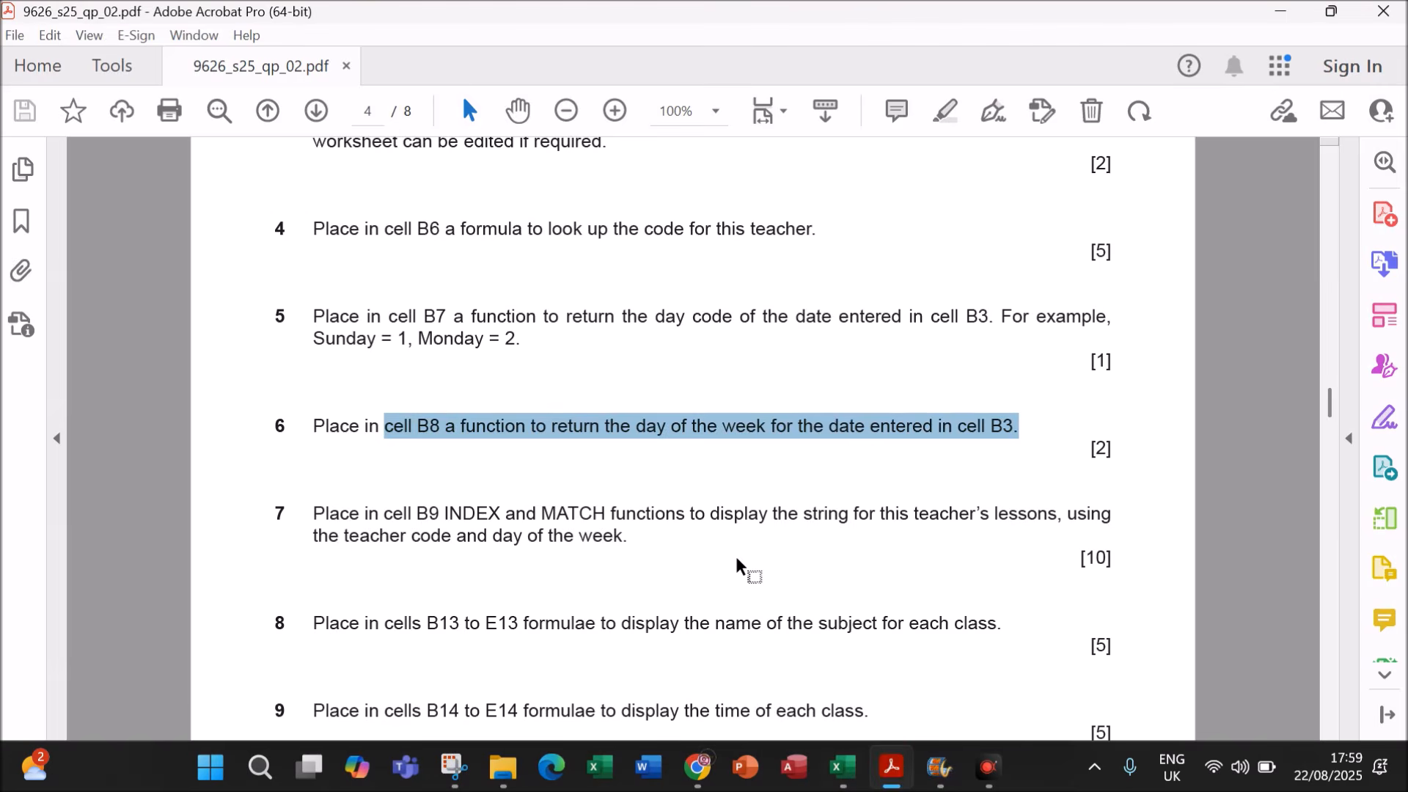
scroll(739, 565, down, 3)
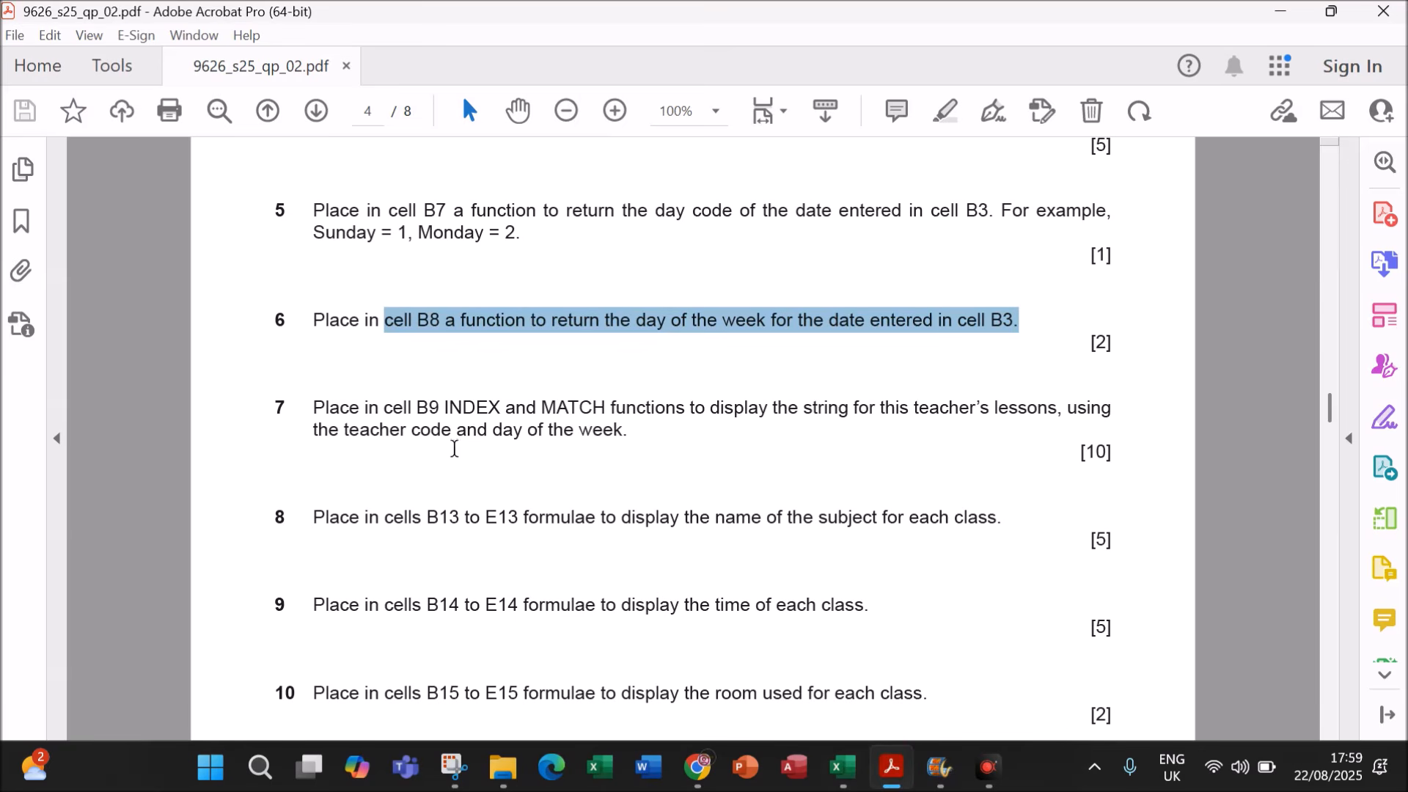
drag(421, 409, 635, 436)
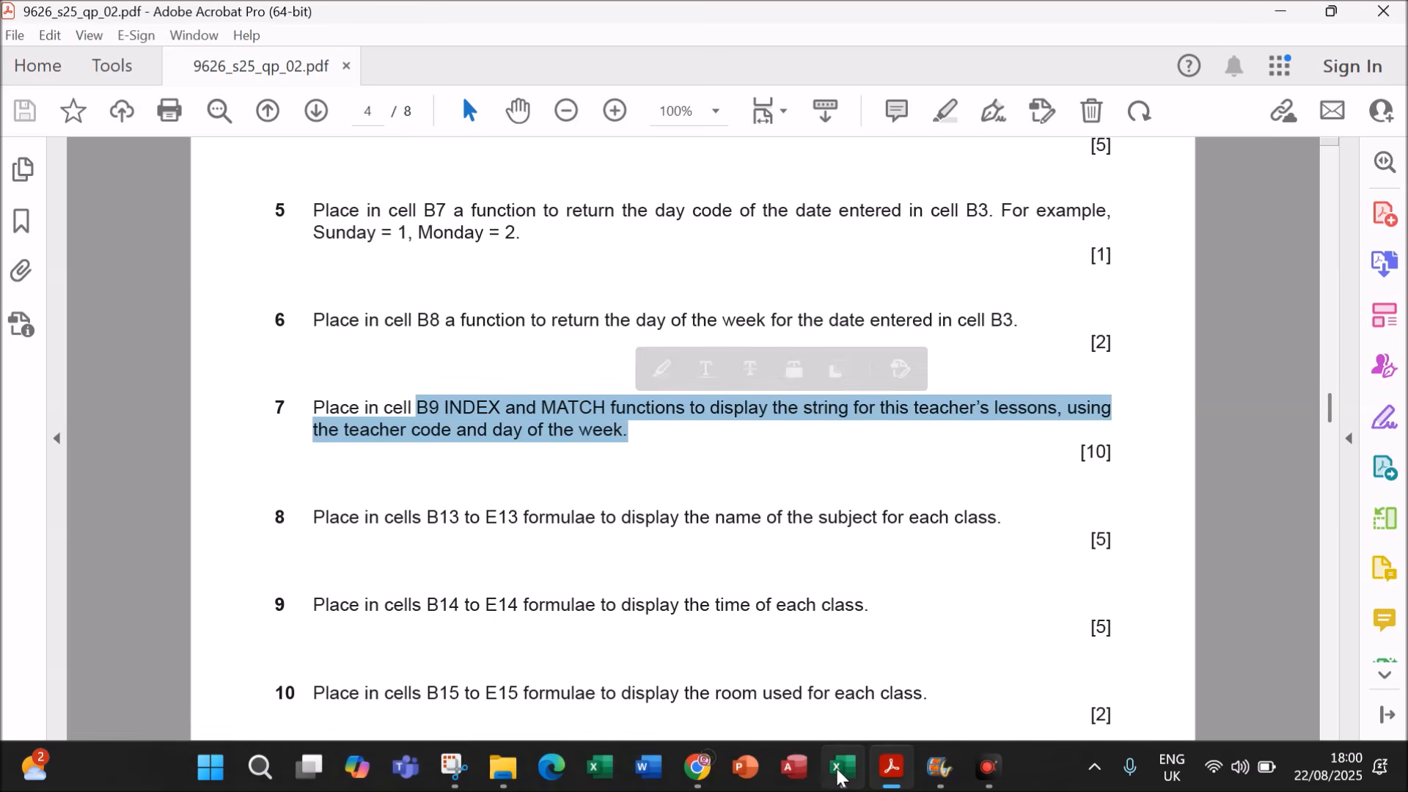
click(842, 766)
Step: Check the teacher code in B6 and the day of the week in B8, and select cell B9 on the Finder sheet
scroll(361, 451, down, 2)
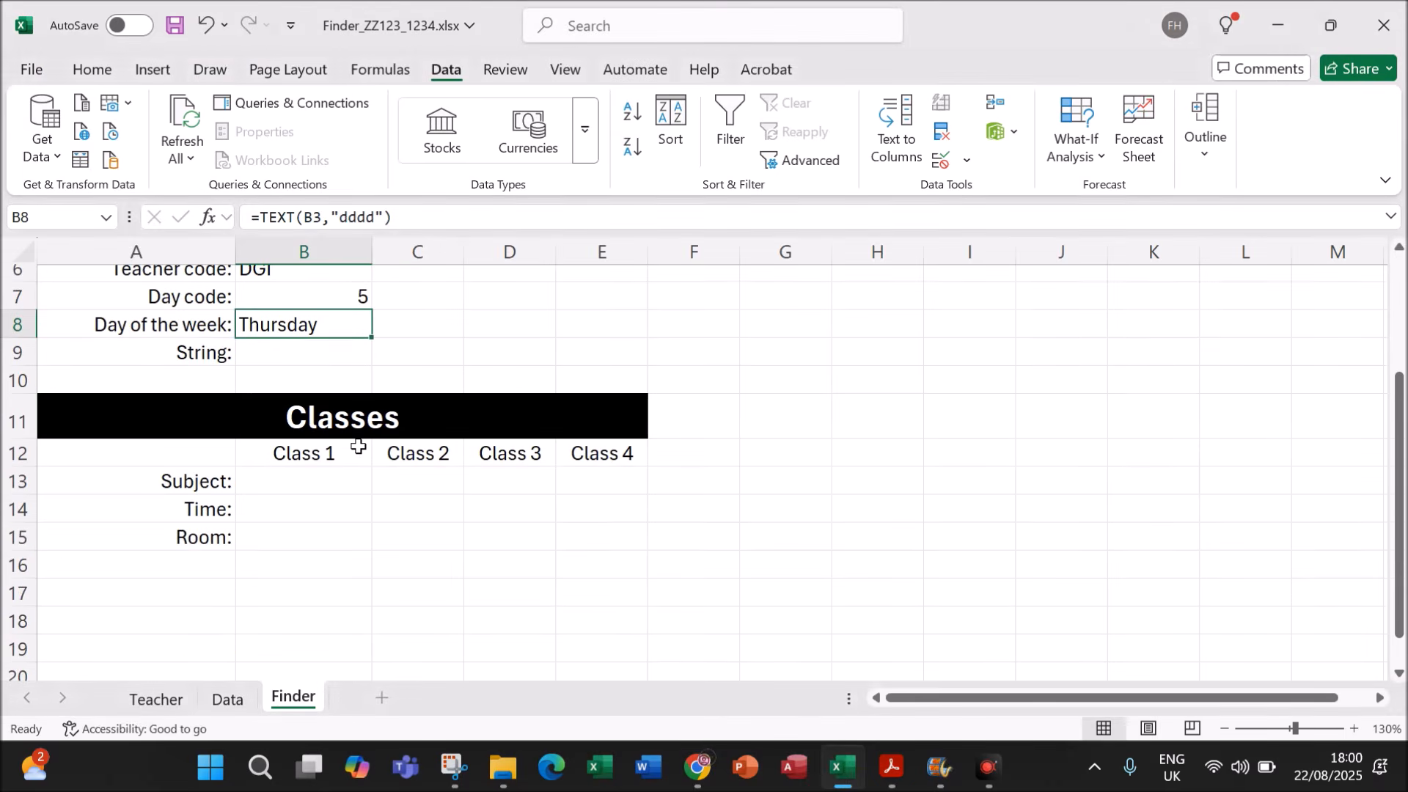
scroll(305, 382, up, 1)
click(293, 350)
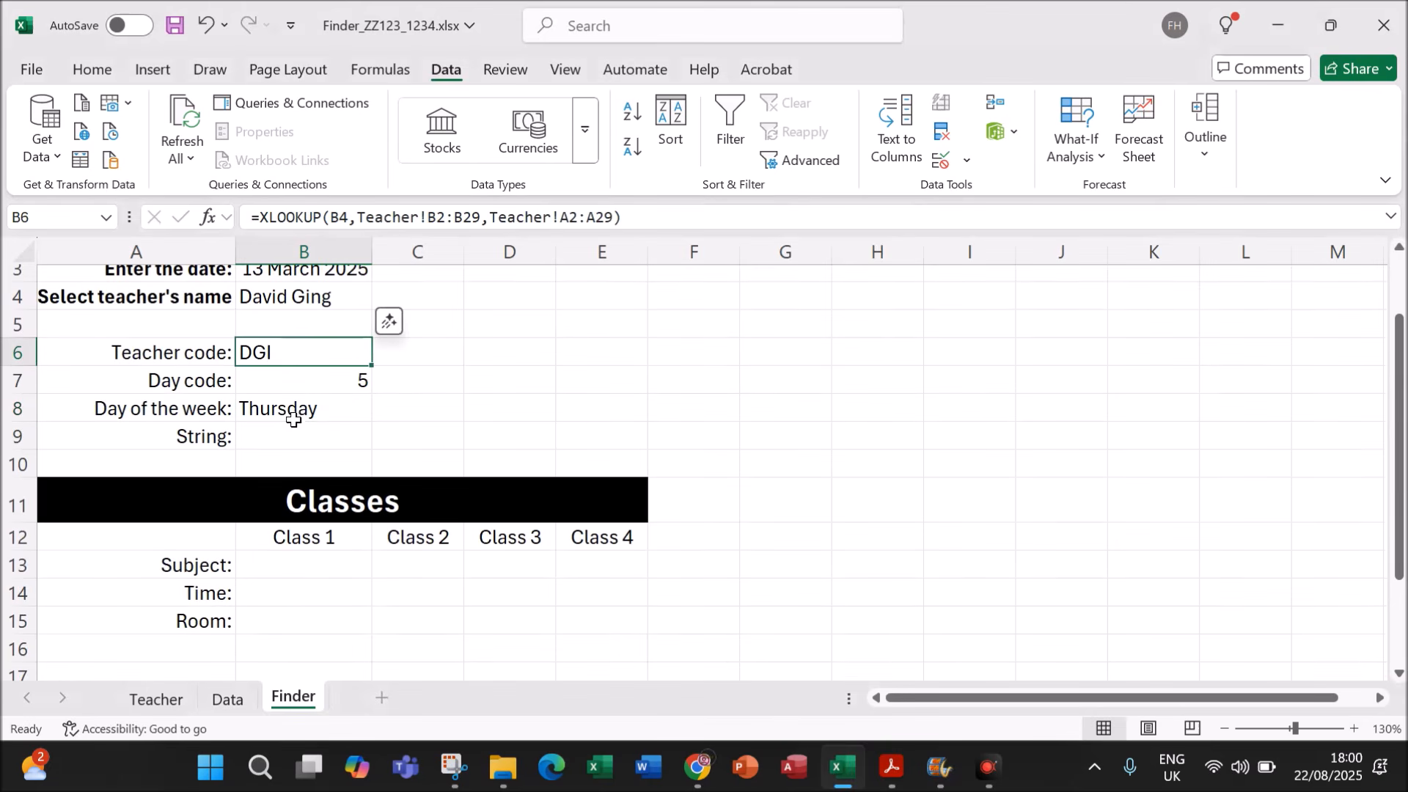
click(296, 405)
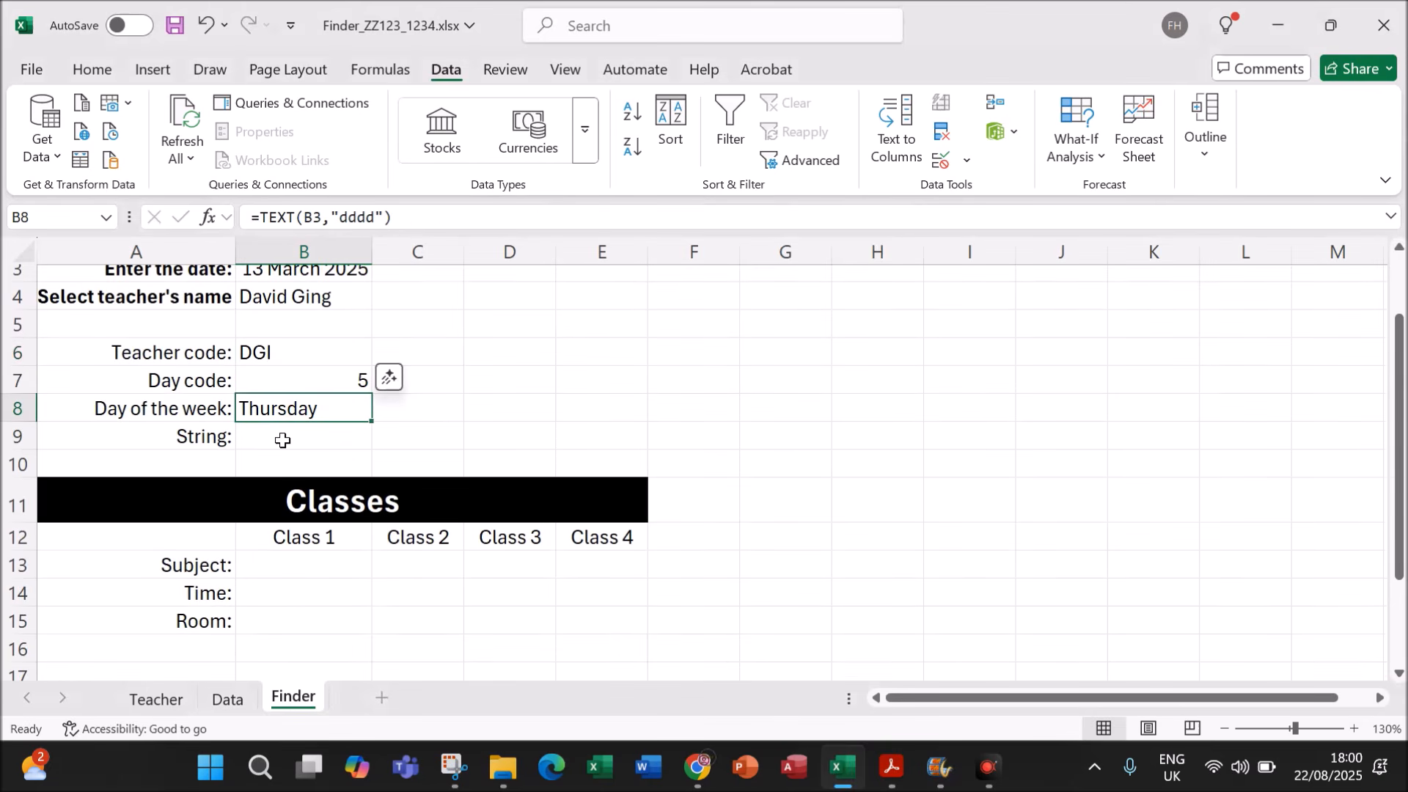
click(282, 440)
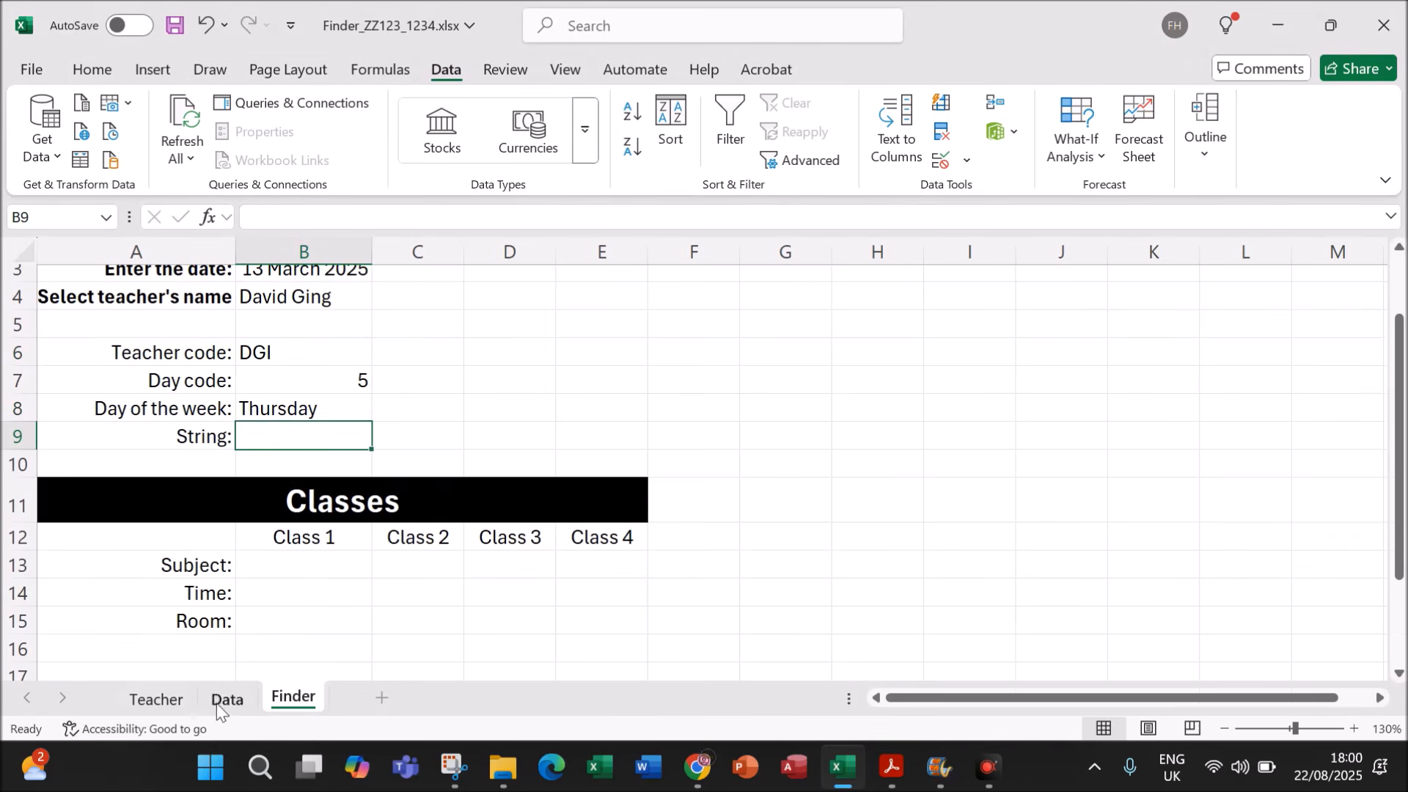
Step: Autofit all column widths on the Data sheet so the class strings fit their cells
click(165, 700)
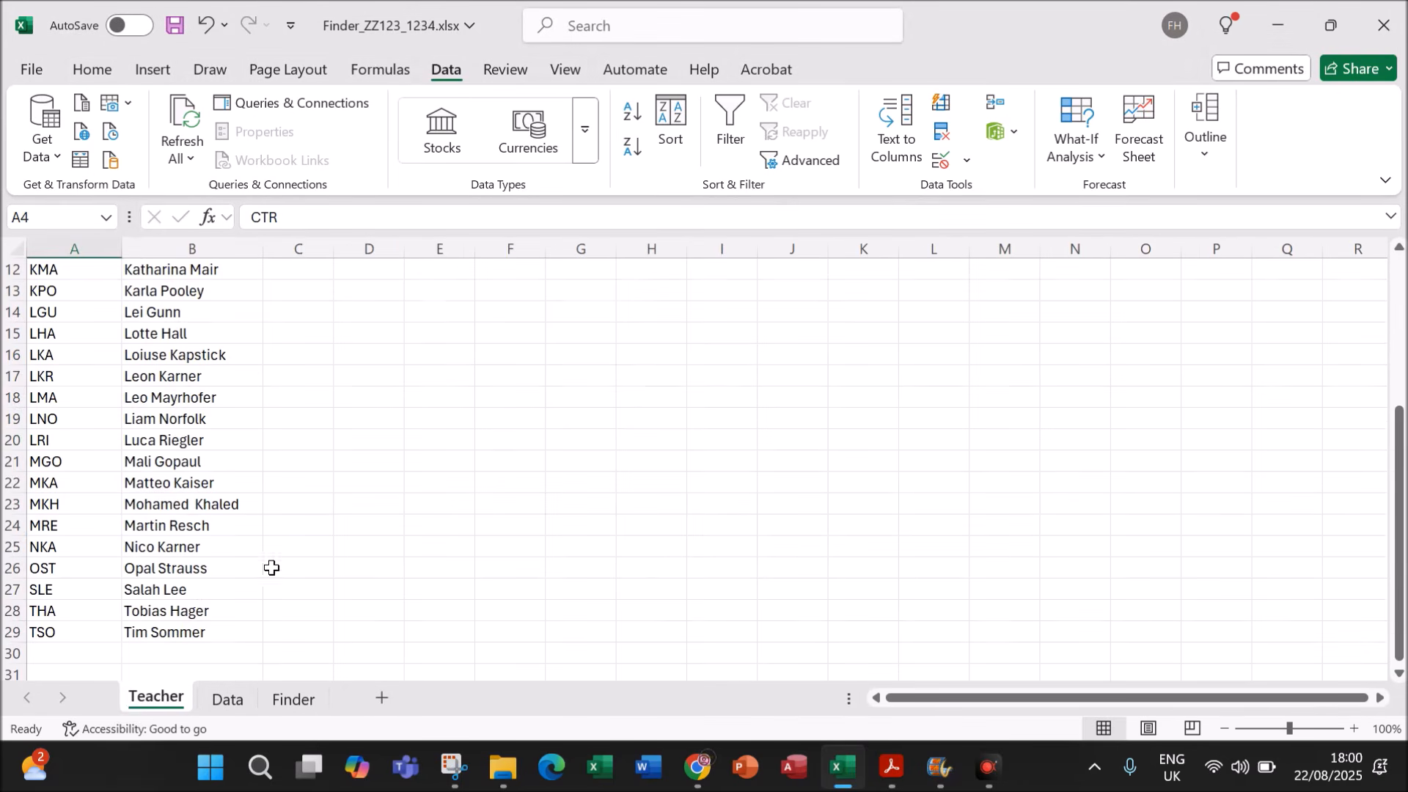
click(229, 707)
click(385, 438)
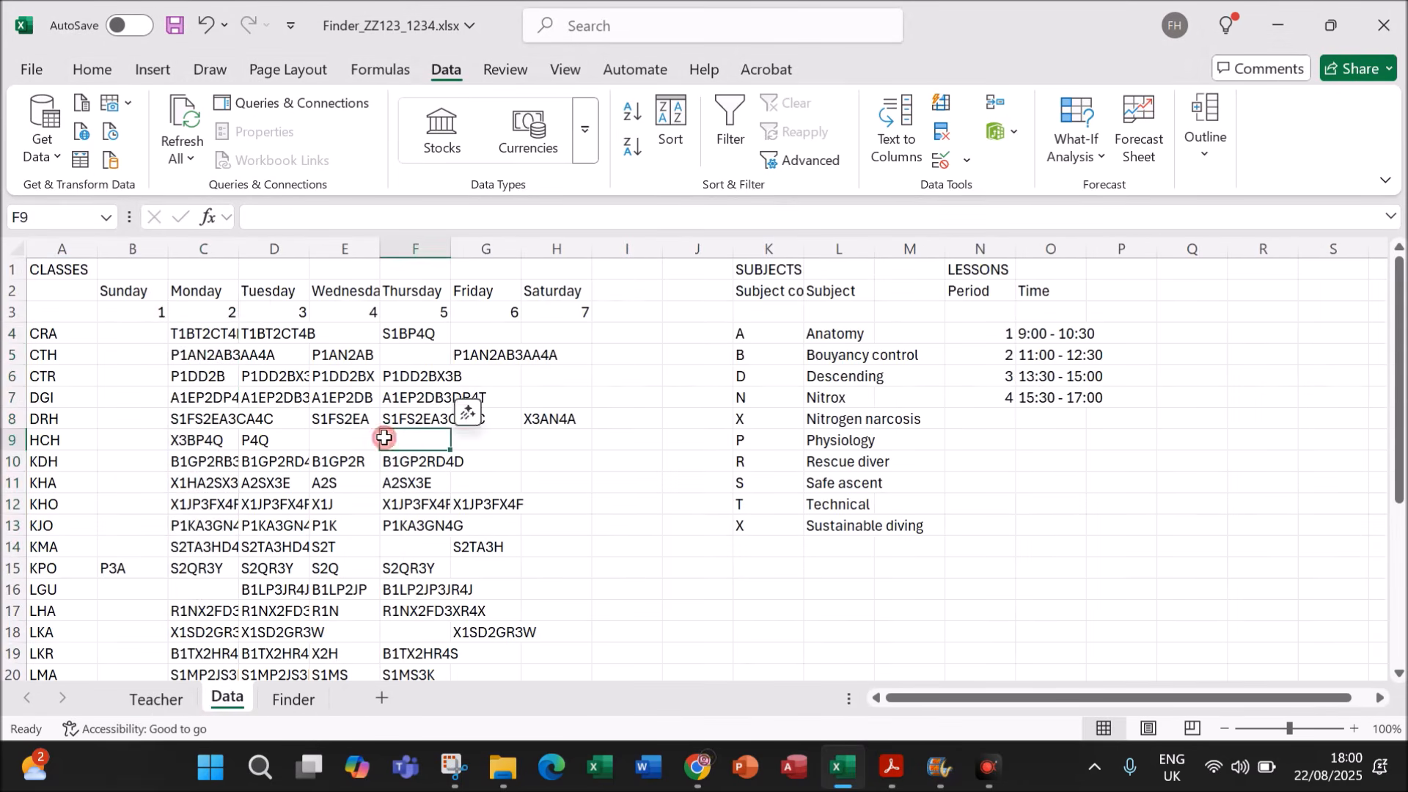
click(18, 251)
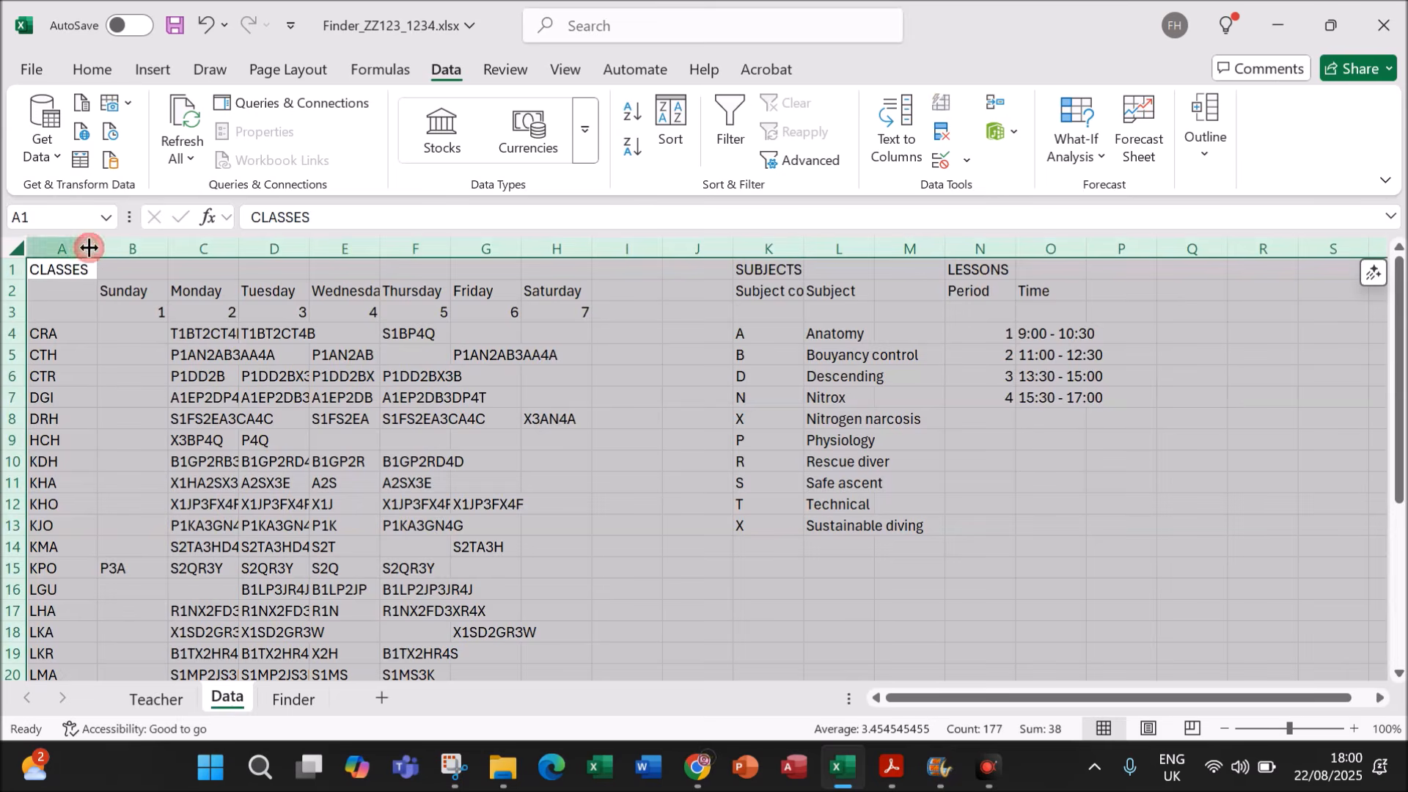
double_click(98, 248)
click(403, 483)
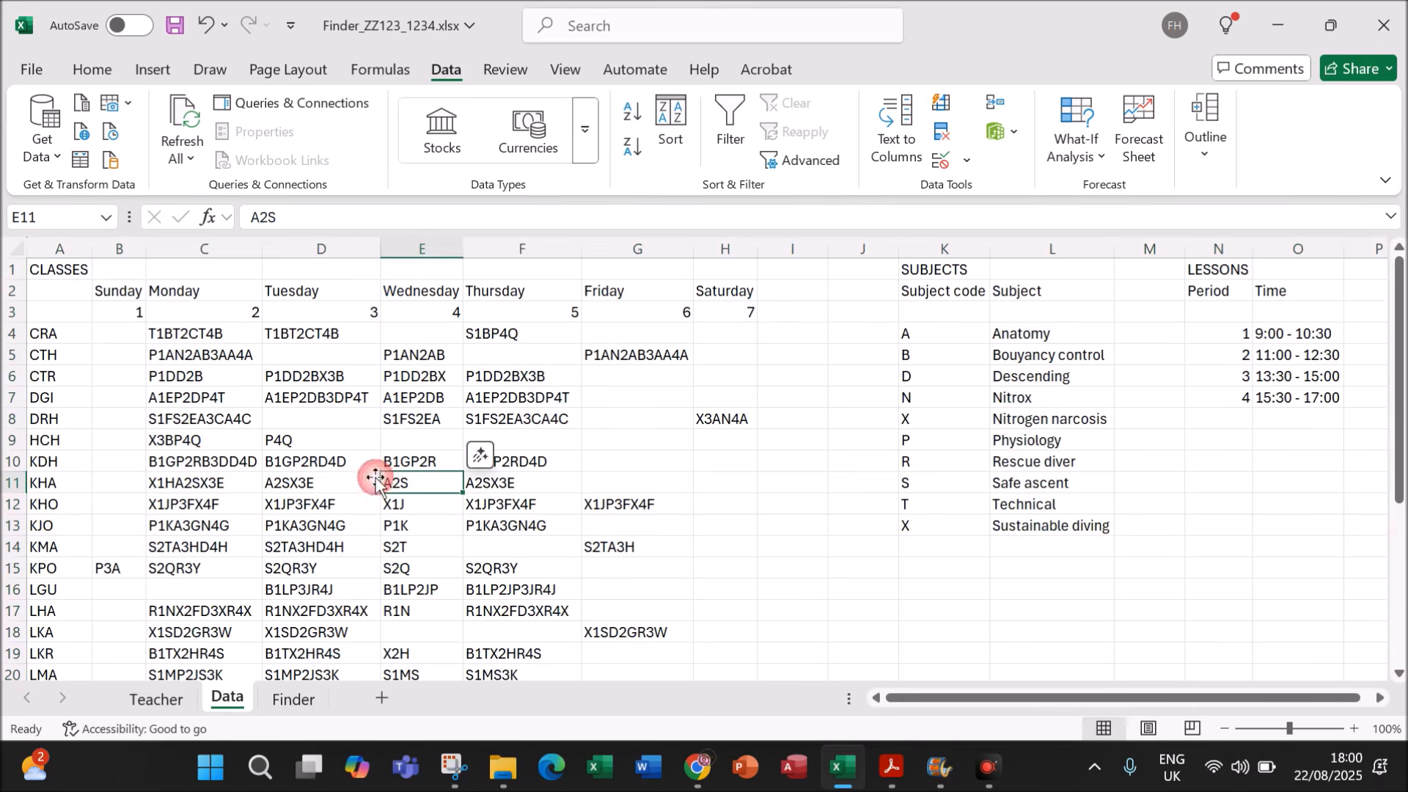
Step: Examine the Data sheet's teacher codes in column A, the day headings in B2:H2, and where row 7 meets the Thursday column
drag(47, 331, 47, 686)
scroll(73, 623, up, 3)
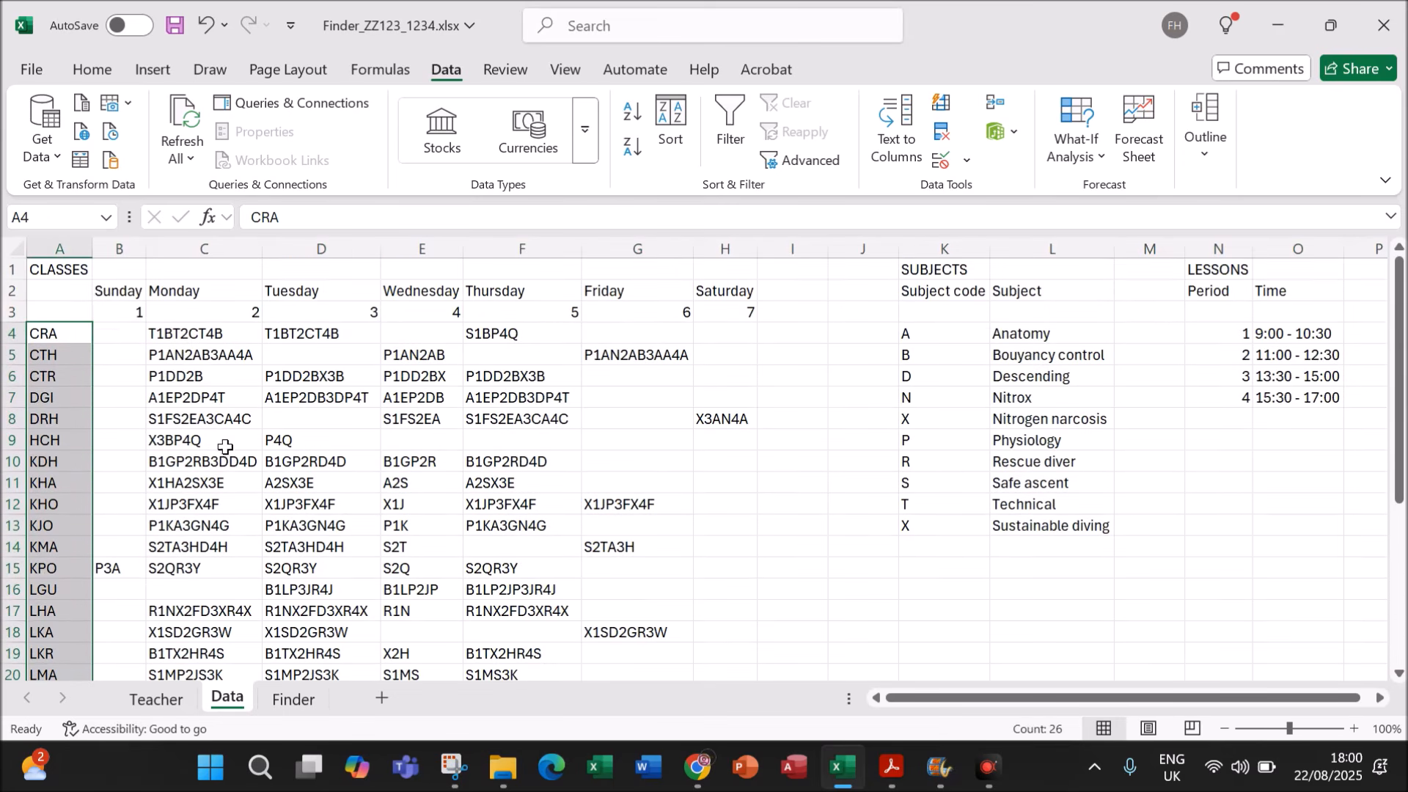
drag(128, 290, 721, 290)
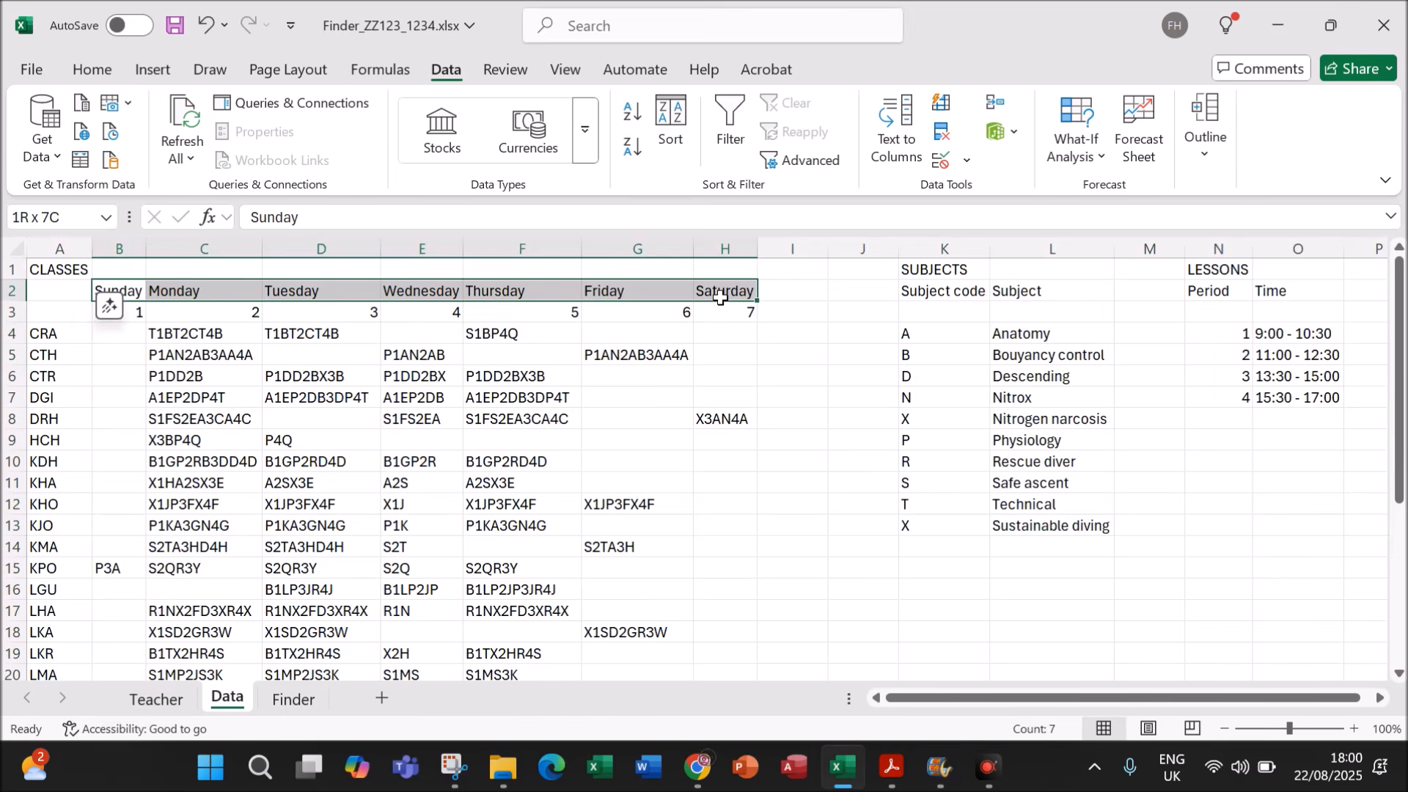
click(180, 396)
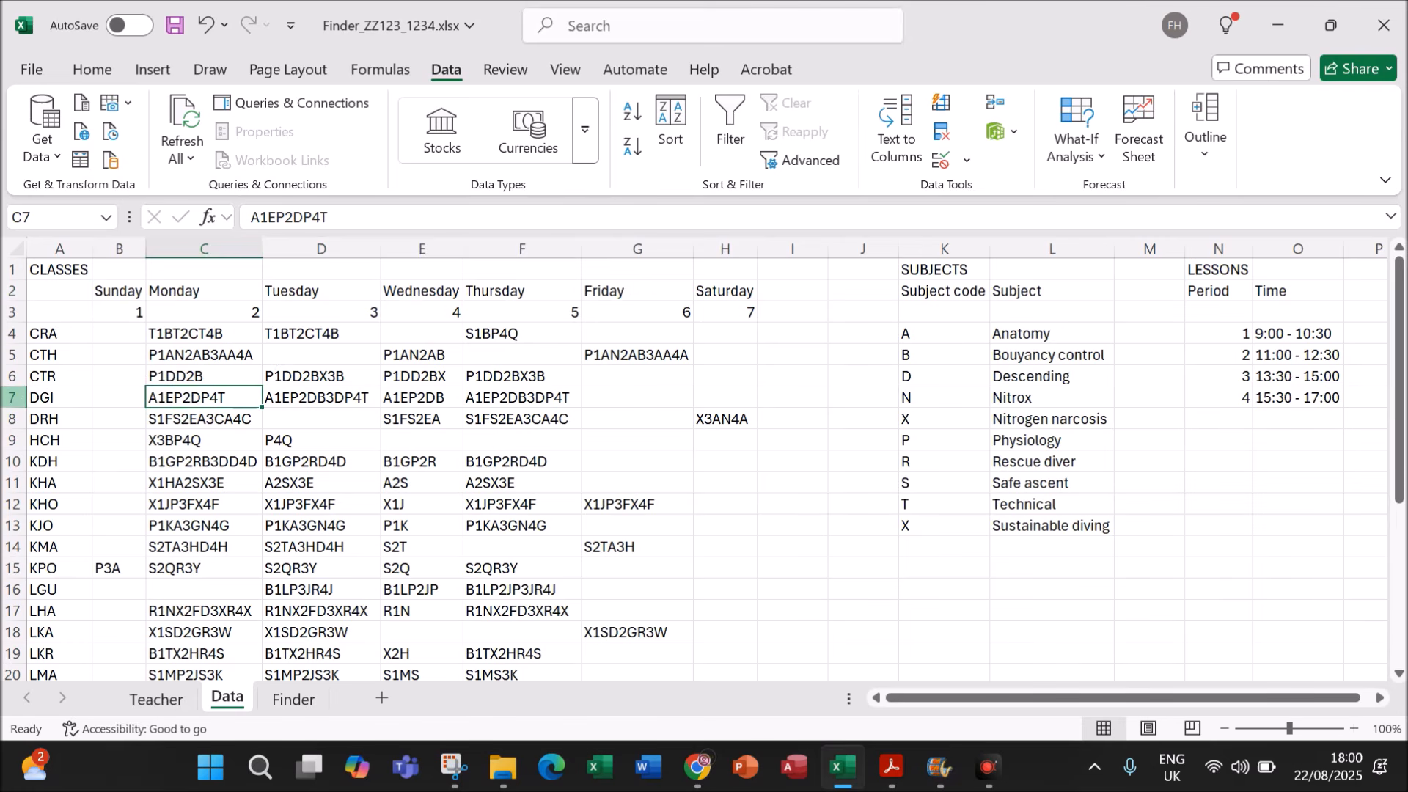
click(7, 396)
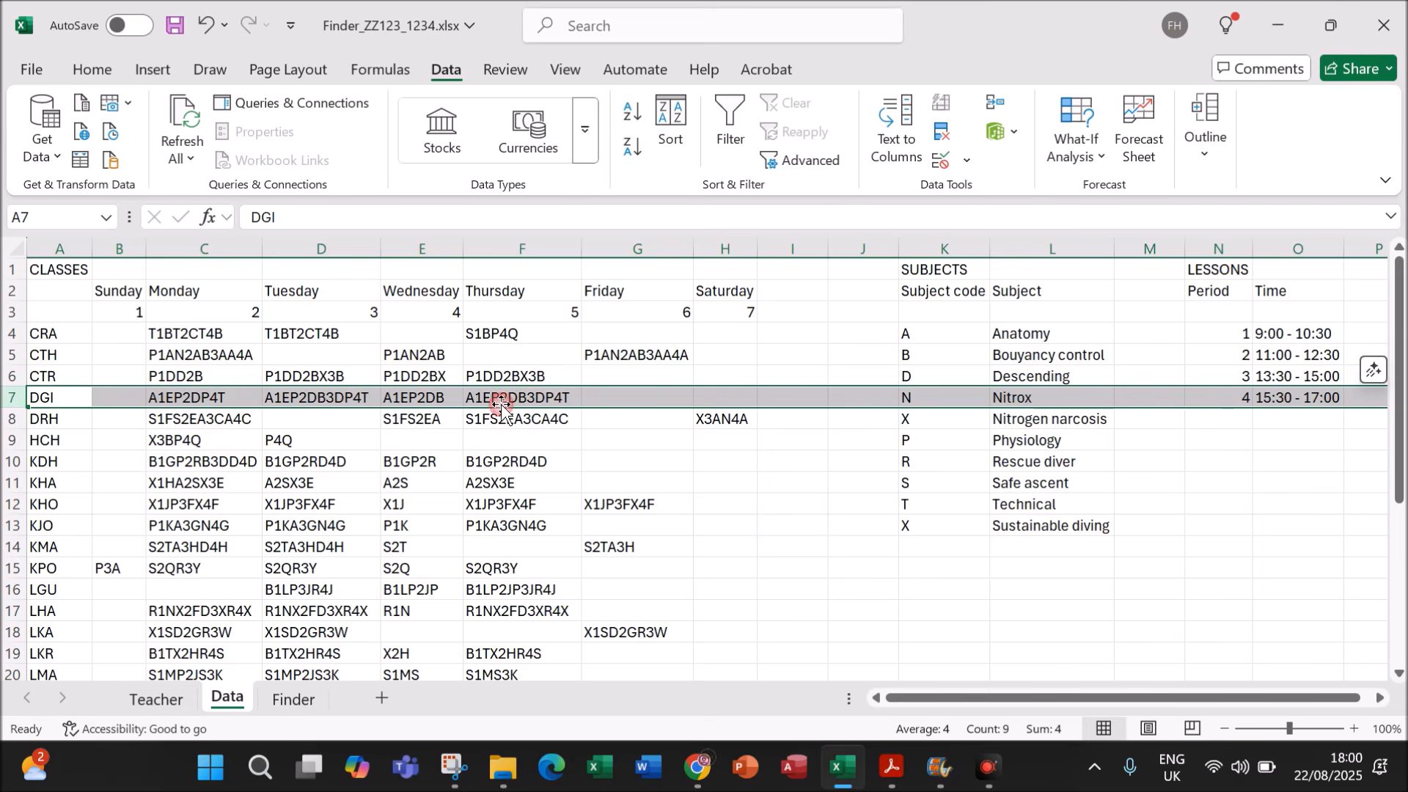
click(495, 396)
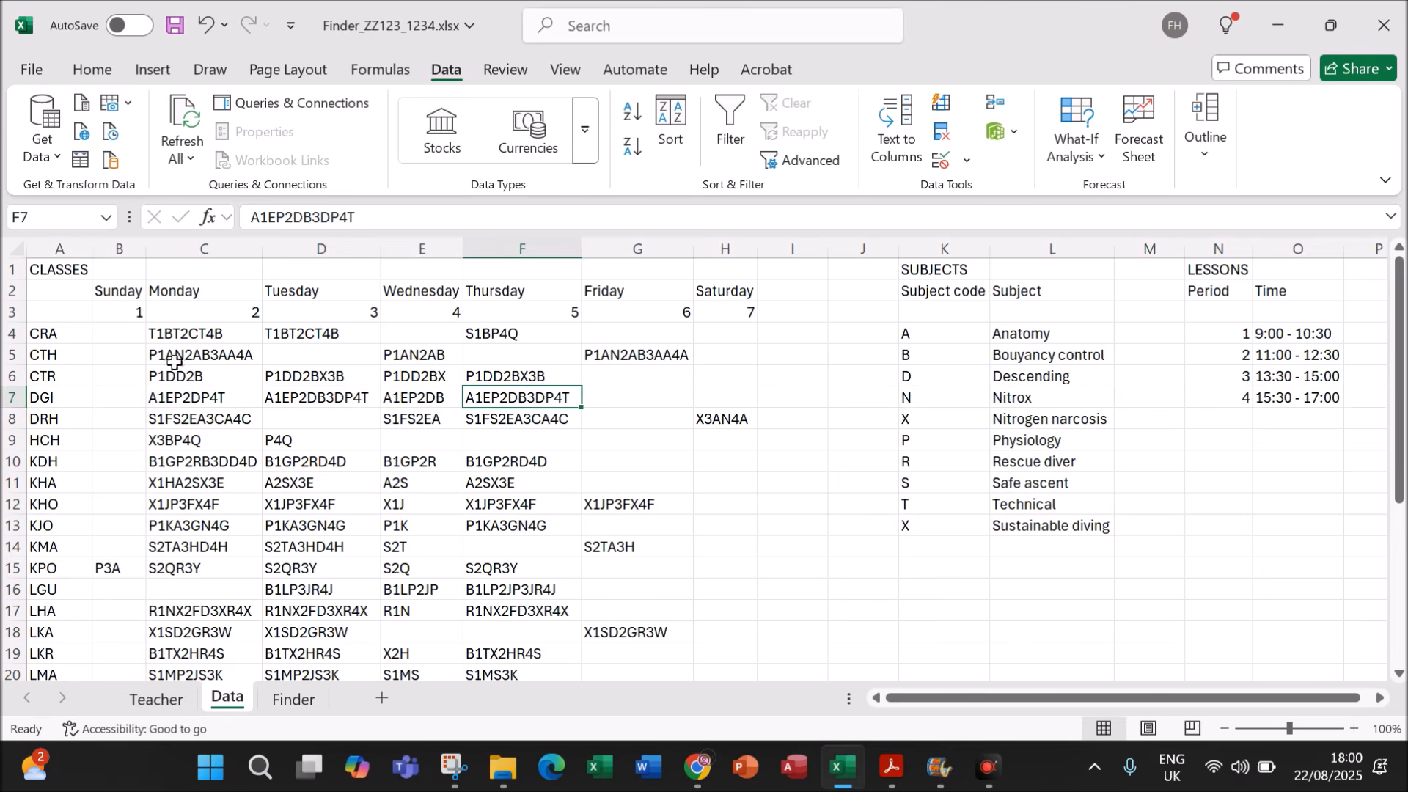
click(13, 397)
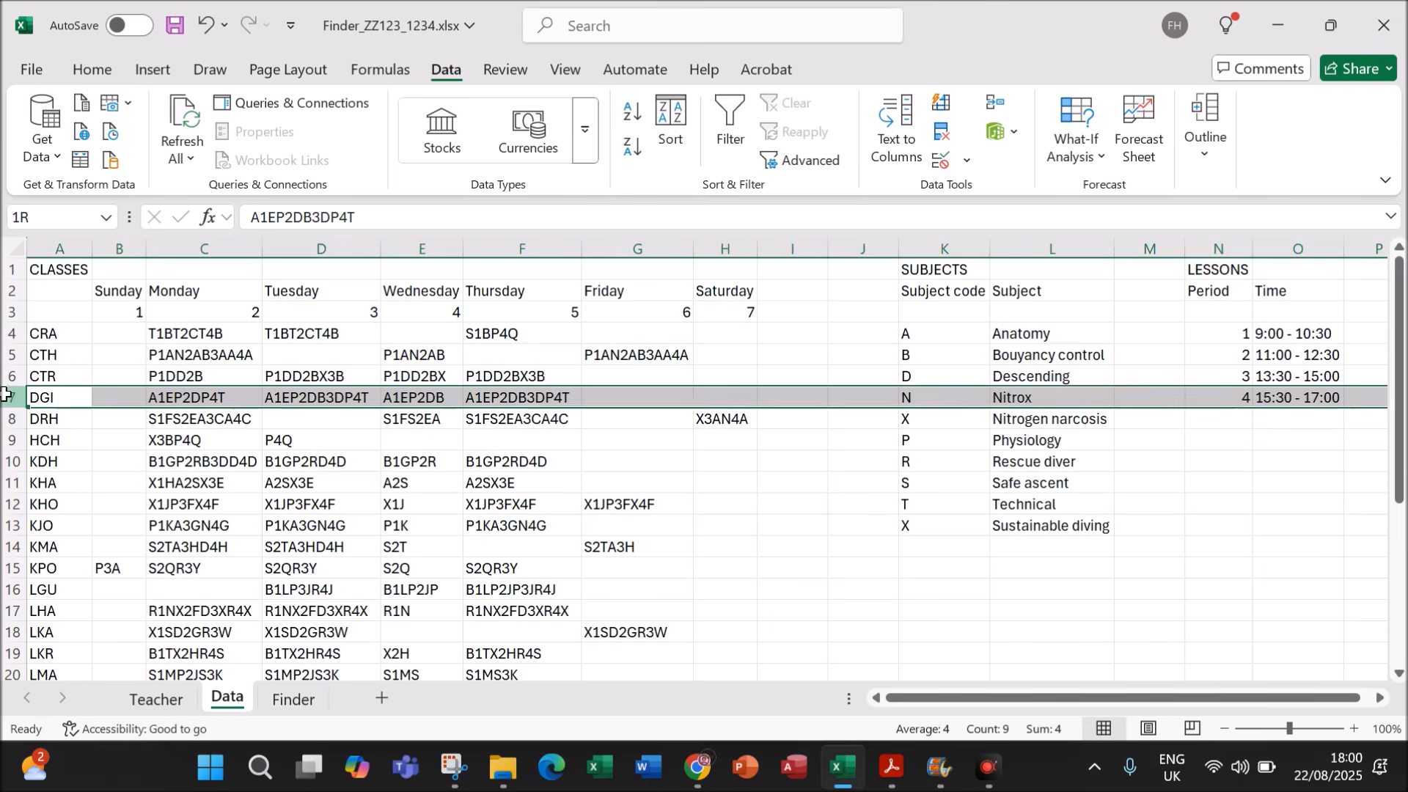
click(537, 243)
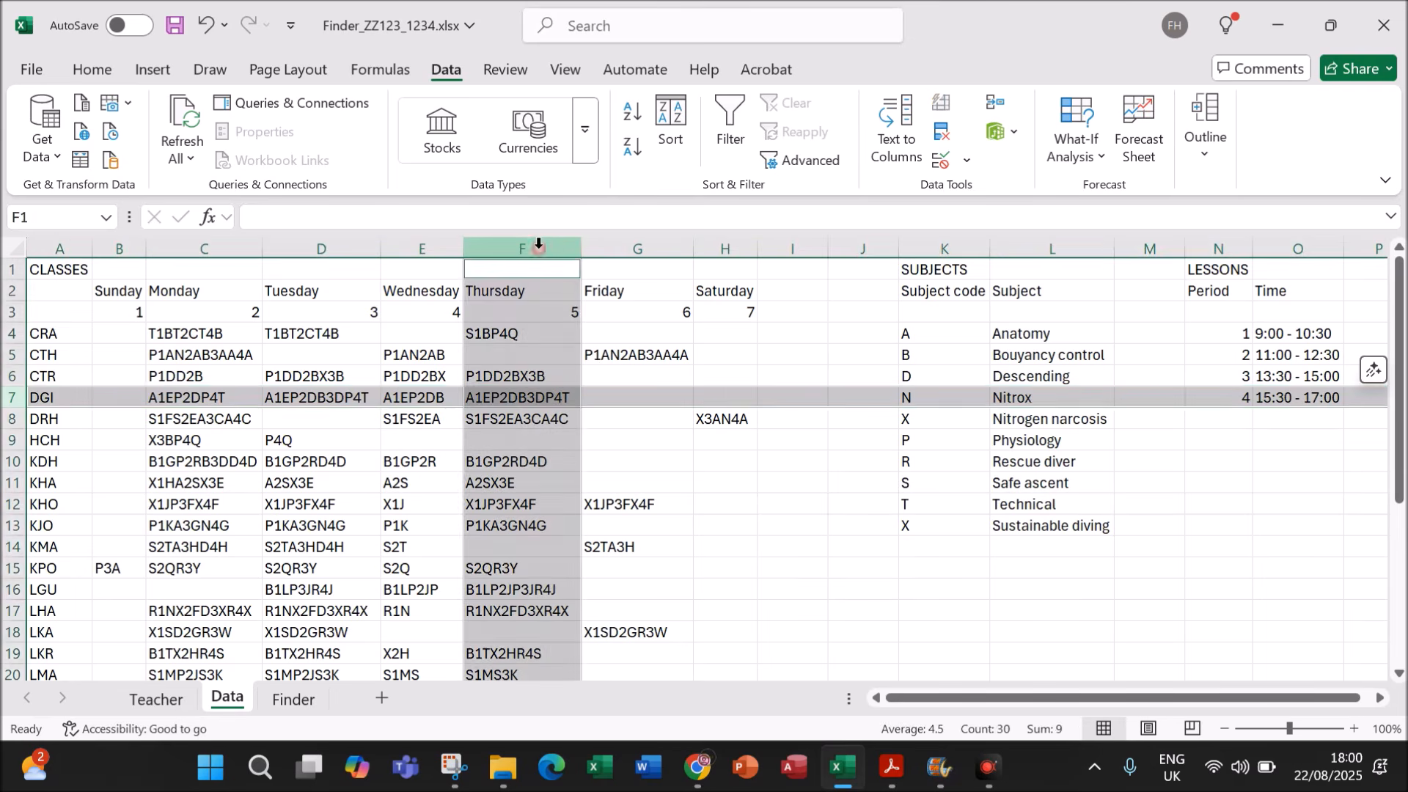
click(588, 483)
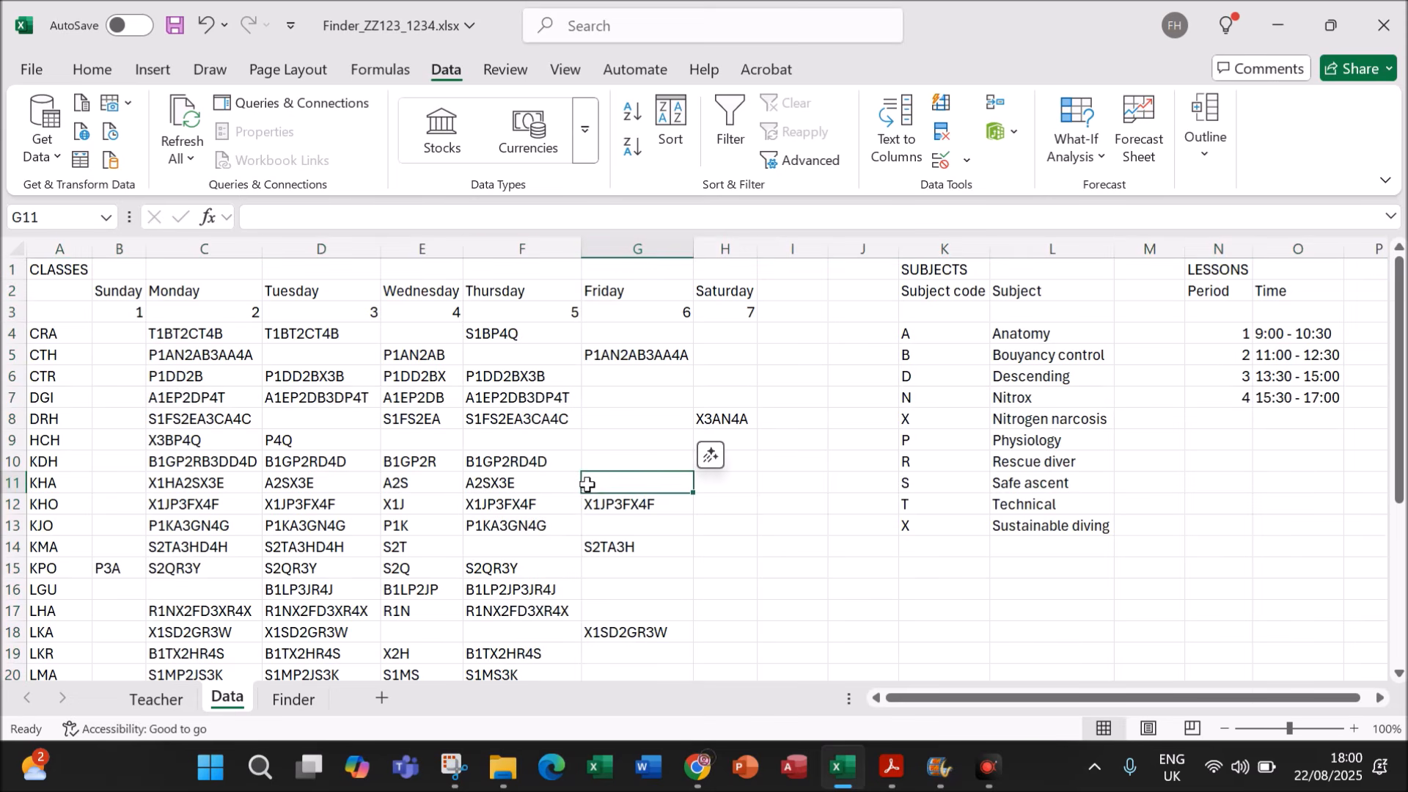
Step: Start an INDEX formula in cell B9 of the Finder sheet with the array,row_num,column_num arguments, and set its array to Data!B4:H31
click(294, 700)
text(=index)
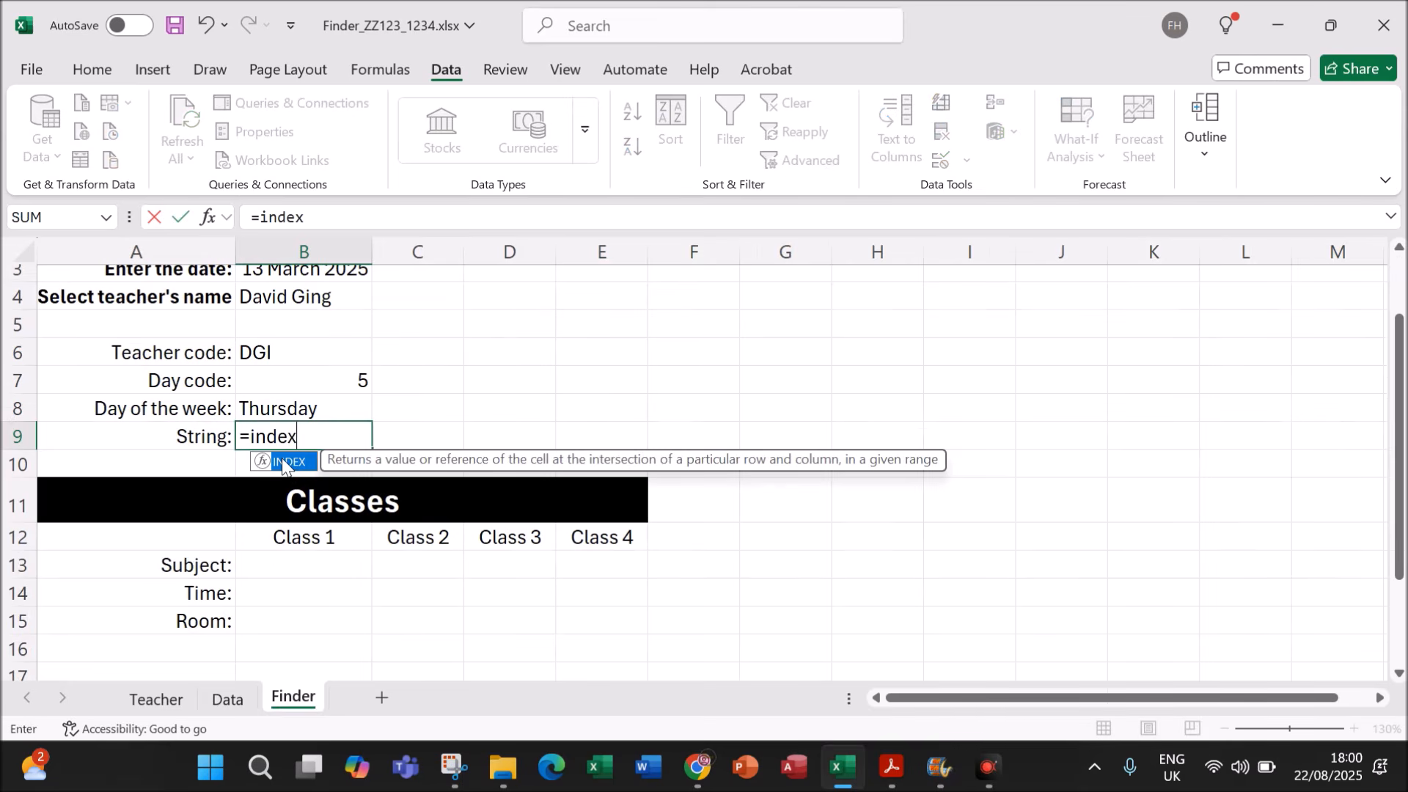
text(()
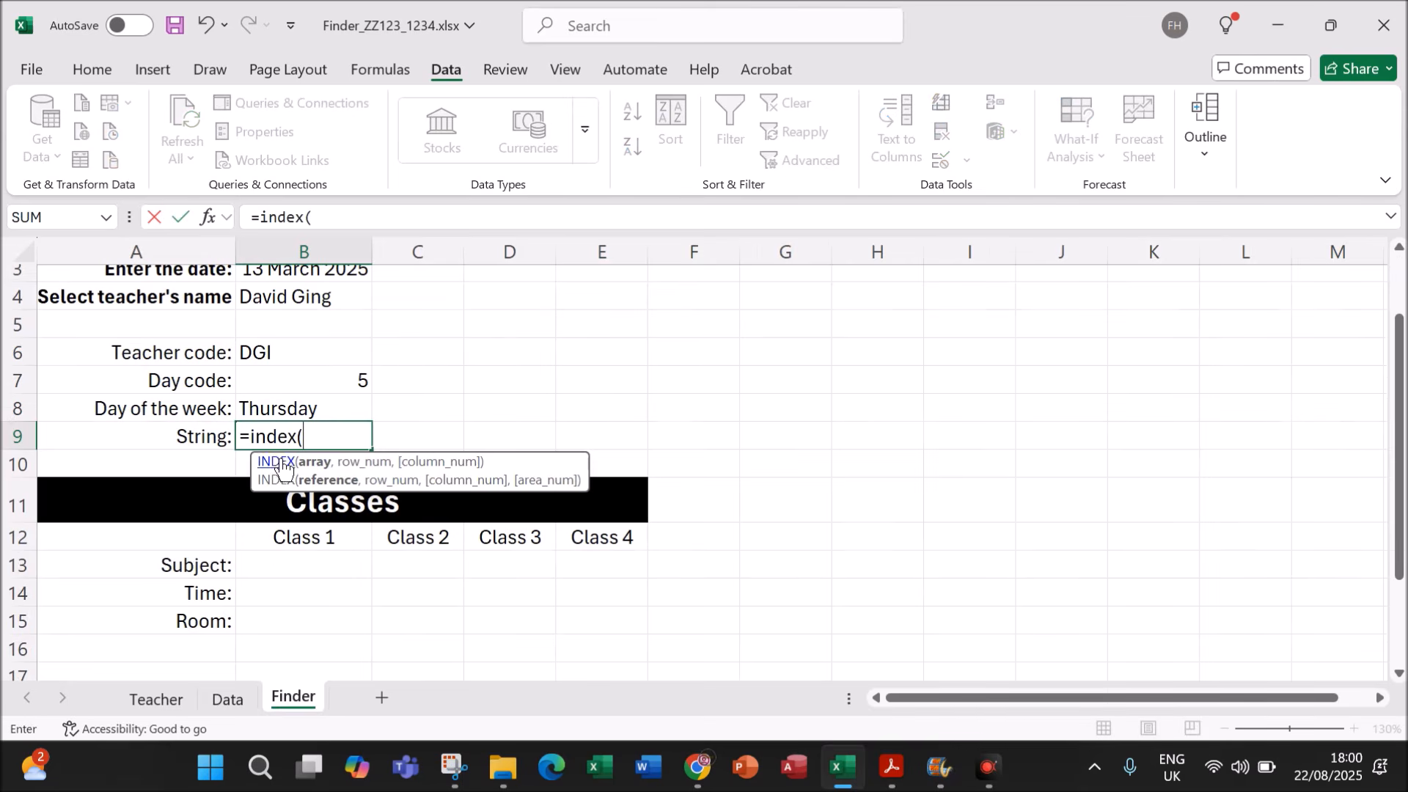
click(209, 218)
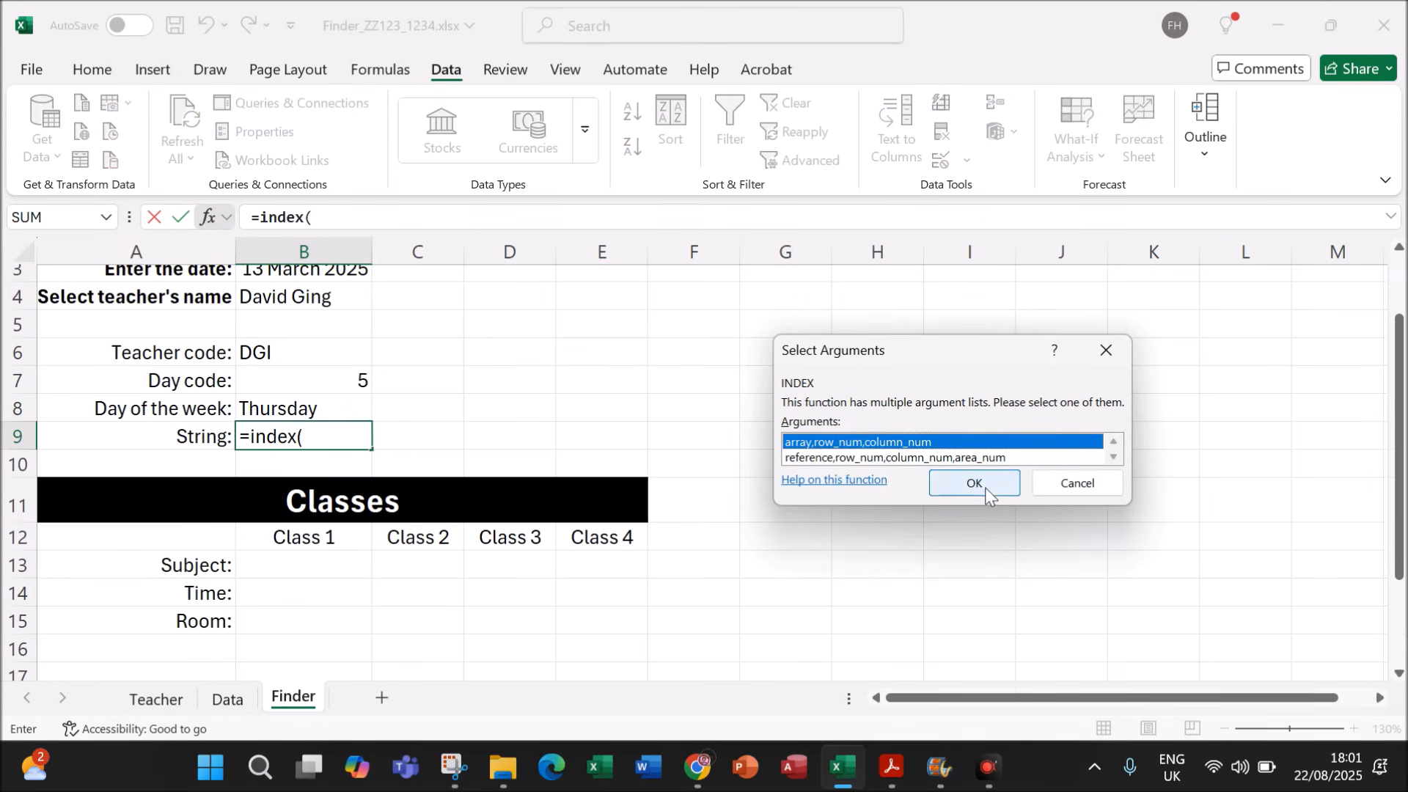
click(963, 475)
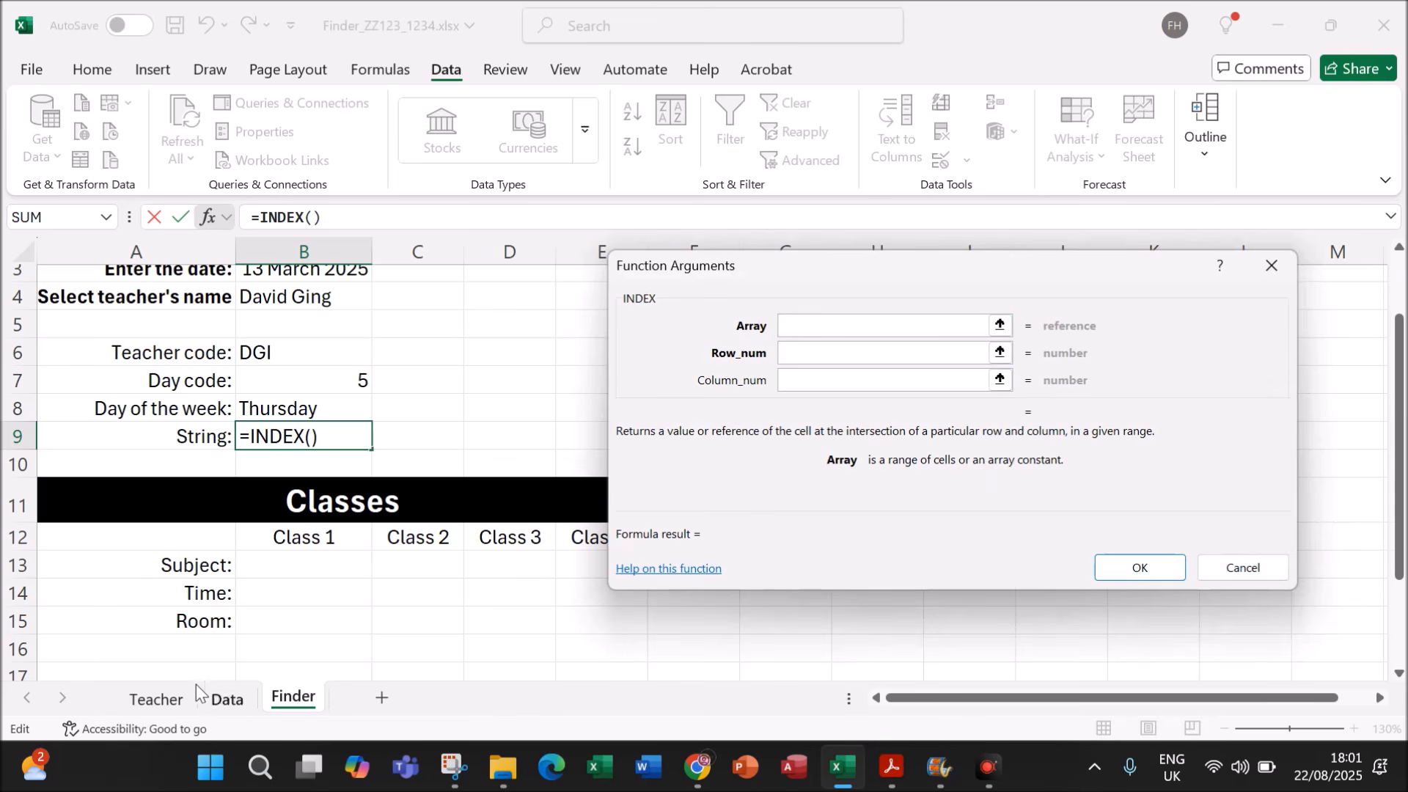
click(227, 698)
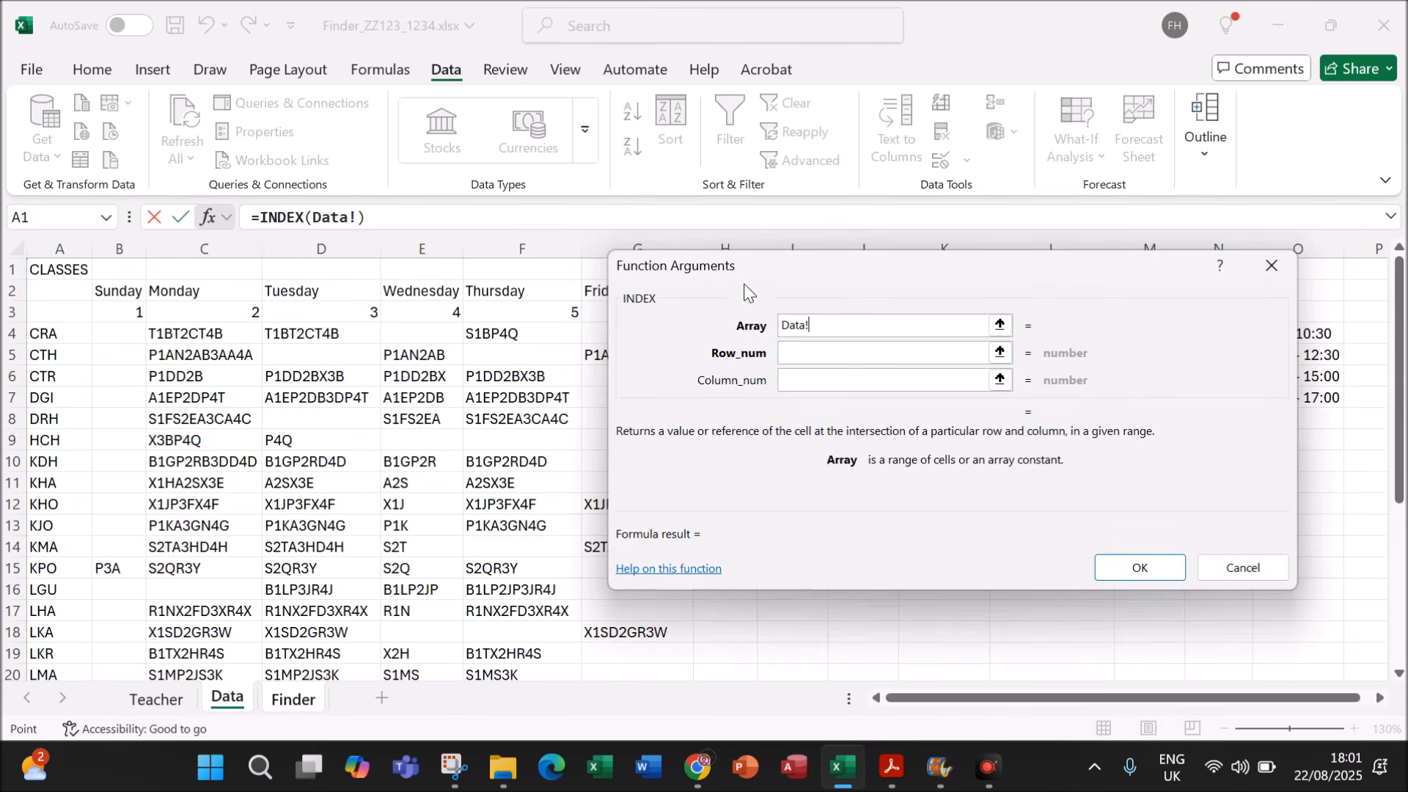
drag(748, 279, 862, 192)
drag(127, 336, 704, 581)
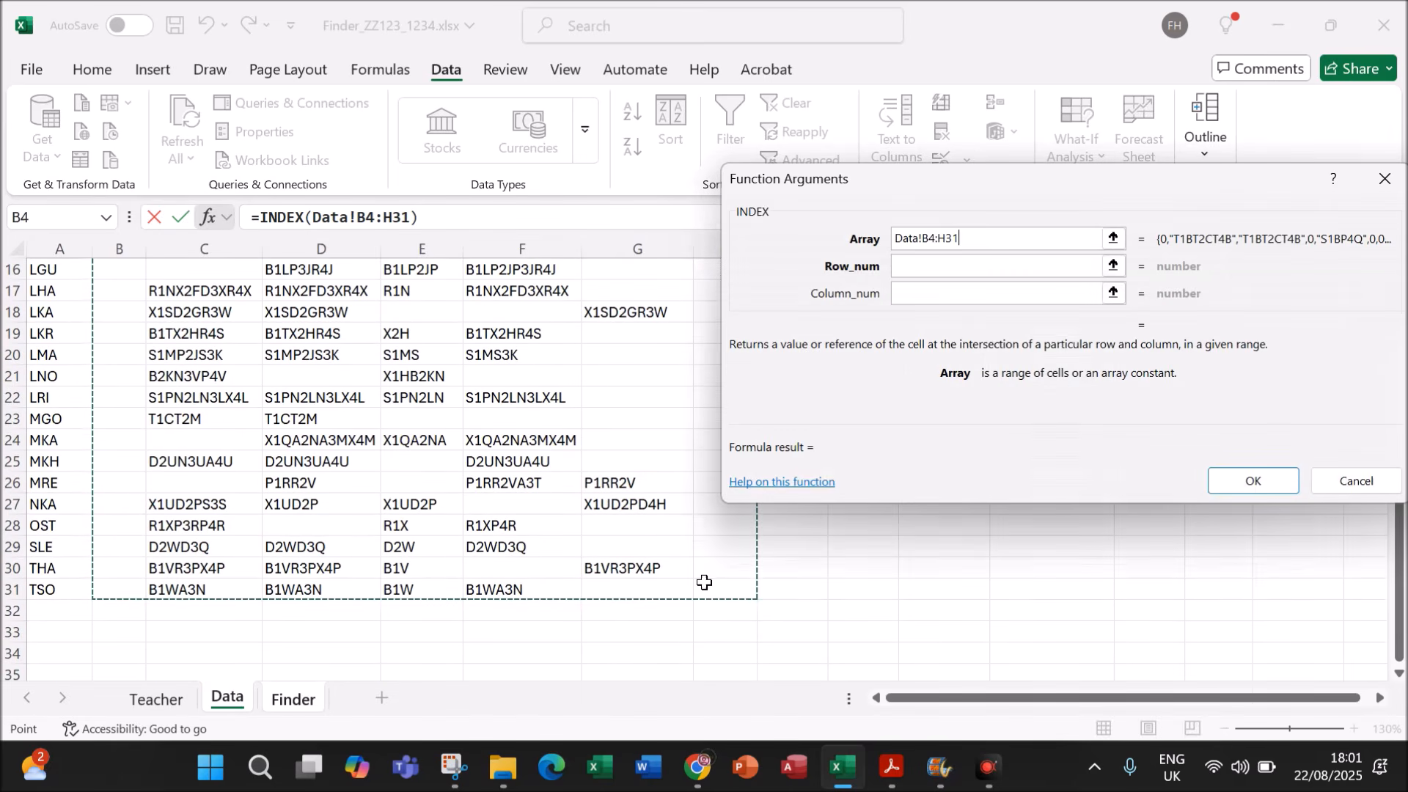
Step: Set the INDEX row number to MATCH(B6,Data!A4:A31,0) so it finds the teacher code
scroll(425, 582, up, 5)
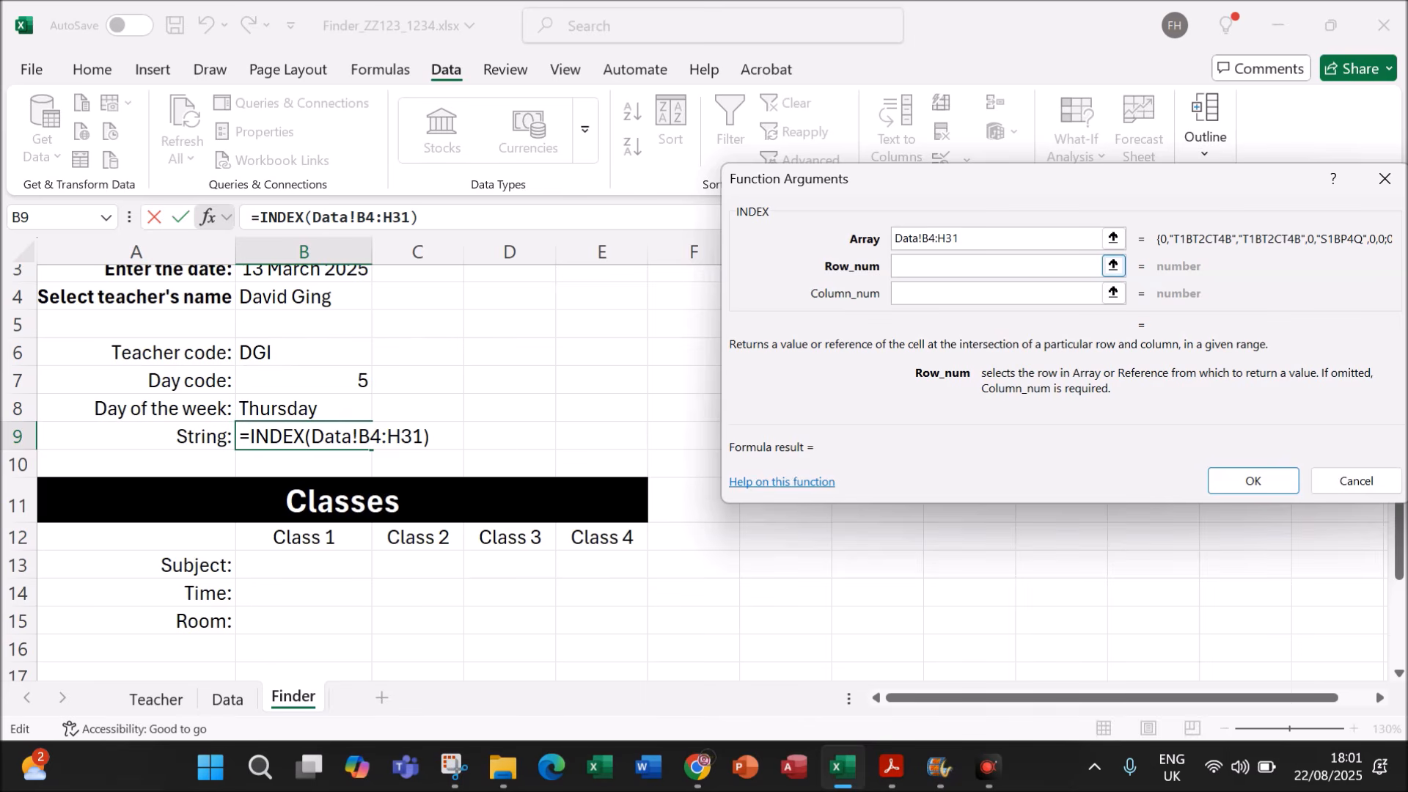
text(MAT)
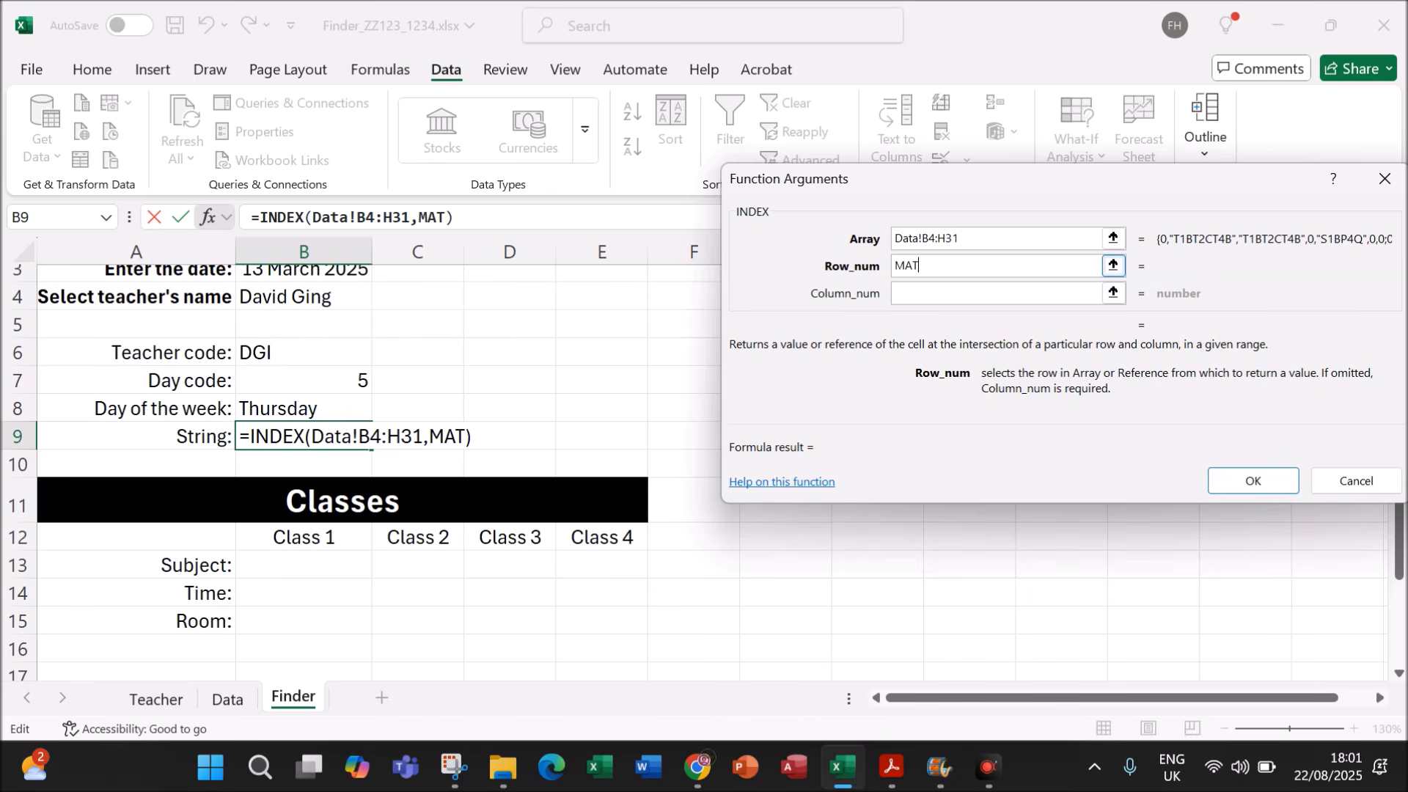
text(CH()
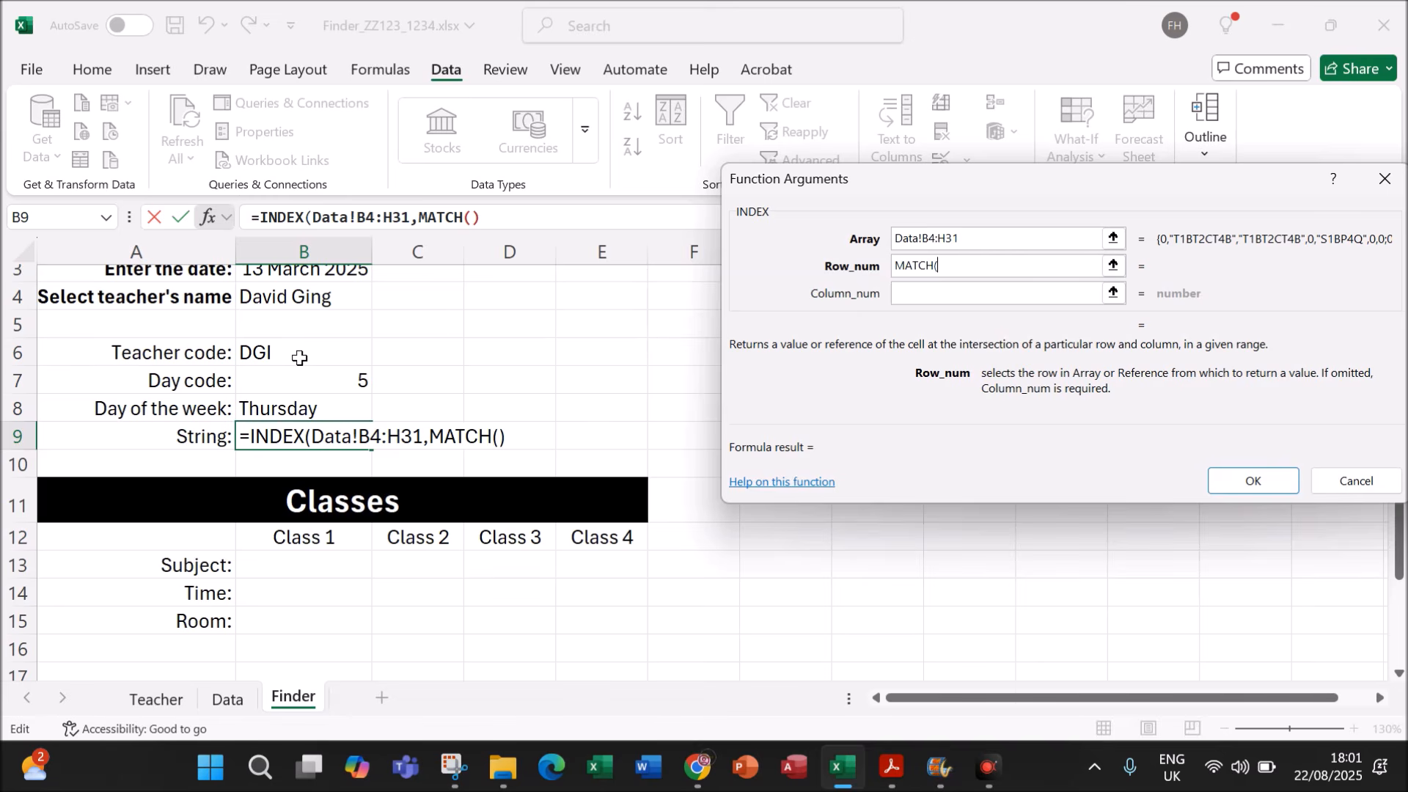
click(299, 357)
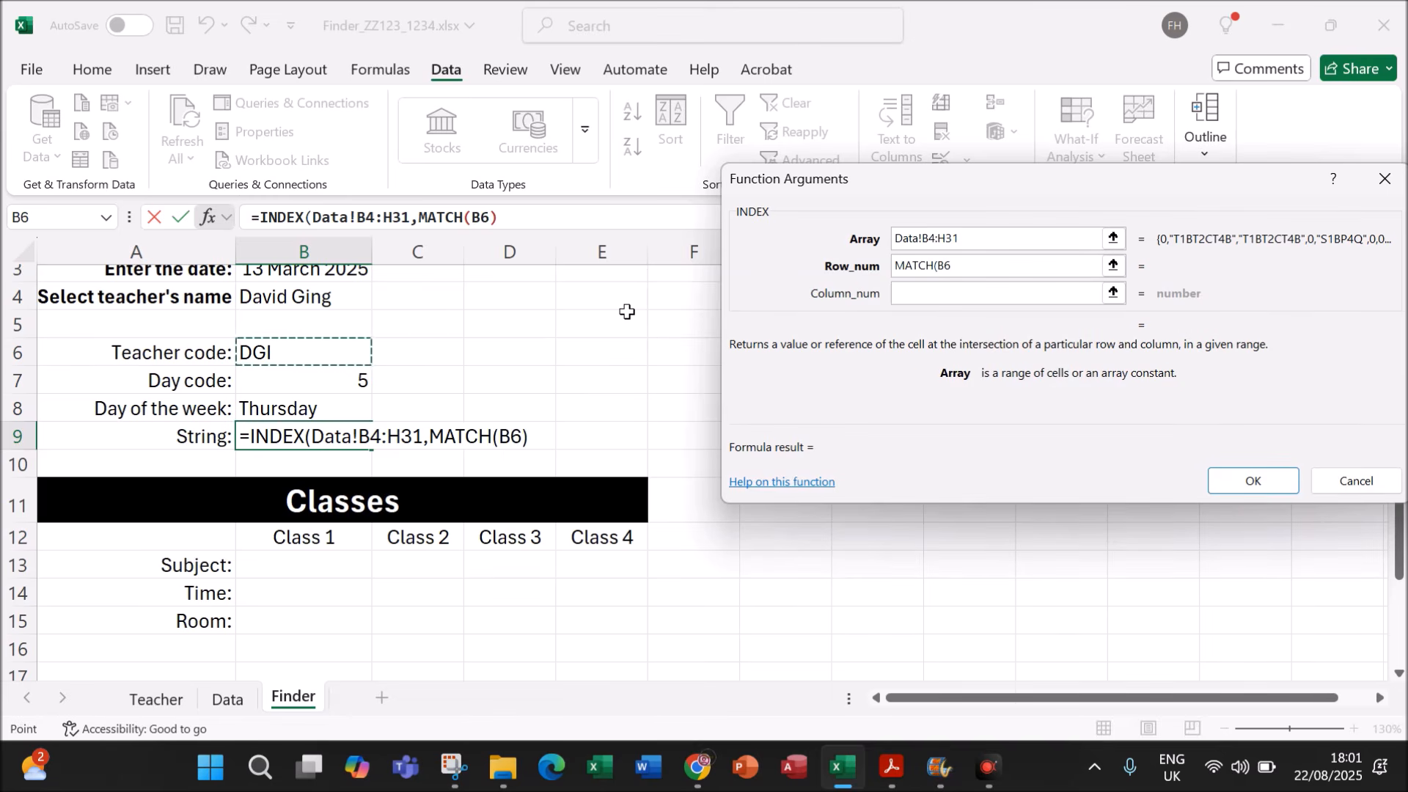
text(,)
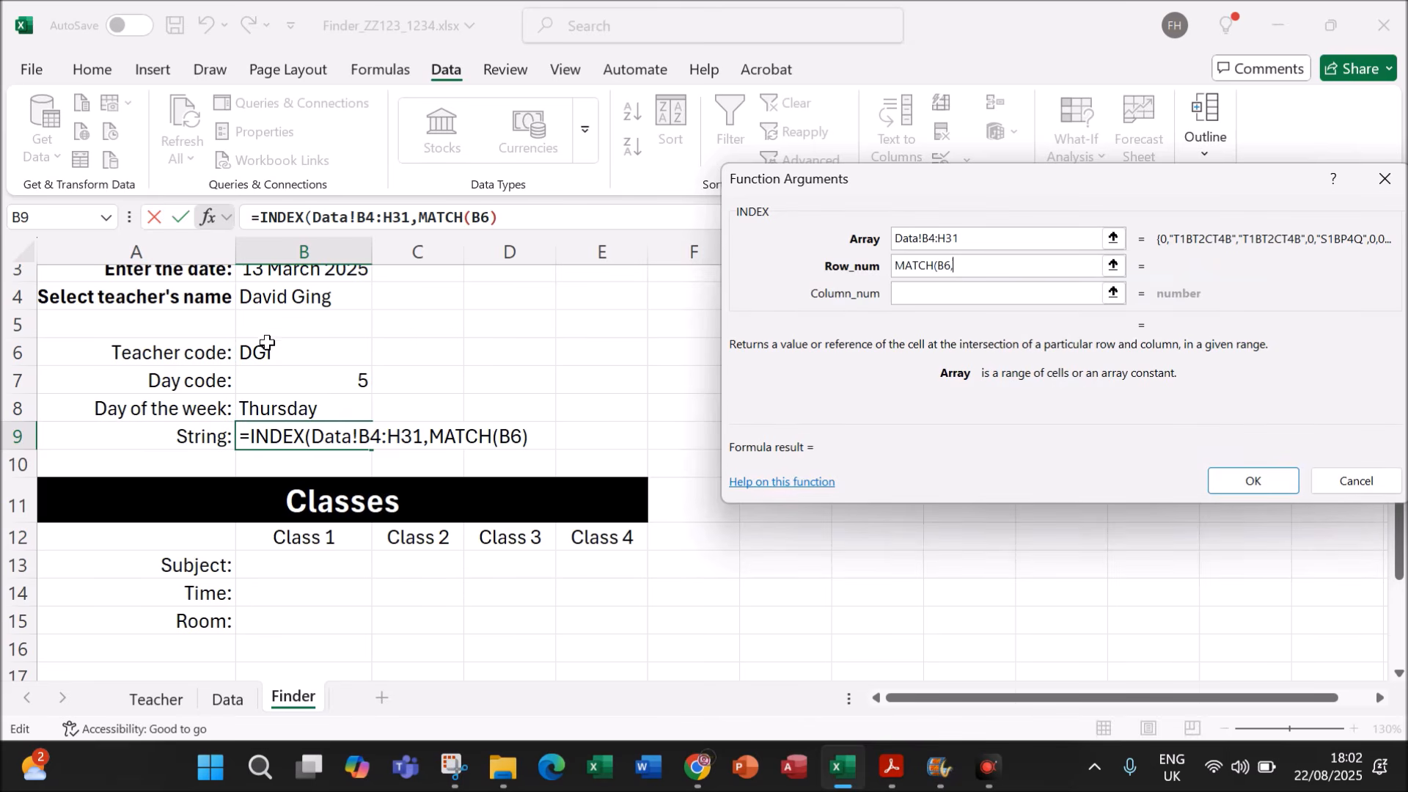
click(229, 699)
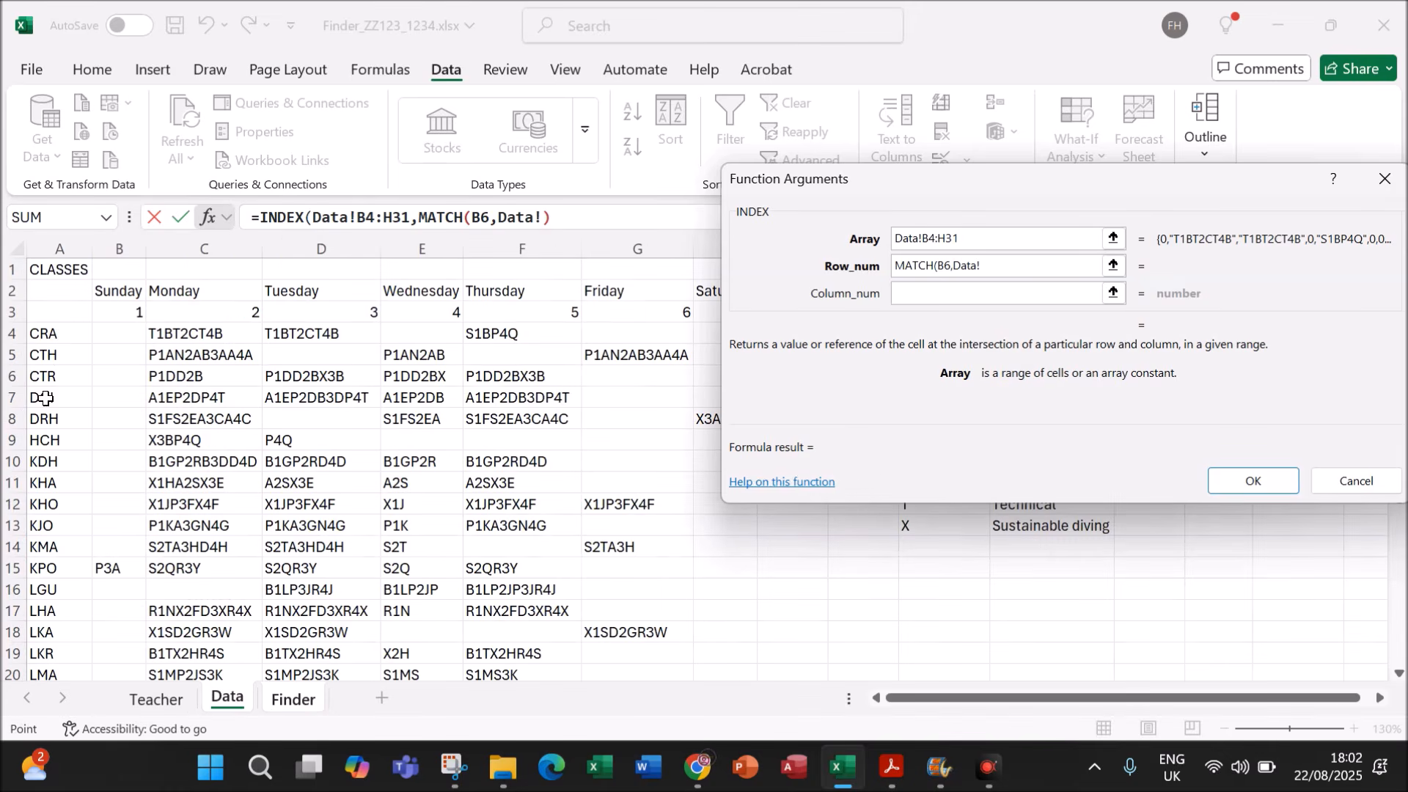
drag(60, 337, 48, 646)
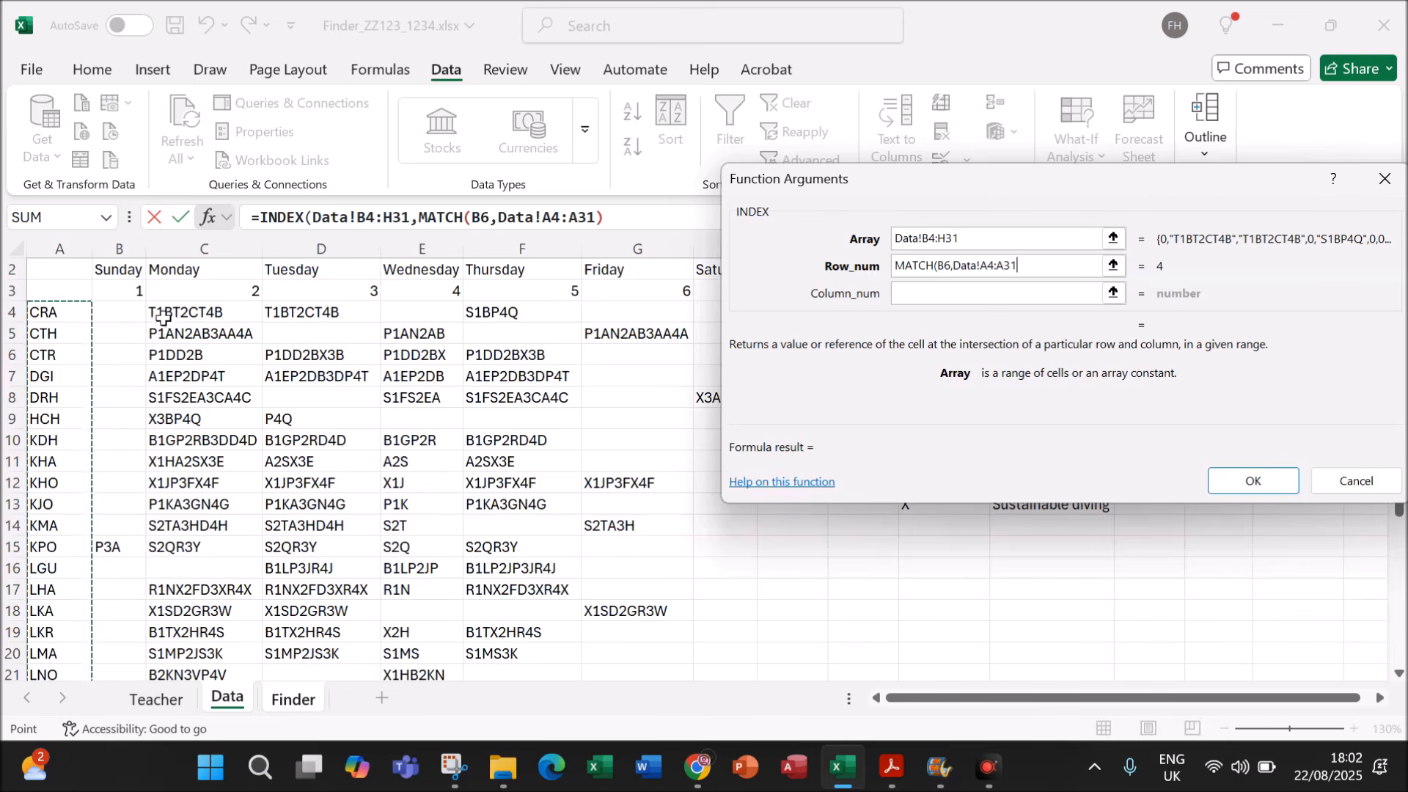
click(1017, 265)
text(,0)
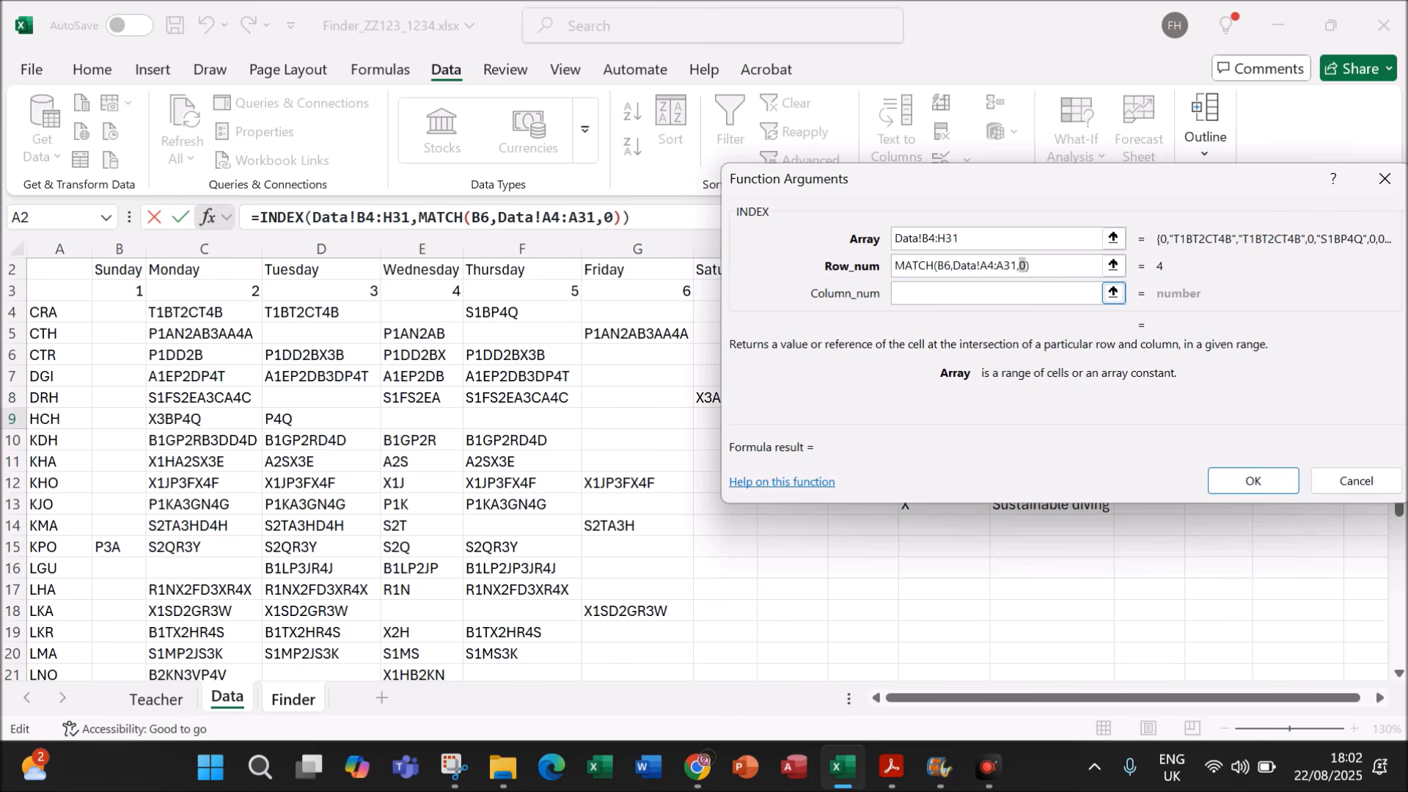
key(Tab)
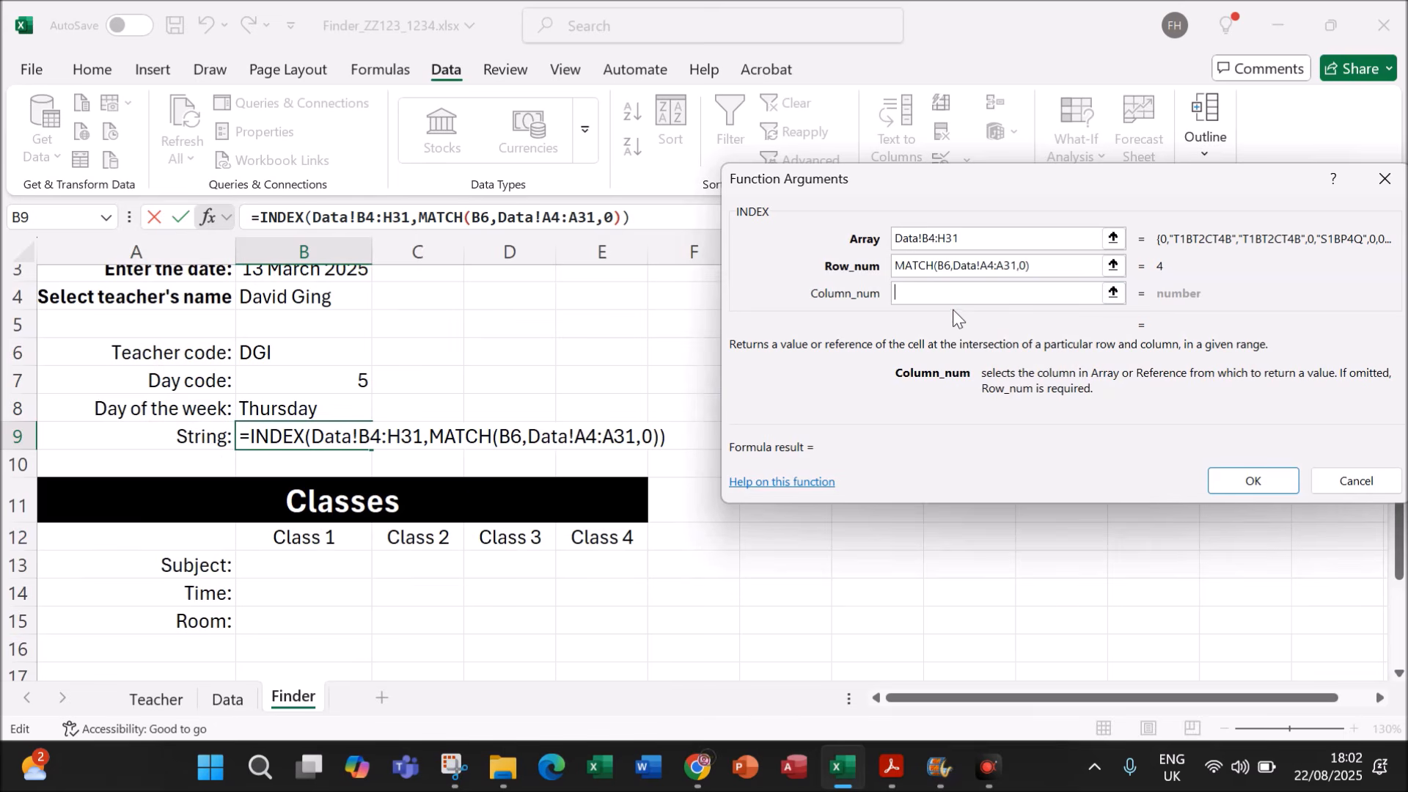
Step: Start the INDEX column number as a MATCH of the weekday in B8 against Data!B4:H31
text(MATCH()
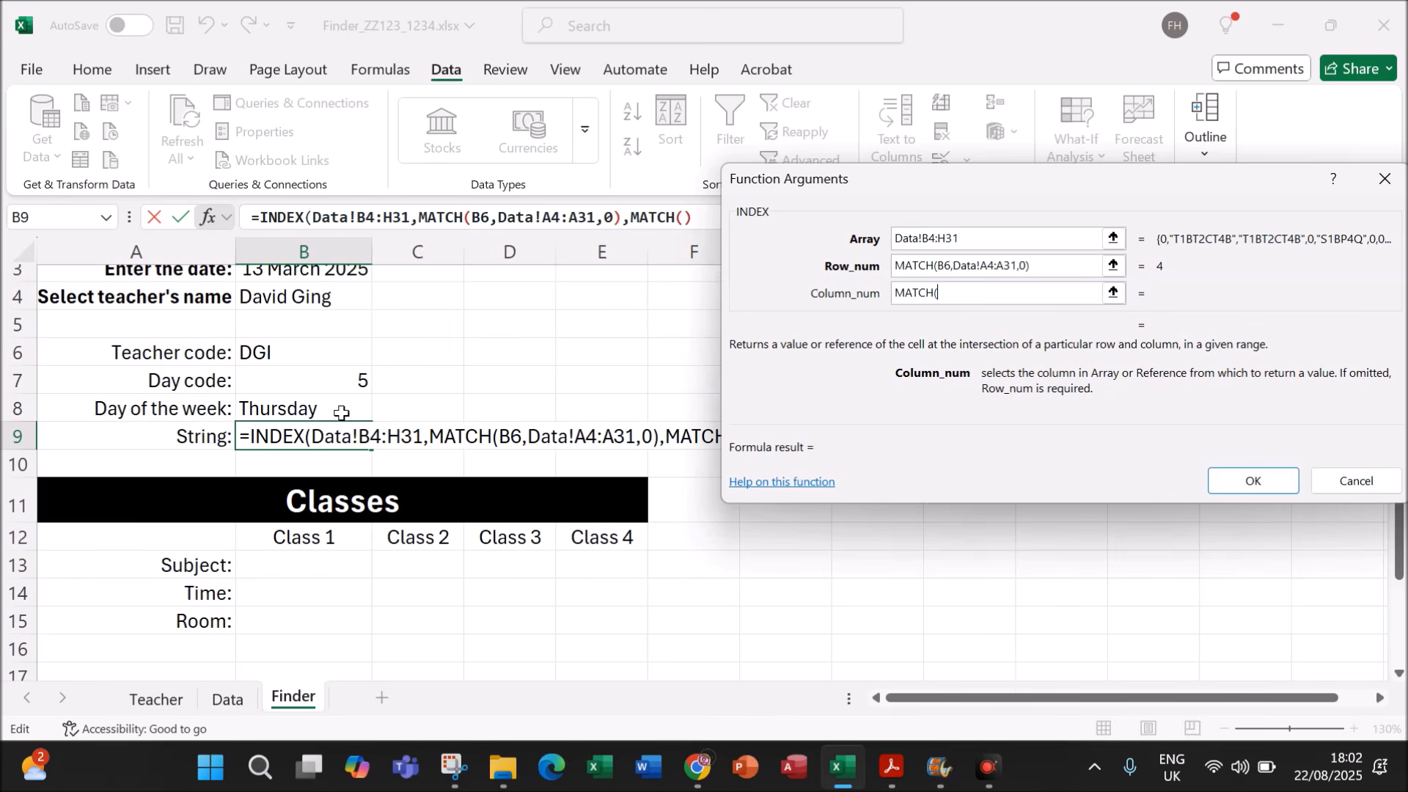
click(275, 408)
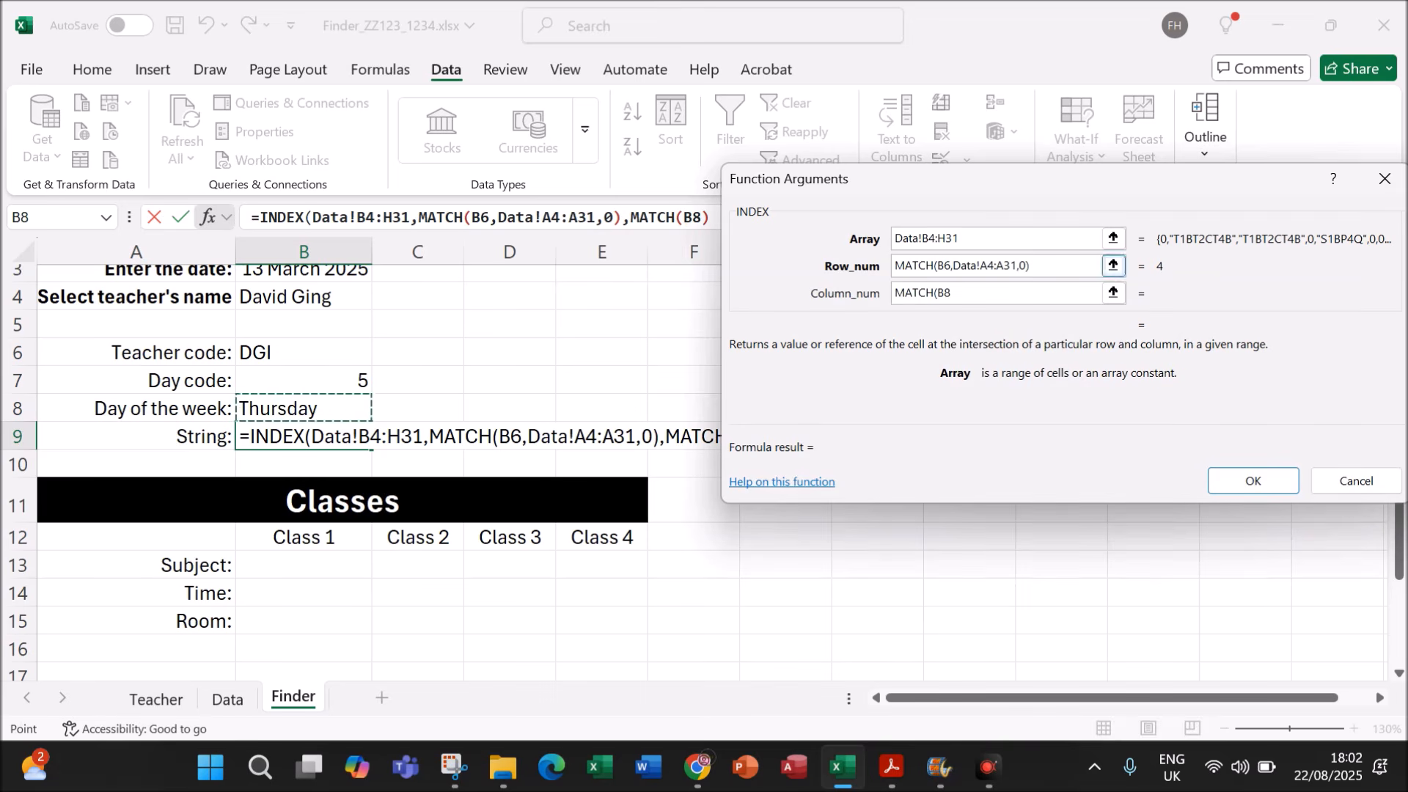
text(,)
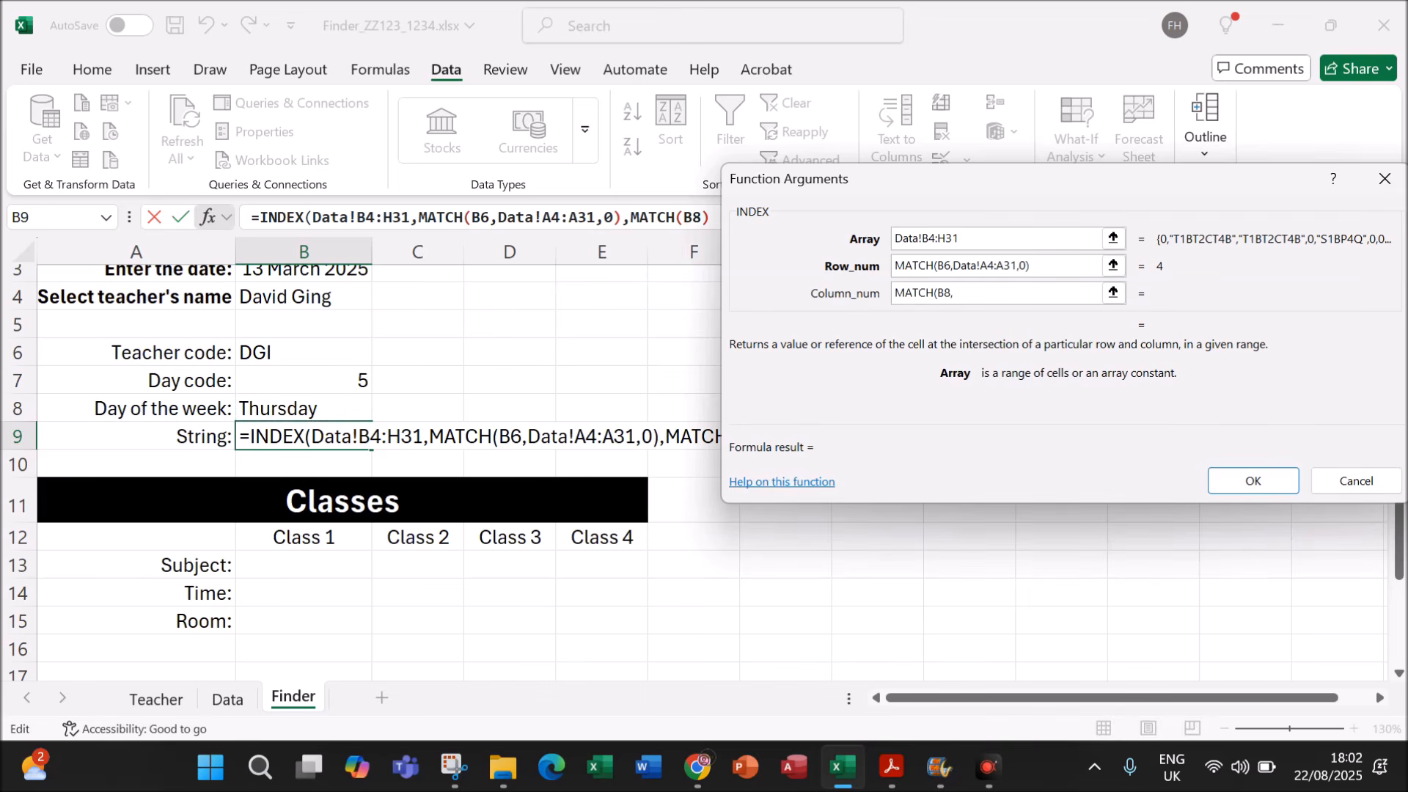
click(236, 700)
drag(135, 311, 697, 574)
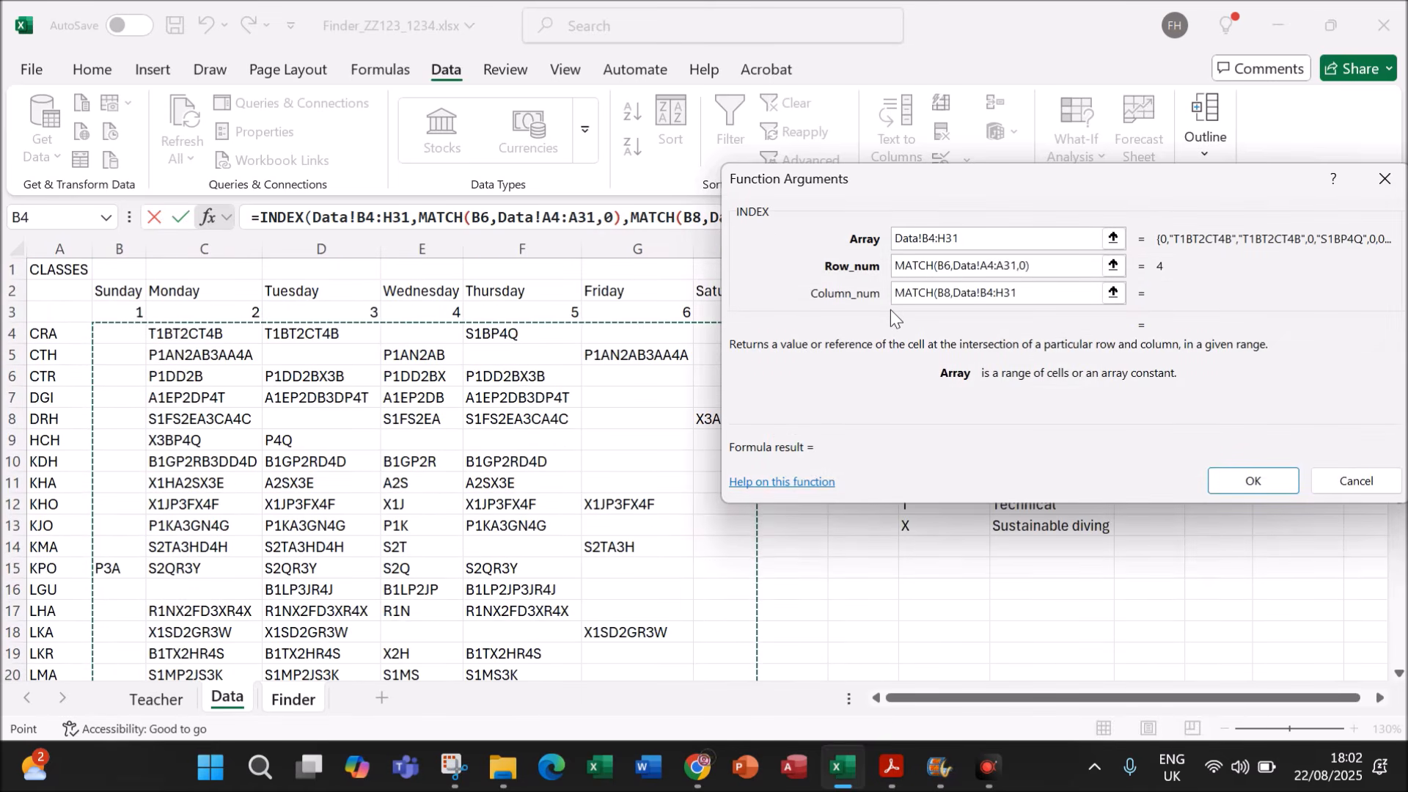
text(,)
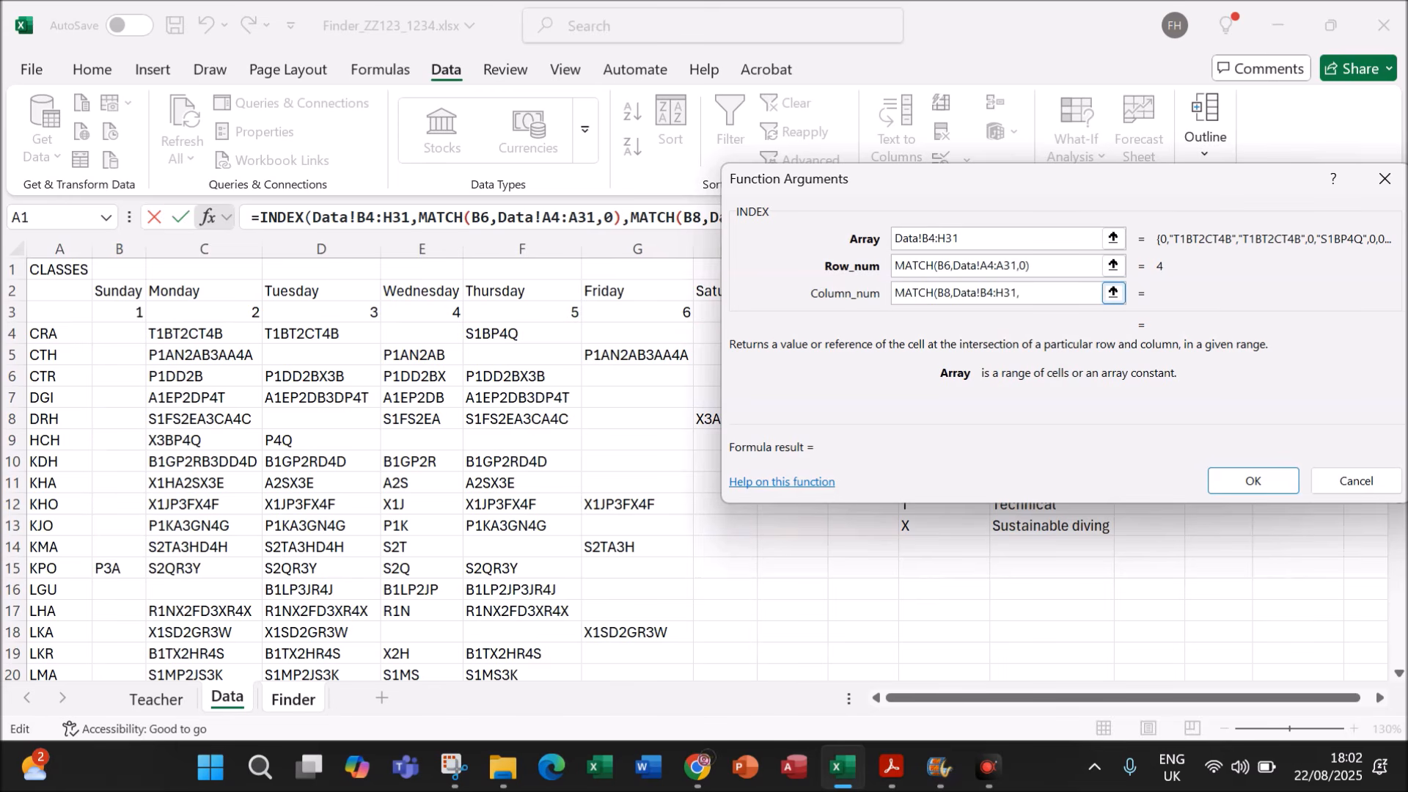
Step: Replace the weekday MATCH's lookup range with Data!B2:H2, complete the B9 formula with match type 0, and autofit column B
drag(952, 294, 1020, 294)
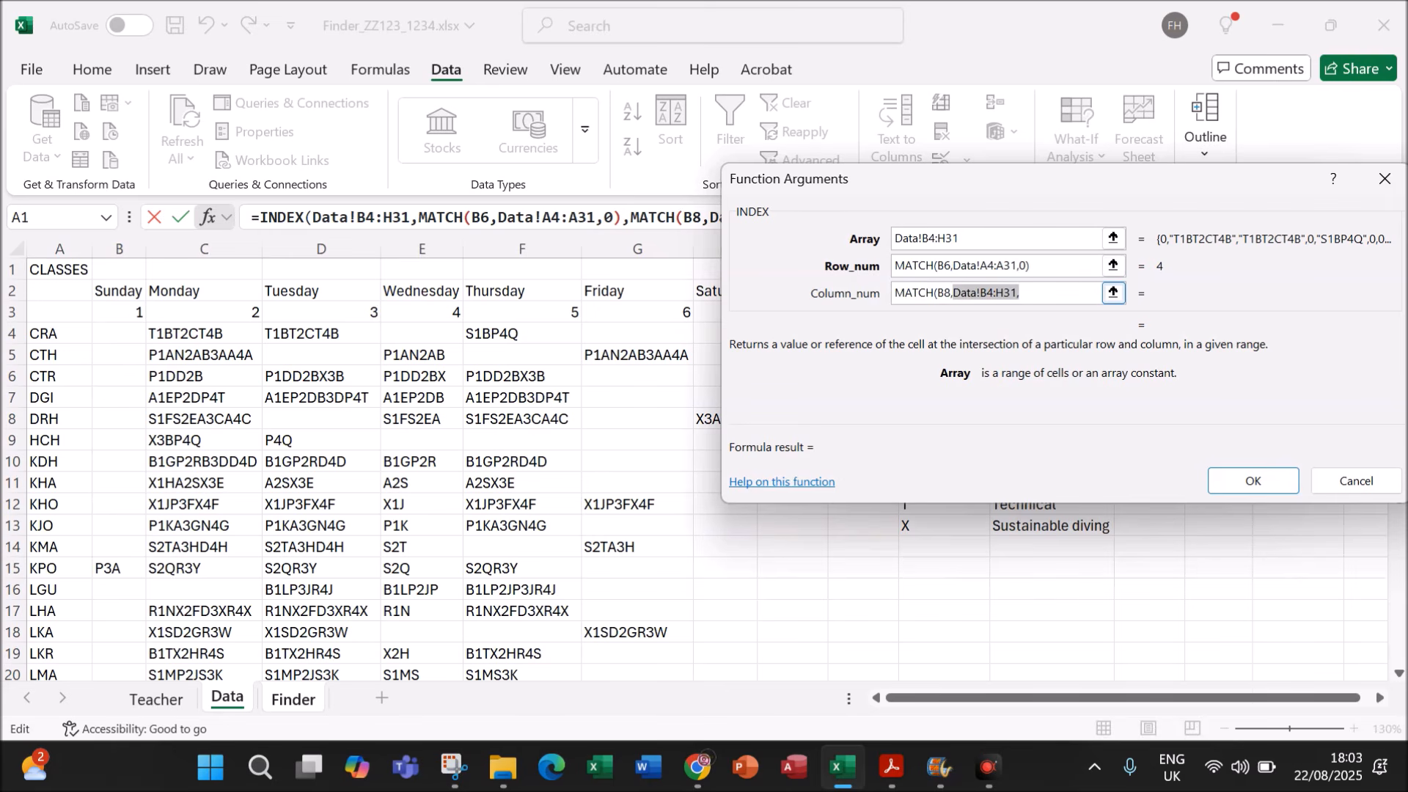
click(123, 294)
drag(123, 294, 707, 290)
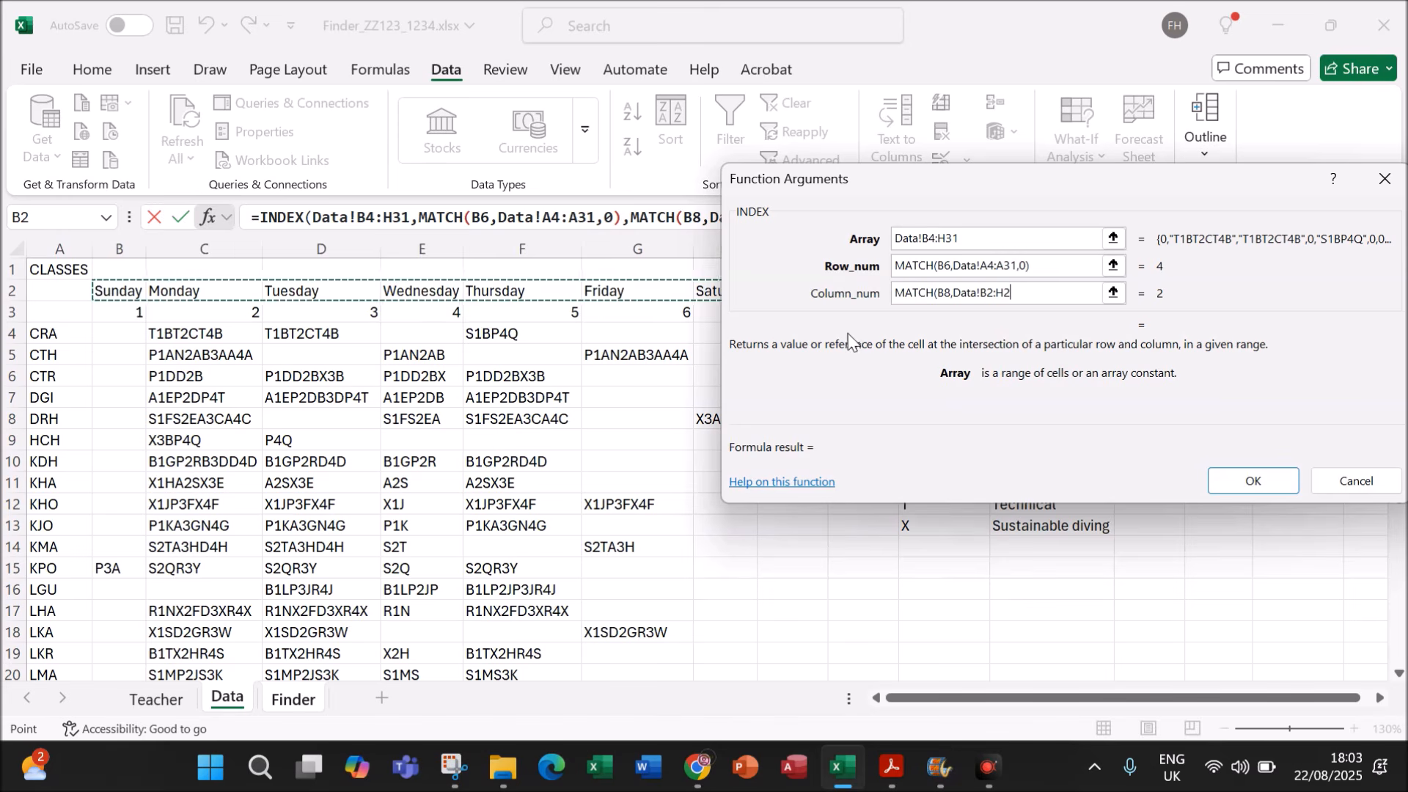
text(,0)
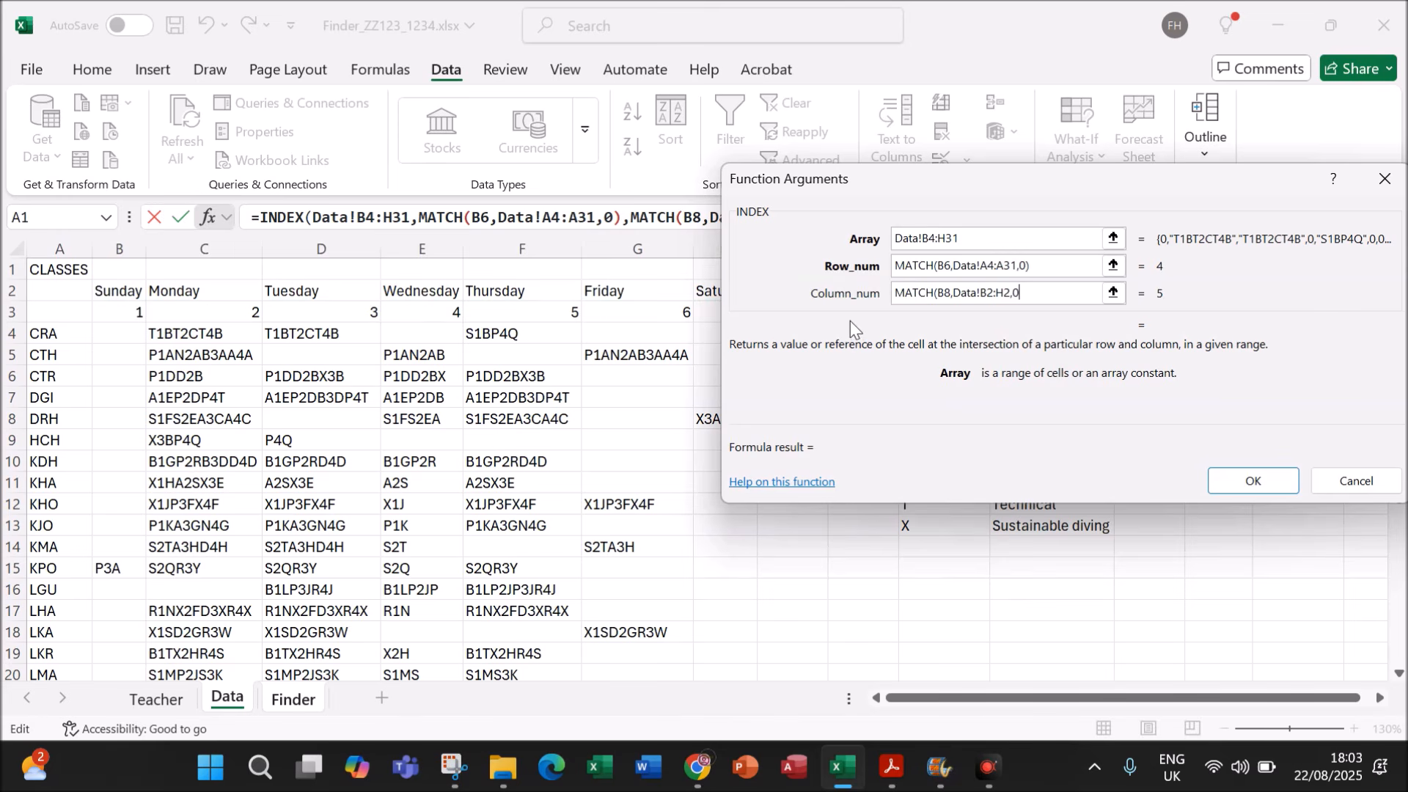
text())
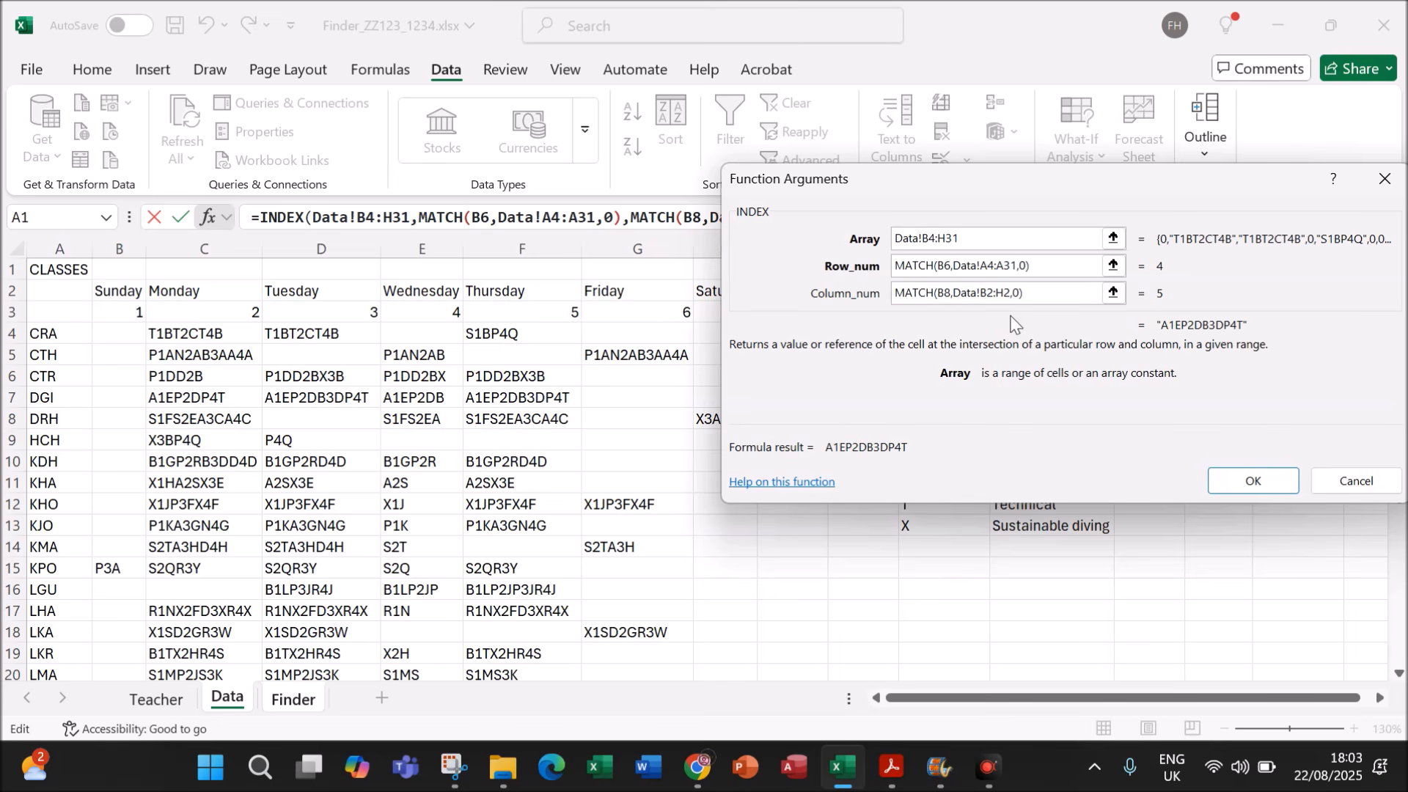
click(1244, 480)
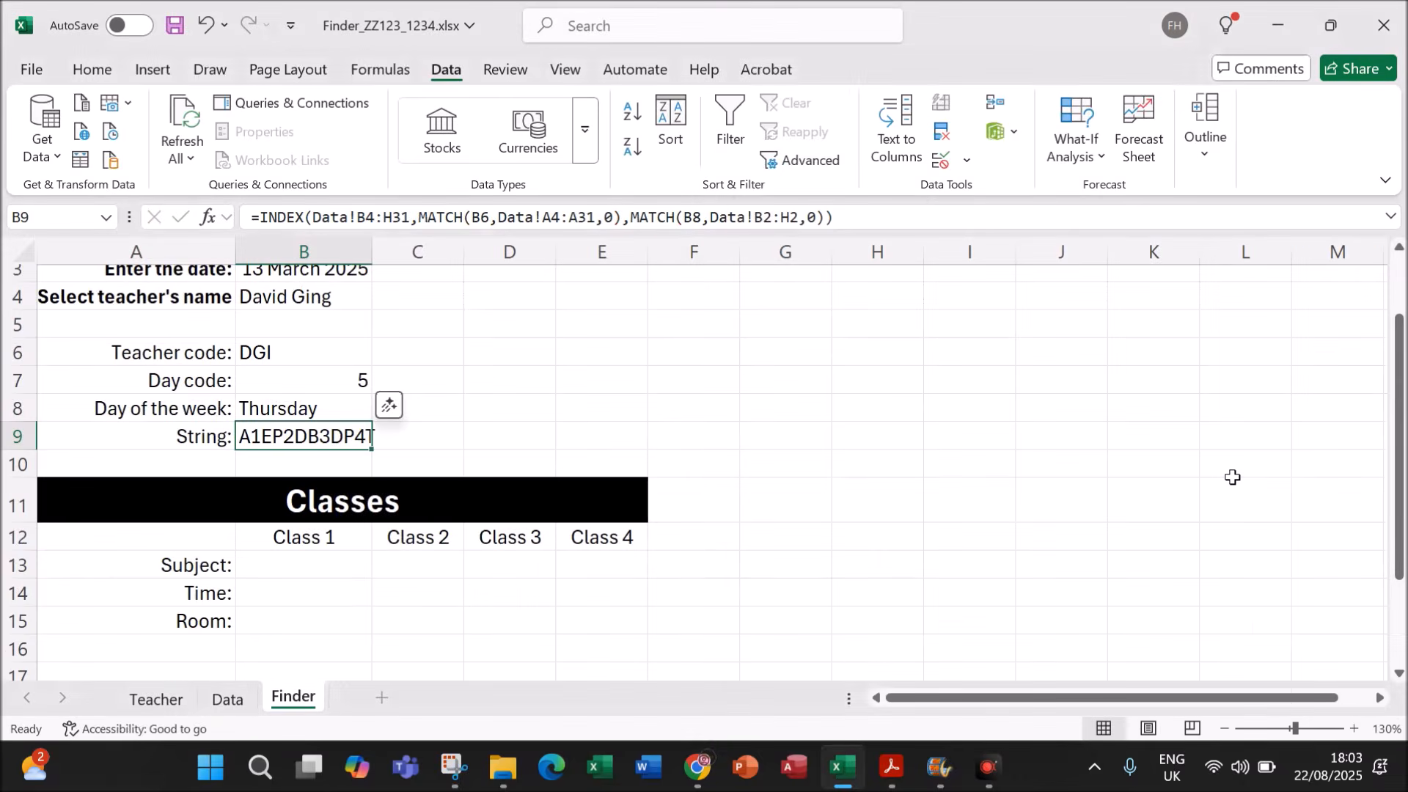
double_click(372, 250)
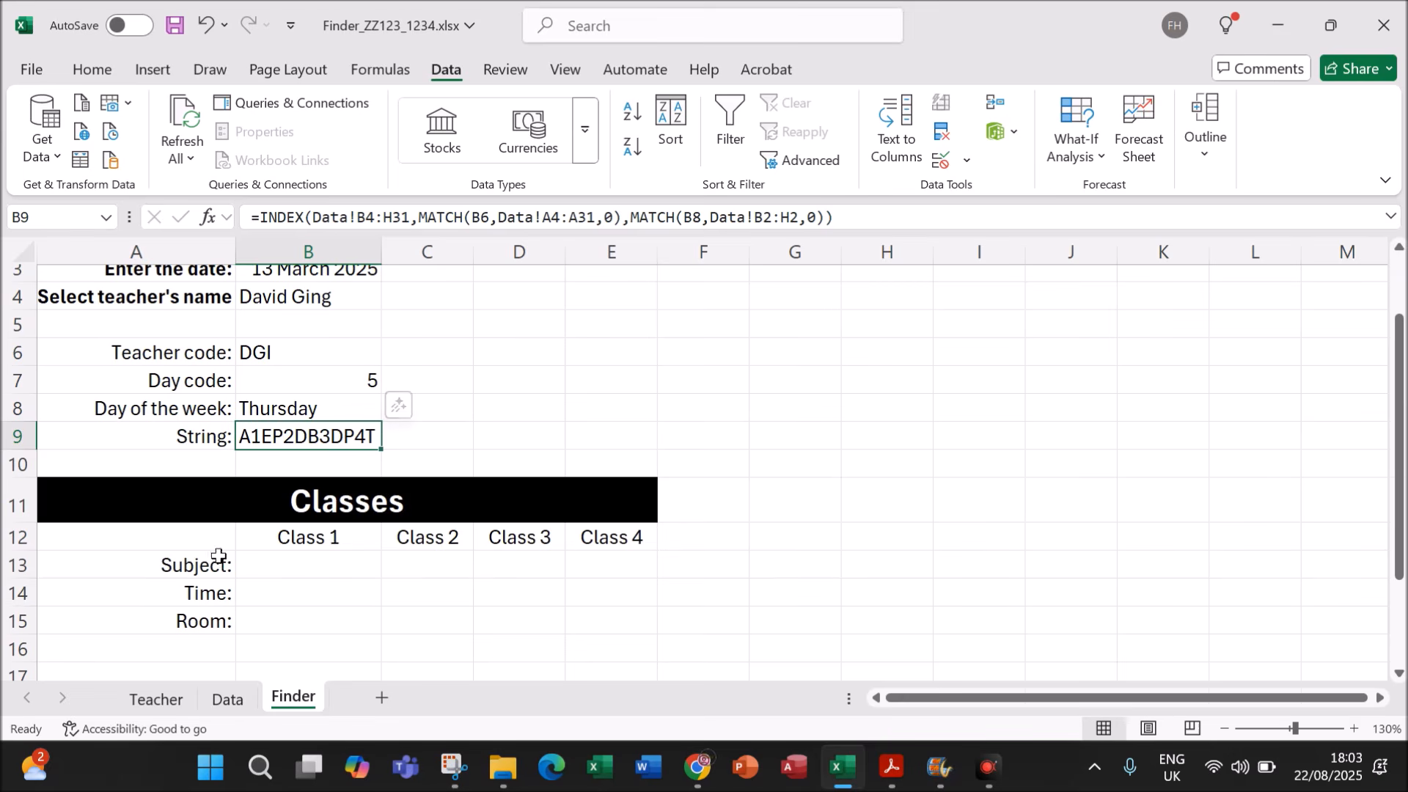
Step: Check where the row for teacher code DGI meets the Thursday column on the Data sheet
click(270, 350)
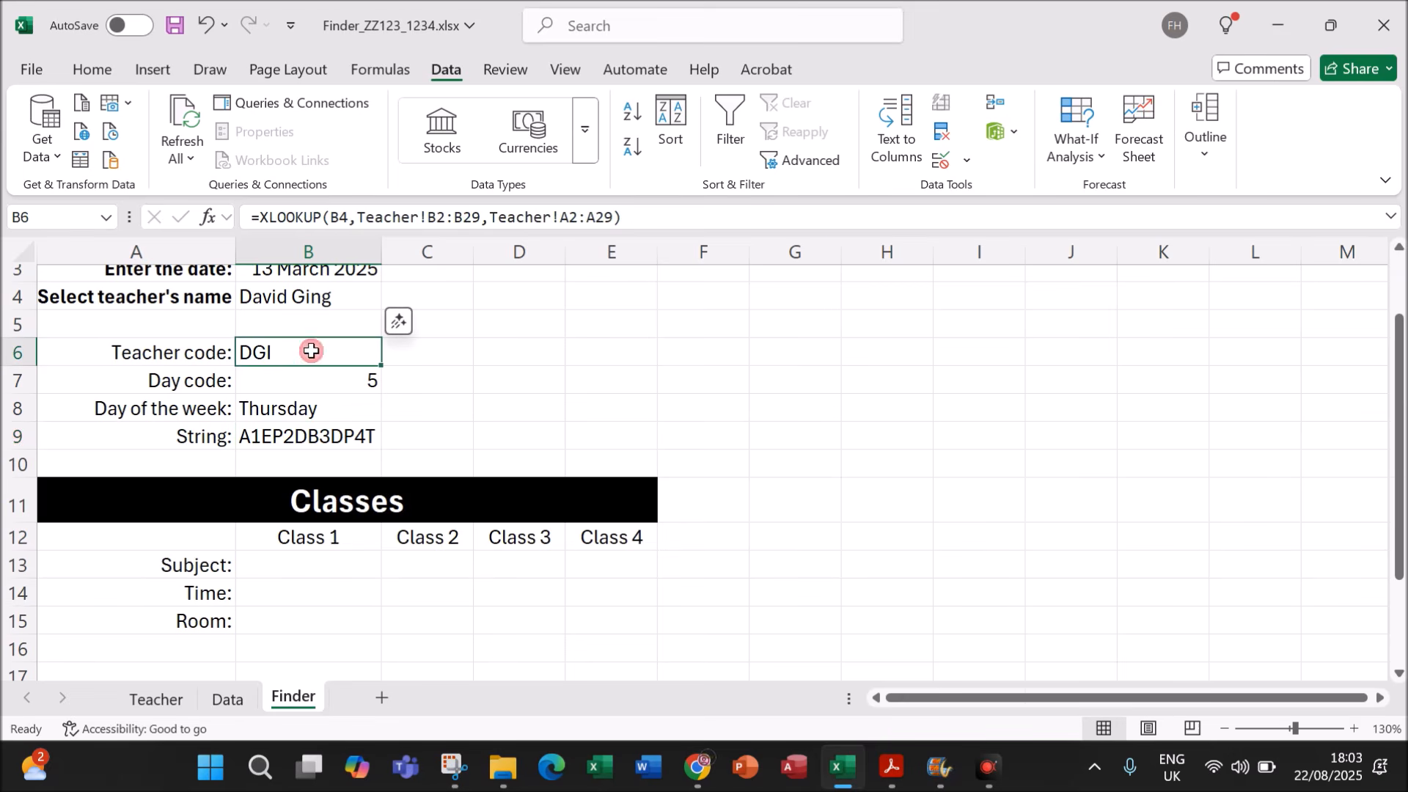
click(156, 700)
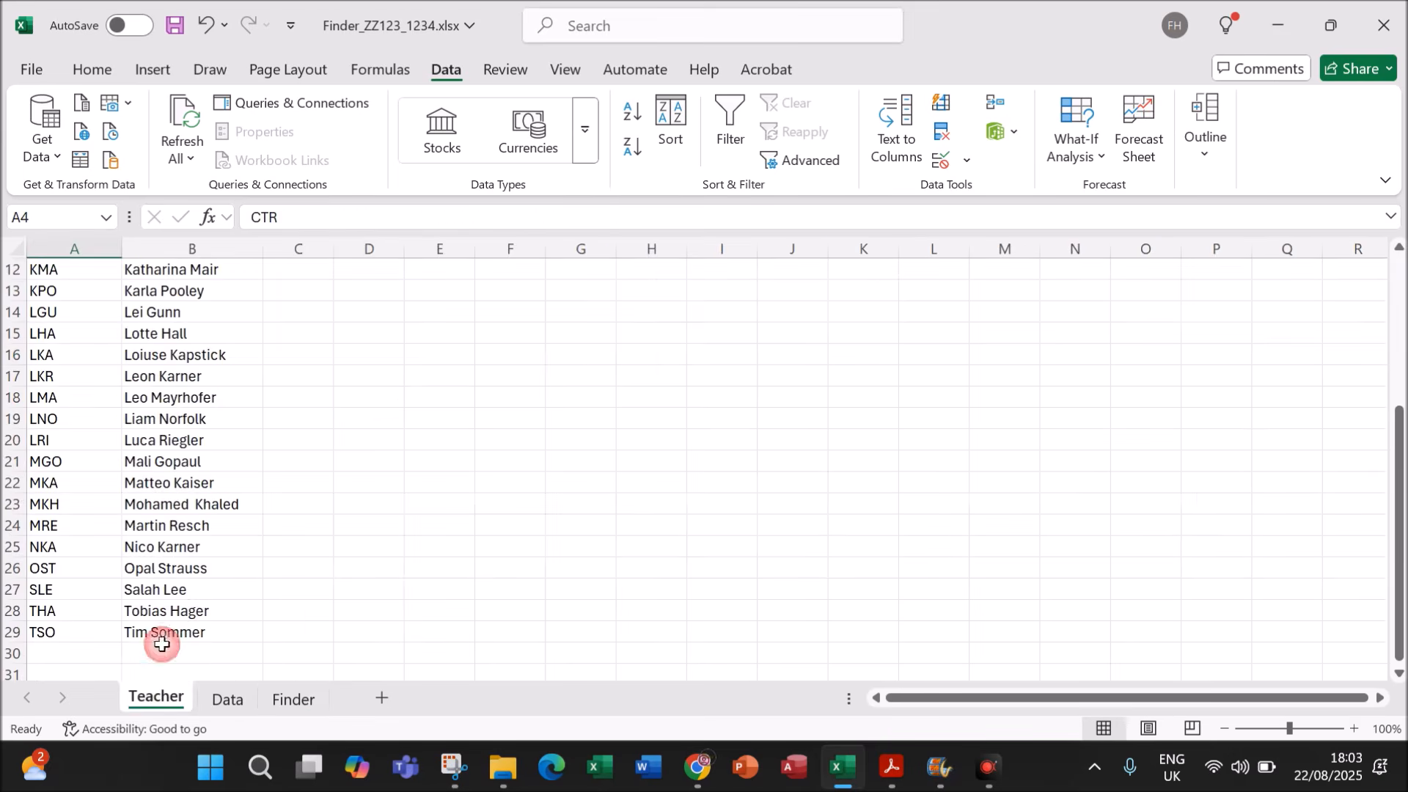
click(228, 702)
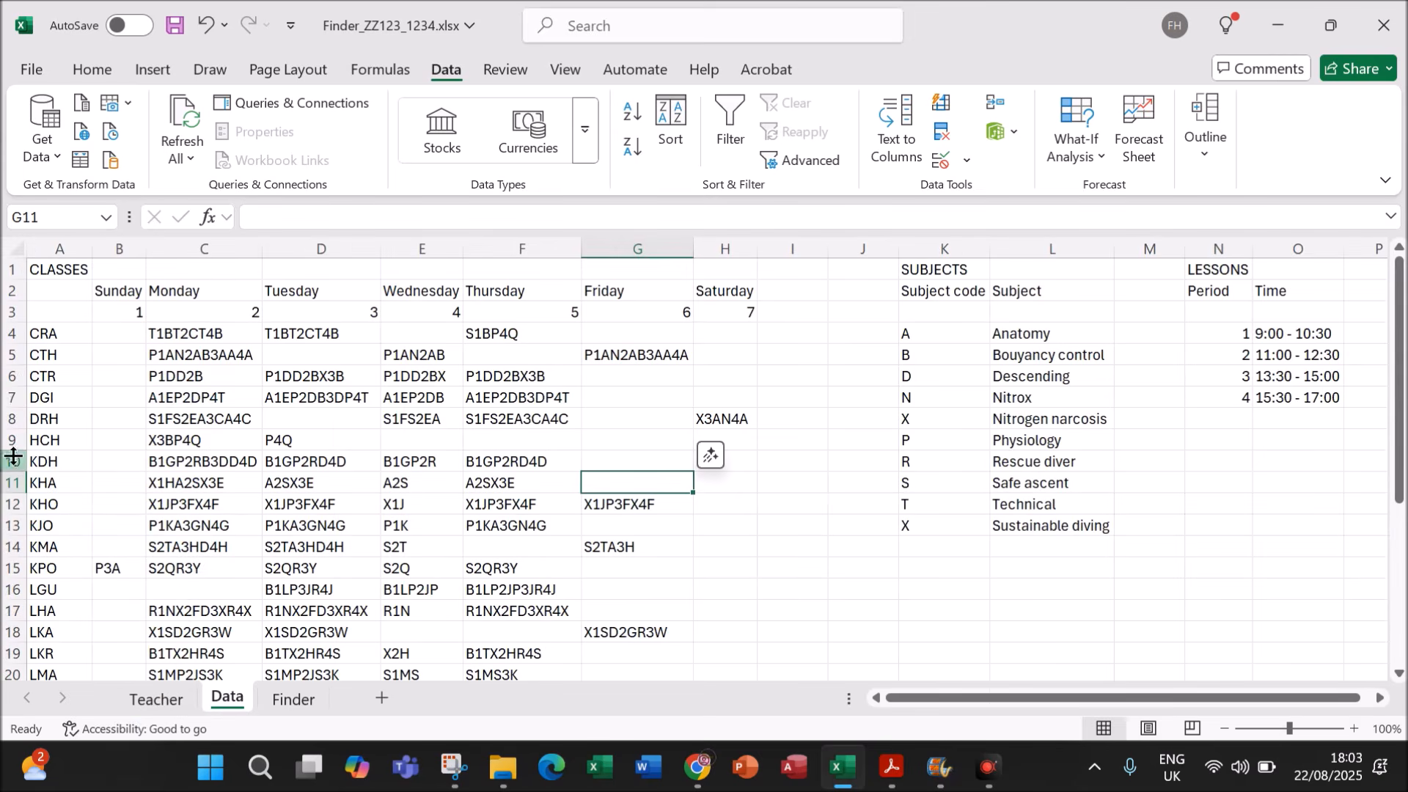
click(9, 397)
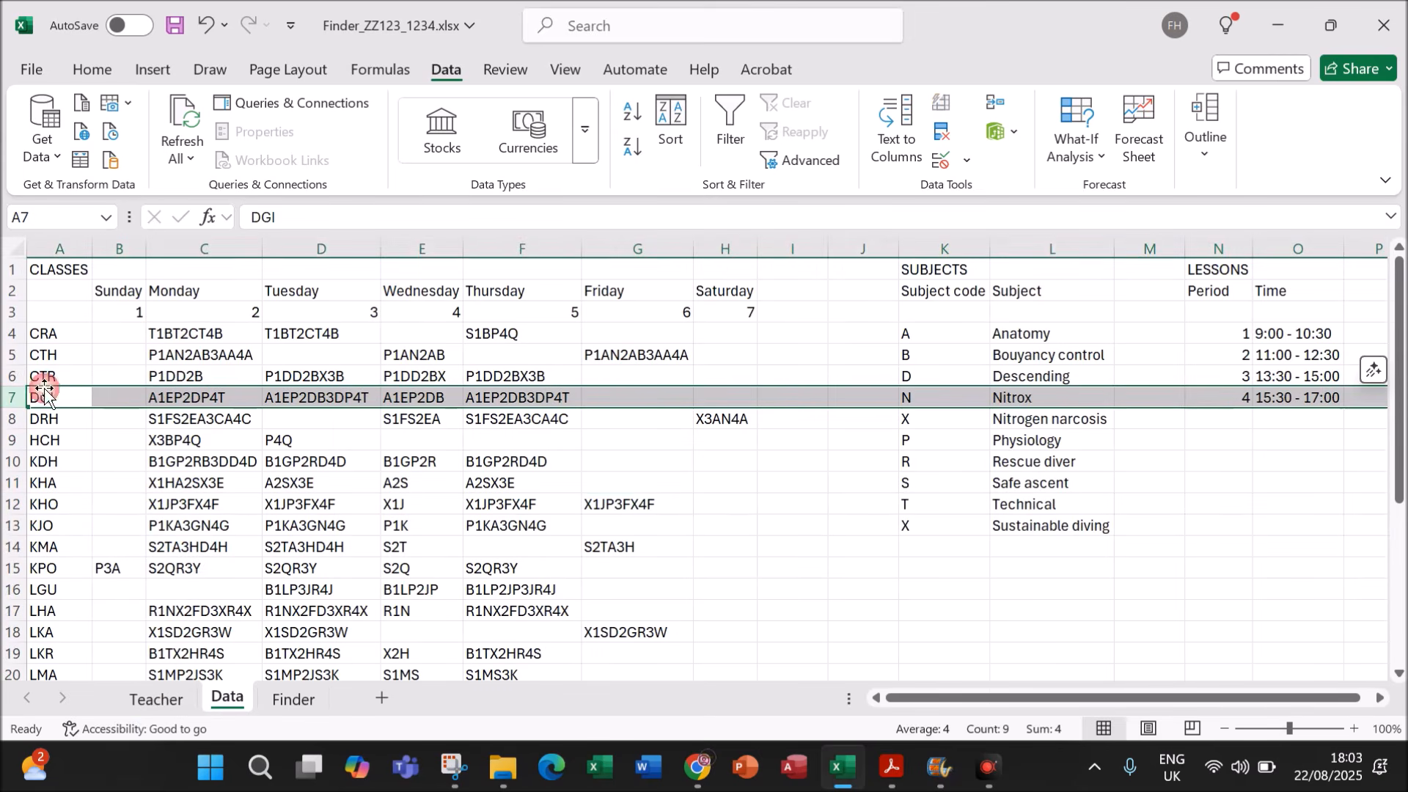
ctrl+click(501, 247)
click(504, 399)
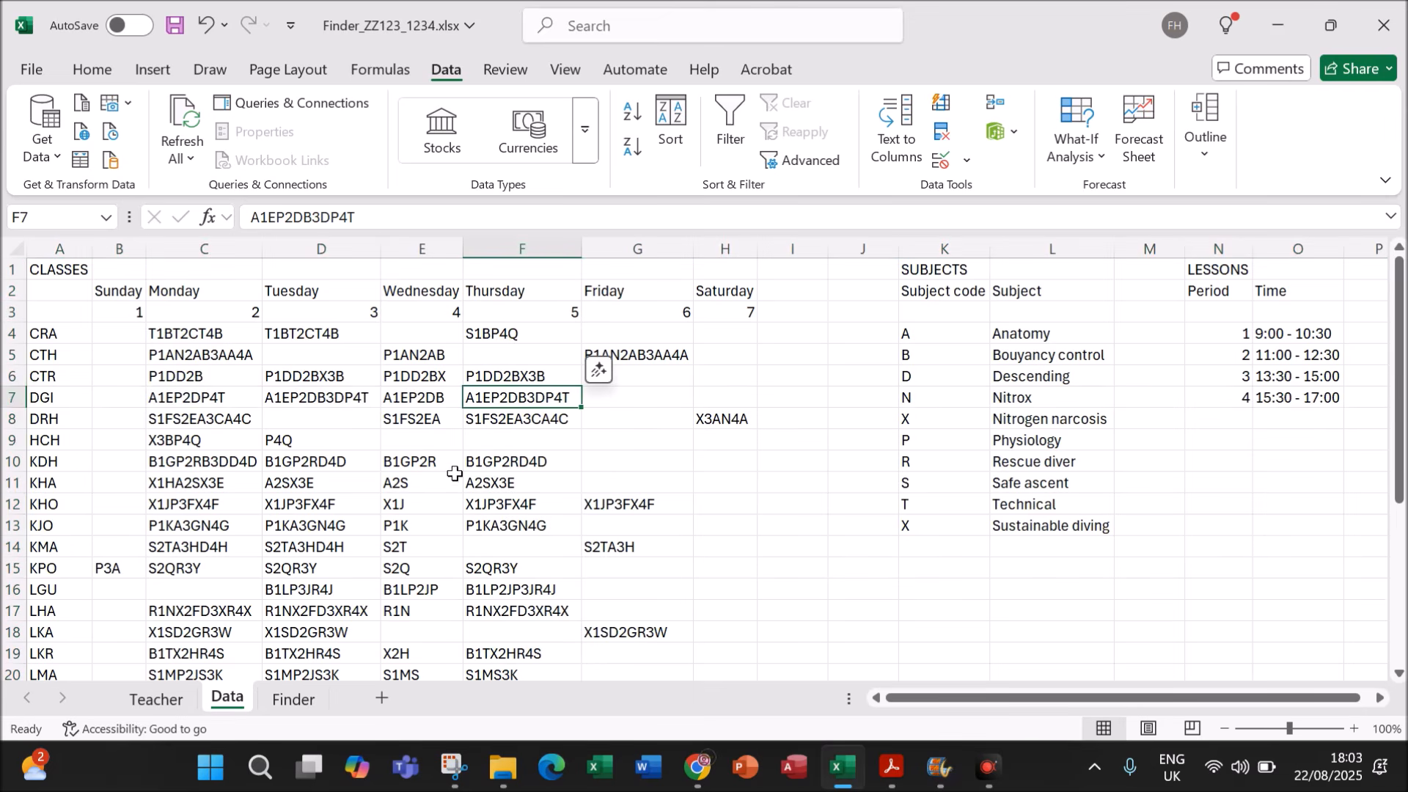
Step: Return to the Finder sheet and review the full INDEX and MATCH formula in B9, leaving it unchanged
click(292, 699)
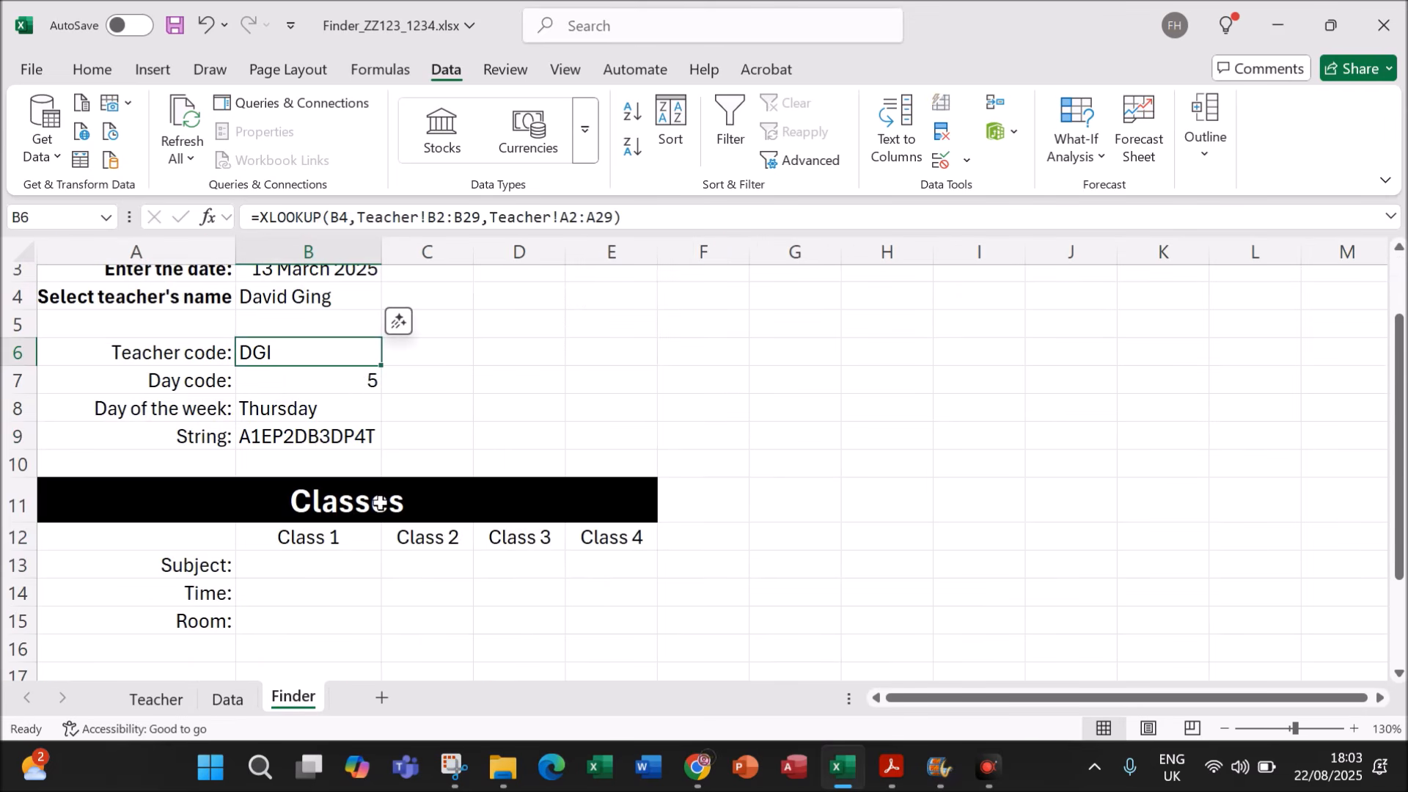
click(348, 441)
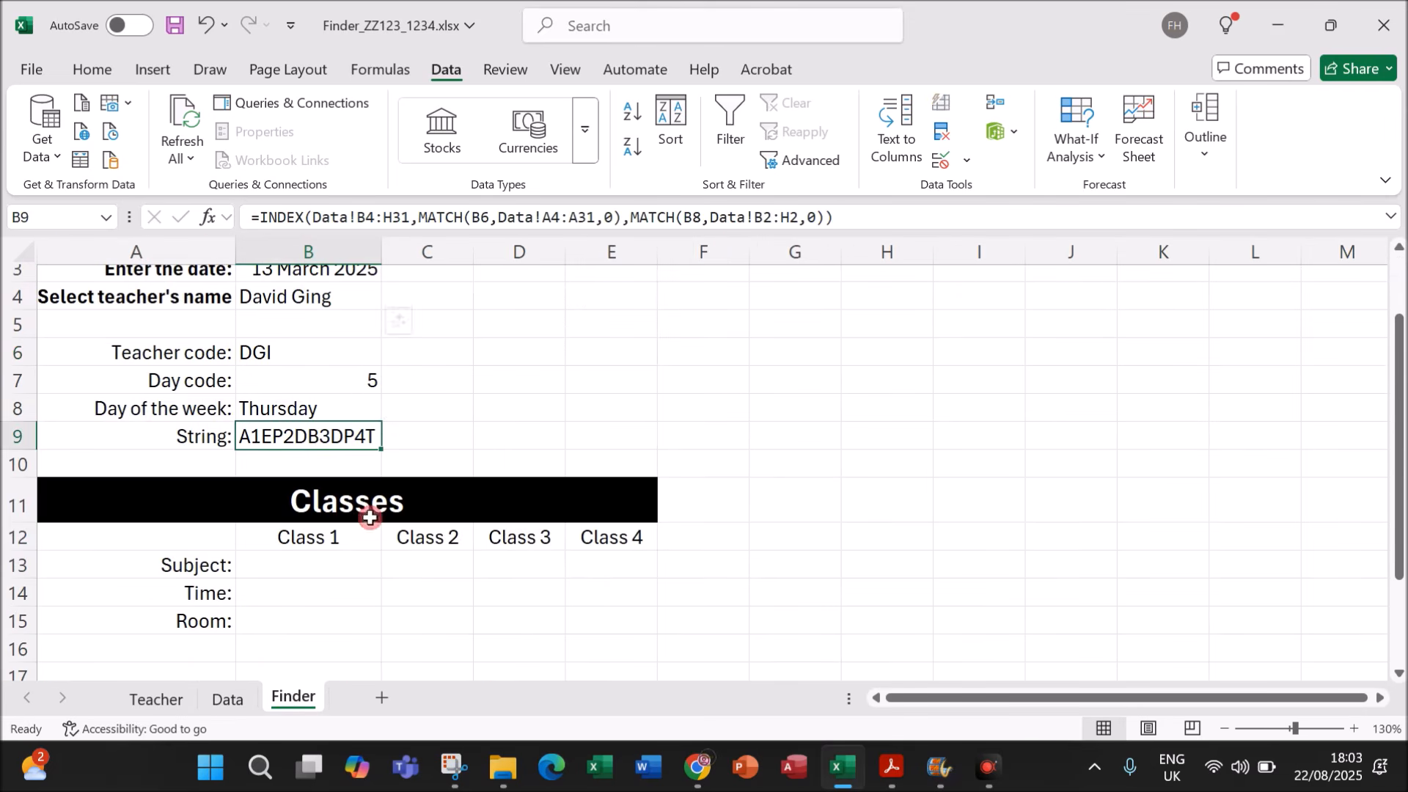
double_click(328, 436)
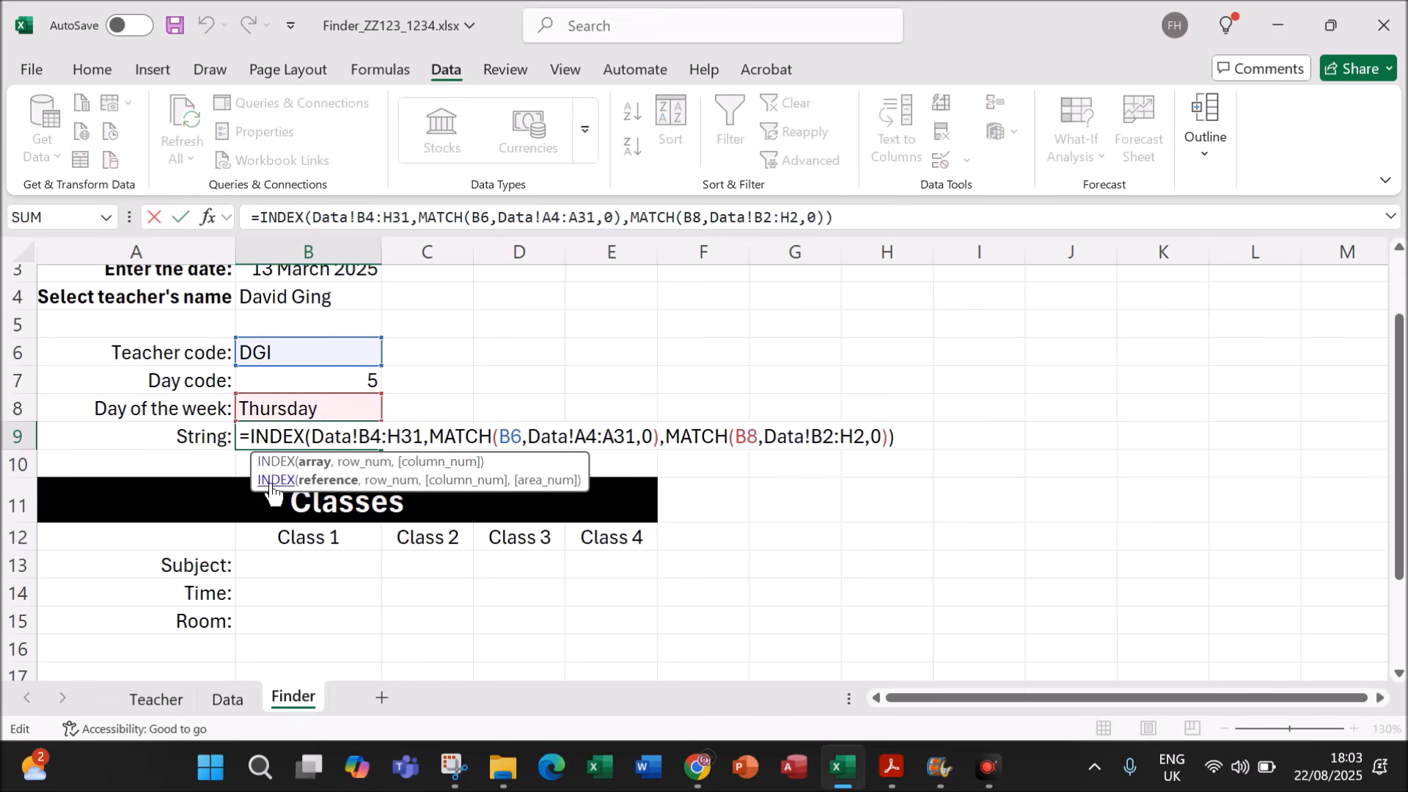
drag(250, 437, 896, 437)
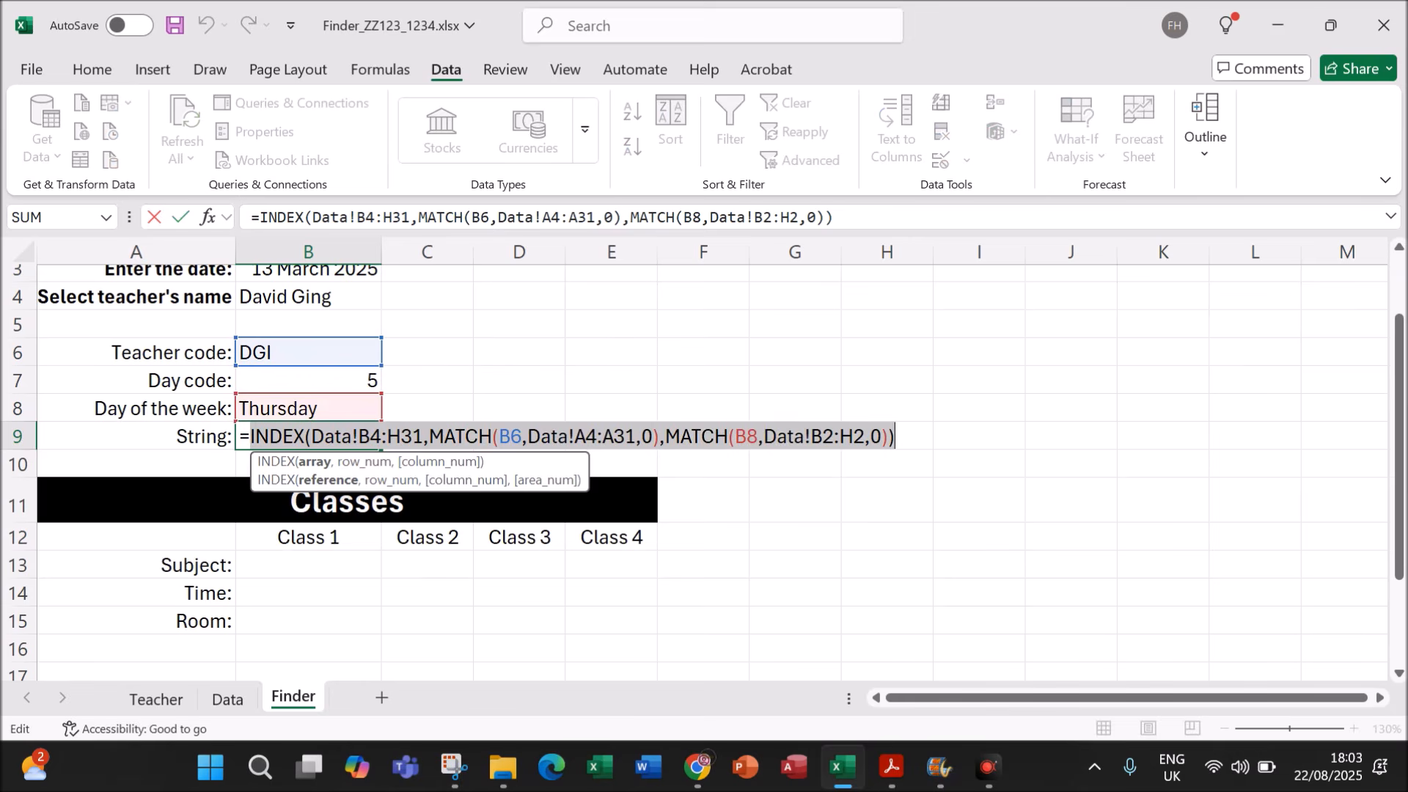
mouse_move(455, 767)
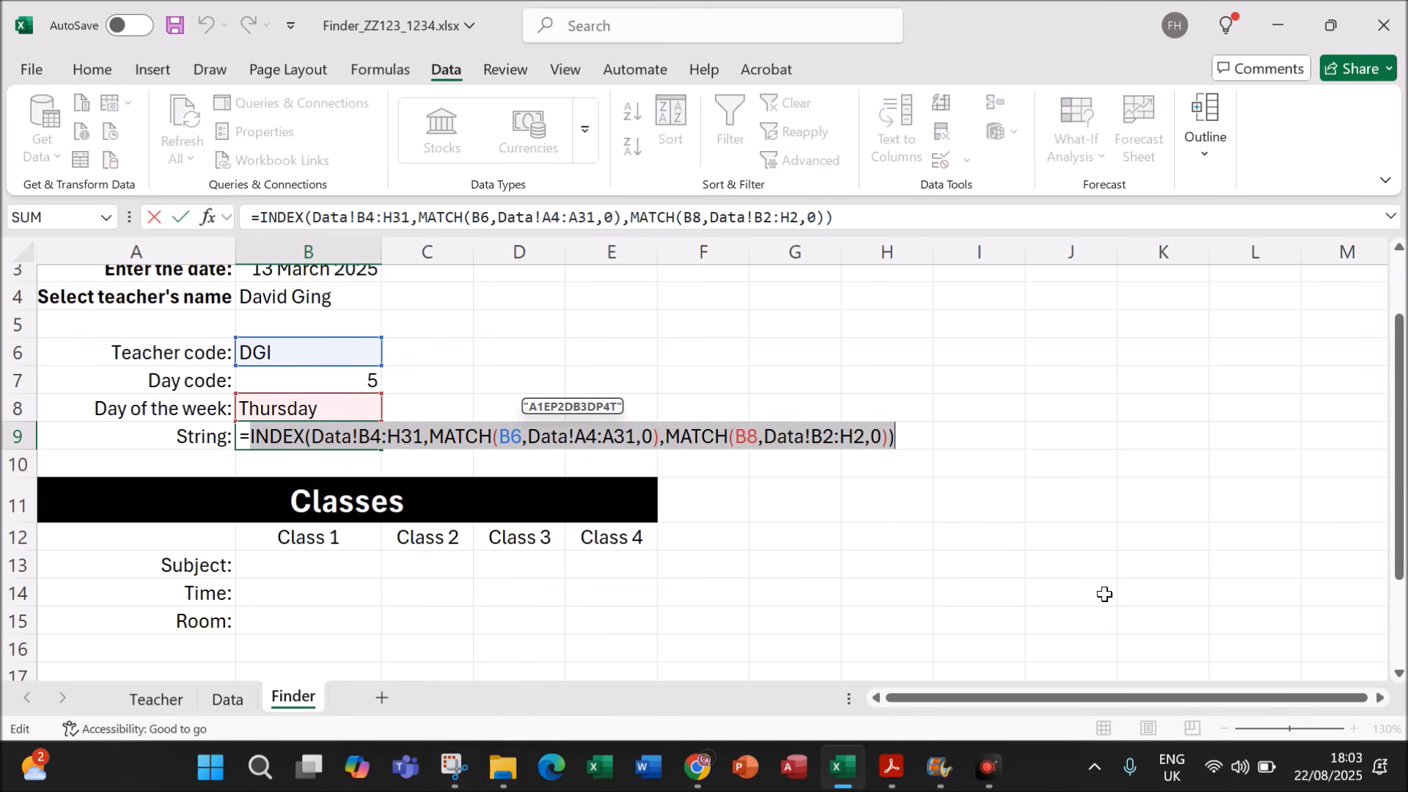
key(Return)
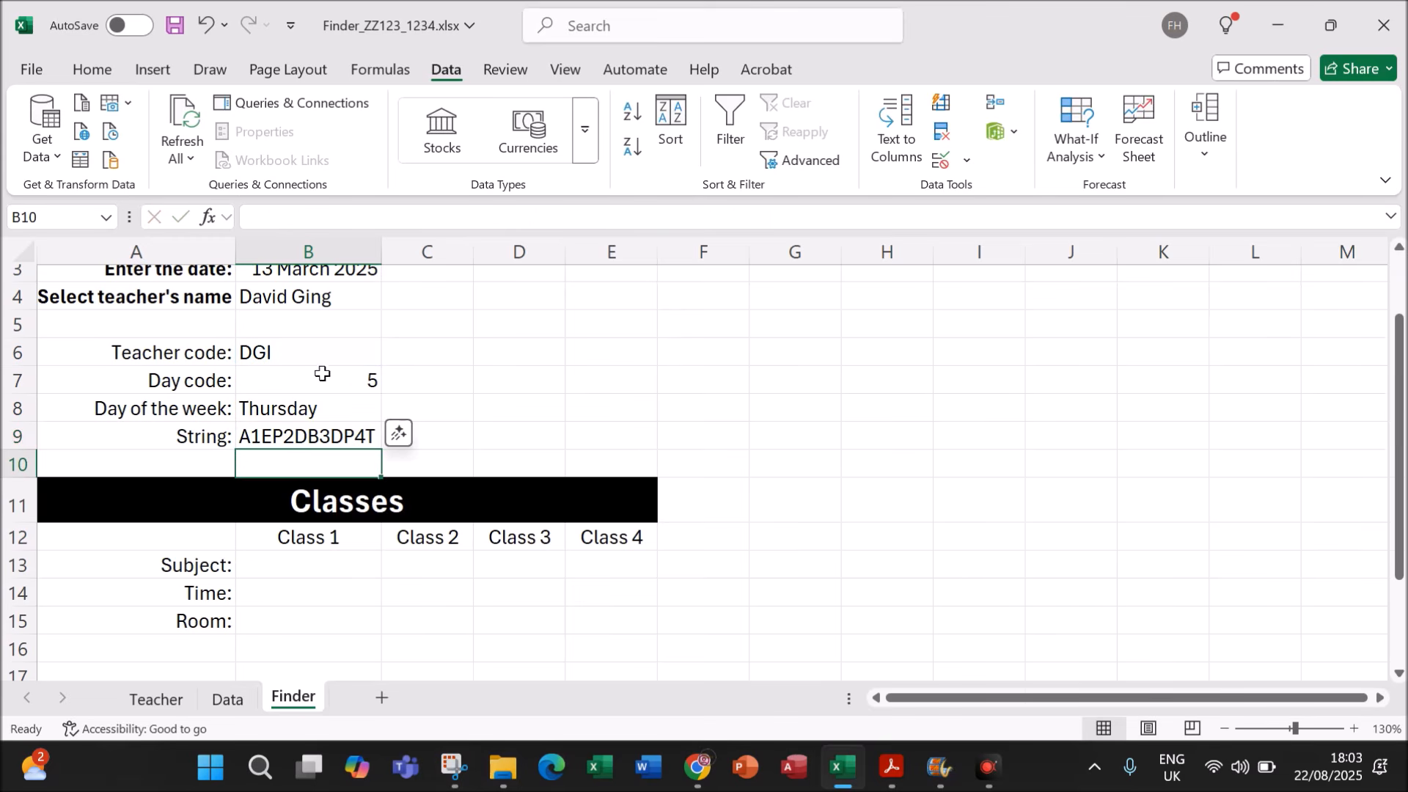
Step: Test the lookups by choosing the teacher with code CTR from the name list in B4
scroll(335, 365, up, 1)
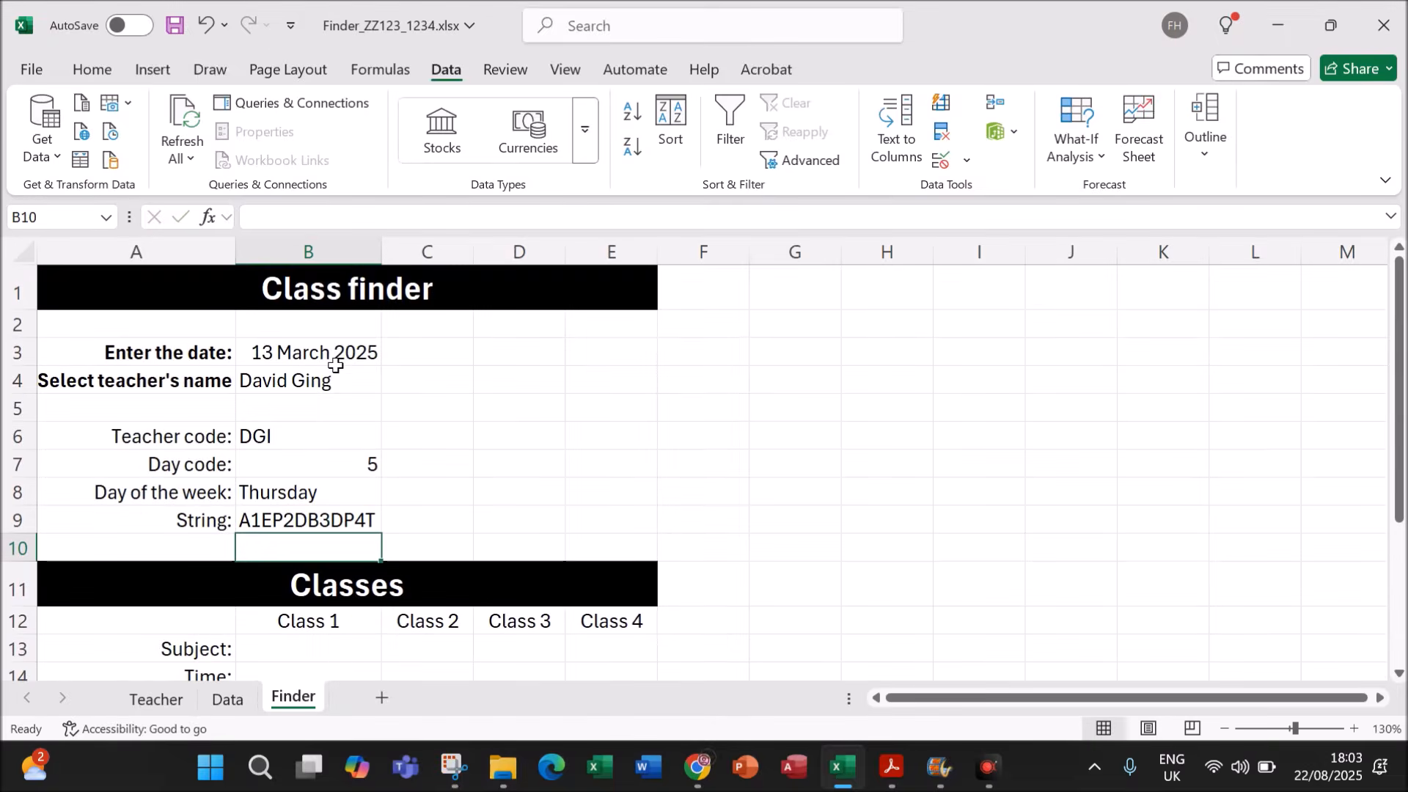
click(306, 439)
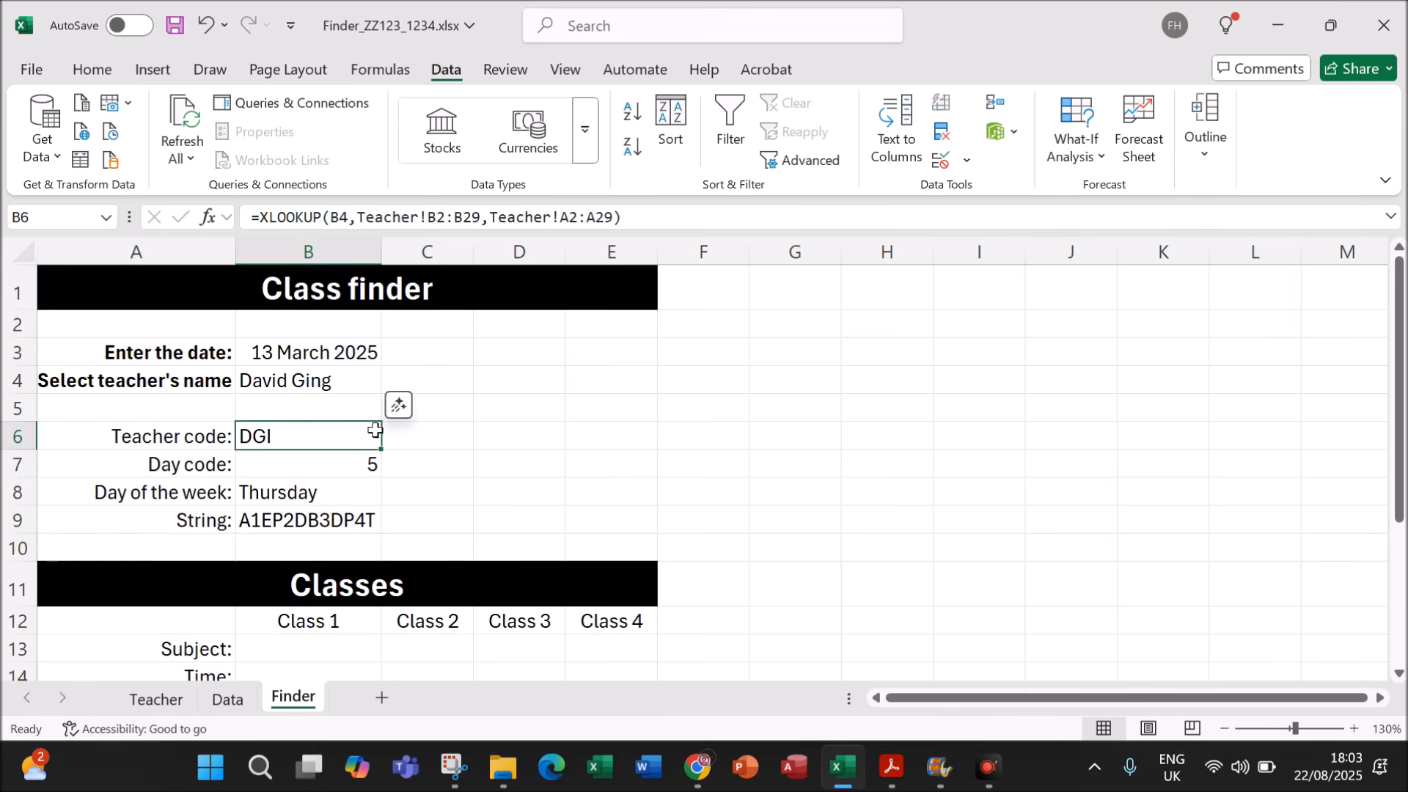
click(355, 380)
click(393, 384)
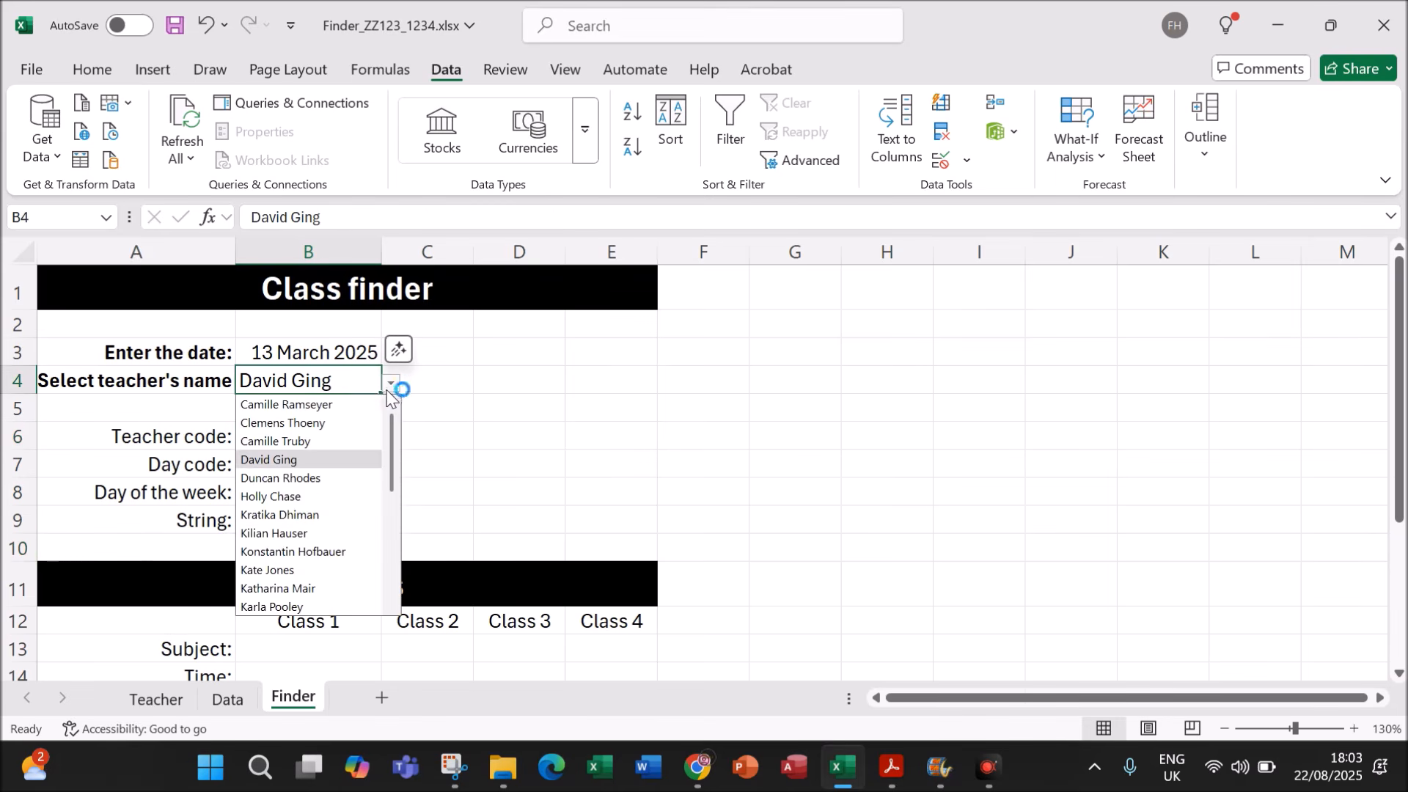
click(327, 437)
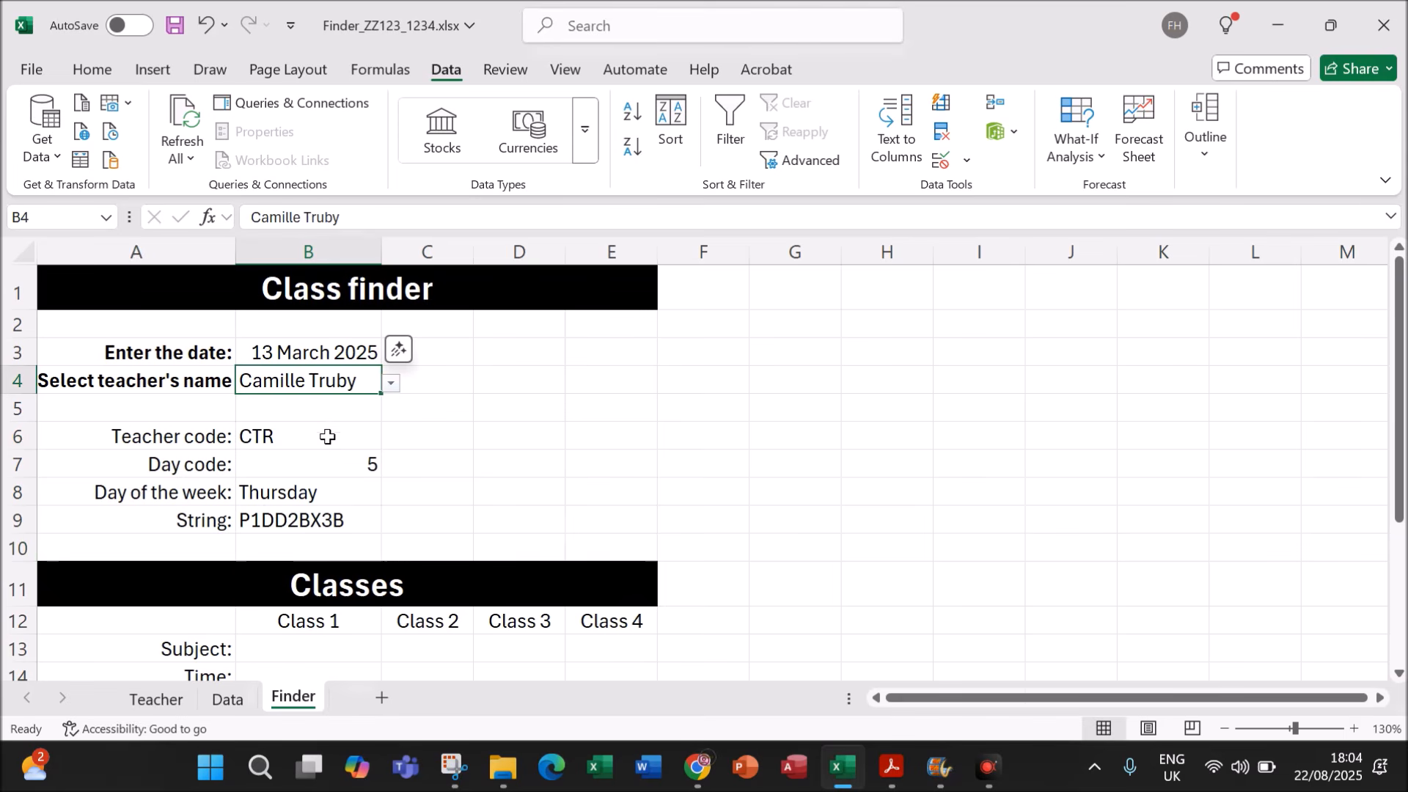
Step: Test the lookups by choosing the teachers with codes KJO and KPO in turn from the name list in B4
click(392, 383)
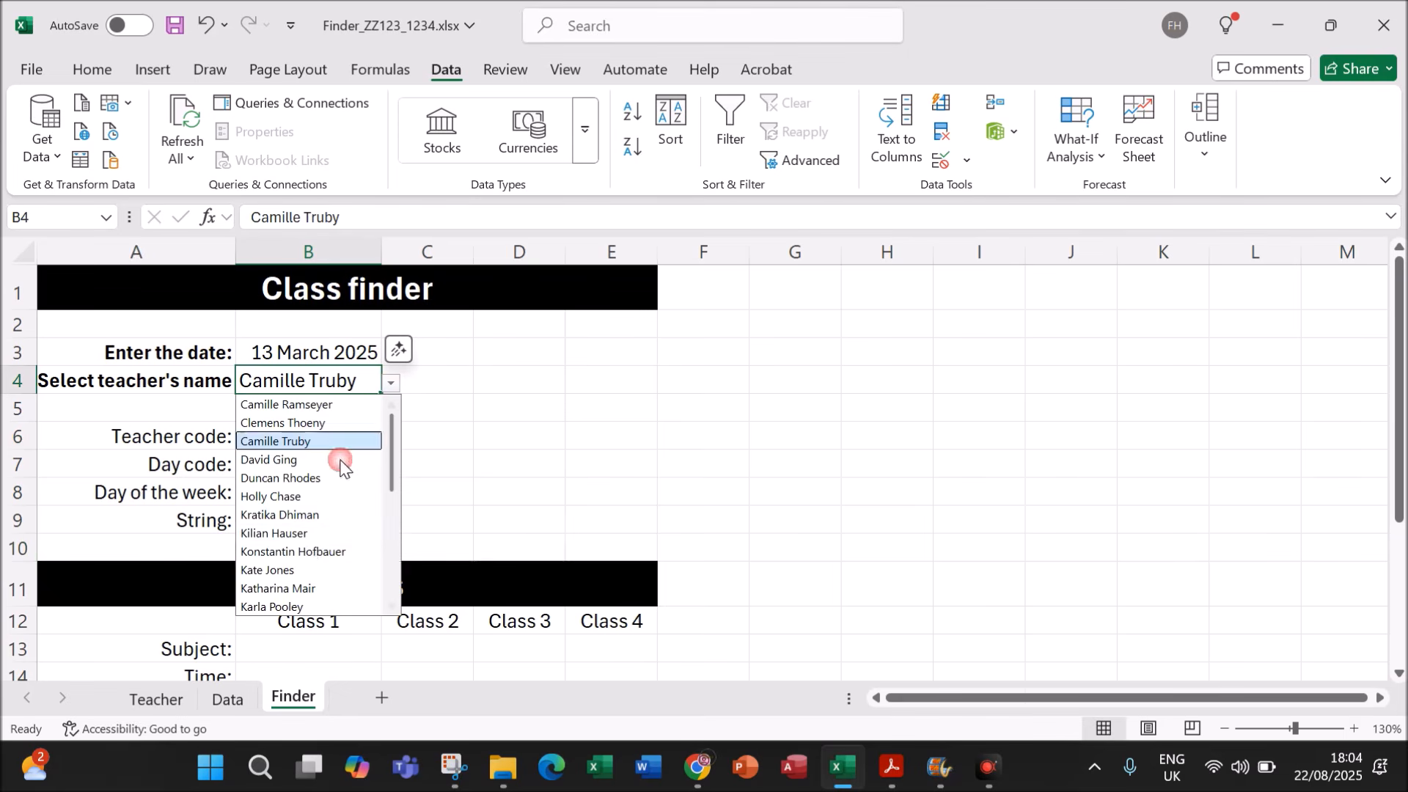
click(294, 570)
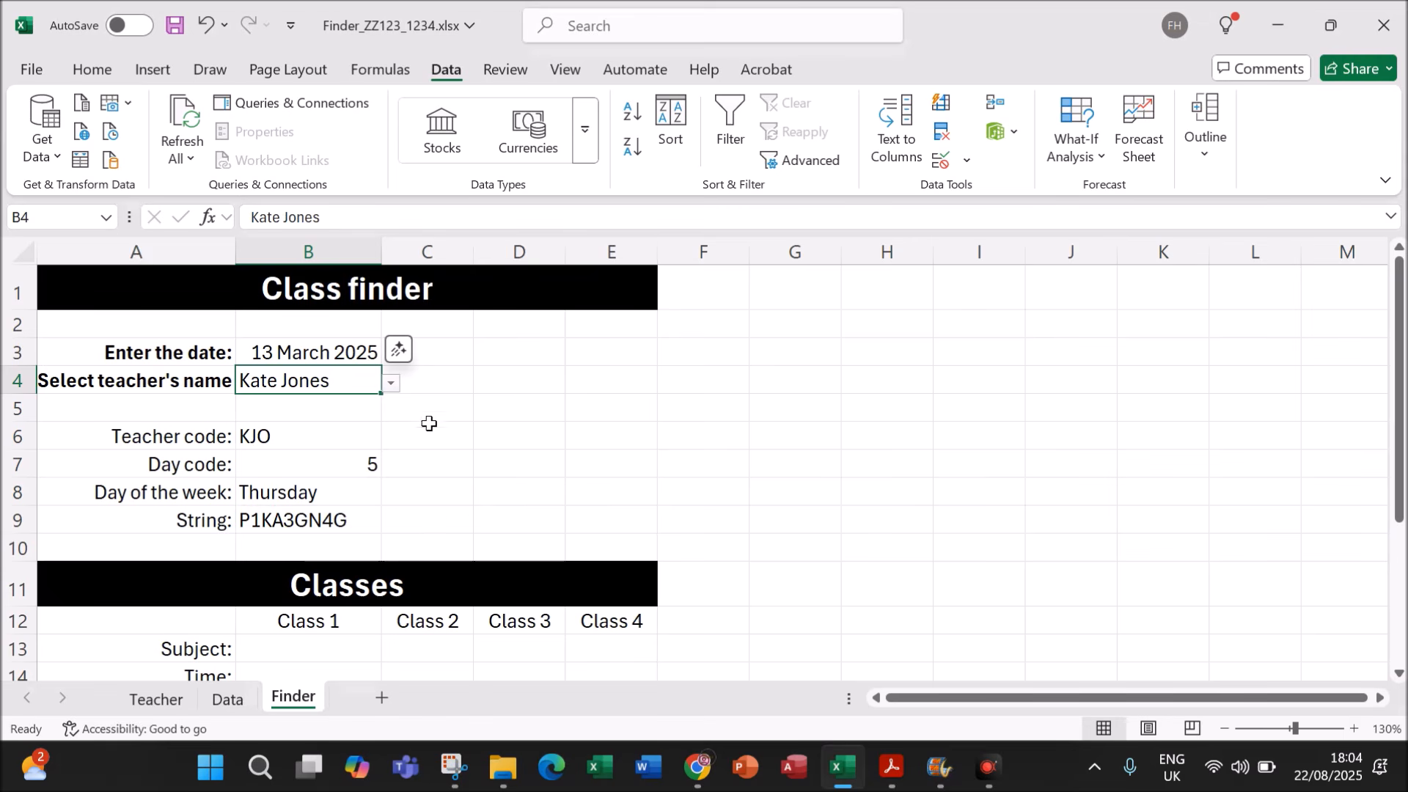
click(391, 397)
click(352, 380)
click(395, 385)
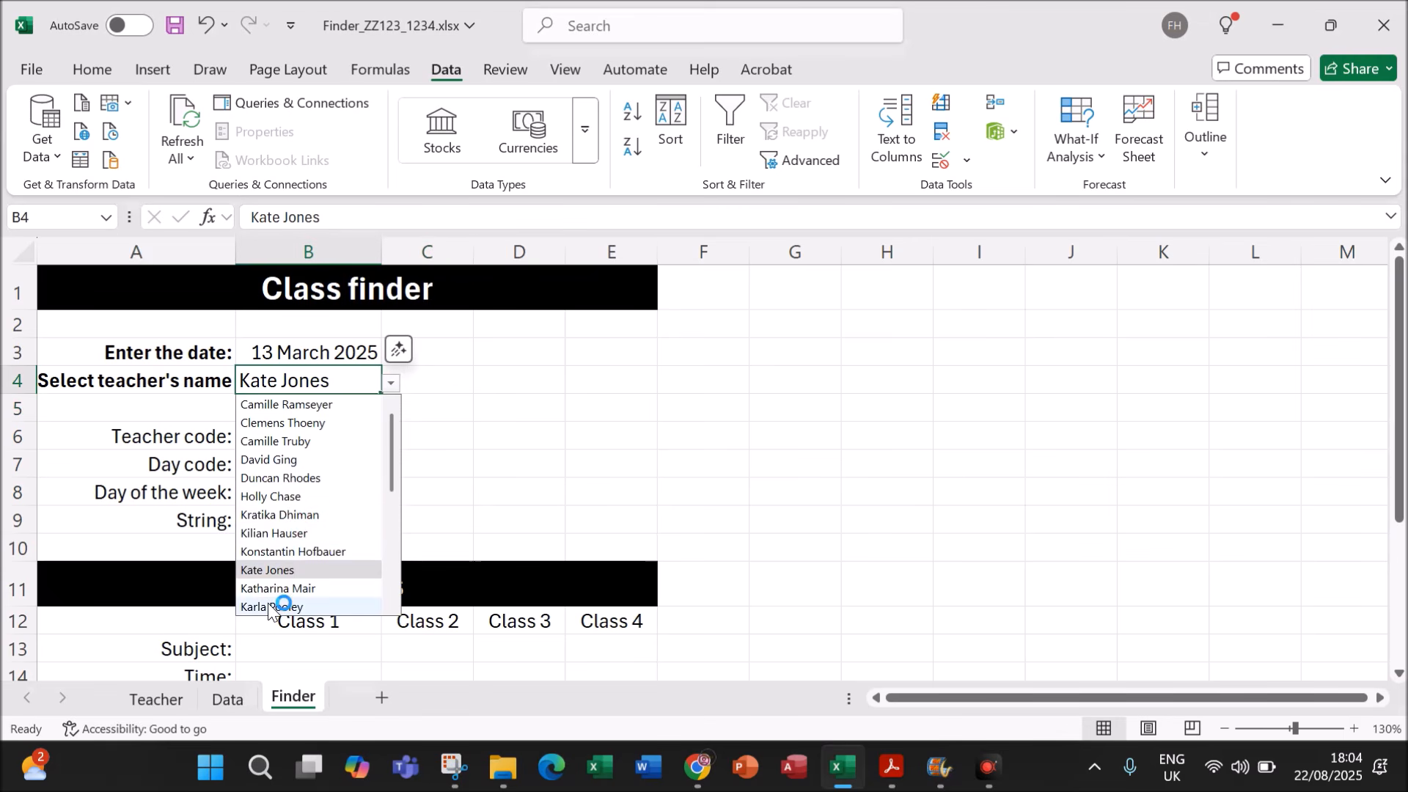
click(309, 577)
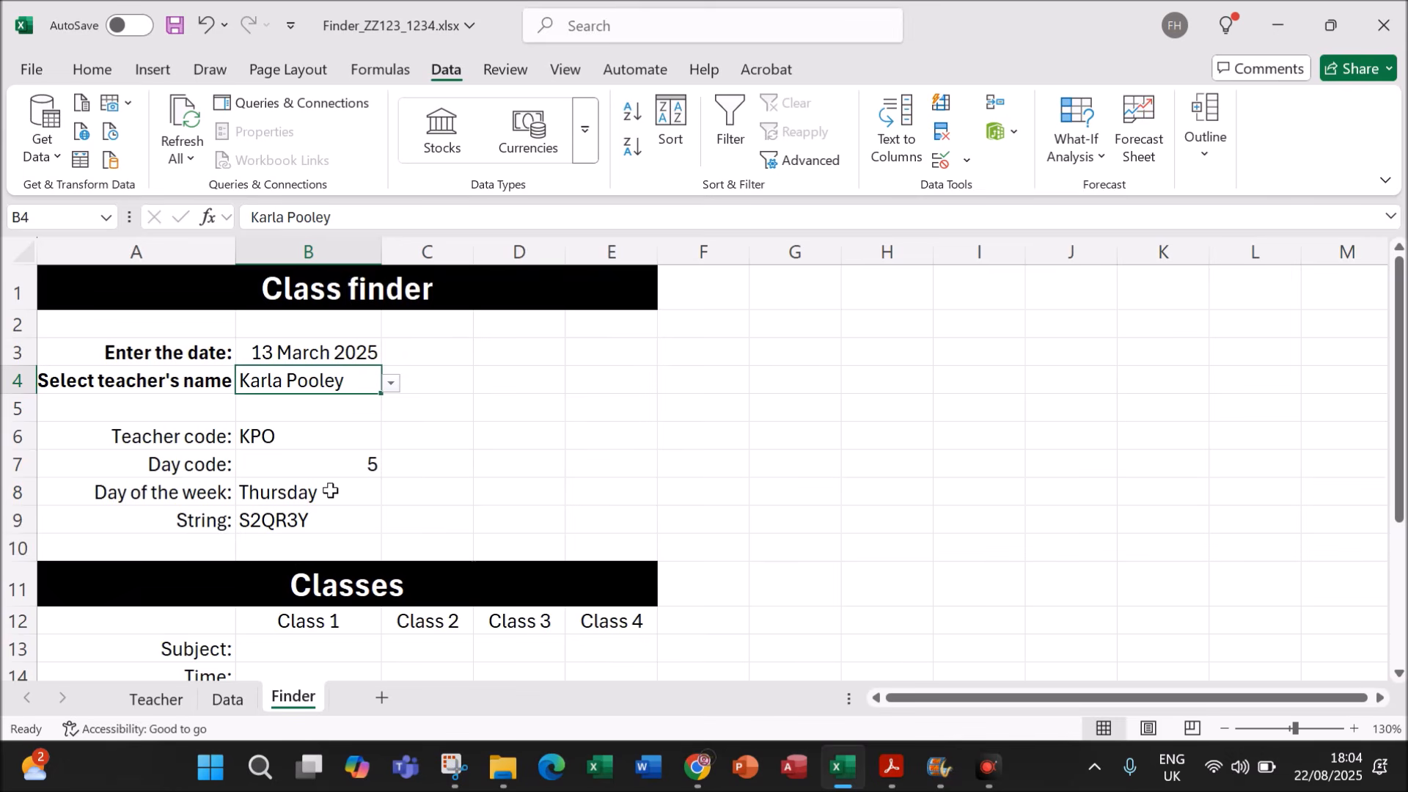
Step: Switch to the exam paper in Acrobat and read task 8 about the subject formulae for B13 to E13
scroll(371, 493, down, 1)
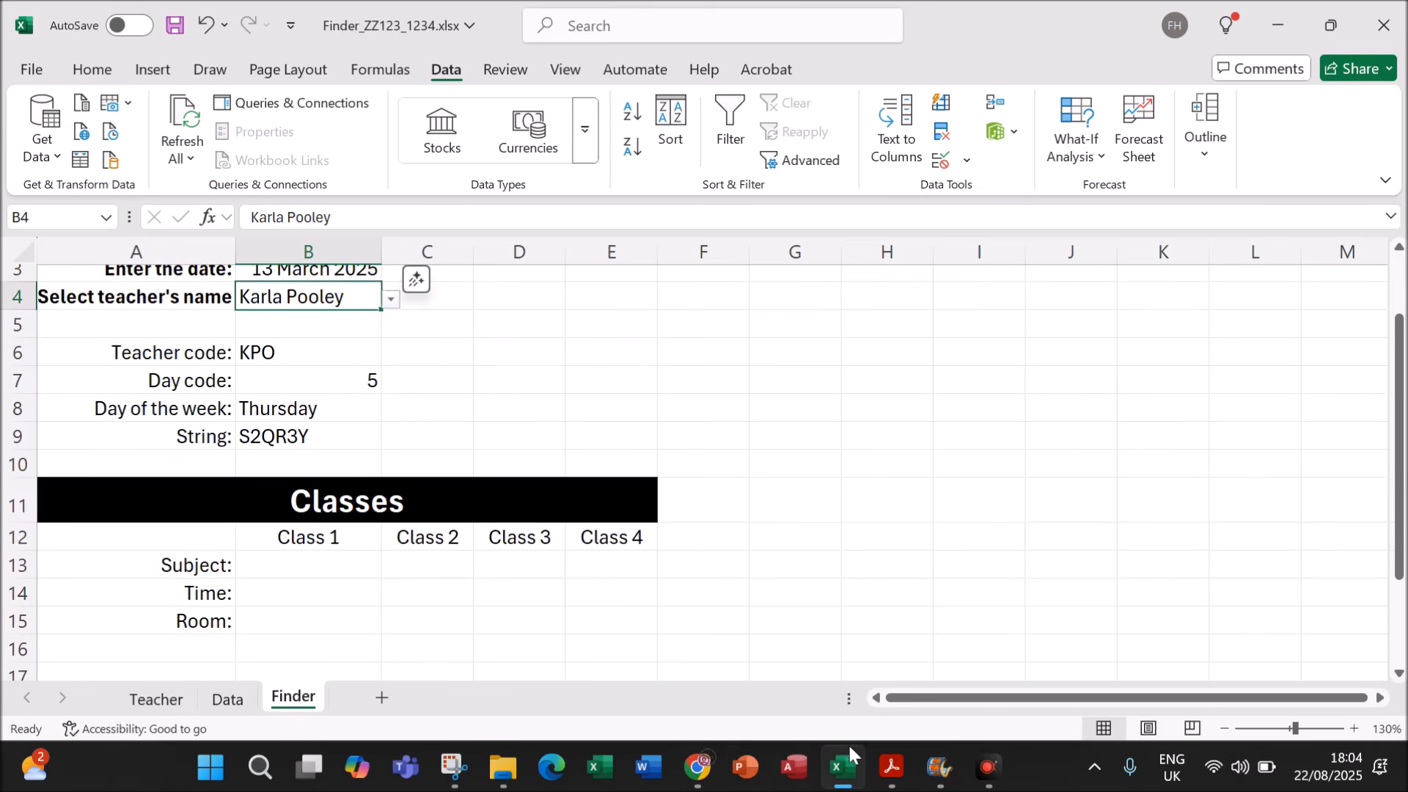
click(892, 767)
scroll(603, 472, down, 1)
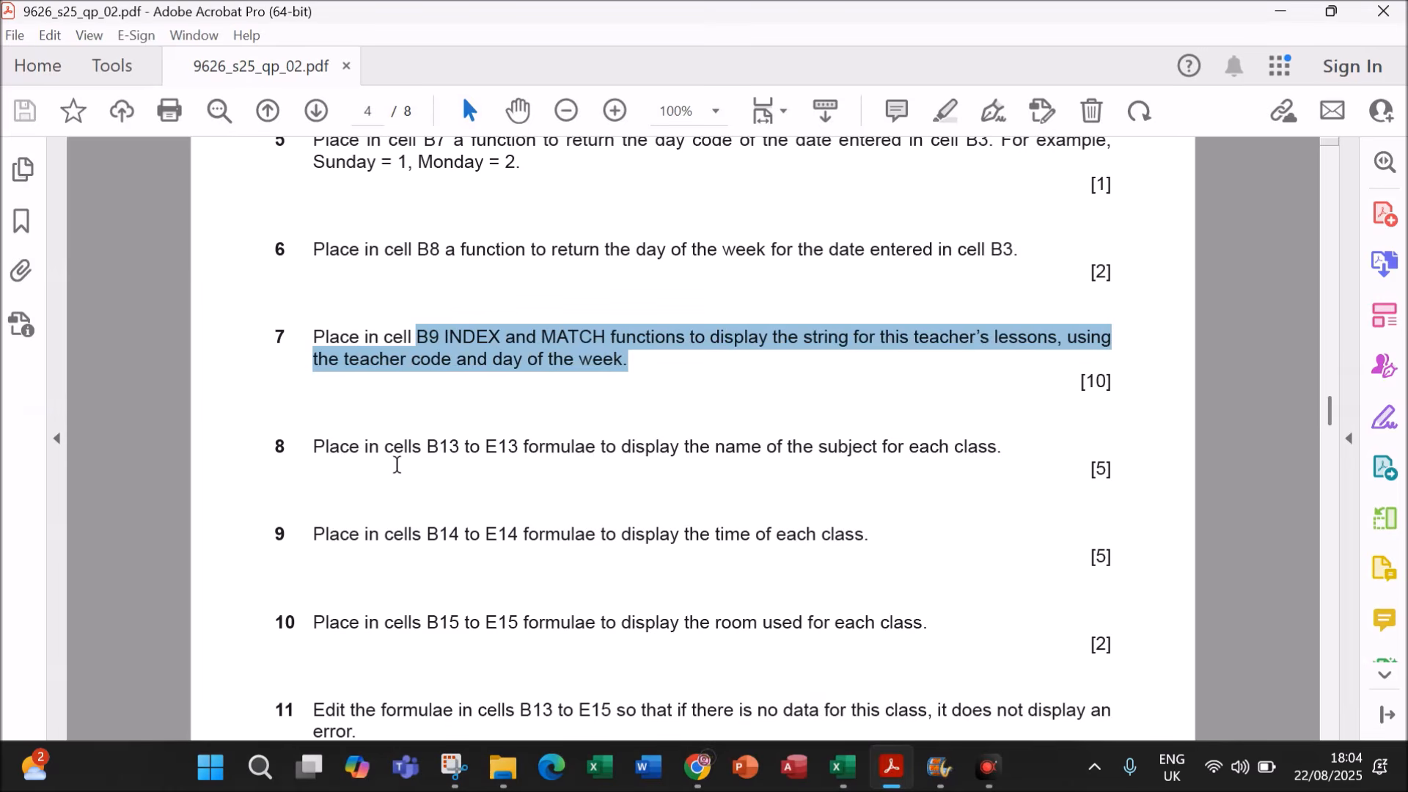
drag(429, 448, 979, 449)
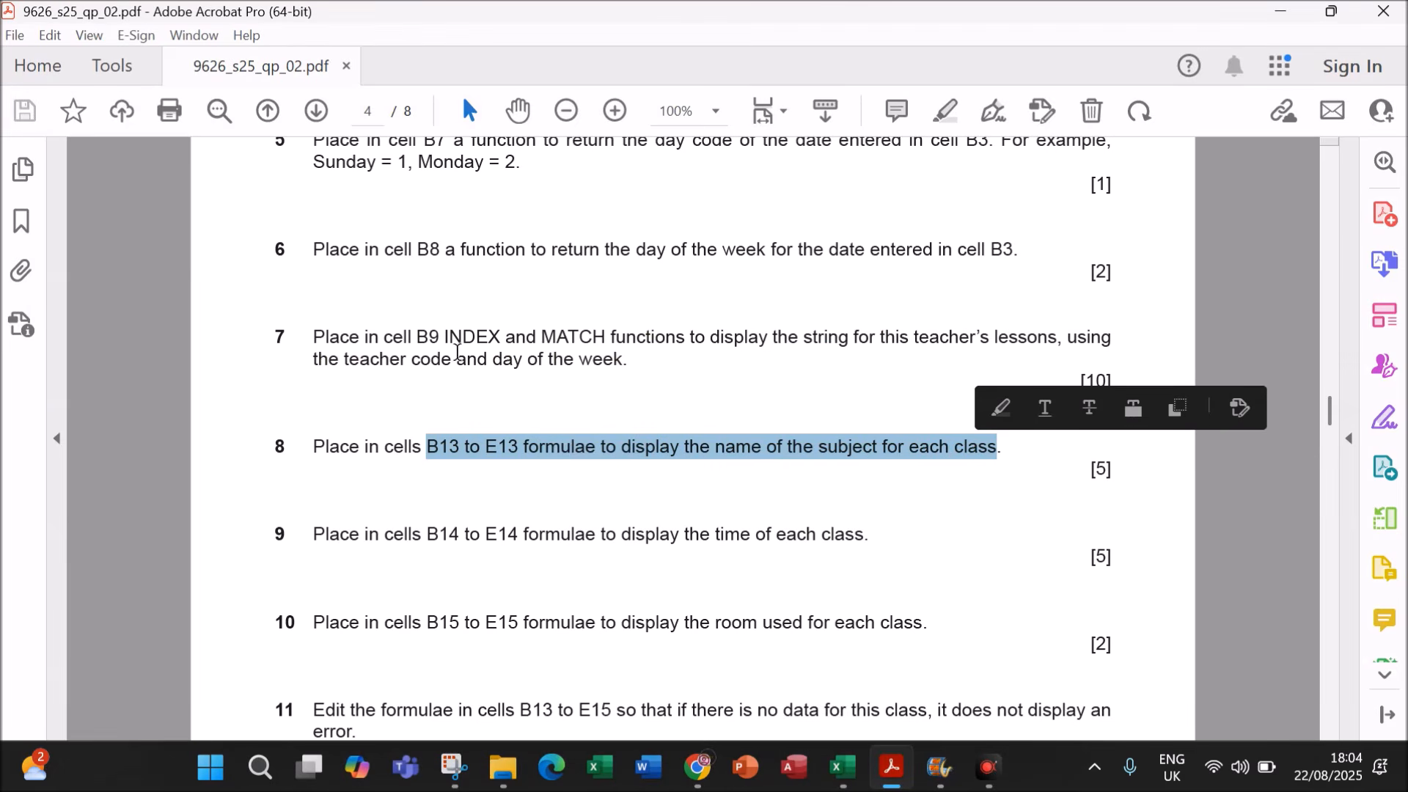
Step: Review the T1BT3C example in task 1 to see which characters hold each class's subject code, period and room
scroll(584, 389, up, 15)
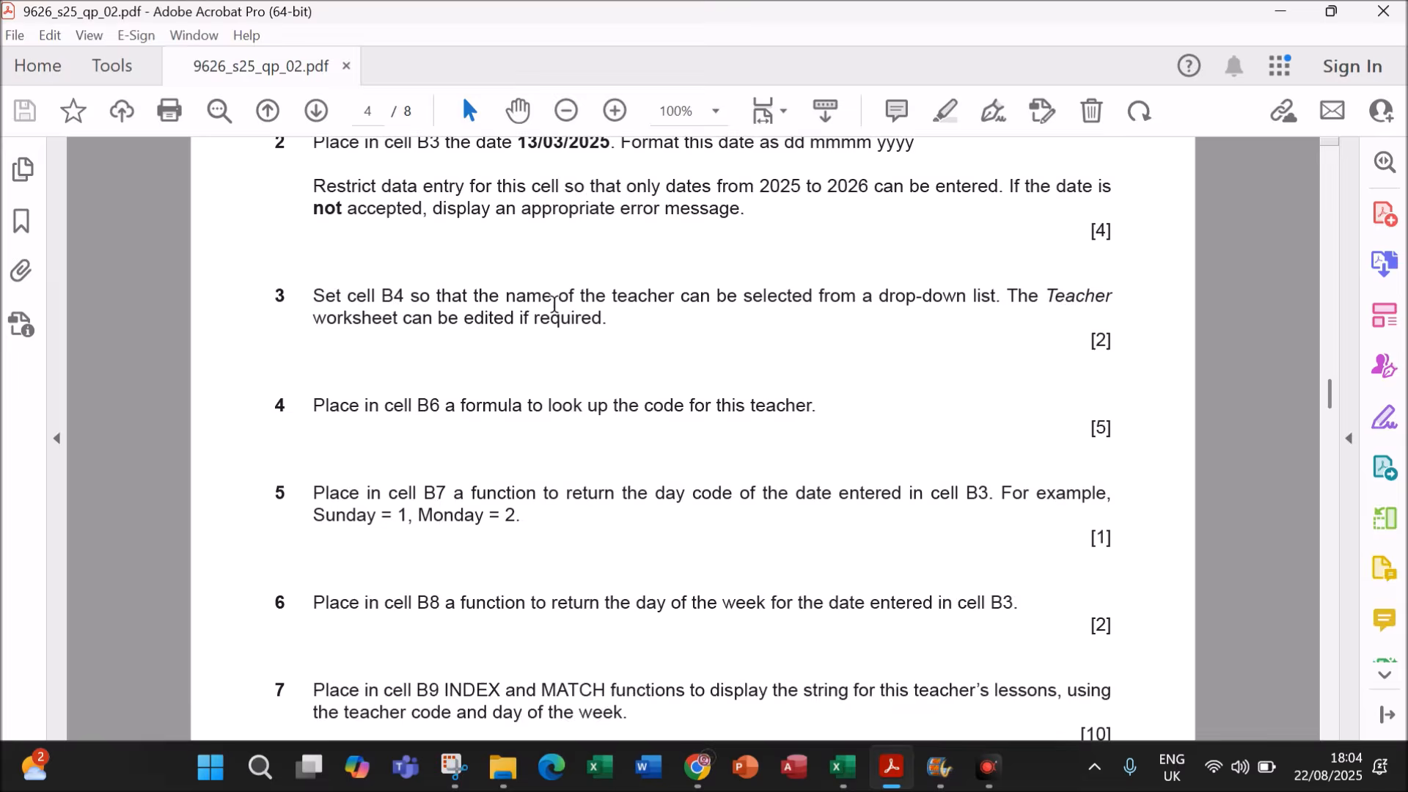
scroll(555, 320, up, 8)
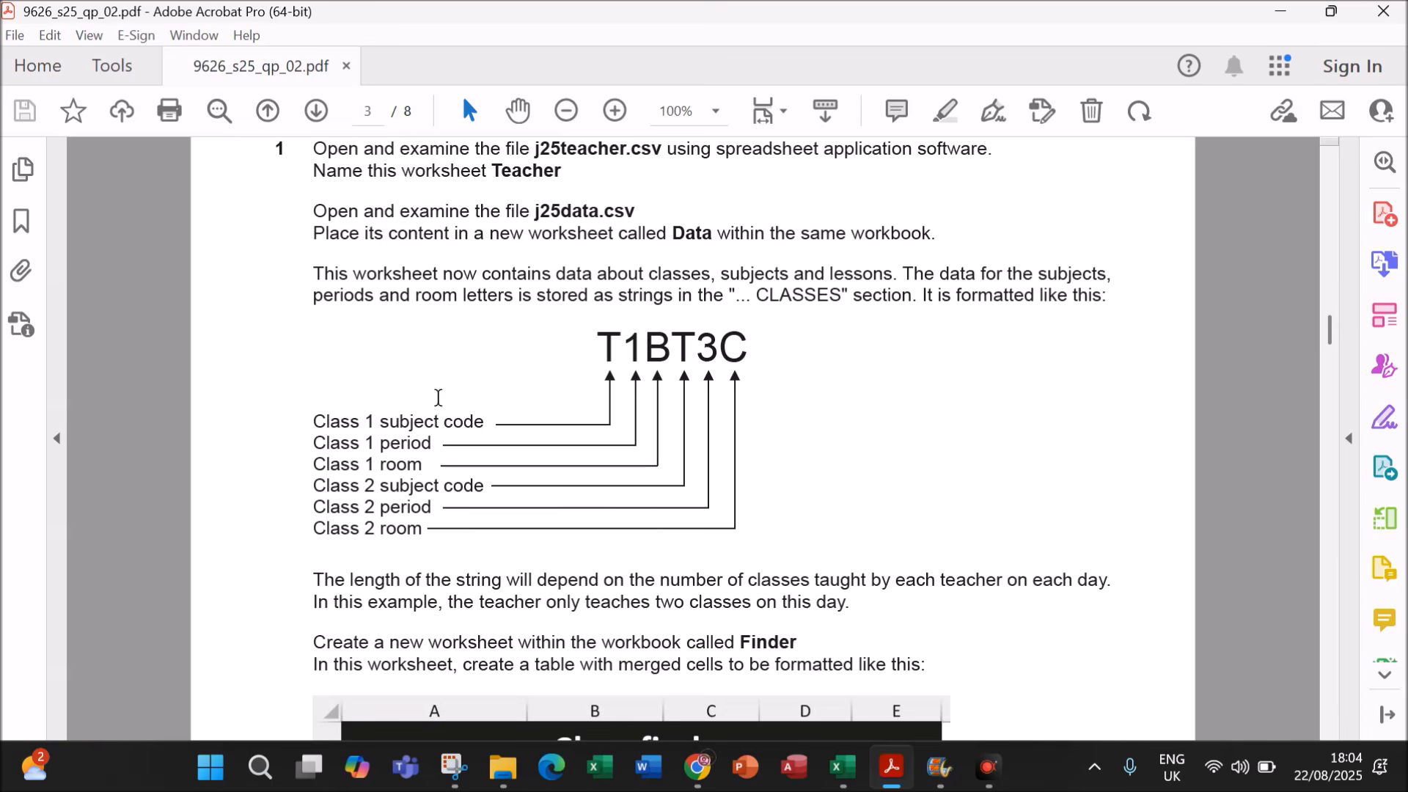
drag(382, 421, 485, 421)
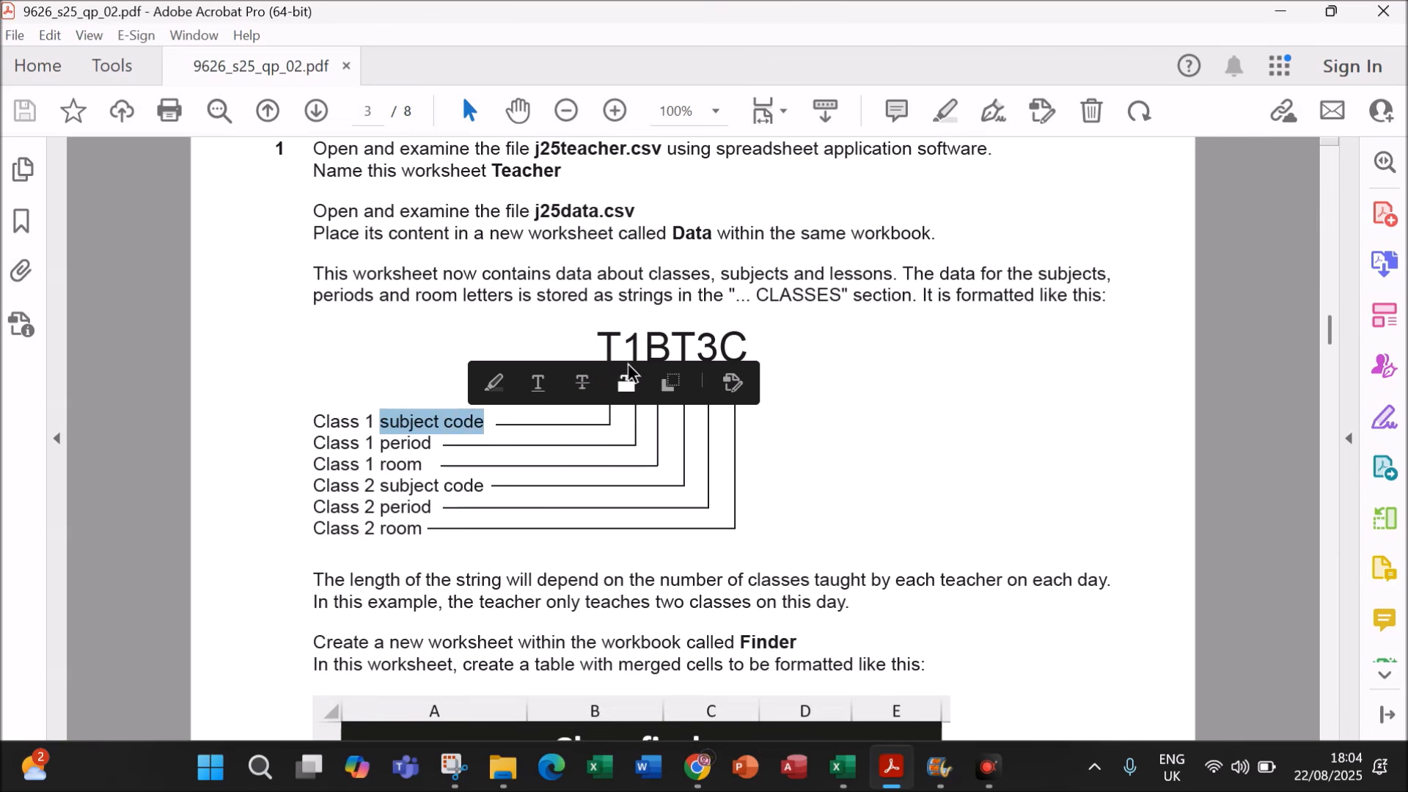
double_click(609, 337)
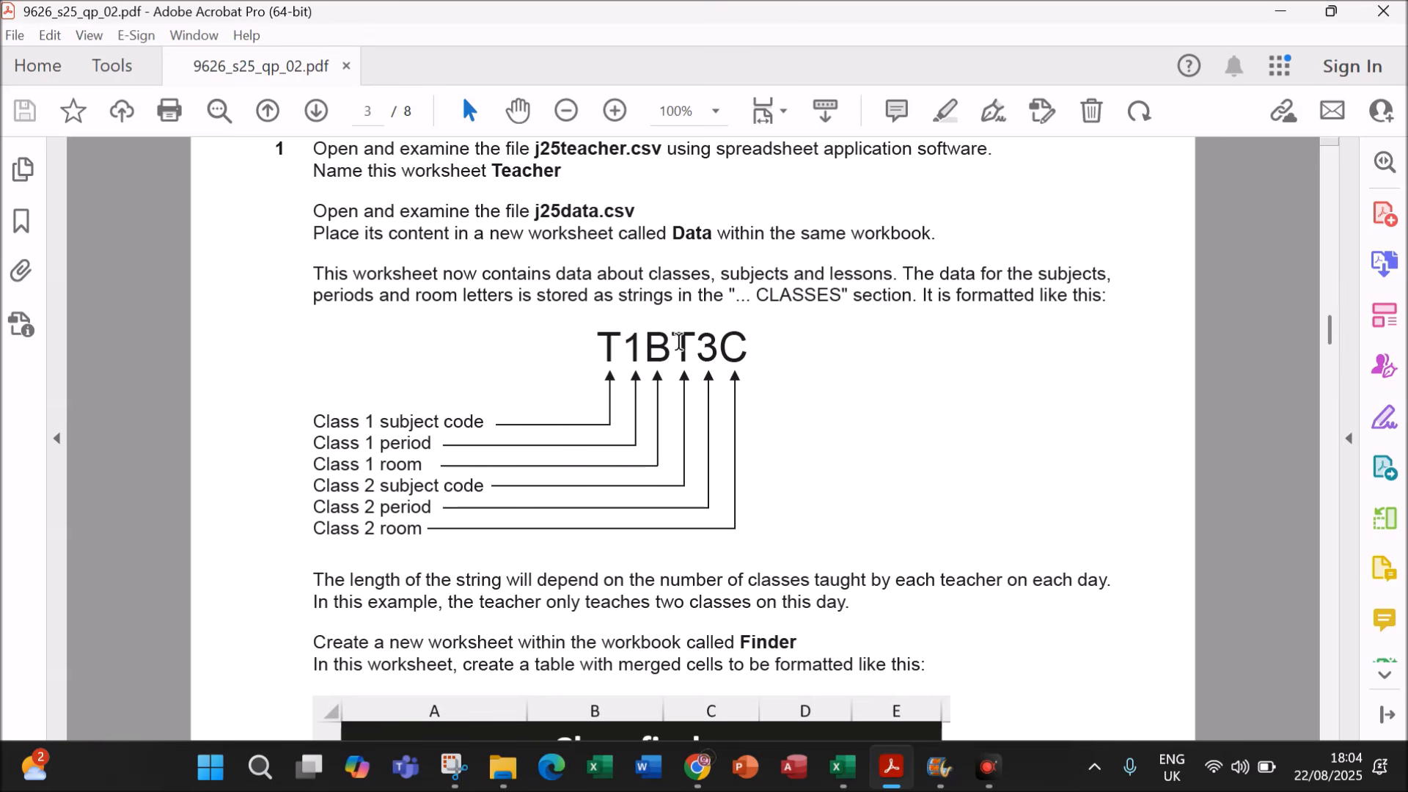
double_click(695, 341)
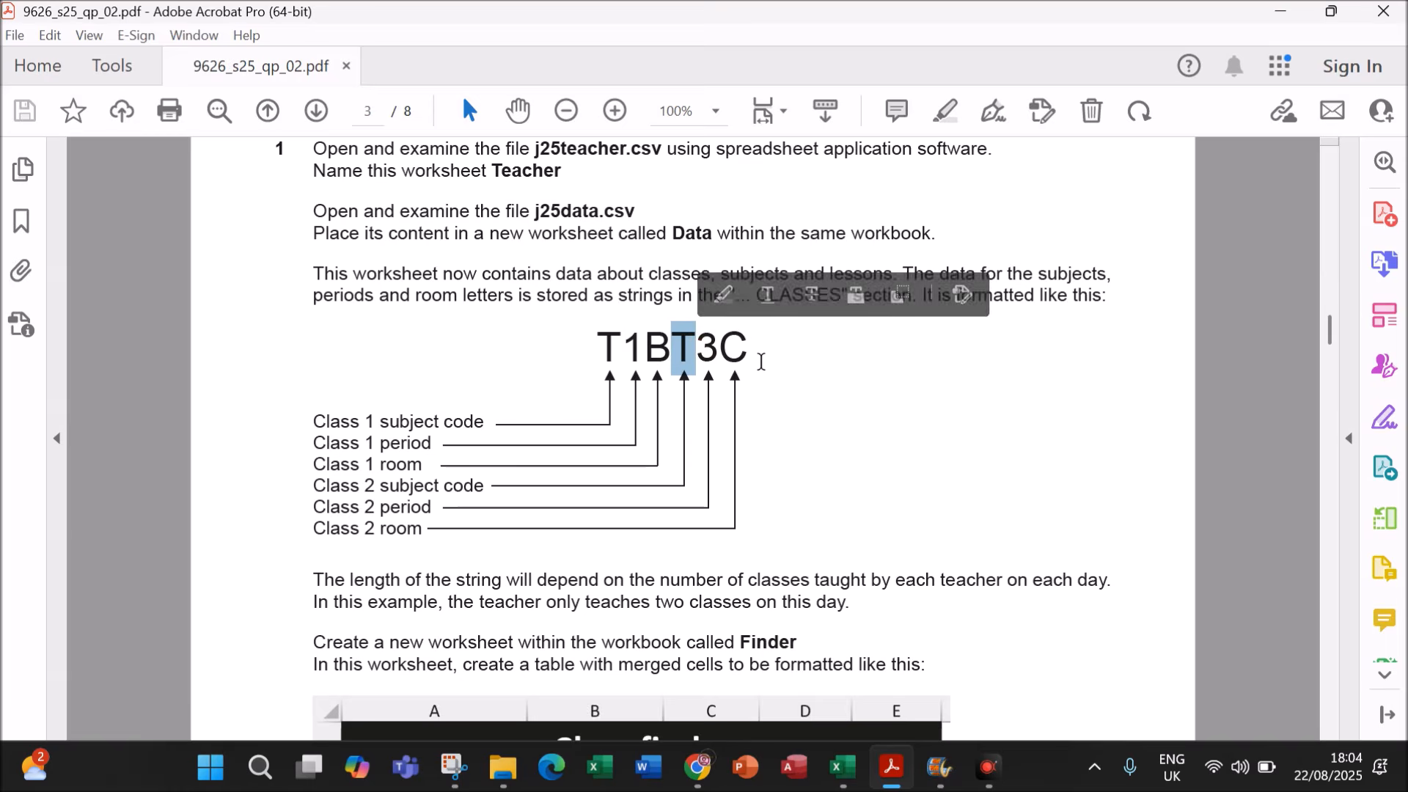
click(748, 343)
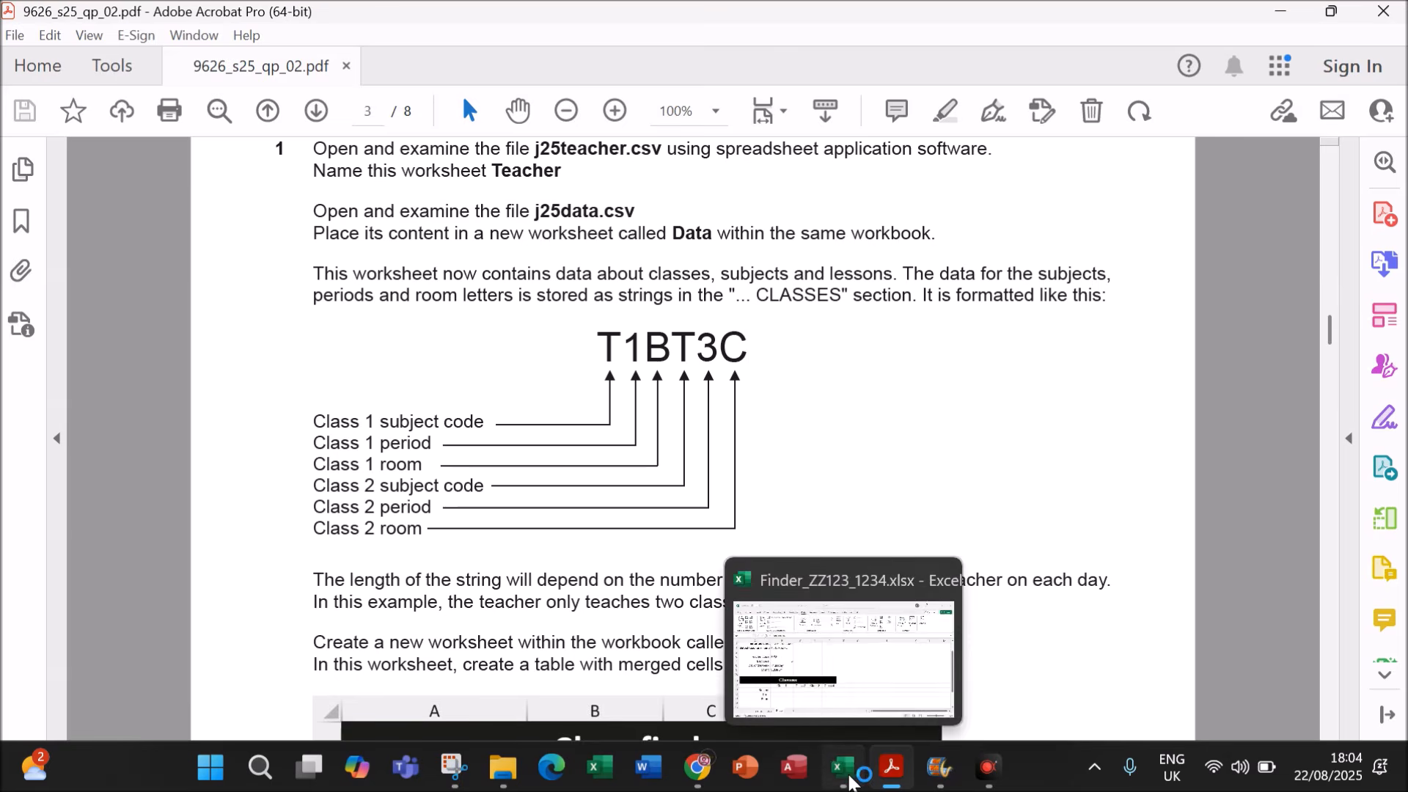
Step: Switch back to the Excel workbook and examine the subject codes and subject names in the Data sheet's SUBJECTS table
click(842, 767)
click(293, 563)
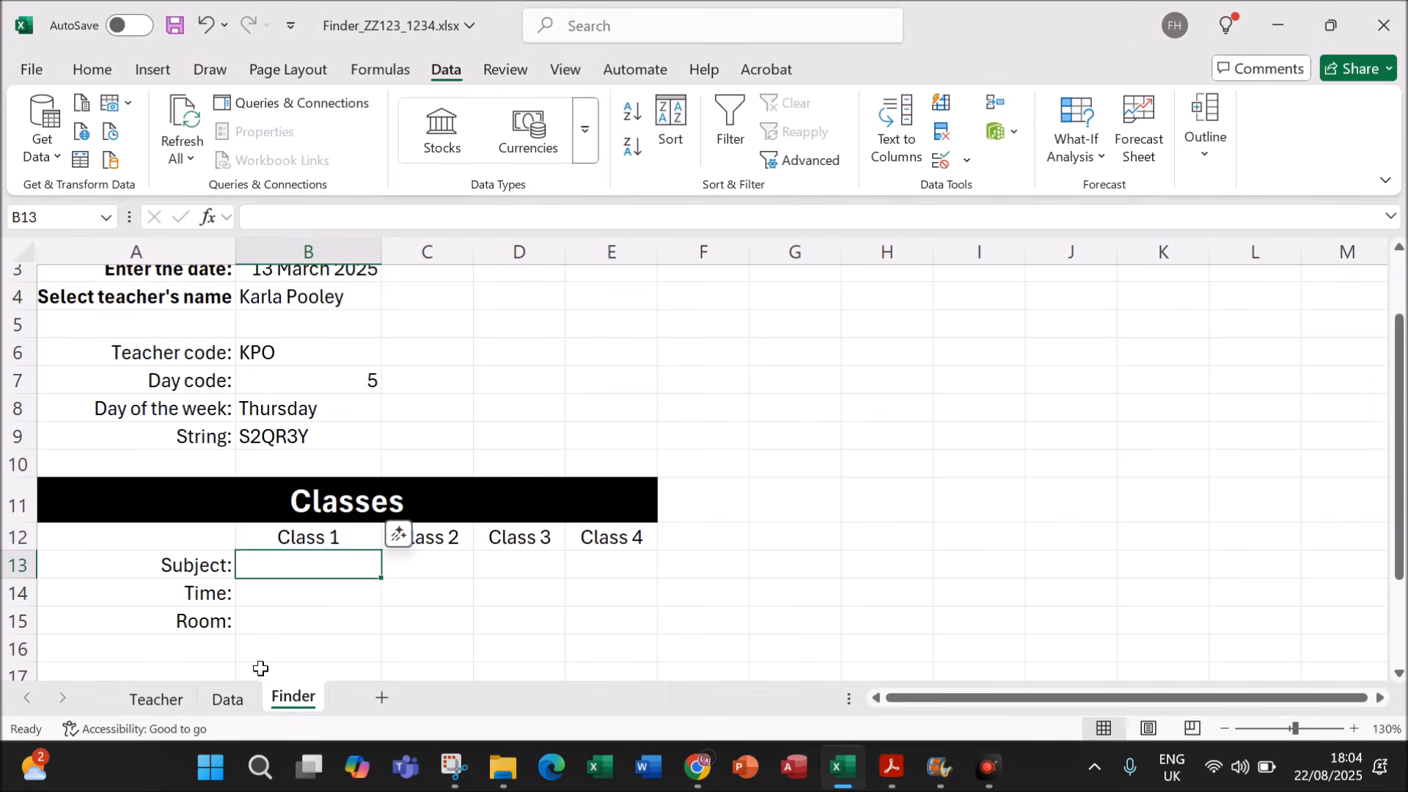
click(227, 700)
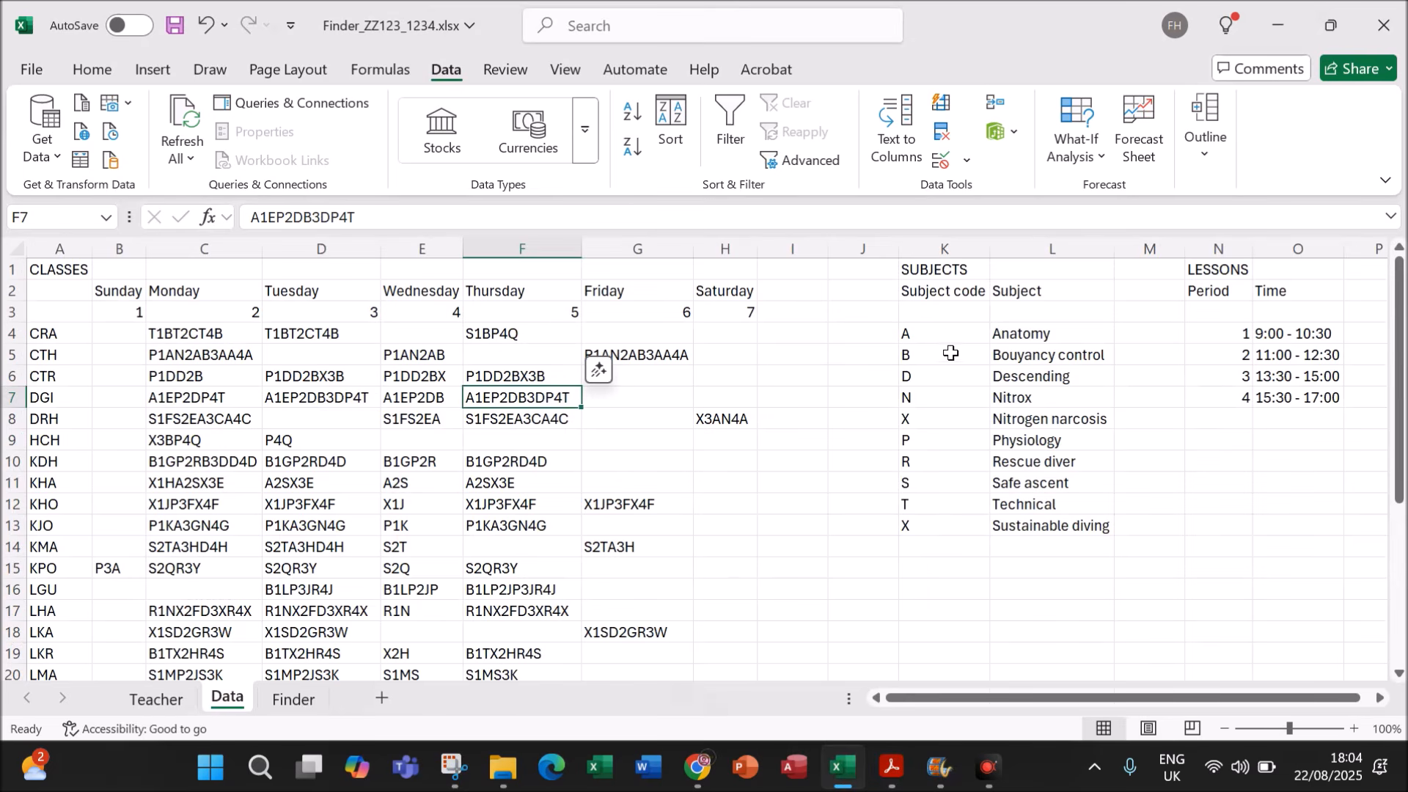
drag(951, 334, 956, 526)
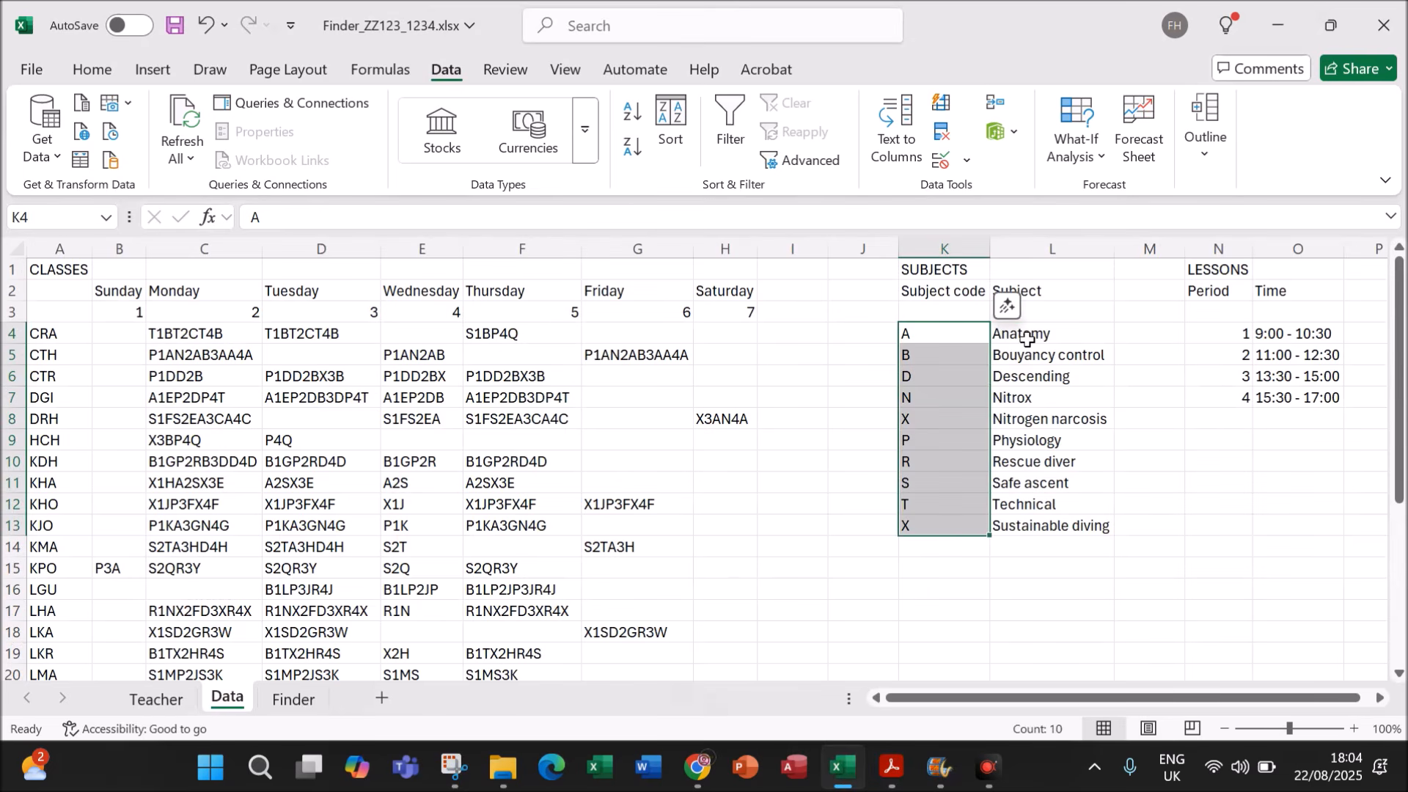
drag(1021, 333, 1059, 522)
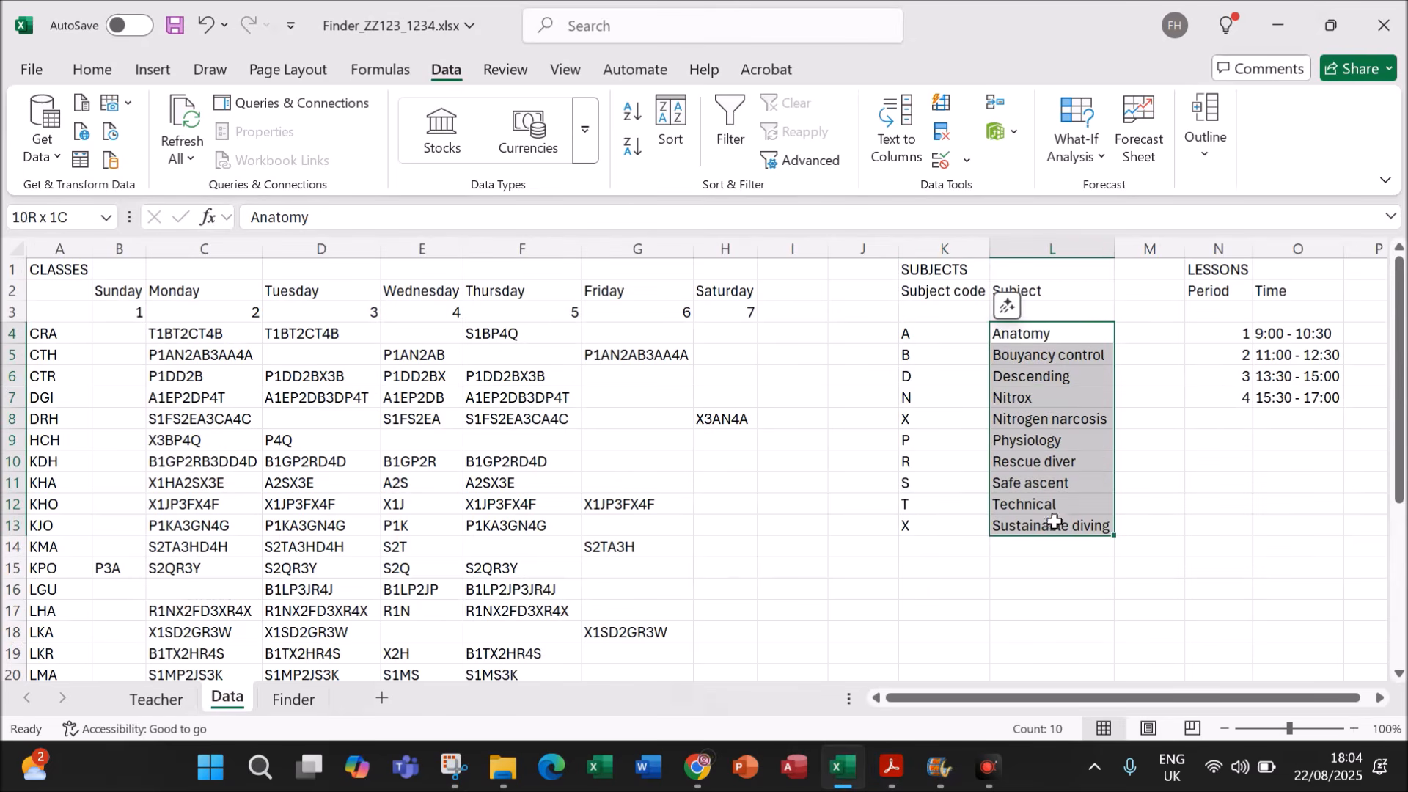
Step: Start a VLOOKUP in Finder cell B13 with MID(B9,1,1) as the lookup value
click(303, 712)
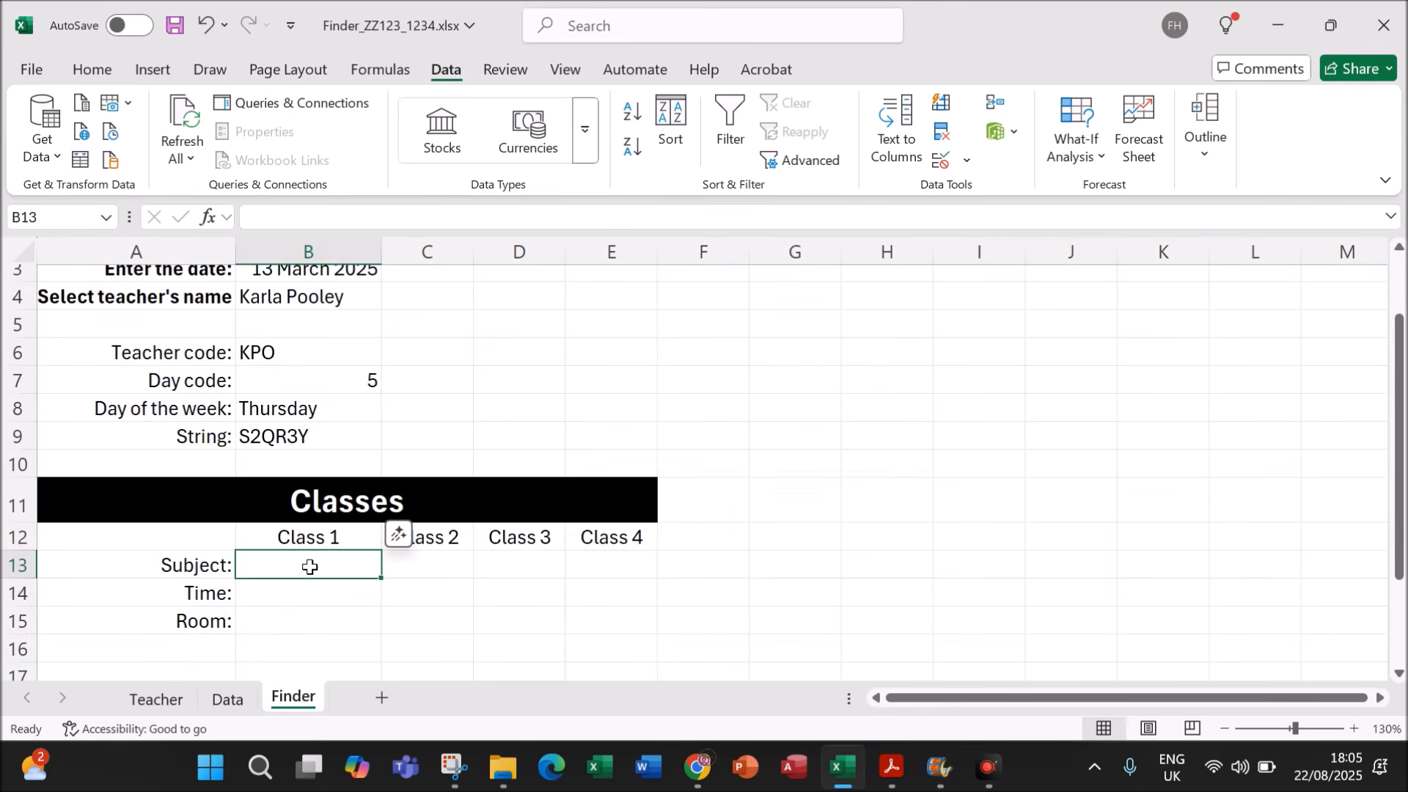
text(=v)
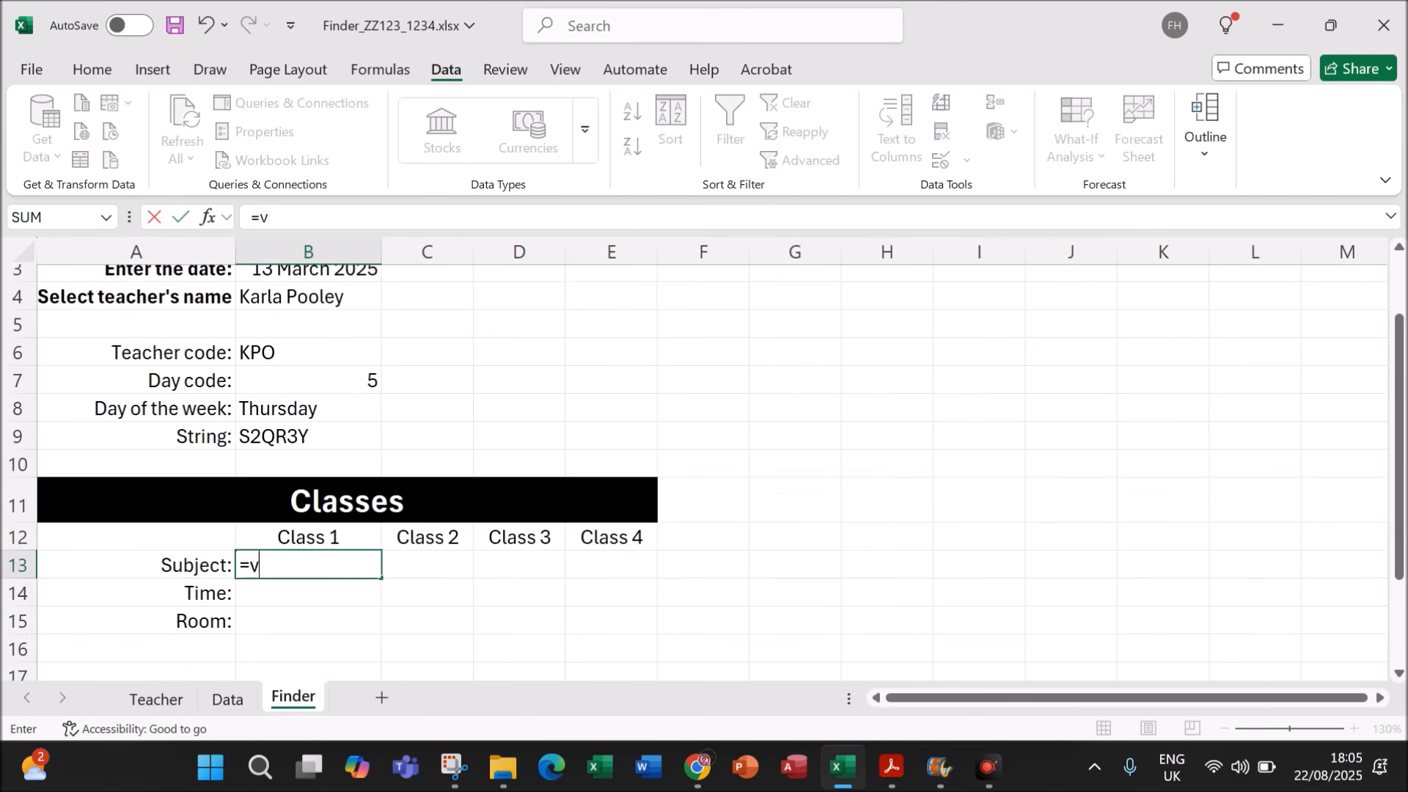
text(lookup)
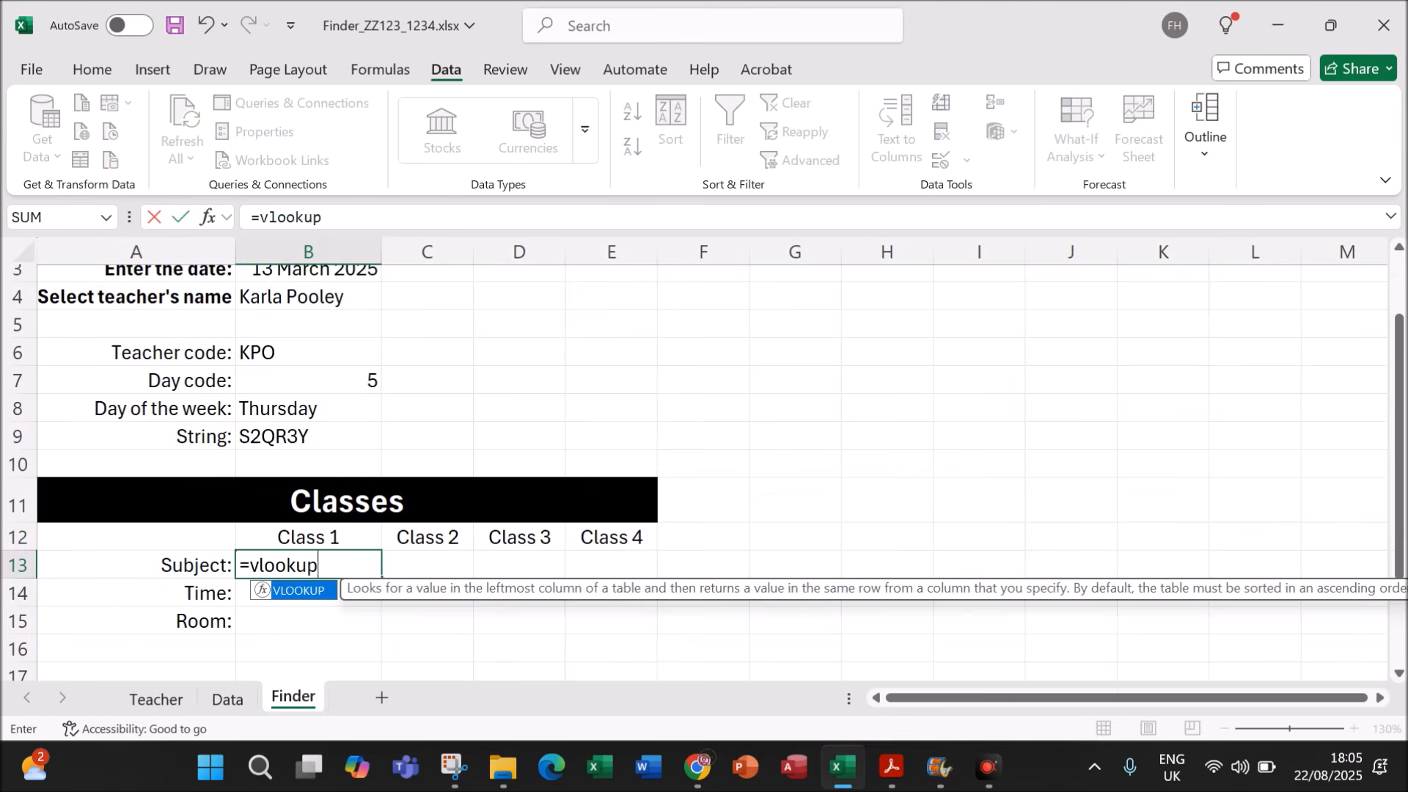
text(()
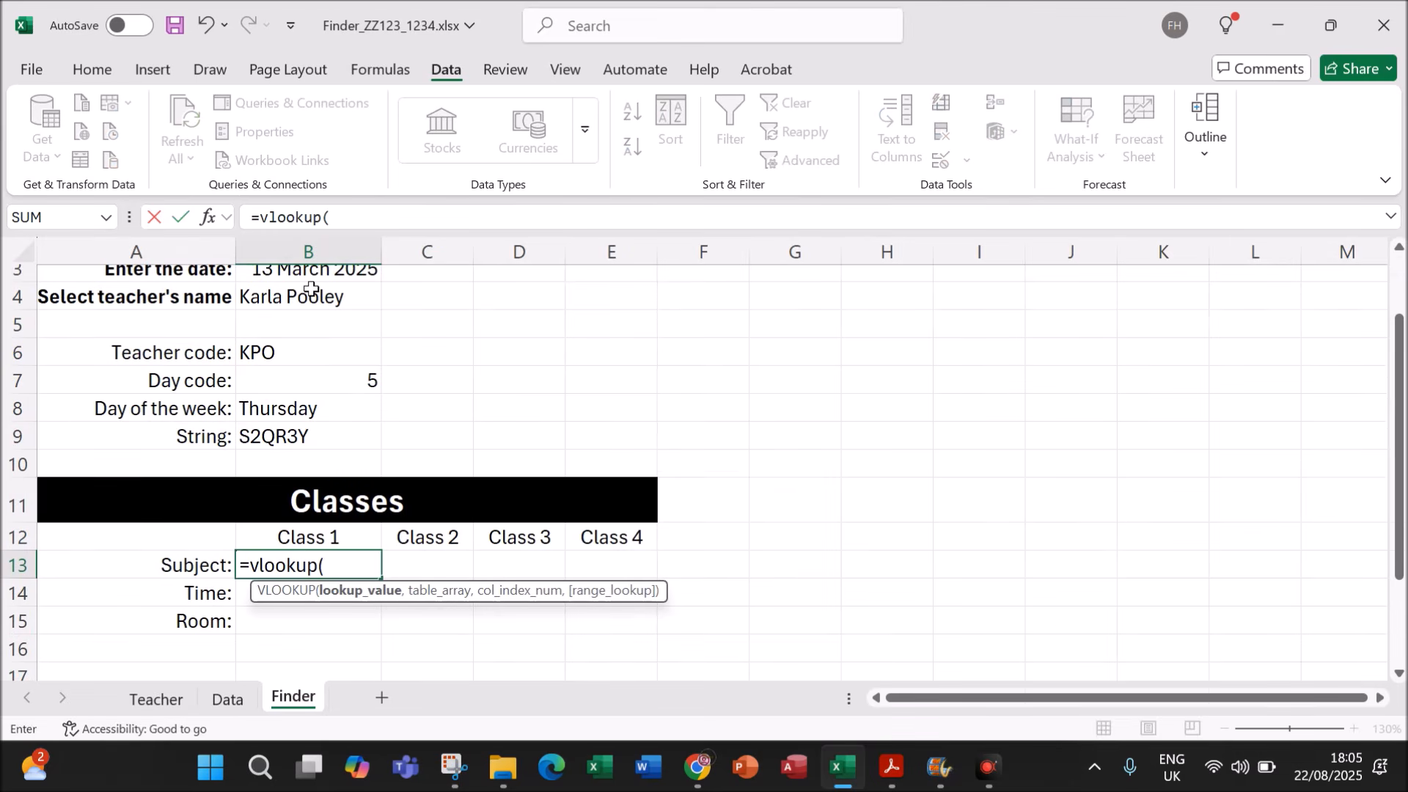
click(210, 219)
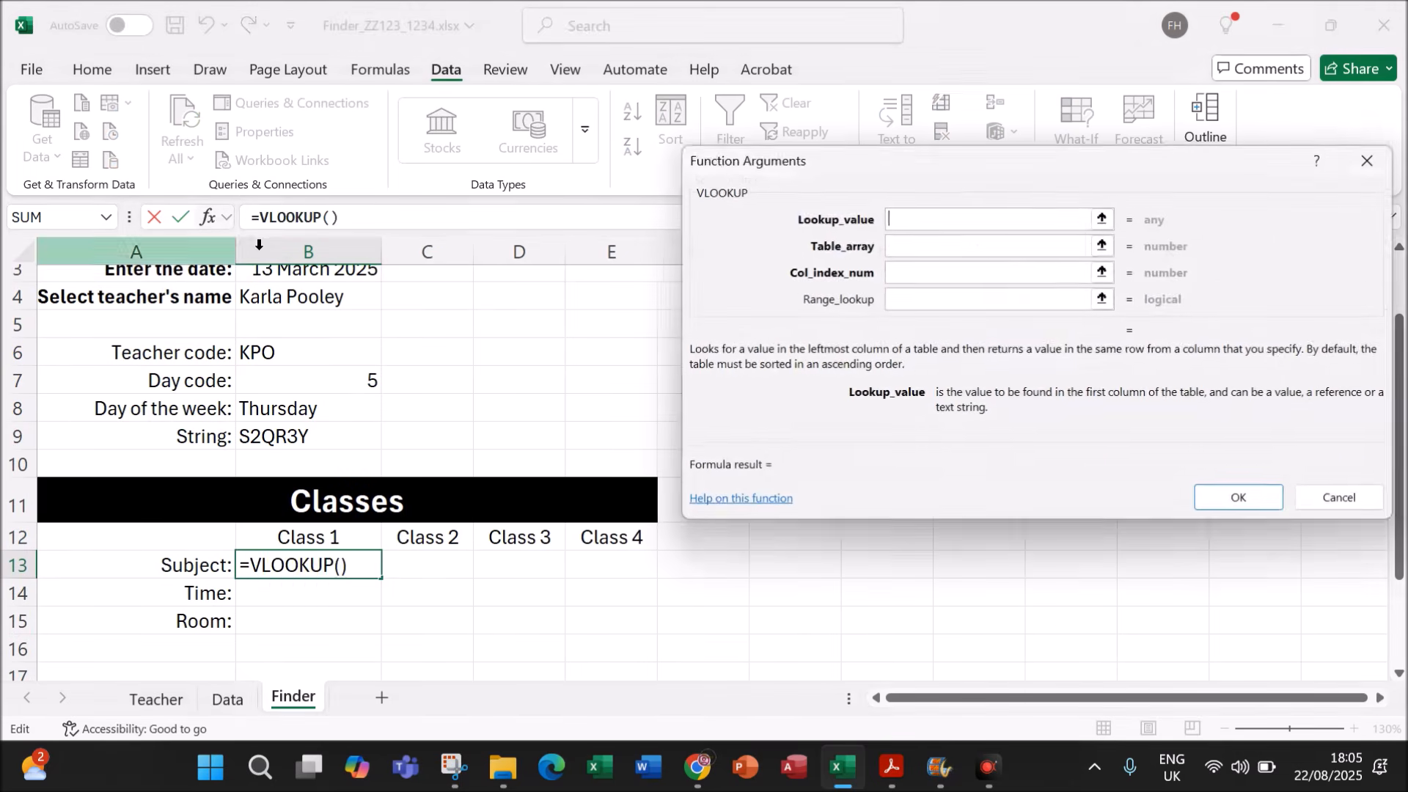
drag(877, 164, 841, 296)
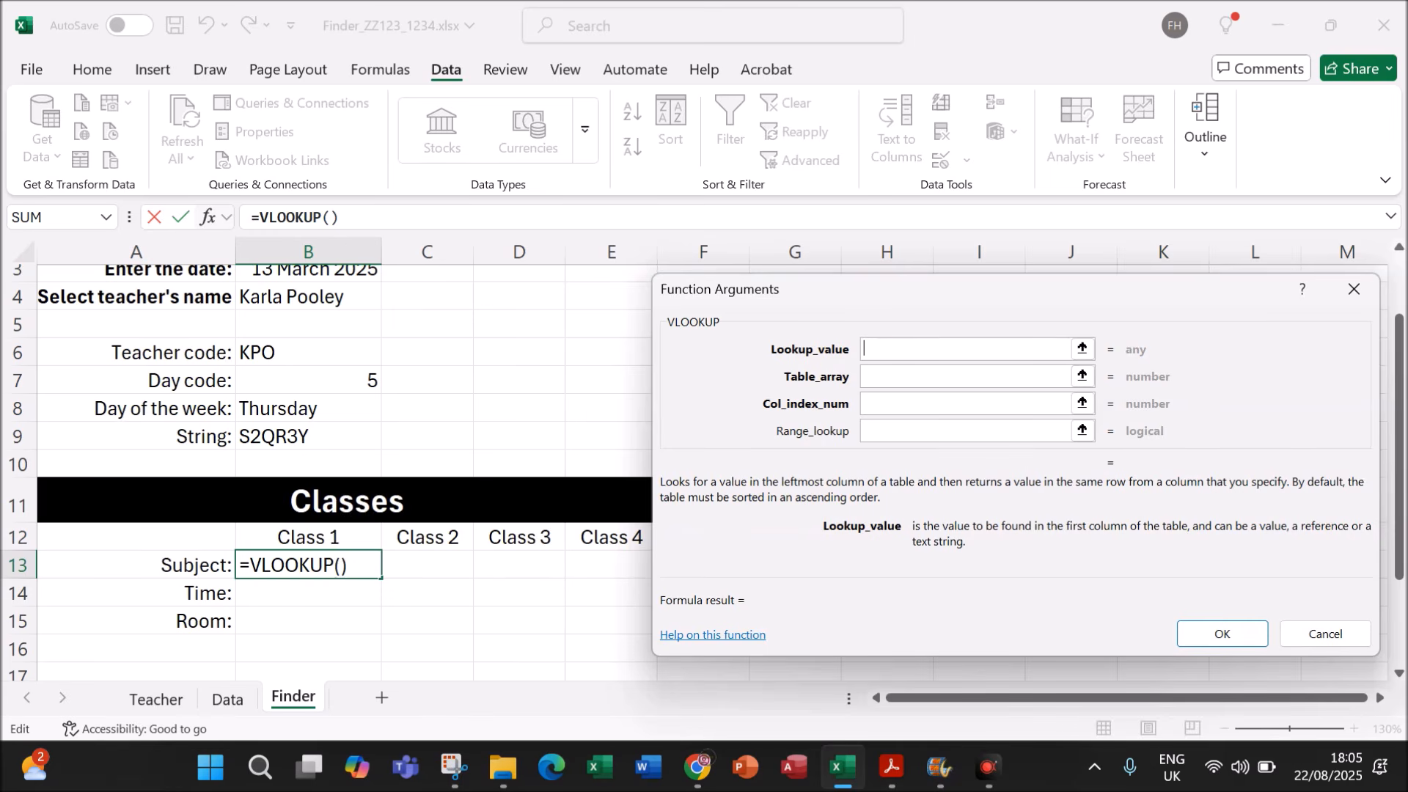
text(MID()
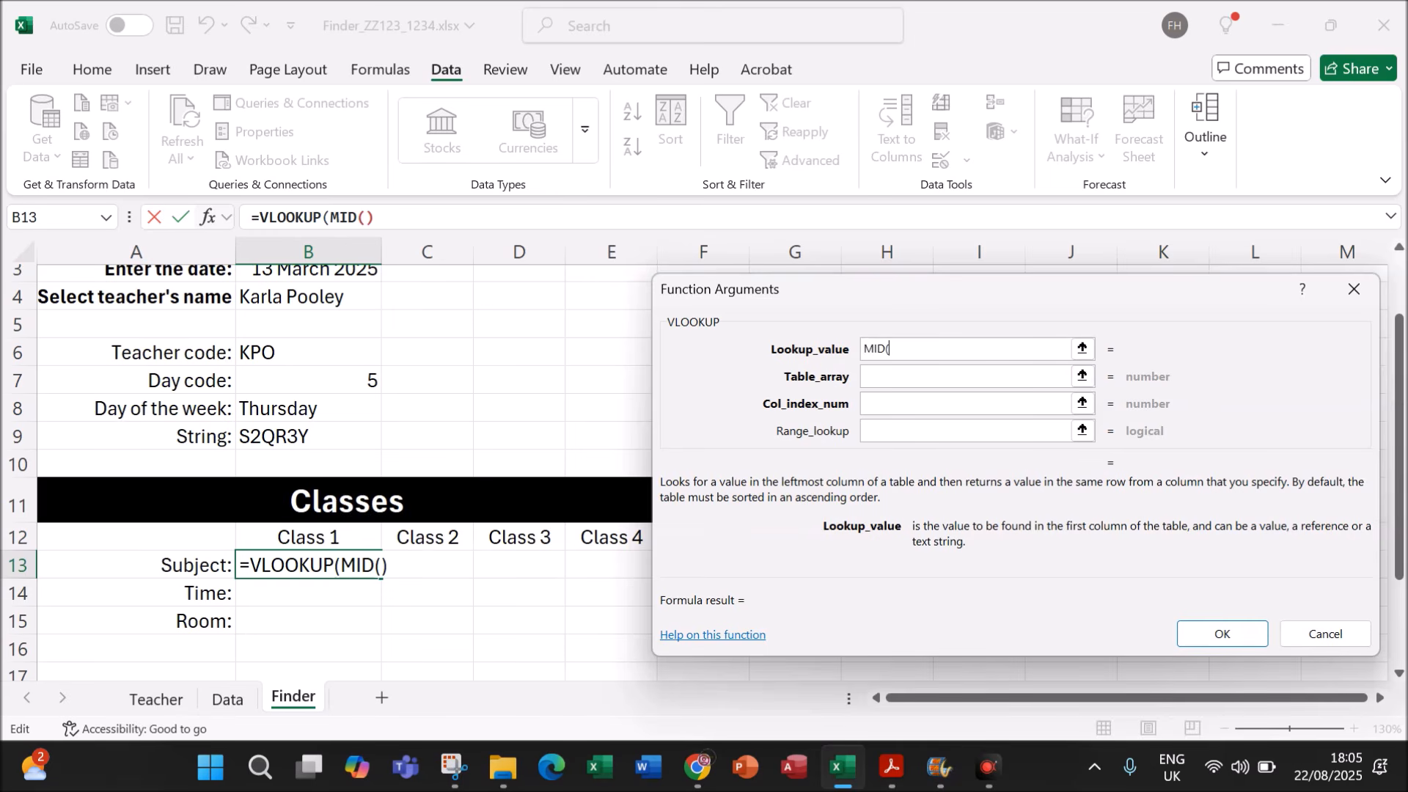
click(271, 438)
text(,1)
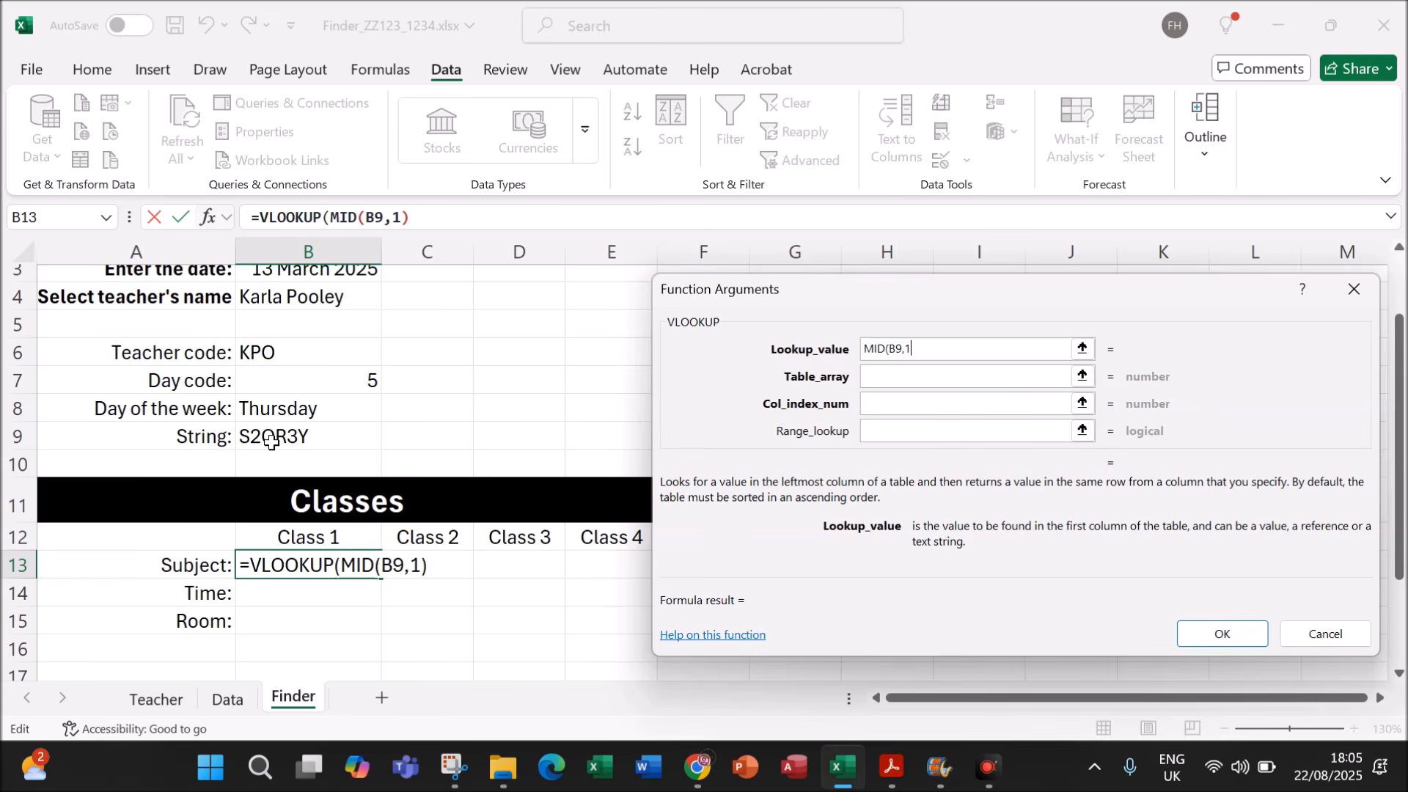
text(,1)
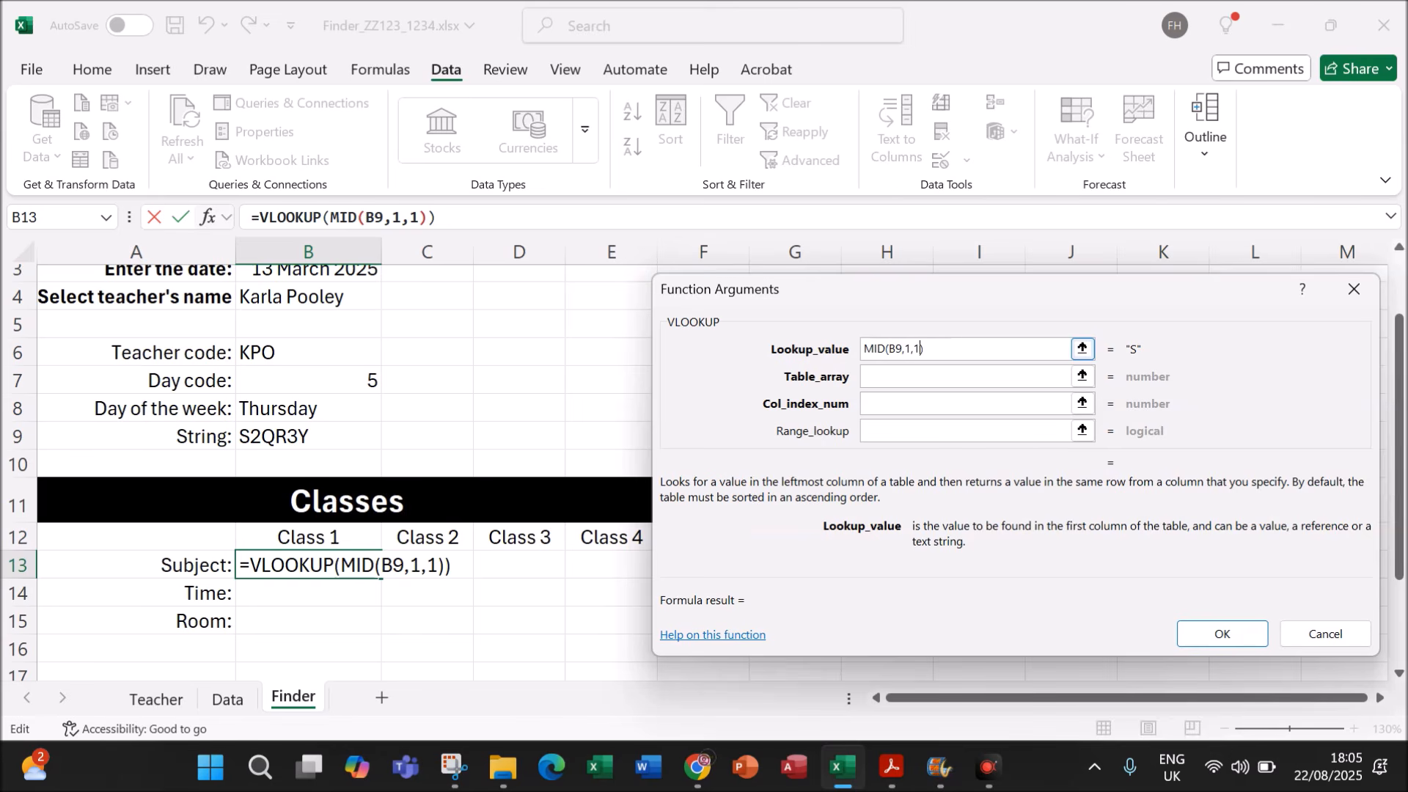
click(936, 349)
key(Tab)
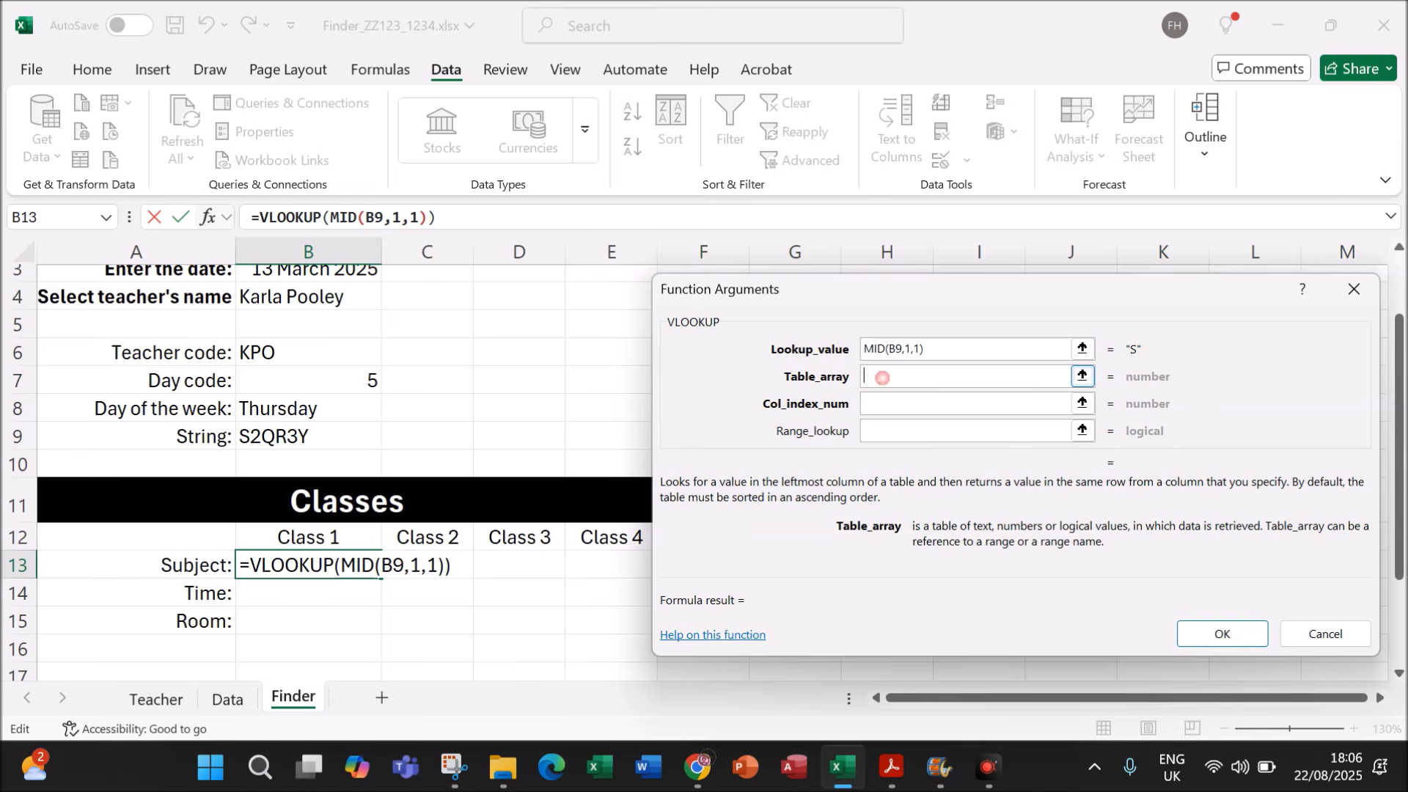
Step: Set the VLOOKUP's table array to Data!K4:L13, the column index to 2 and the range lookup to 0
click(234, 699)
drag(995, 301, 444, 319)
drag(916, 334, 1078, 525)
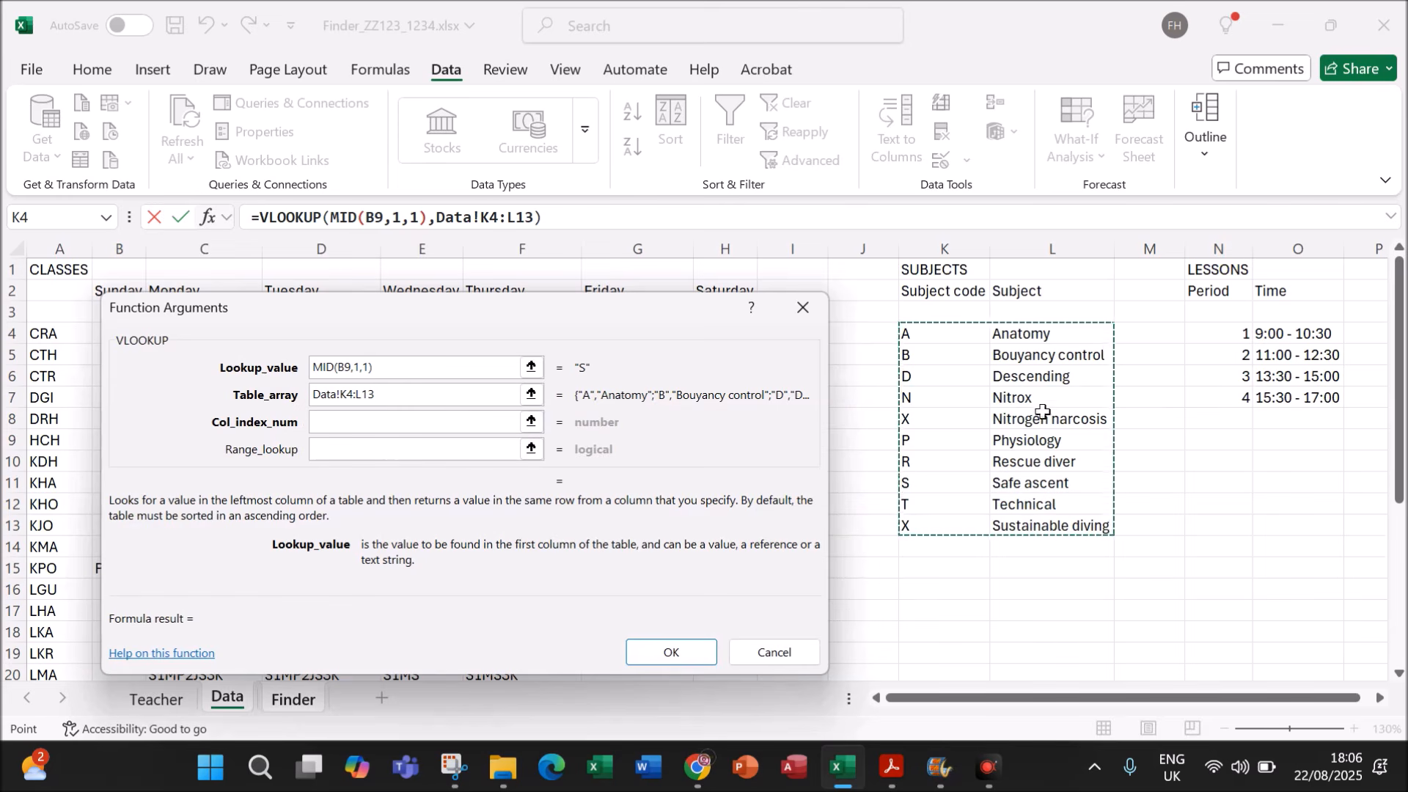
click(338, 419)
text(2)
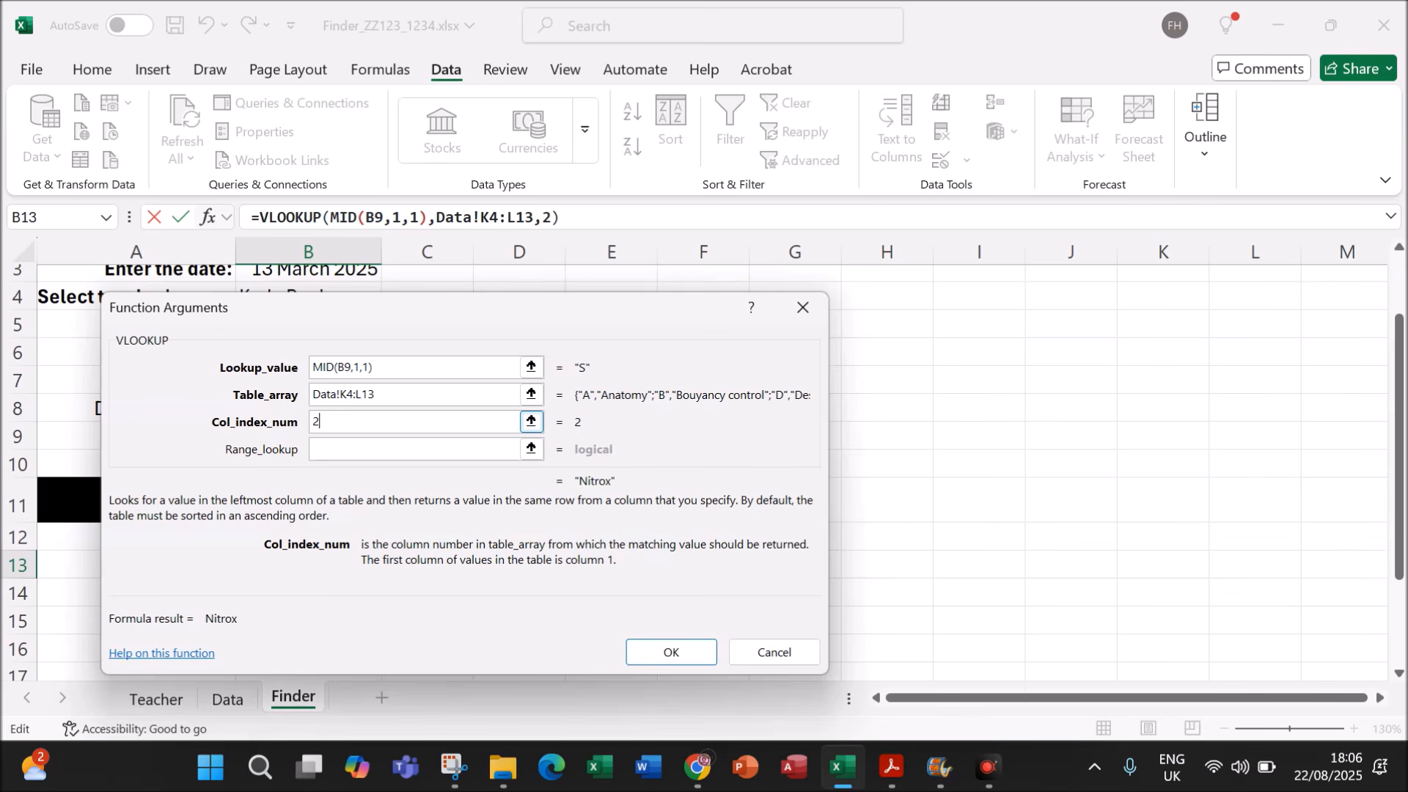
click(337, 448)
text(0)
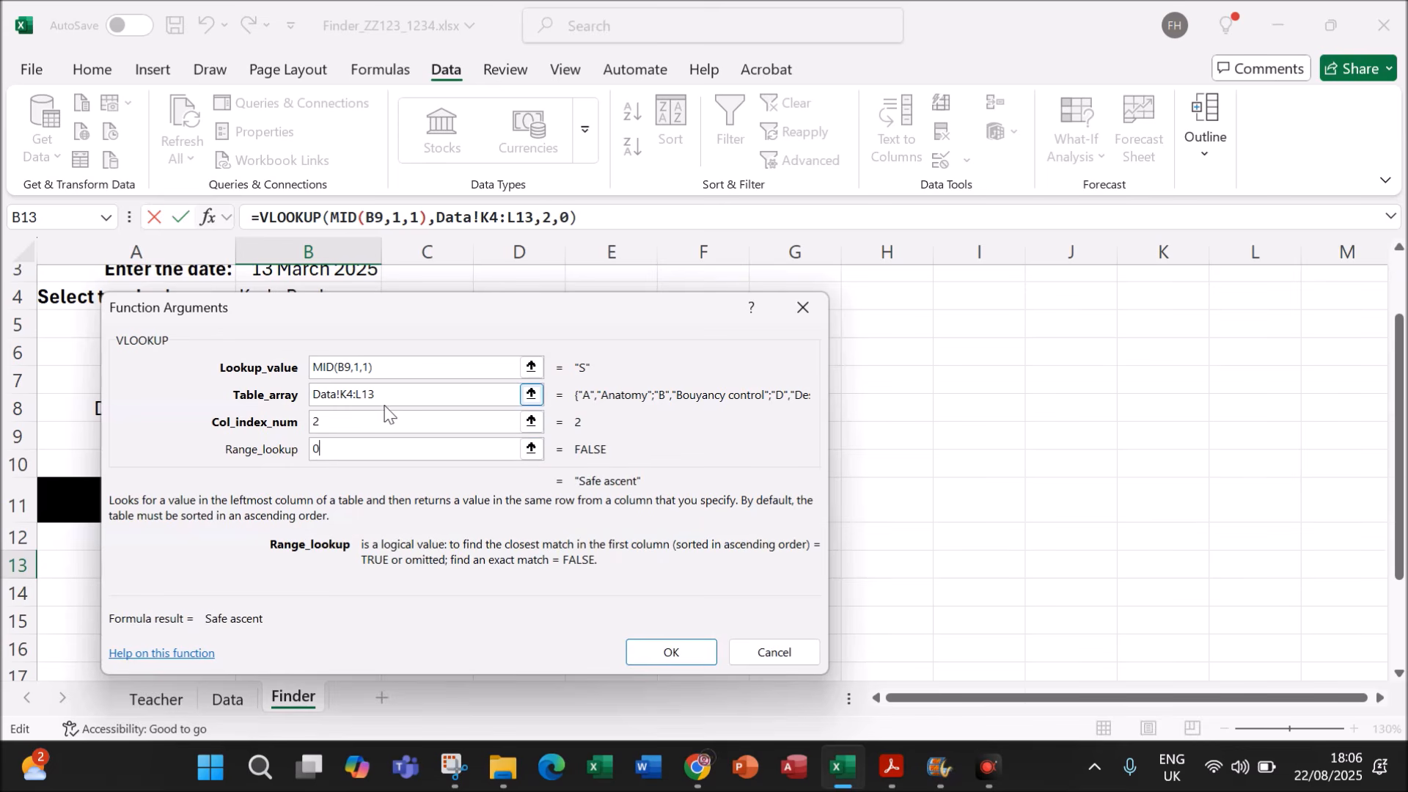
Step: Make the table array absolute as Data!$K$4:$L$13 and complete the B13 formula
drag(375, 395, 296, 396)
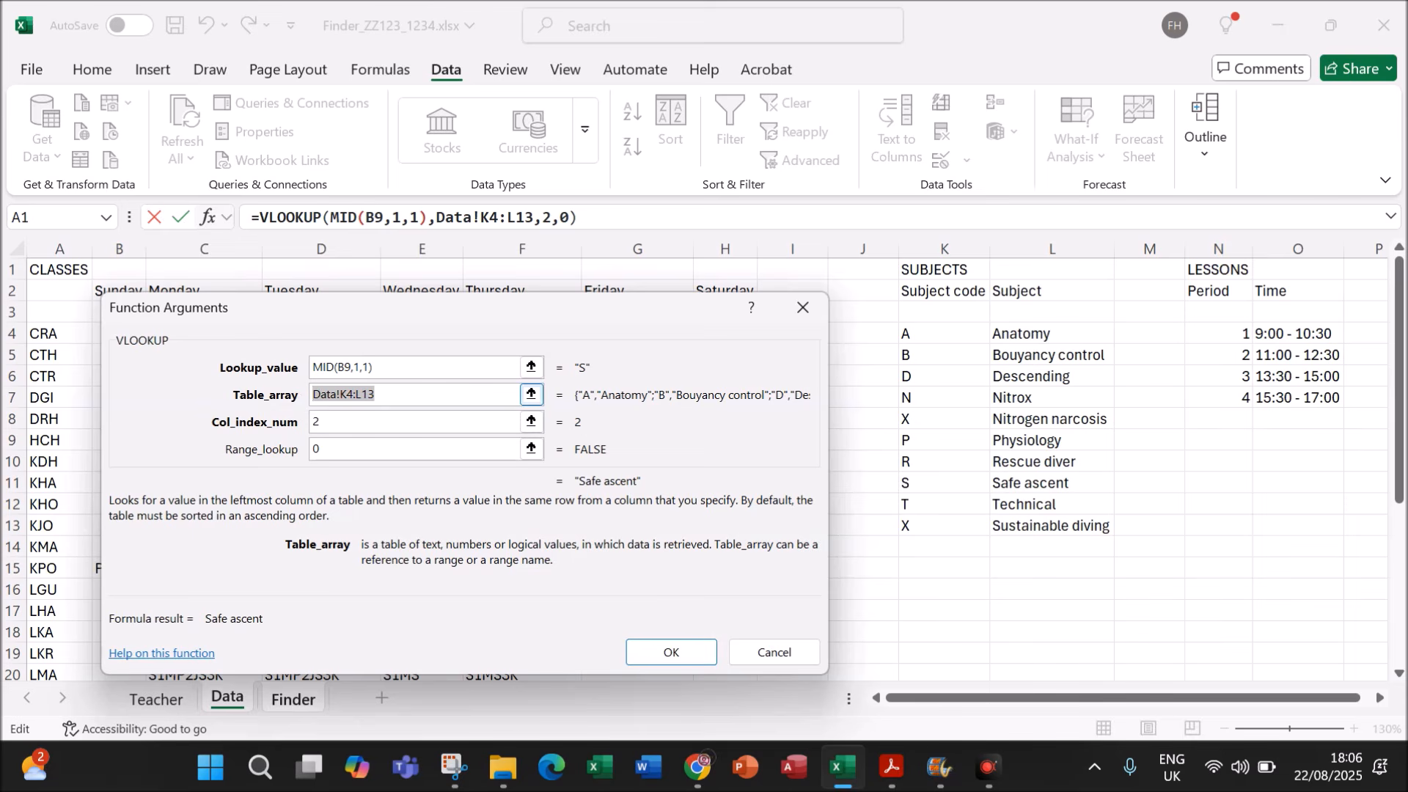
key(F4)
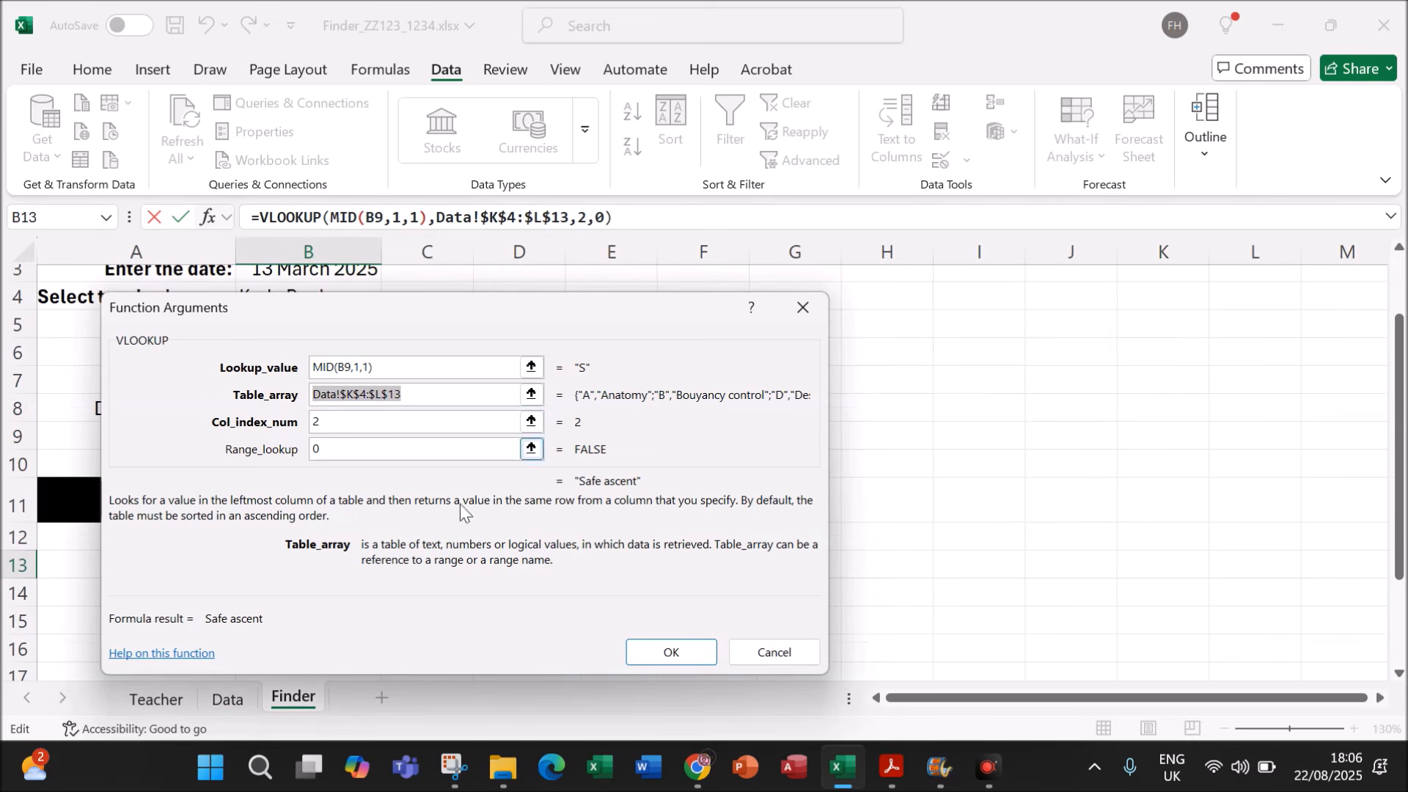
click(686, 649)
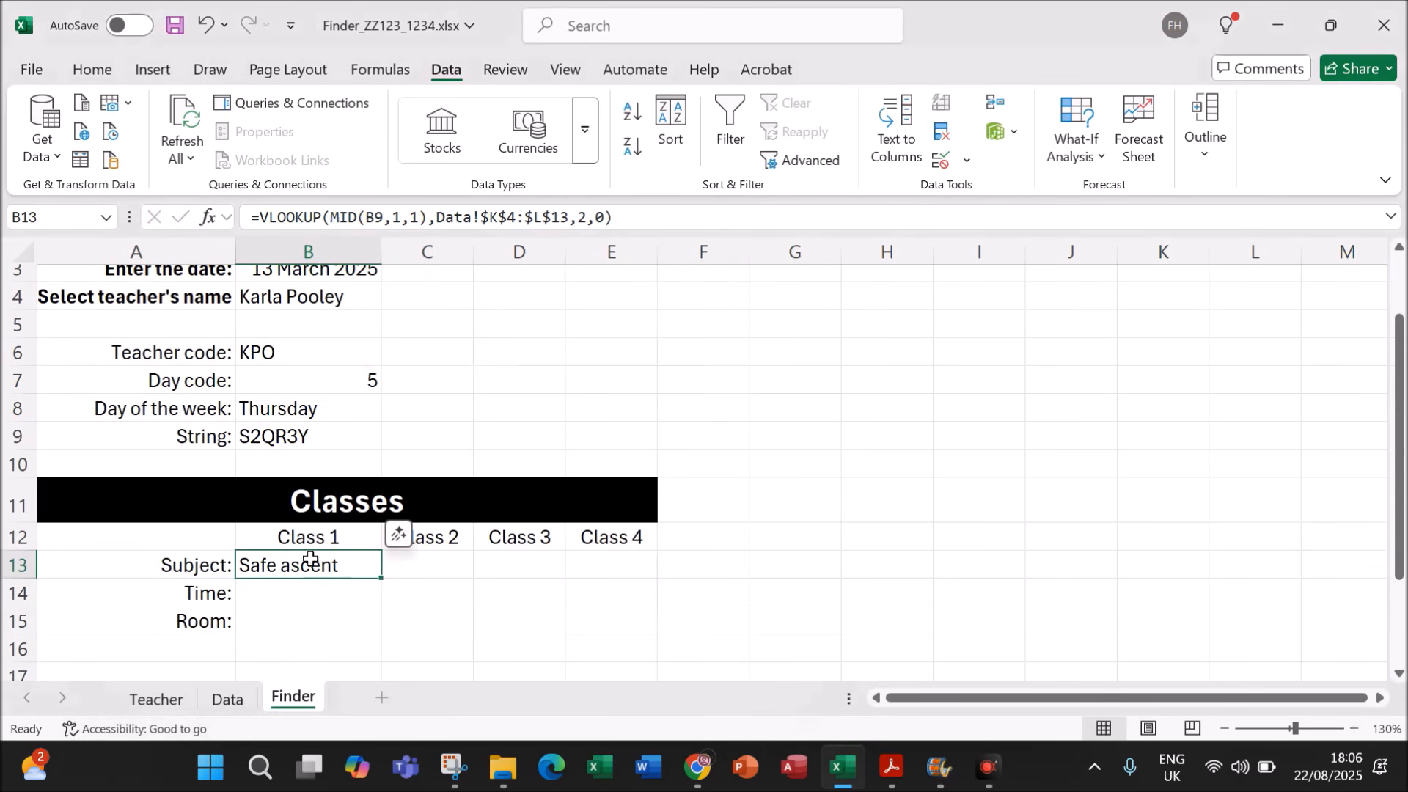
Step: Make the B9 reference in the B13 formula absolute as $B$9 and complete the formula
scroll(380, 565, down, 1)
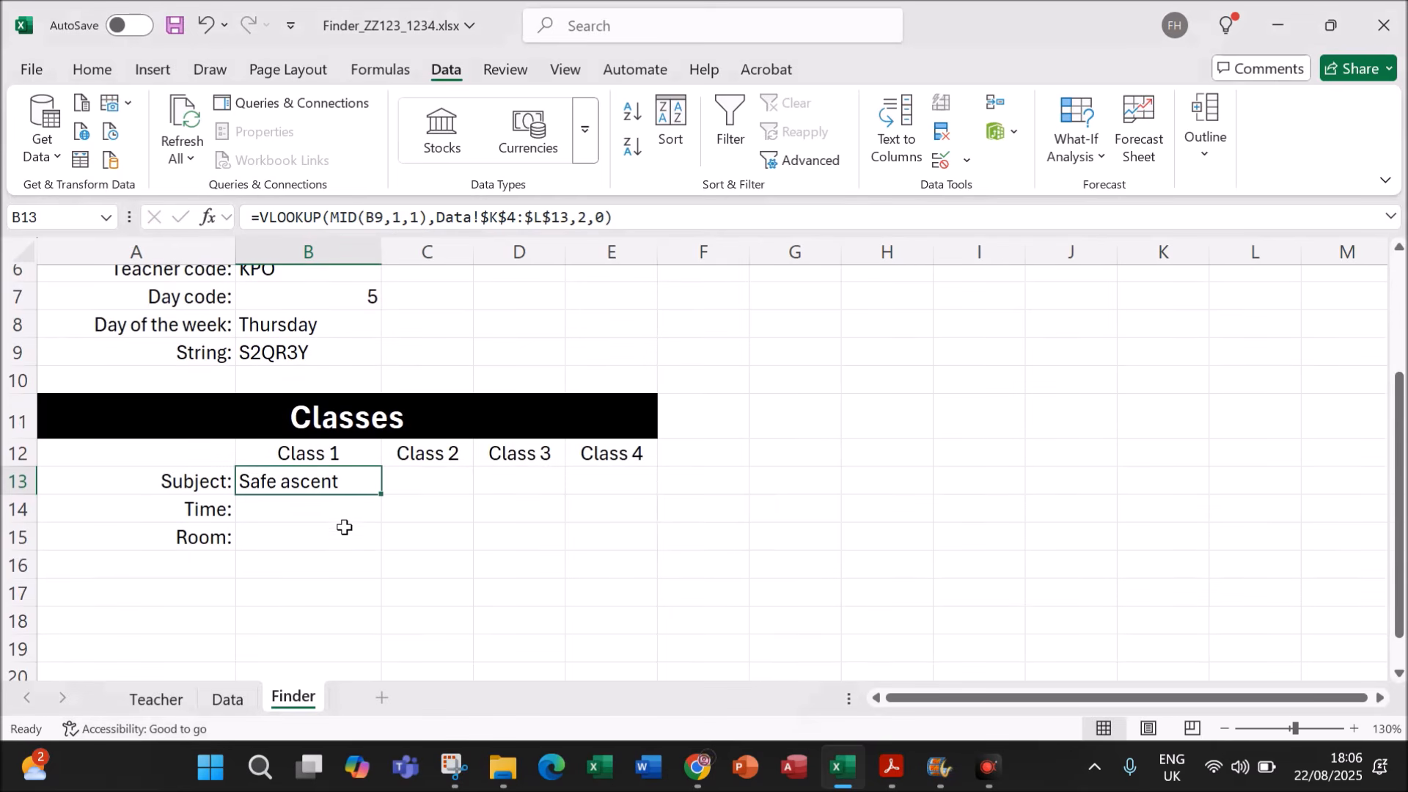
double_click(305, 482)
double_click(392, 482)
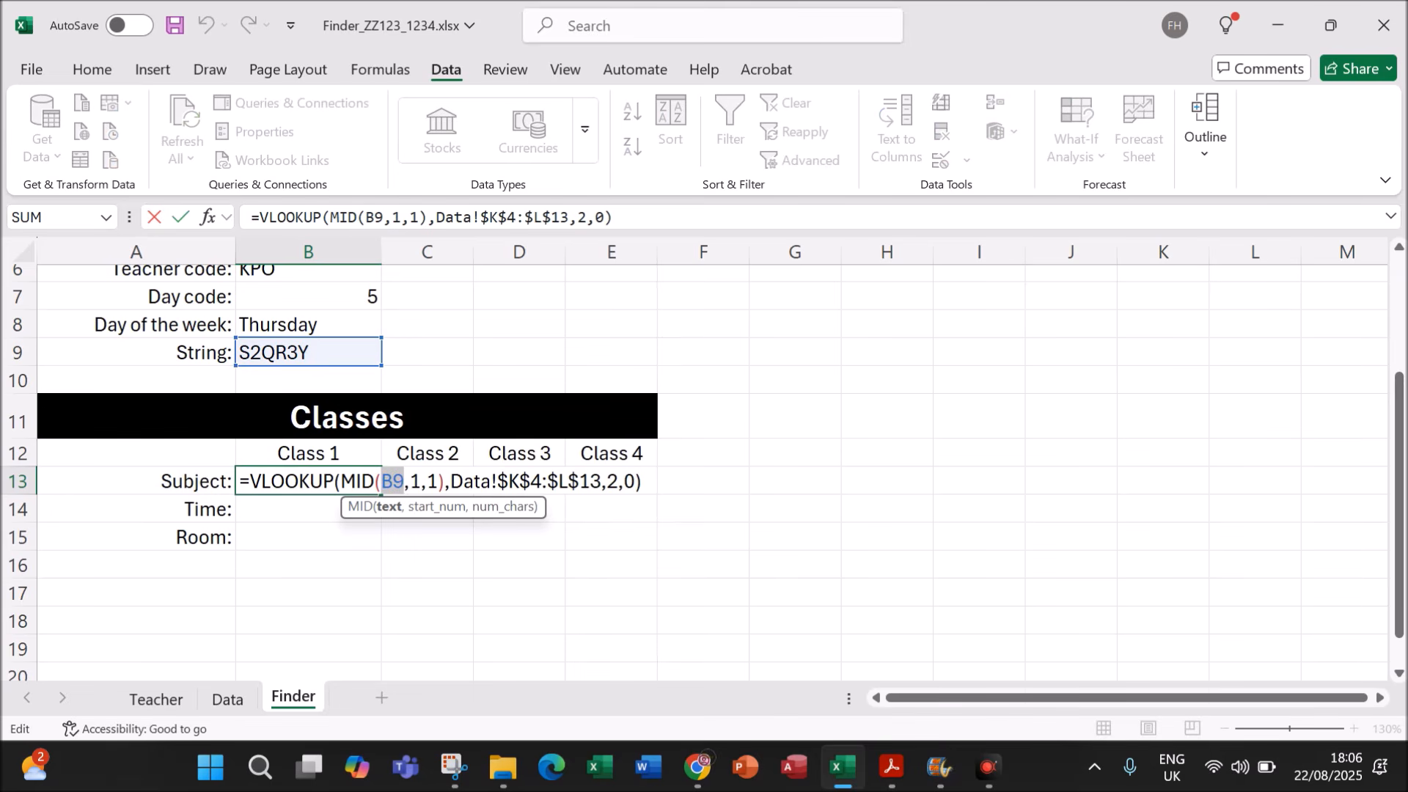
key(F4)
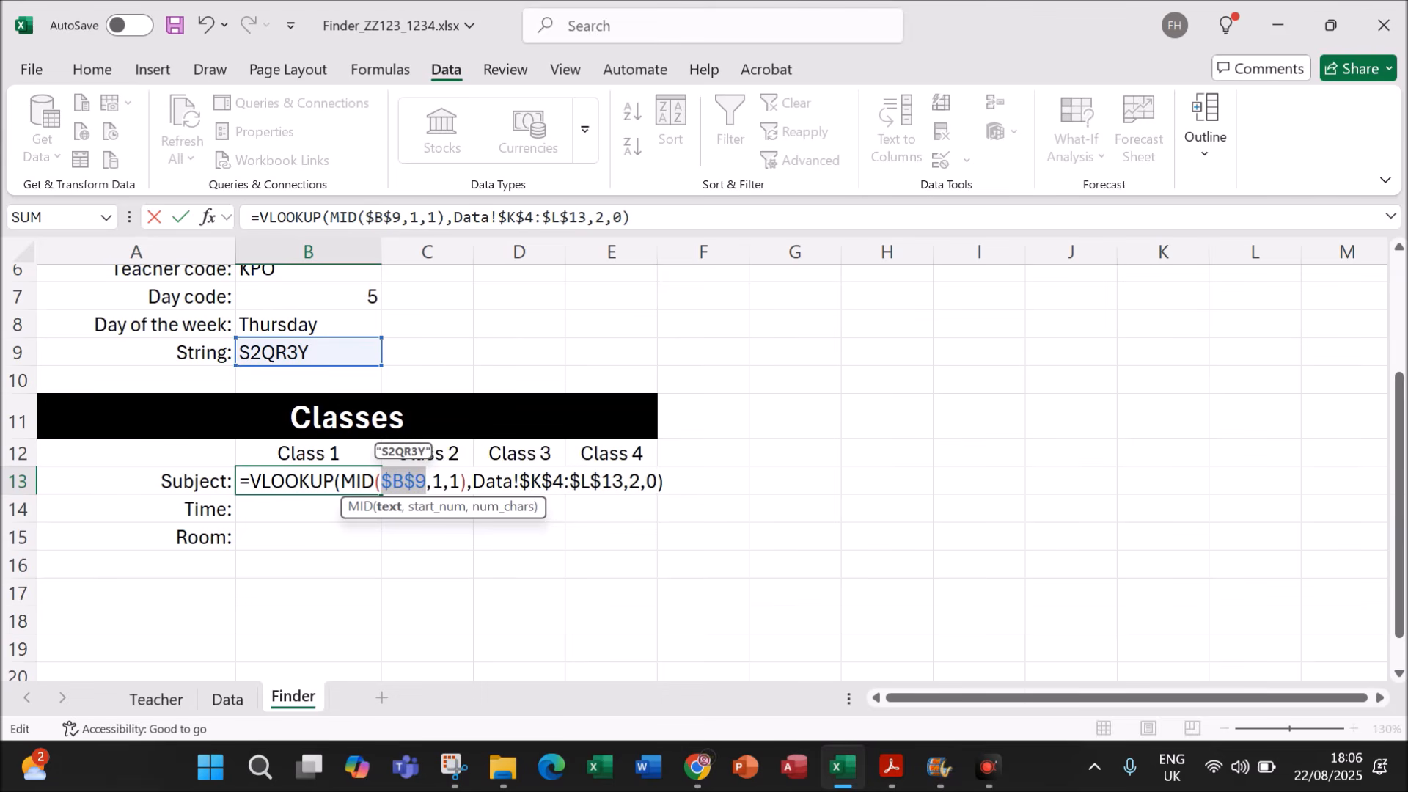
key(Return)
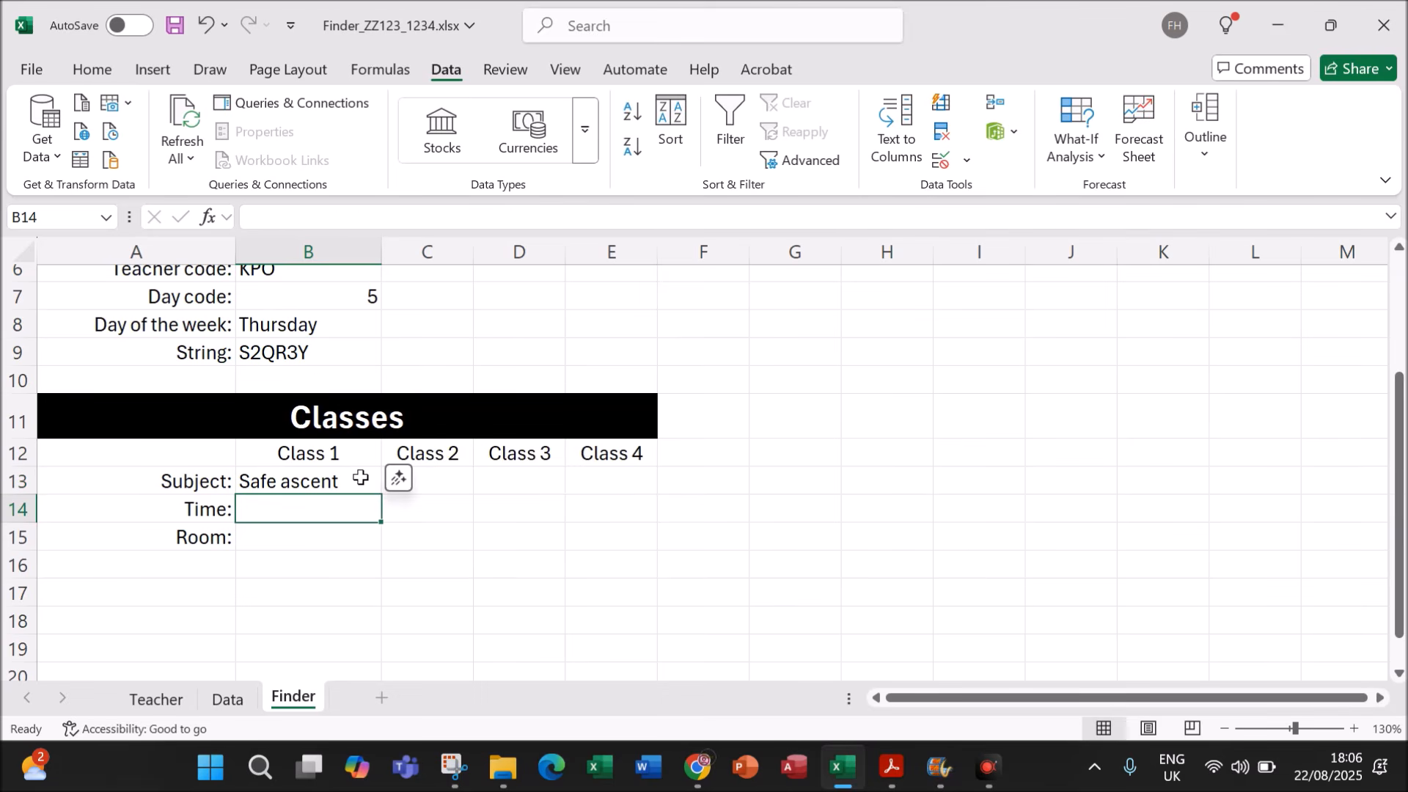
Step: Fill the subject formula from B13 across to E13
click(360, 477)
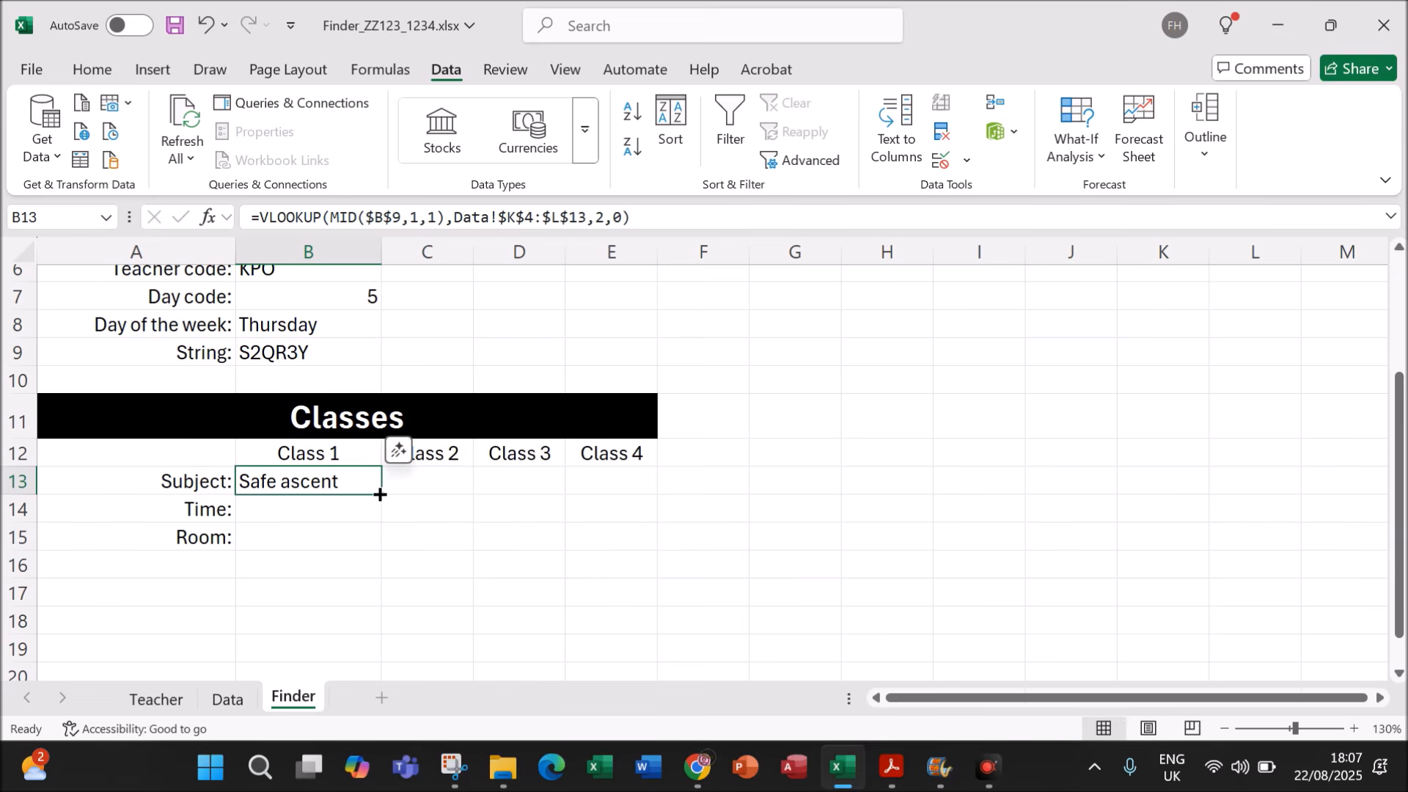
drag(379, 495, 380, 495)
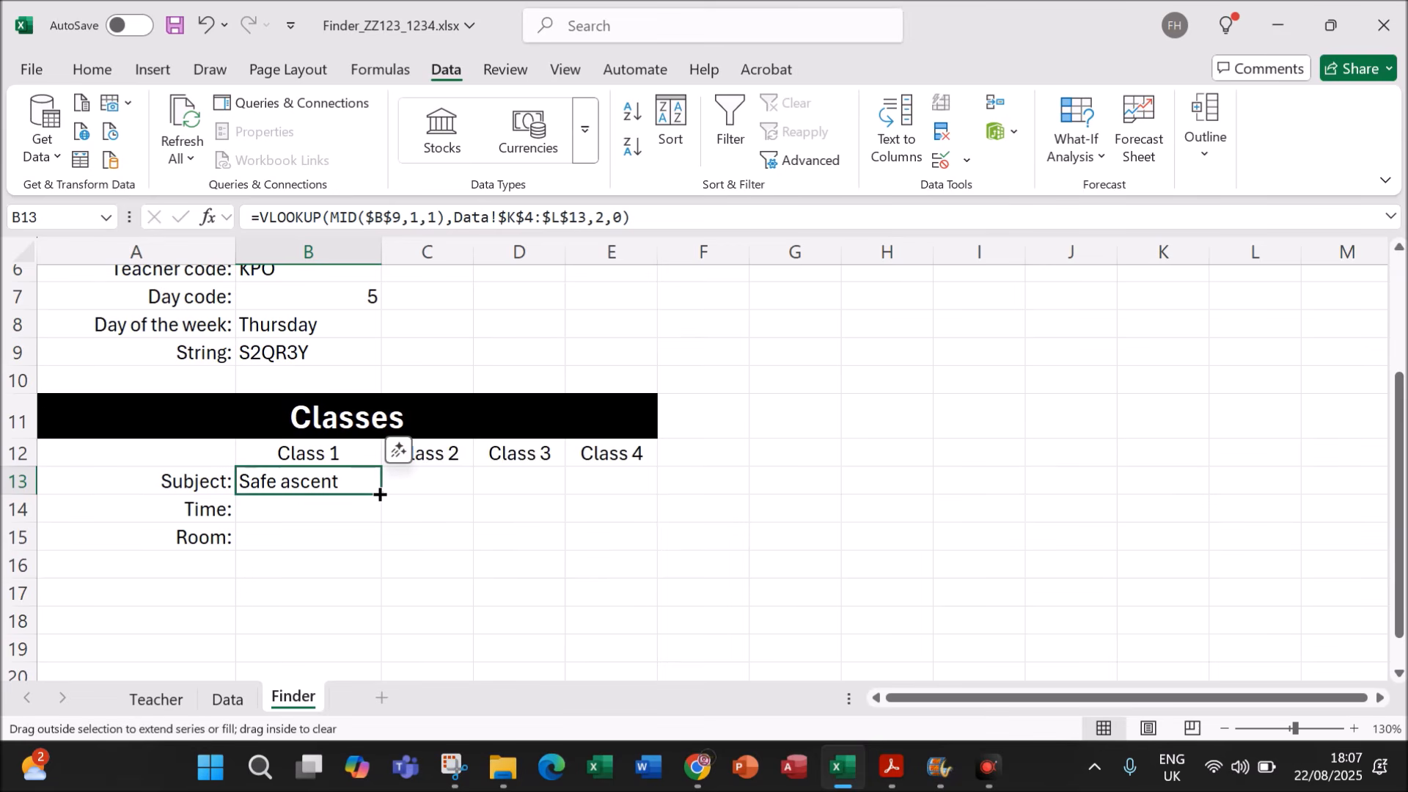
mouse_move(380, 495)
mouse_down()
mouse_move(663, 511)
mouse_move(375, 481)
mouse_up()
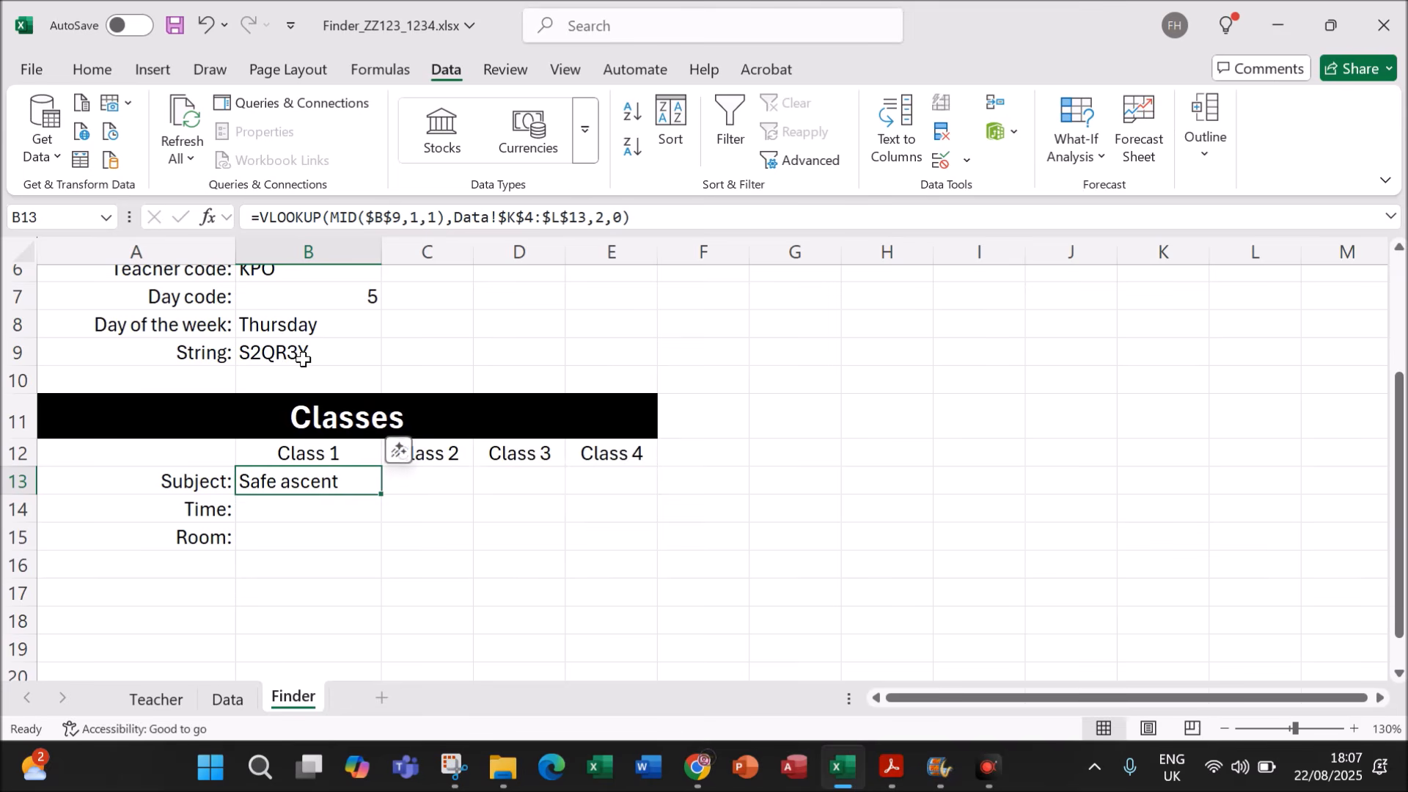
click(517, 482)
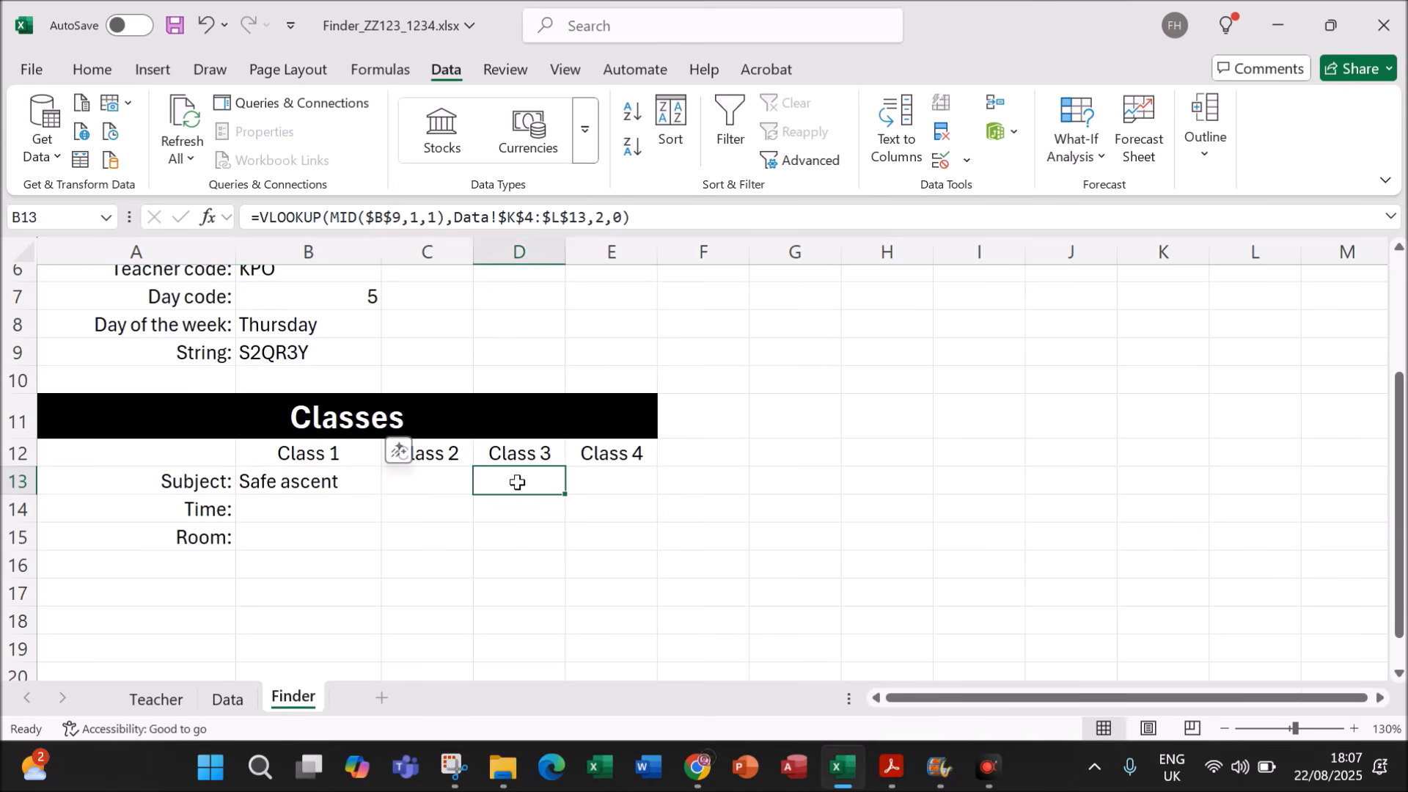
click(631, 481)
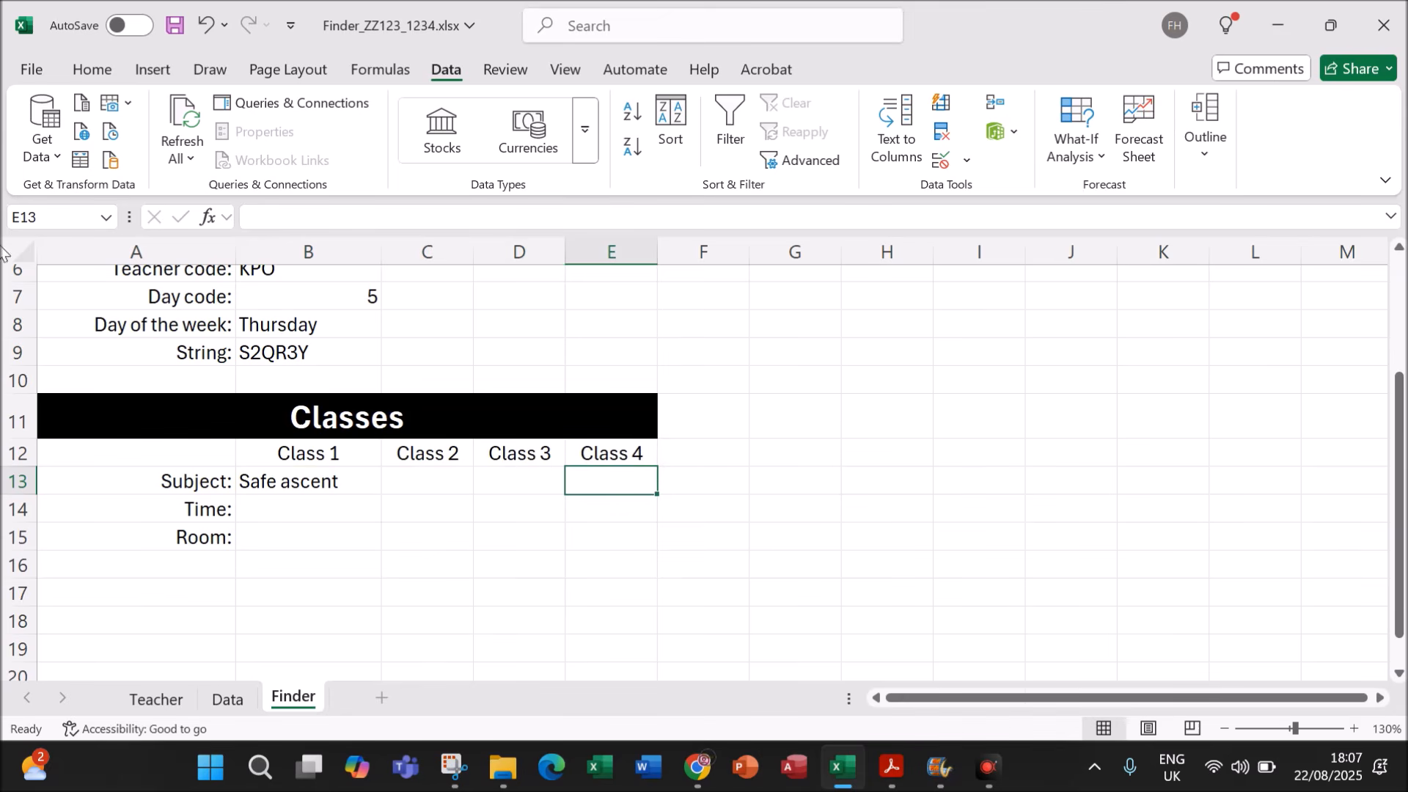
click(335, 481)
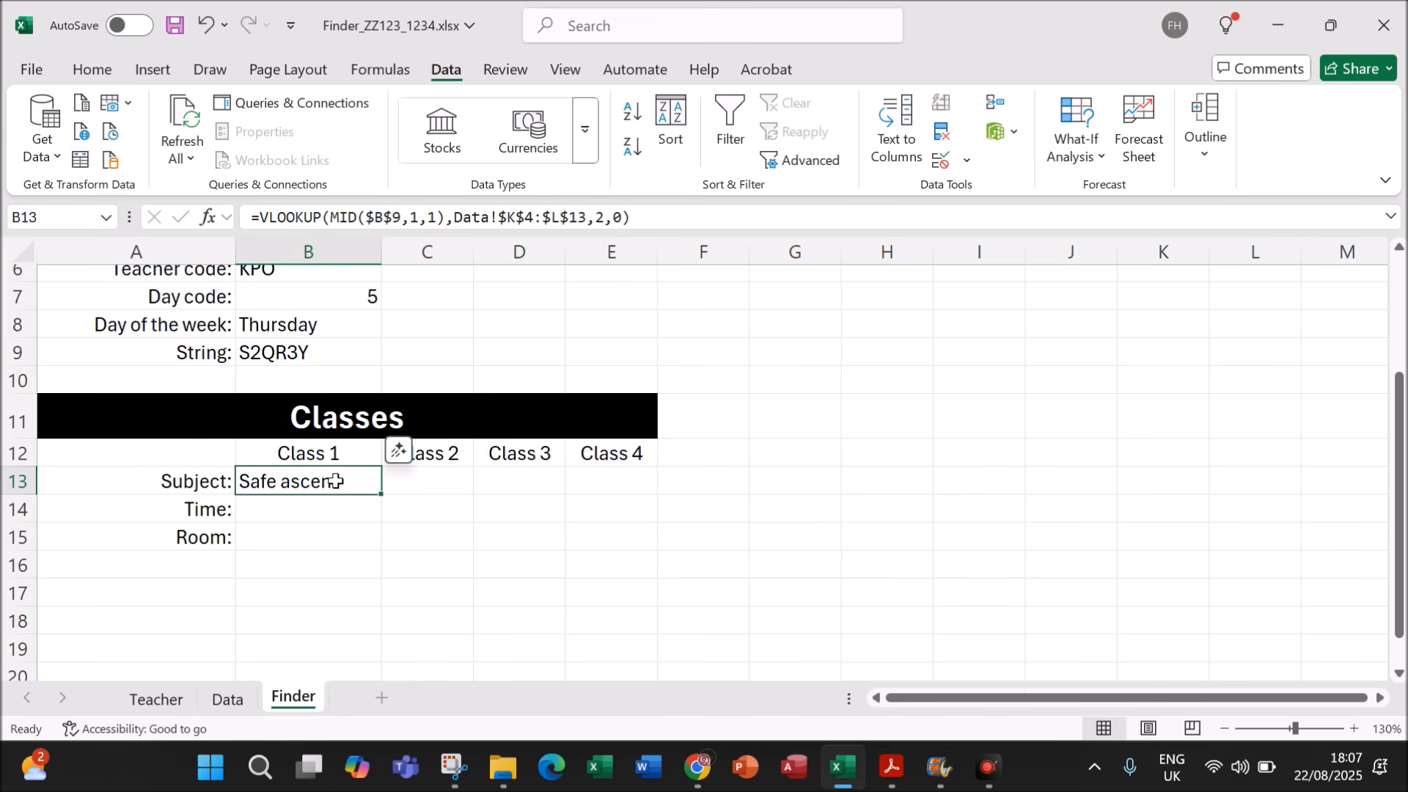
drag(382, 496, 631, 487)
Step: Set the MID start number in the Class 2 subject formula in C13 to 4
click(437, 484)
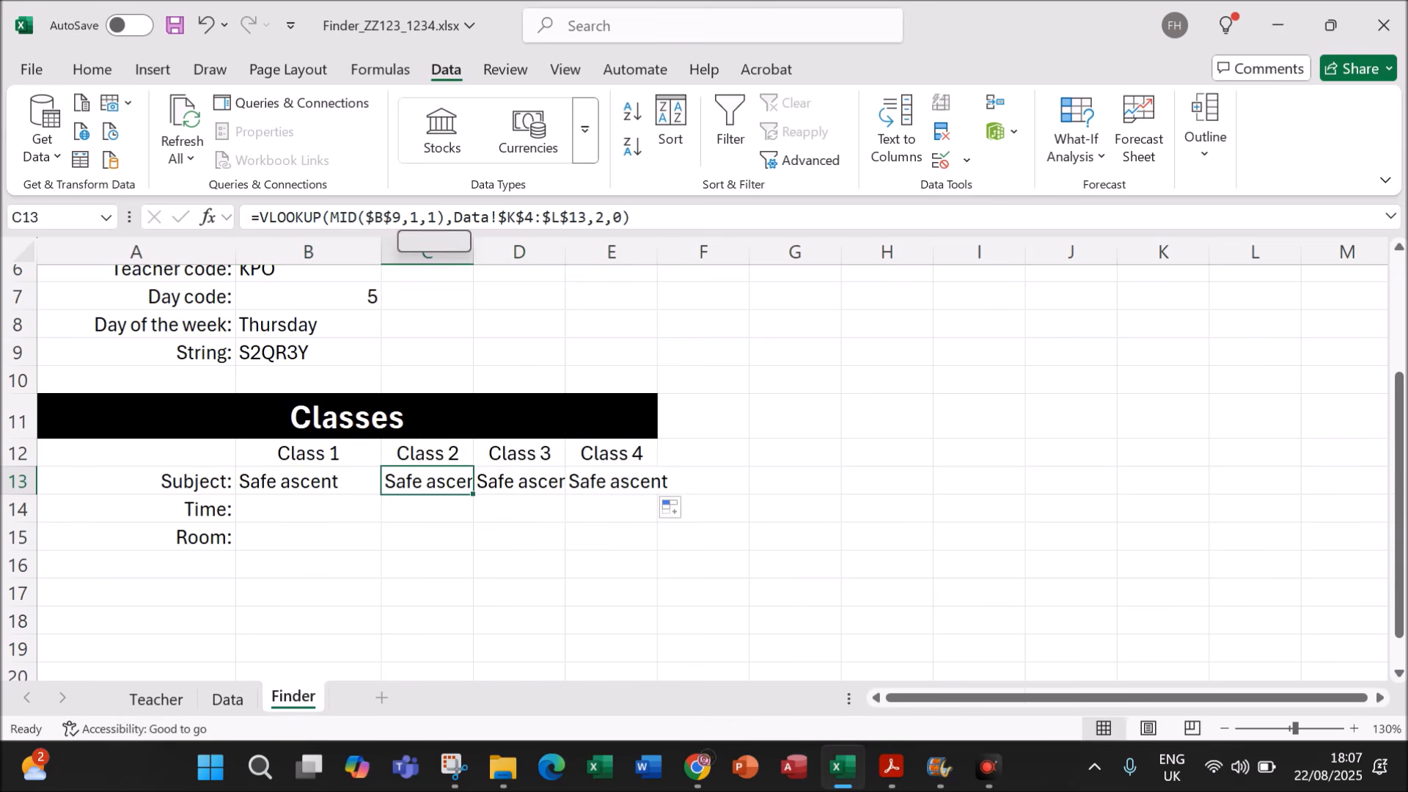
click(410, 217)
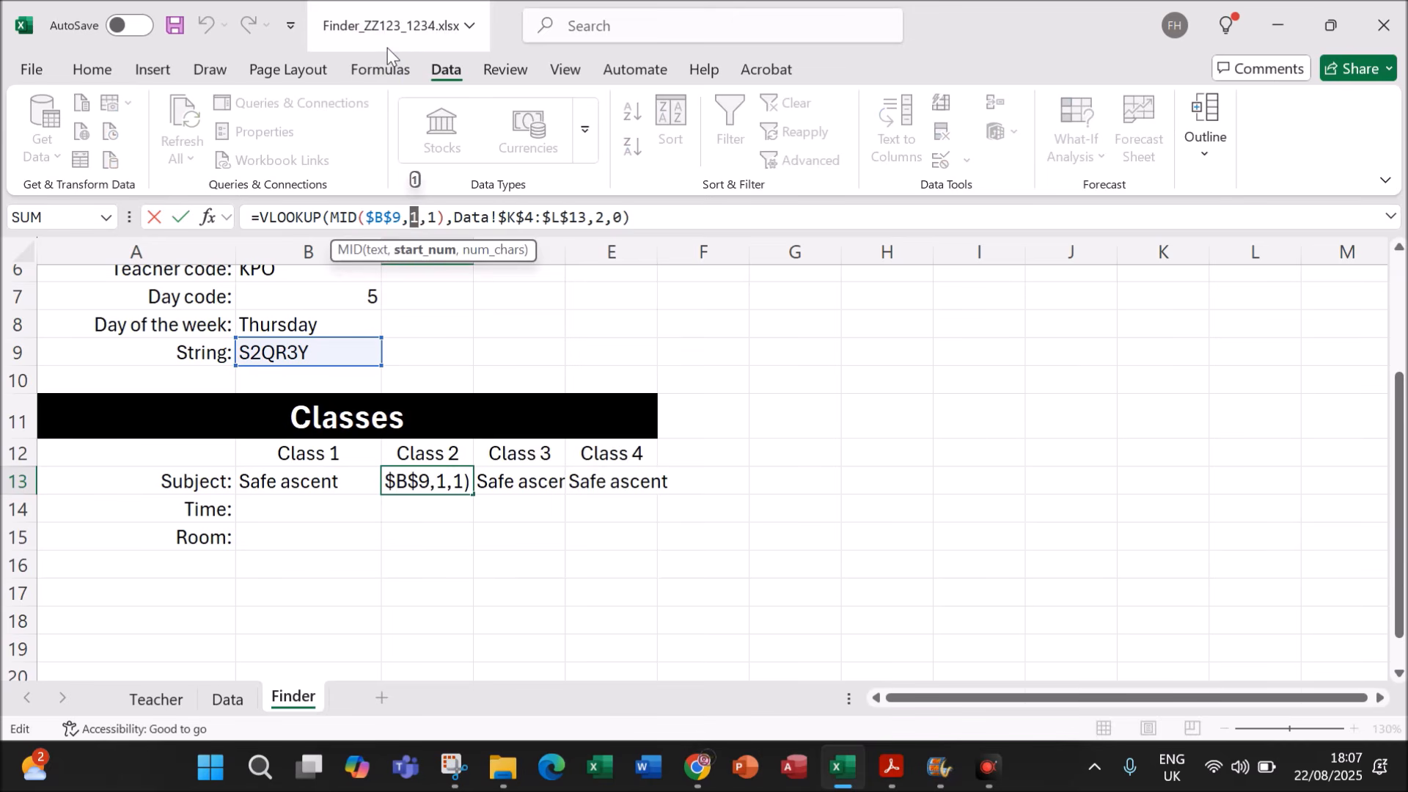
text(4)
key(Return)
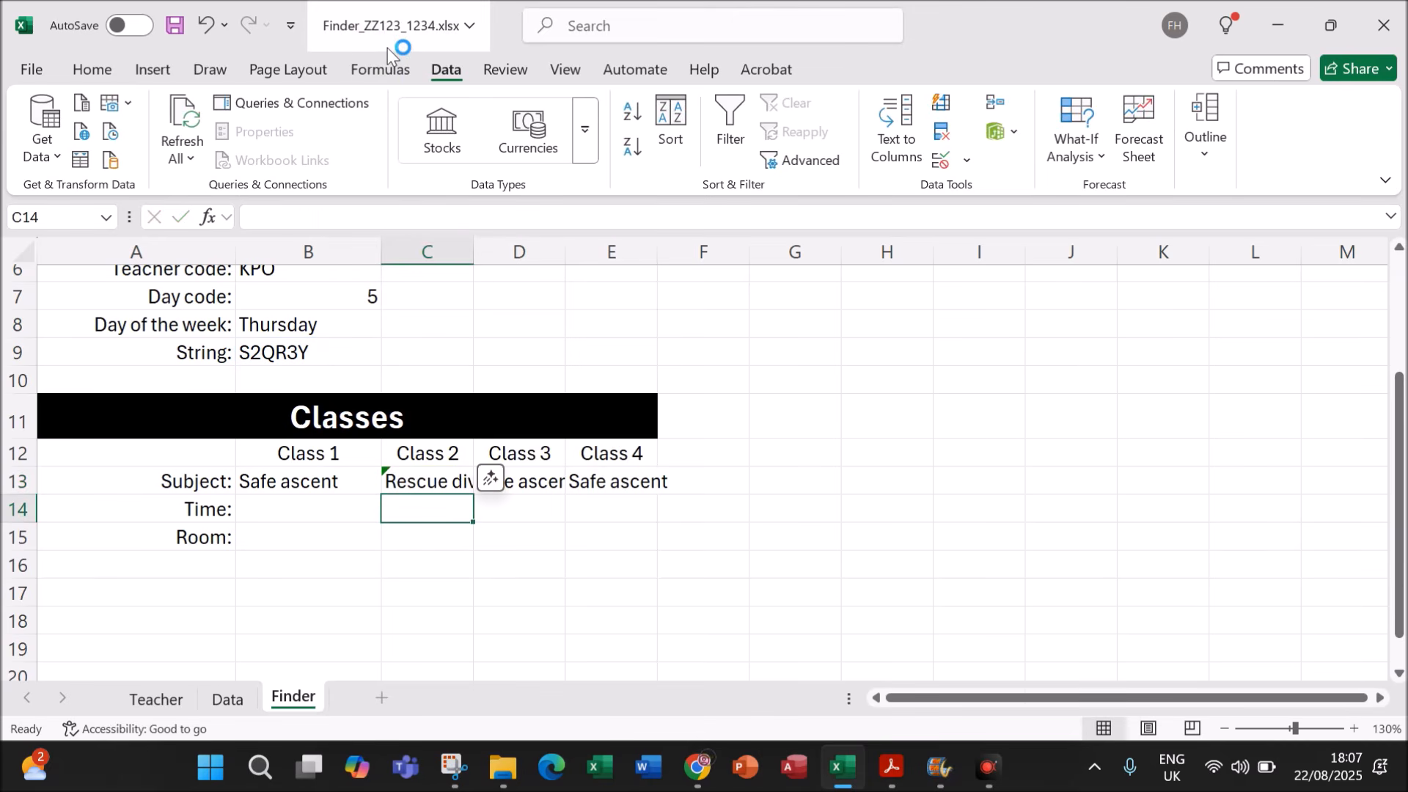
Step: Set the MID start number in the Class 3 subject formula in D13 to 7
click(558, 482)
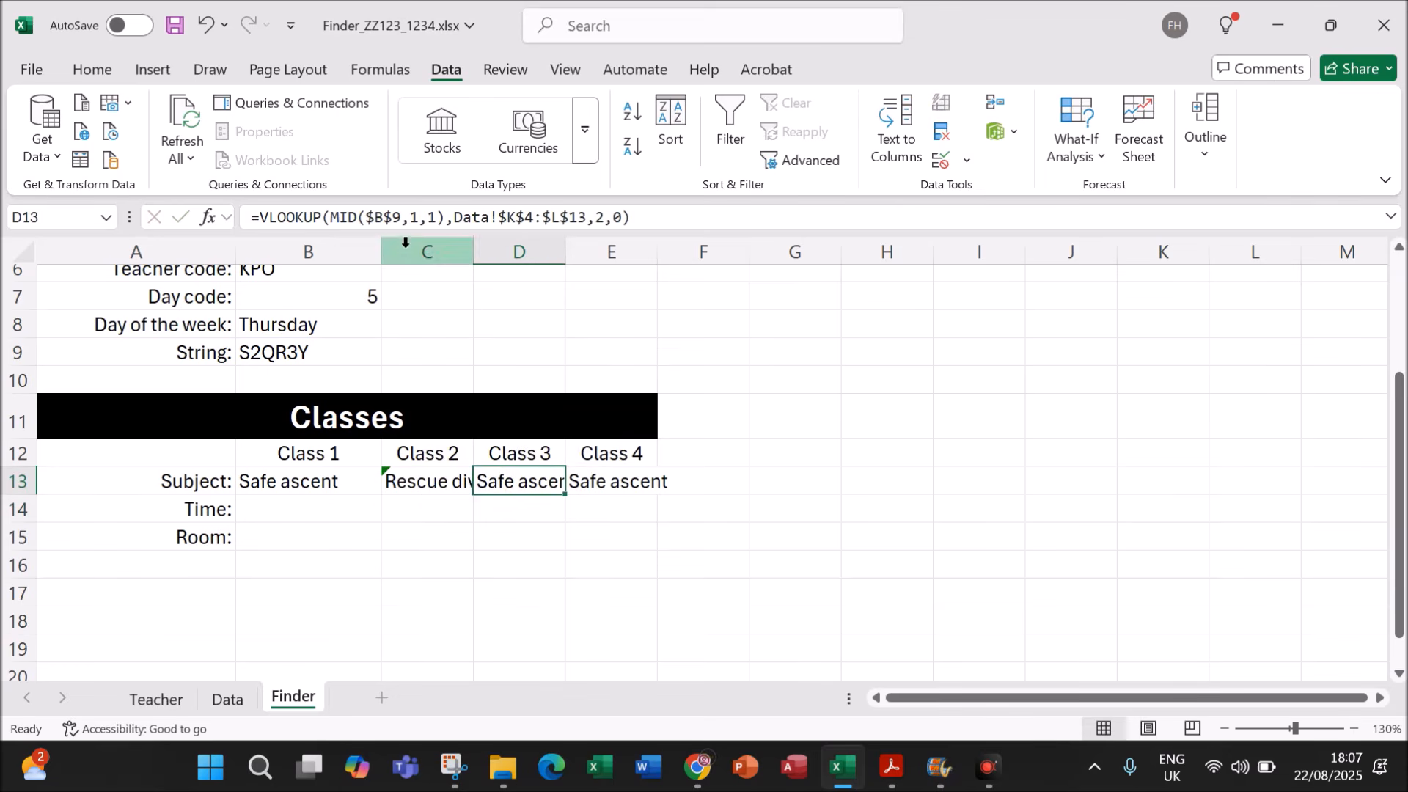
click(411, 218)
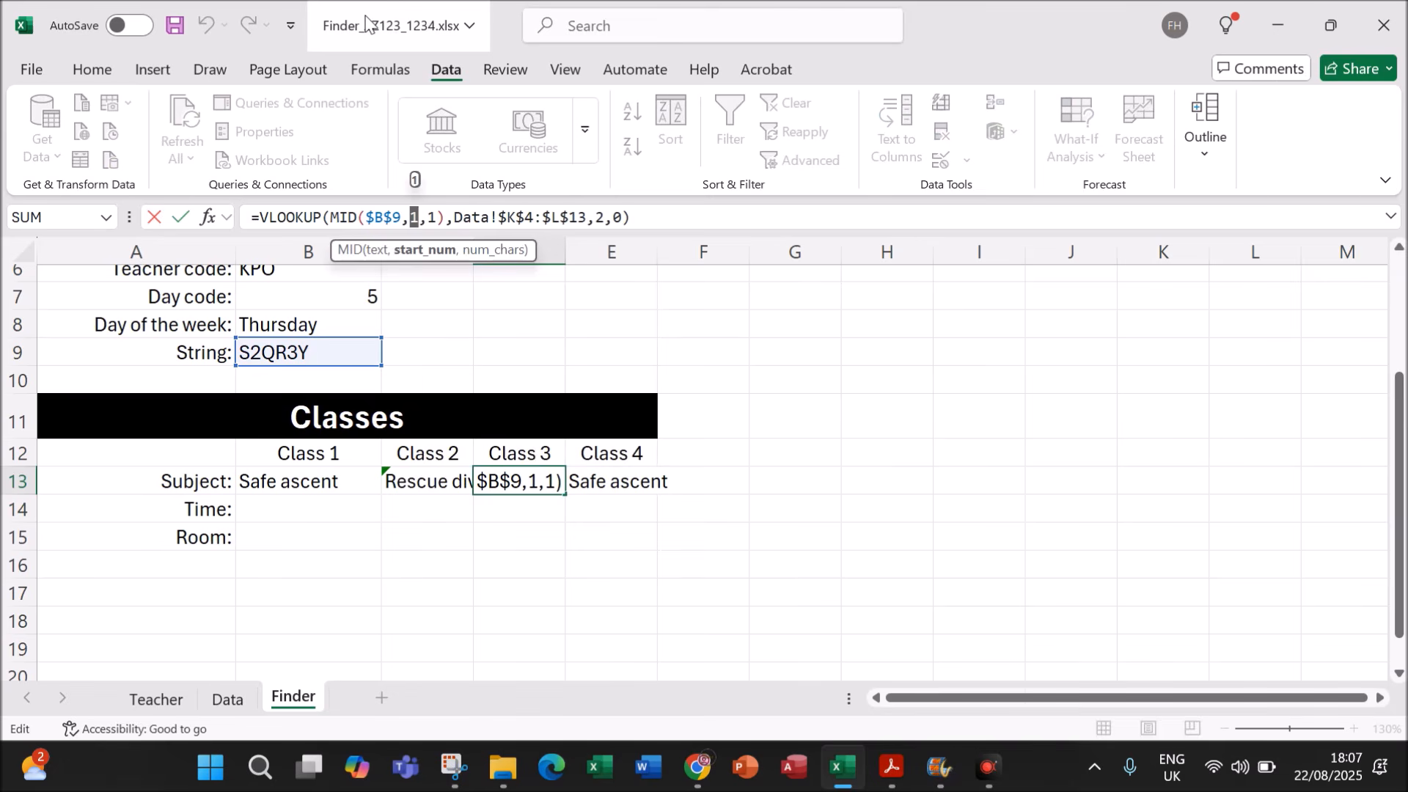
text(7)
key(Return)
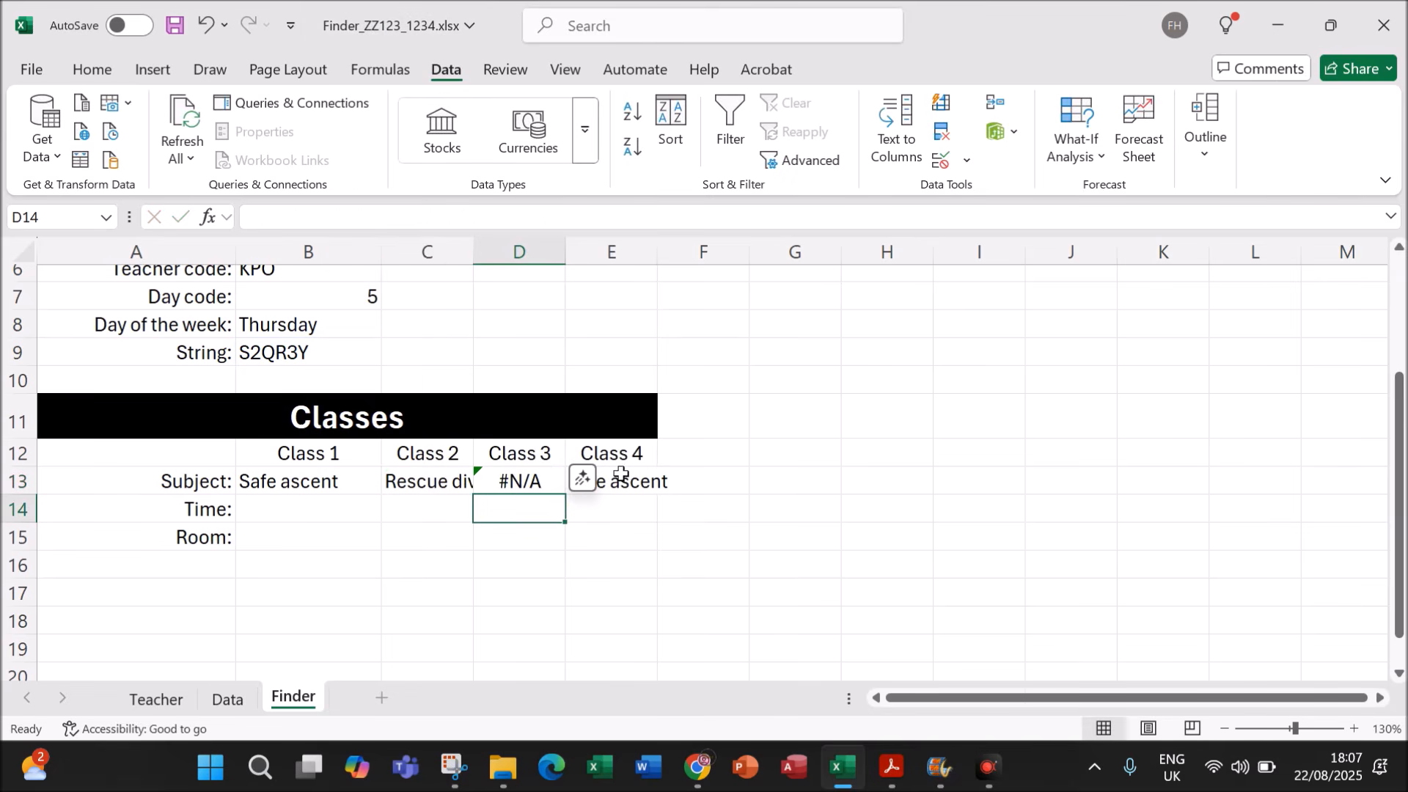
Step: Set the MID start number in the Class 4 subject formula in E13 to 10
click(621, 480)
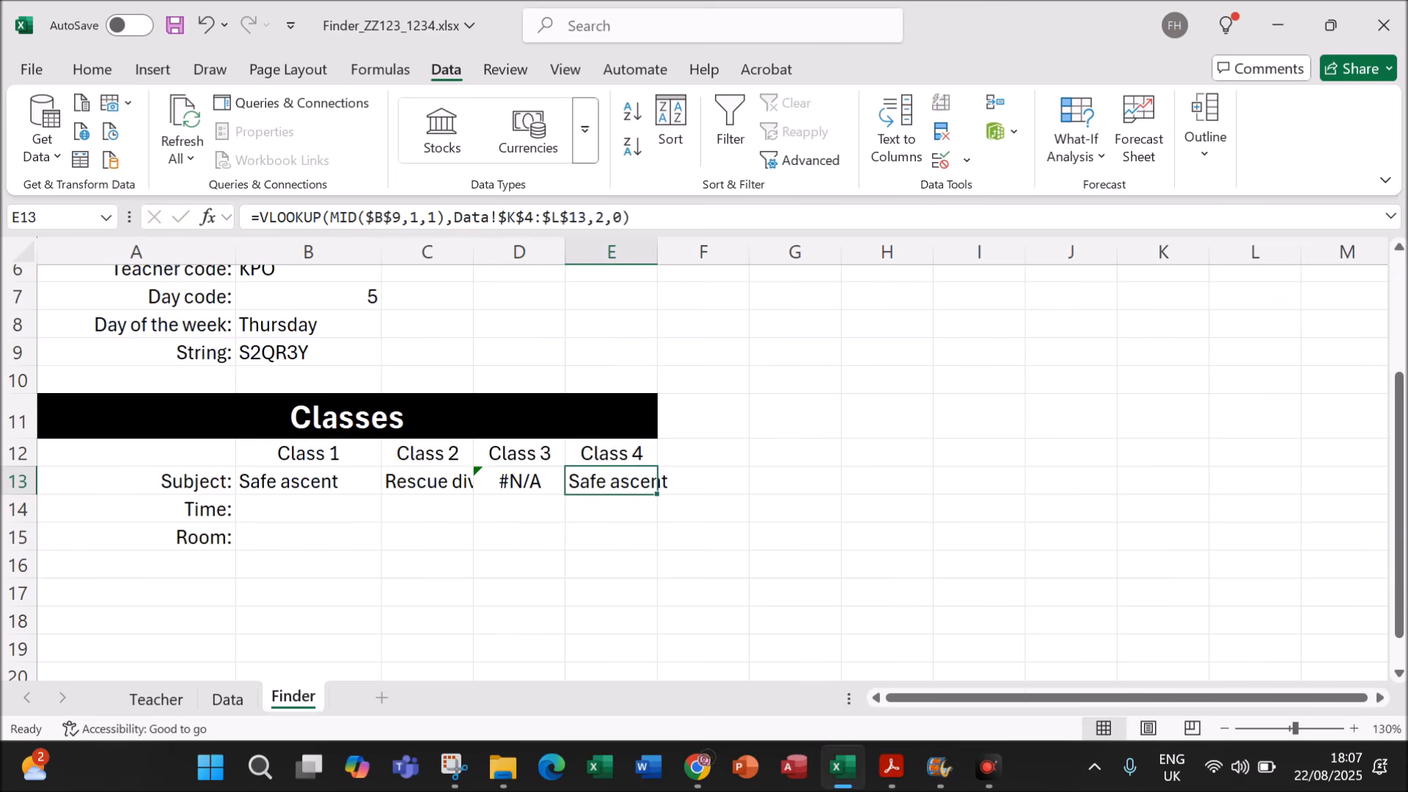
click(410, 218)
double_click(413, 217)
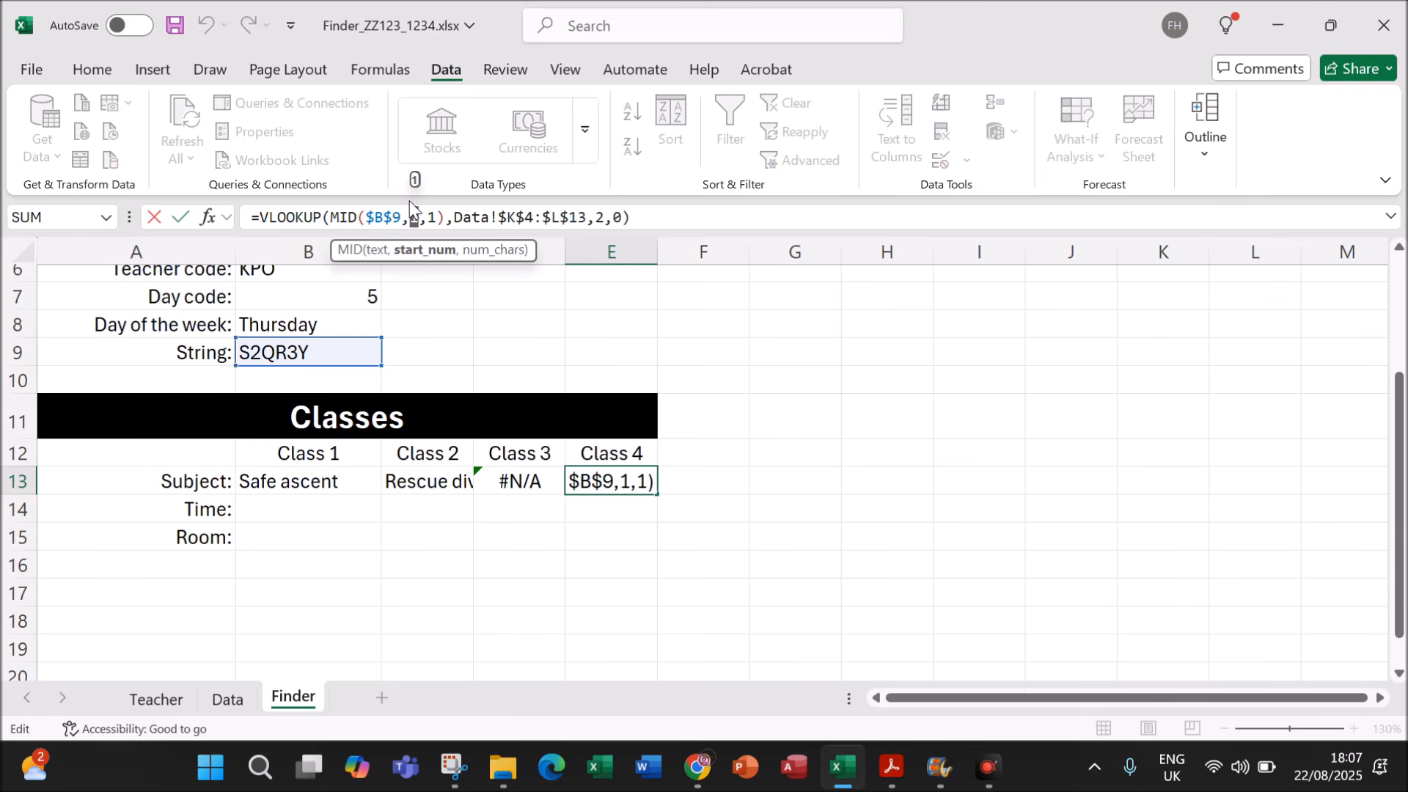
text(10)
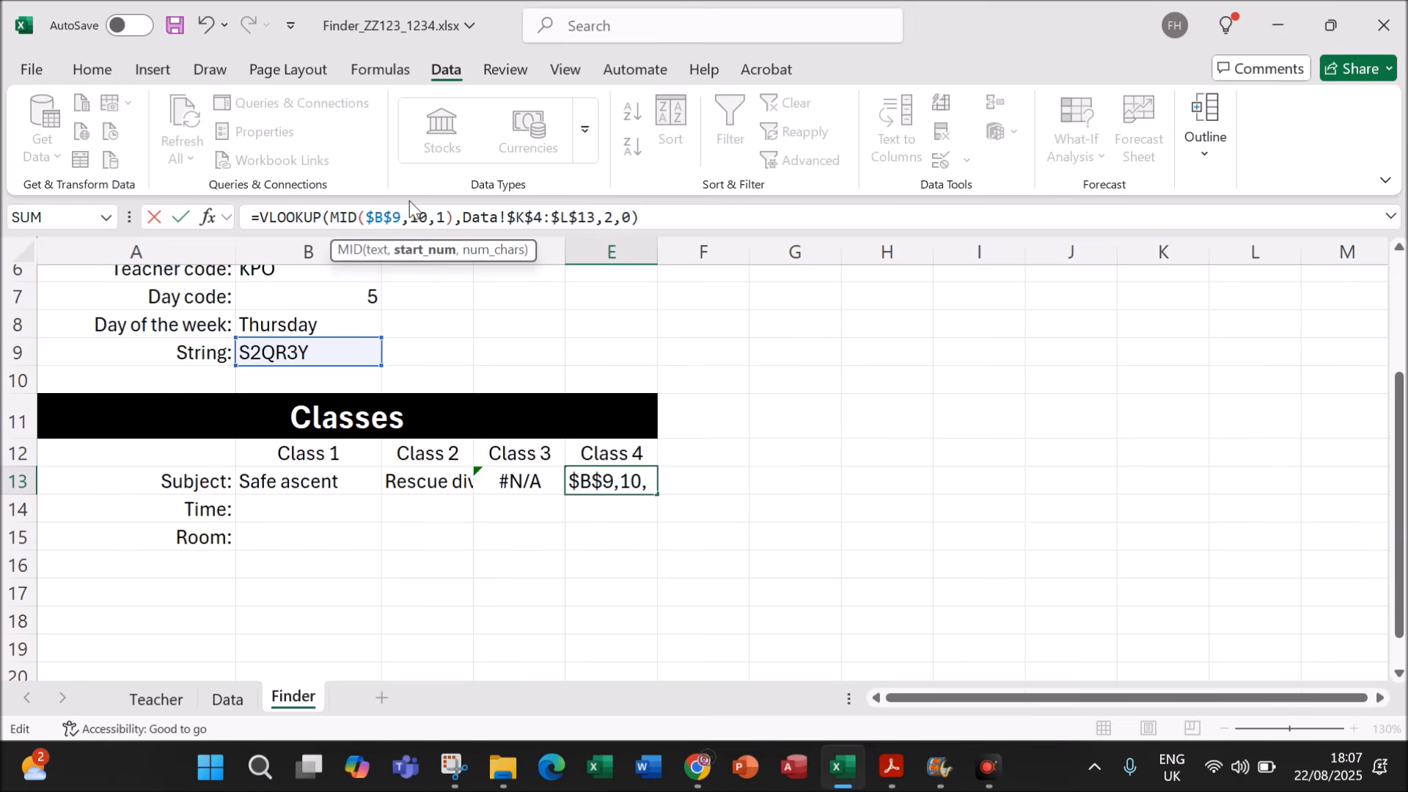
key(Return)
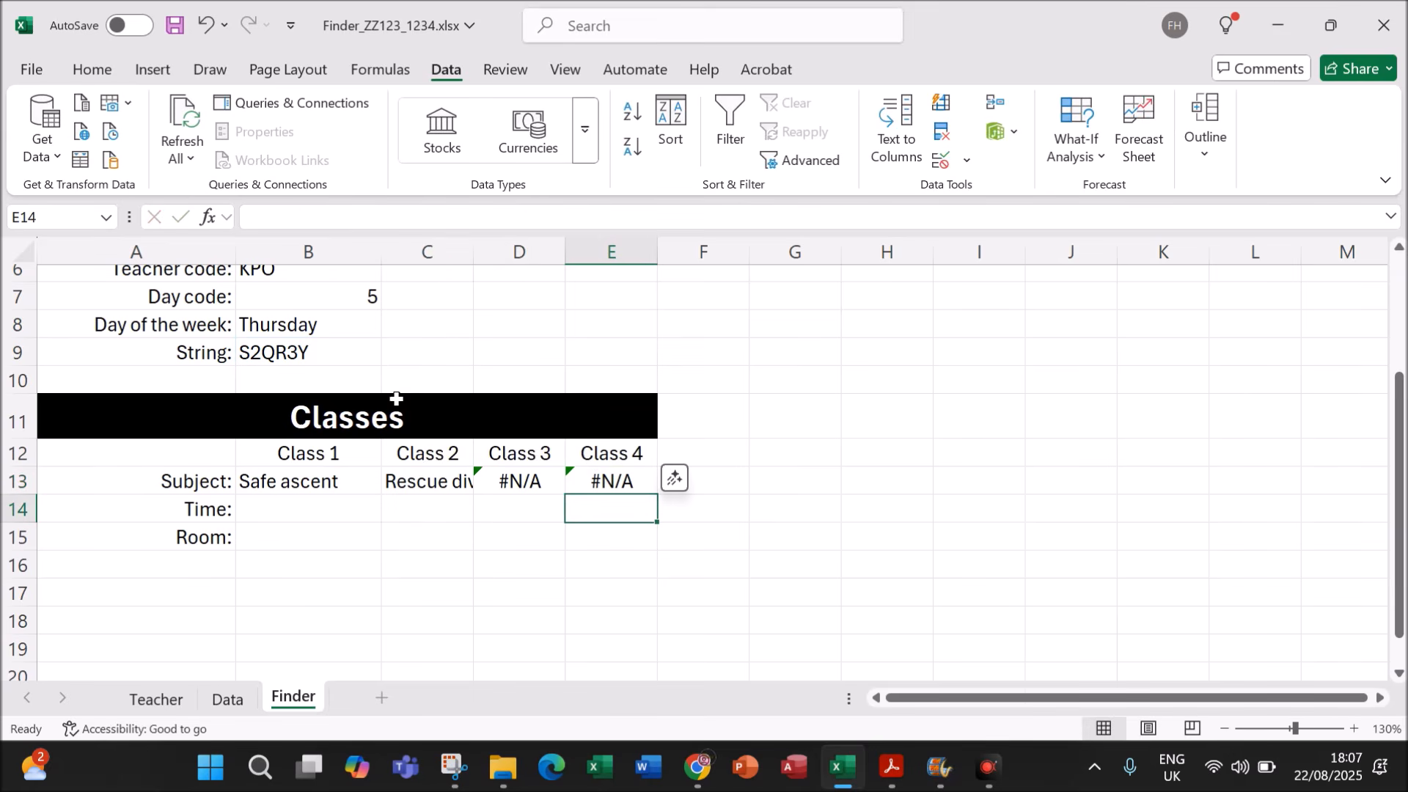
drag(516, 487, 584, 481)
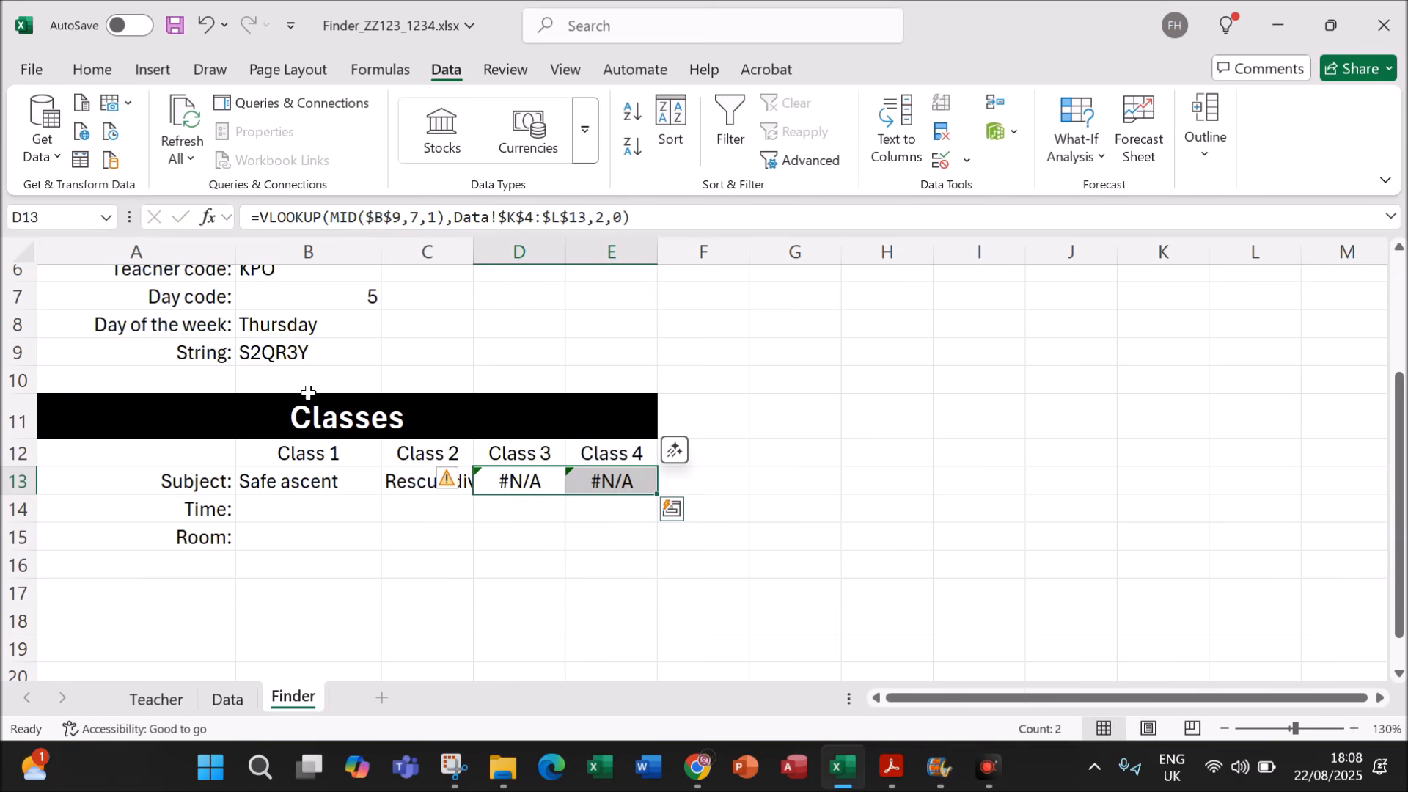
click(786, 490)
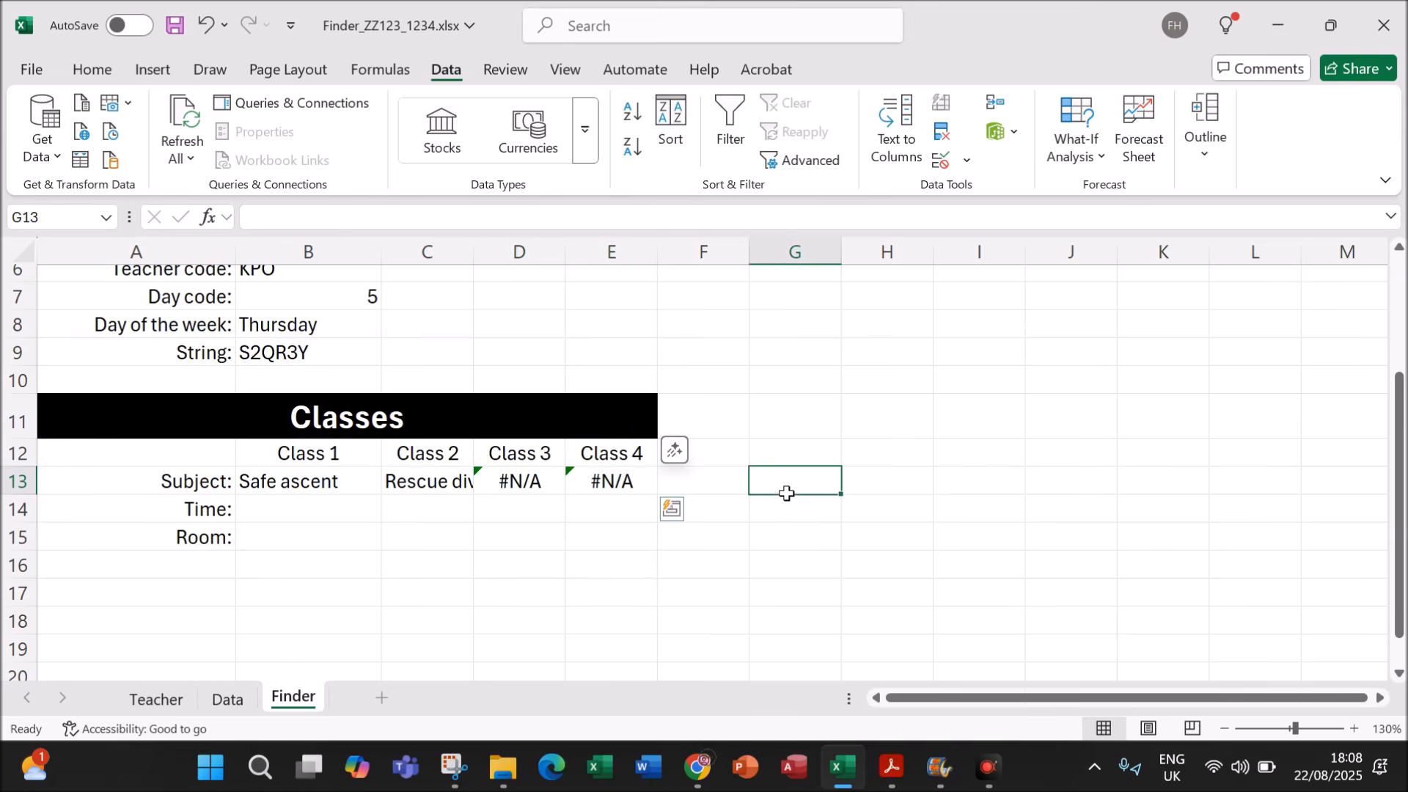
Step: Switch to the exam paper in Adobe Acrobat and read question 9 about the class time formulae in B14 to E14
click(330, 503)
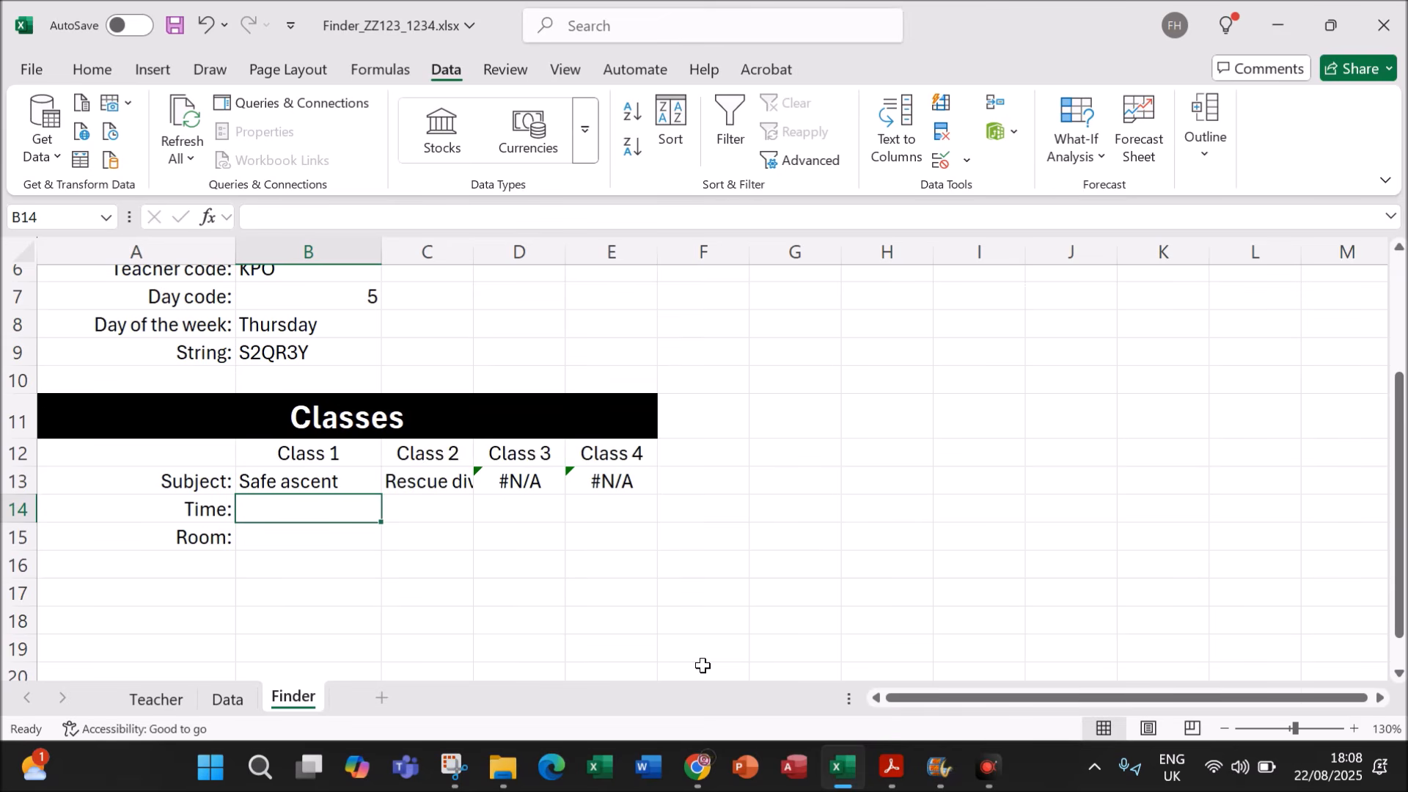
click(884, 768)
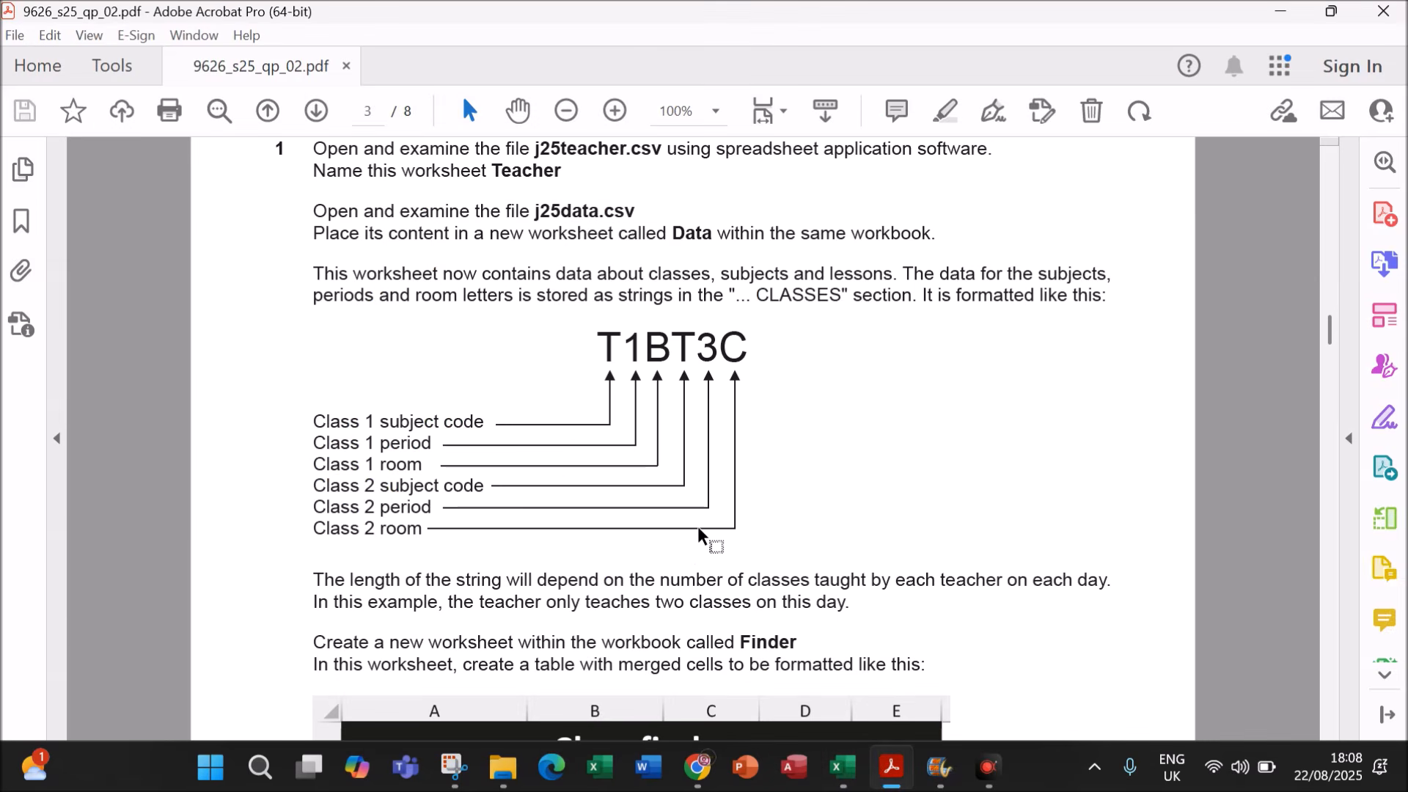
scroll(704, 553, down, 12)
scroll(688, 486, down, 10)
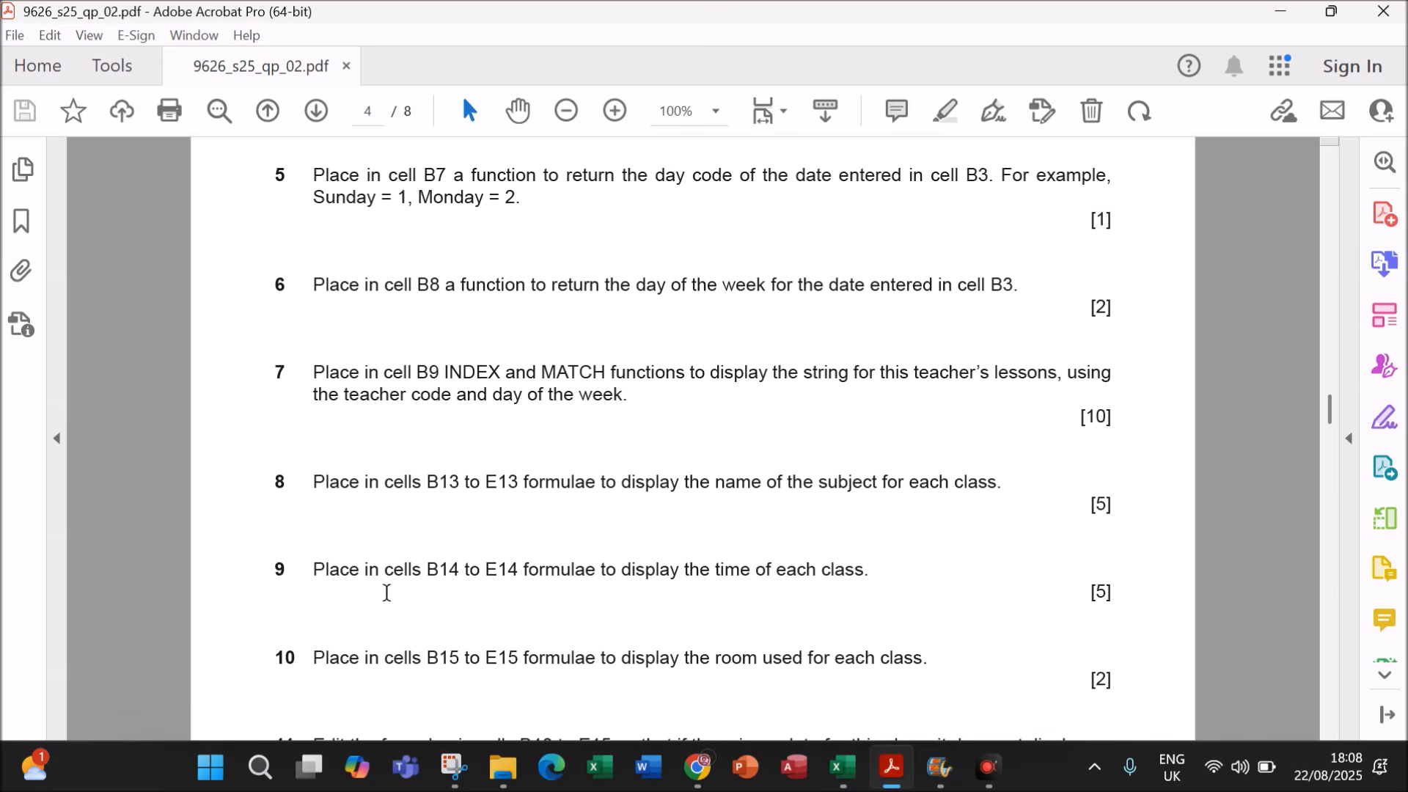
drag(314, 570, 869, 570)
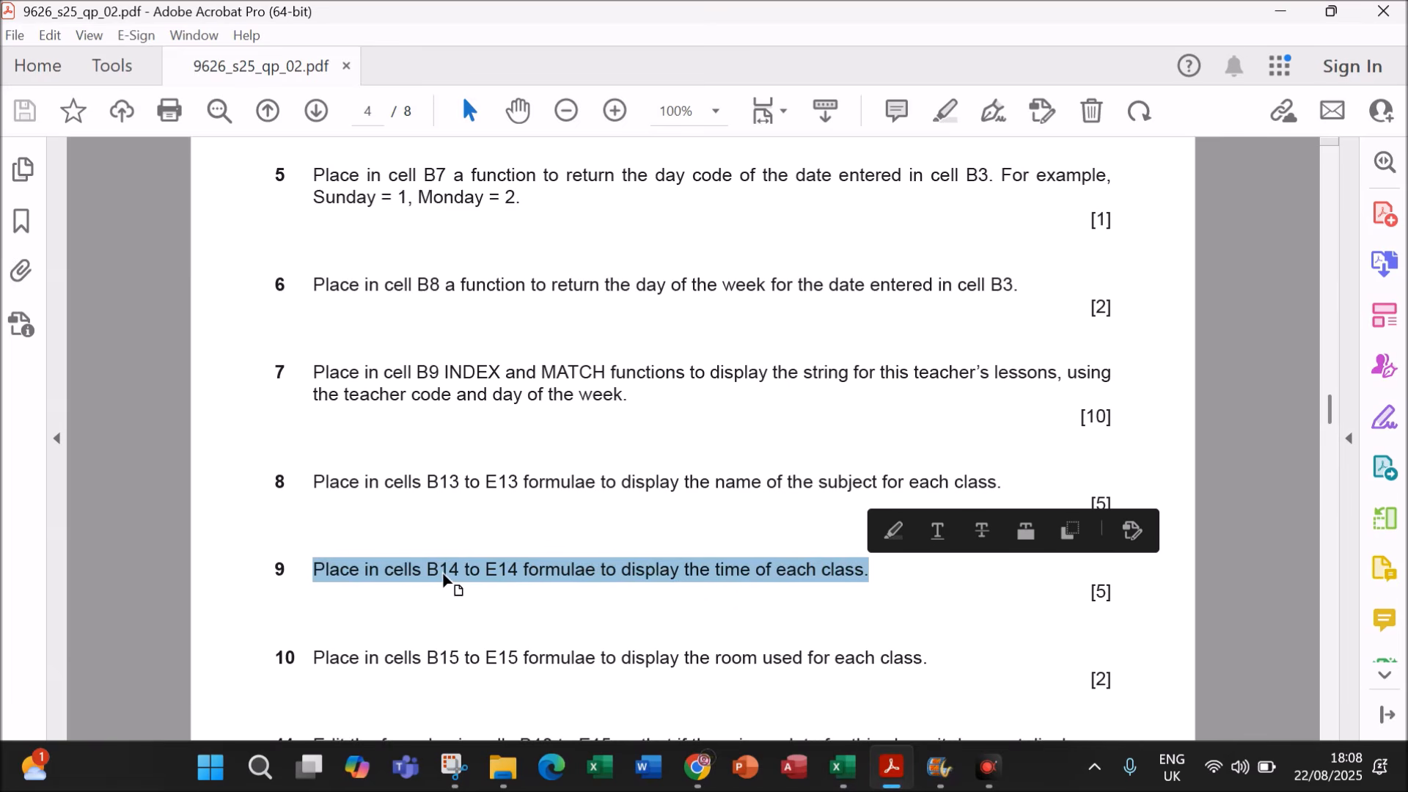
Step: Switch back to the Excel workbook and start a VLOOKUP in Finder cell B14 with its function arguments open beside the data
click(842, 767)
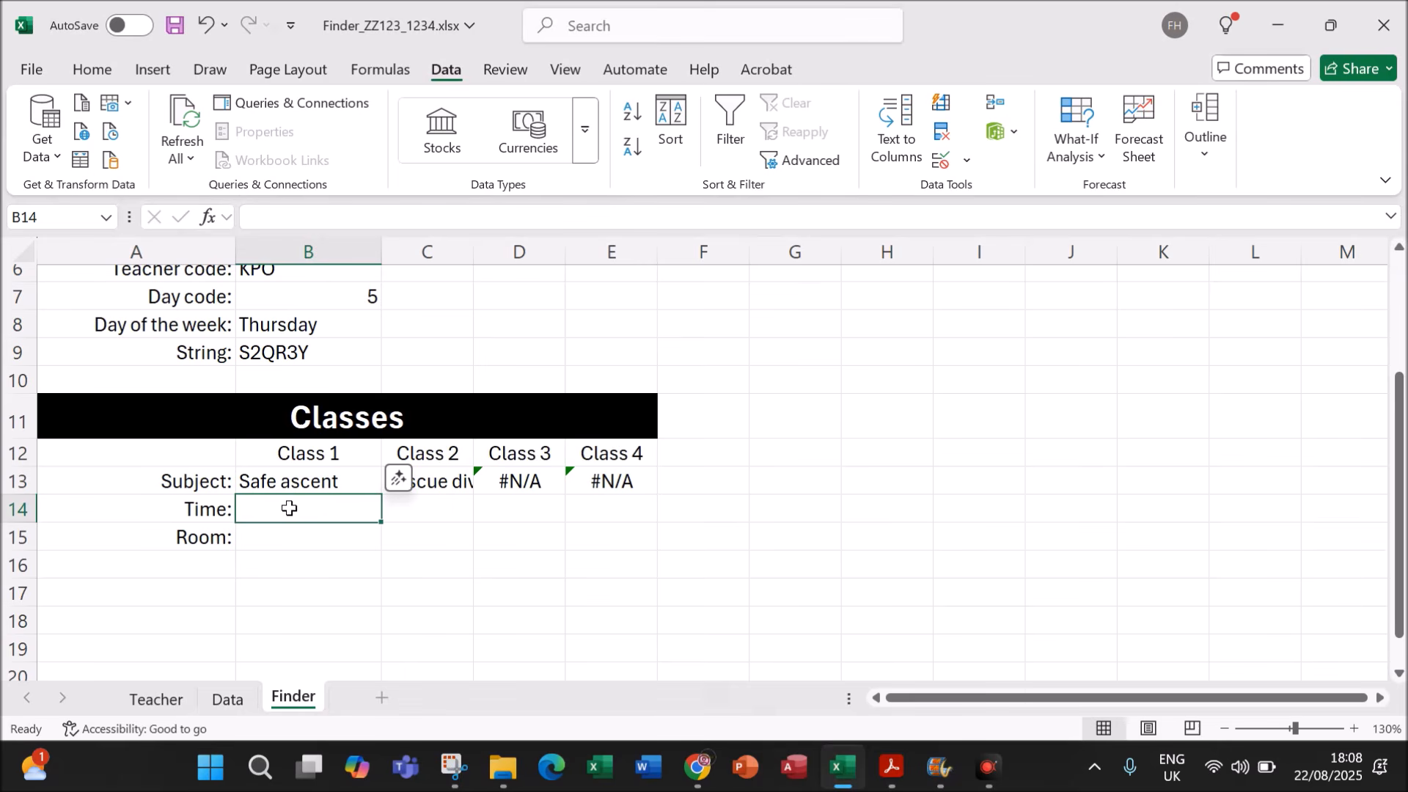
text(=)
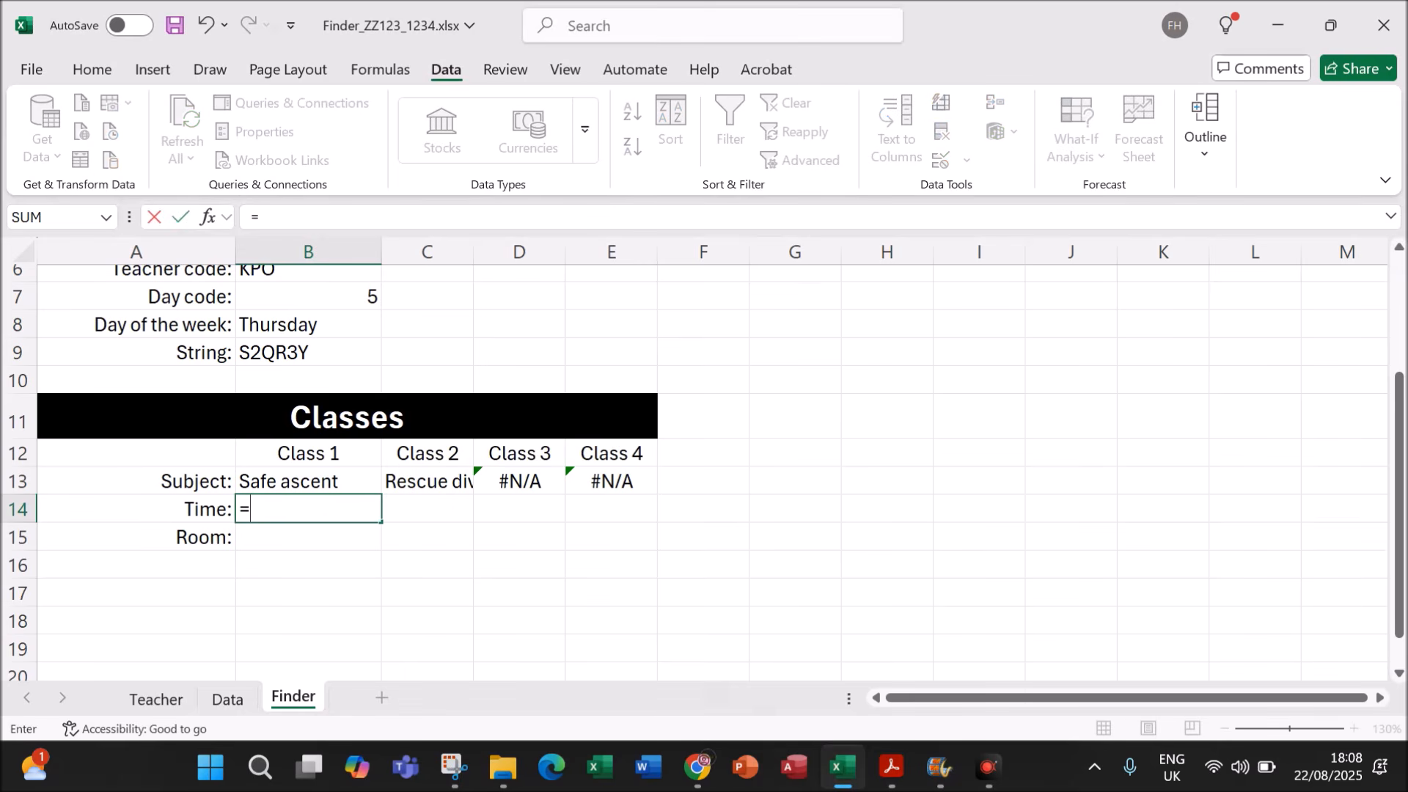
text(vlookup()
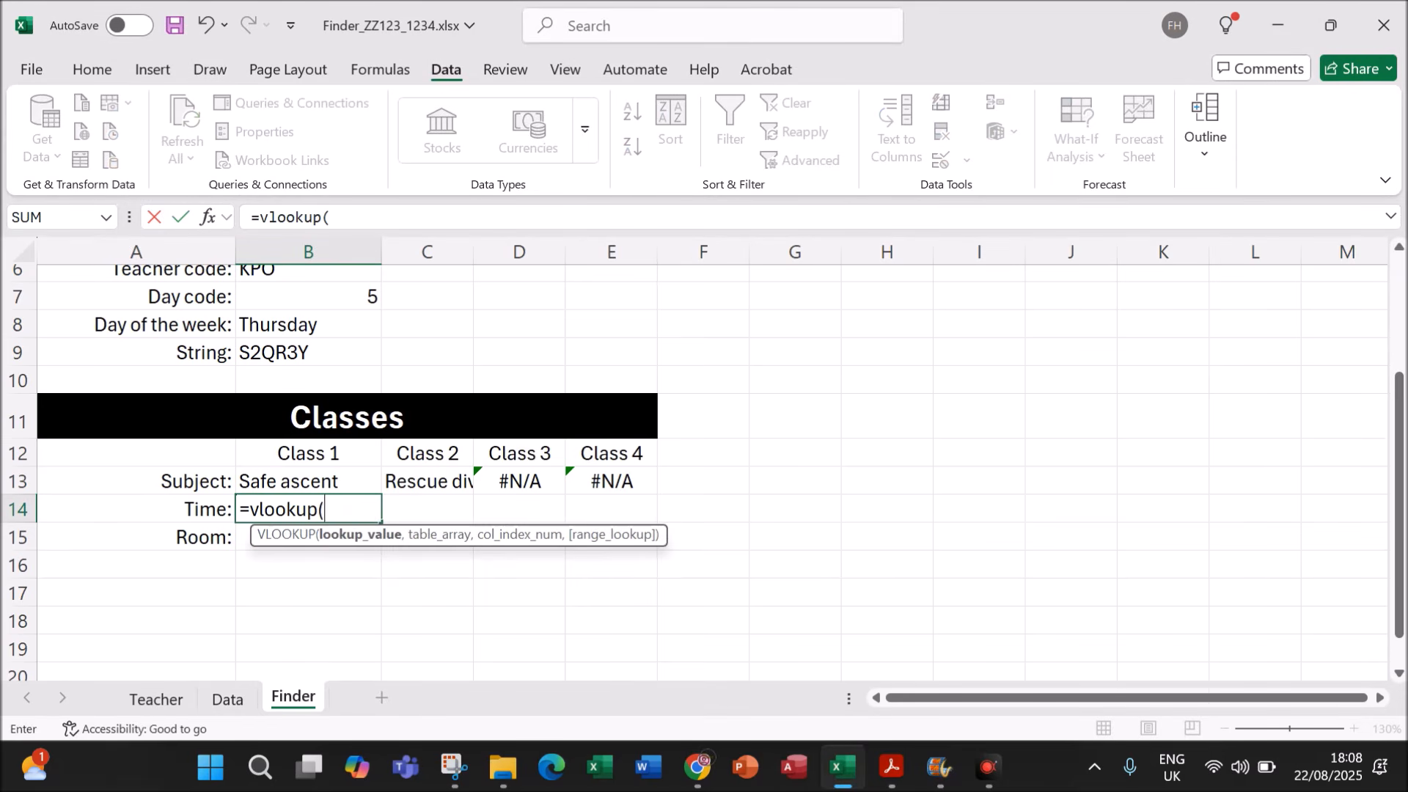
click(210, 217)
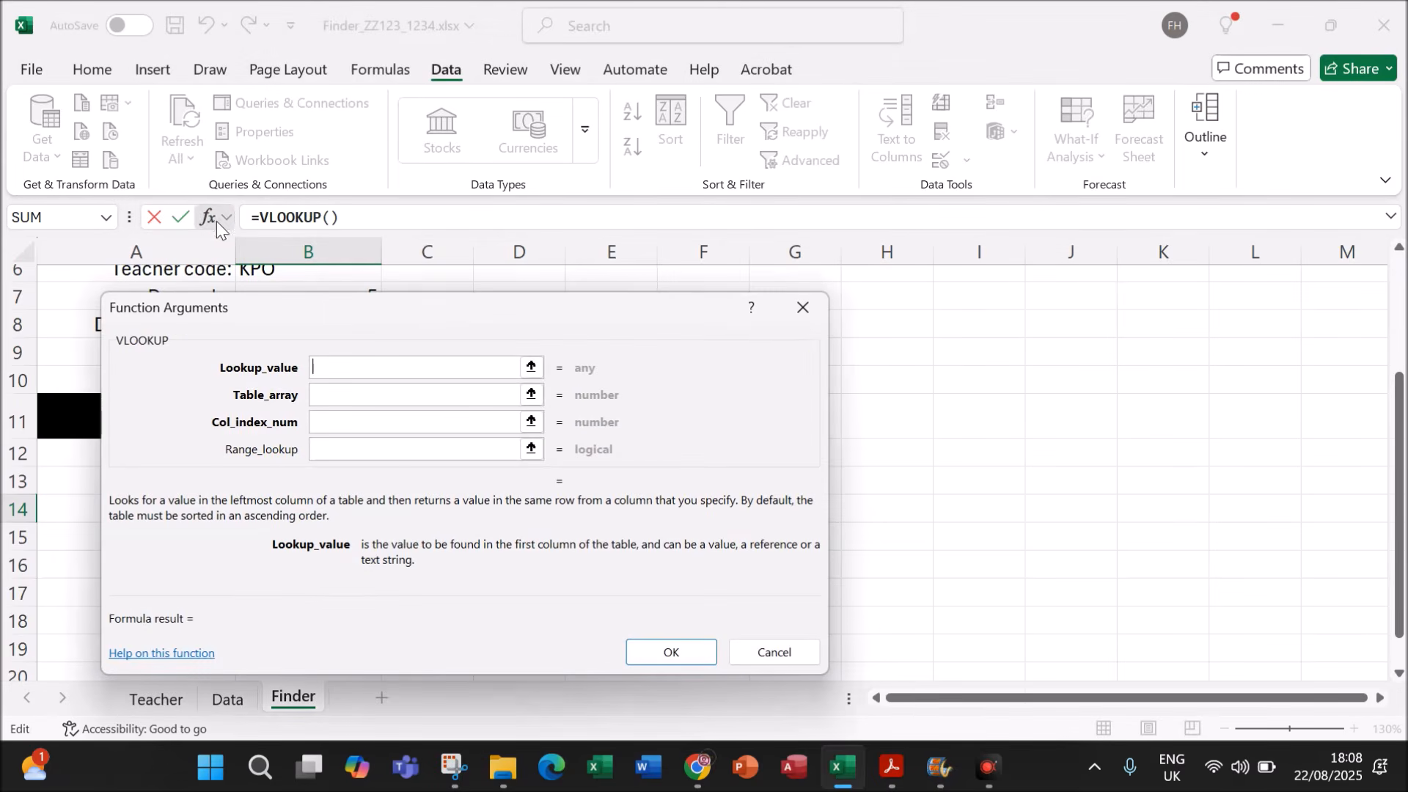
drag(421, 297, 747, 280)
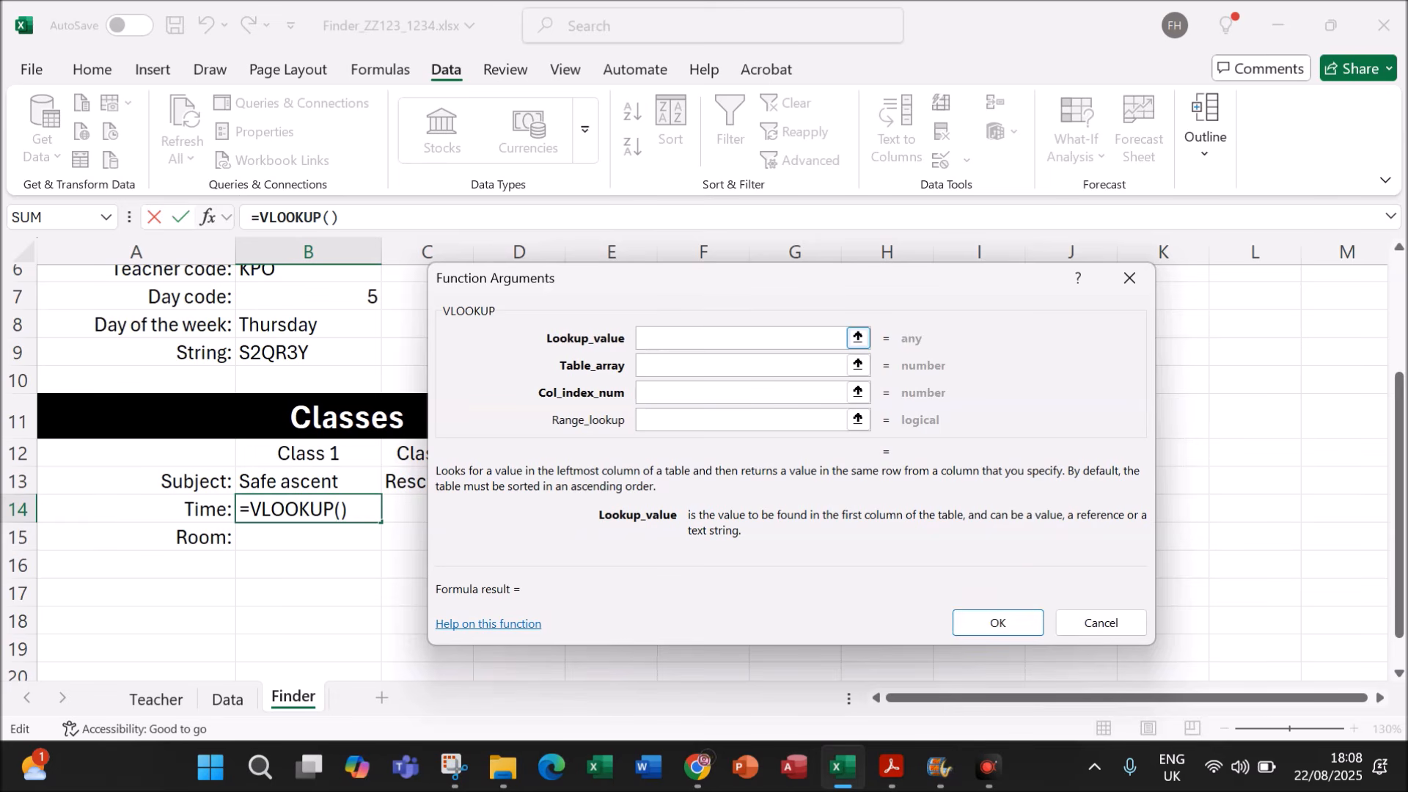
Step: Set the VLOOKUP lookup value in B14 to VALUE(MID(B9,2,1)), converting the string's second character to a number
text(MID()
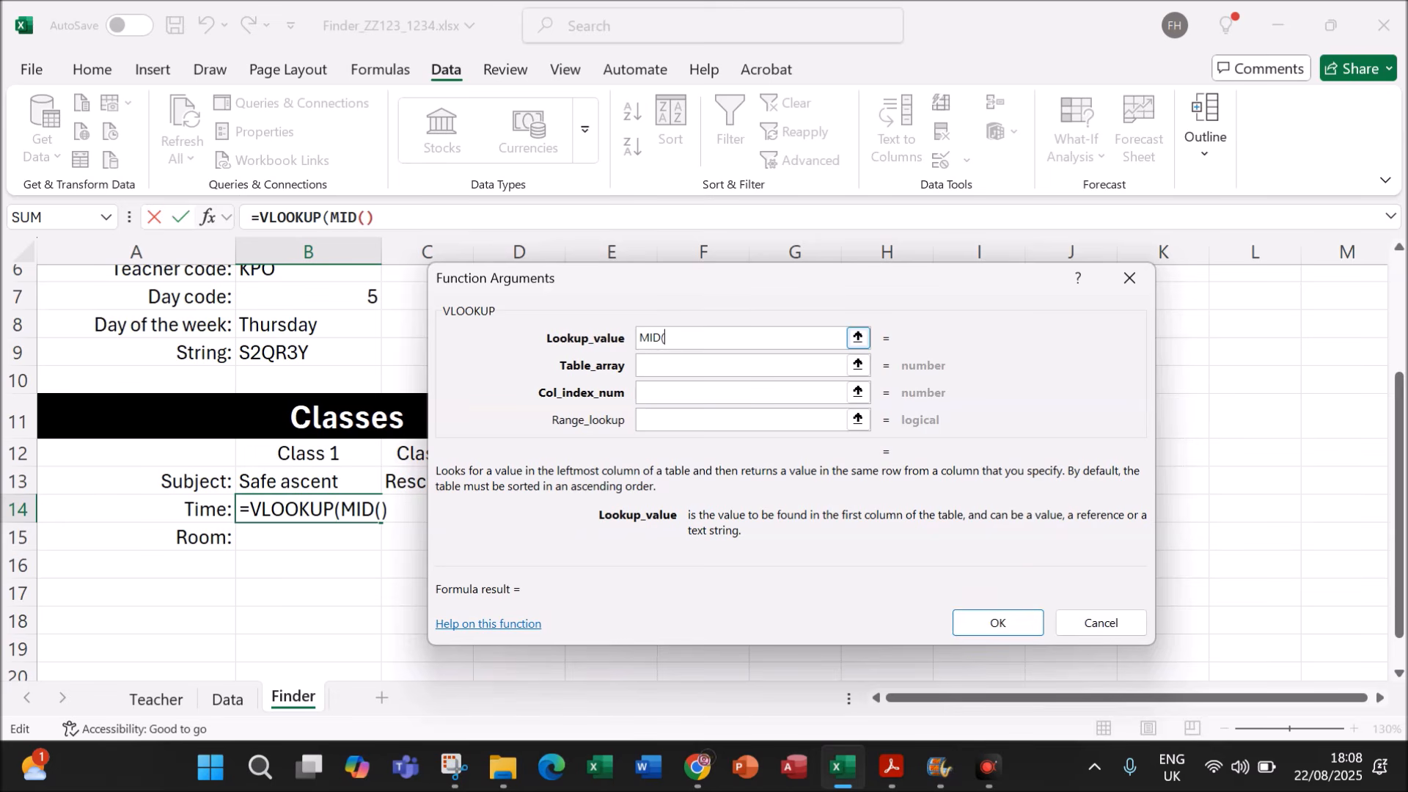
click(328, 352)
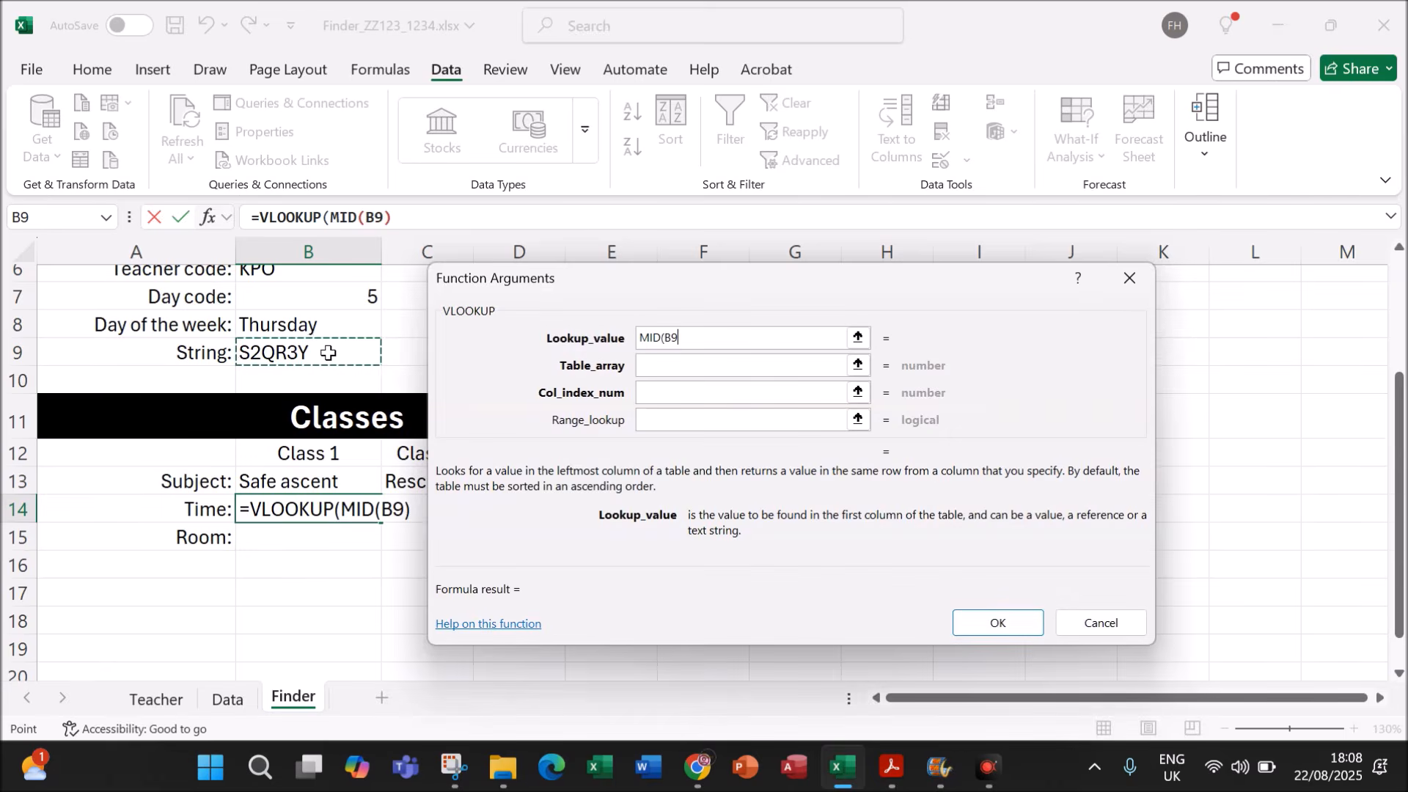
text(,2,1)
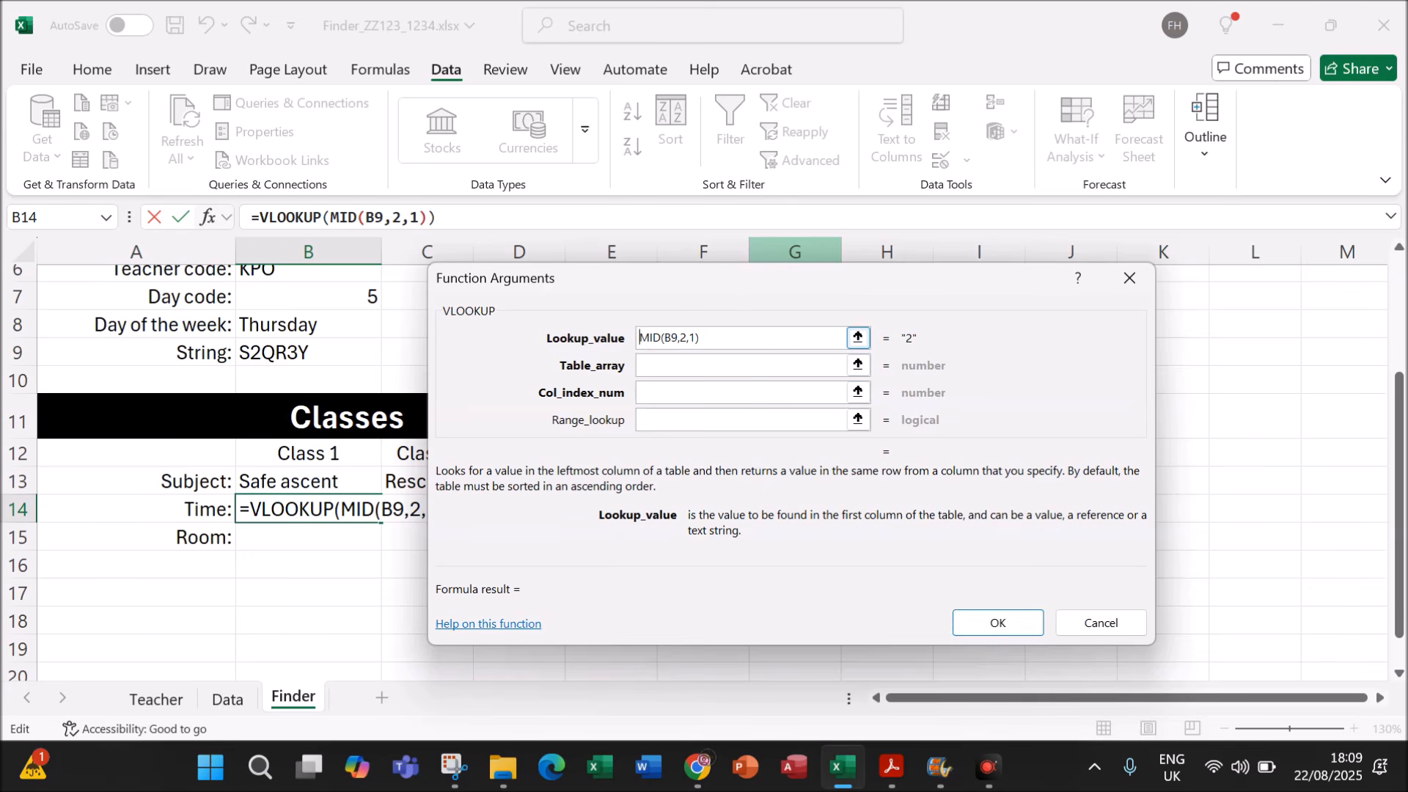
text(value)
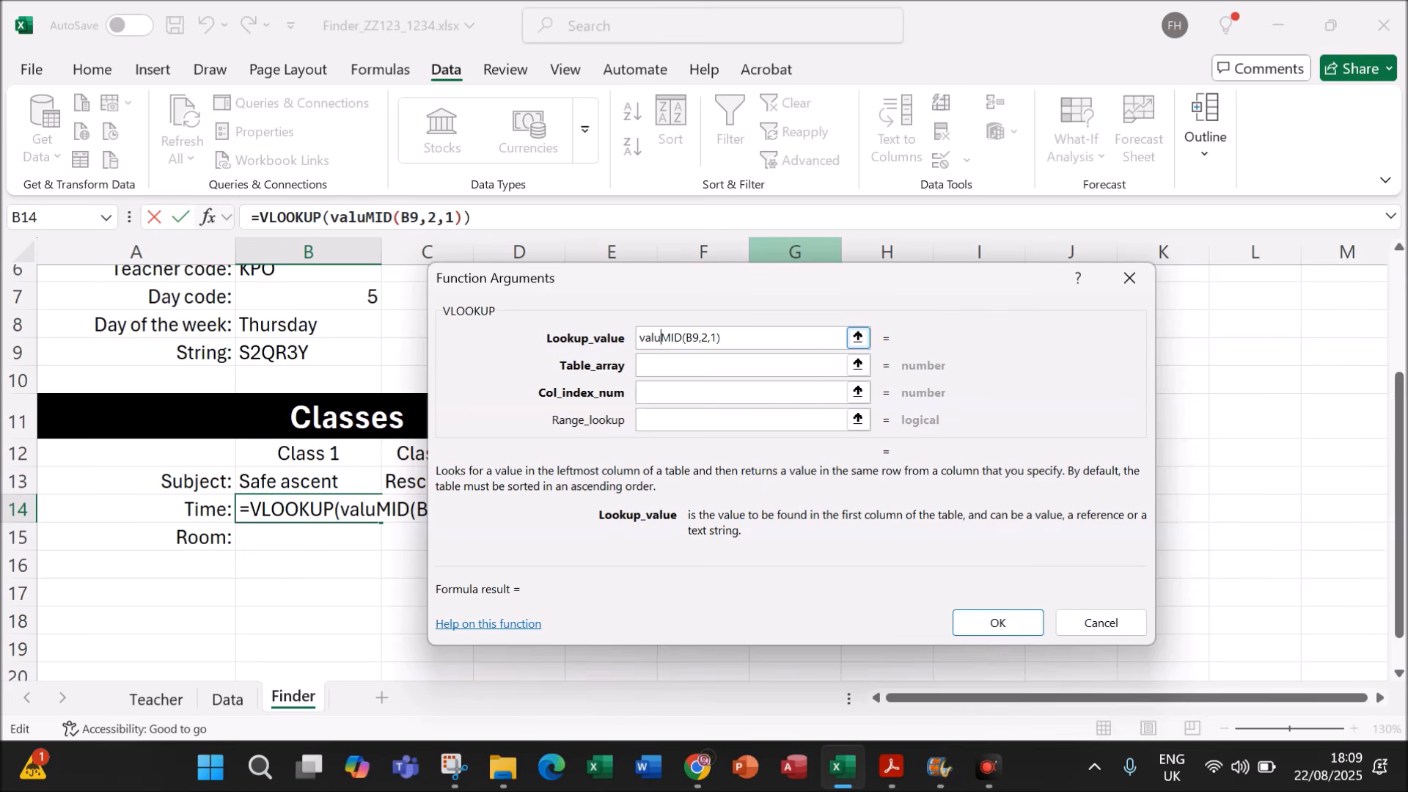
text(()
click(745, 337)
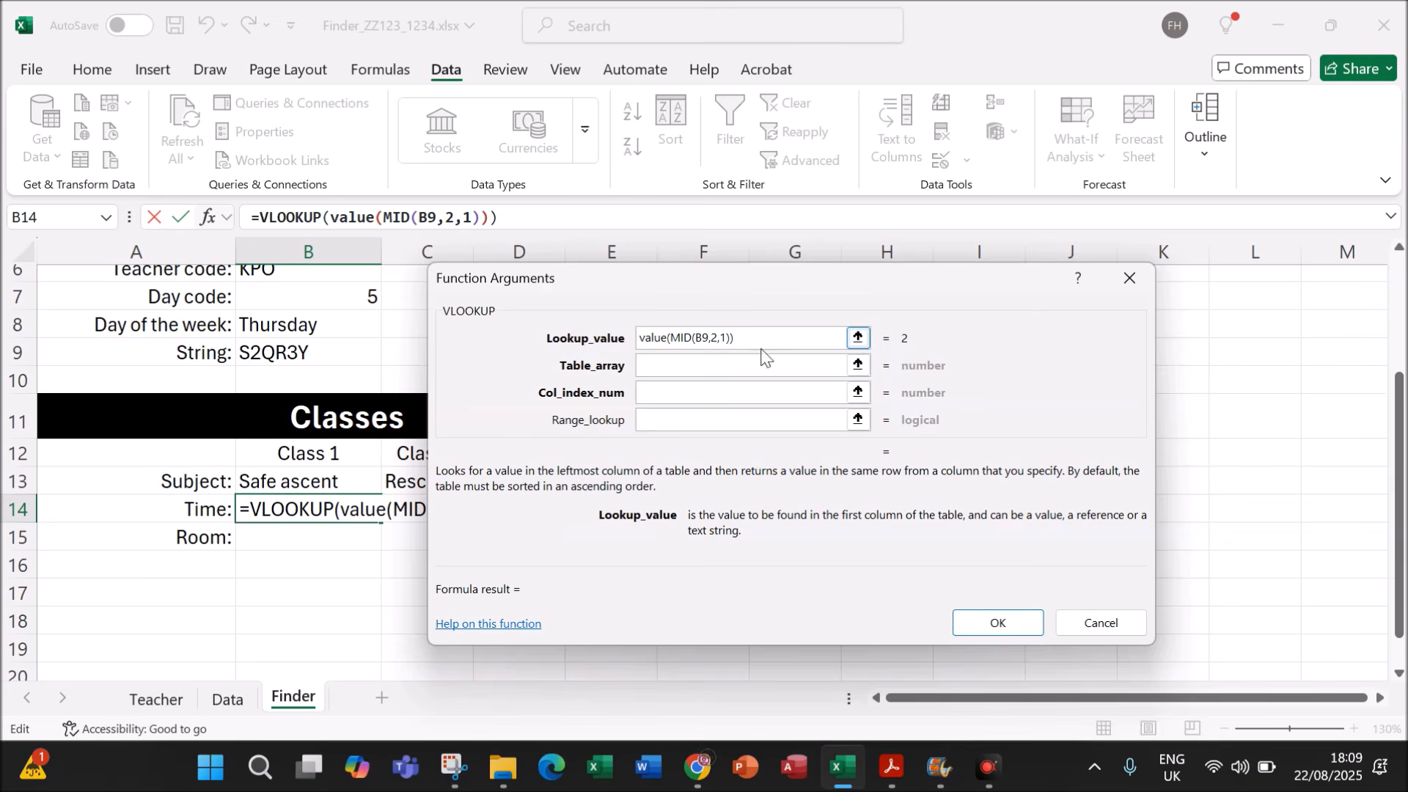
Step: Set the VLOOKUP table array to the lesson periods and times on the Data sheet as the absolute range Data!$N$4:$O$7
click(744, 365)
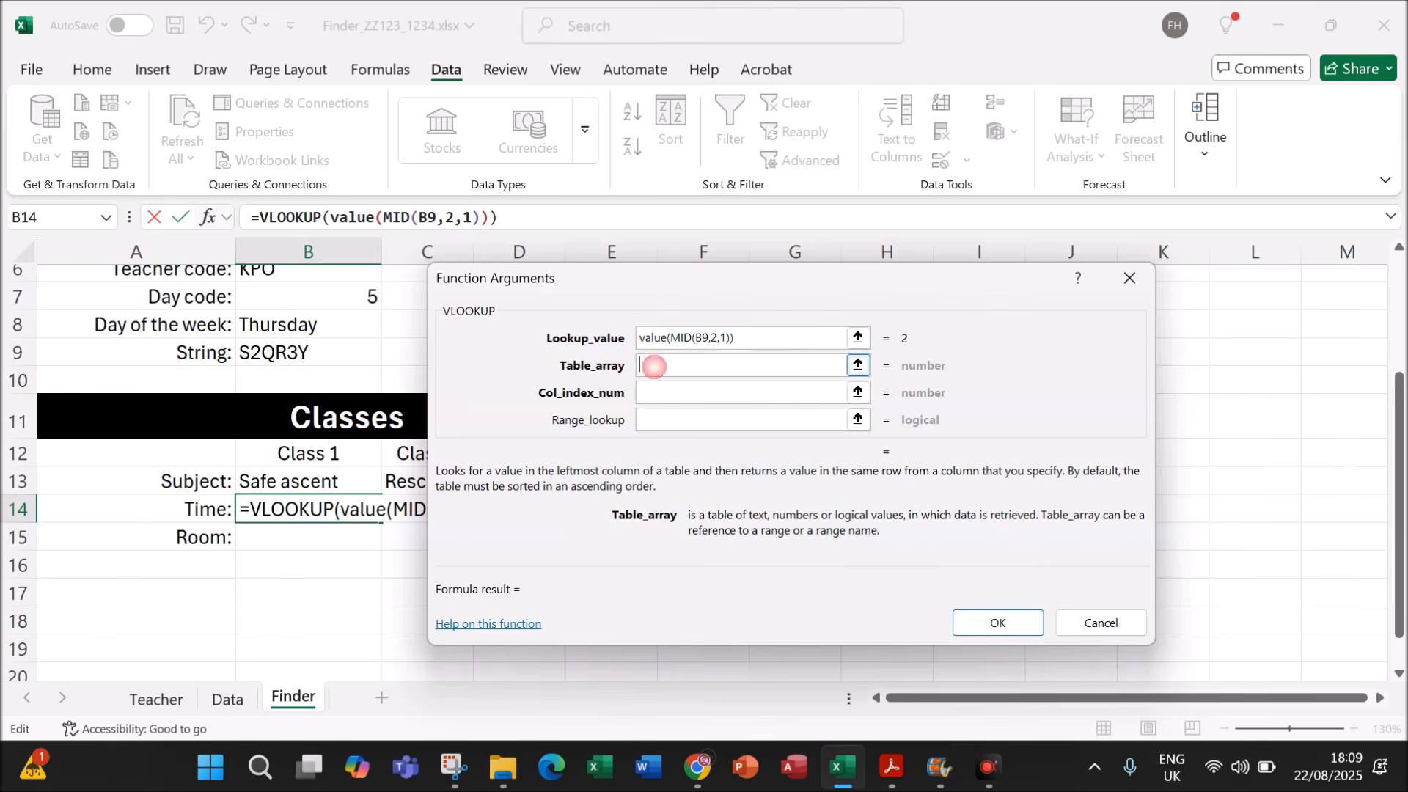
click(227, 699)
drag(850, 284, 686, 295)
drag(1219, 334, 1305, 399)
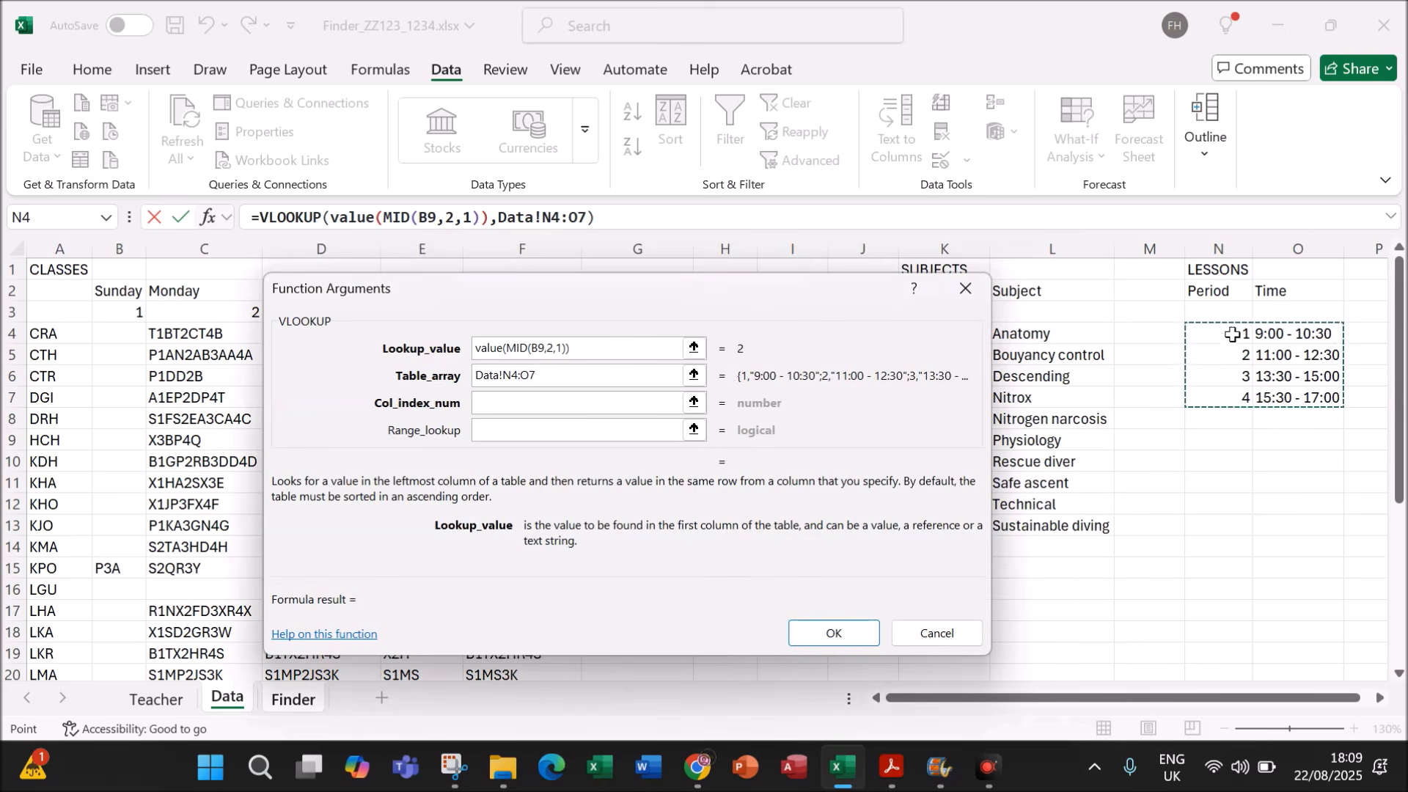
drag(537, 375, 452, 381)
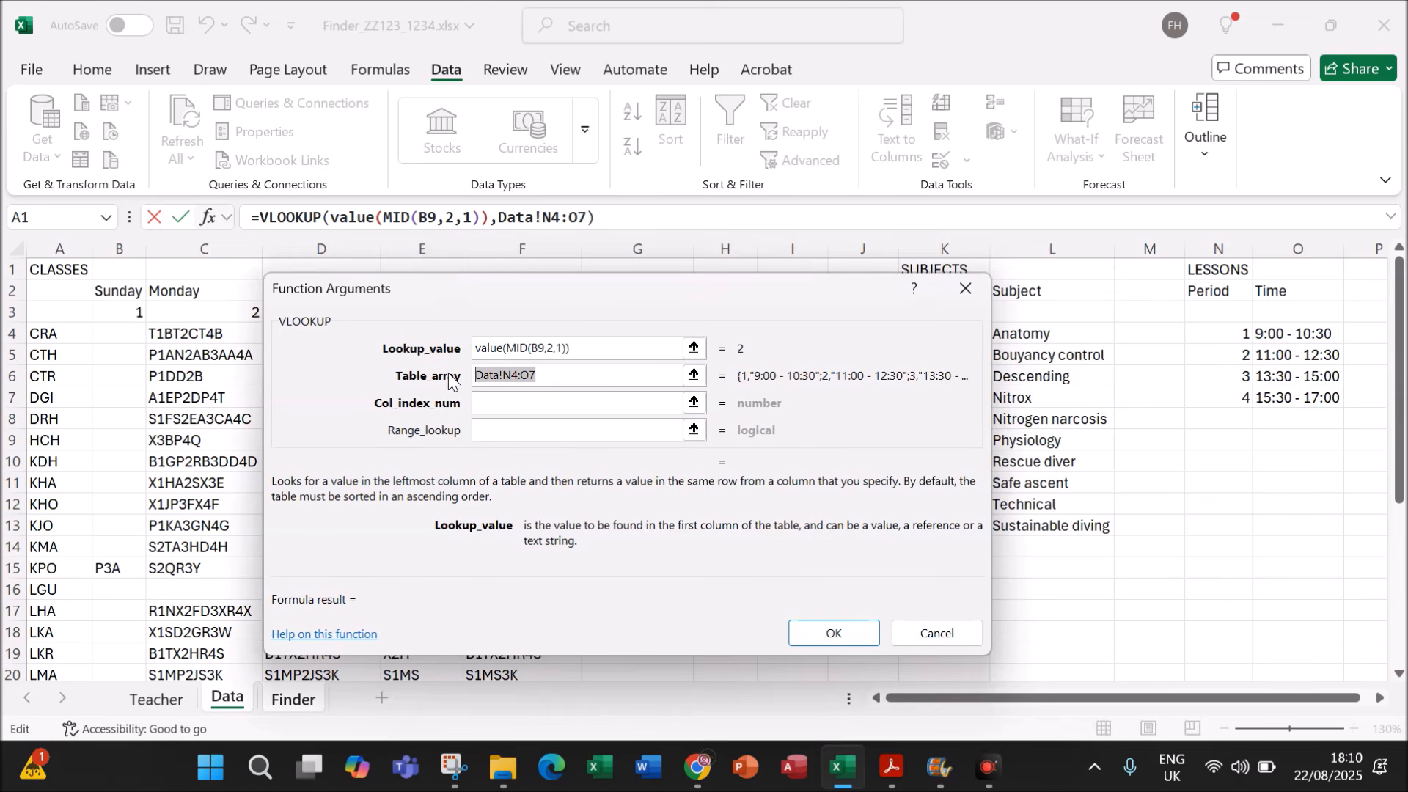
key(F4)
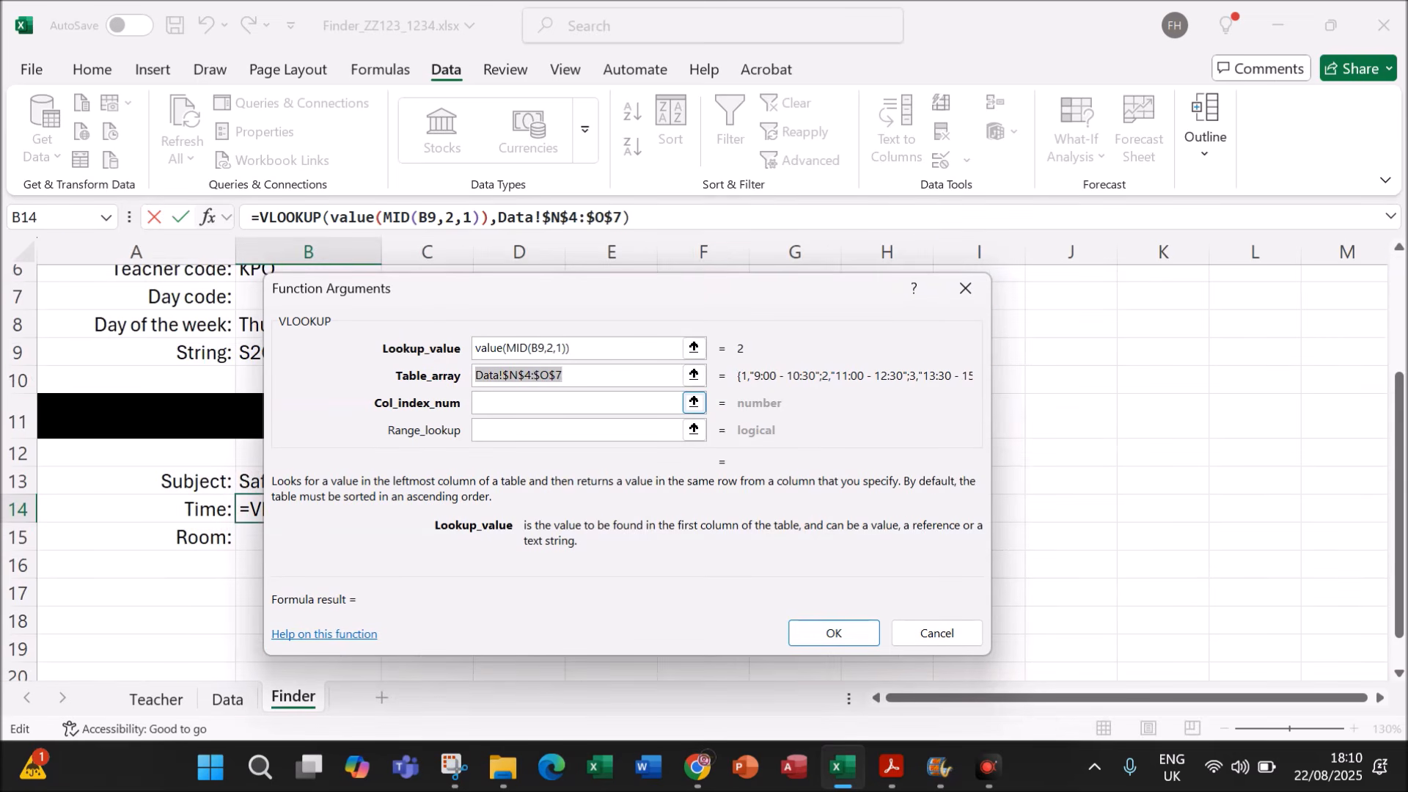
Step: Set the VLOOKUP column index to 2 and range lookup to 0, and complete the Class 1 time formula in B14
click(513, 399)
text(2)
click(518, 428)
text(0)
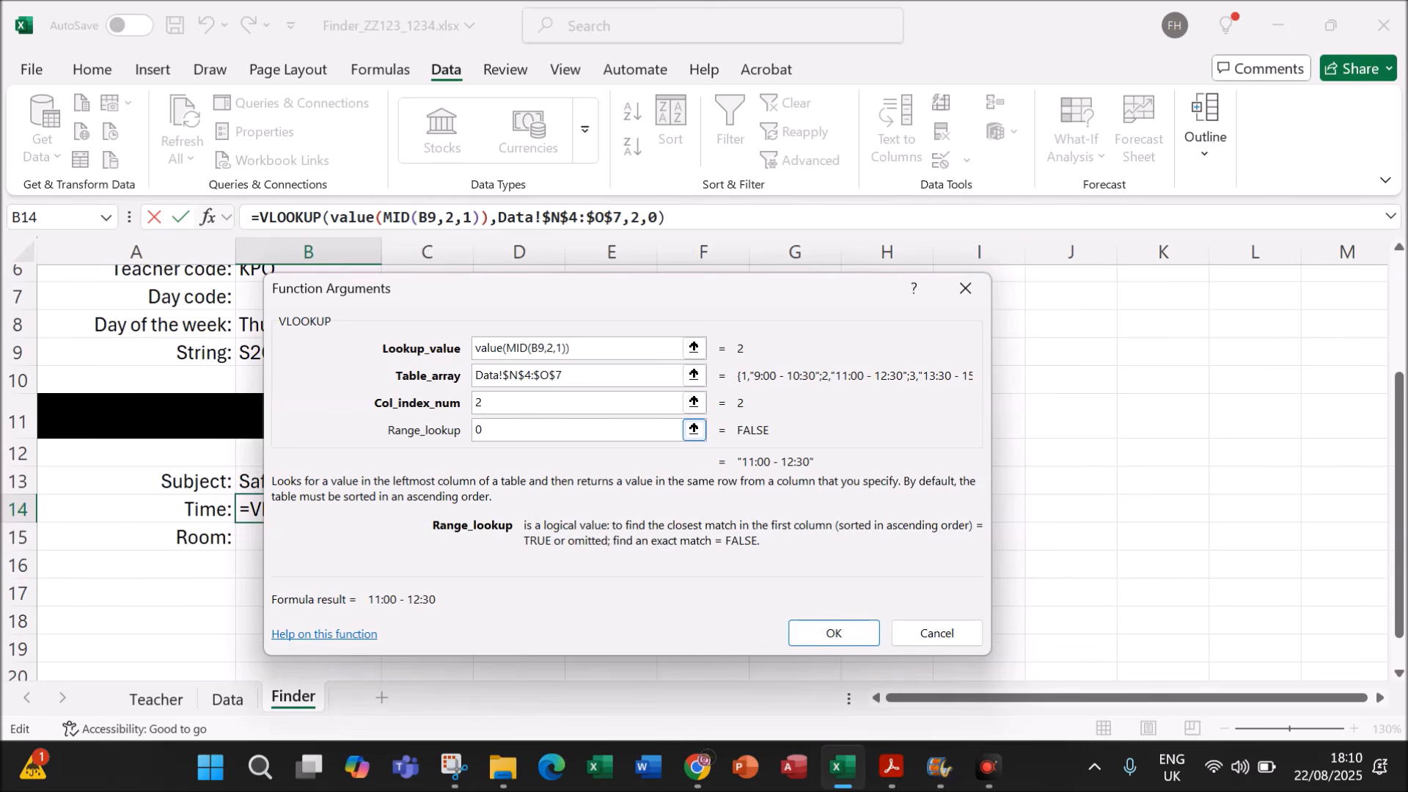
click(836, 643)
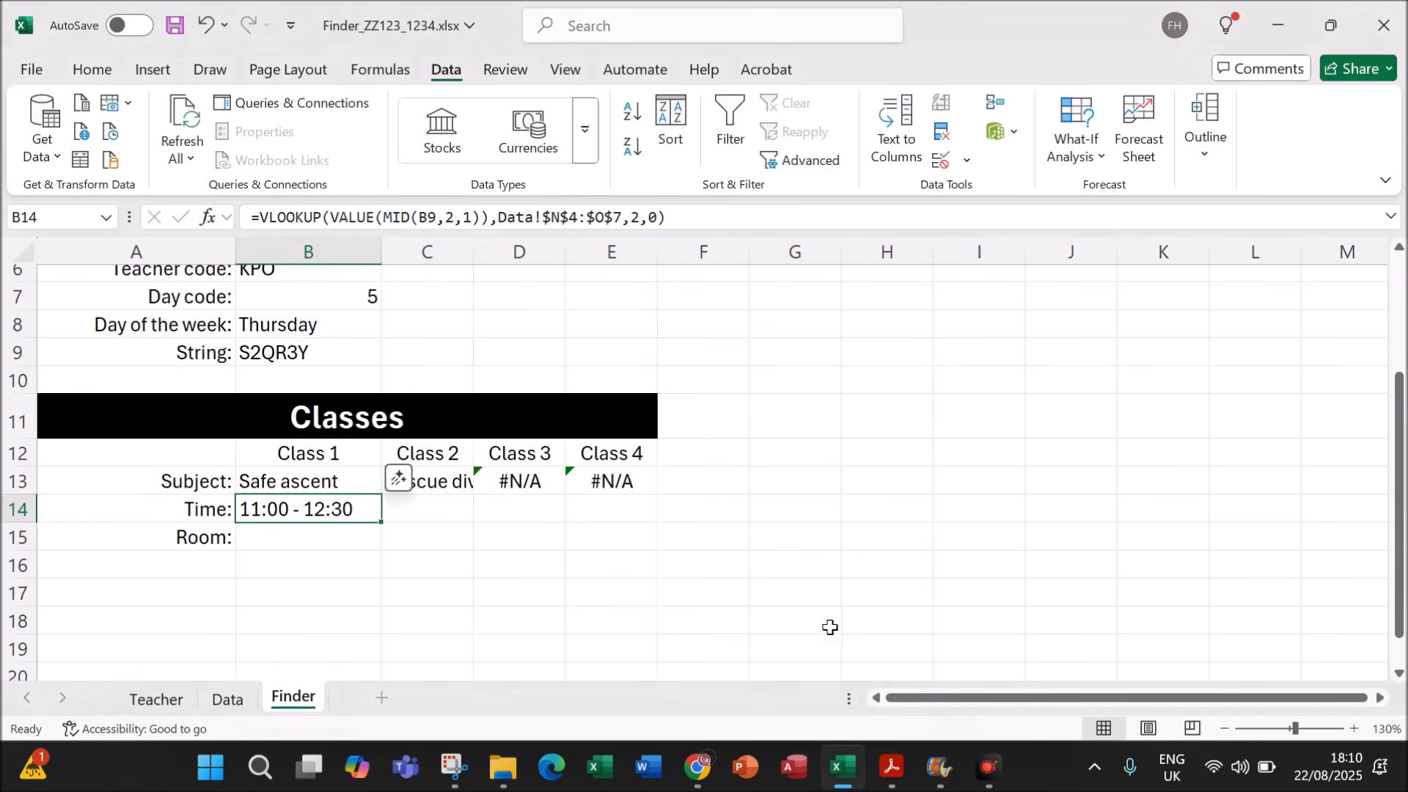
Step: Make the B9 reference in the Class 1 time formula in B14 absolute as $B$9
double_click(339, 509)
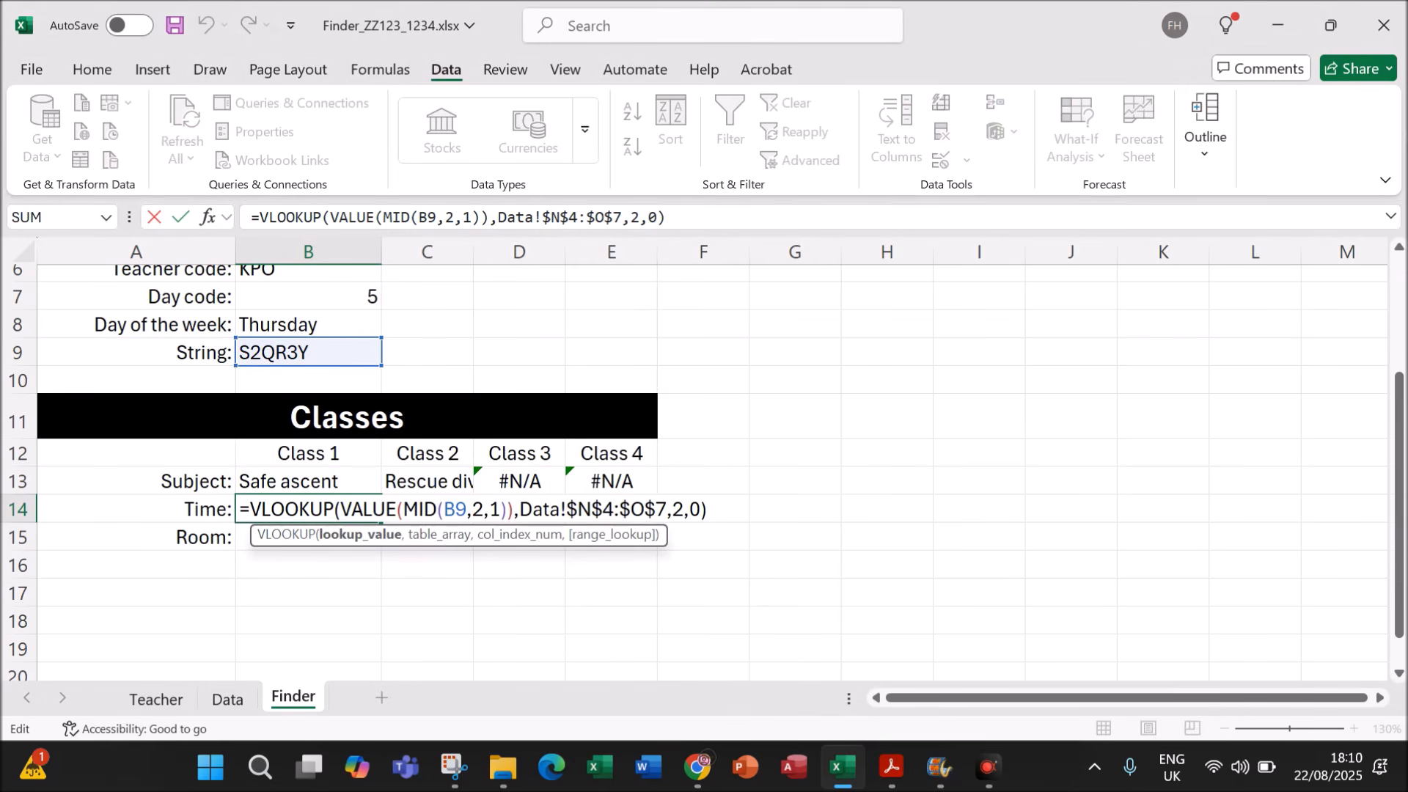
drag(443, 509, 467, 509)
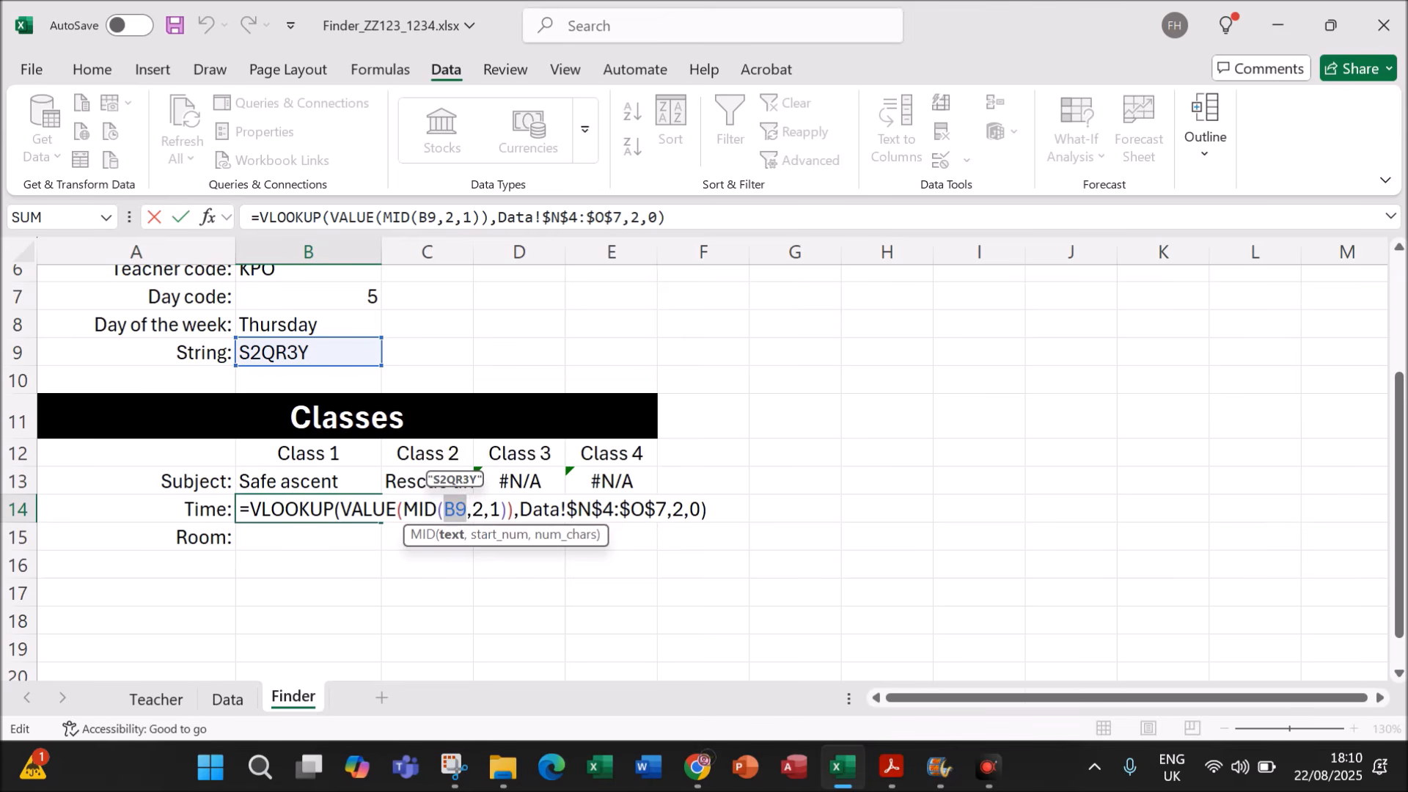
key(F4)
key(Return)
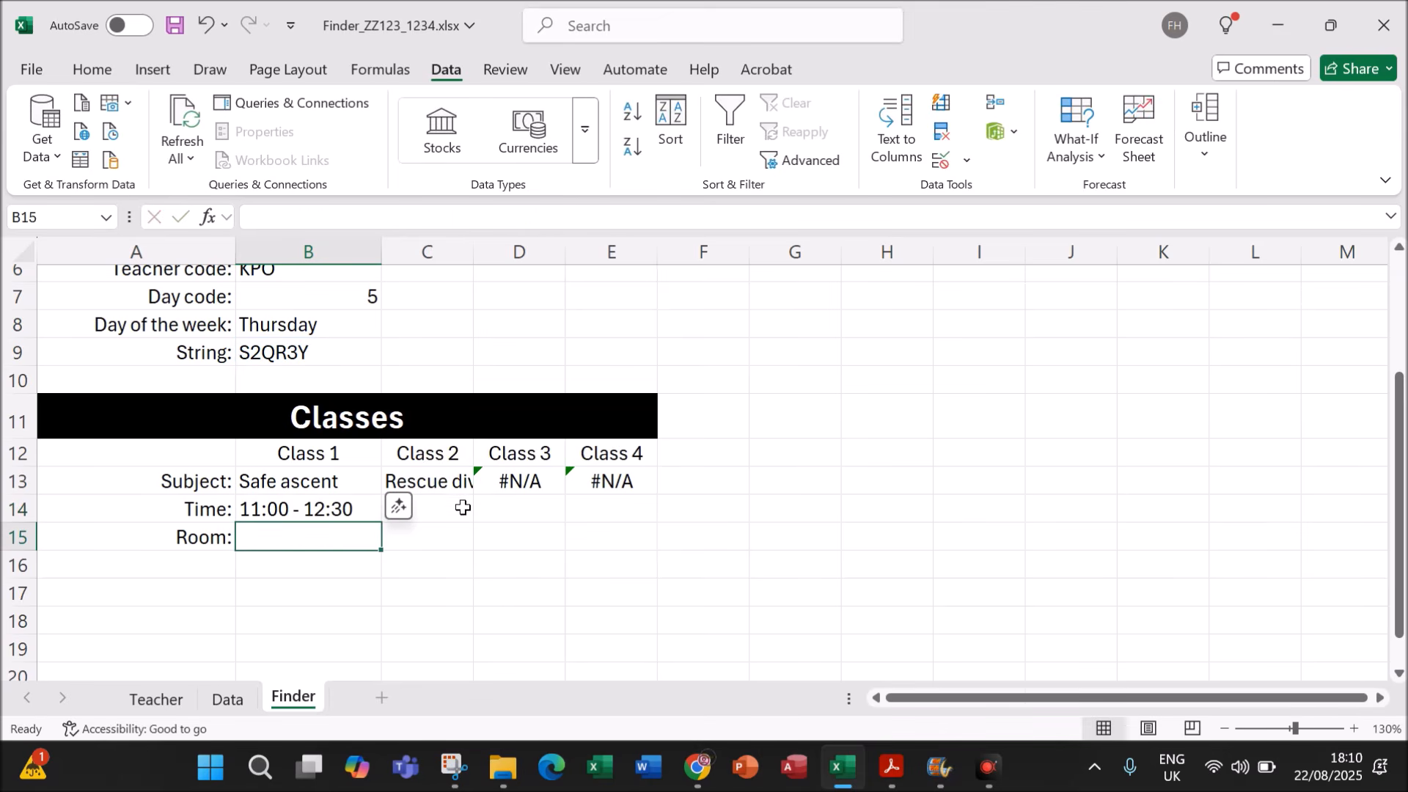
Step: Copy the time formula from B14 across to E14 and autofit all the Finder sheet's column widths
click(332, 506)
drag(380, 521, 643, 517)
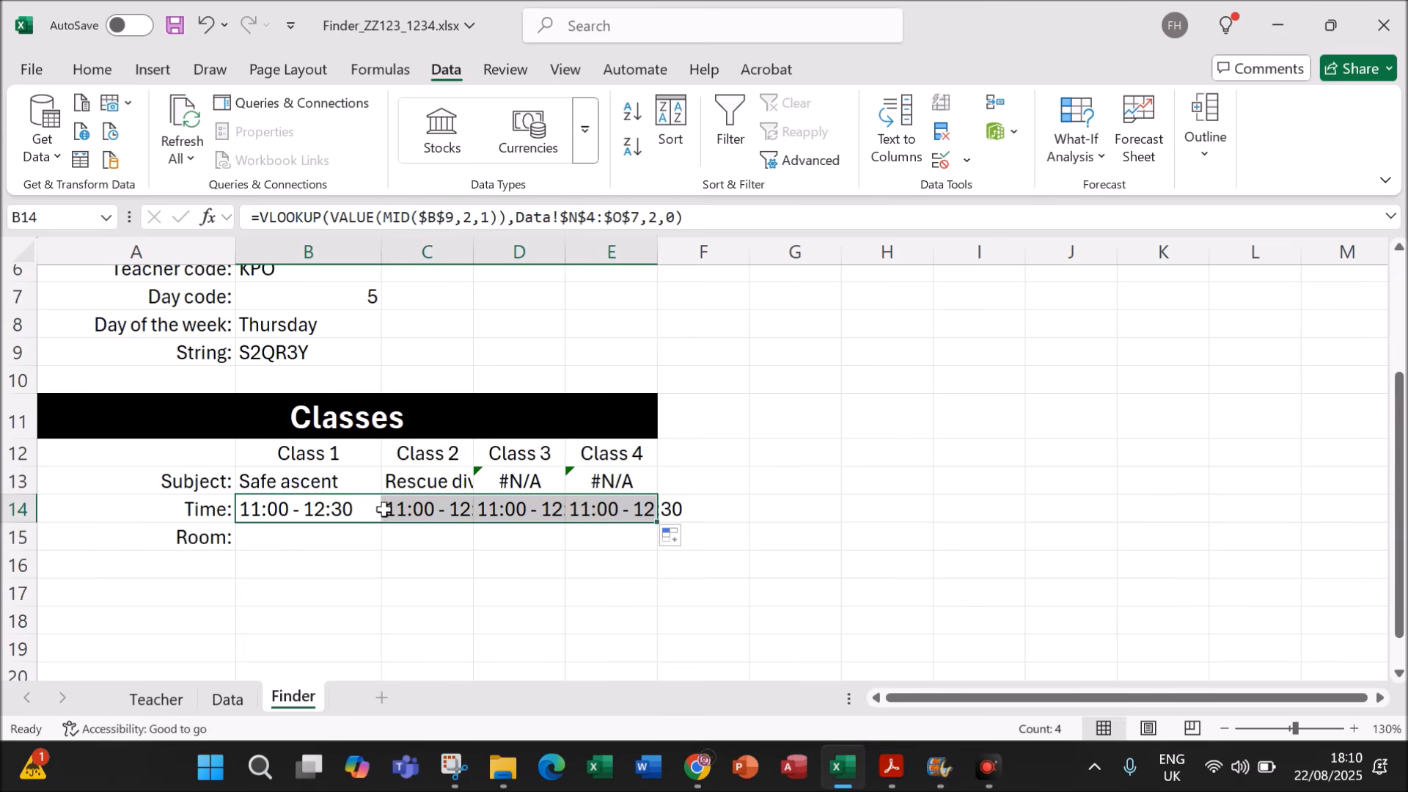
click(25, 253)
double_click(234, 247)
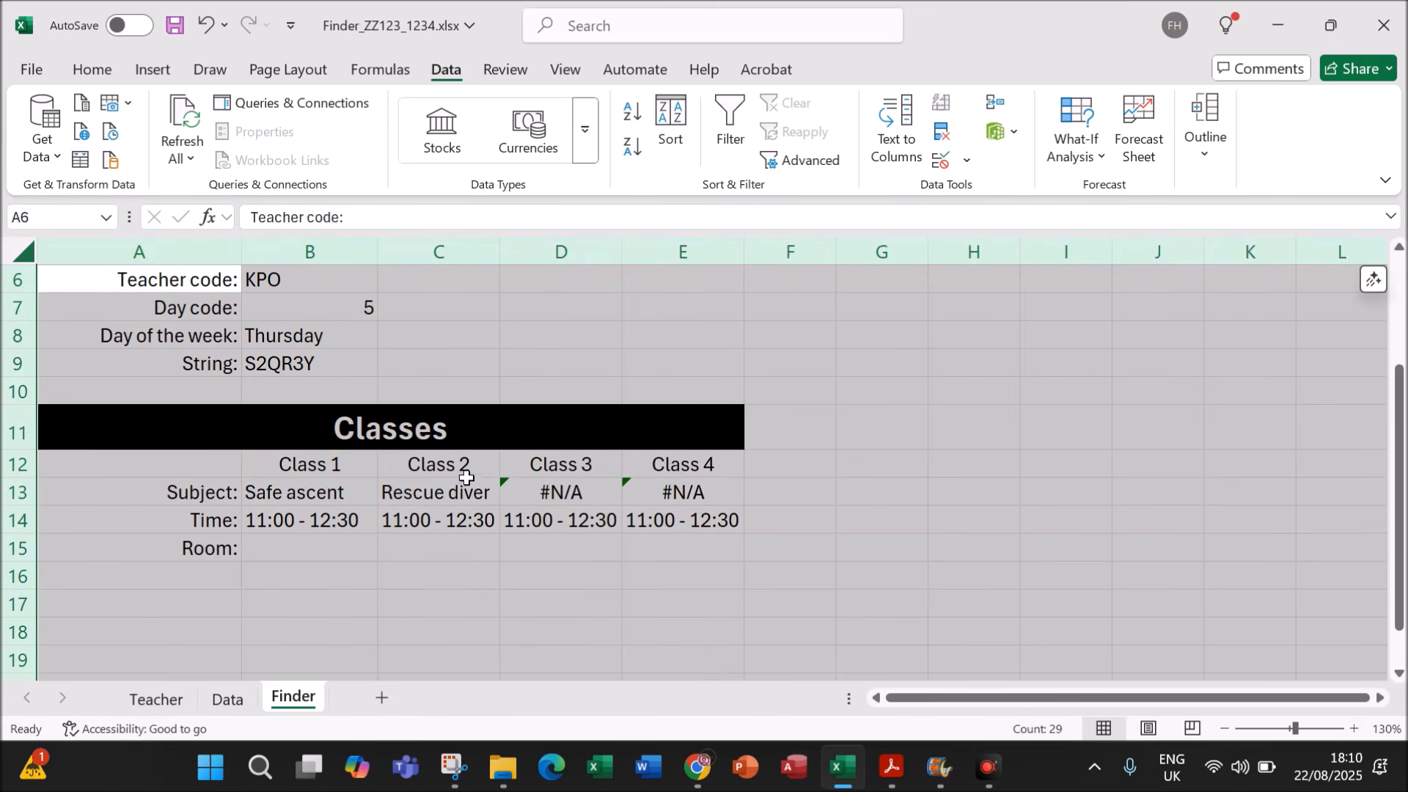
Step: Set the MID start number in the Class 2 time formula in C14 to 5
click(453, 523)
double_click(452, 522)
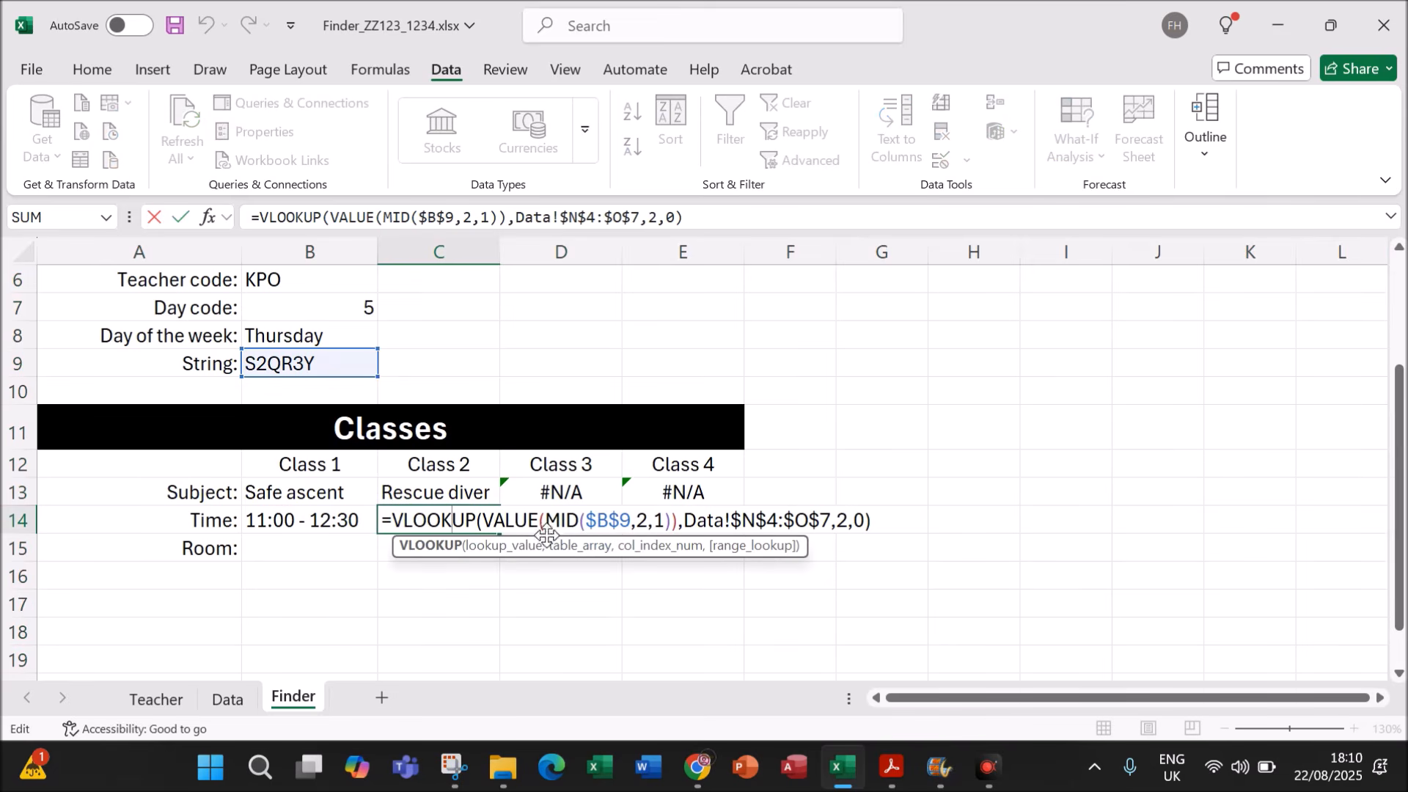
drag(637, 521, 648, 521)
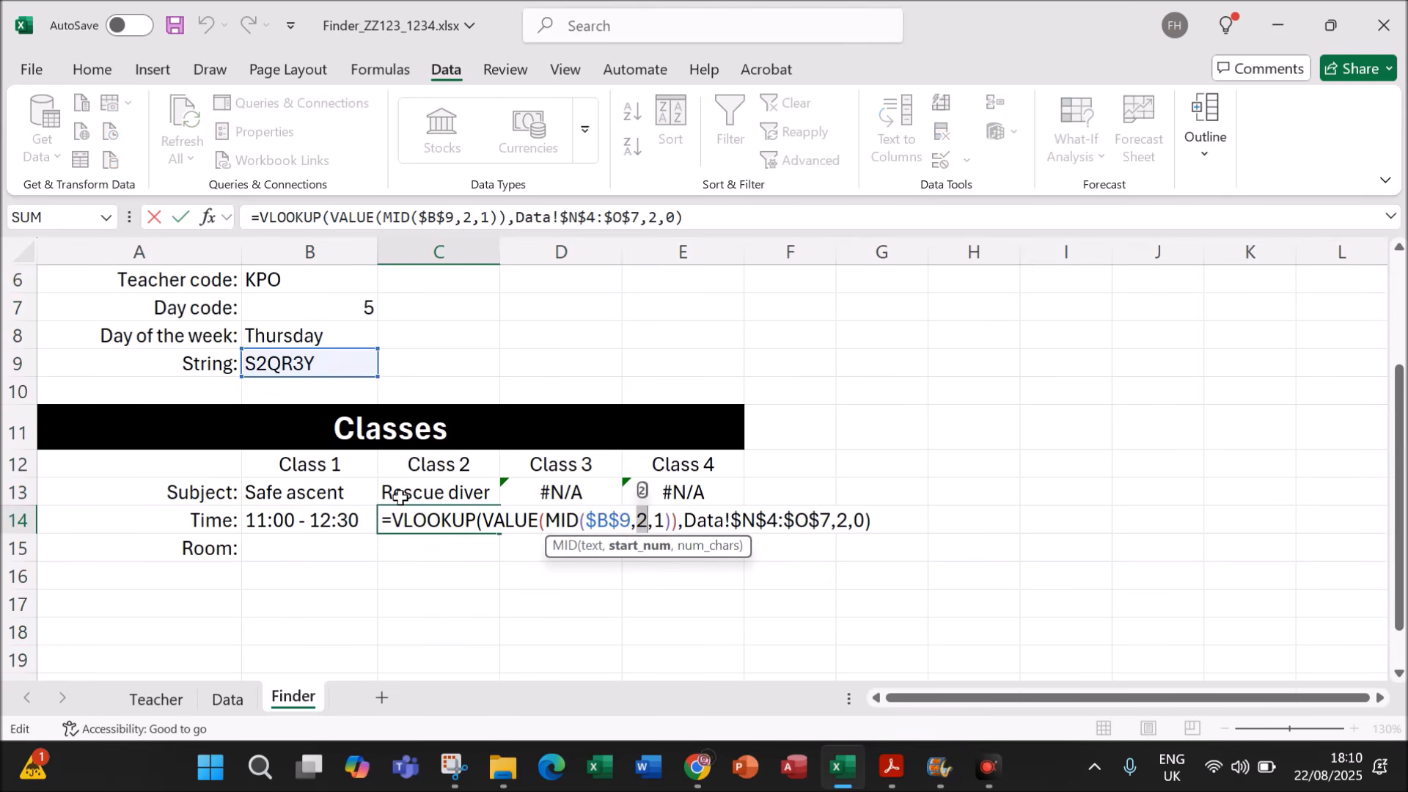
text(5)
key(Return)
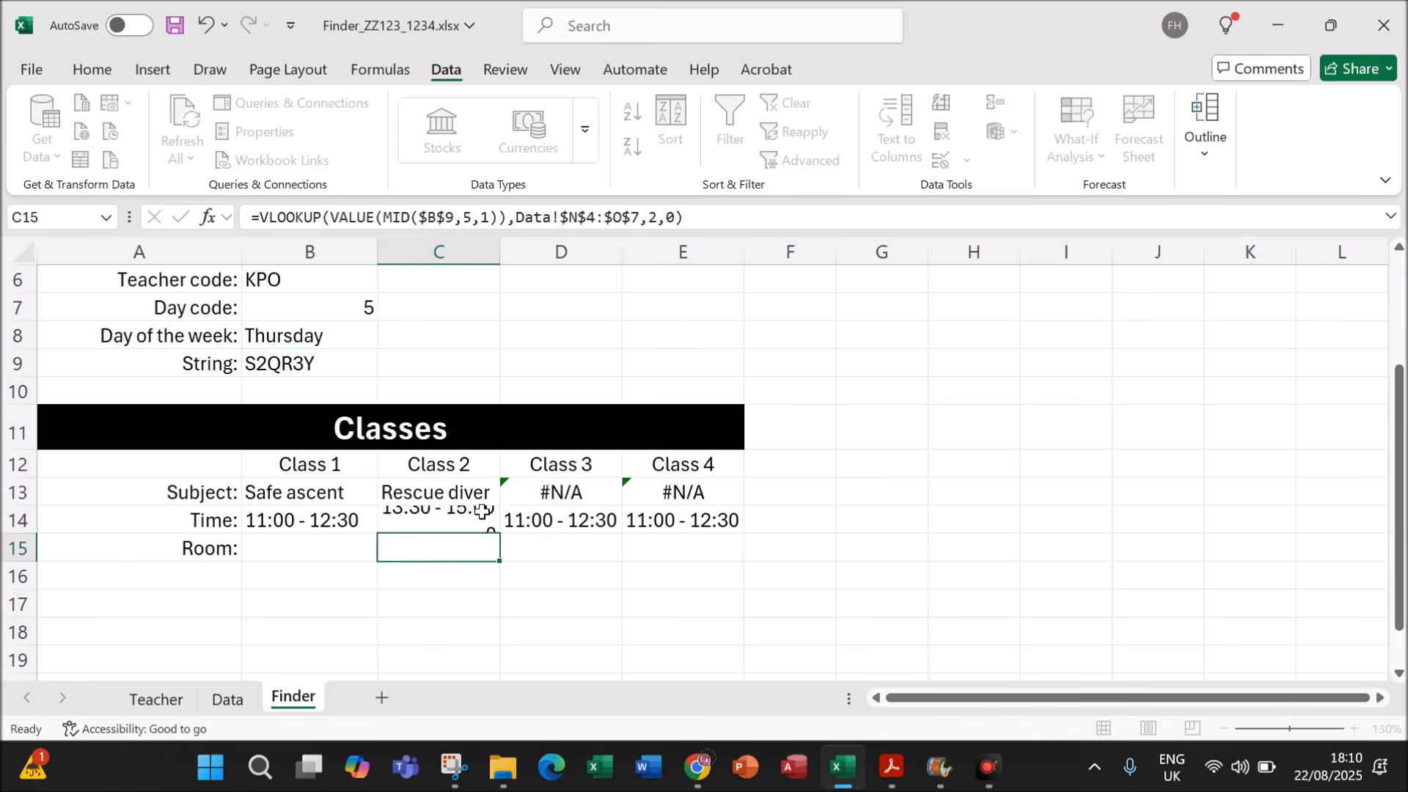
Step: Set the MID start number in the Class 3 time formula in D14 to 8
click(582, 521)
double_click(587, 521)
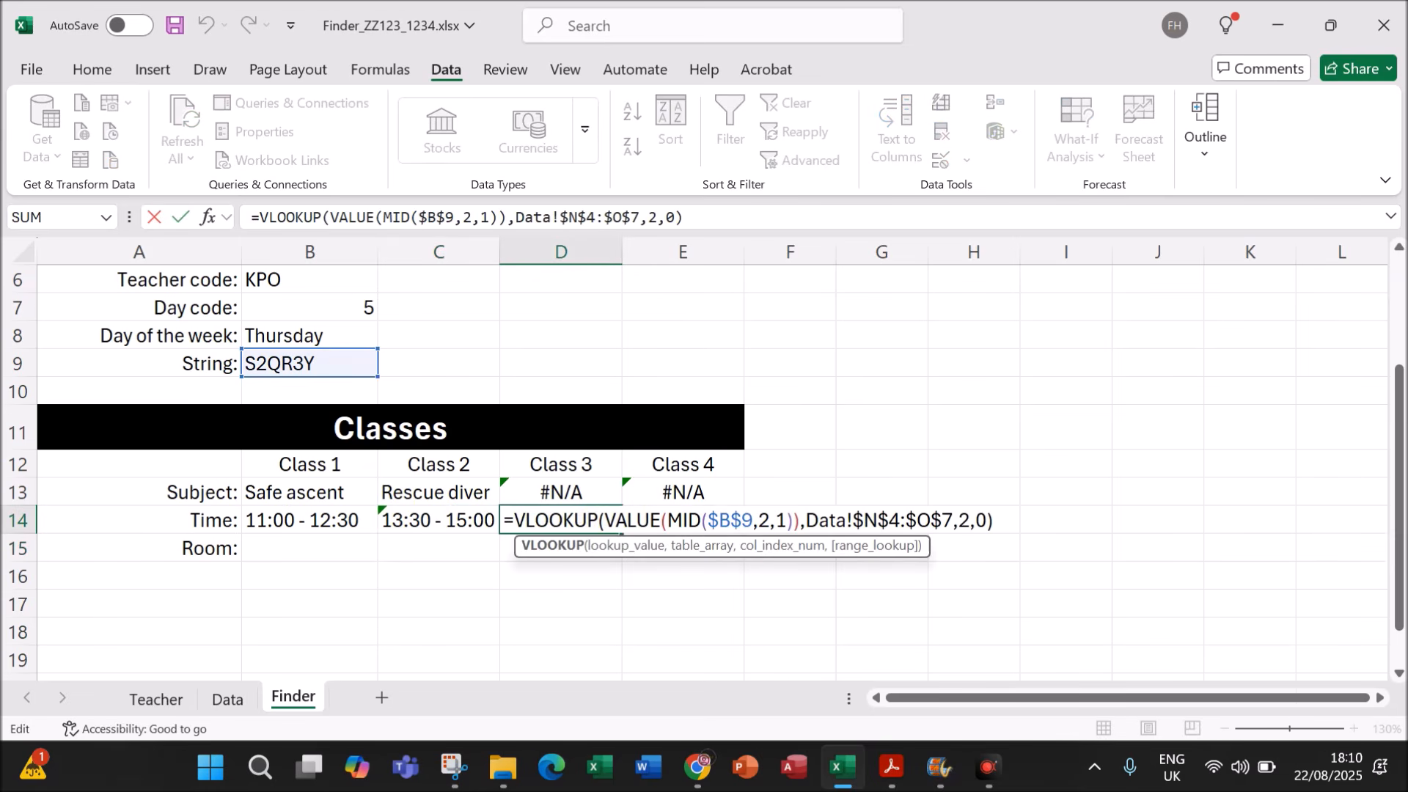
drag(758, 521, 770, 521)
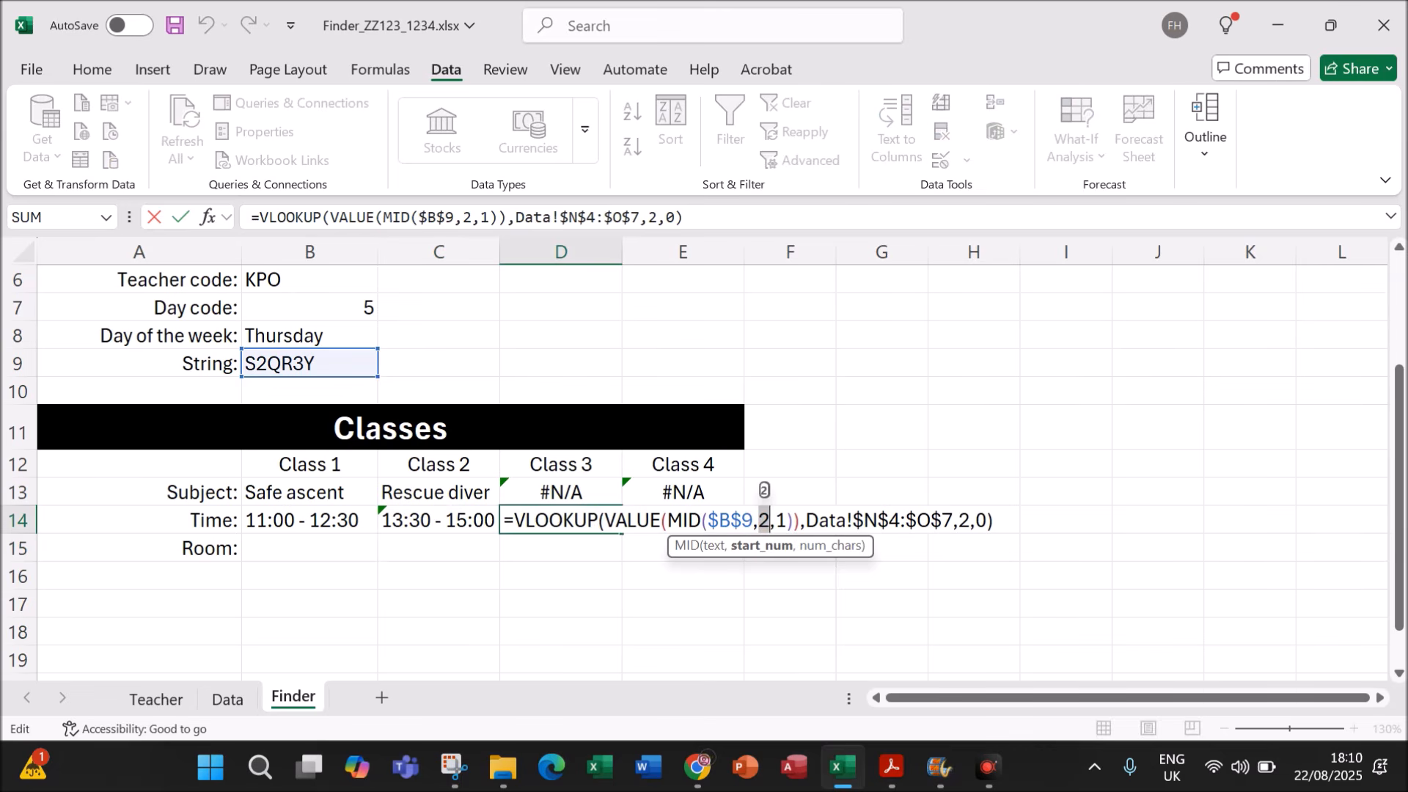
text(8)
key(Return)
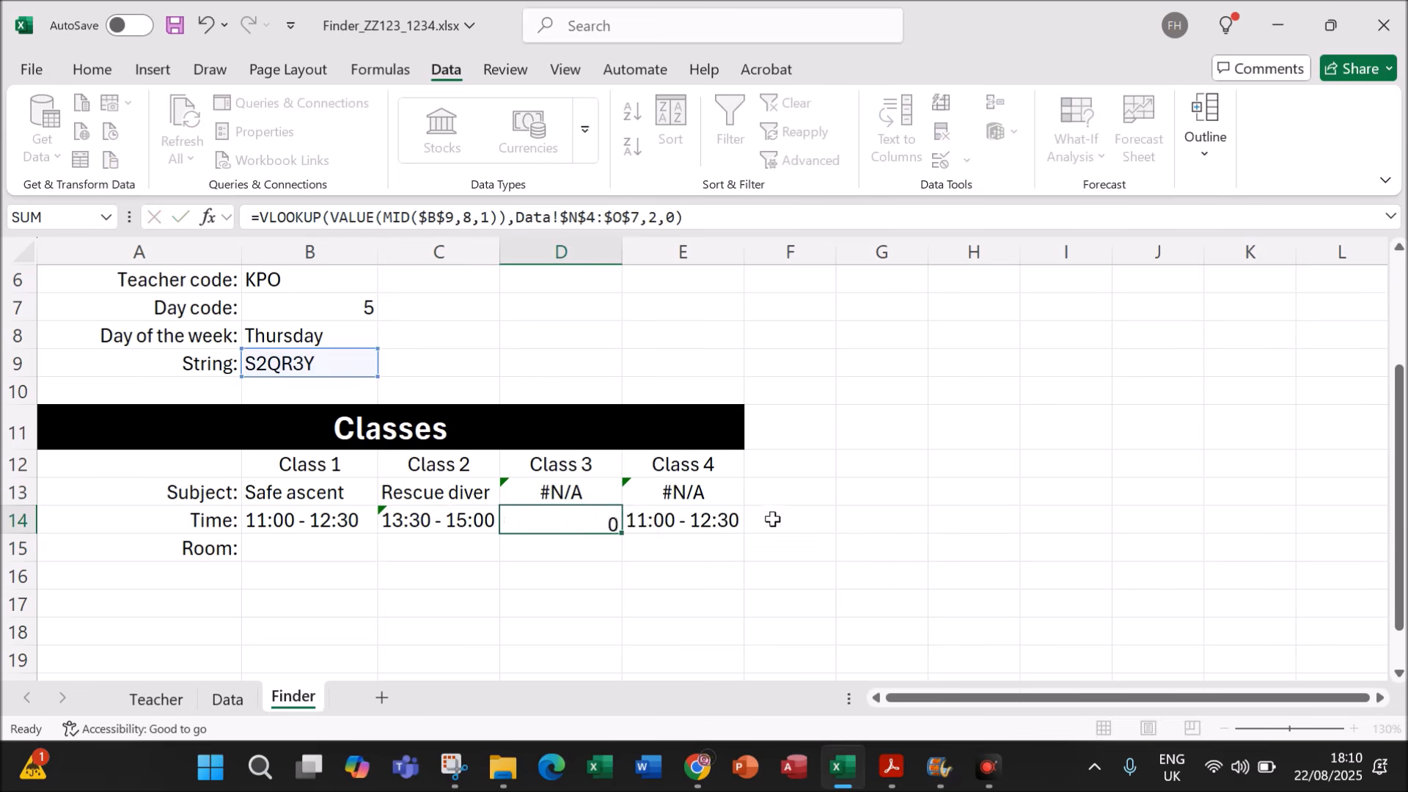
Step: Set the MID start number in the Class 4 time formula in E14 to 11
double_click(711, 515)
click(933, 521)
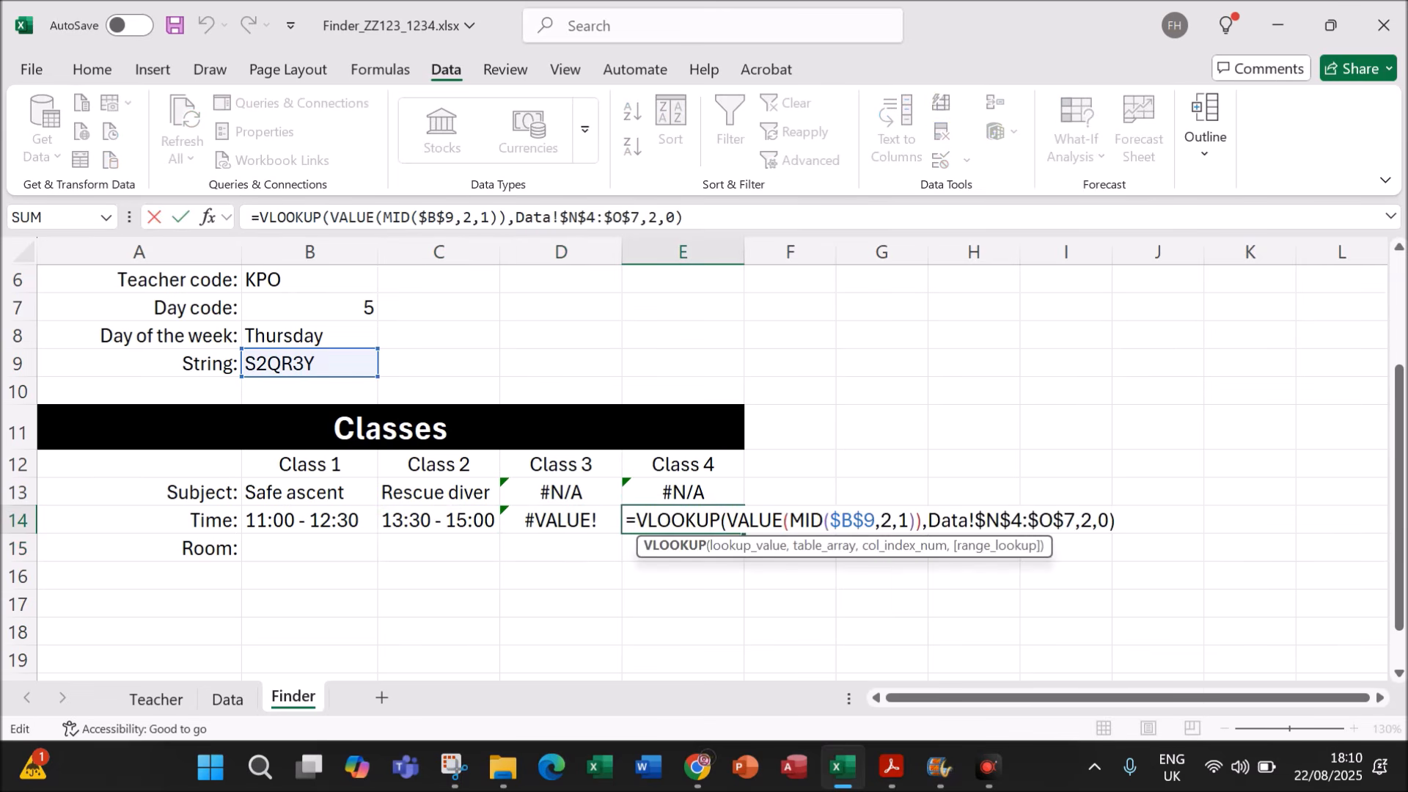
double_click(886, 520)
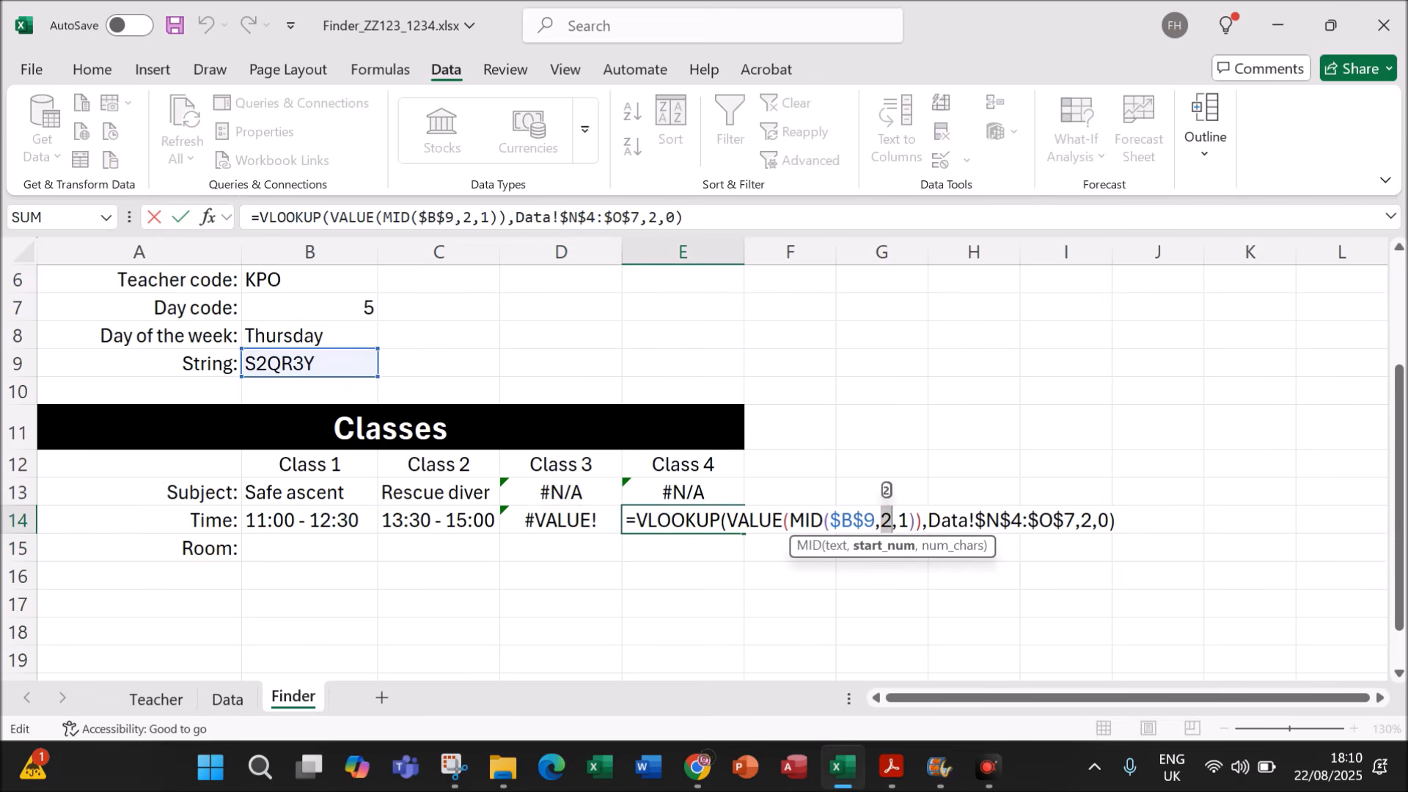
text(11)
key(Return)
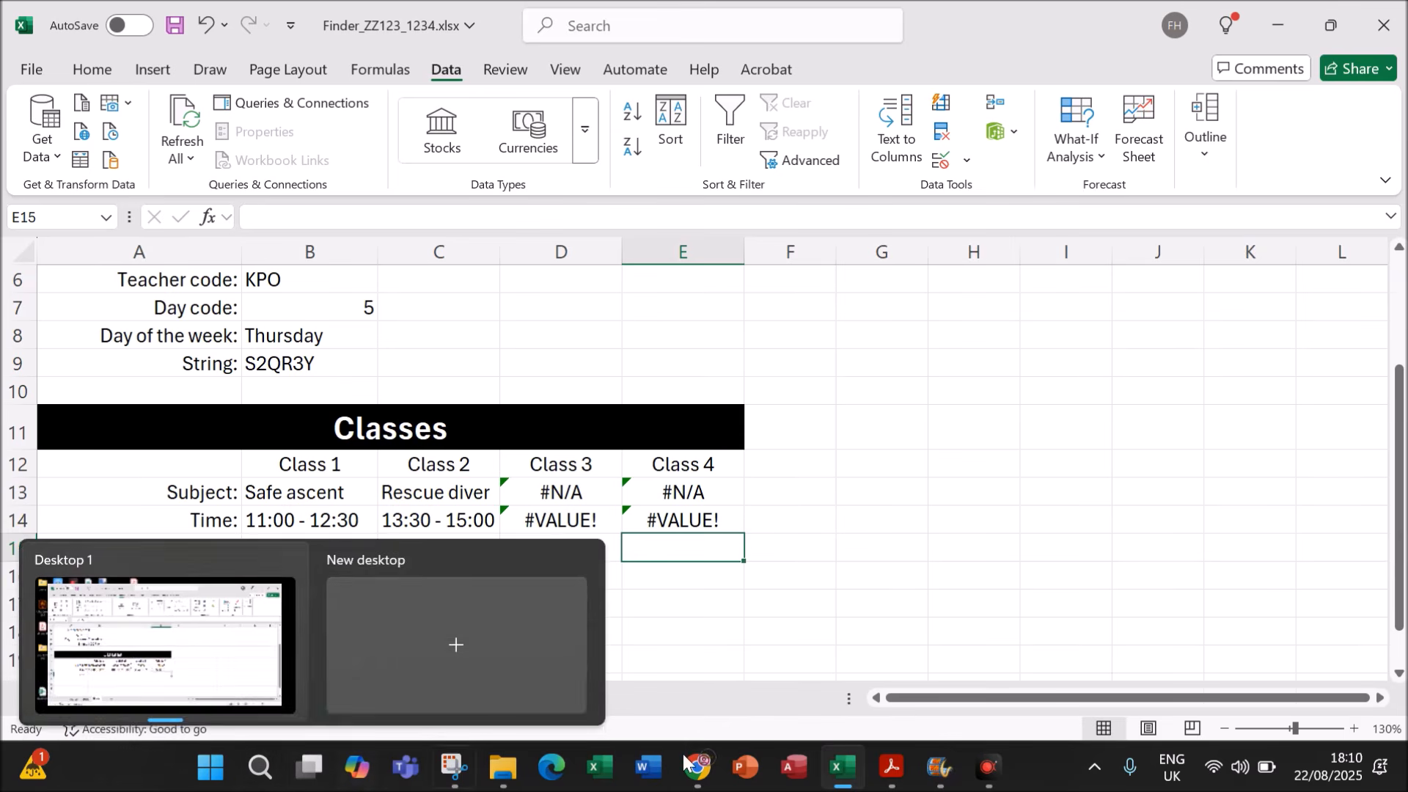
Step: Select Finder cell B15, switch to the exam paper in Adobe Acrobat and read question 10 about the room formulae
click(297, 549)
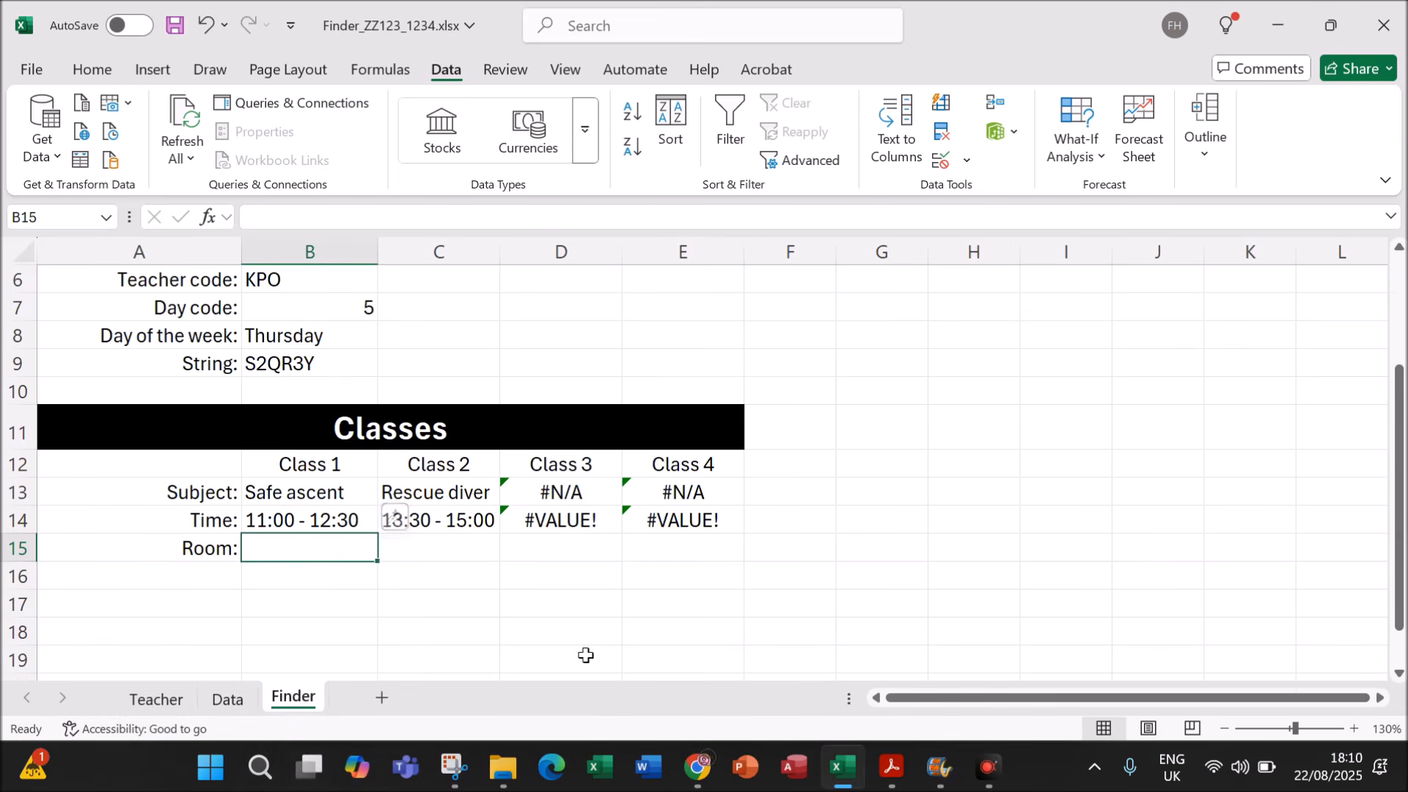
click(892, 768)
scroll(779, 602, down, 2)
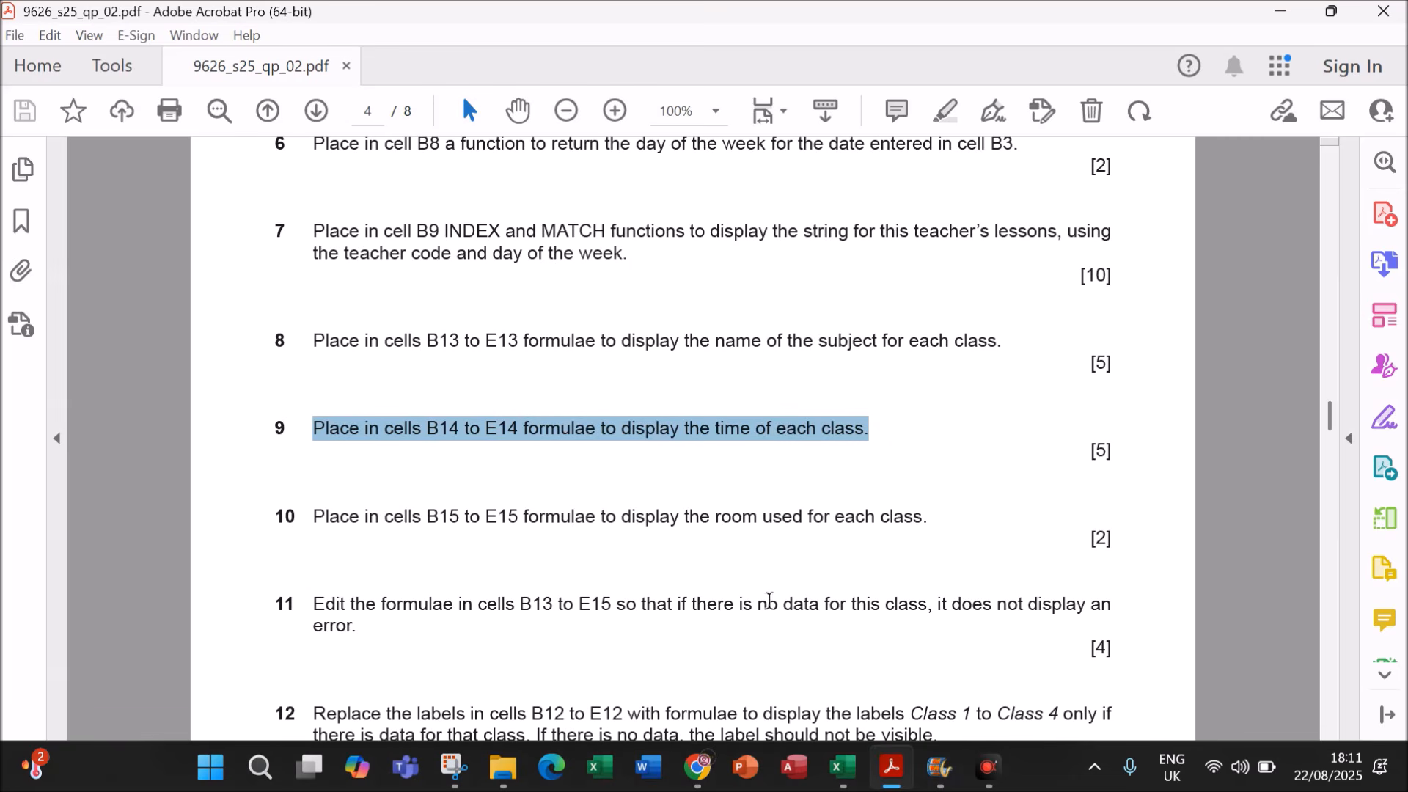
drag(438, 522, 925, 516)
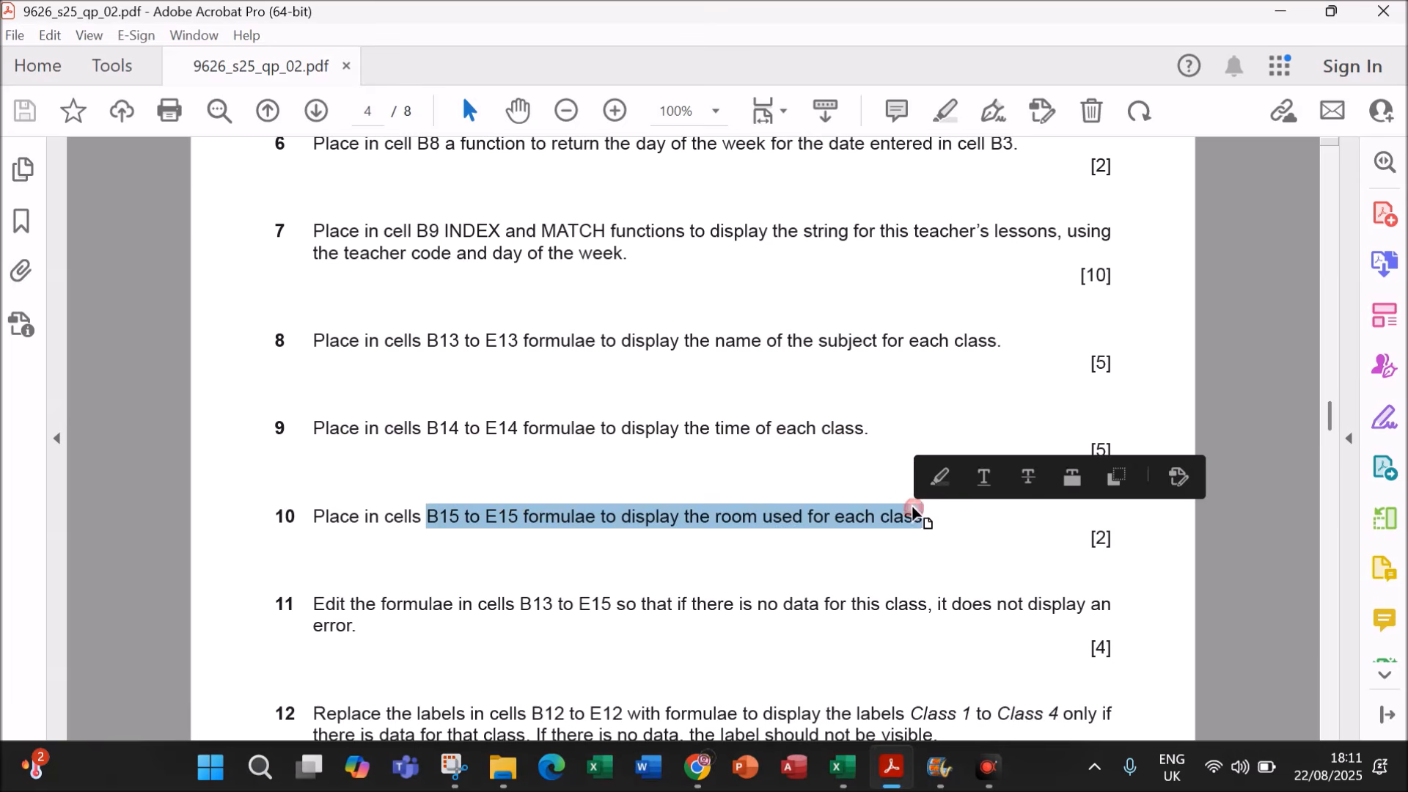
Step: Switch back to the Excel workbook and start a MID formula for the Class 1 room in Finder cell B15
click(844, 766)
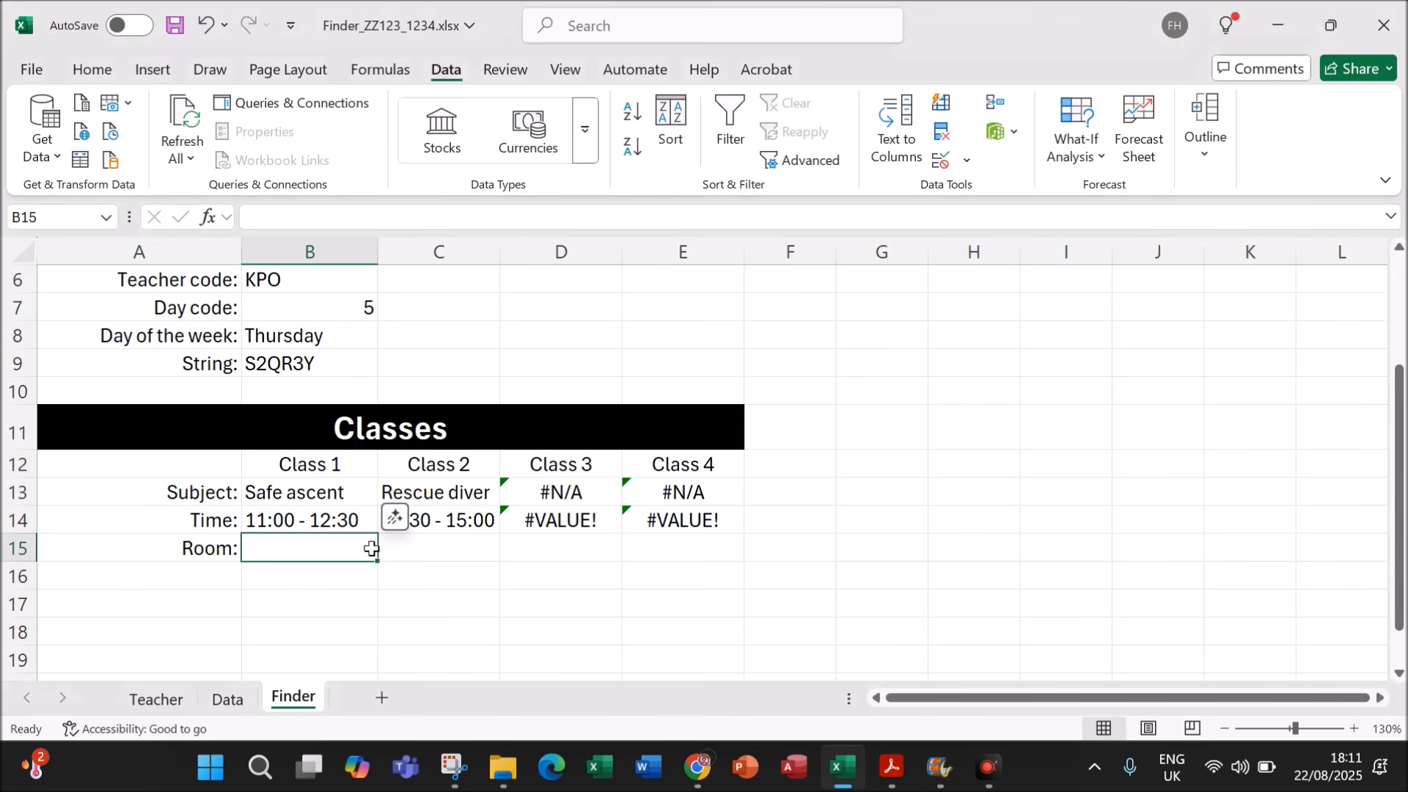
text(=MI)
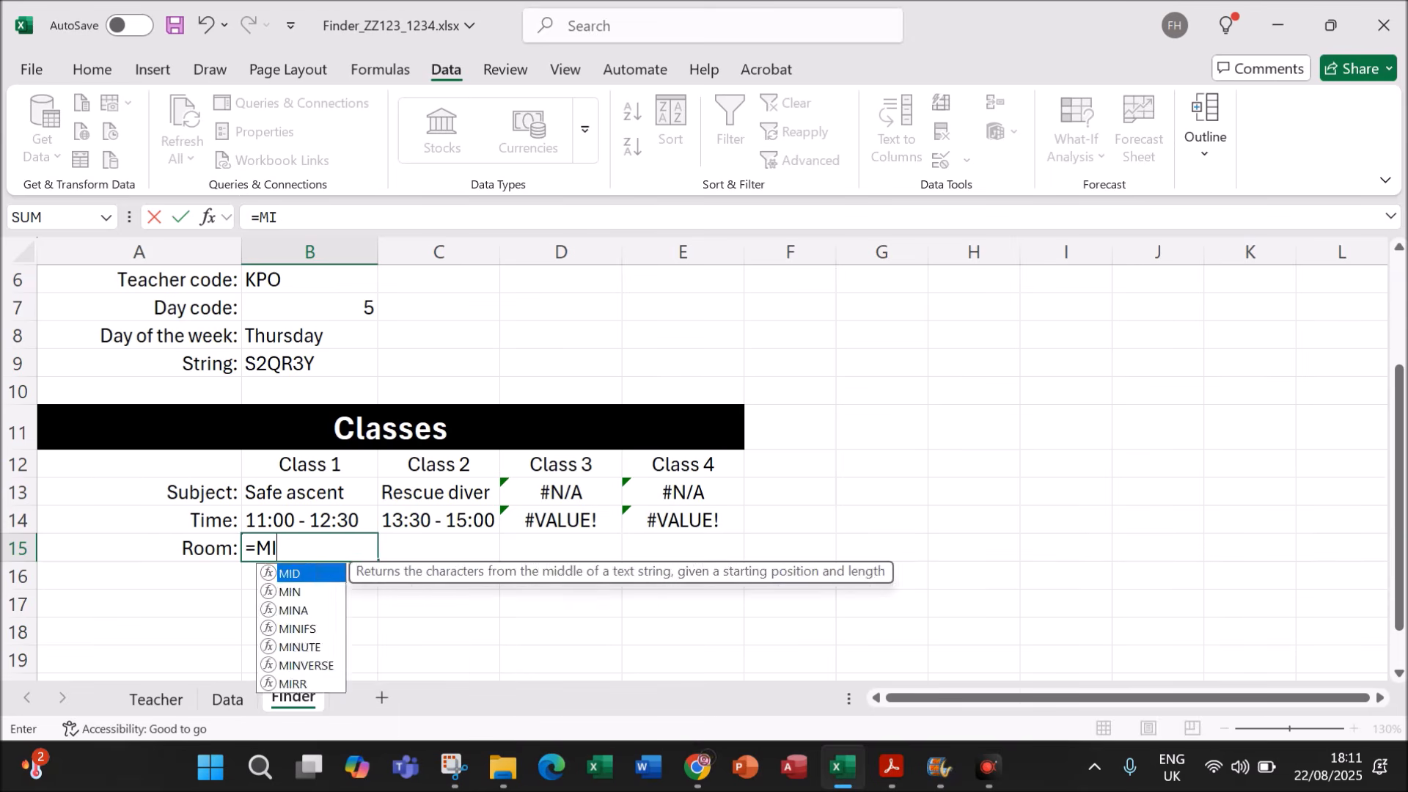
text(D()
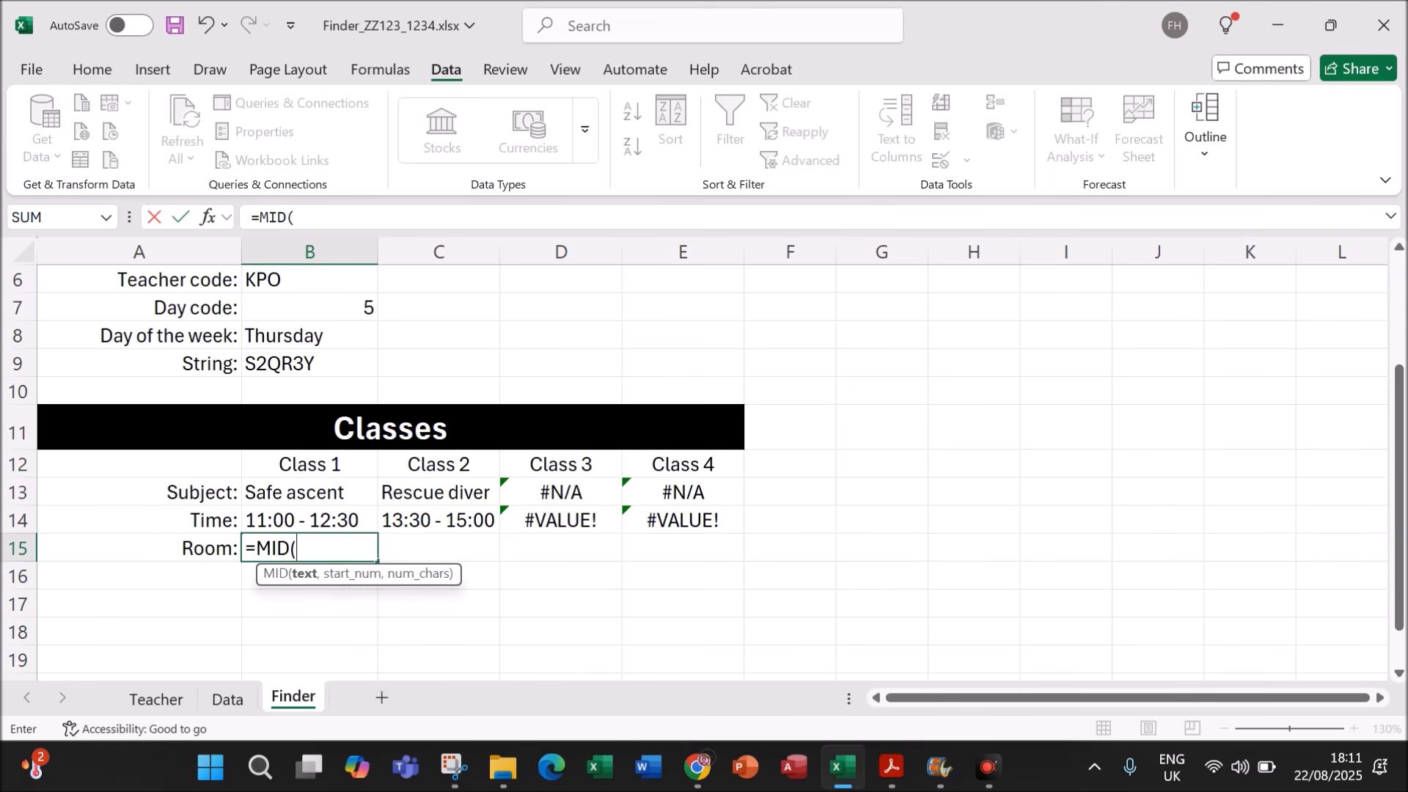
Step: Complete the MID formula in B15 to extract one character from B9, starting at position 3
click(279, 364)
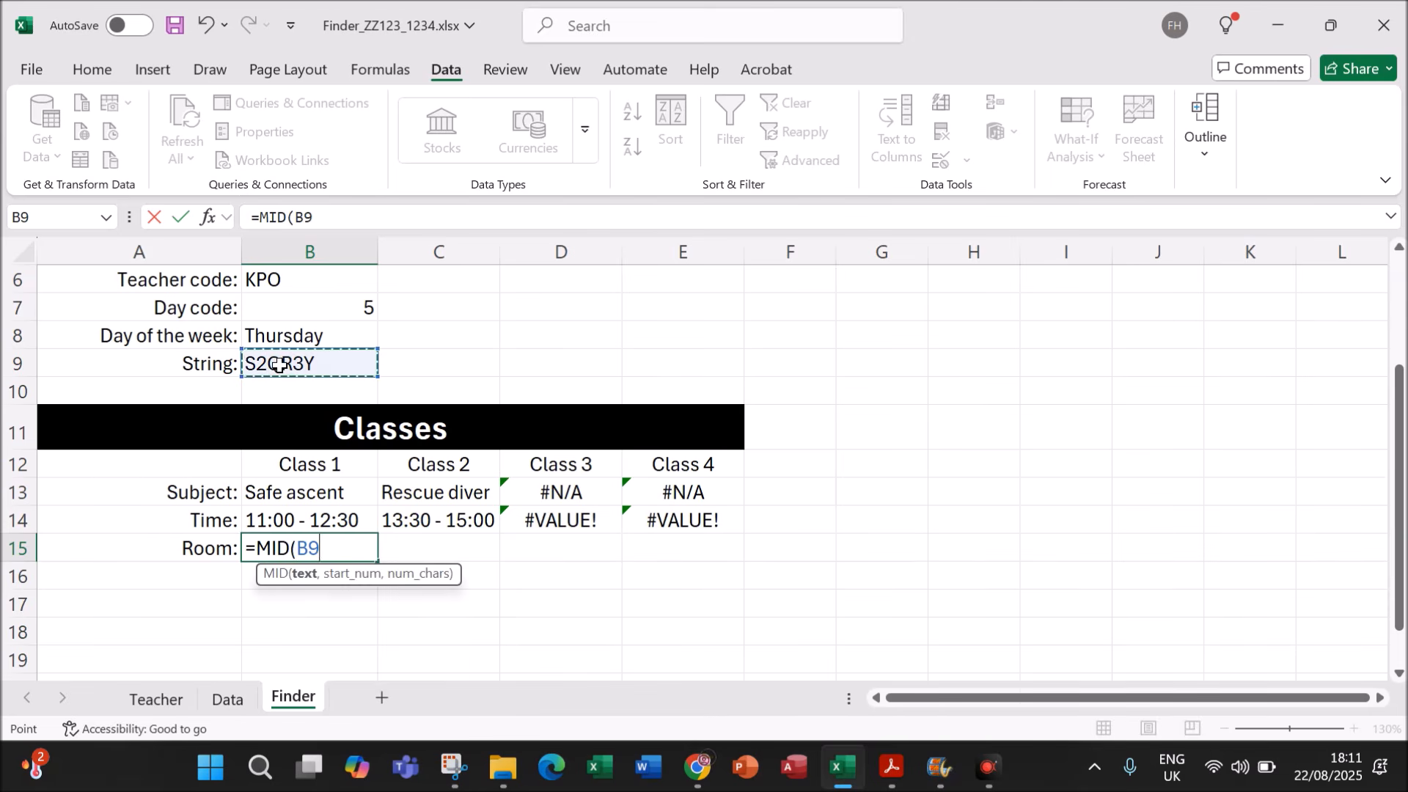
text(,3,1))
key(Return)
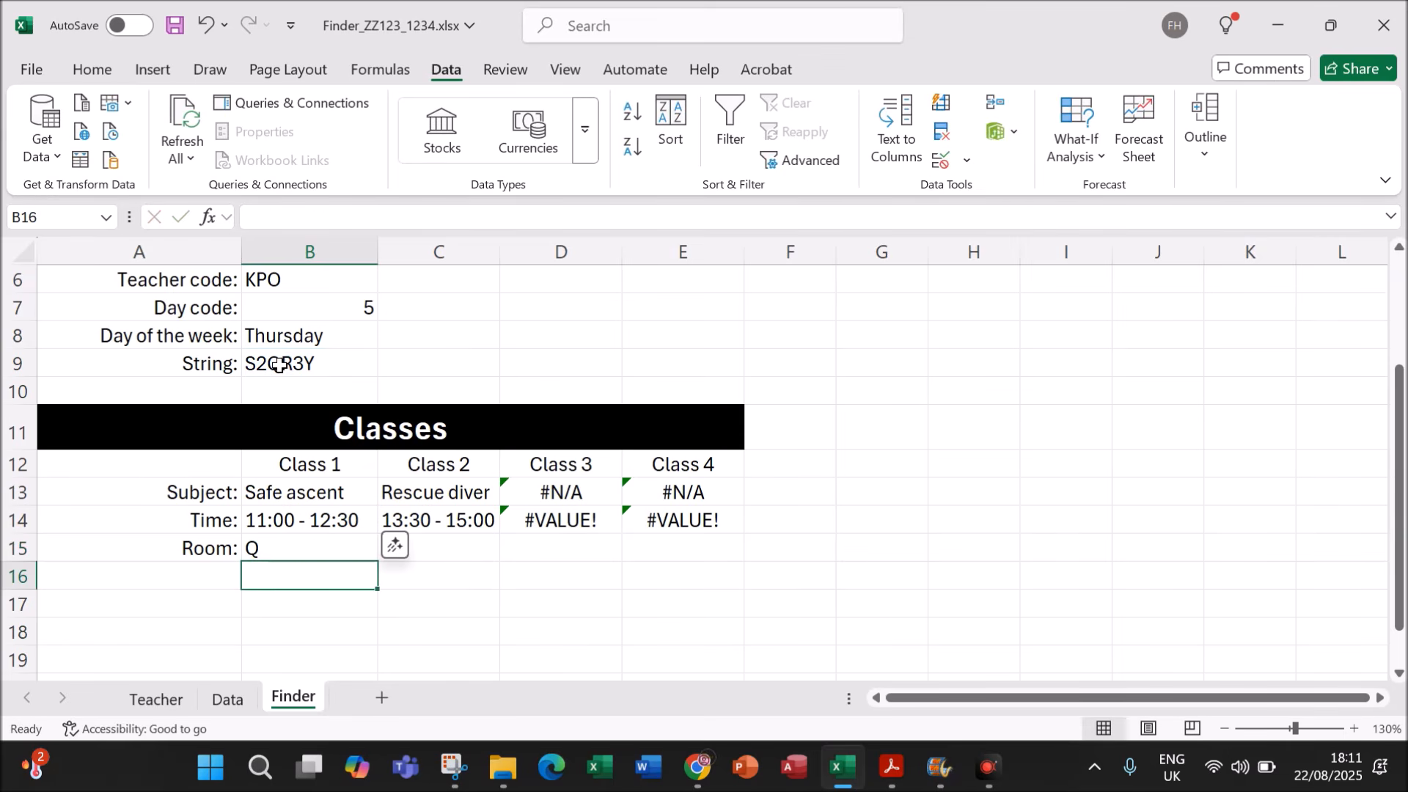
Step: Make the B9 reference in B15's room formula absolute and fill the formula across to E15
click(303, 550)
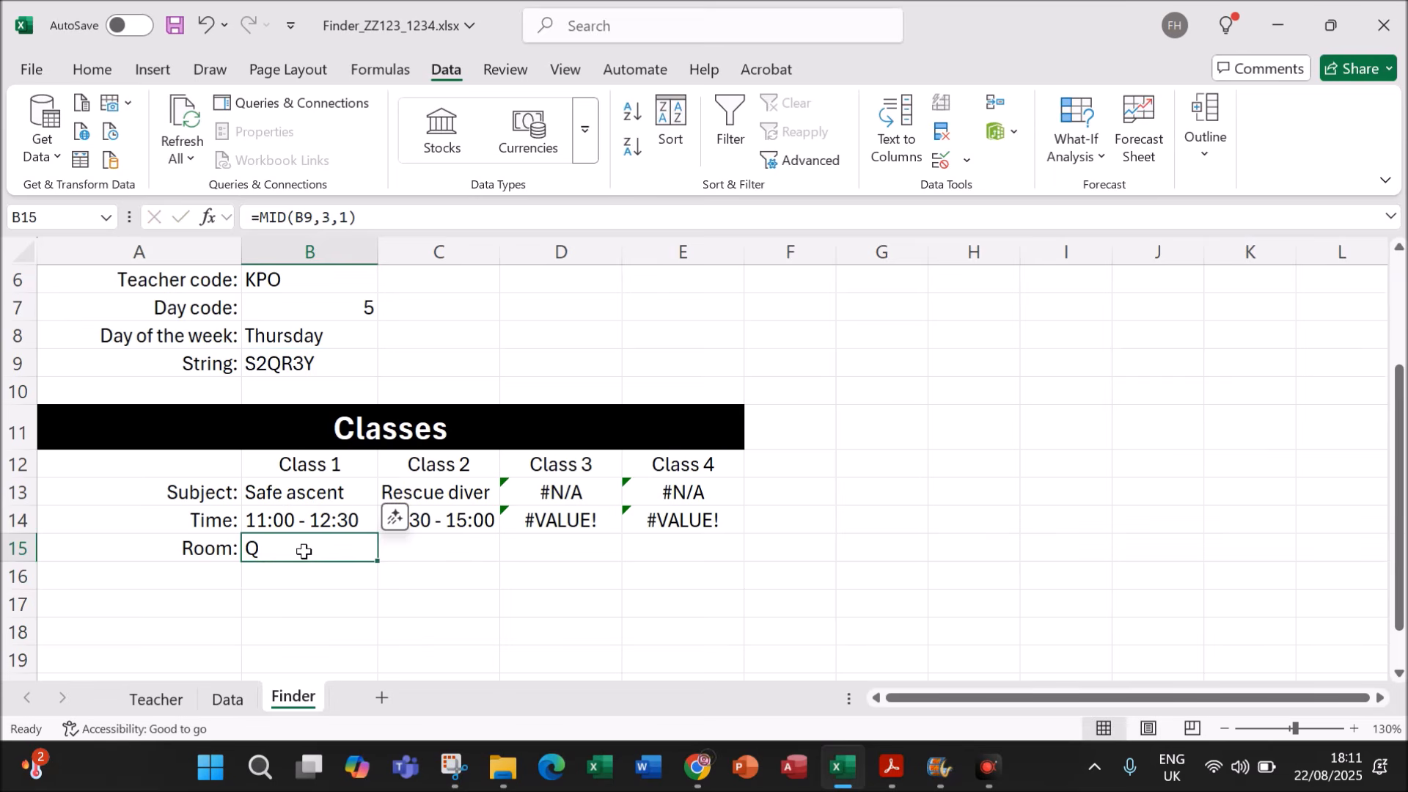
double_click(303, 550)
double_click(307, 549)
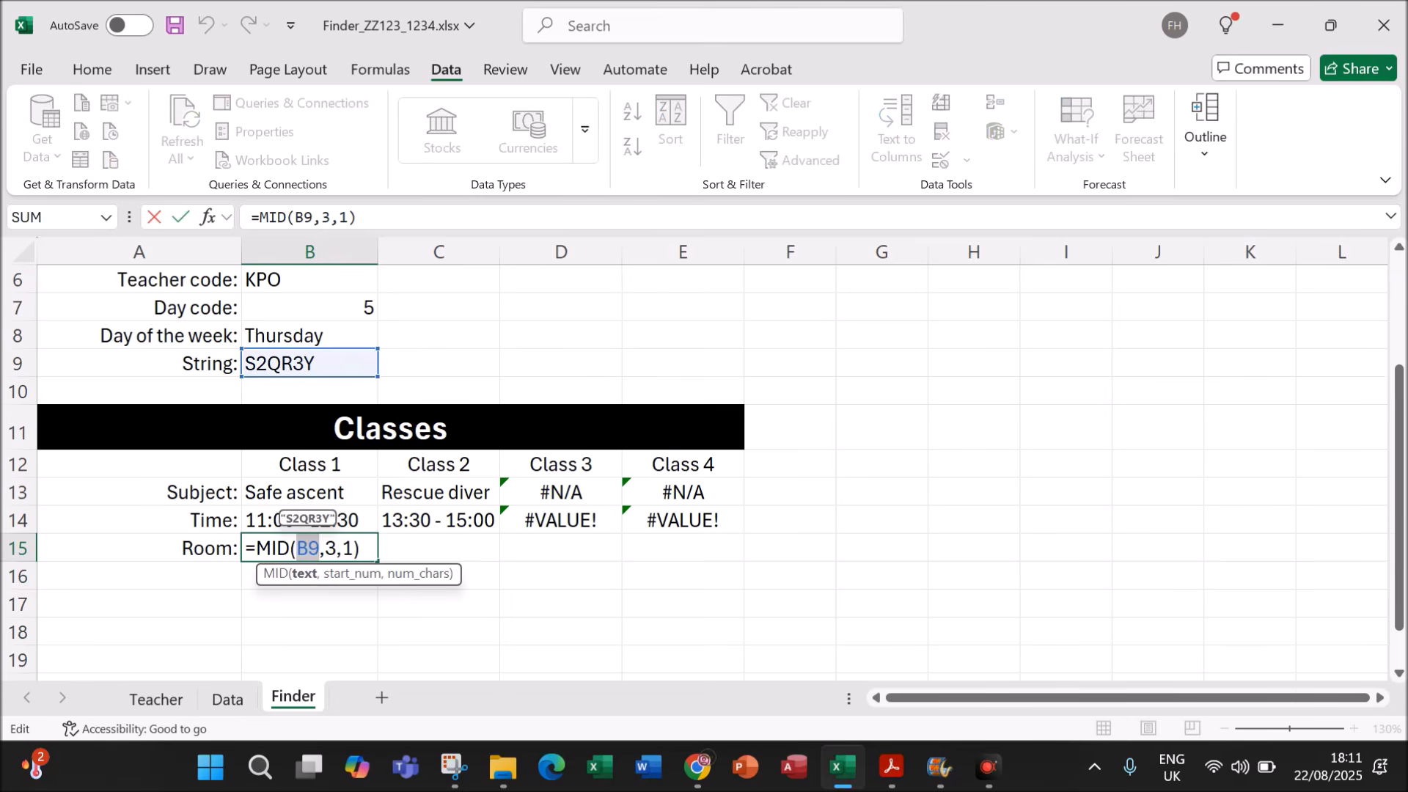
key(F4)
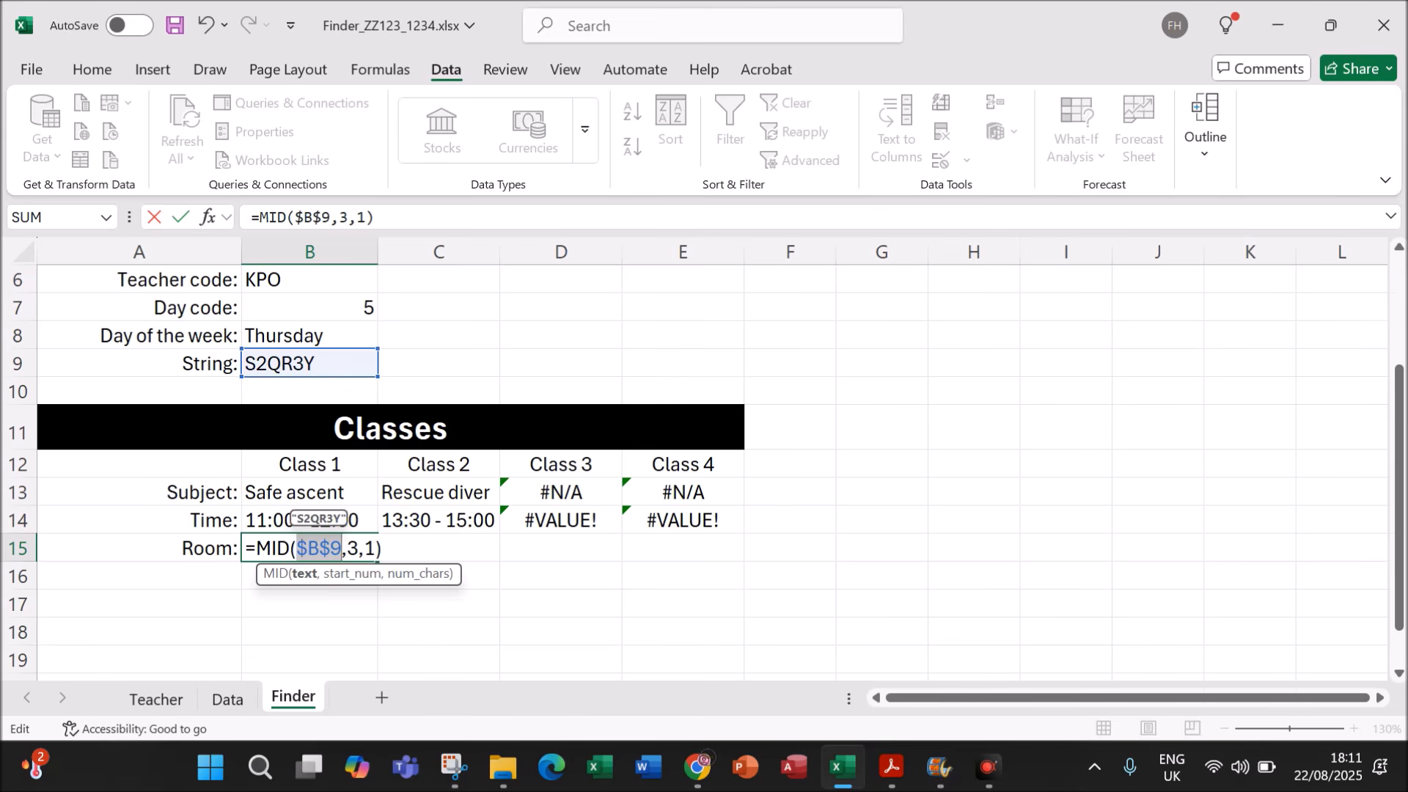
key(Return)
click(317, 550)
drag(377, 561, 723, 563)
Step: Set the MID start position in the Class 2 room formula in C15 to 6
double_click(460, 548)
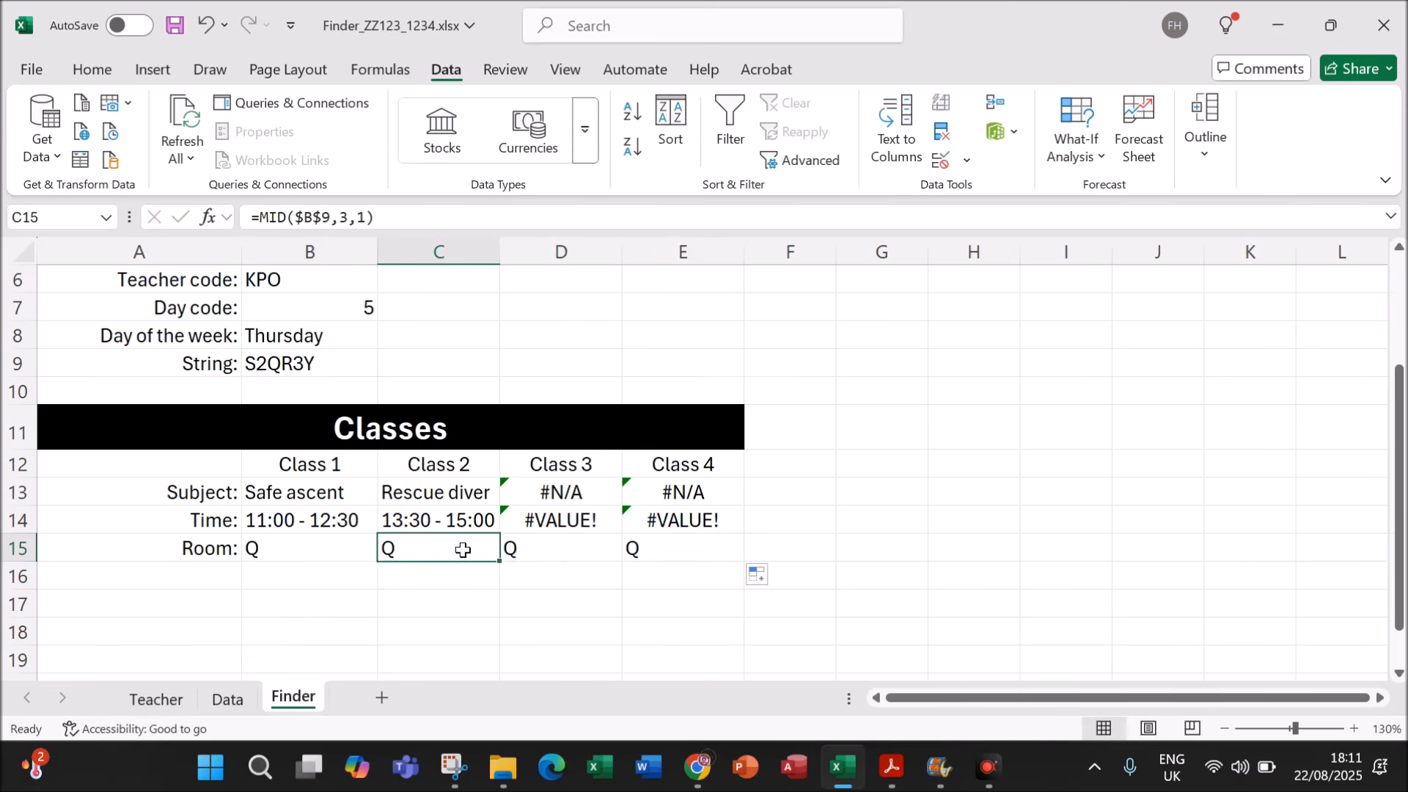
drag(483, 549, 494, 549)
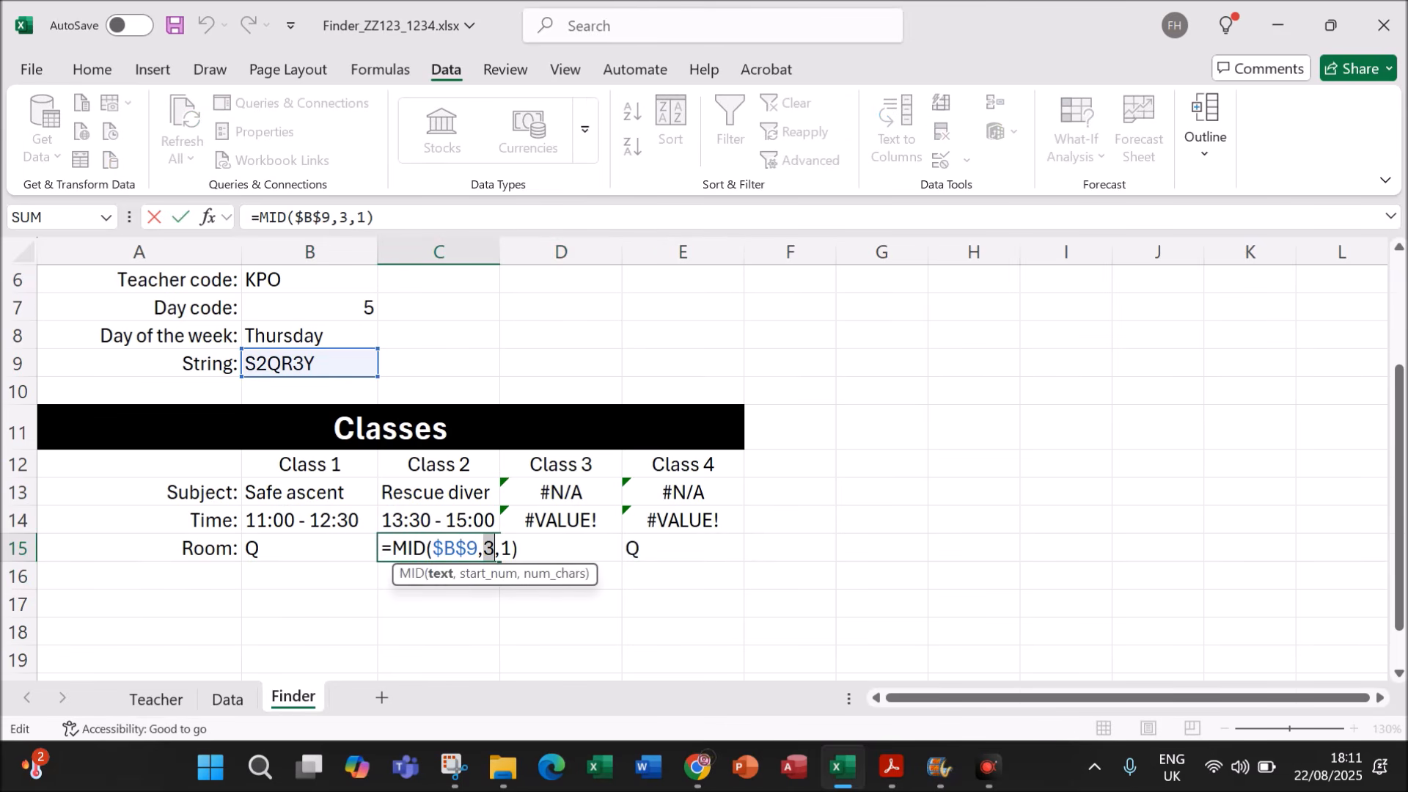
text(6)
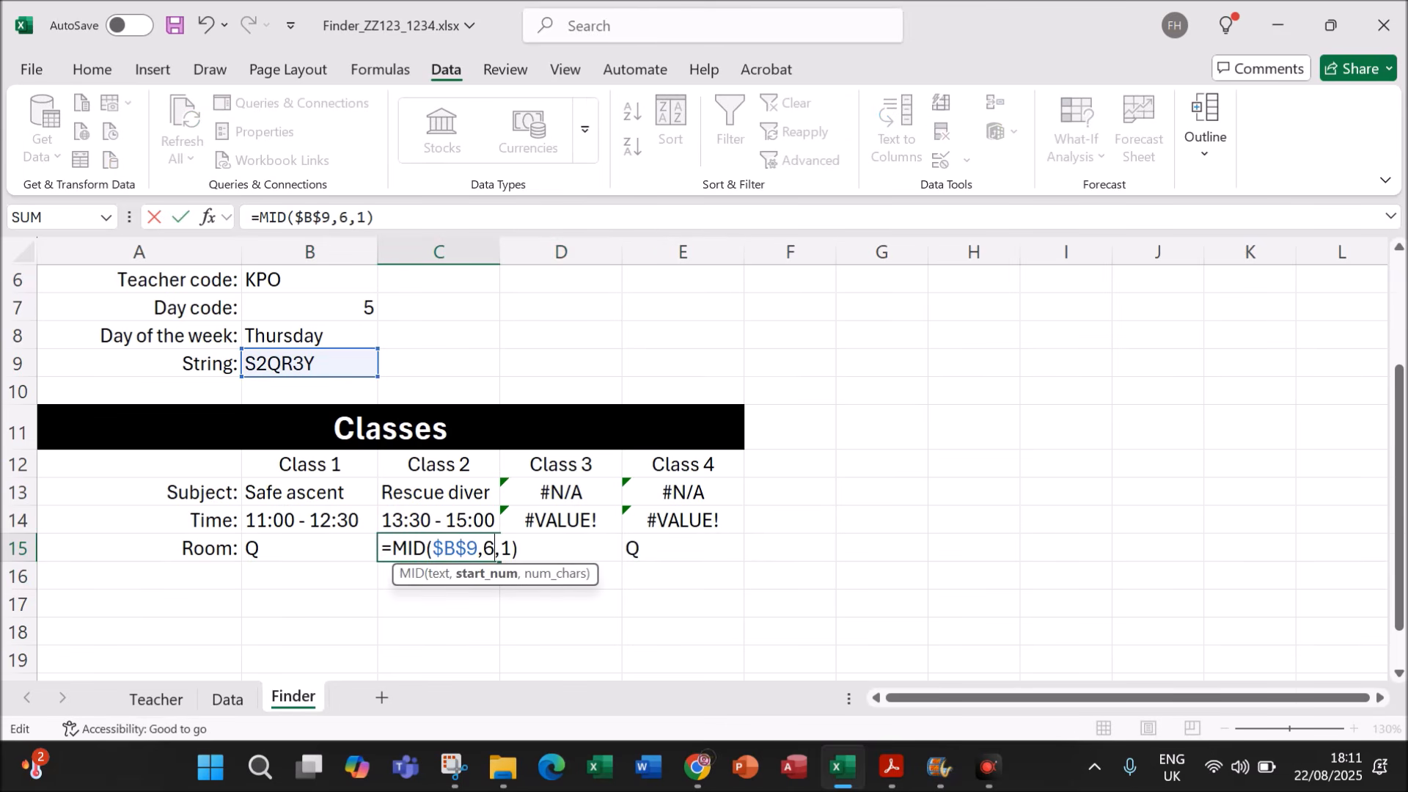
key(Return)
Step: Set the MID start position in the Class 3 room formula in D15 to 9
click(578, 543)
double_click(573, 545)
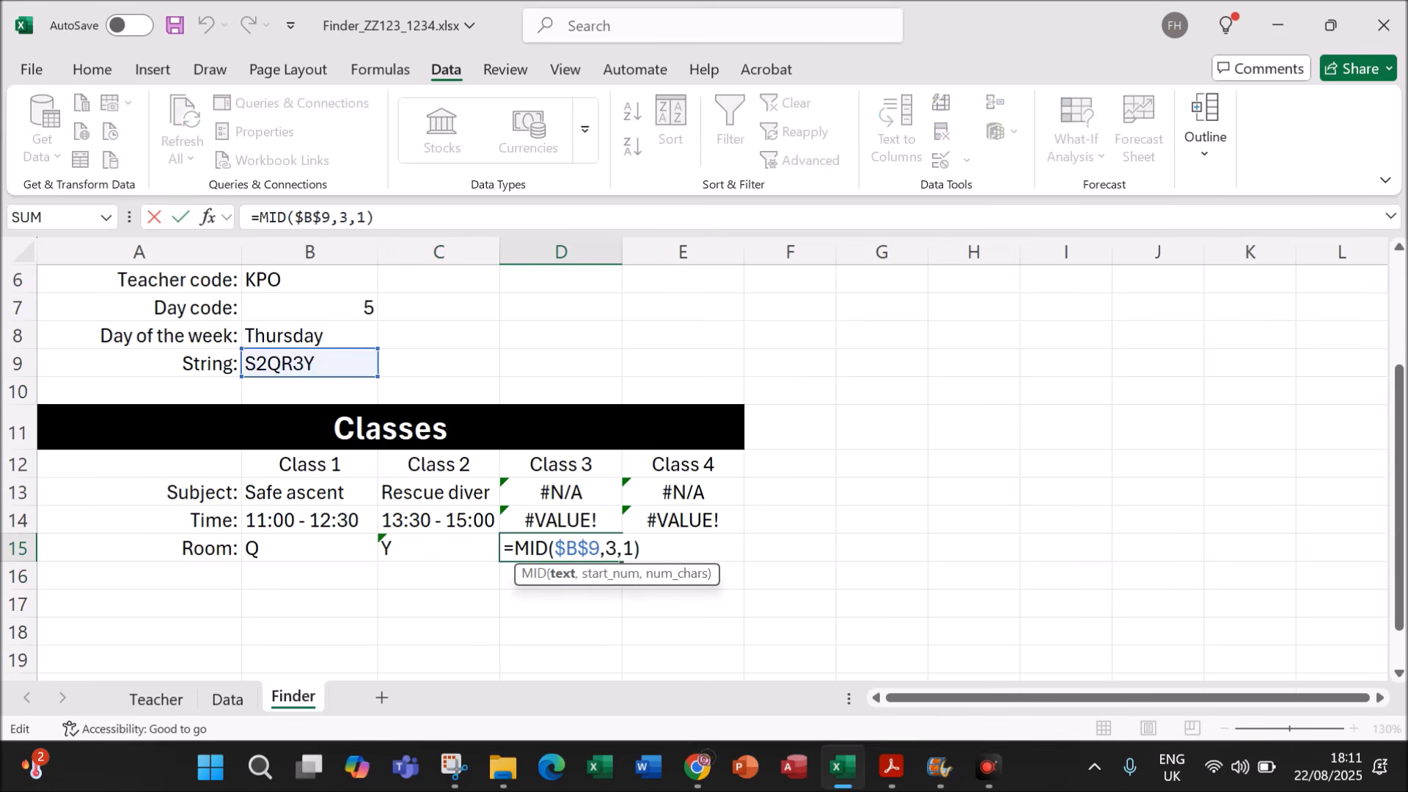
drag(605, 548, 616, 549)
text(9)
key(Return)
Step: Set the MID start position in the Class 4 room formula in E15 to 12
click(687, 541)
double_click(693, 543)
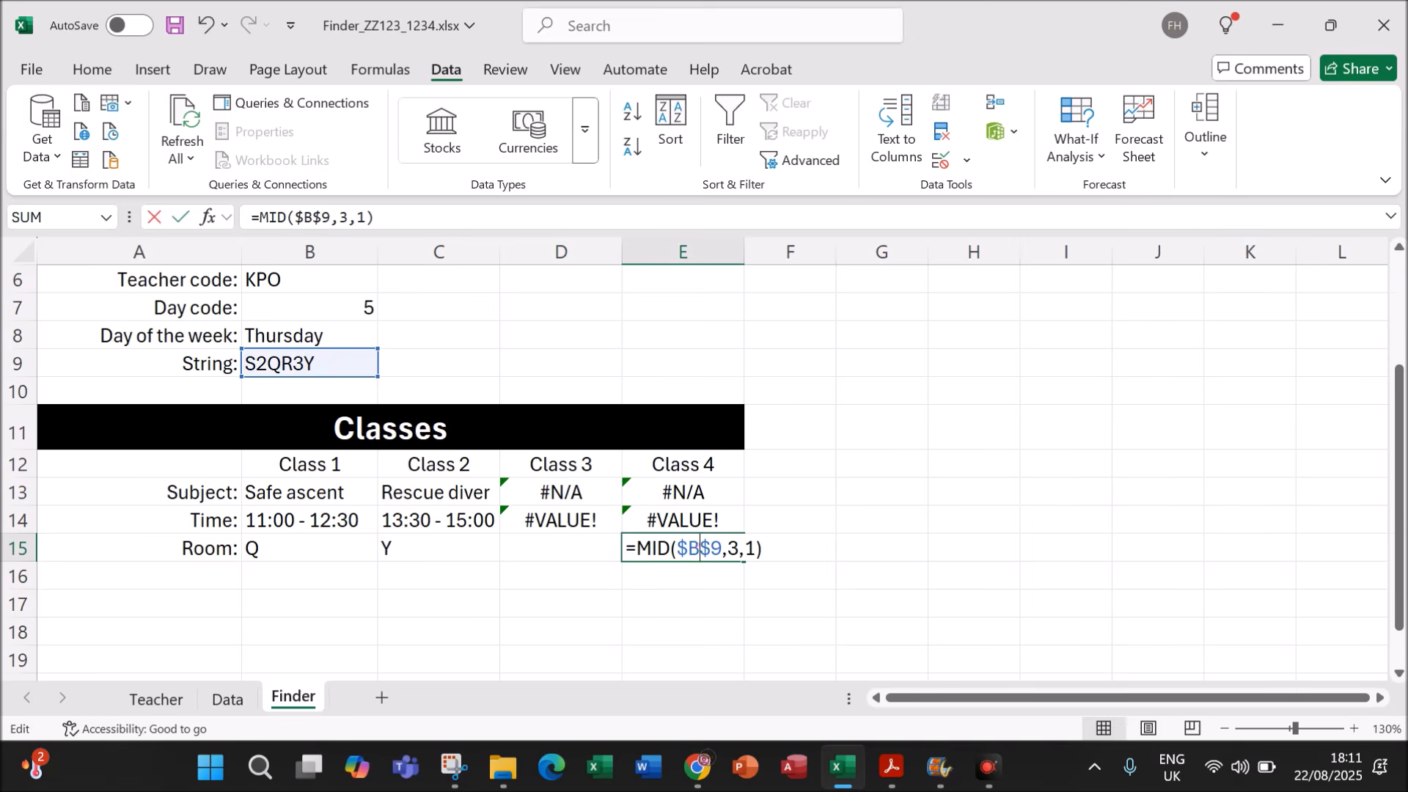
drag(726, 548, 737, 548)
text(12)
key(Return)
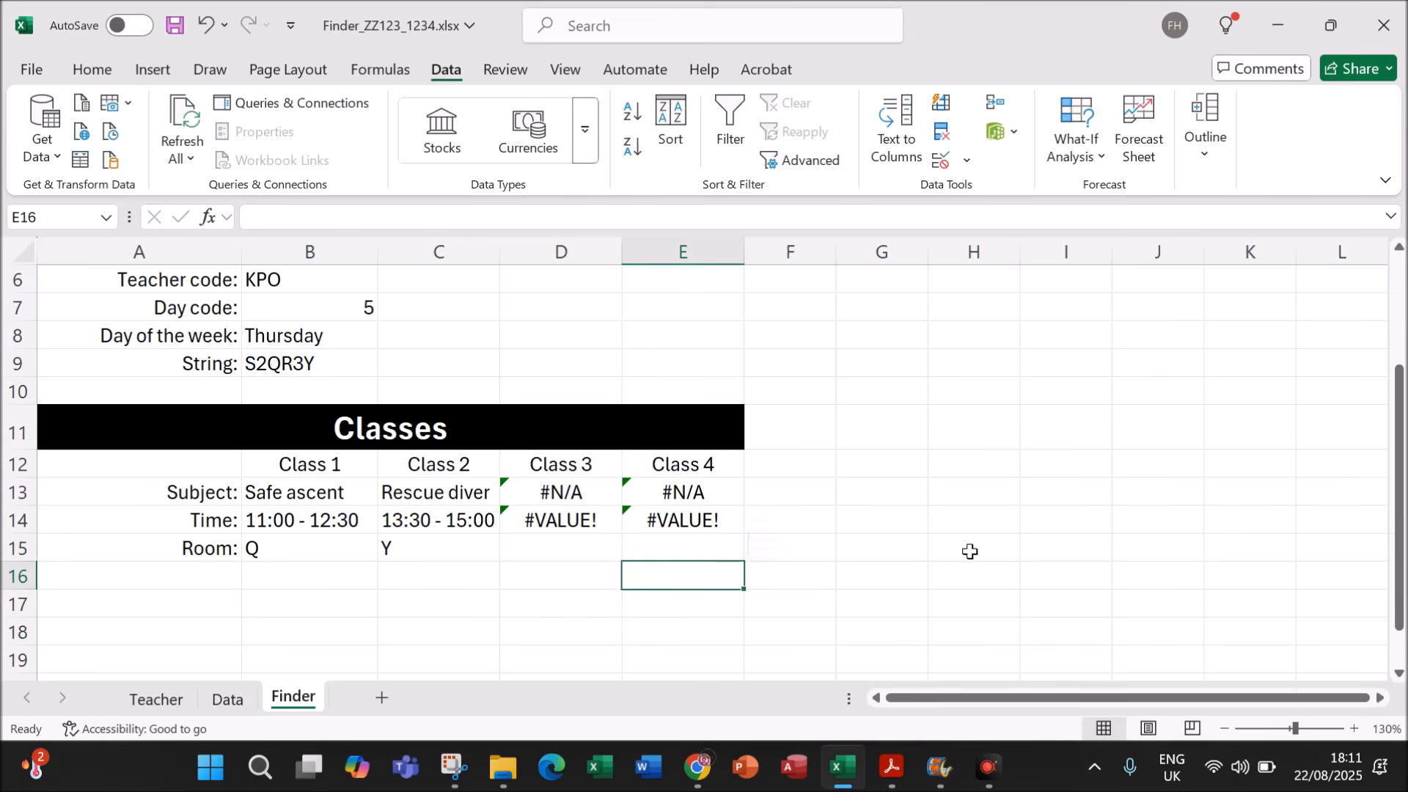
Step: Check the Class 3 and Class 4 room cells, D15 and E15, against the string in B9
click(975, 550)
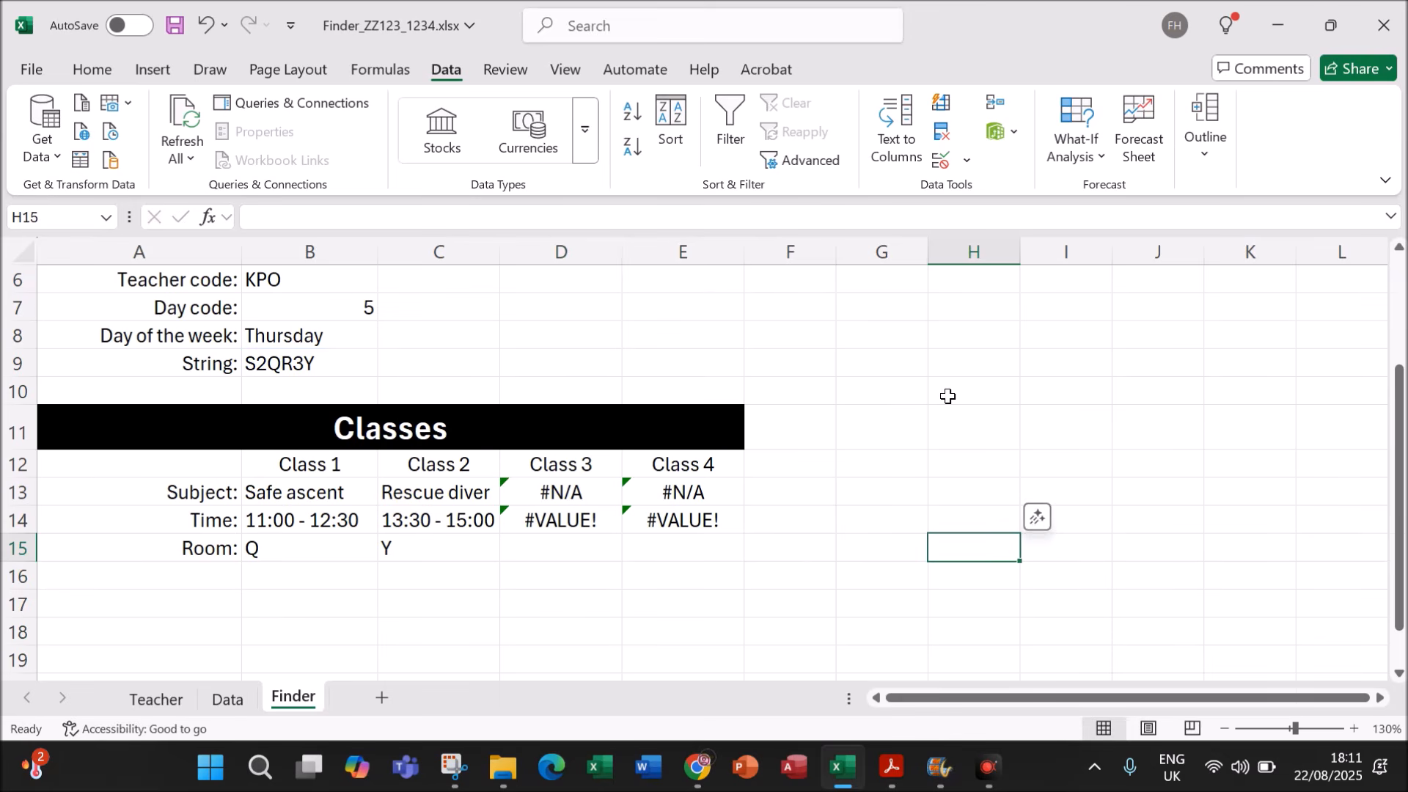
scroll(555, 628, up, 1)
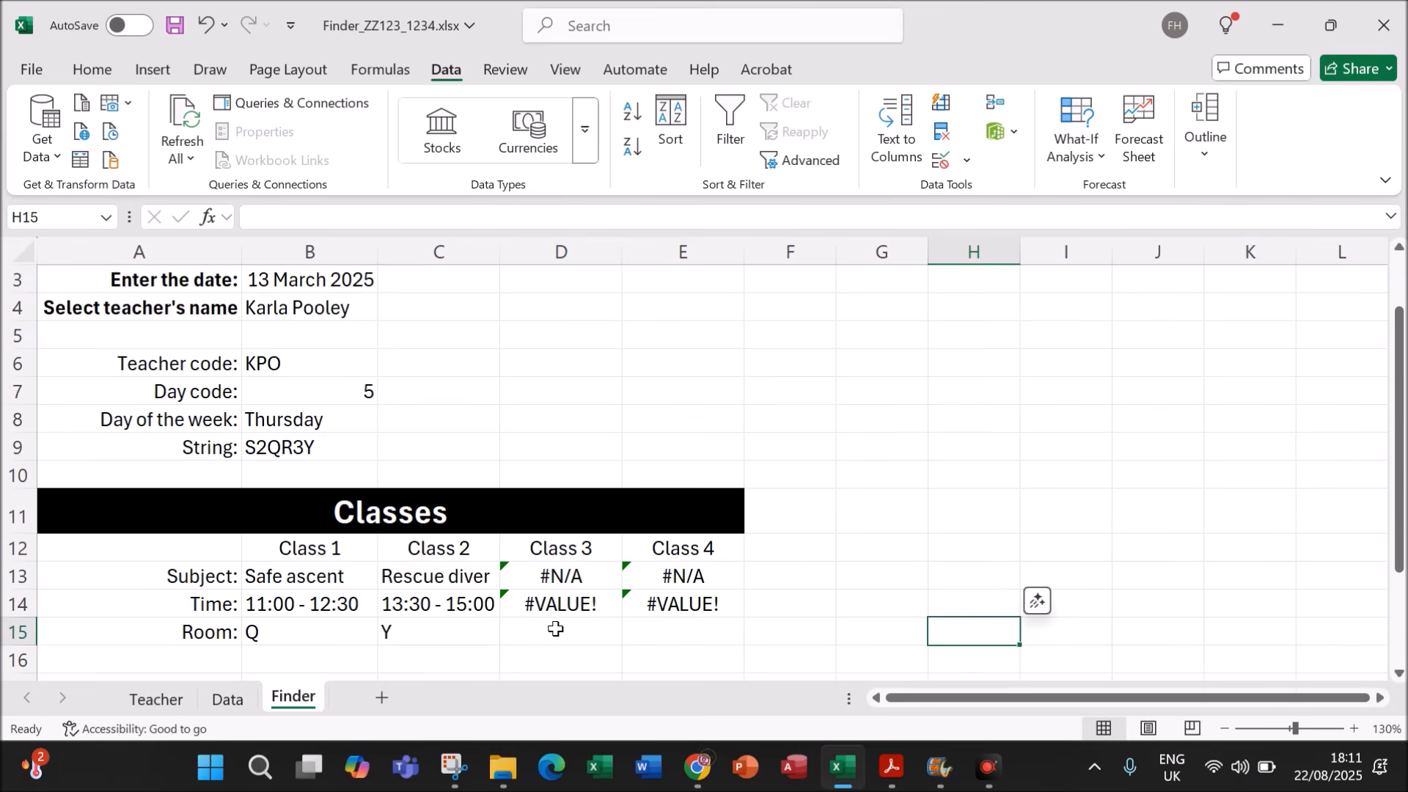
scroll(554, 628, down, 1)
click(558, 547)
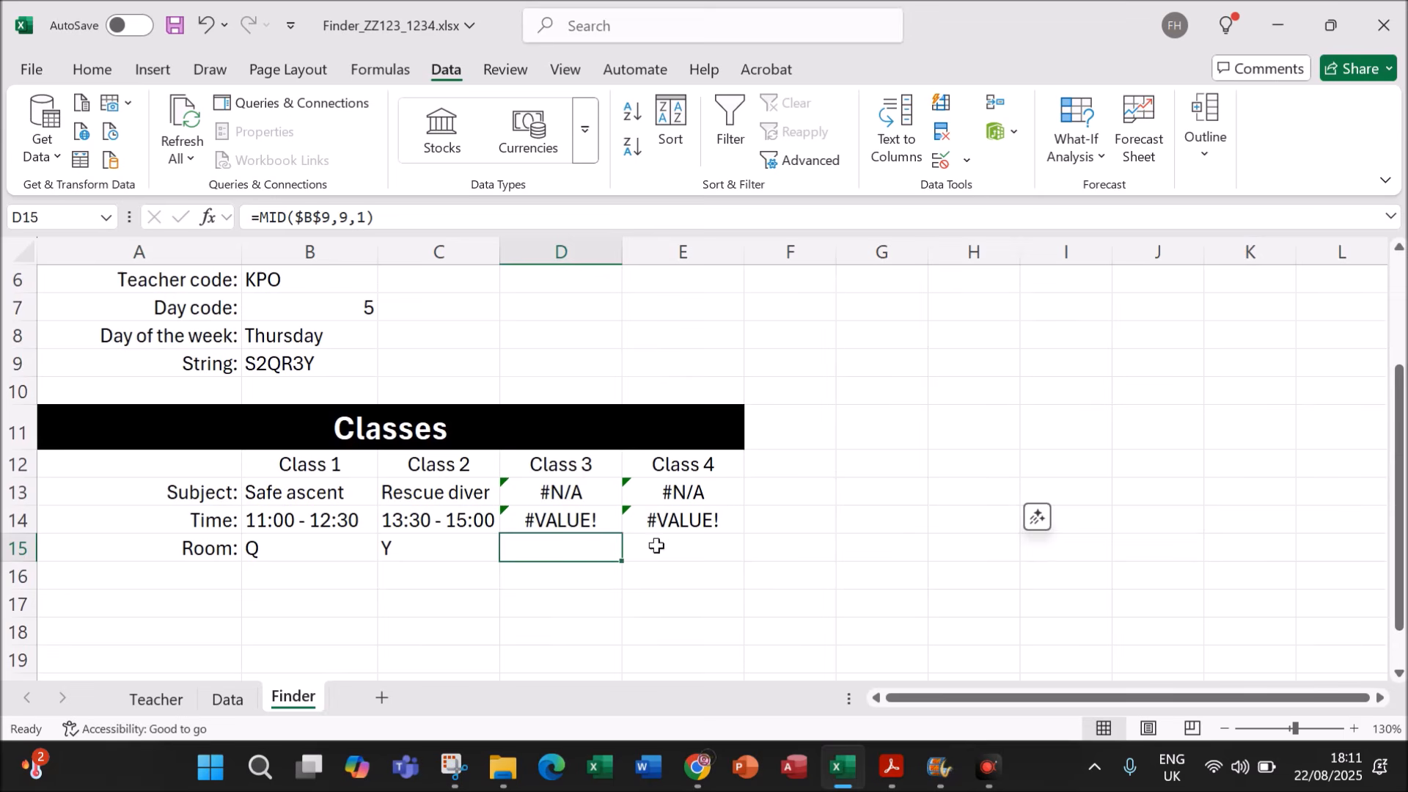
shift+click(656, 546)
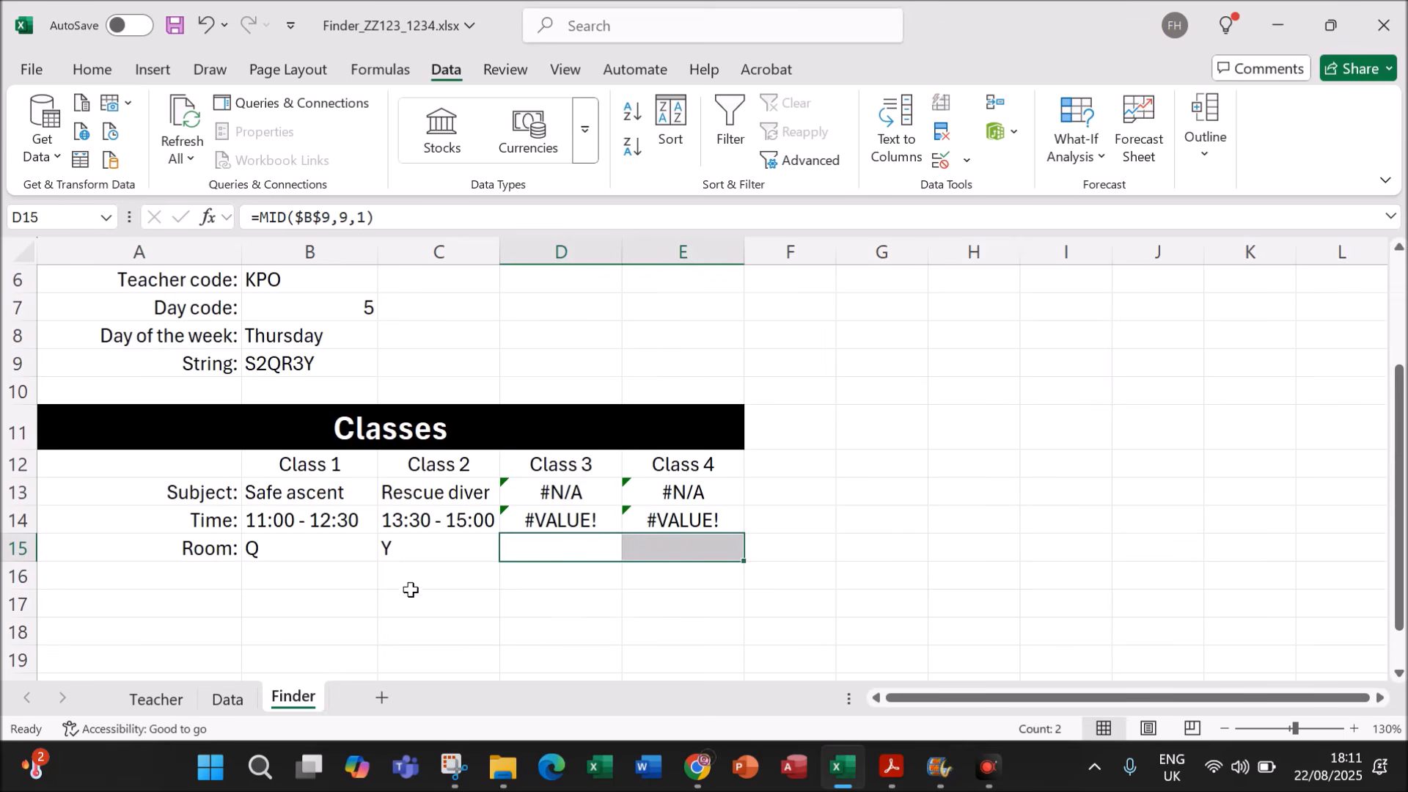
click(471, 606)
Step: Read question 11 in the exam paper 9626_s25_qp_02.pdf in Acrobat, return to the Excel workbook and examine D13 to E14
click(891, 763)
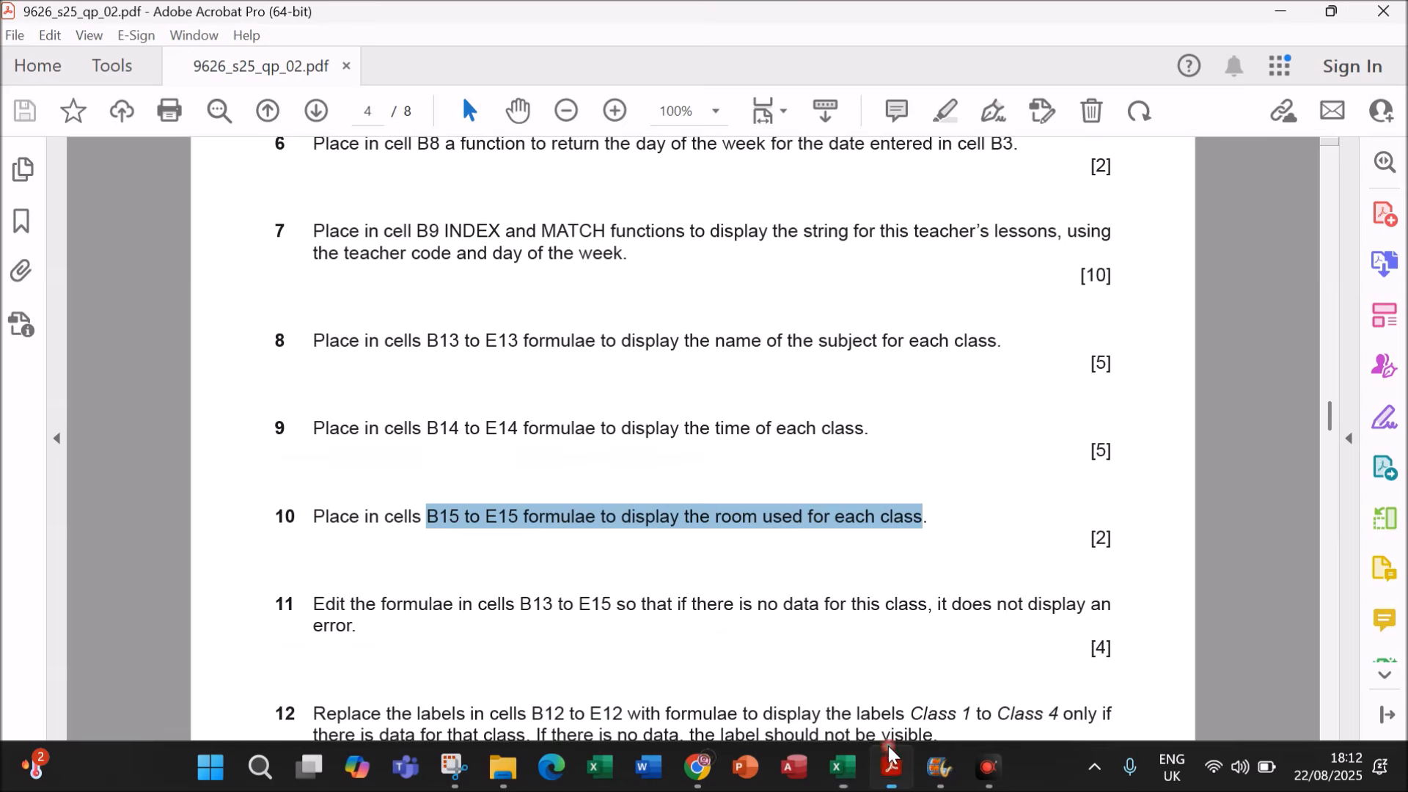
scroll(740, 580, down, 3)
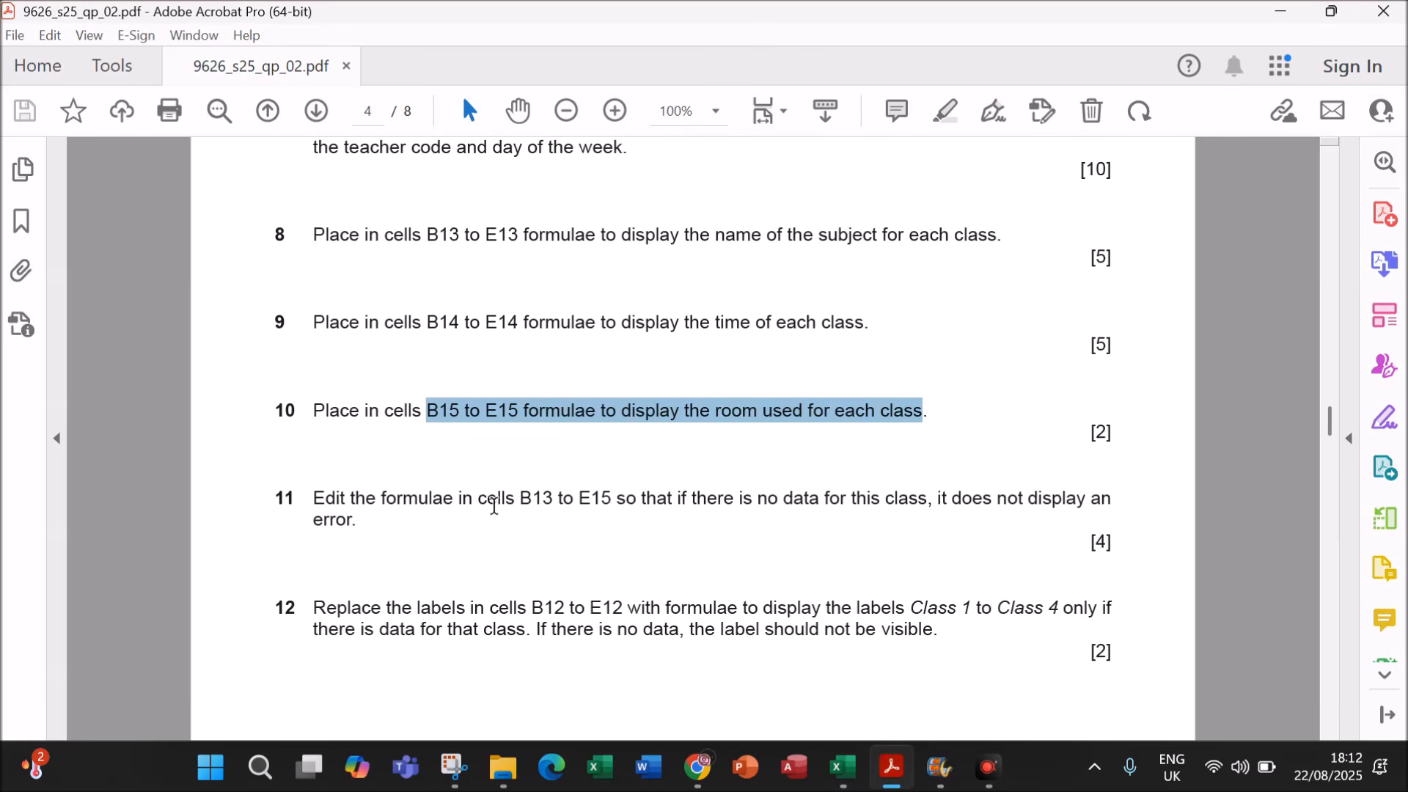
drag(578, 499, 697, 502)
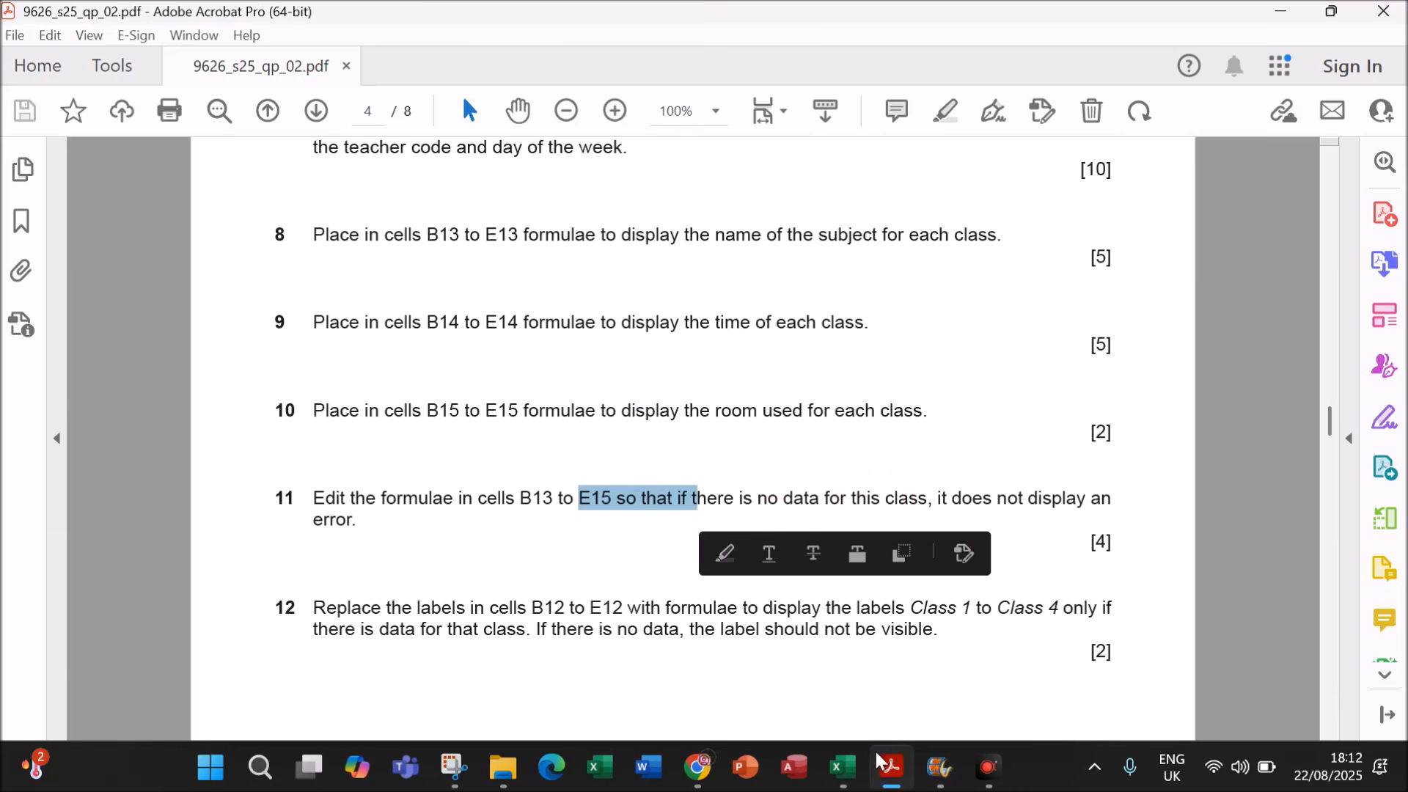
click(841, 766)
drag(582, 499, 700, 519)
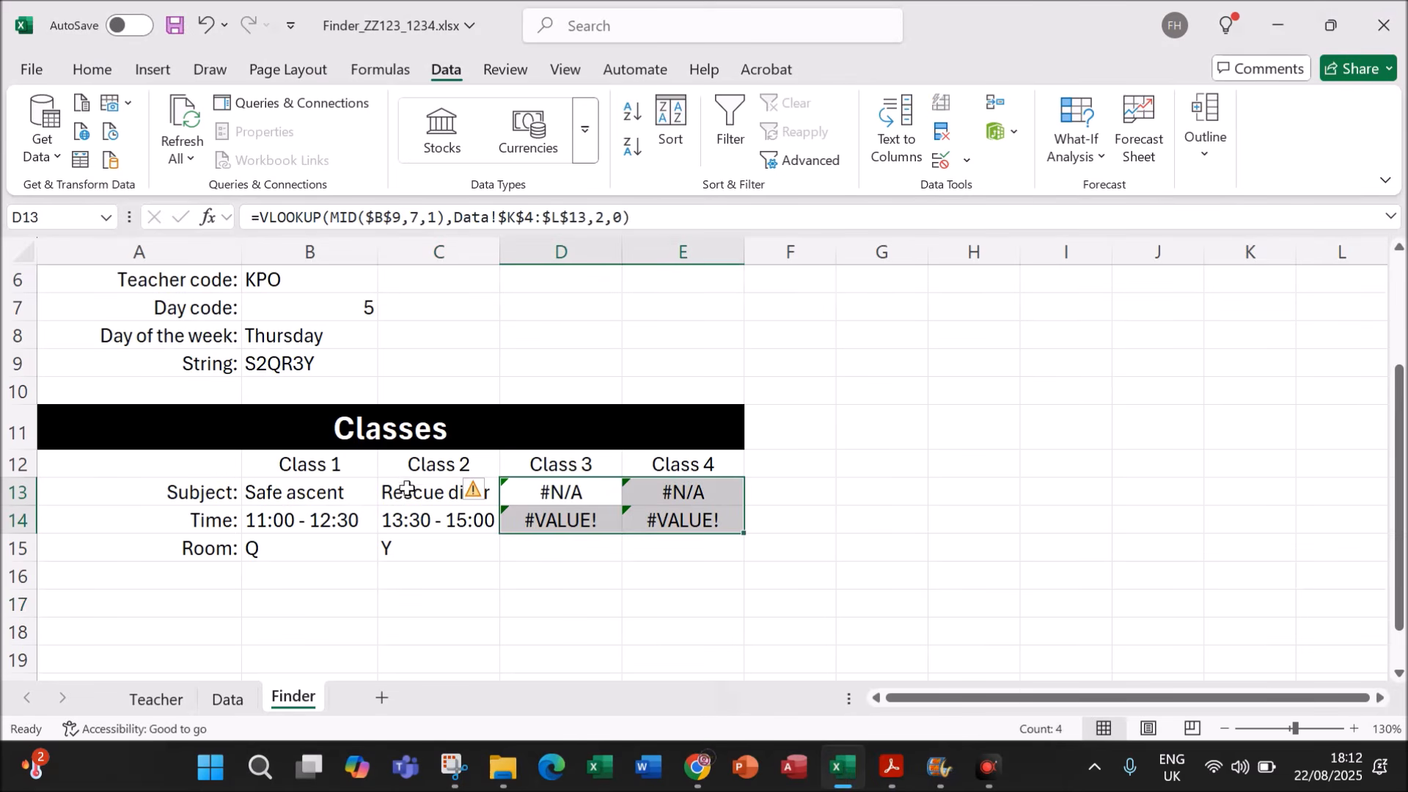
Step: Wrap the Class 1 subject VLOOKUP formula in B13 in IFERROR, returning empty text ("") on an error
double_click(323, 501)
click(255, 494)
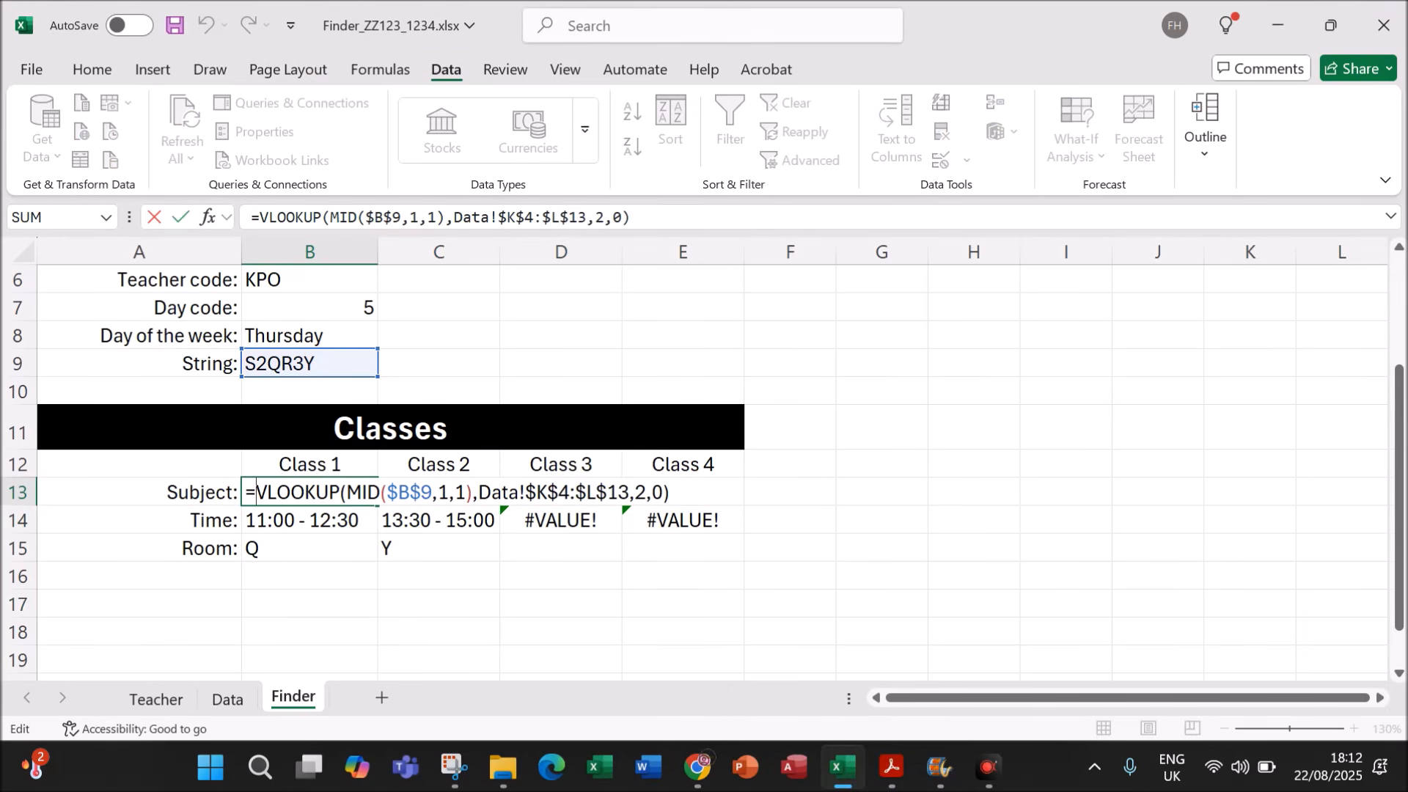
text(IF)
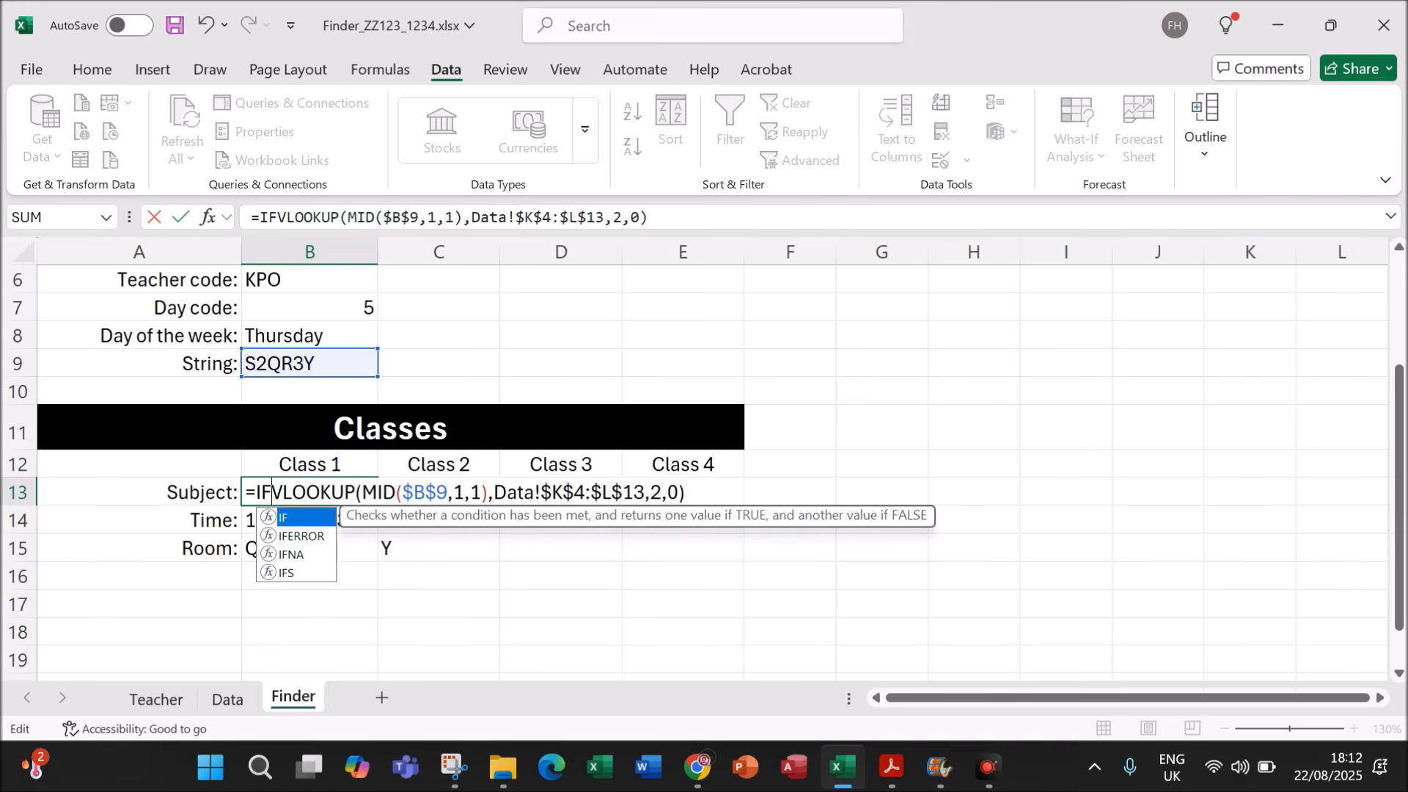
text(ERRO)
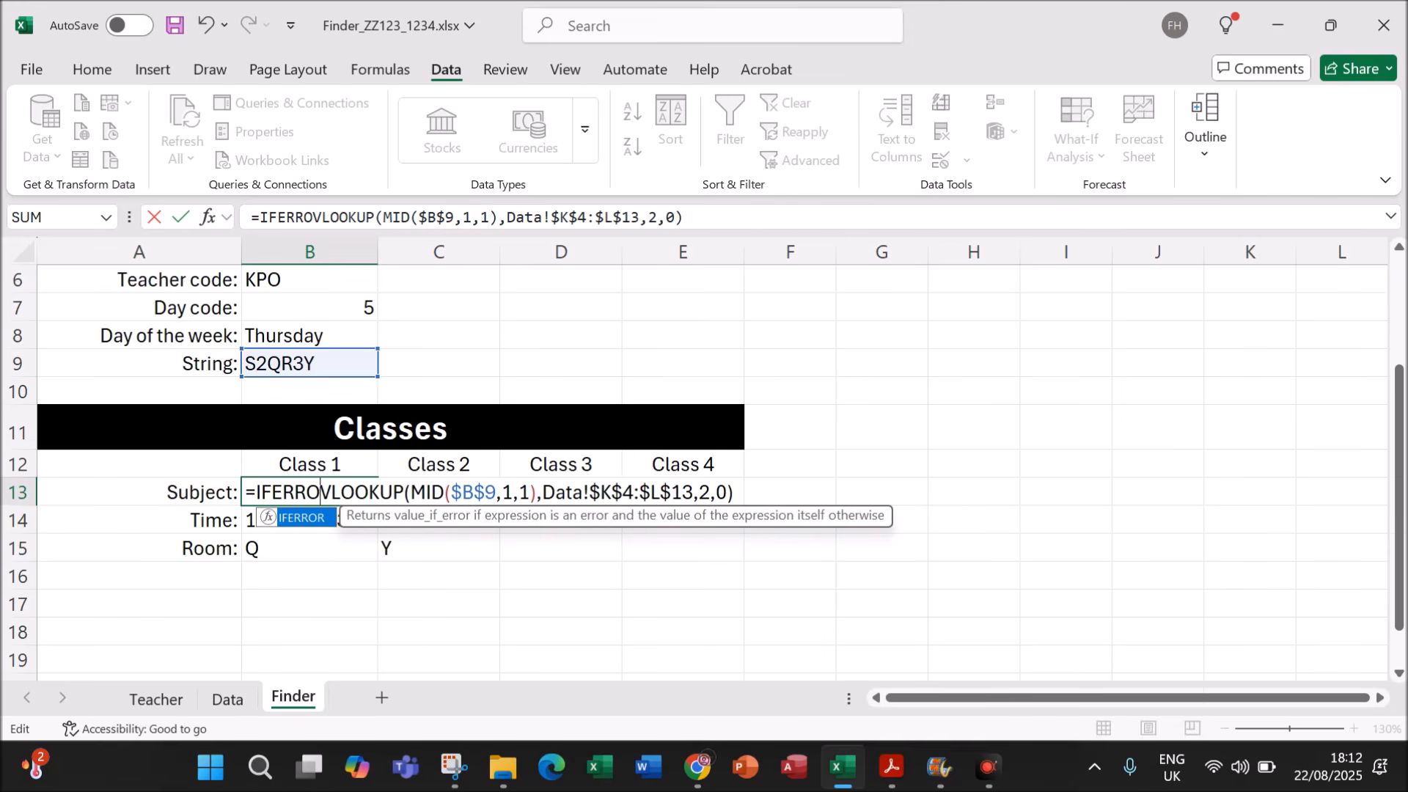
text(R)
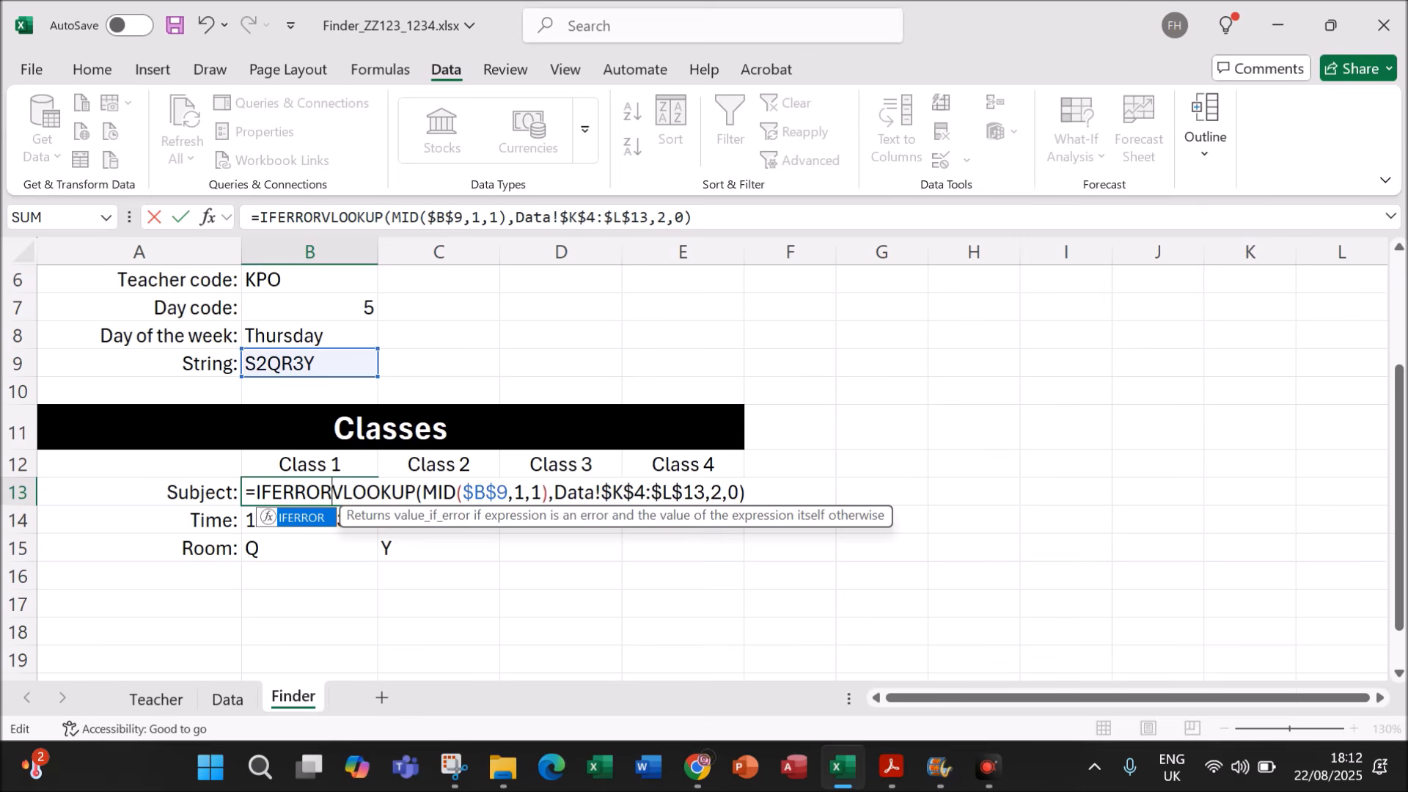
text(()
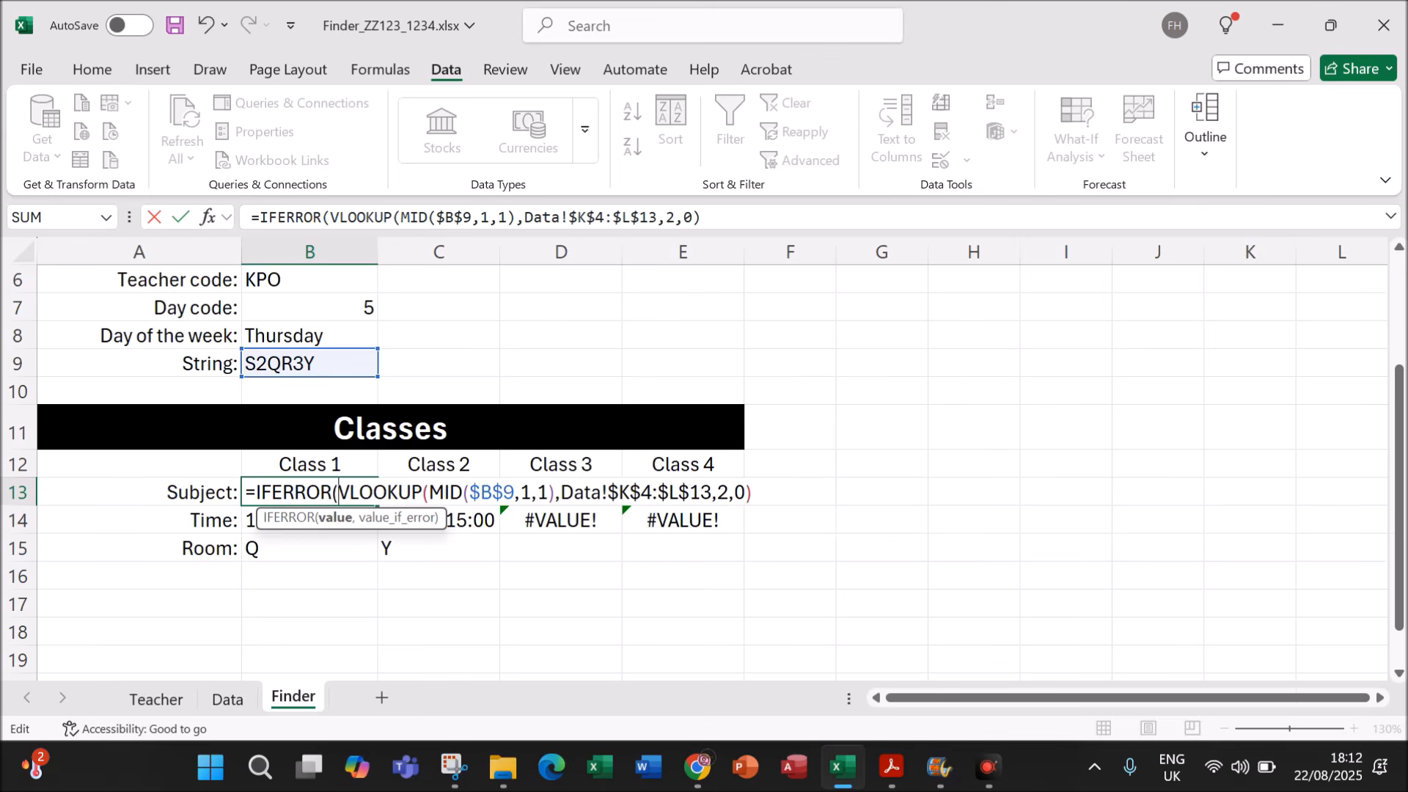
key(End)
text(,)
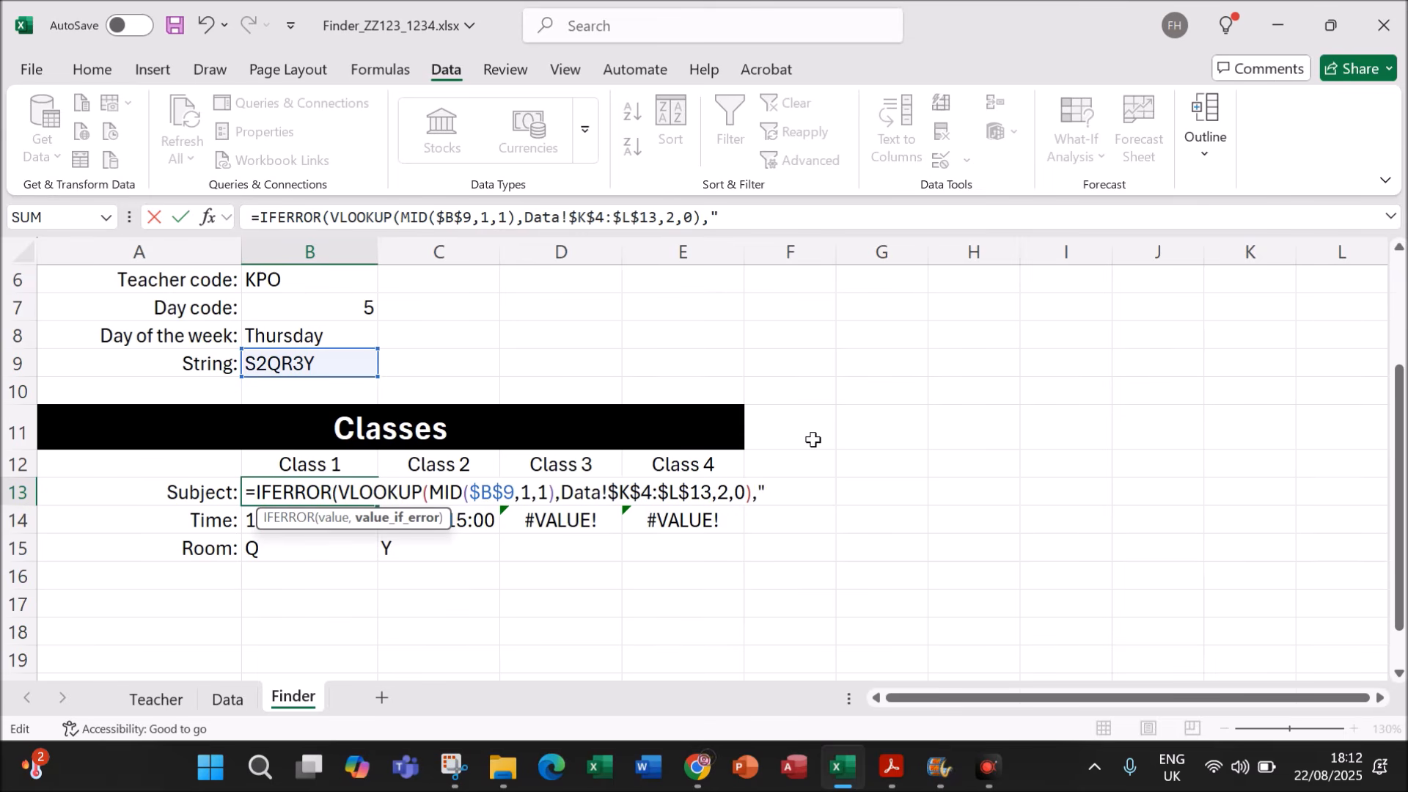
text(""))
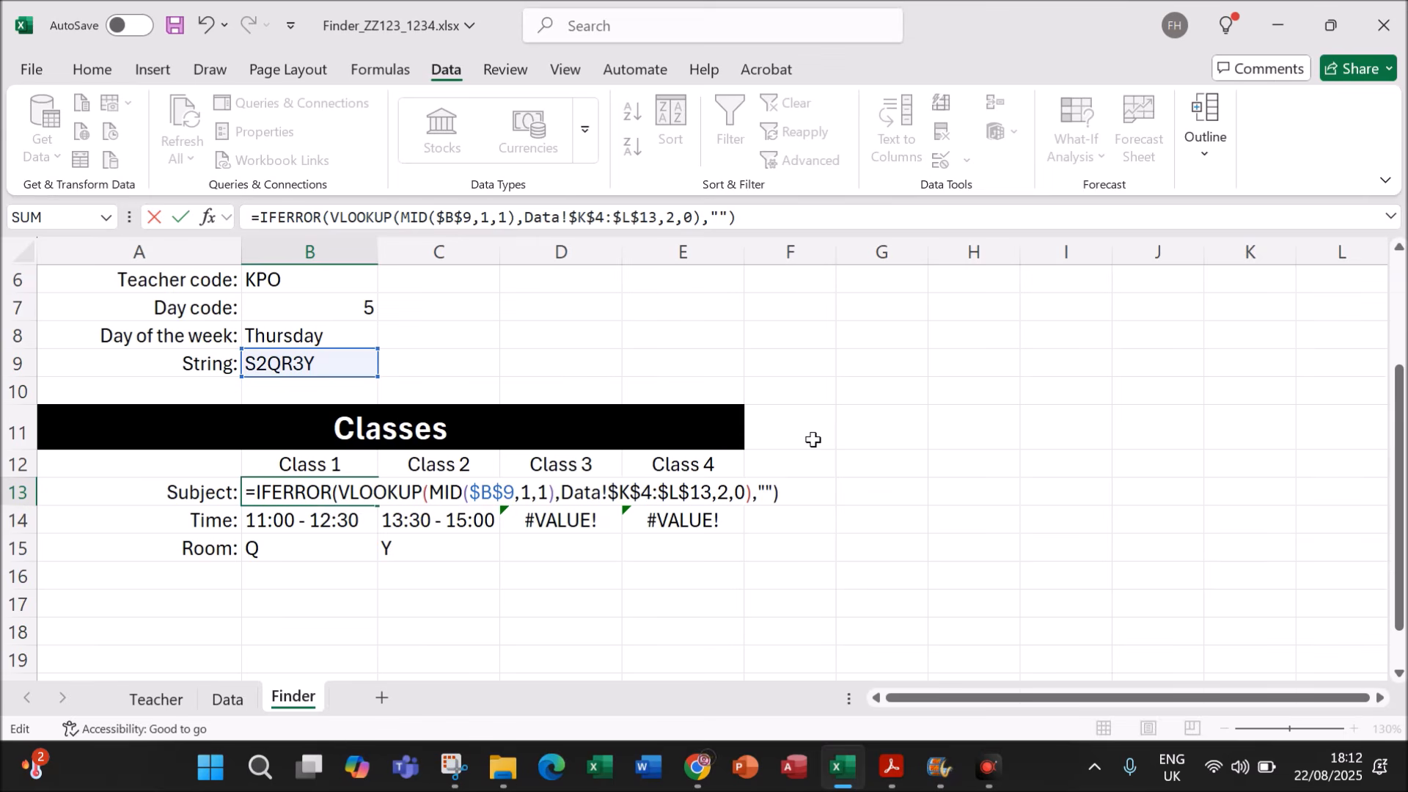
drag(758, 492, 772, 493)
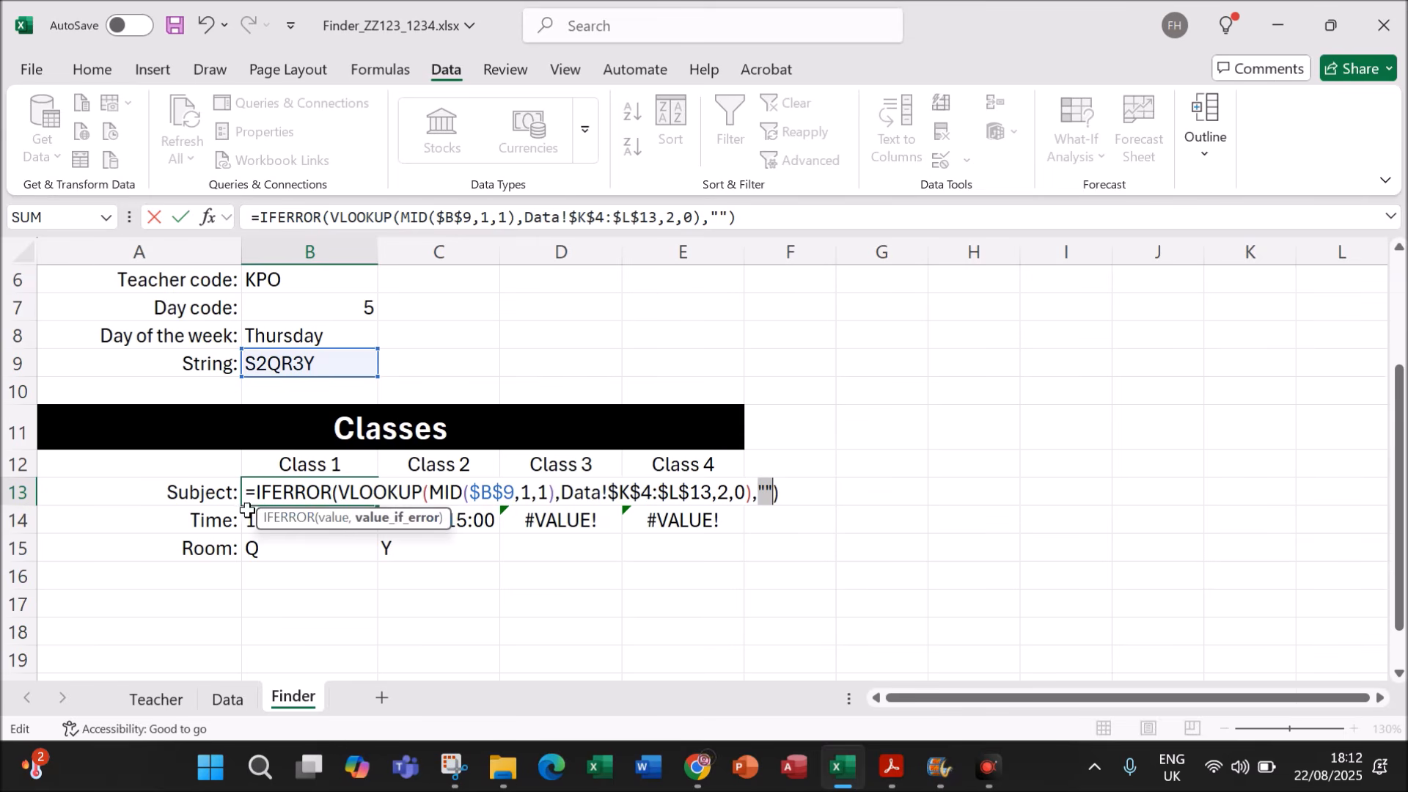
drag(245, 493, 779, 492)
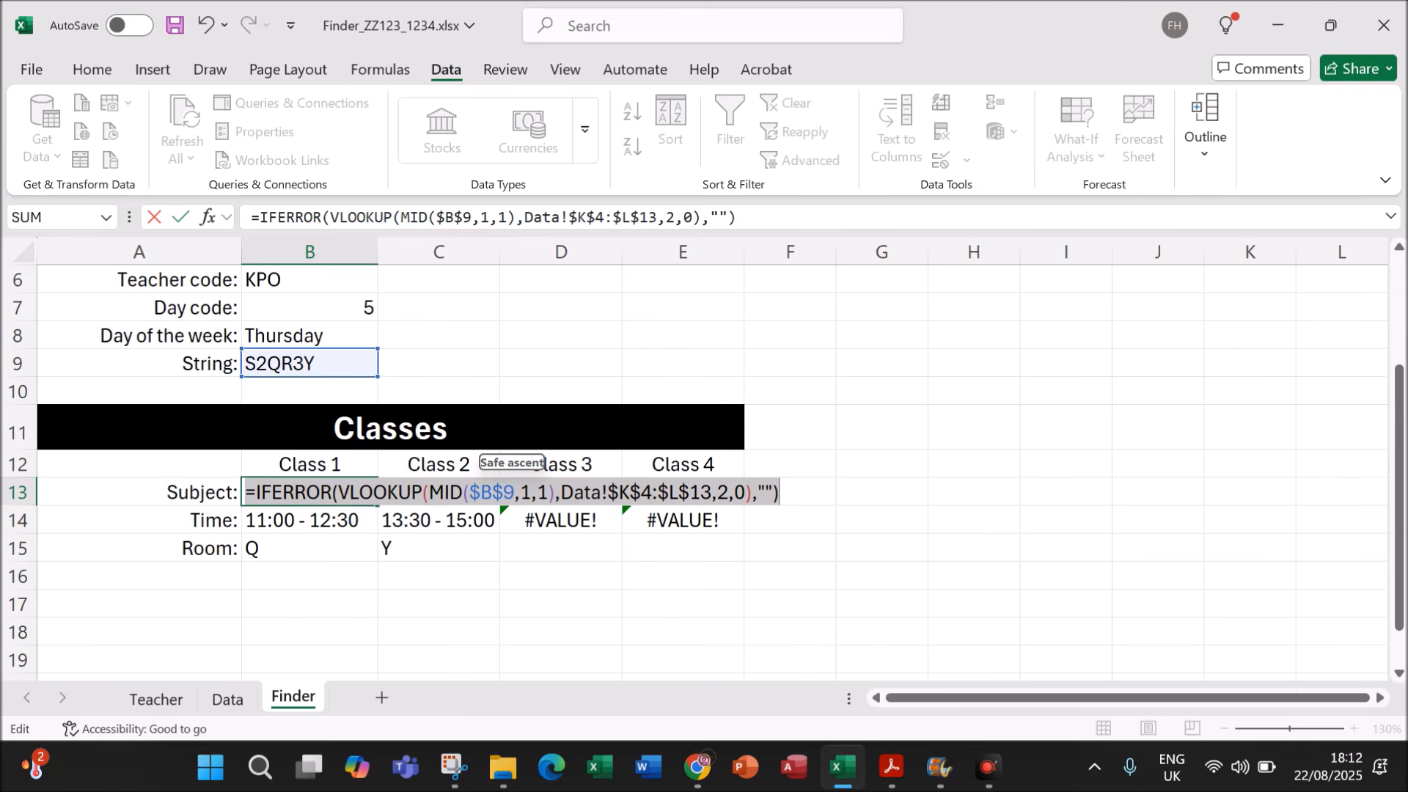
drag(758, 493, 773, 494)
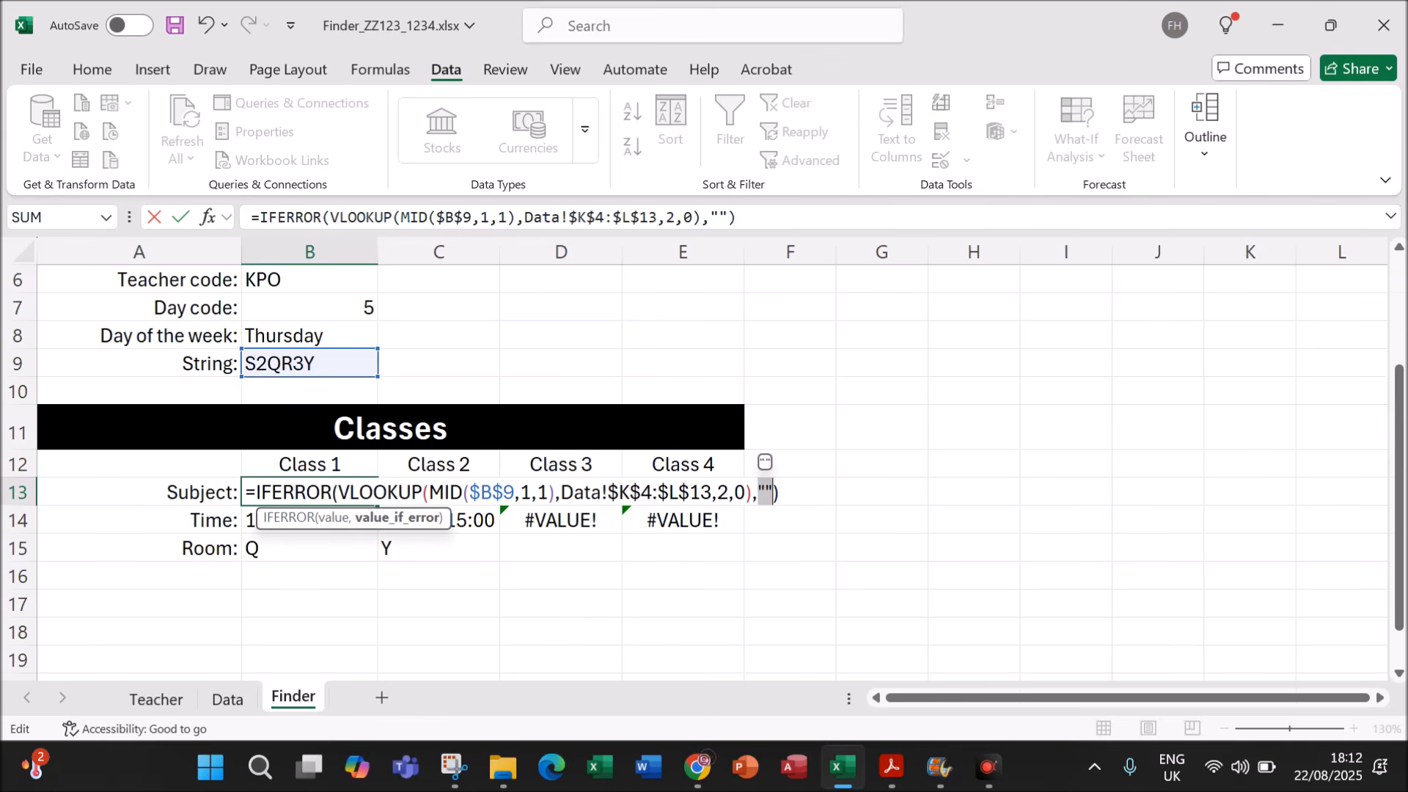
click(796, 490)
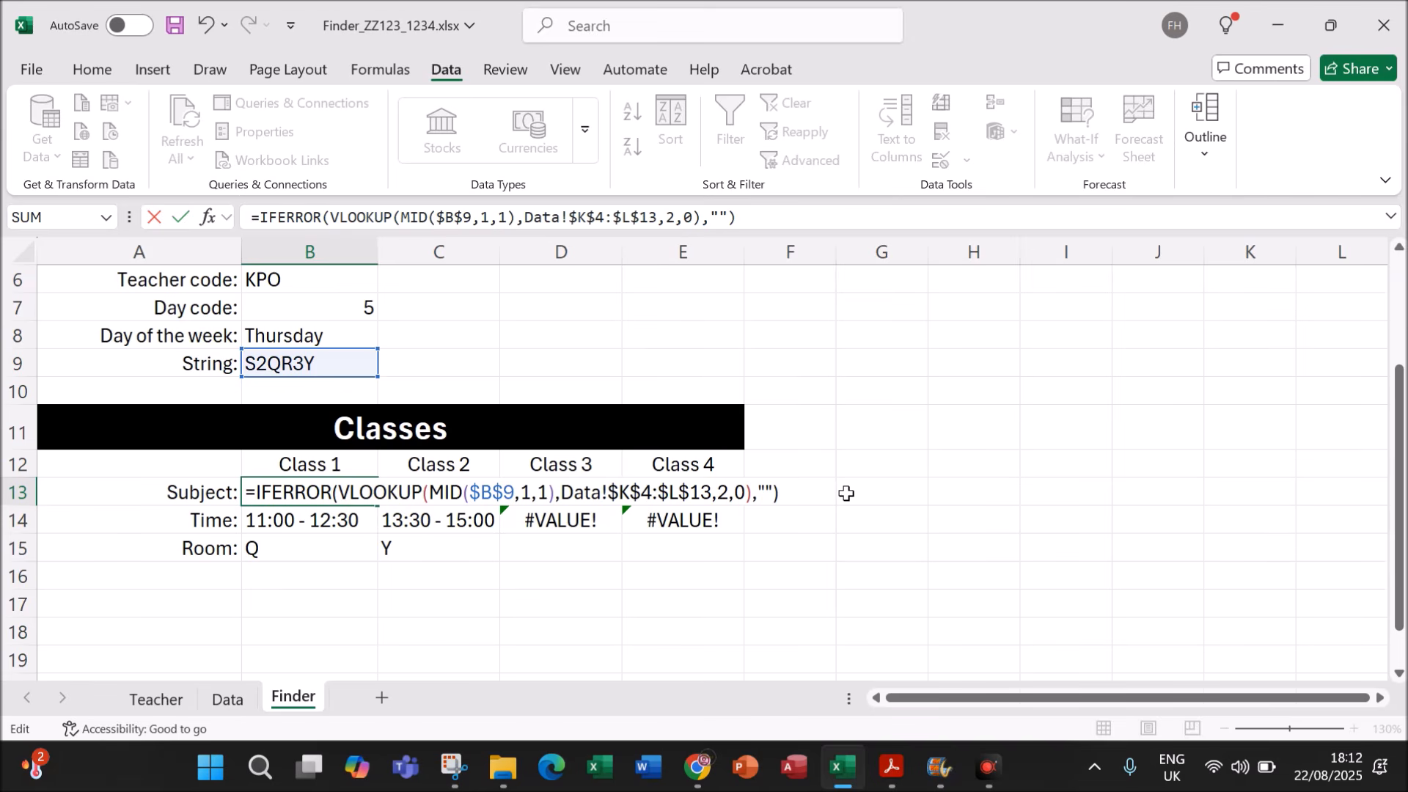
key(Return)
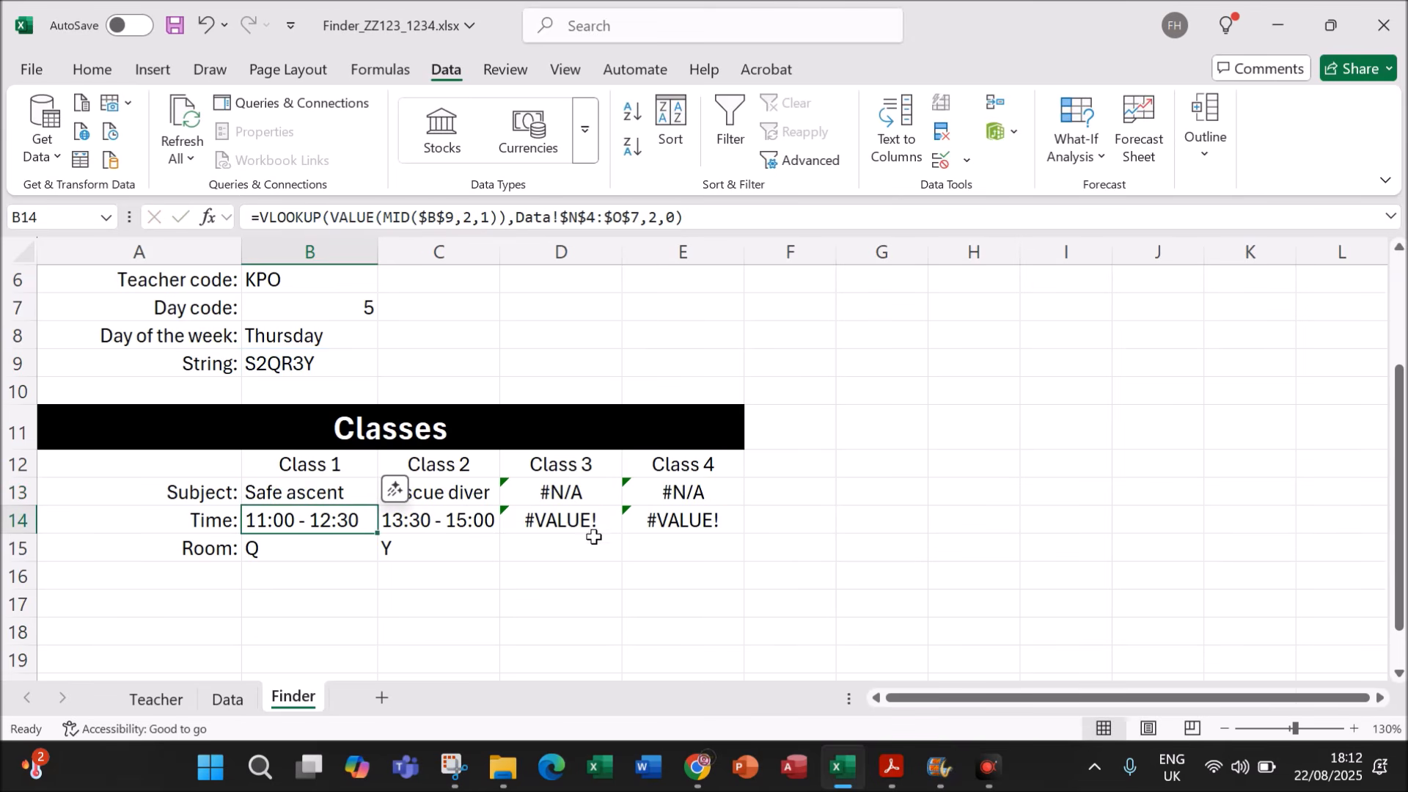
Step: Wrap the Class 2 subject VLOOKUP formula in C13 in IFERROR, returning empty text ("") on an error
drag(440, 488, 707, 546)
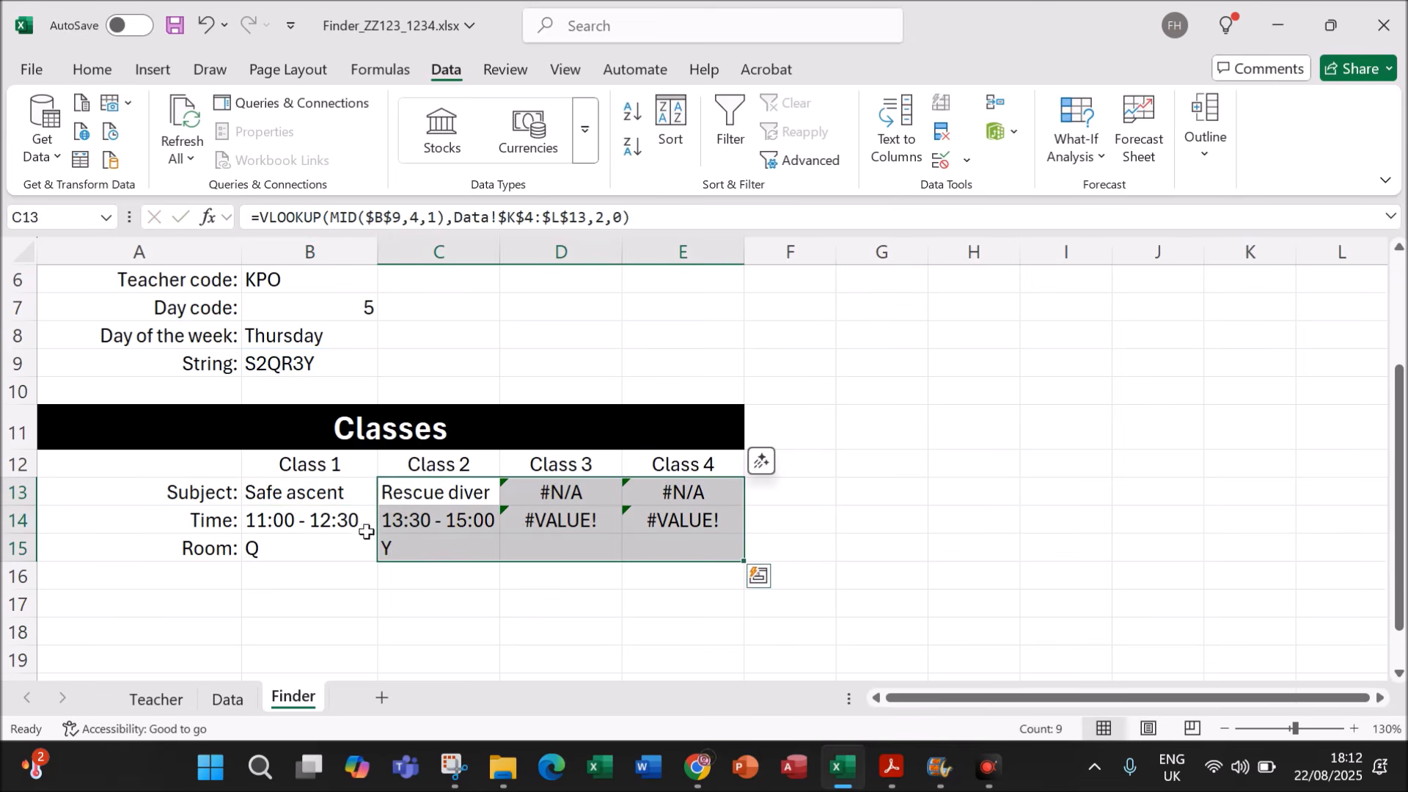
click(346, 521)
click(392, 493)
double_click(424, 492)
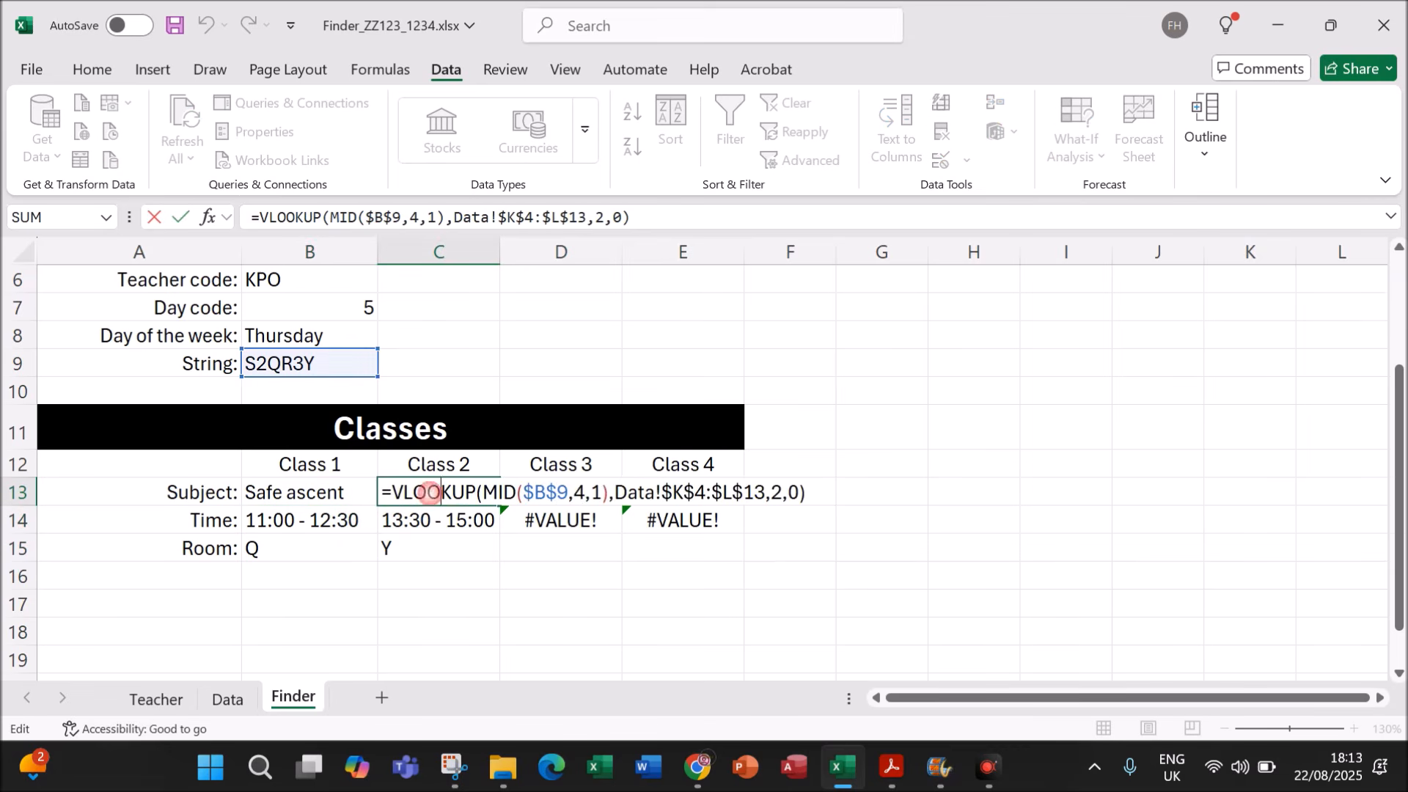
click(393, 493)
text(IFERROR)
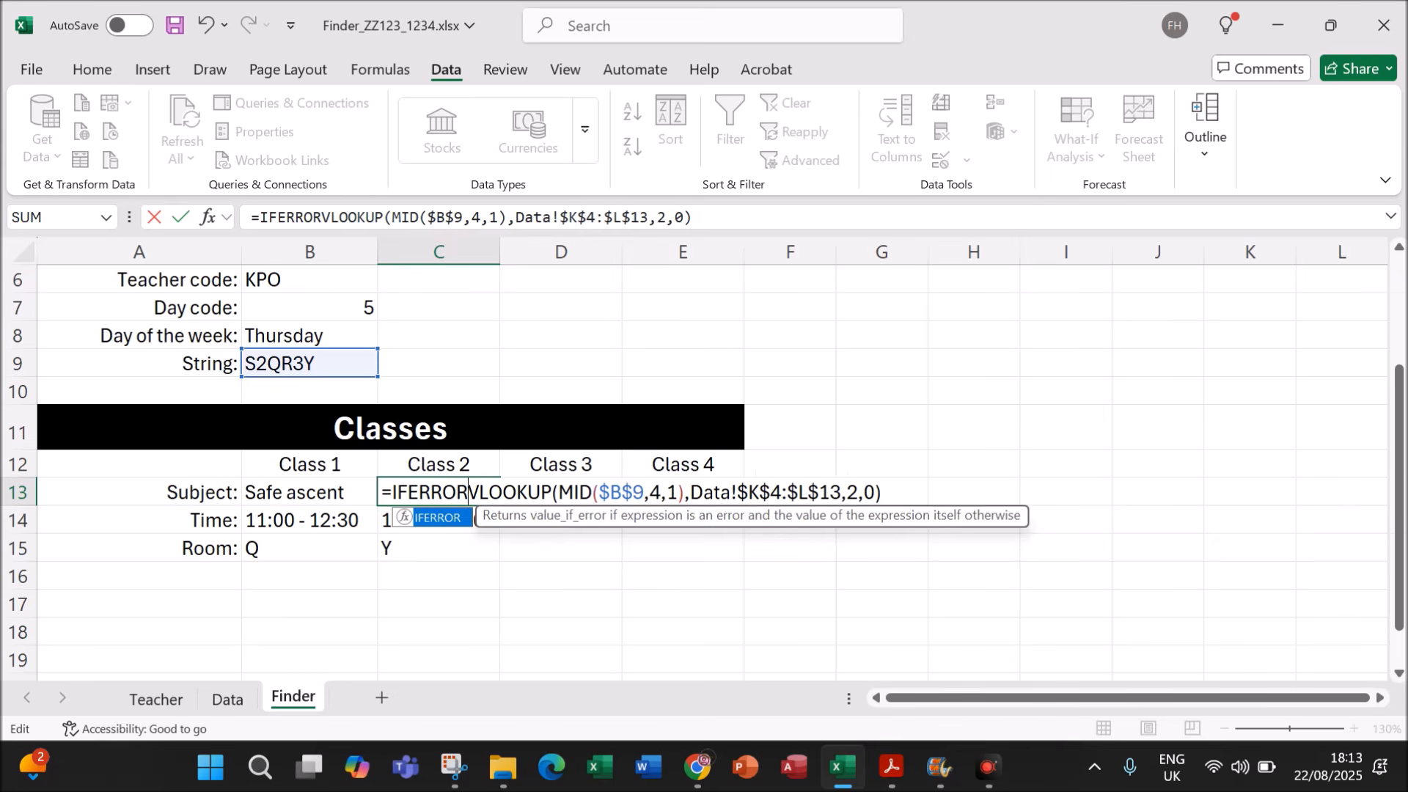
text(()
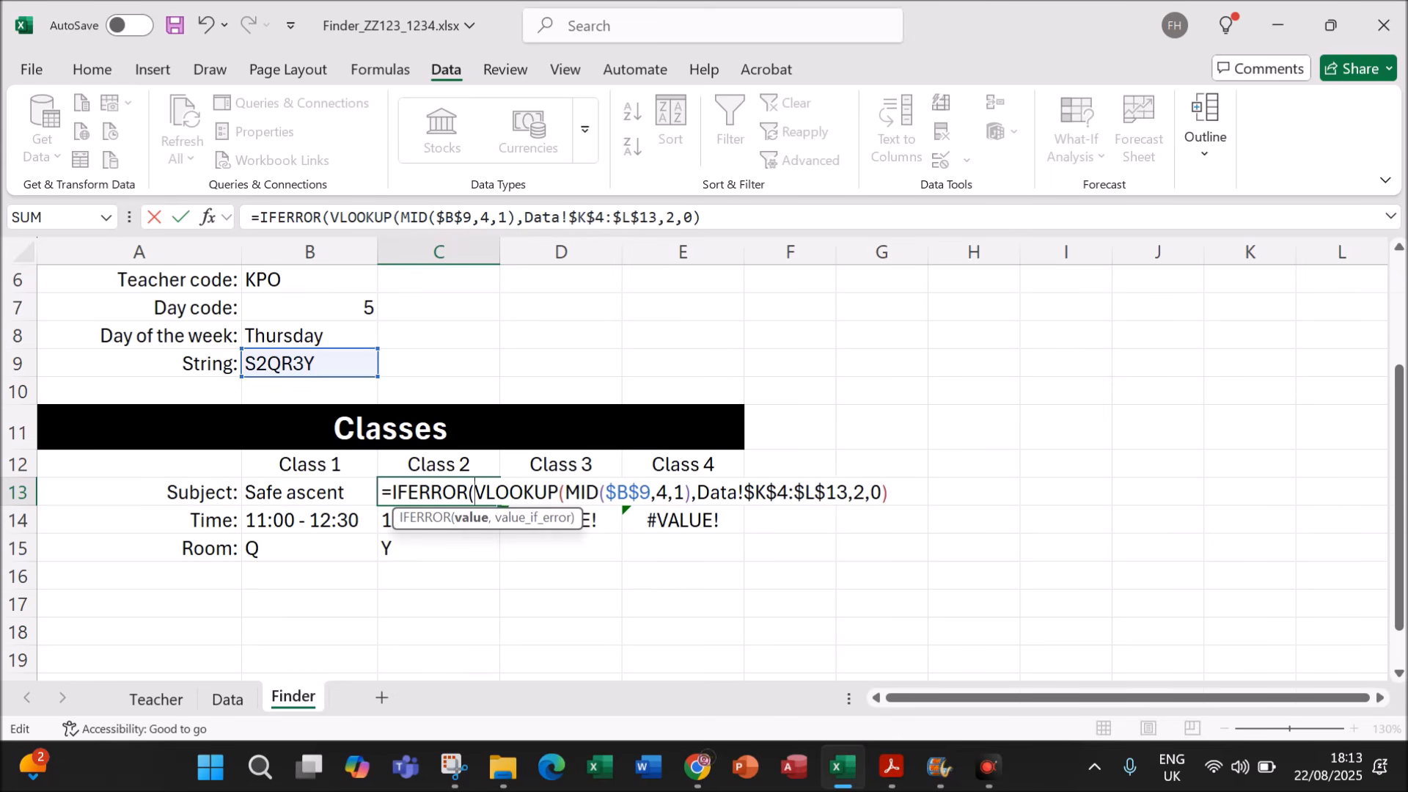
text(,)
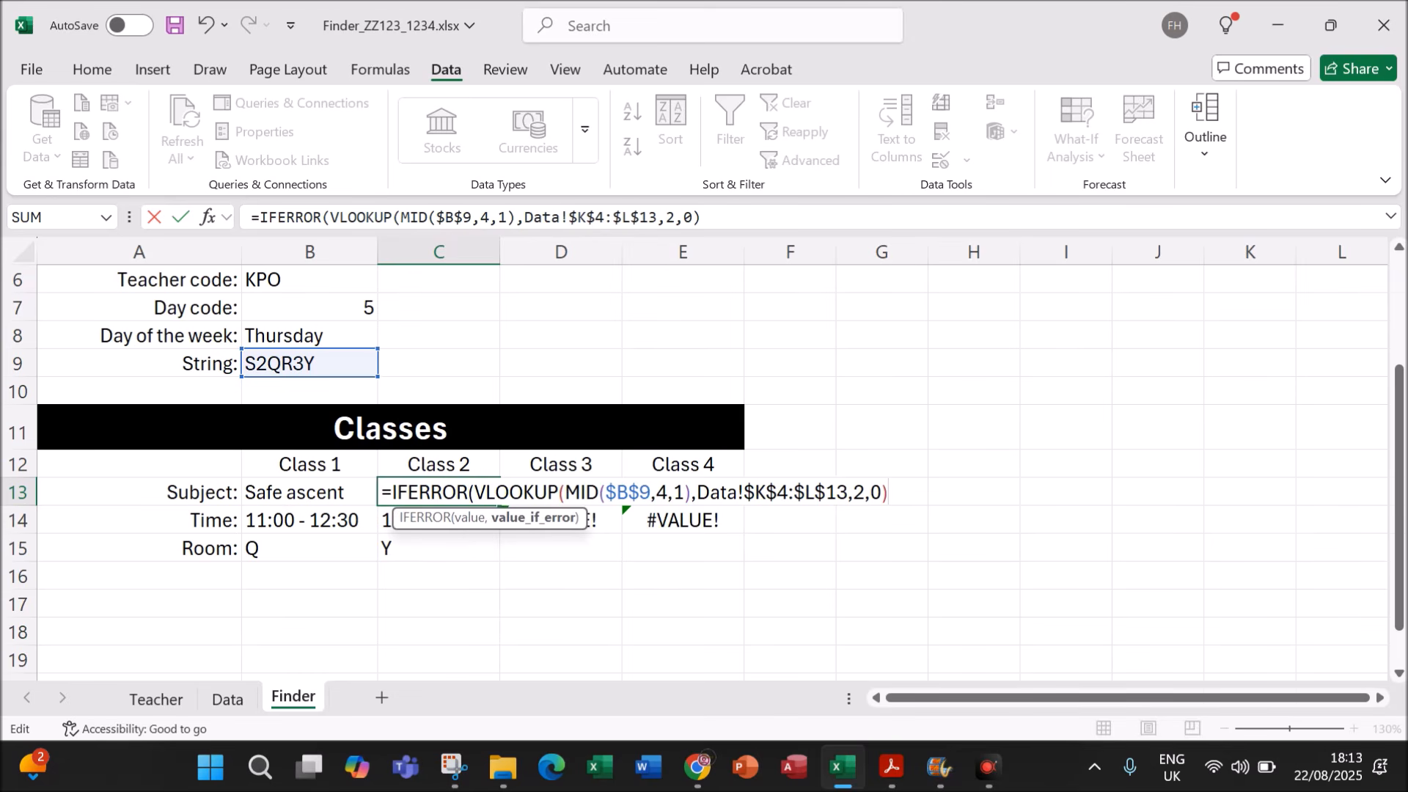
text(@@))
key(BackSpace)
key(BackSpace)
key(BackSpace)
text(""))
key(Return)
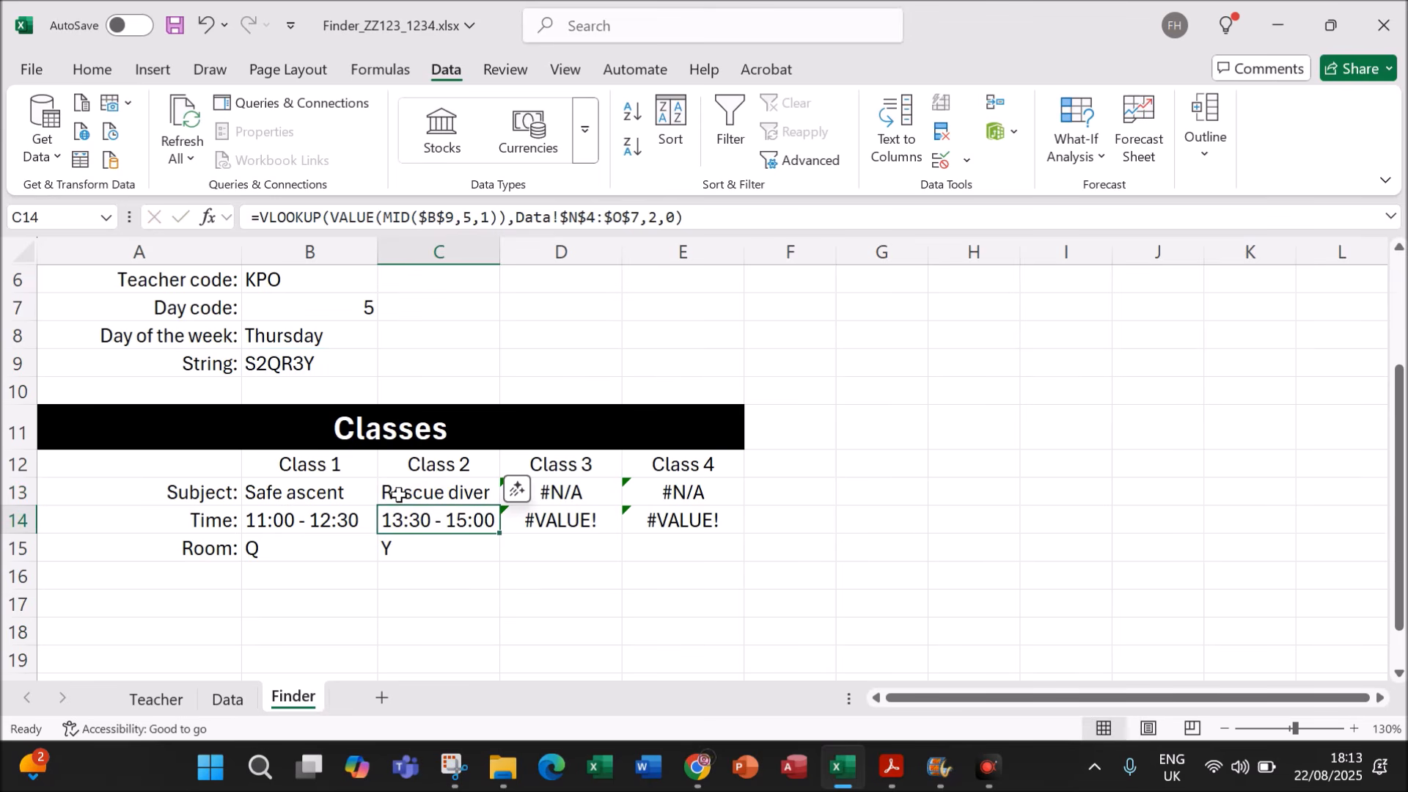
Step: Wrap the Class 3 subject VLOOKUP formula in D13 in IFERROR with empty text ("") as the error value
click(588, 492)
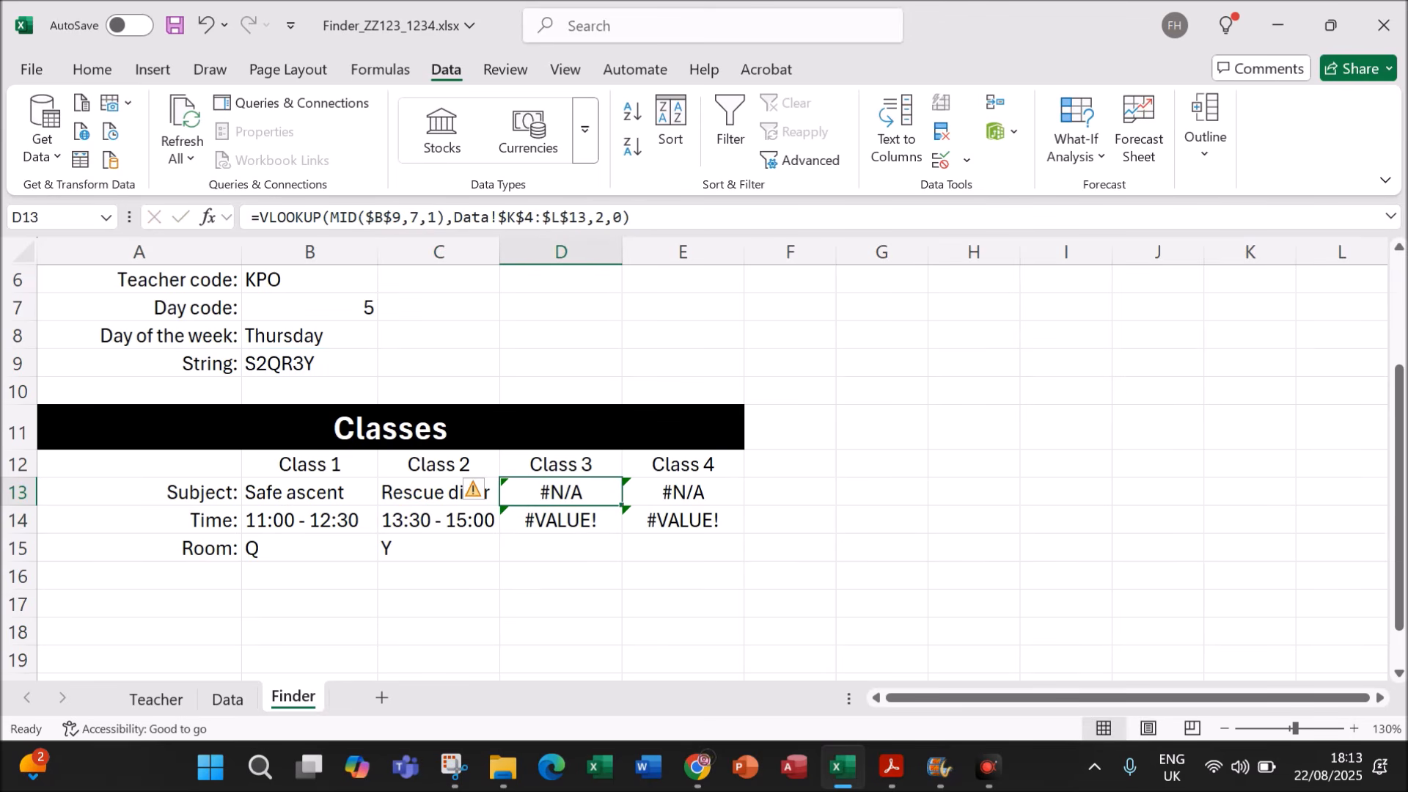
key(F2)
text(IFERR)
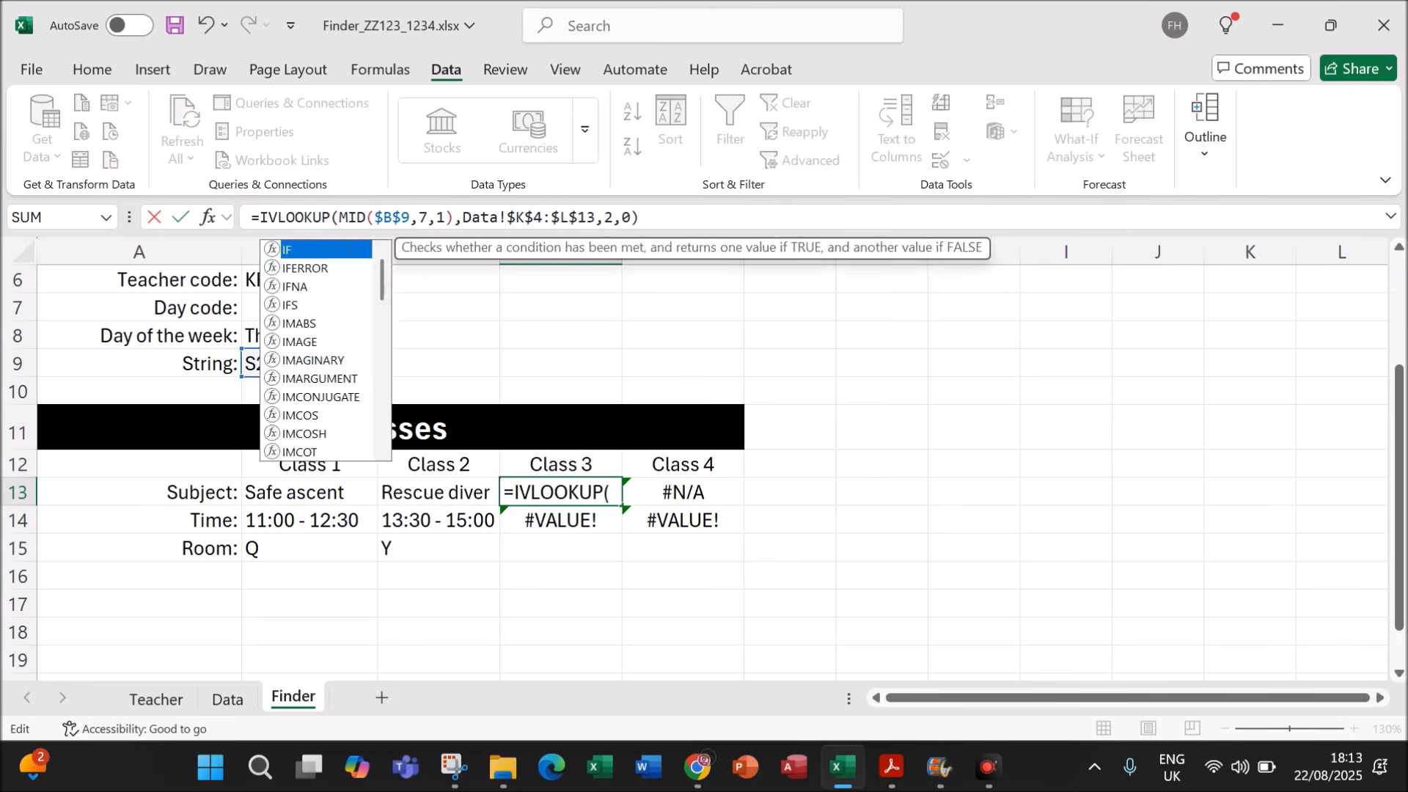
text(OR()
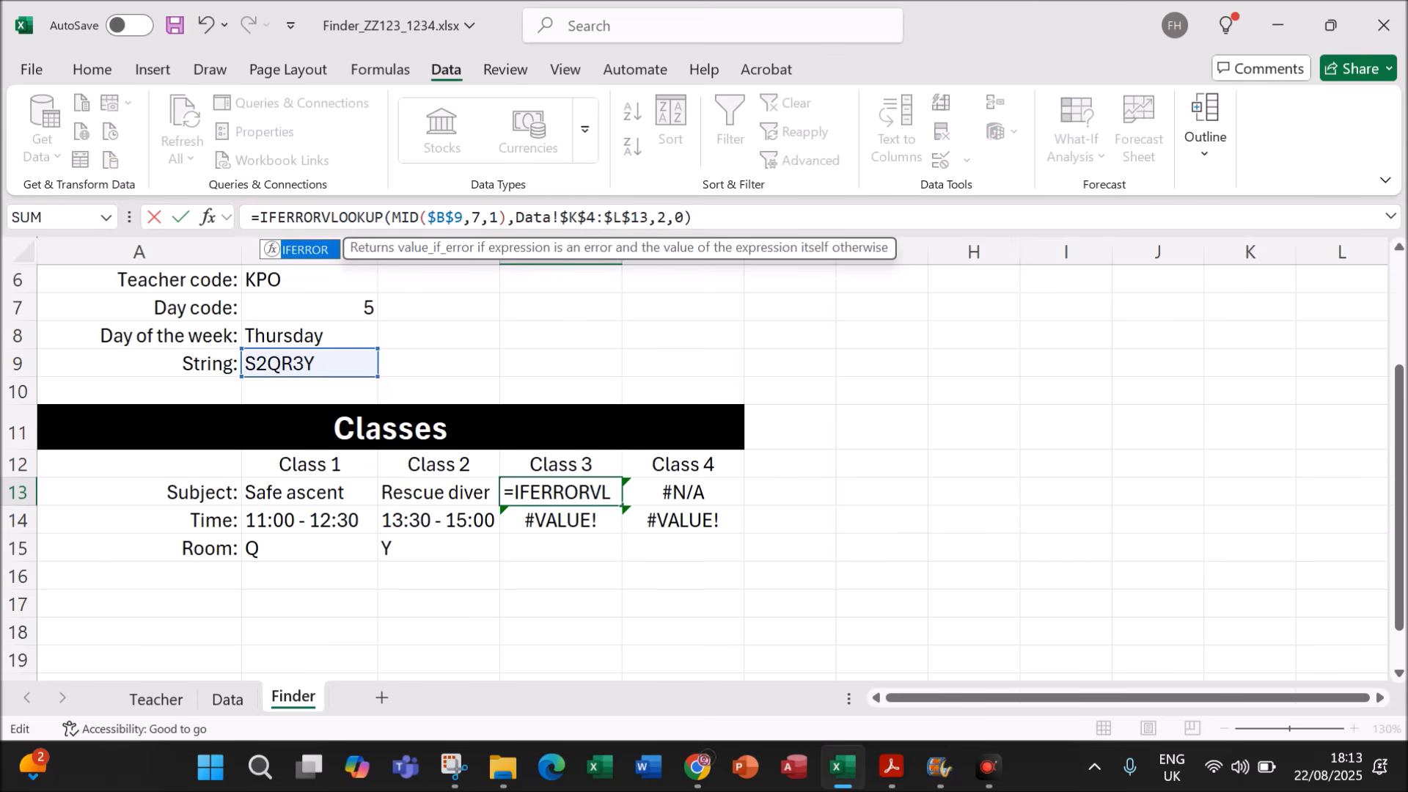
key(End)
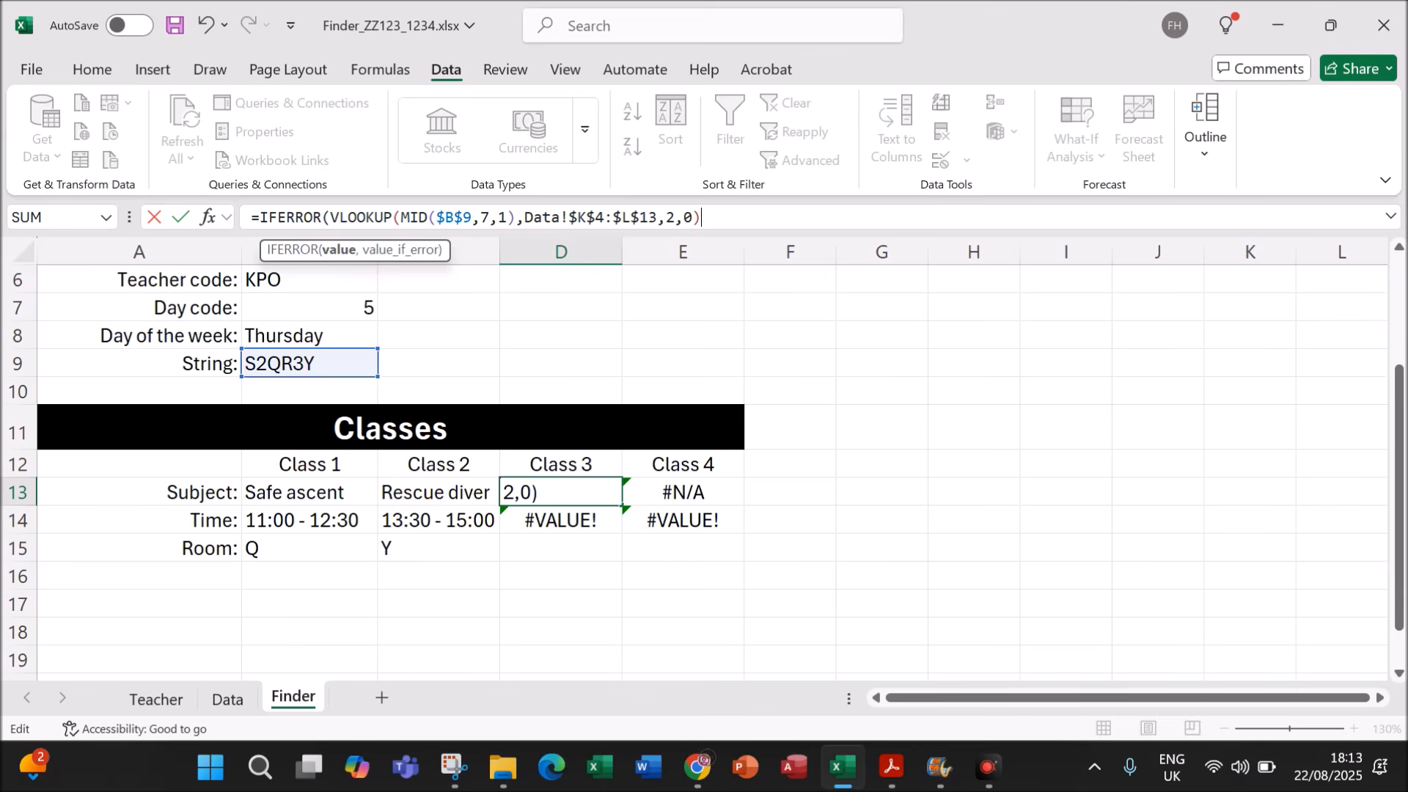
text(""))
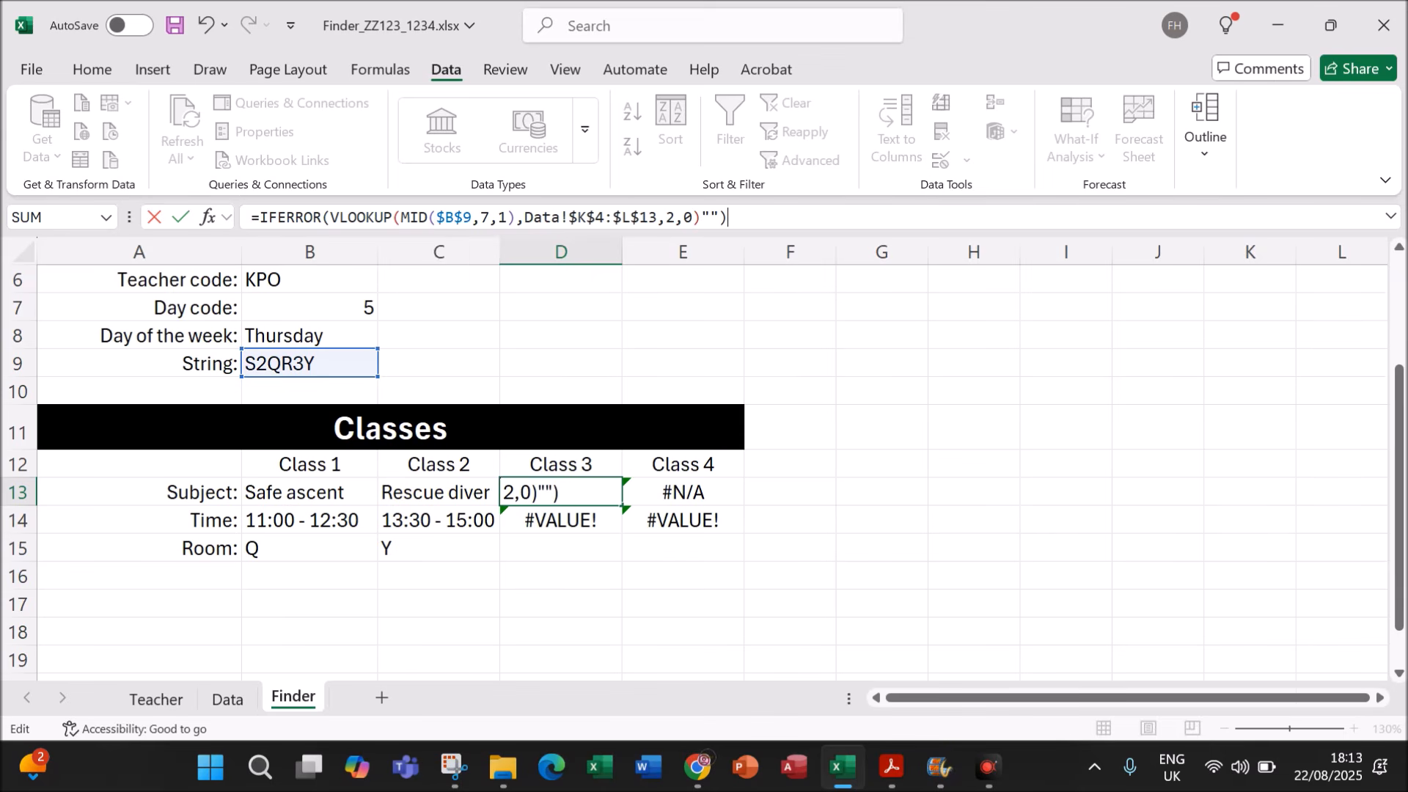
key(Left)
key(Left)
key(Left)
text(,)
key(Return)
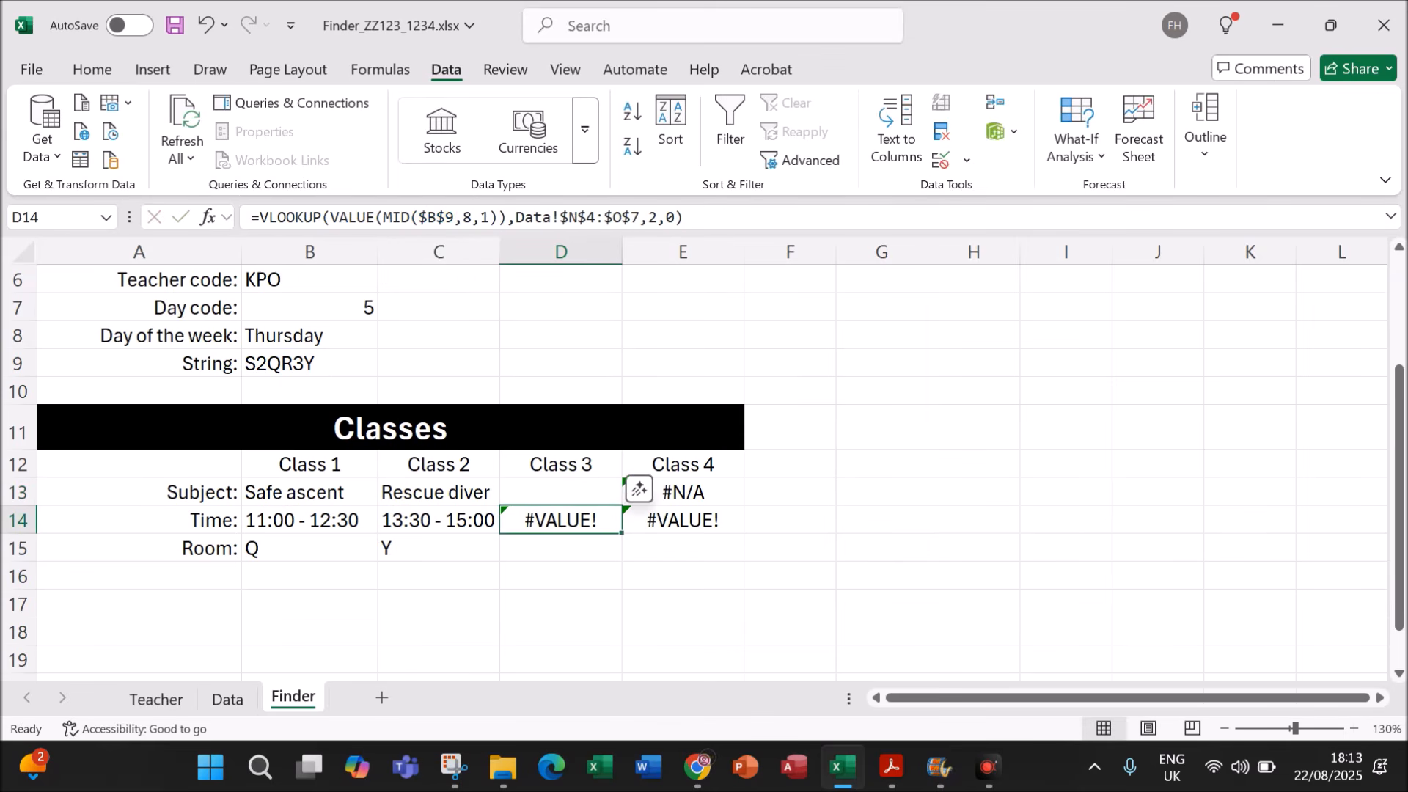
Step: Wrap the Class 4 subject VLOOKUP formula in E13 in IFERROR with "" as the error value and check D13:E13
click(685, 489)
double_click(685, 490)
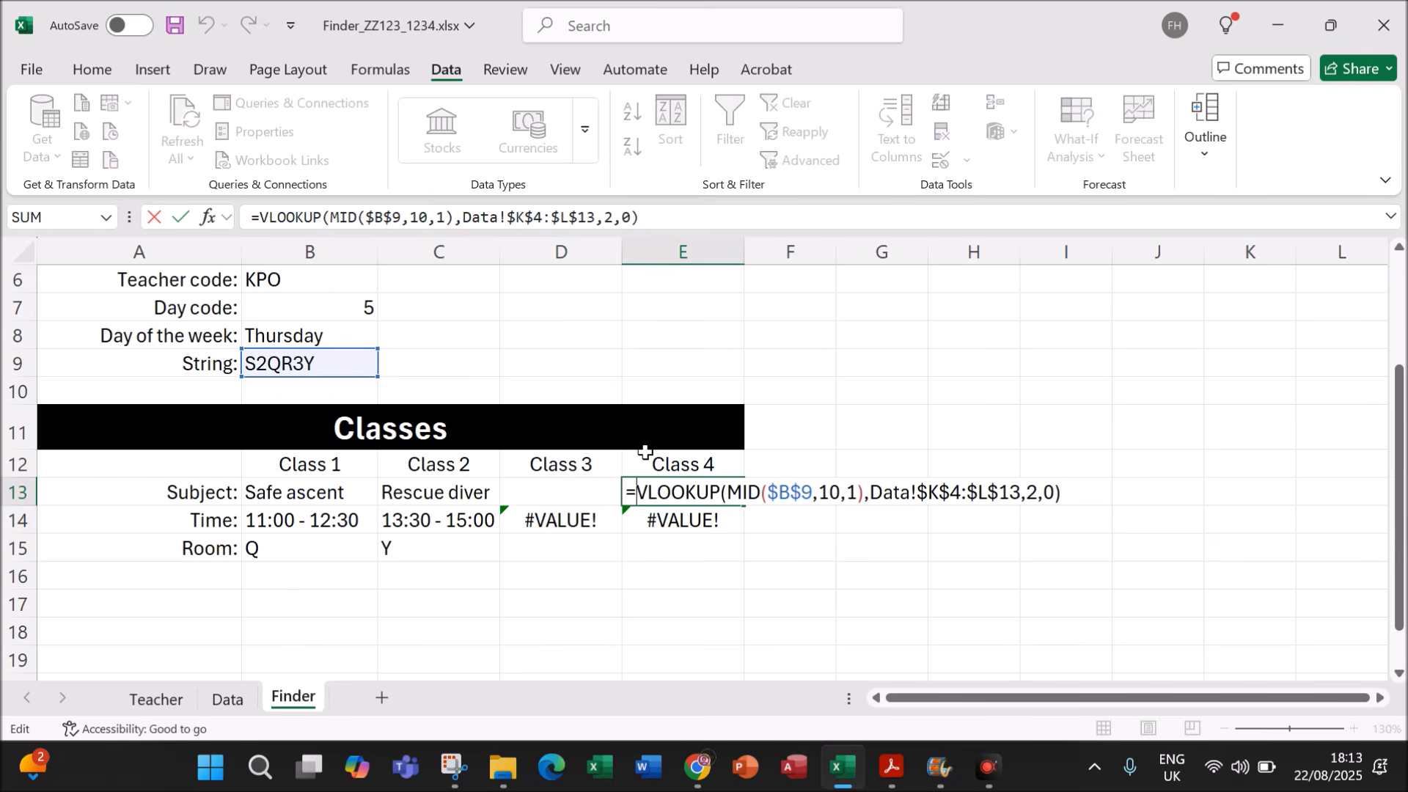
text(IFERROR)
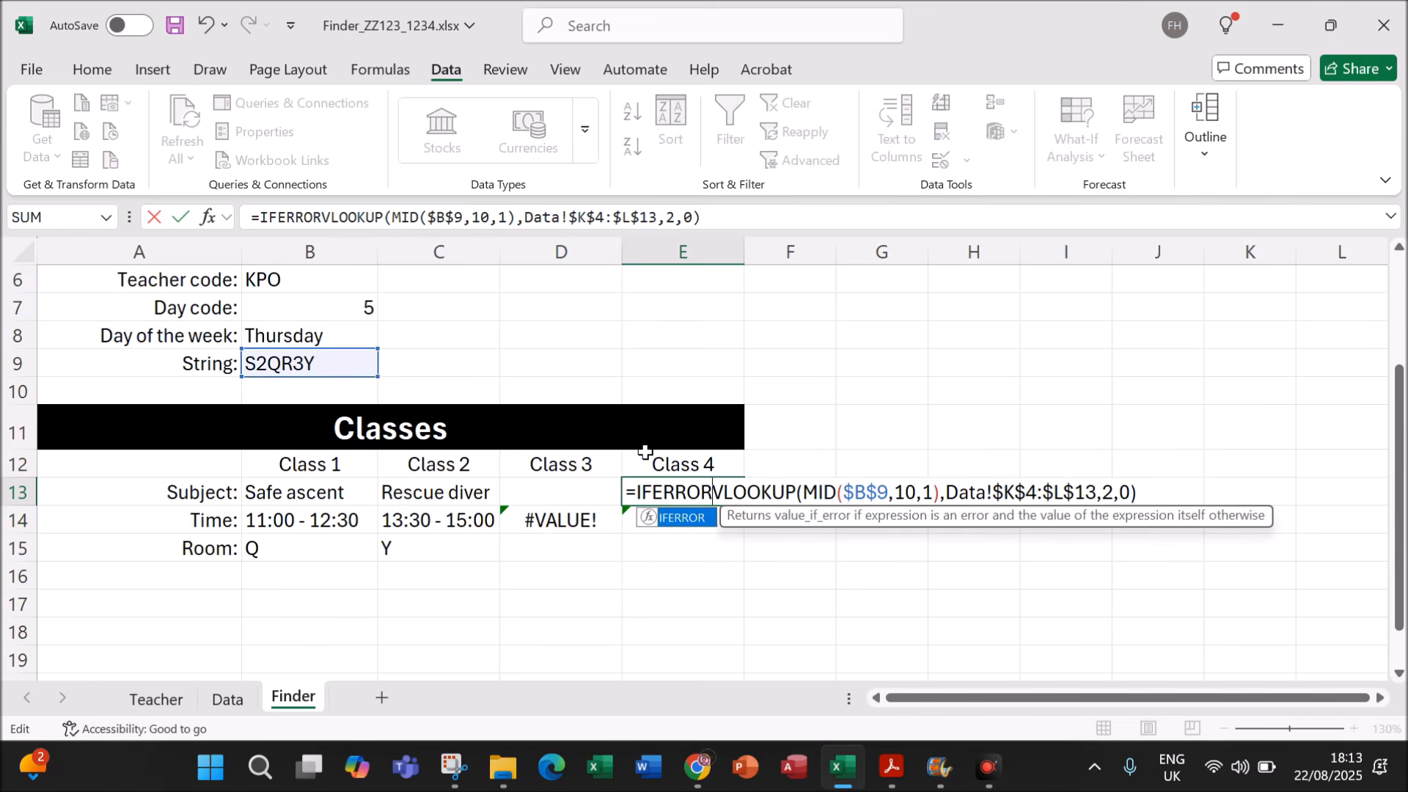
text(()
click(727, 220)
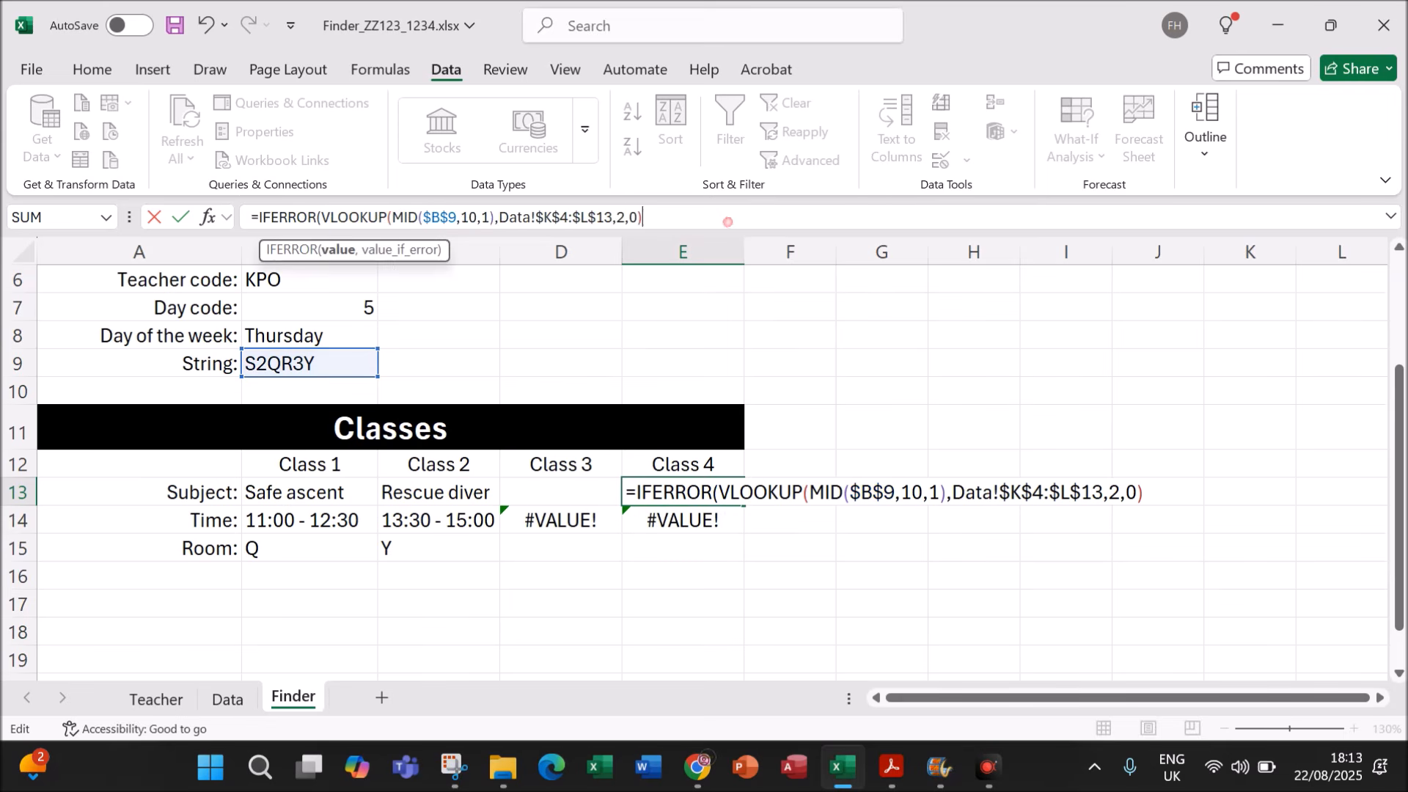
text(,)
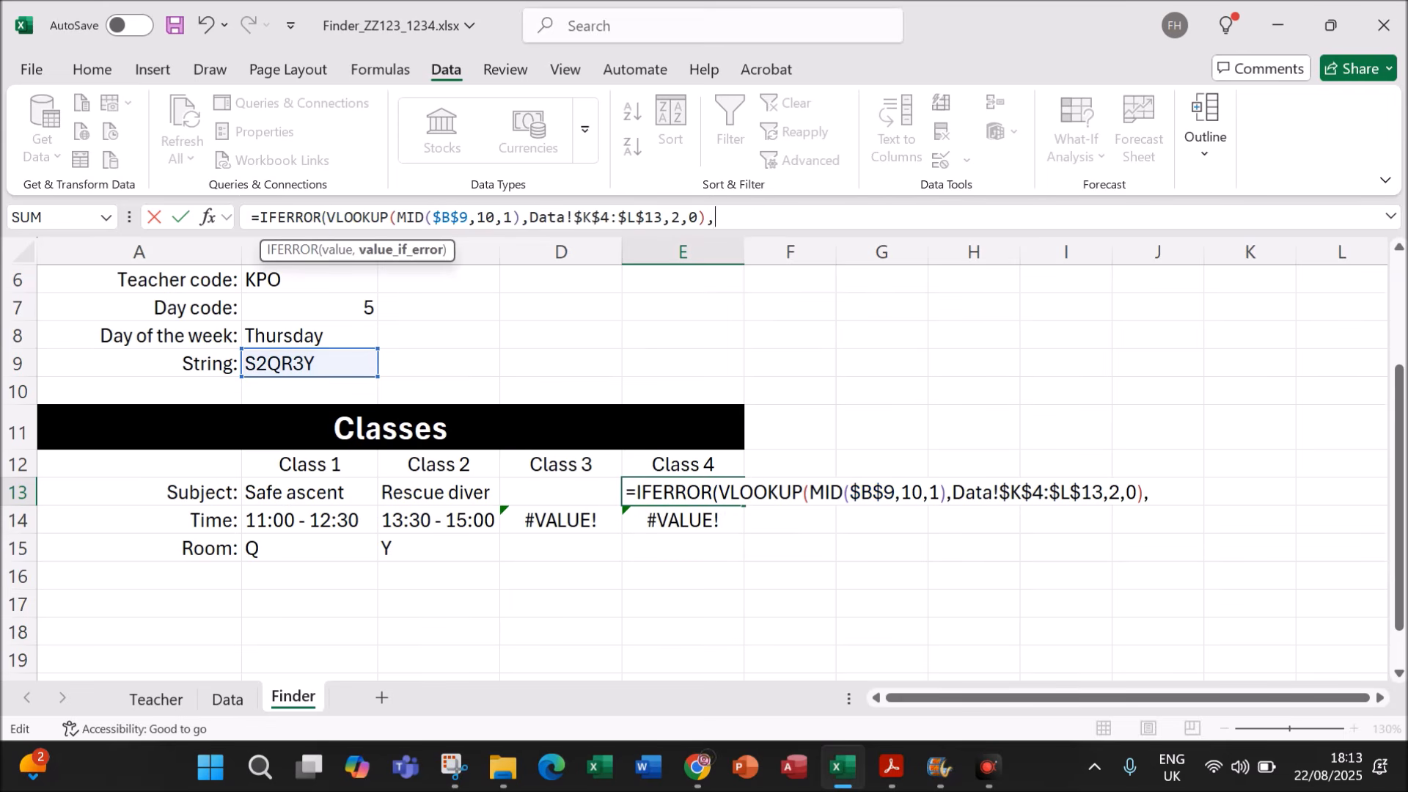
text(@@))
key(BackSpace)
key(BackSpace)
key(BackSpace)
text(""))
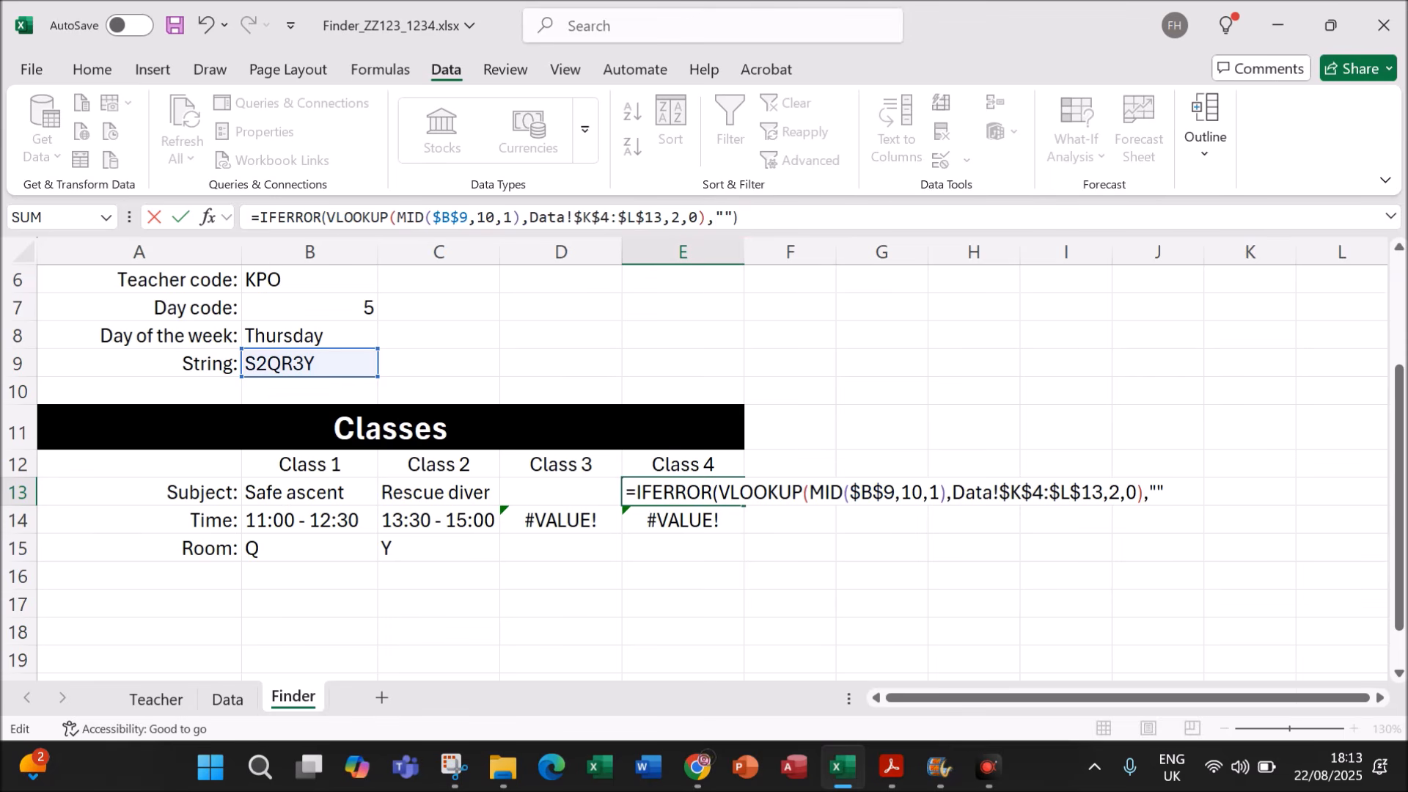
key(Return)
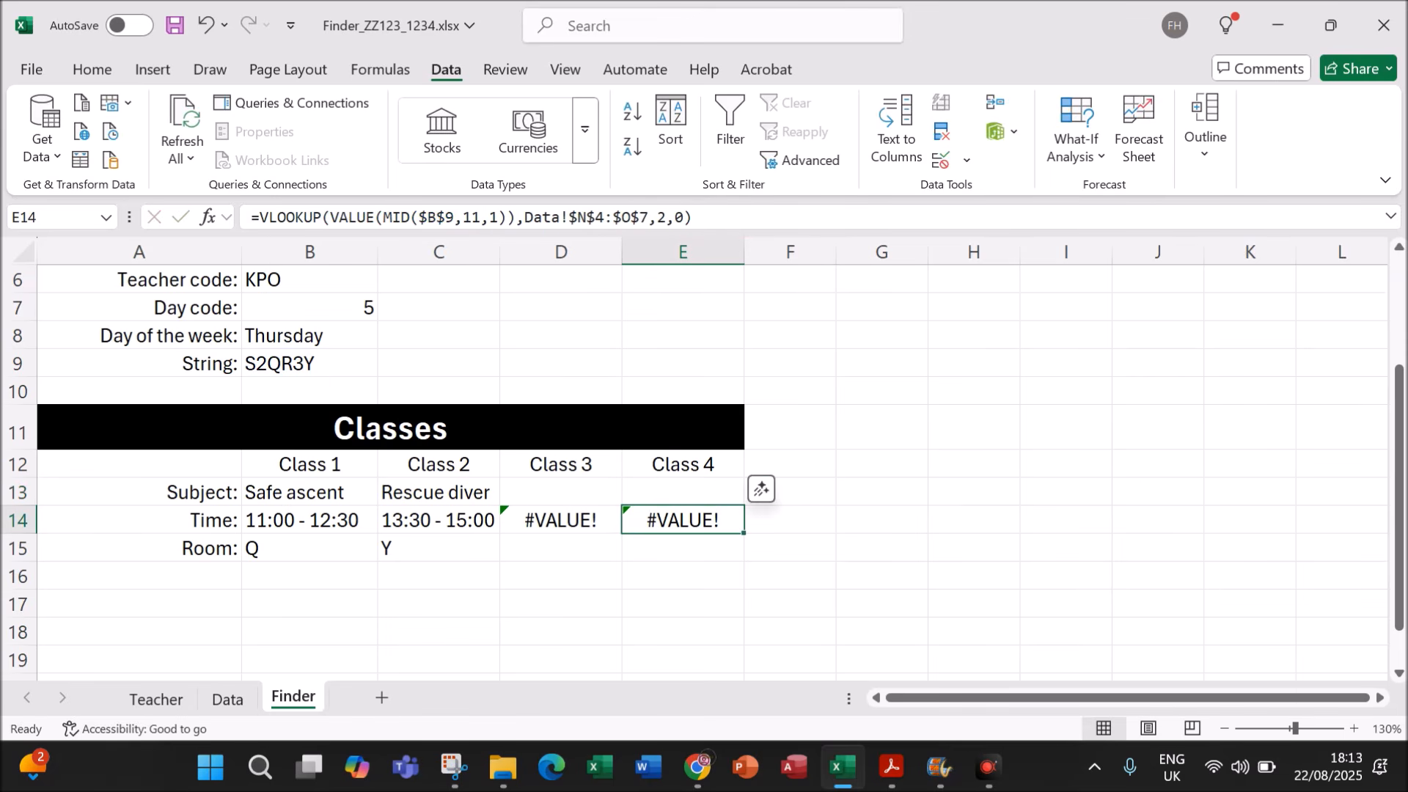
drag(579, 493, 693, 492)
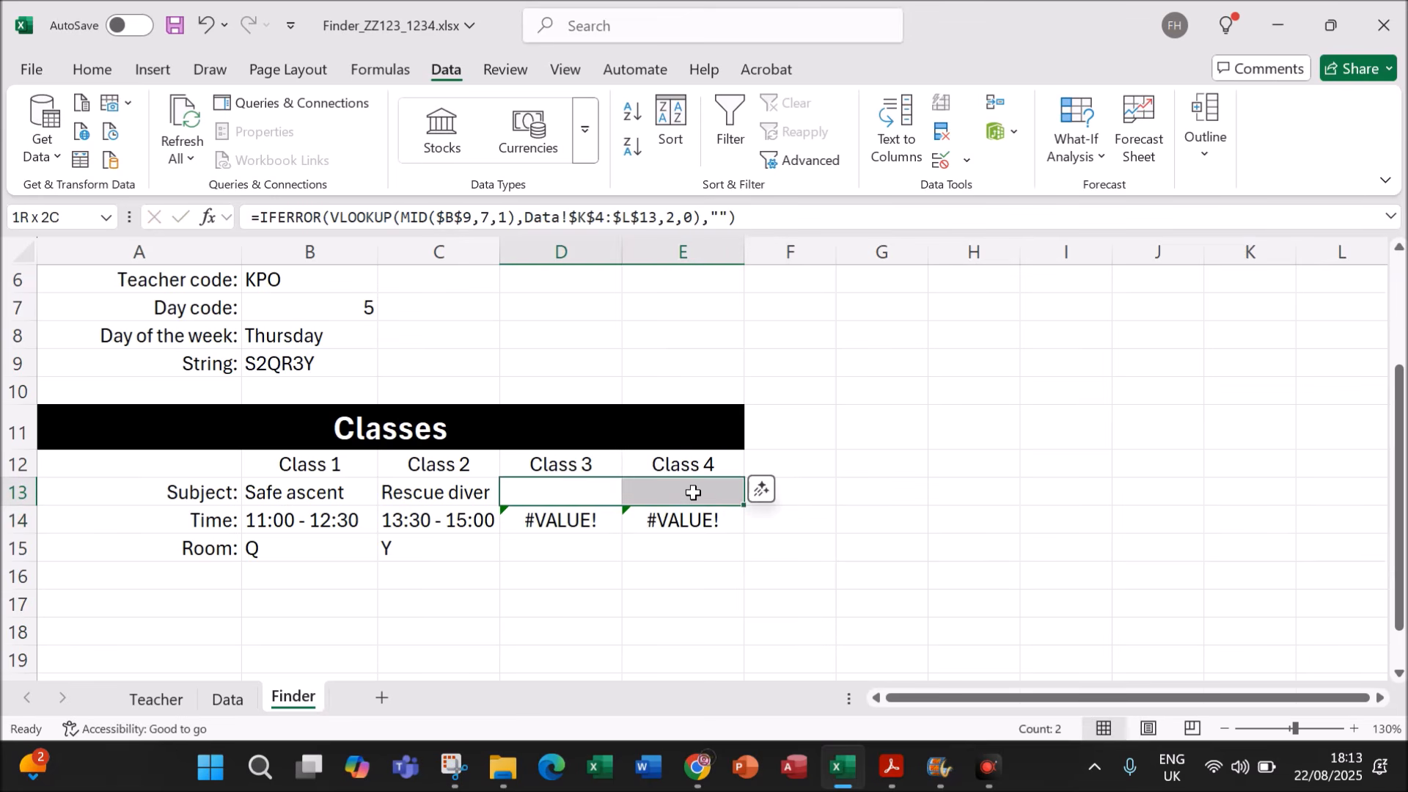
Step: Wrap the Class 1 time VLOOKUP formula in B14 in IFERROR, returning "" on an error, and review the added error argument
click(341, 520)
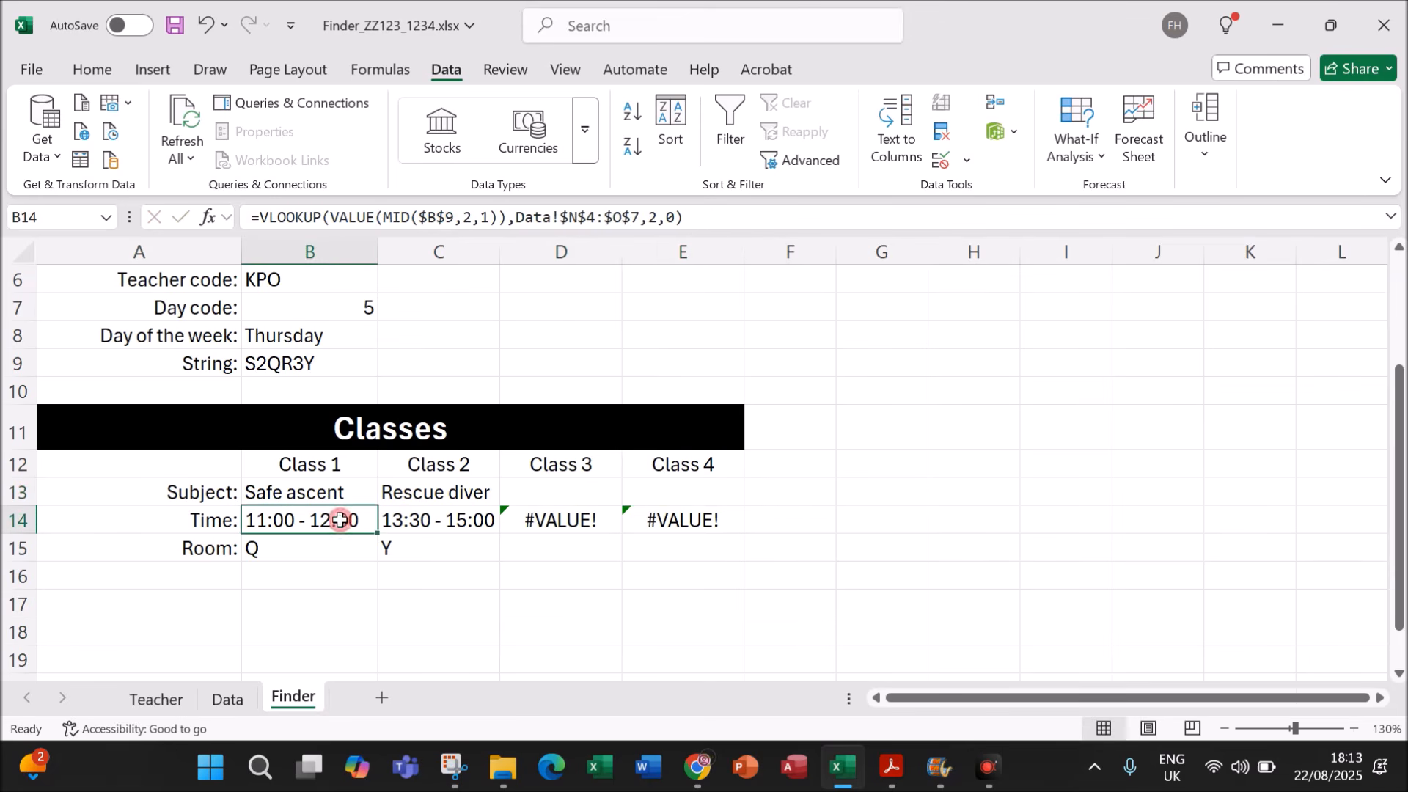
drag(332, 519, 679, 543)
click(867, 500)
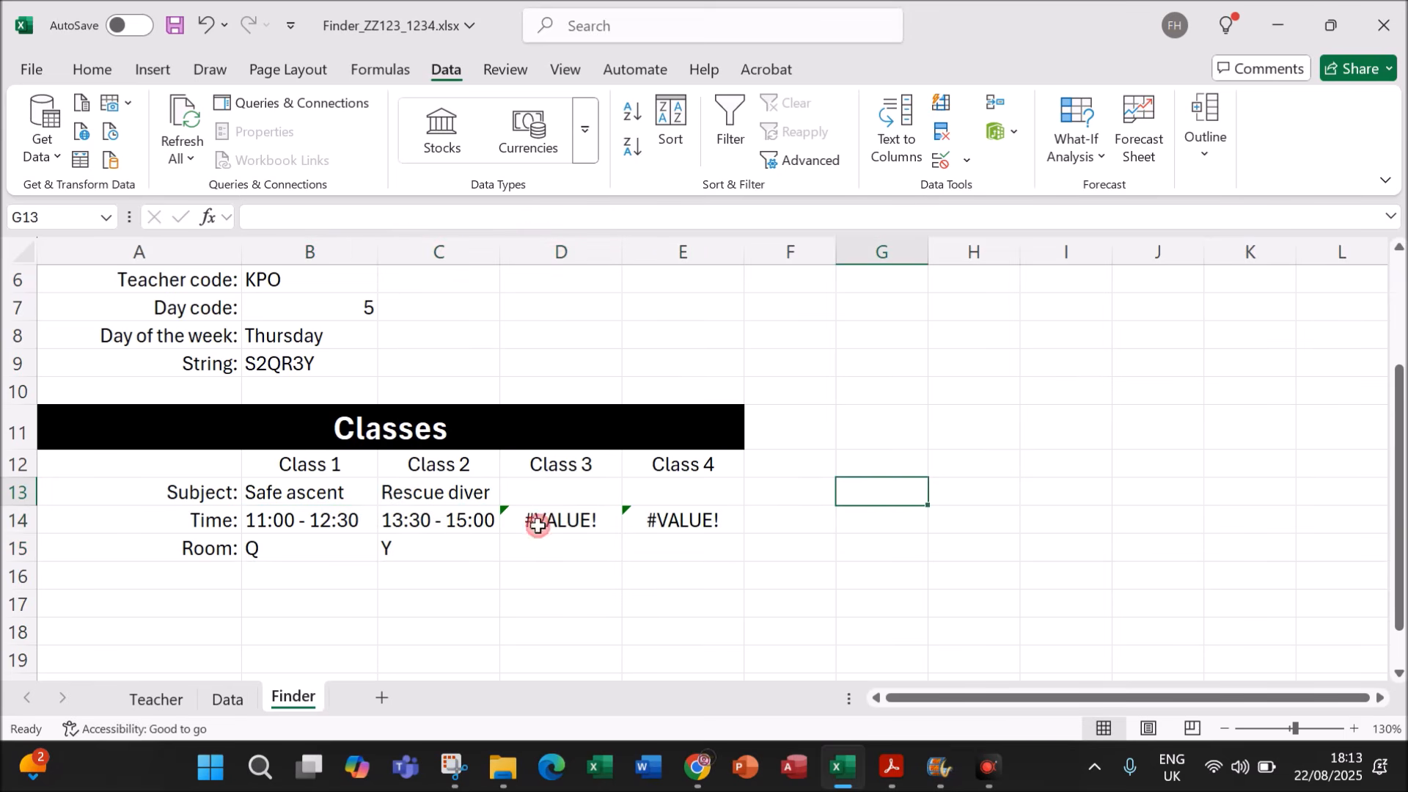
click(330, 521)
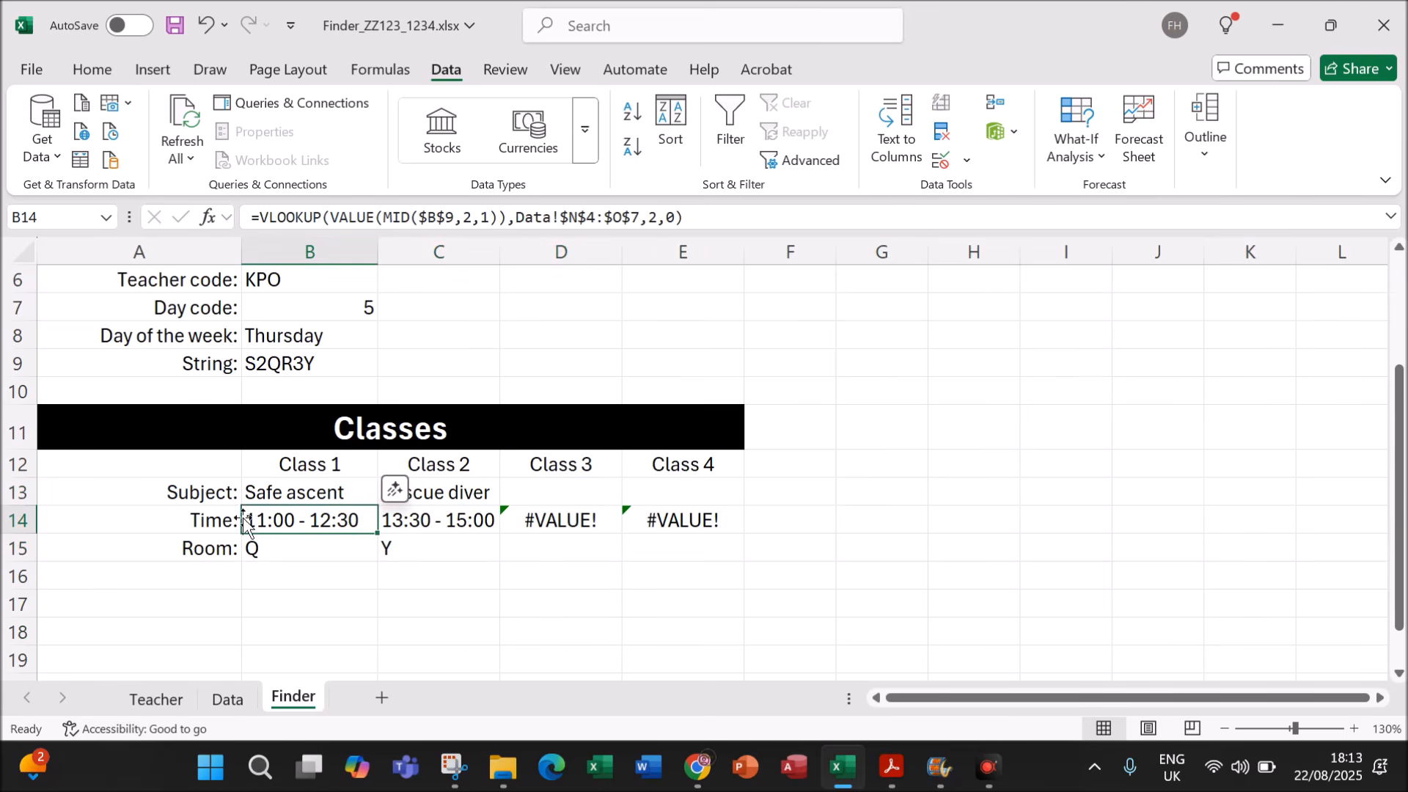
double_click(282, 520)
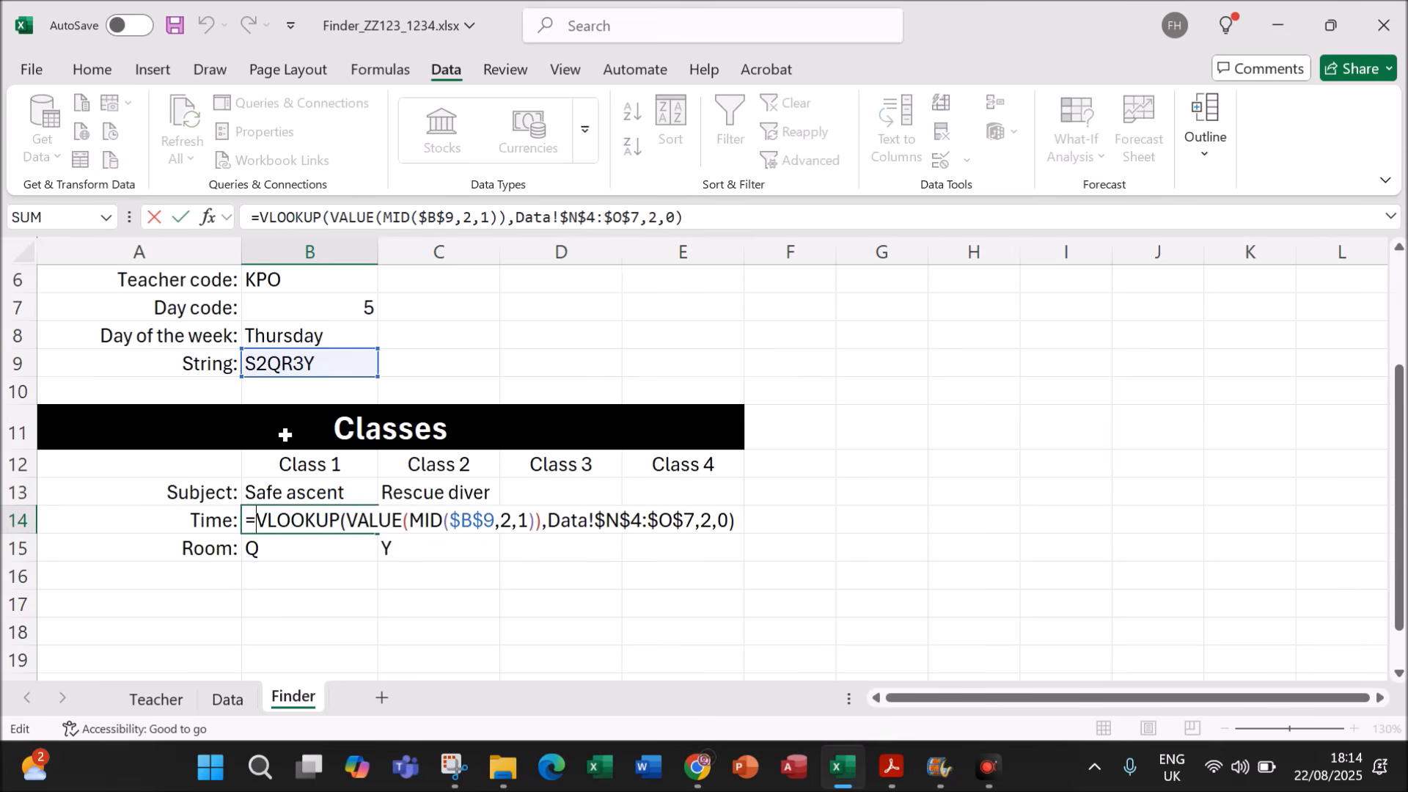
text(IFERROR()
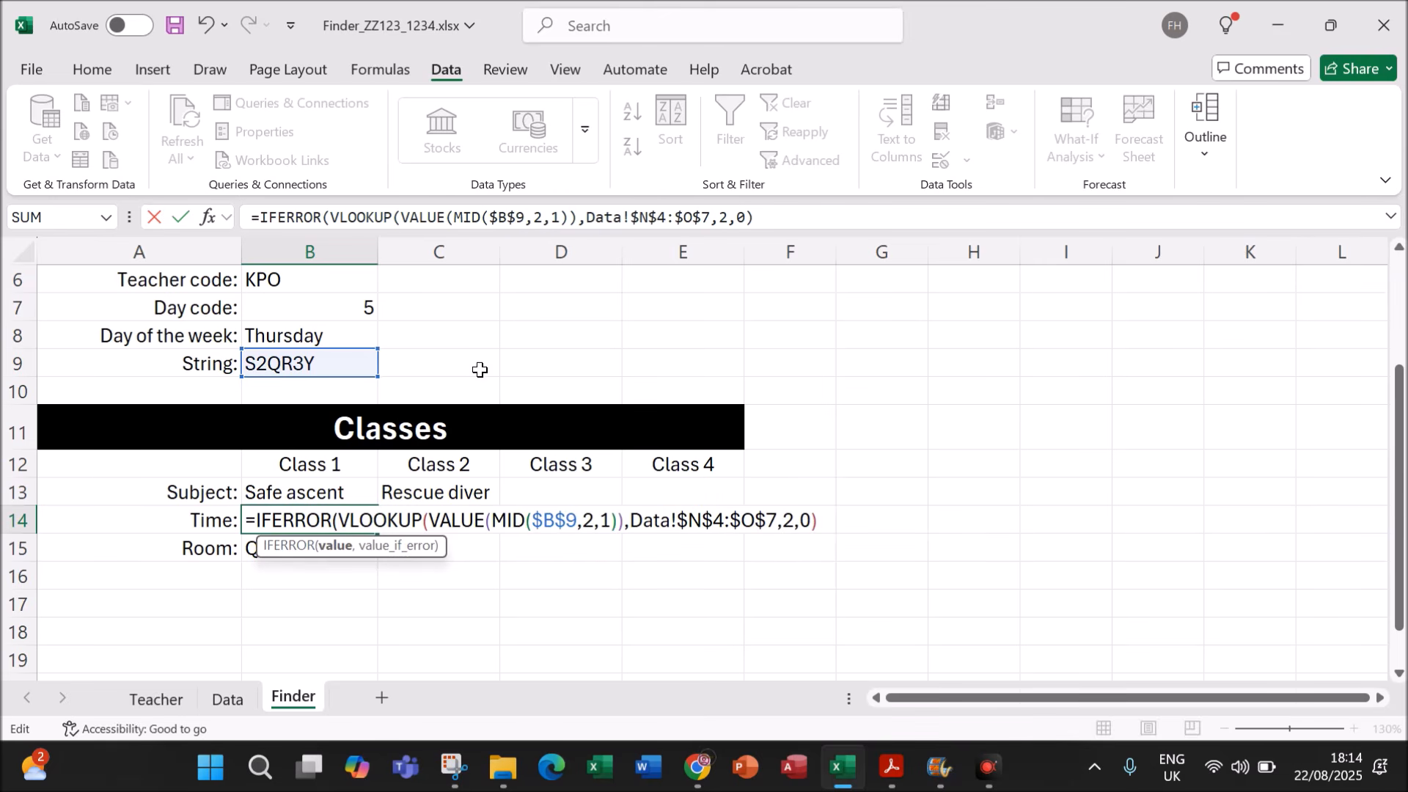
click(771, 214)
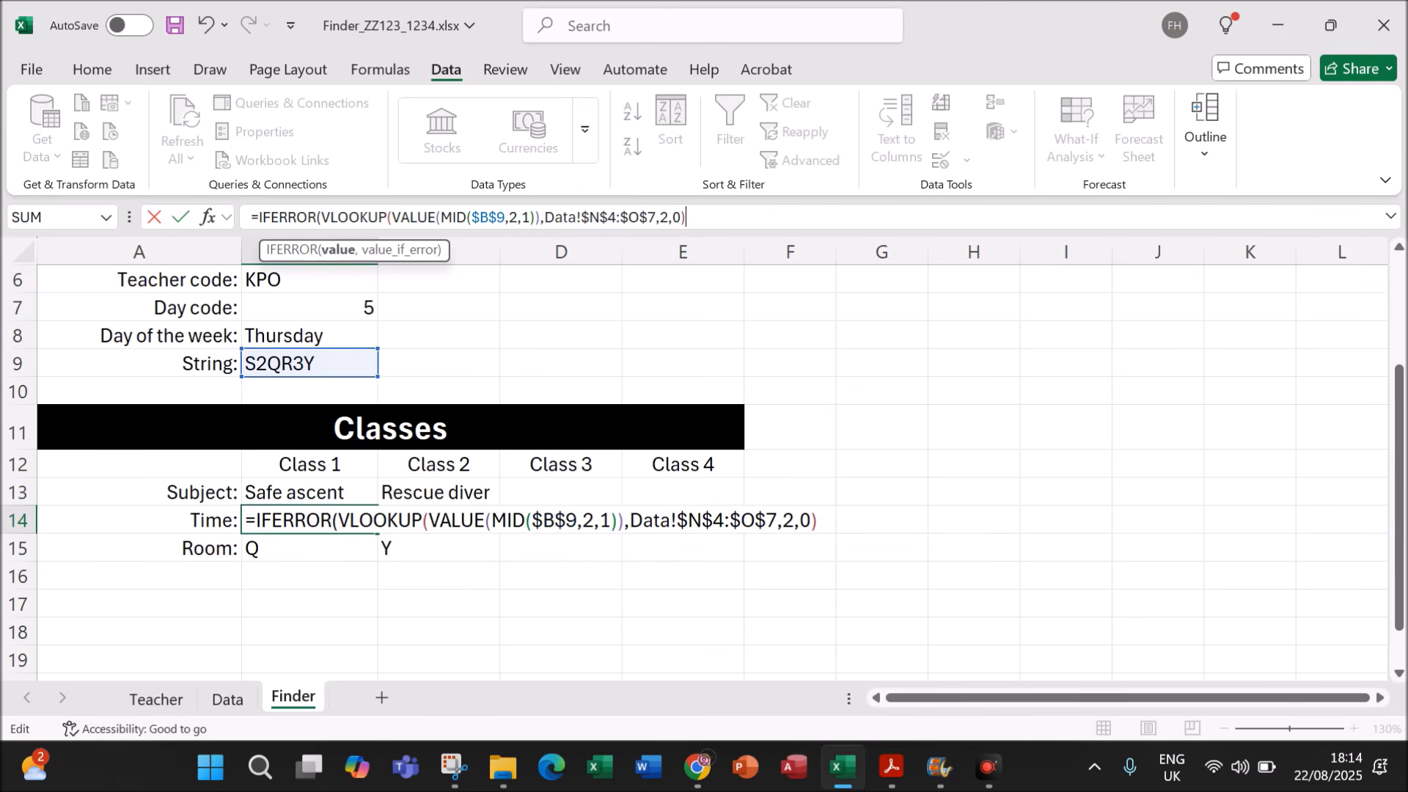
text(,"")
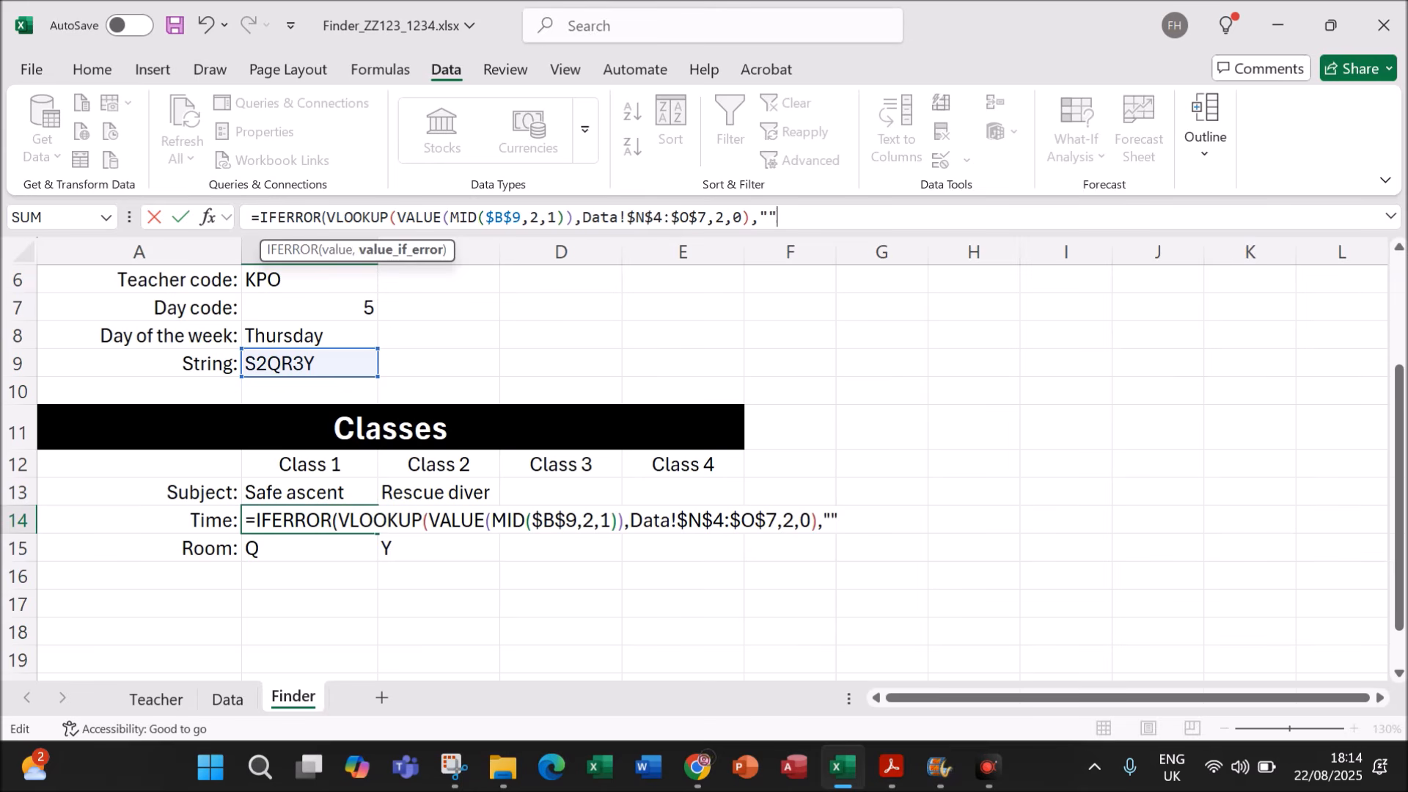
text())
key(Return)
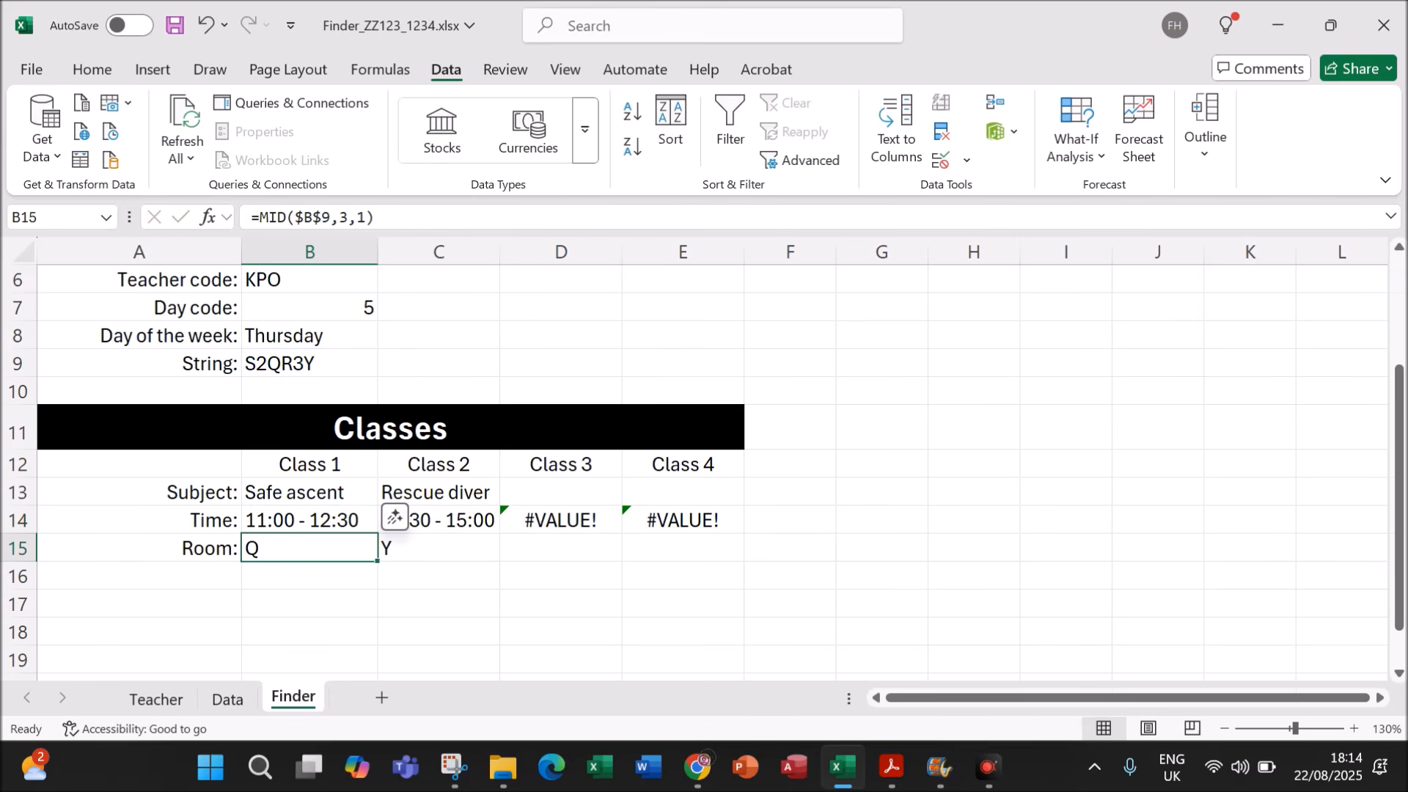
double_click(316, 513)
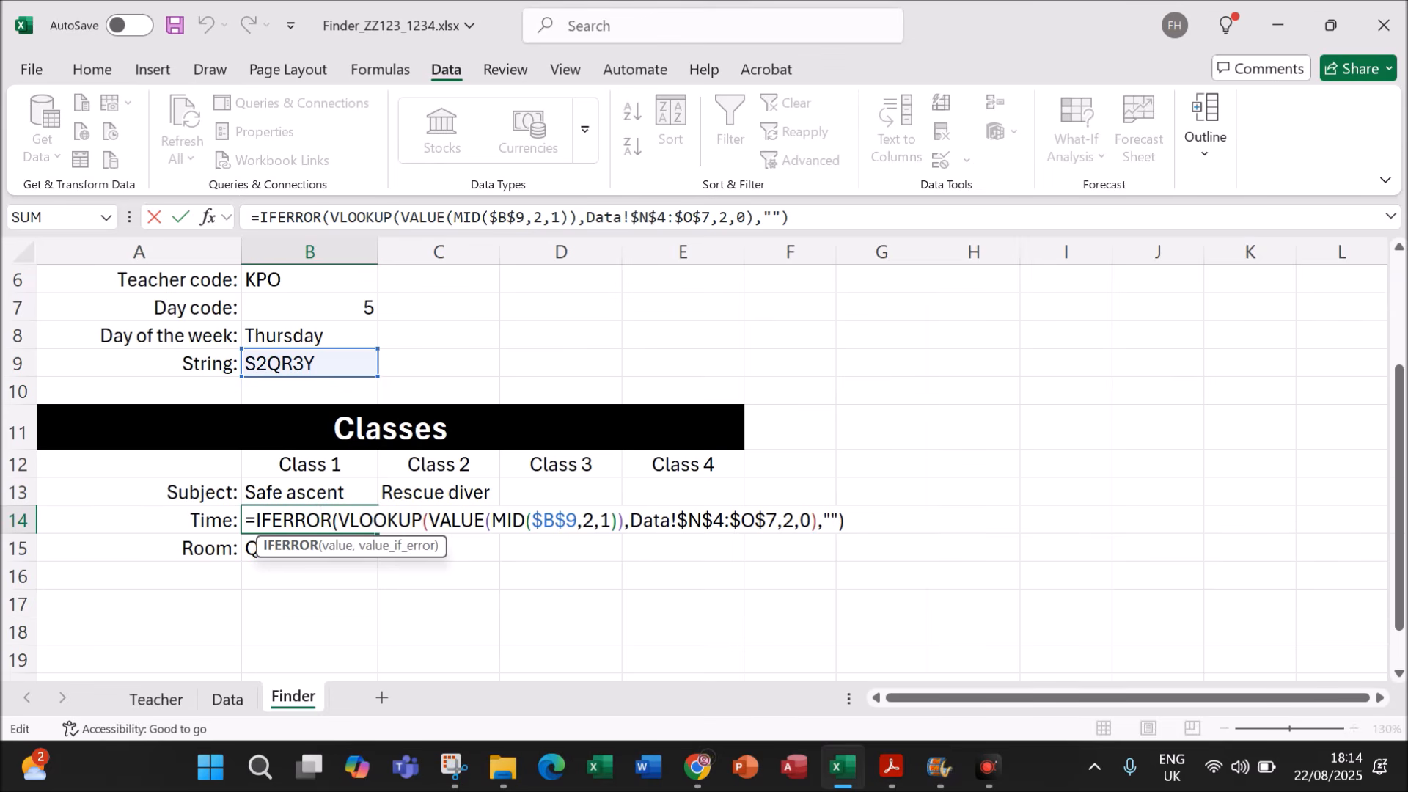
drag(817, 521, 861, 526)
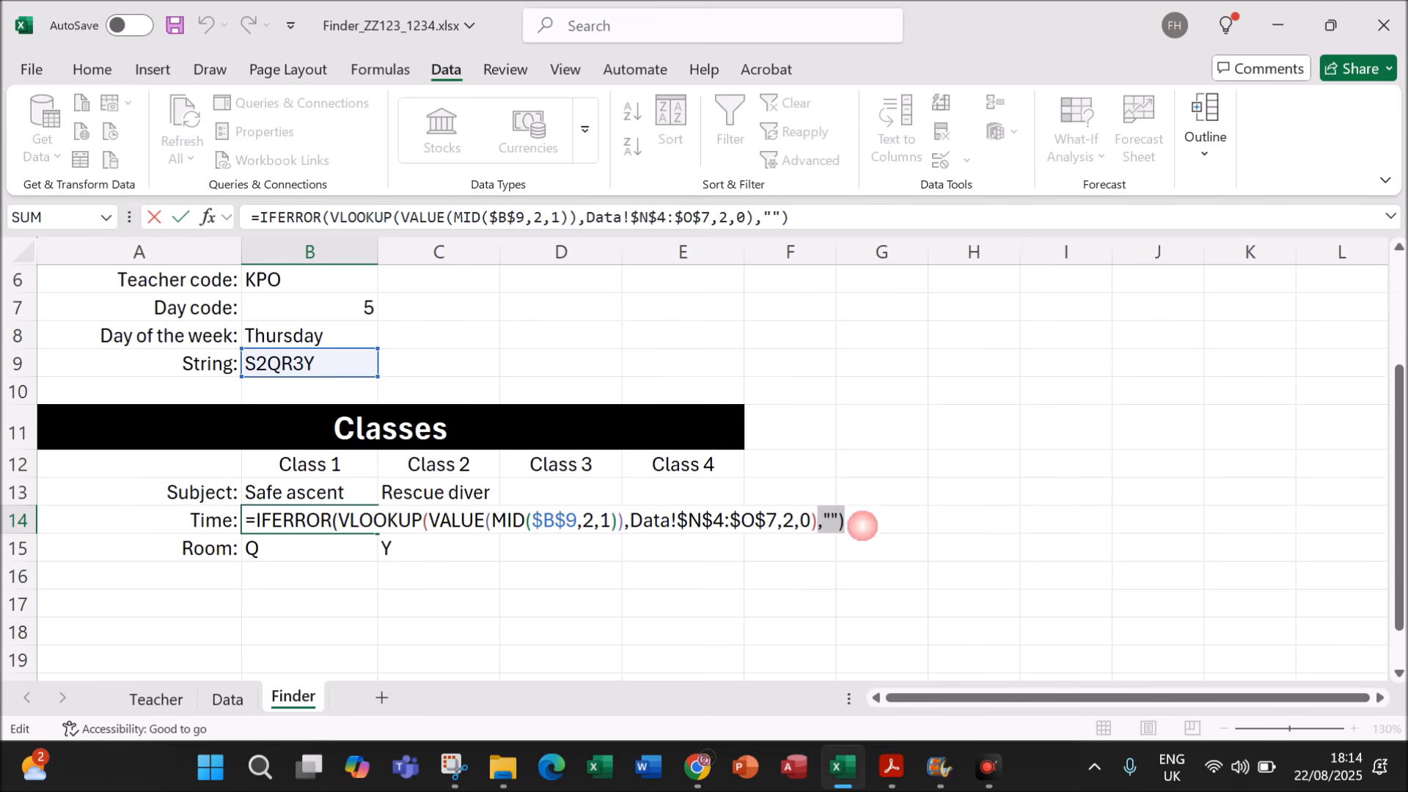
key(Return)
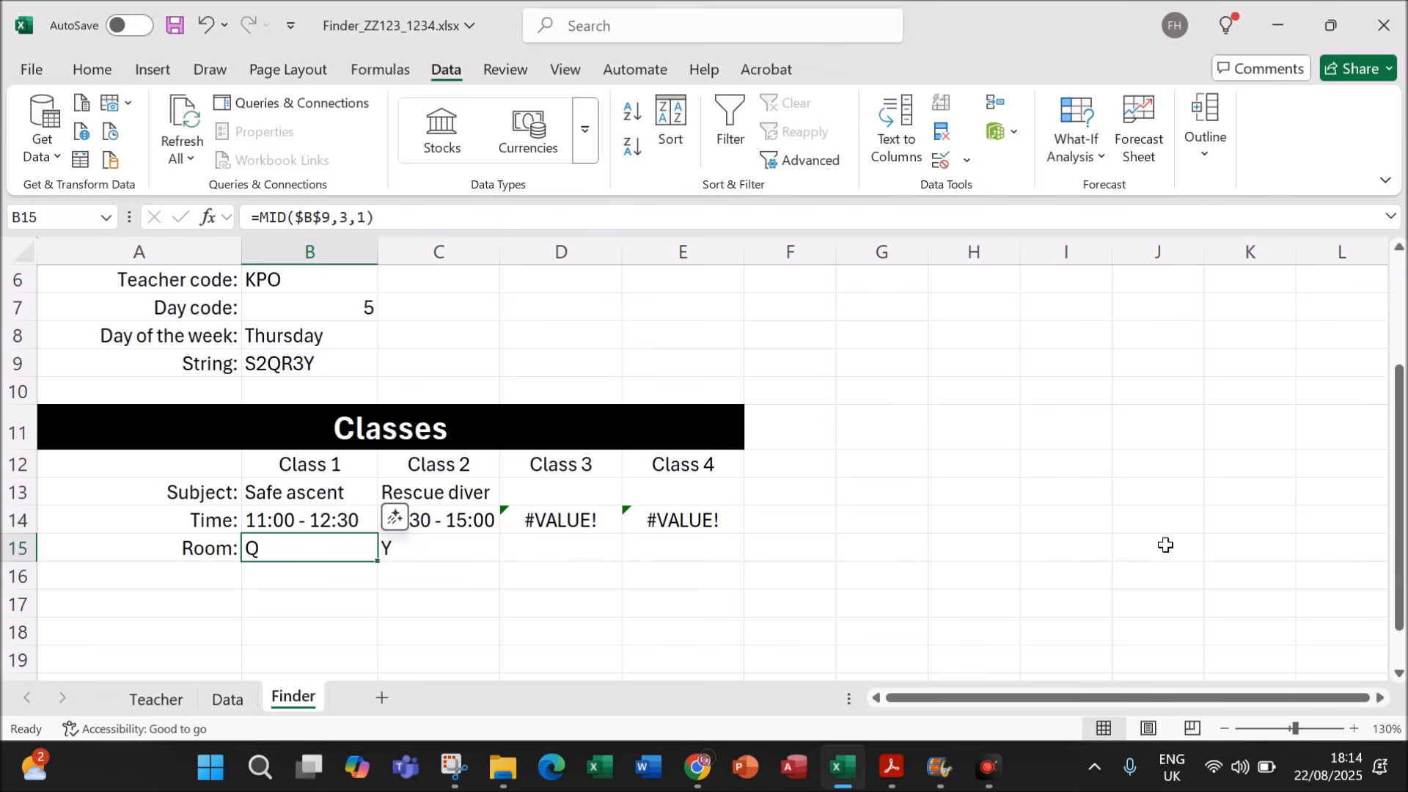
Step: Wrap the Class 2 time VLOOKUP formula in C14 in IFERROR, returning empty text ("") on an error
click(411, 517)
double_click(451, 520)
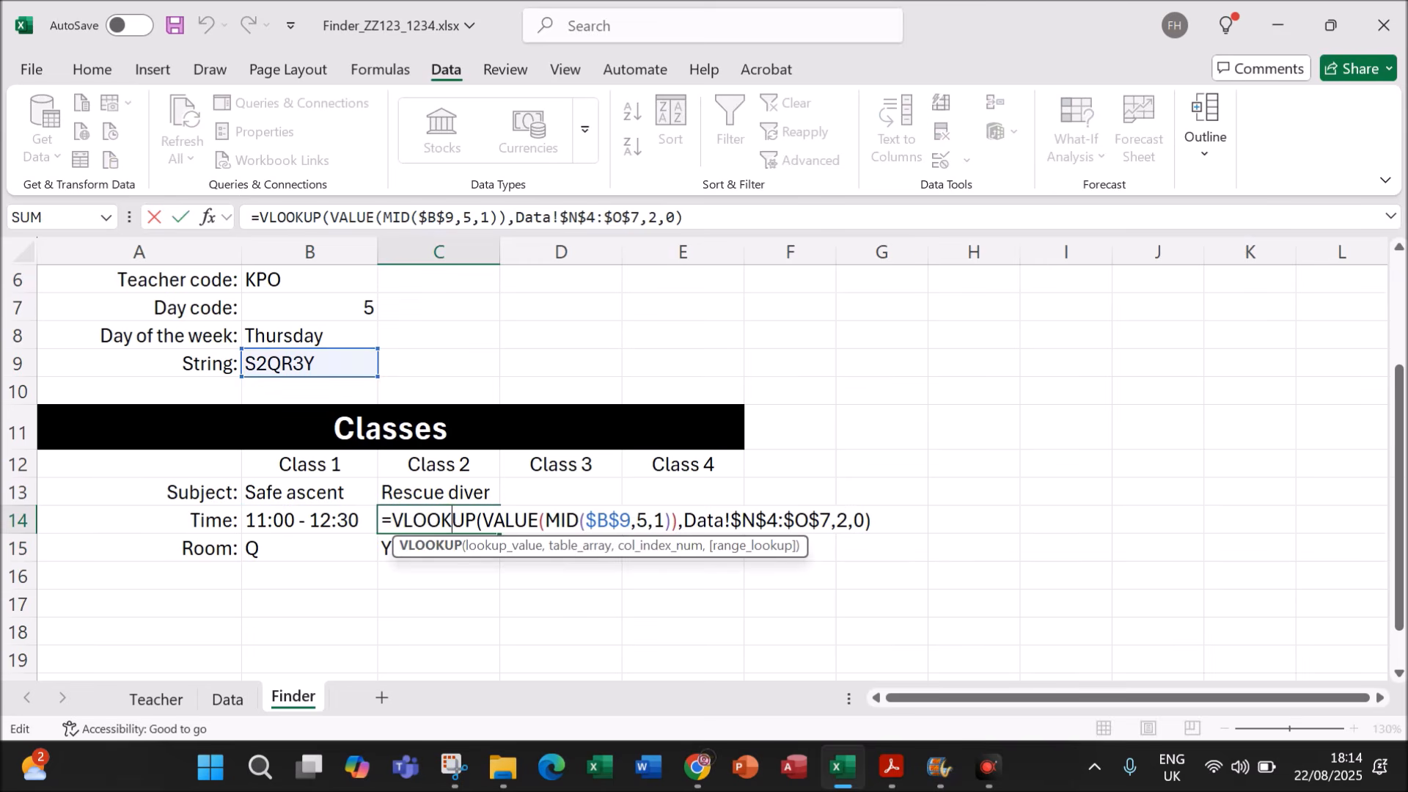
click(391, 520)
text(IFERROR)
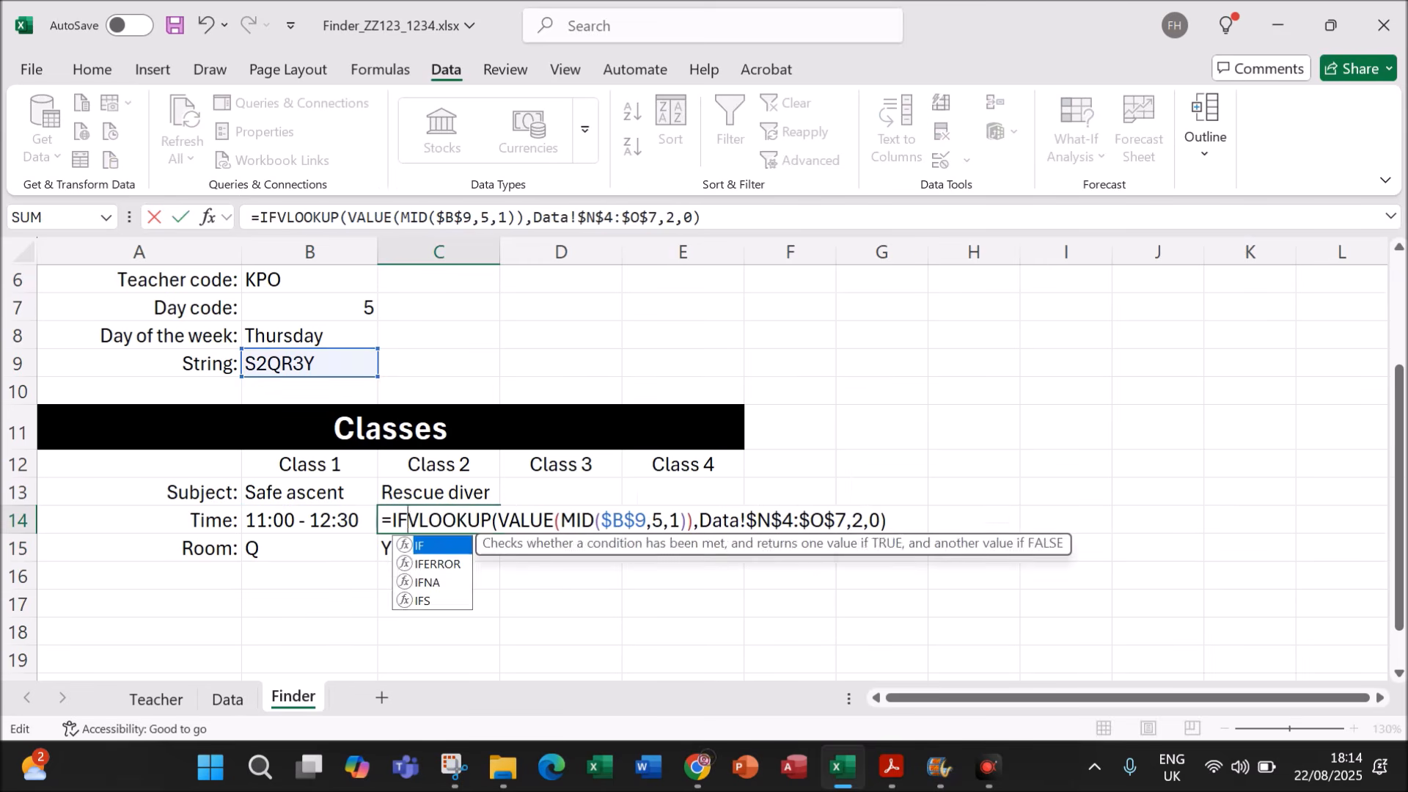
text(()
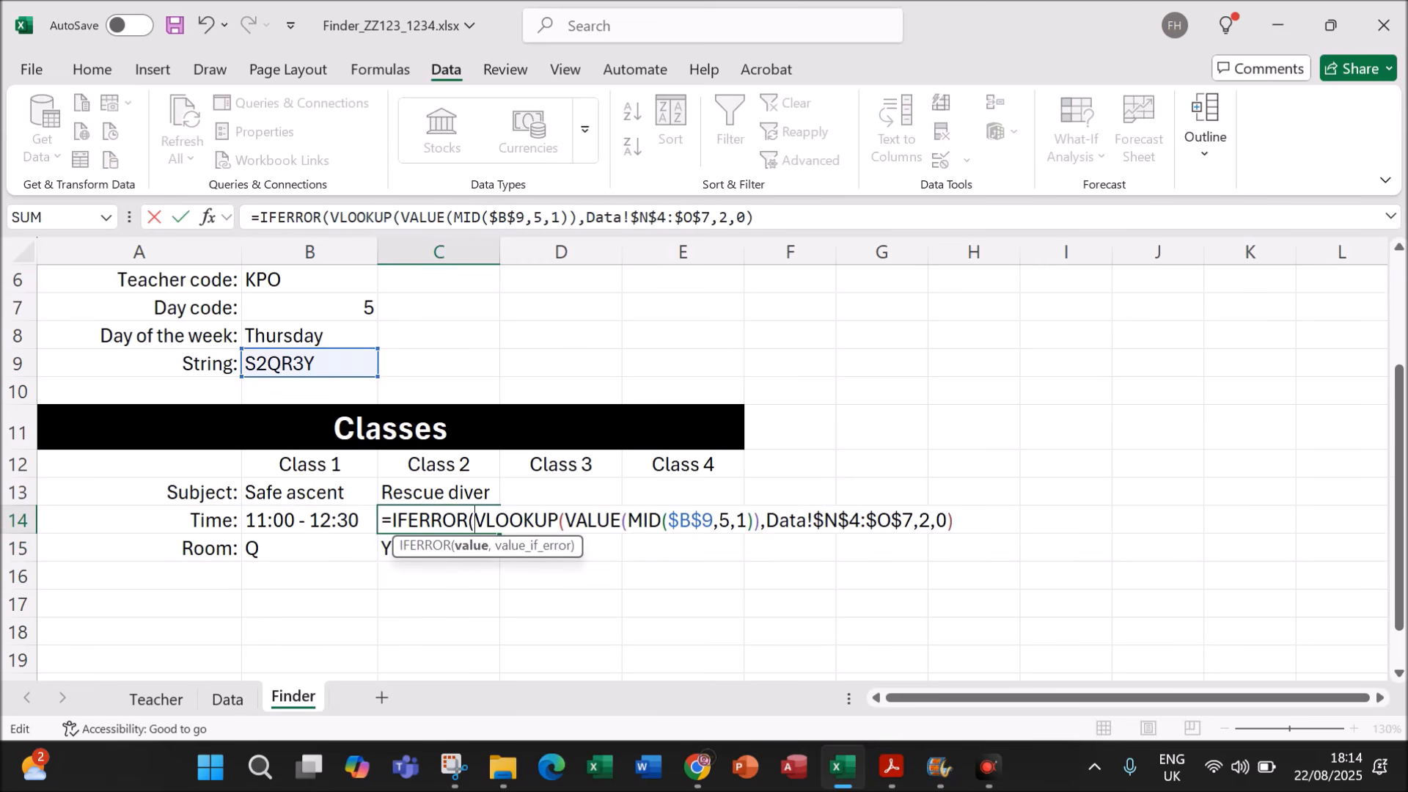
text(,""))
key(Return)
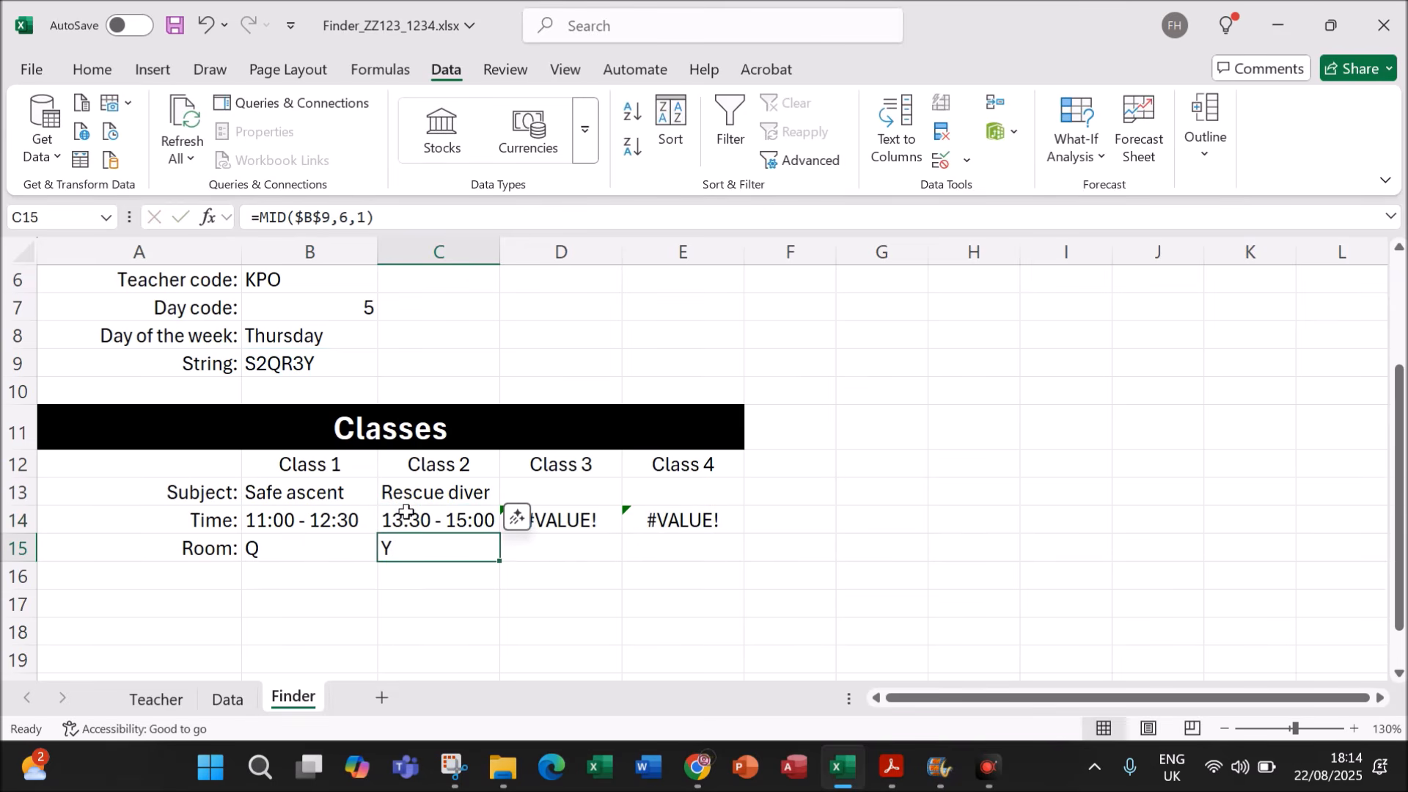
Step: Wrap the Class 3 time VLOOKUP formula in D14 in IFERROR, with "" as the value if error
click(563, 506)
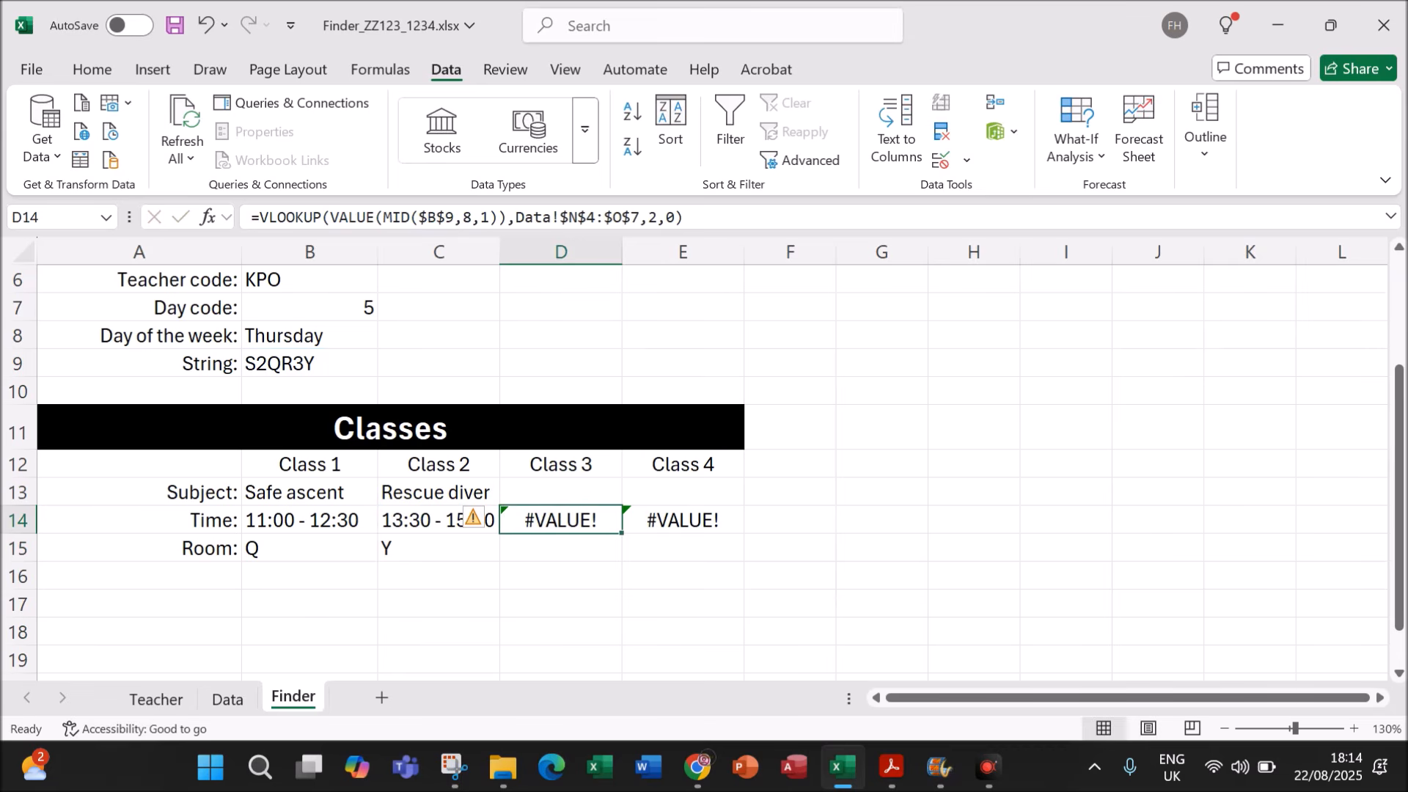
click(253, 217)
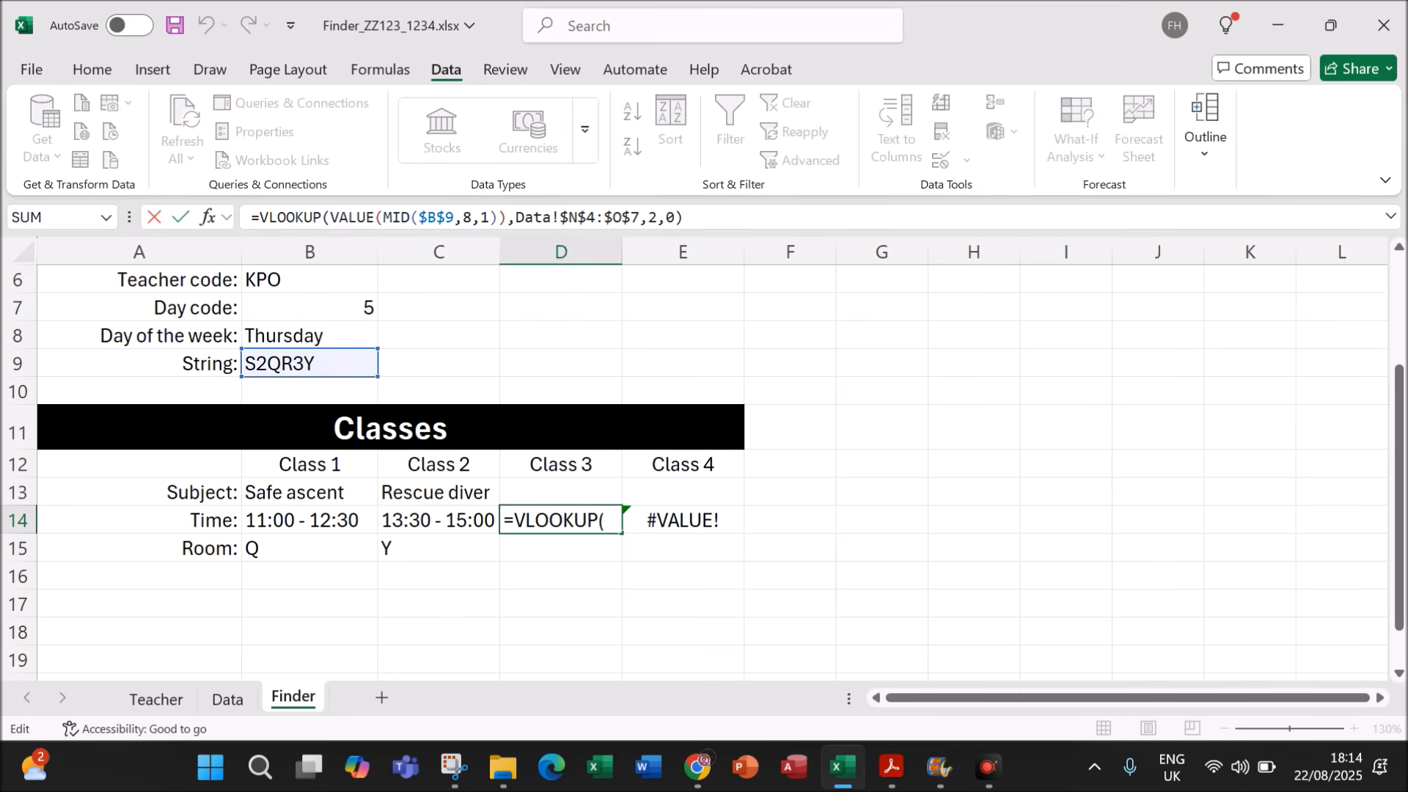
text(IFERRO)
text(R()
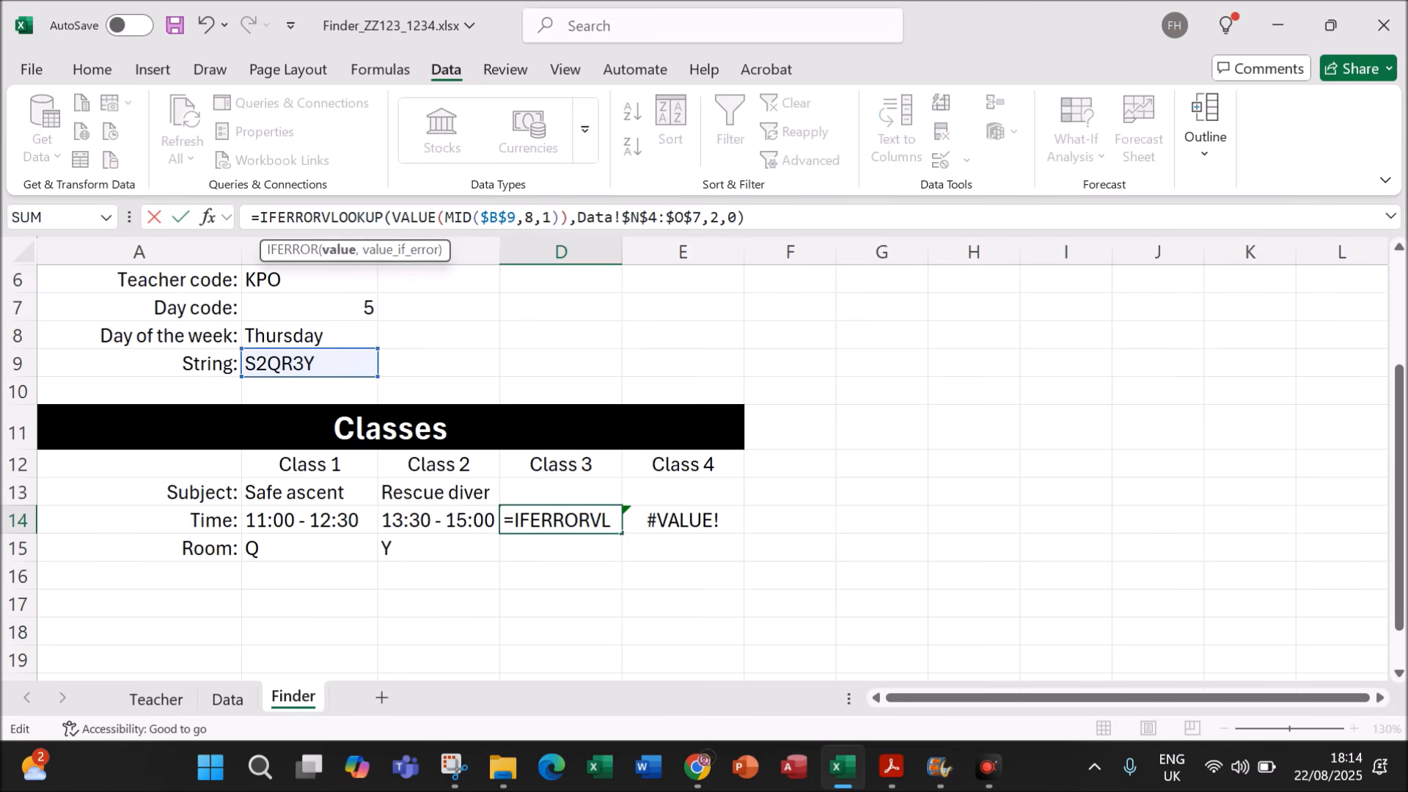
click(763, 220)
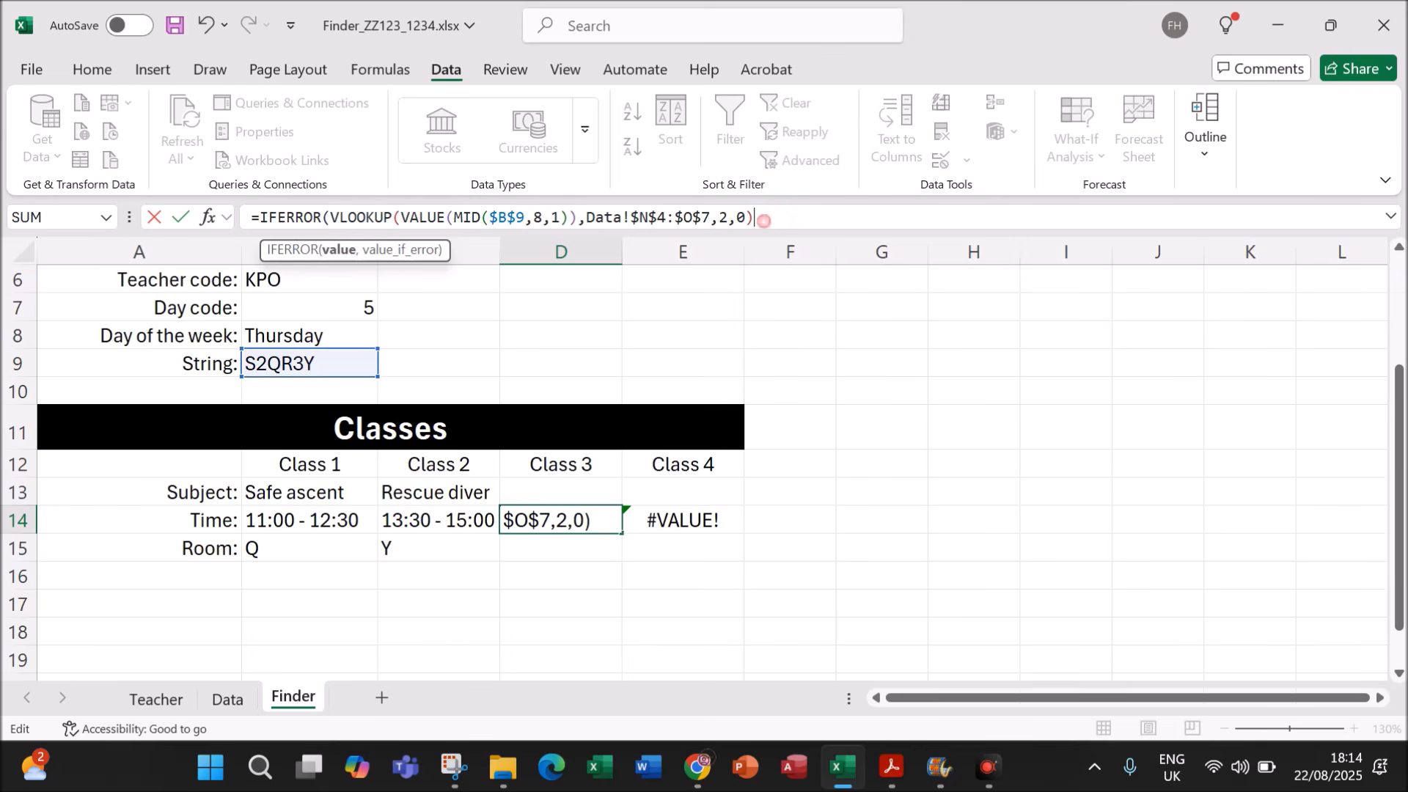
text(,""))
key(Return)
Step: Wrap the Class 4 time VLOOKUP formula in E14 in IFERROR so that an error returns empty text ("")
click(715, 513)
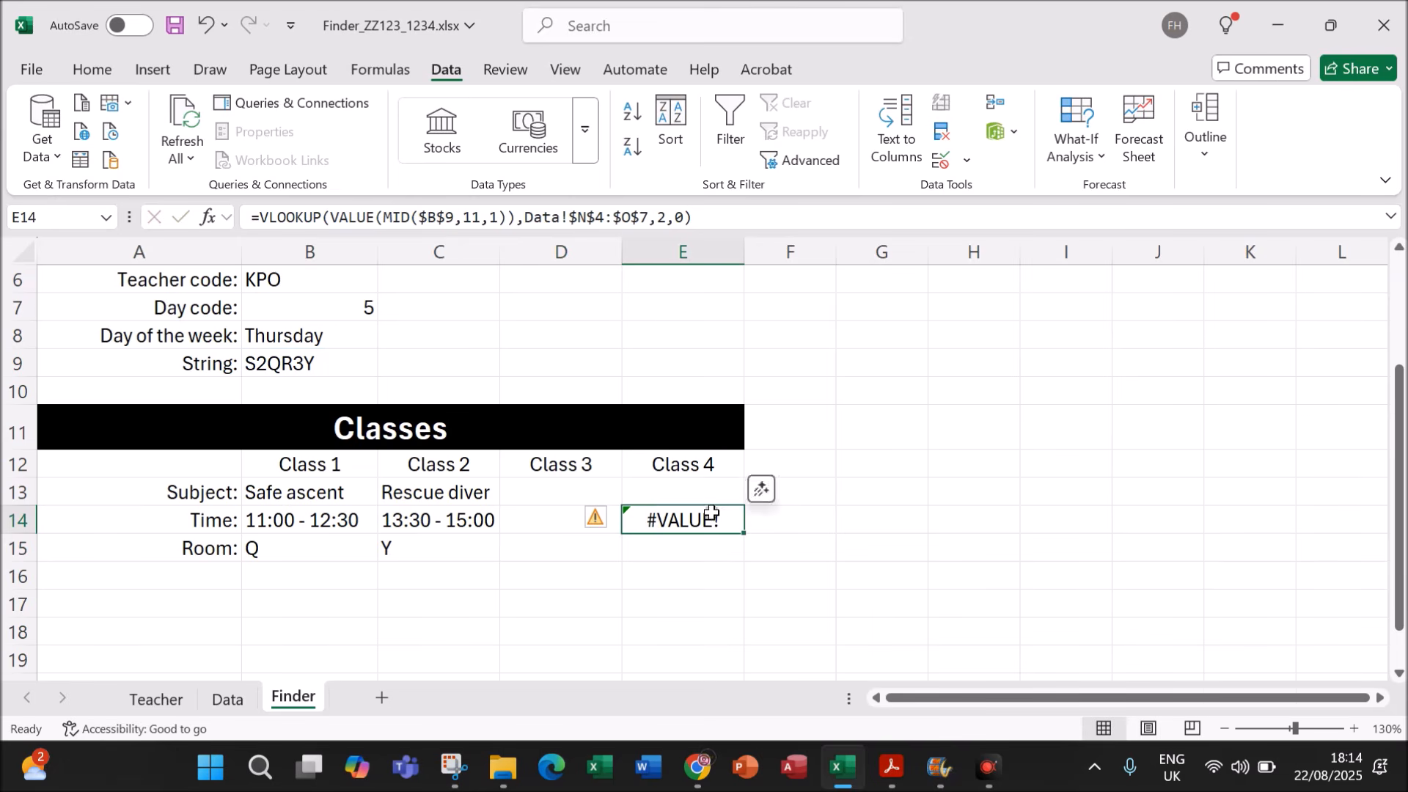
click(259, 217)
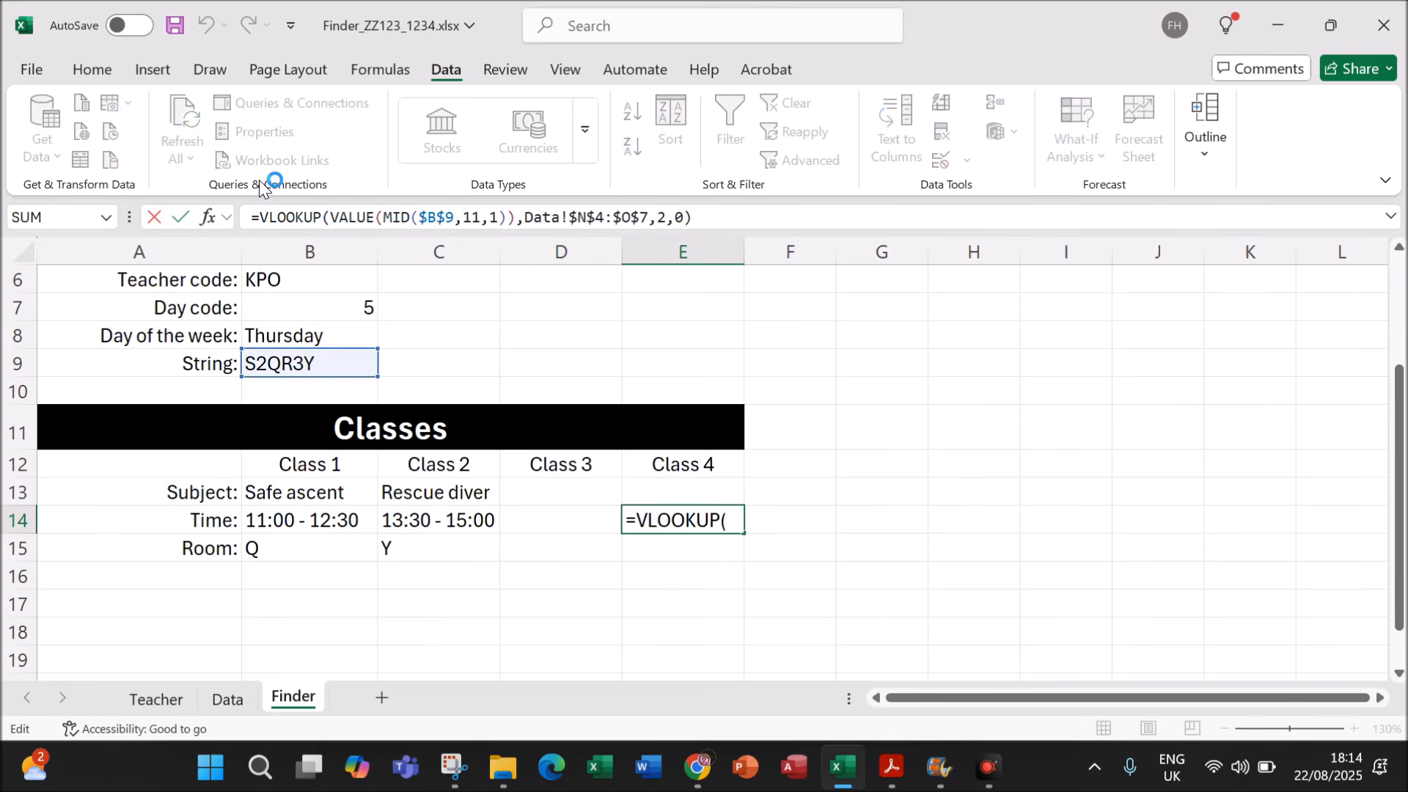
text(IFERROR()
key(End)
text(,)
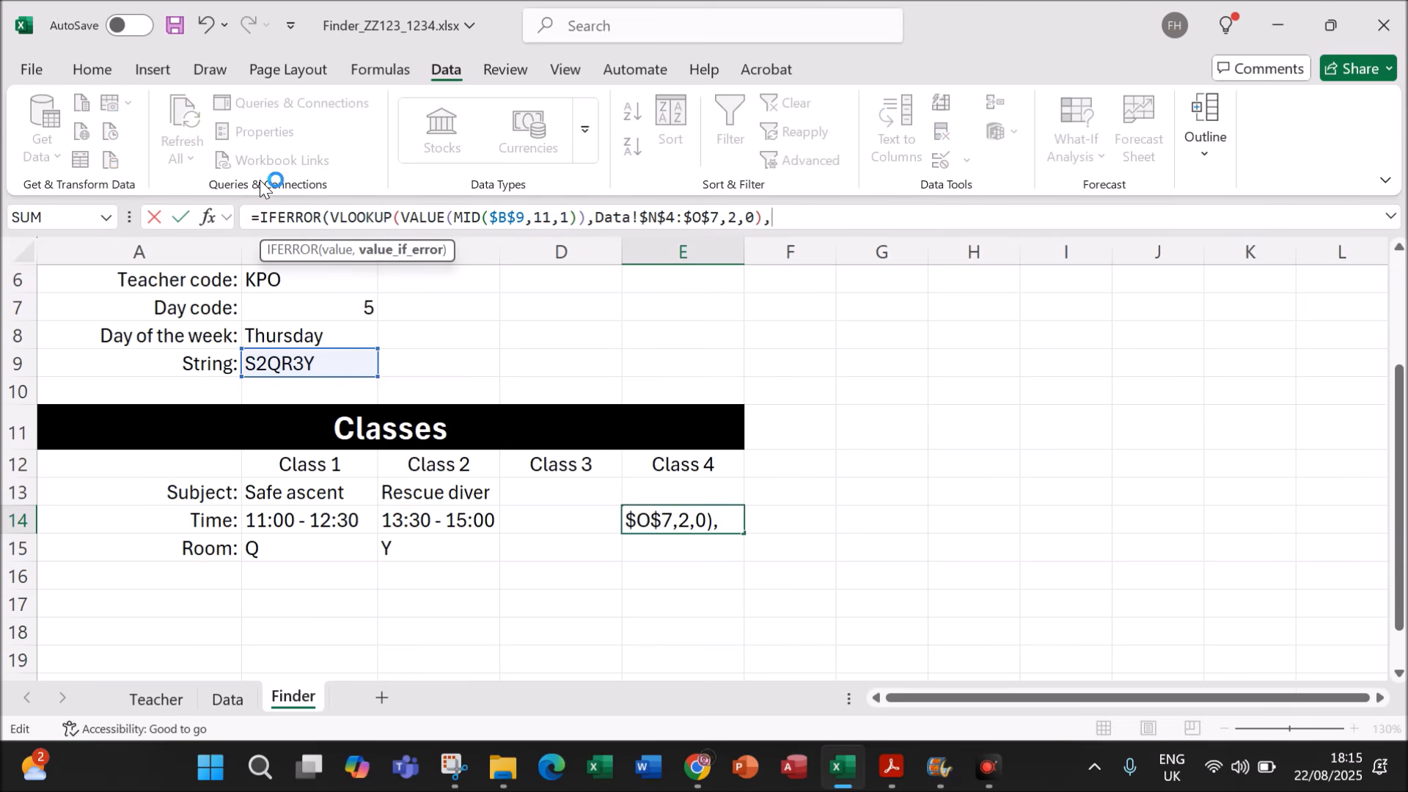
key(BackSpace)
text(,""))
key(Return)
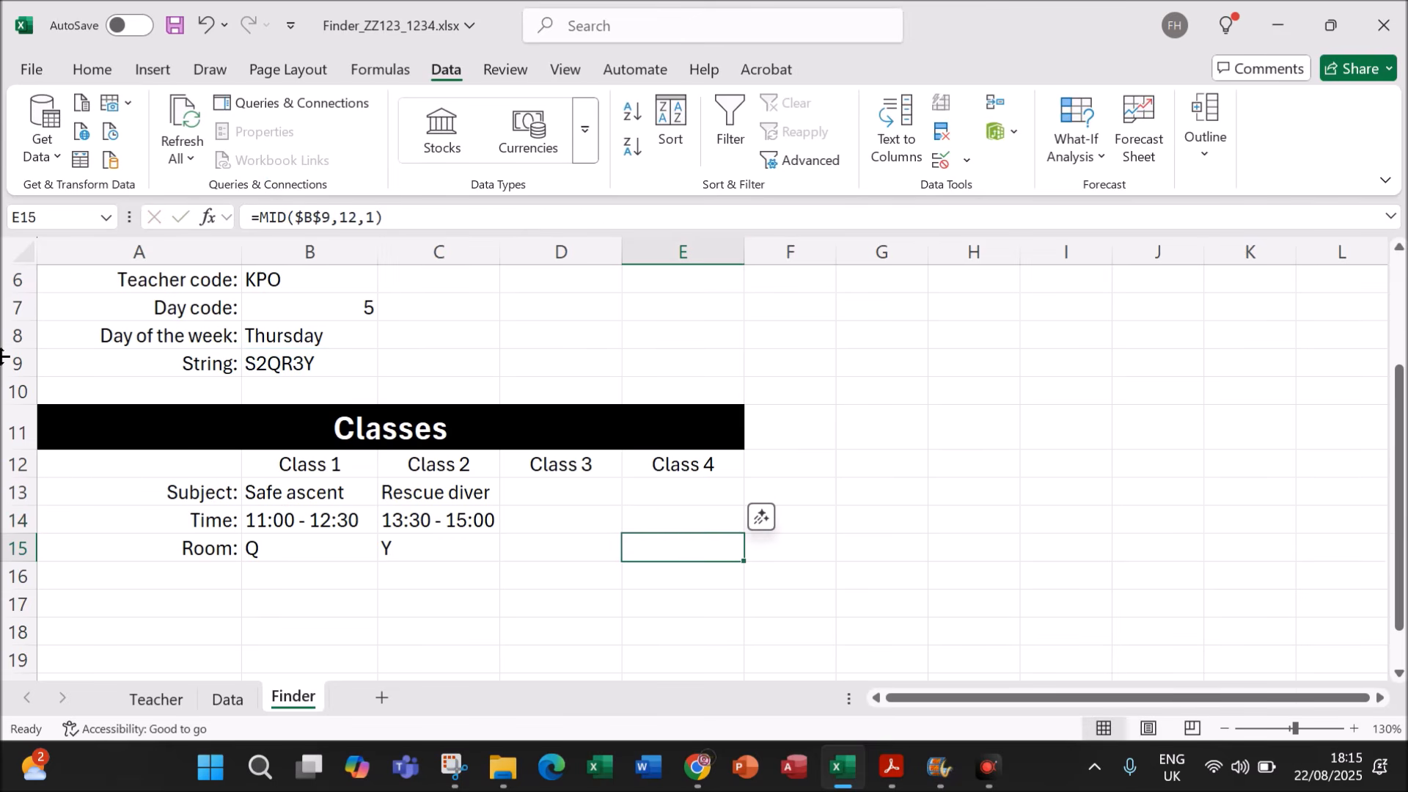
Step: Check the room MID formulas in B15:E15 against the string in B9 to see whether they need error handling
drag(270, 548, 627, 554)
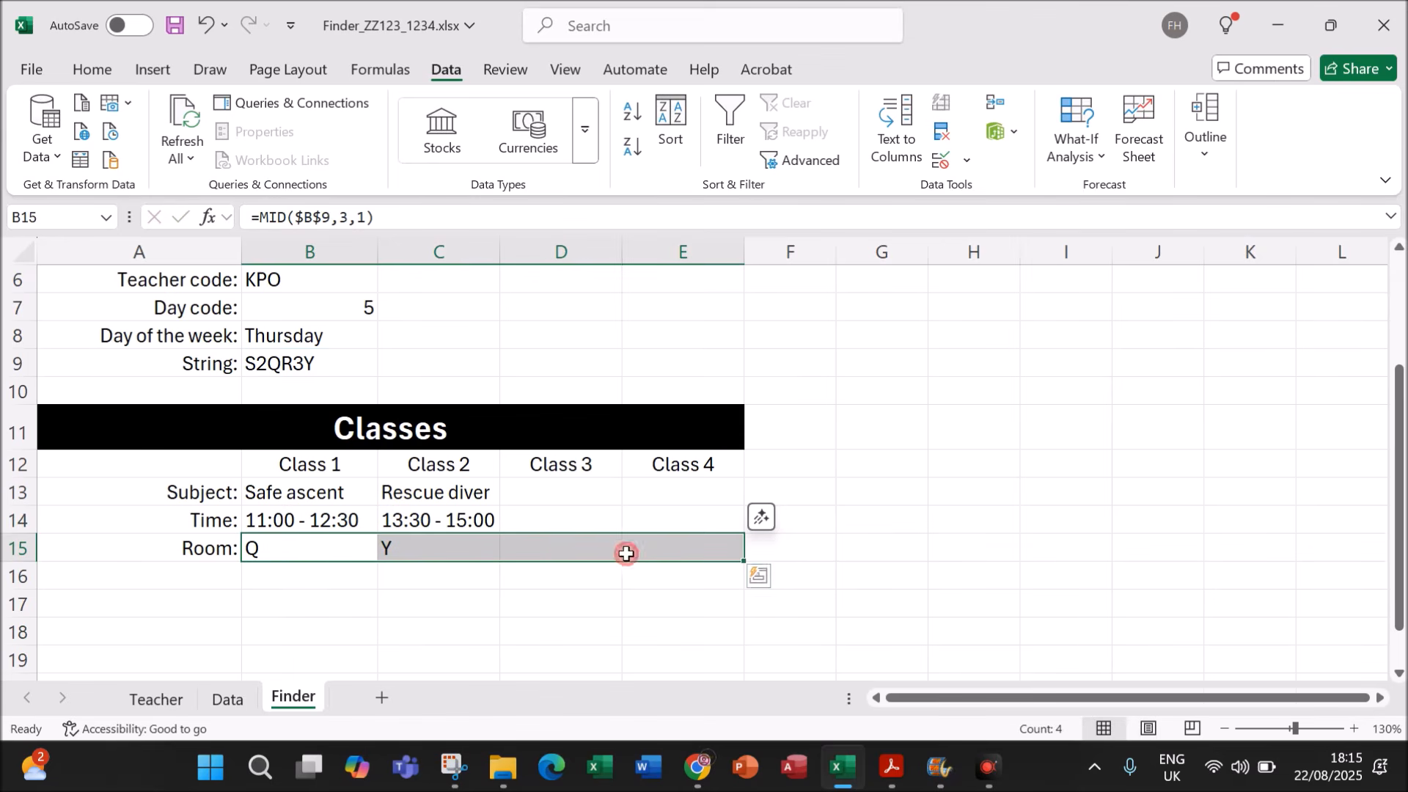
click(579, 551)
click(638, 549)
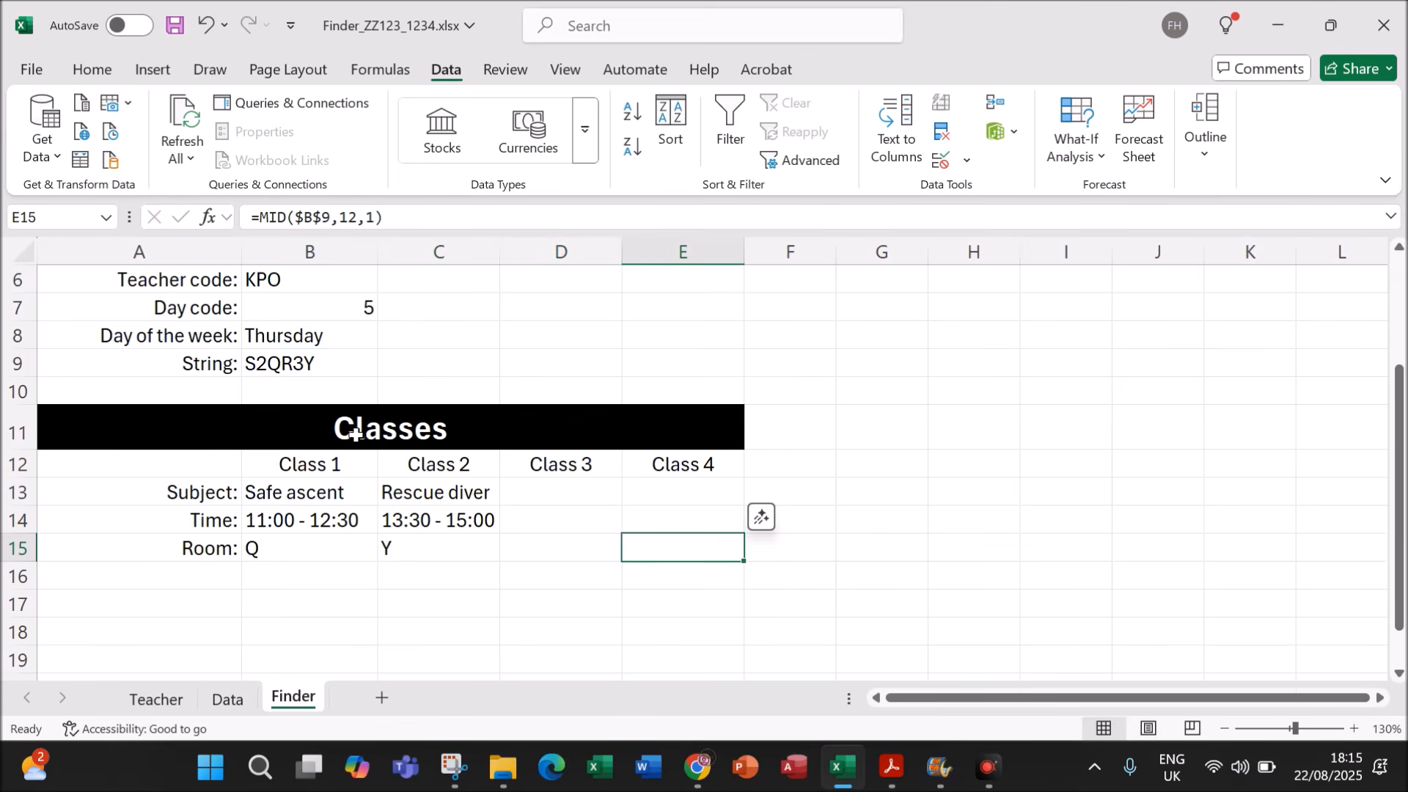
click(278, 364)
click(319, 548)
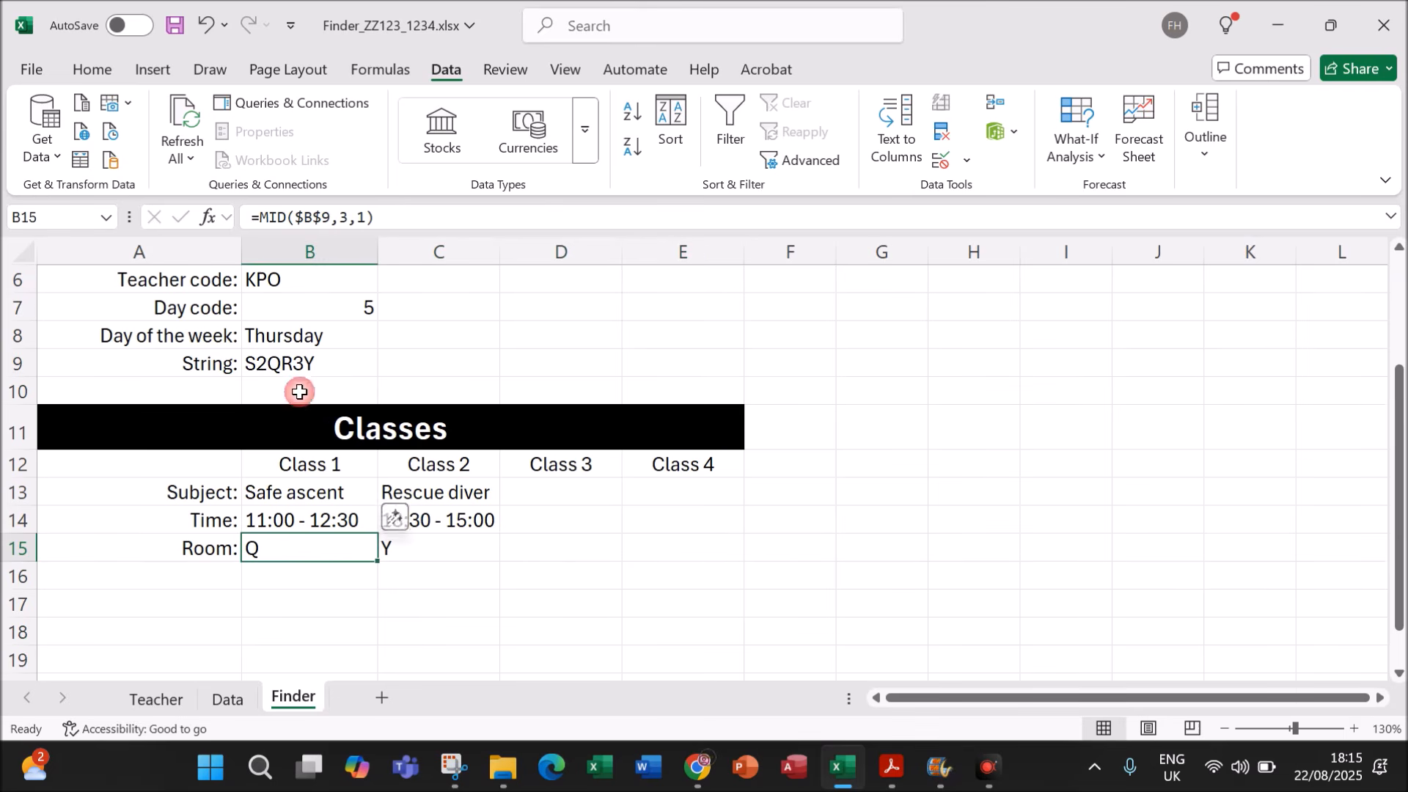
Step: Switch to the exam paper in Acrobat and read question 12 about replacing the labels in B12 to E12 with formulae
click(891, 766)
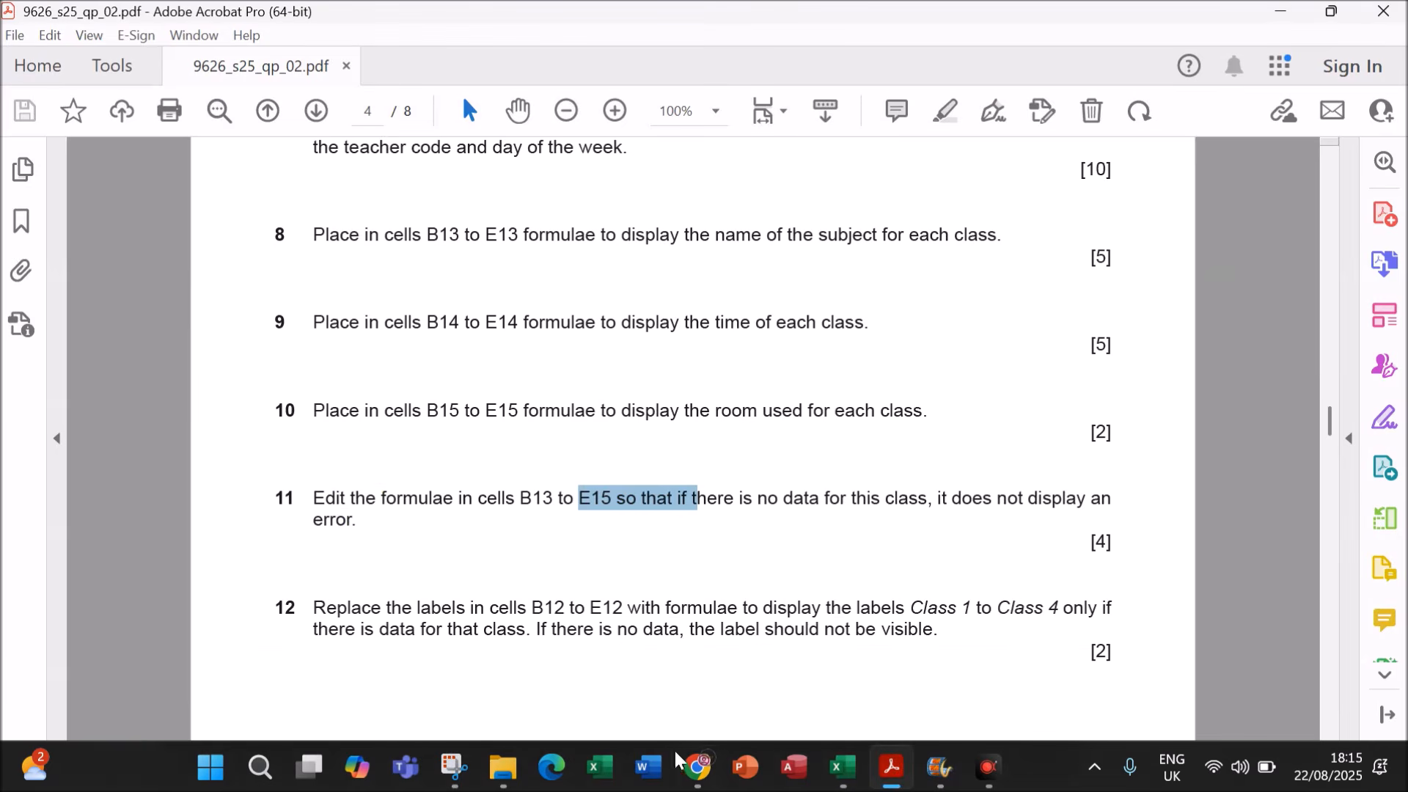
scroll(669, 597, down, 3)
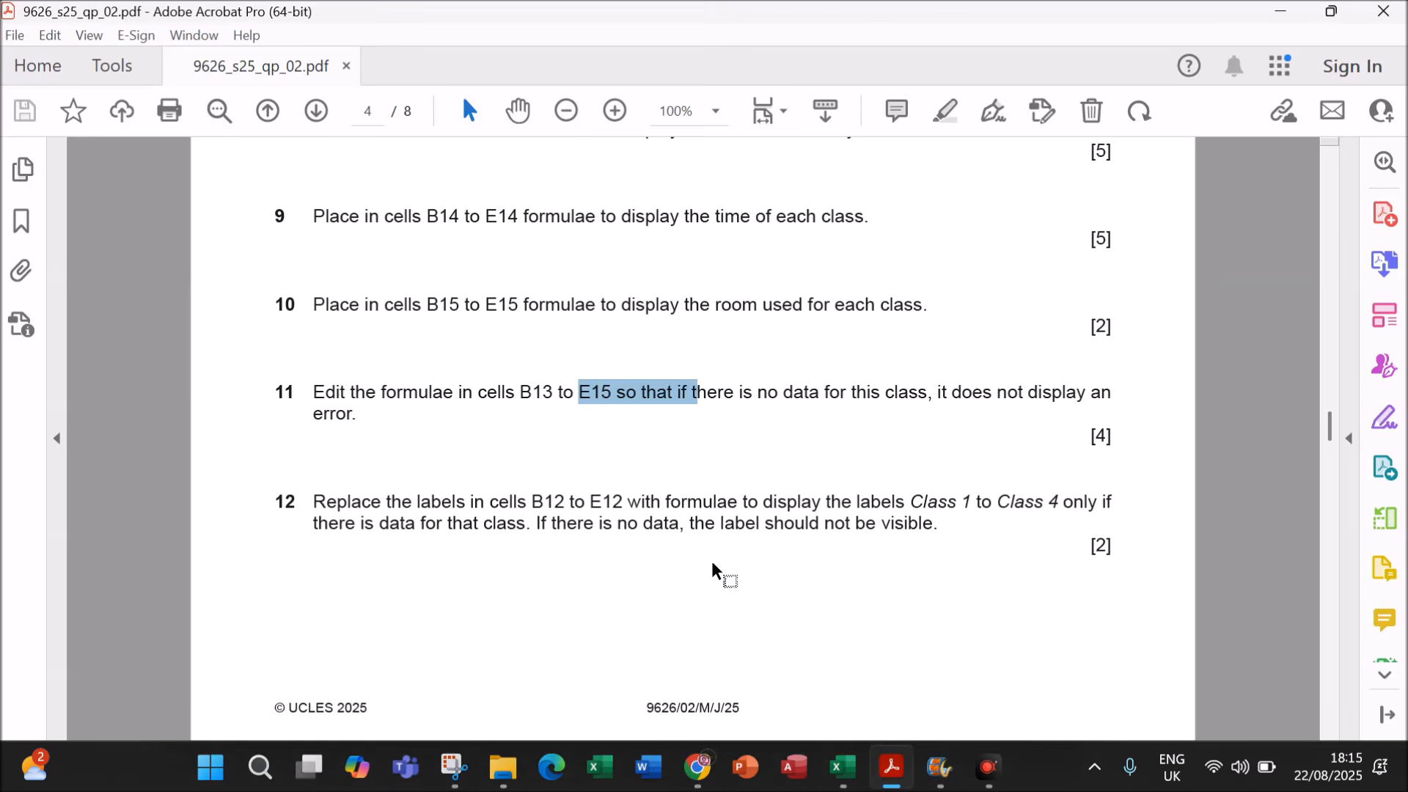
click(591, 601)
drag(530, 495, 1116, 501)
click(402, 523)
drag(411, 529, 946, 529)
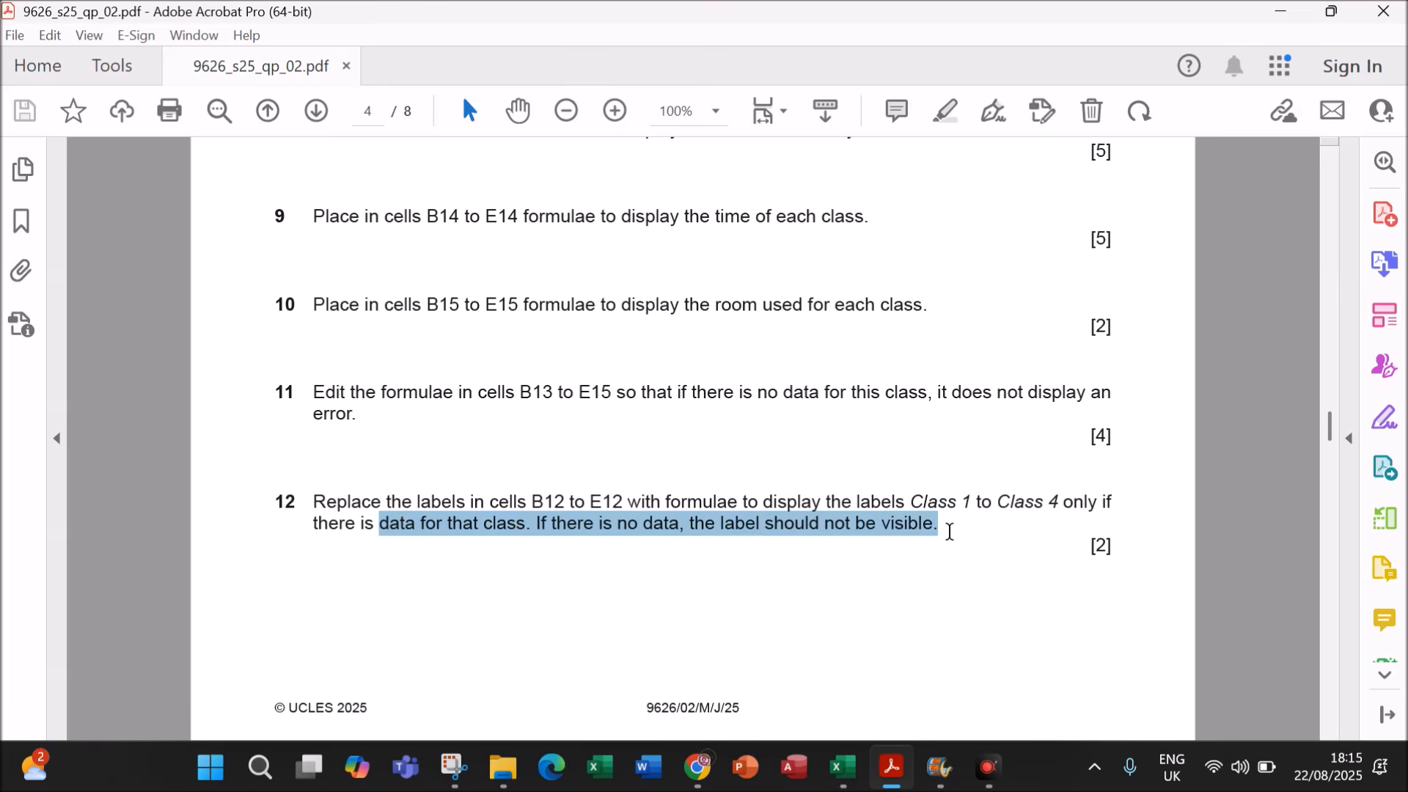
Step: Return to the Excel workbook and examine the Class 3 and Class 4 cells in D13:E14 and the labels in B12:E12
click(834, 759)
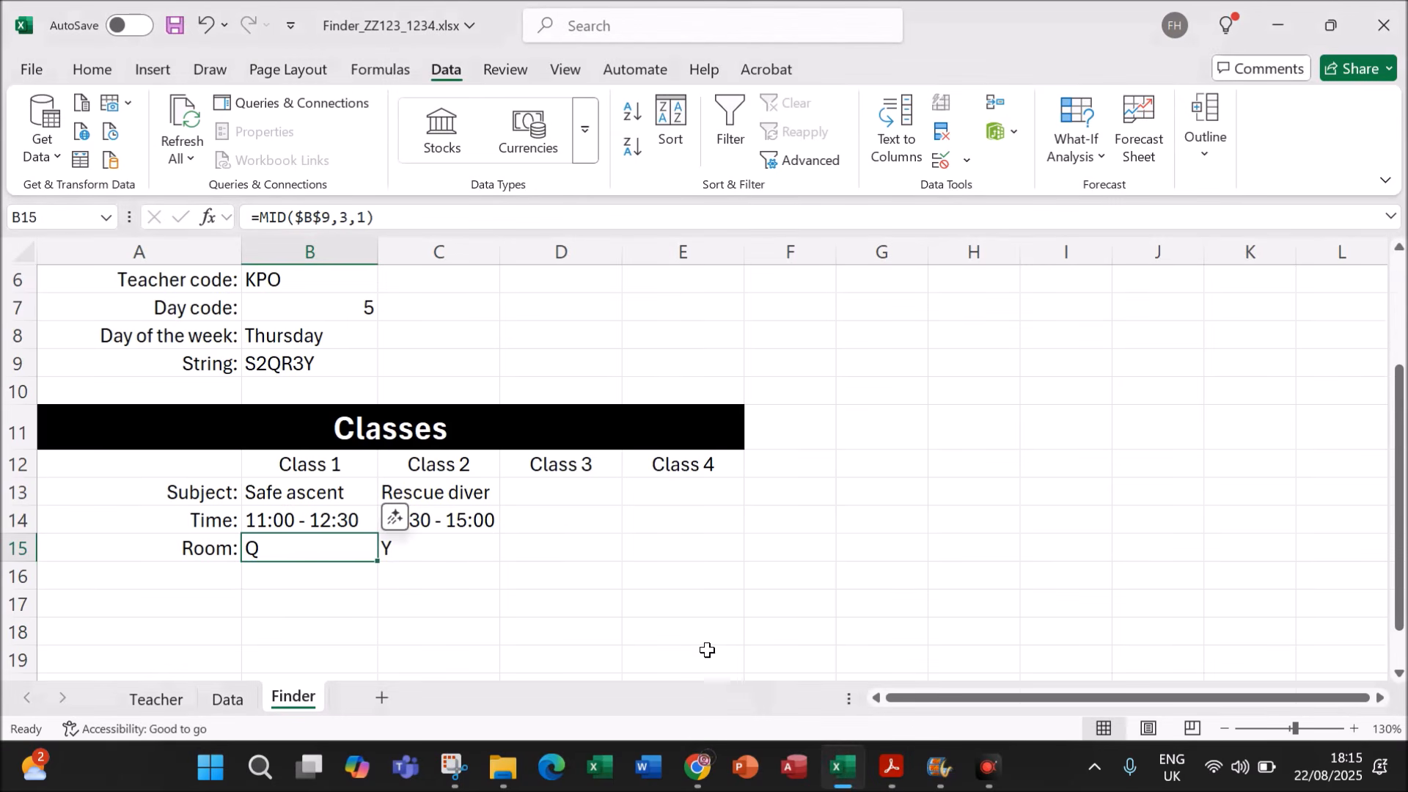
click(544, 491)
drag(544, 491, 682, 519)
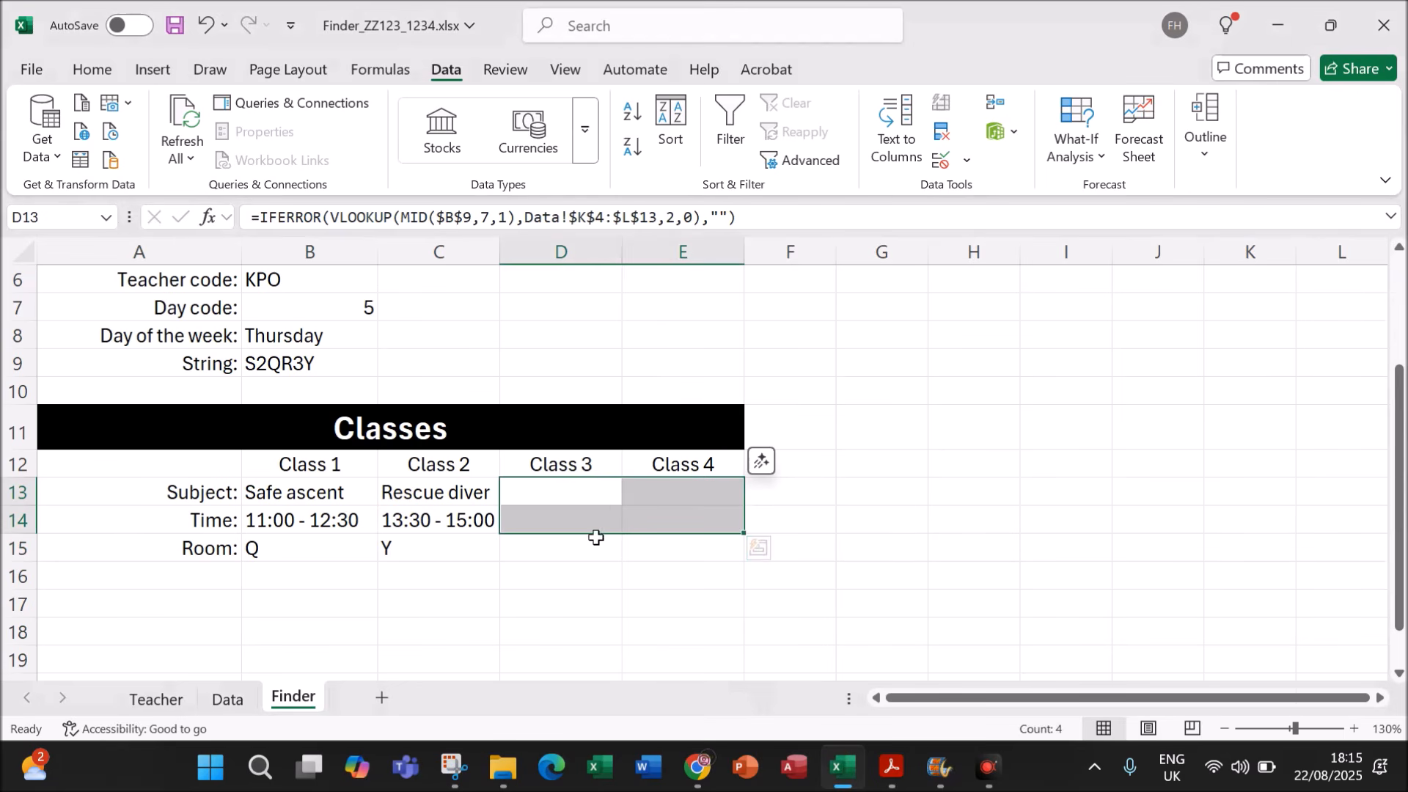
click(587, 496)
drag(587, 496, 672, 462)
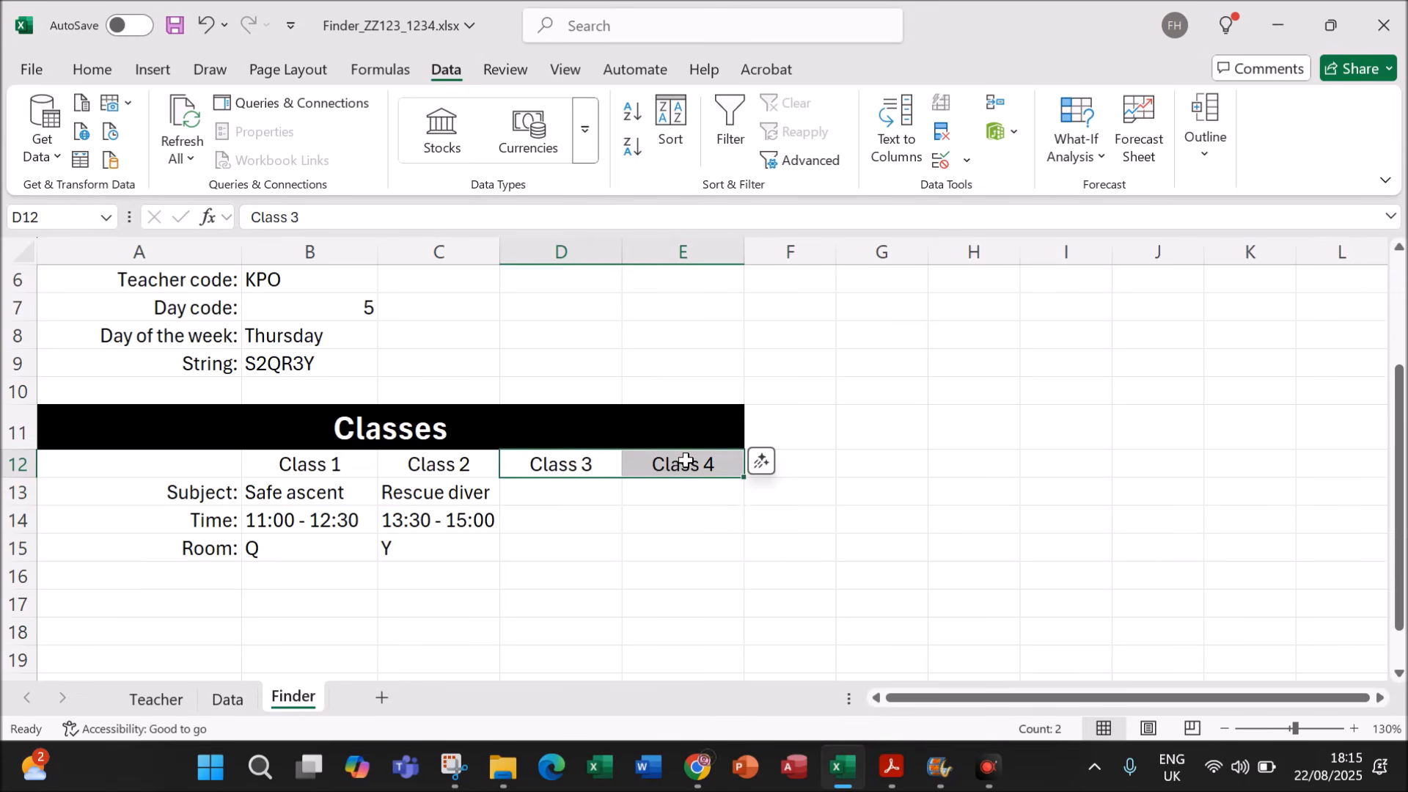
drag(326, 465, 670, 465)
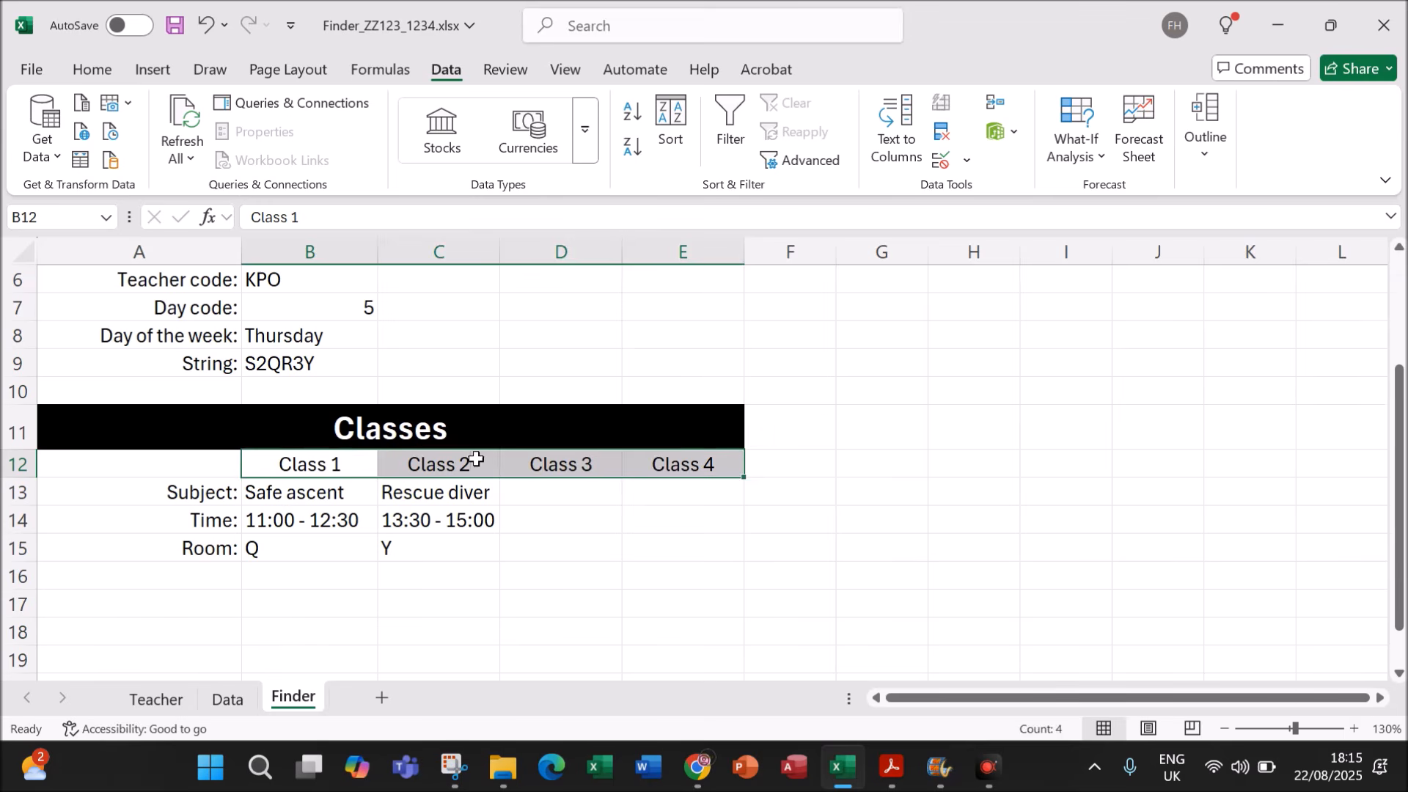
Step: Replace the Class 1 label in B12 with the start of an IF formula that tests B13="" and returns "" when true
click(326, 467)
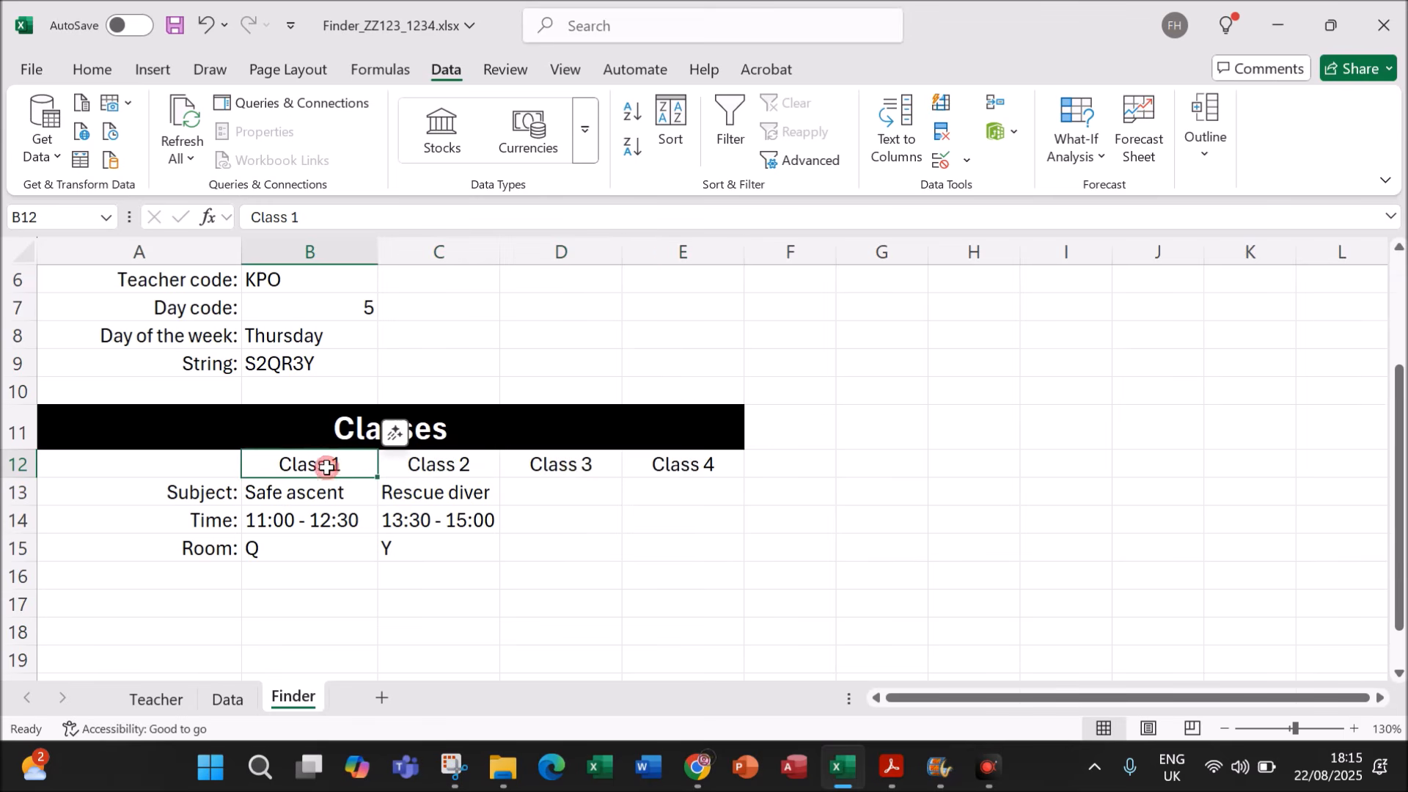
double_click(274, 468)
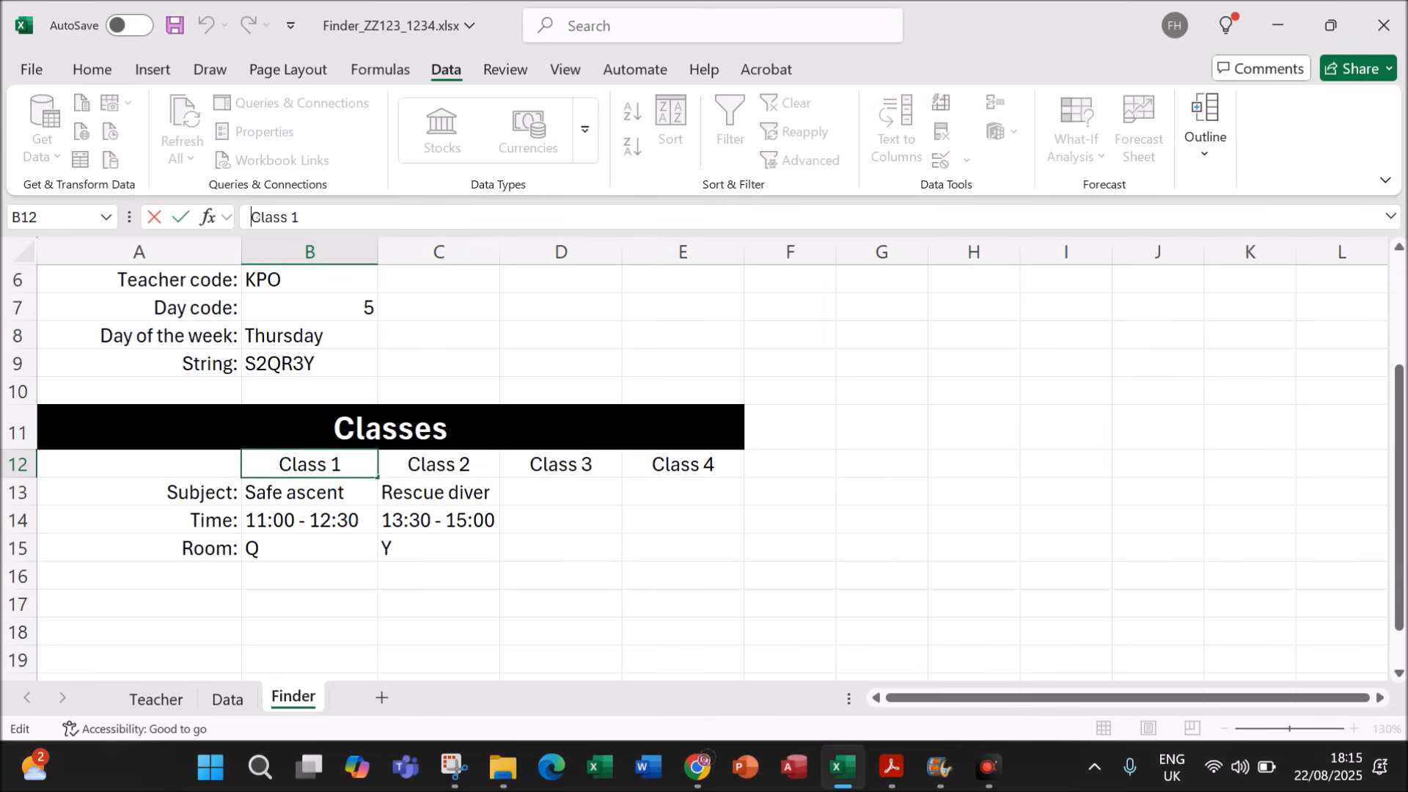
text(=)
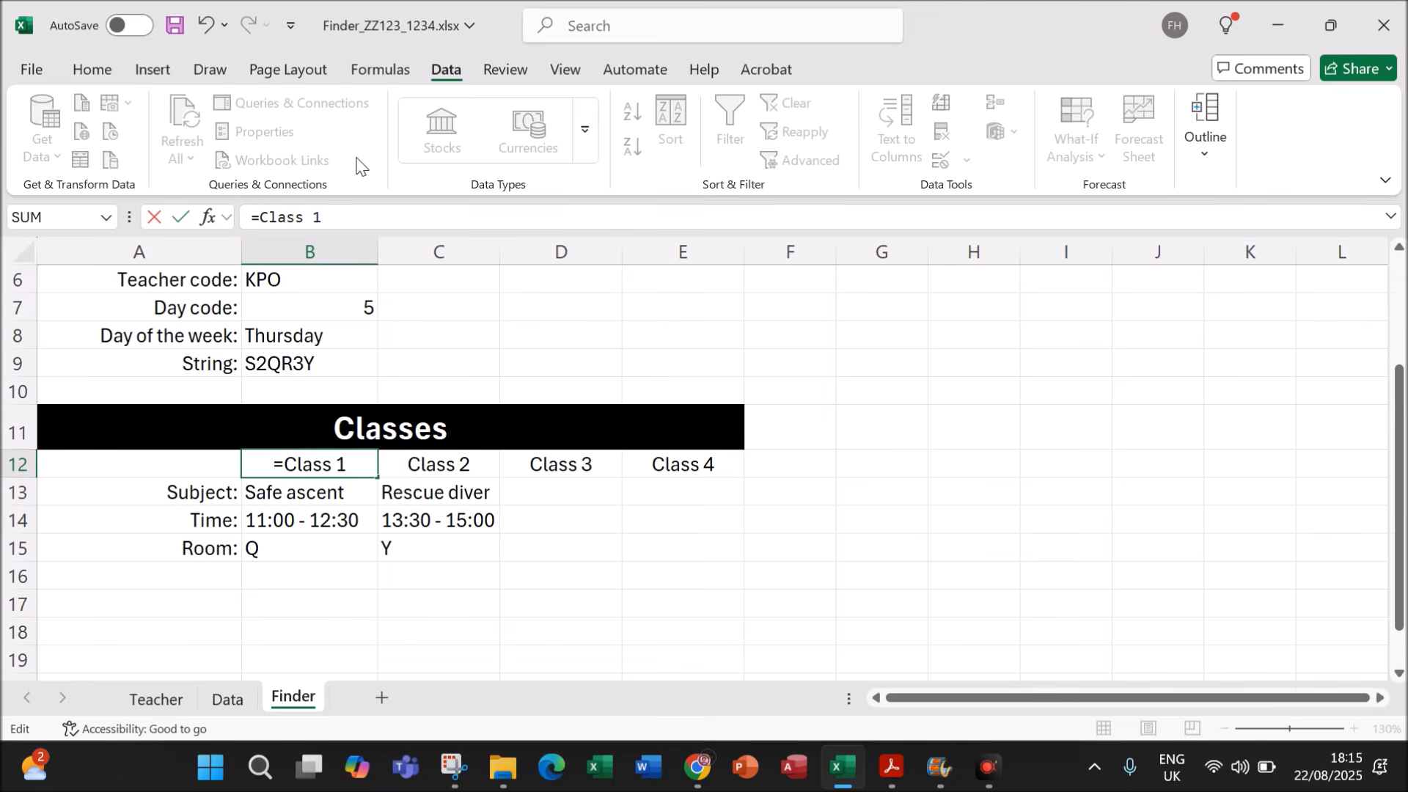
text(IF()
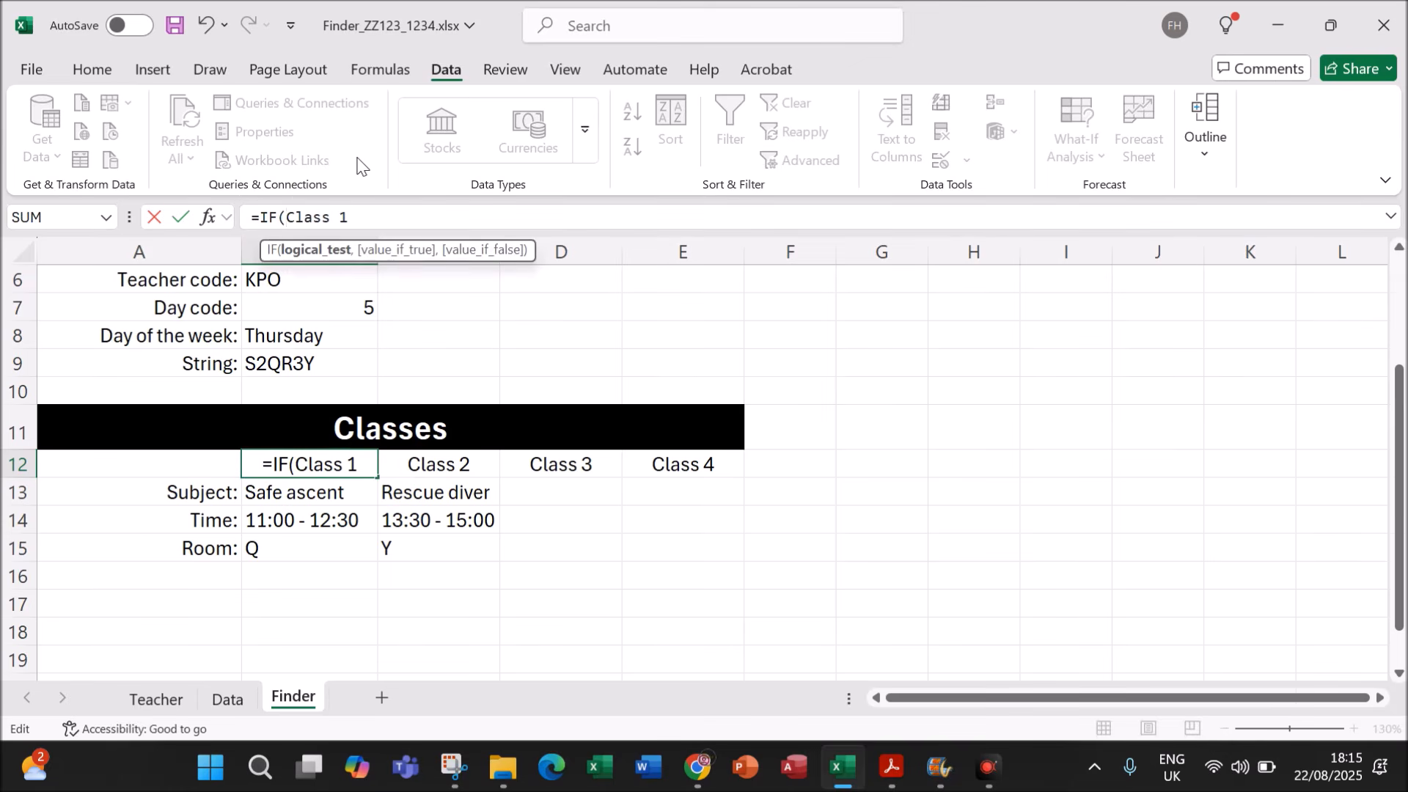
drag(286, 217, 453, 217)
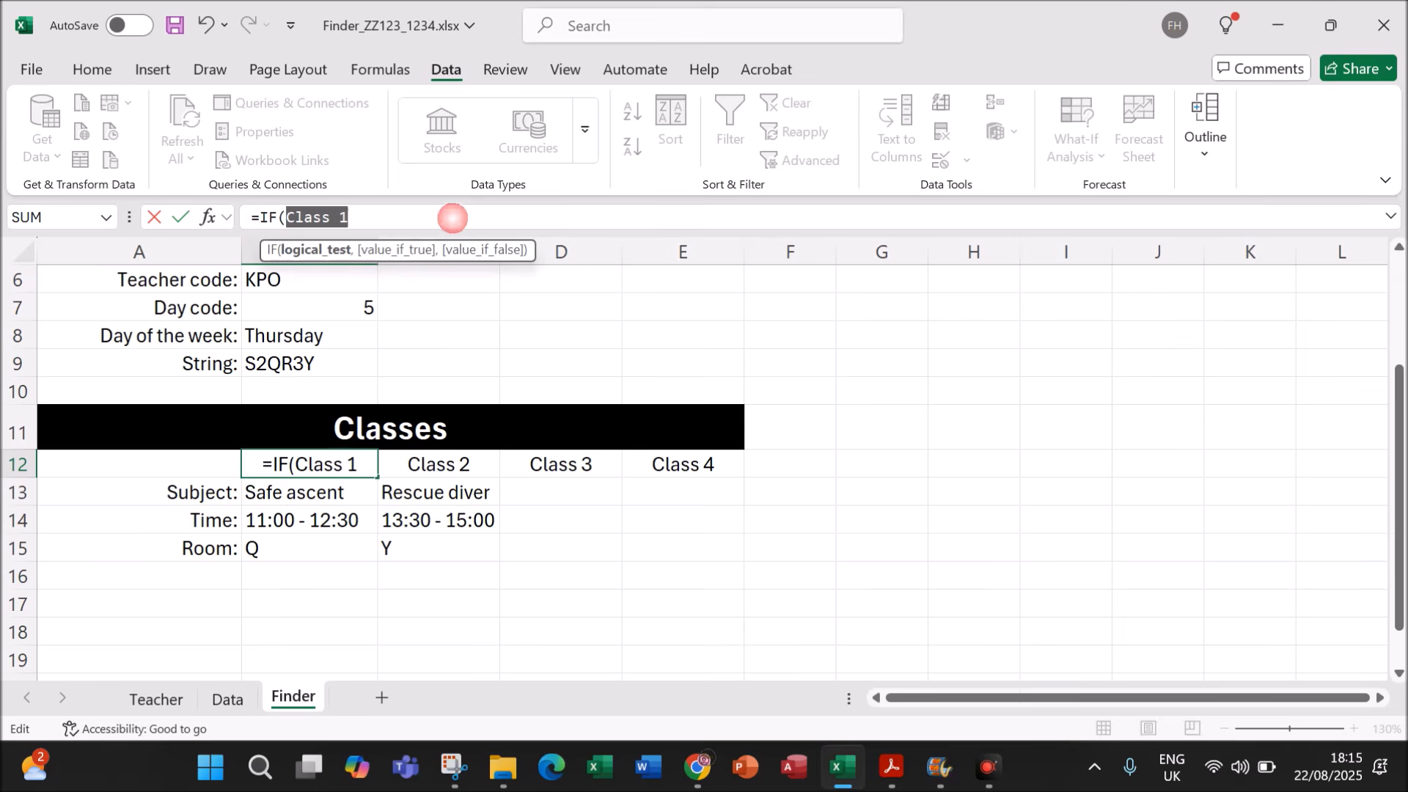
key(BackSpace)
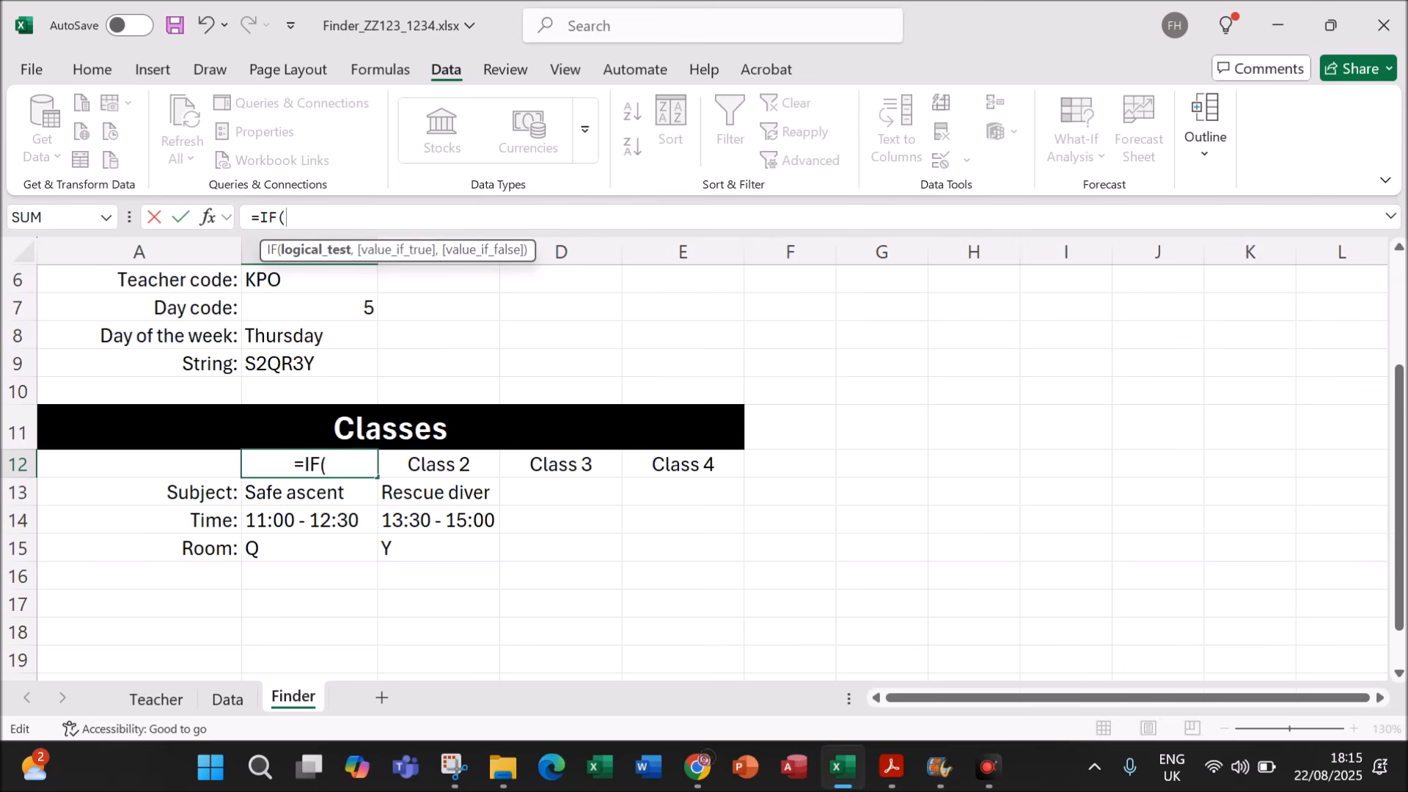
click(323, 496)
text(="")
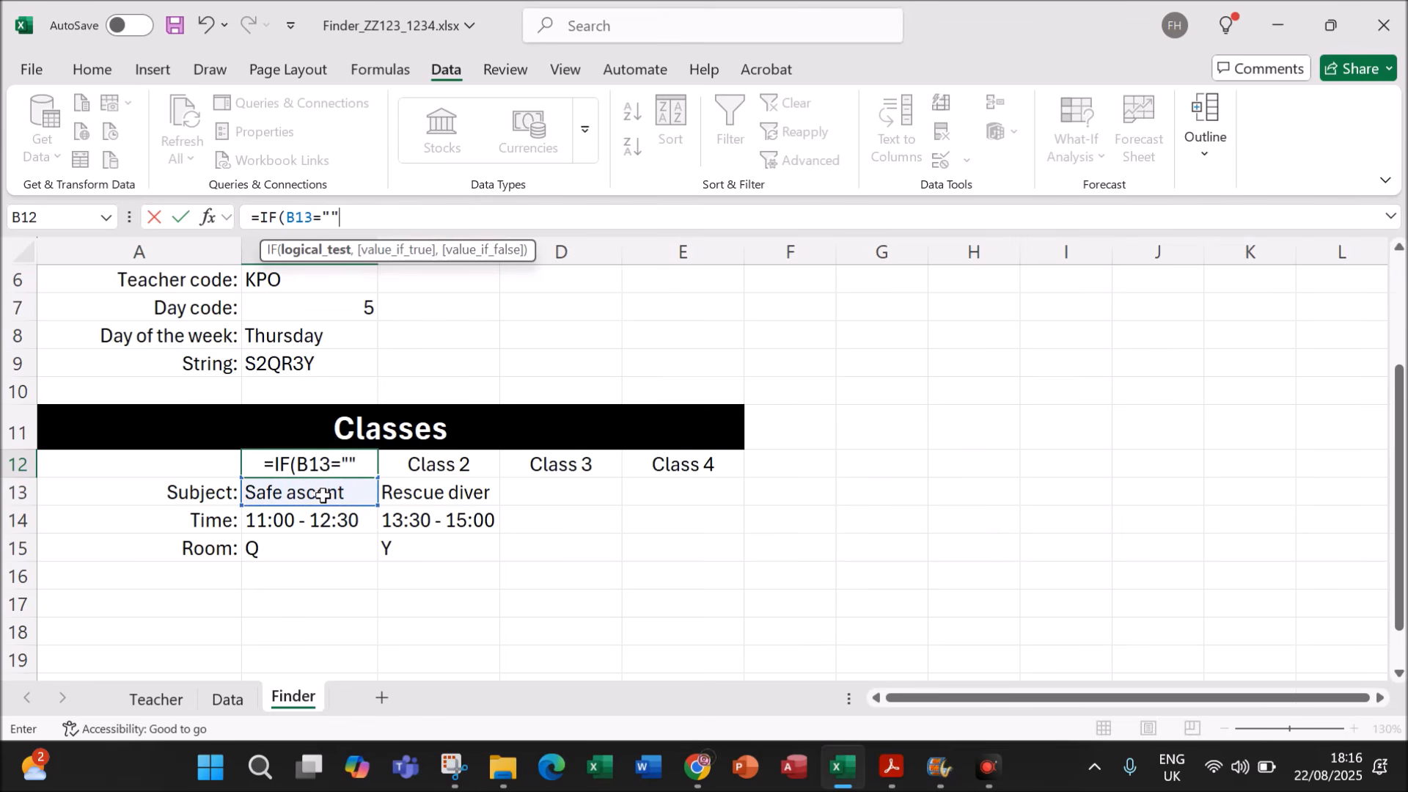
text(,)
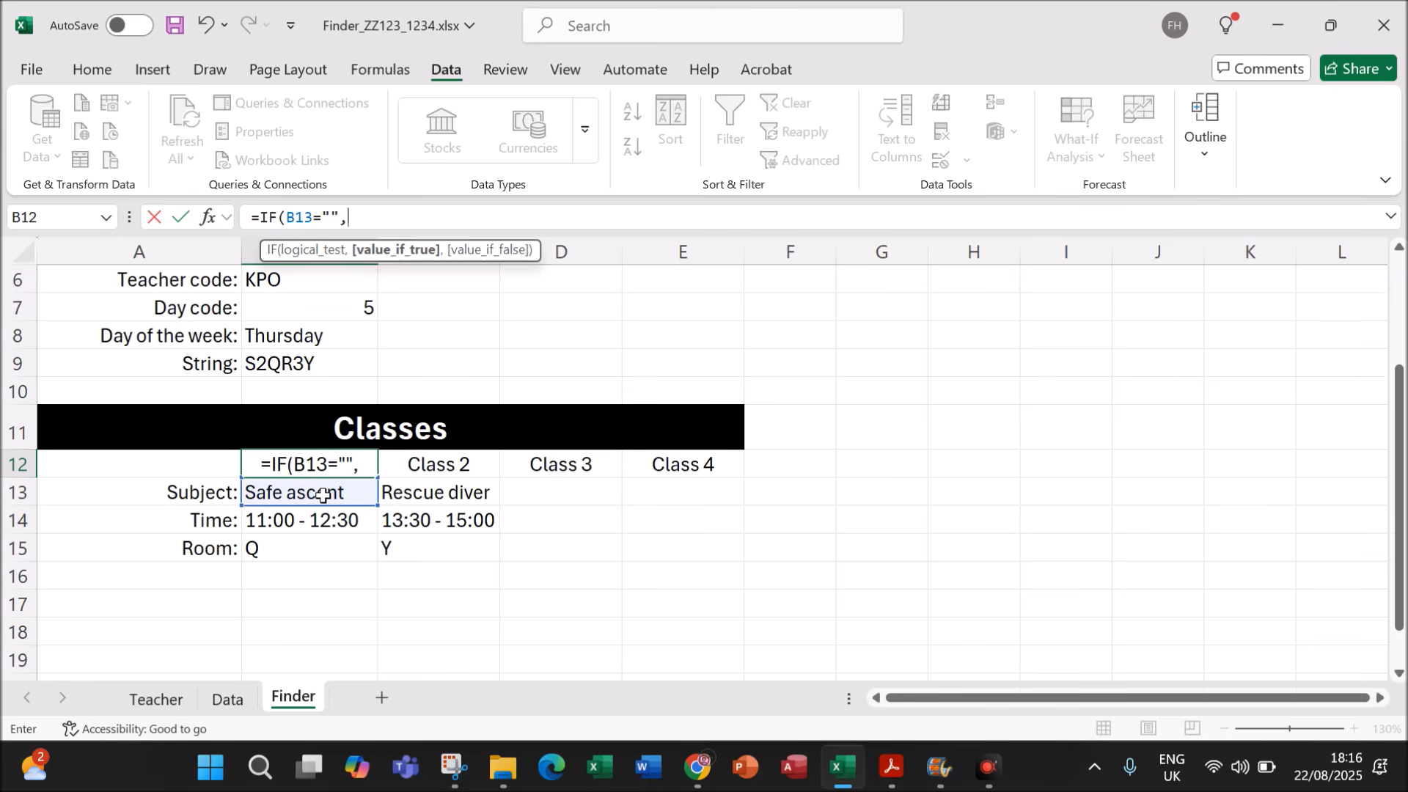
text("",)
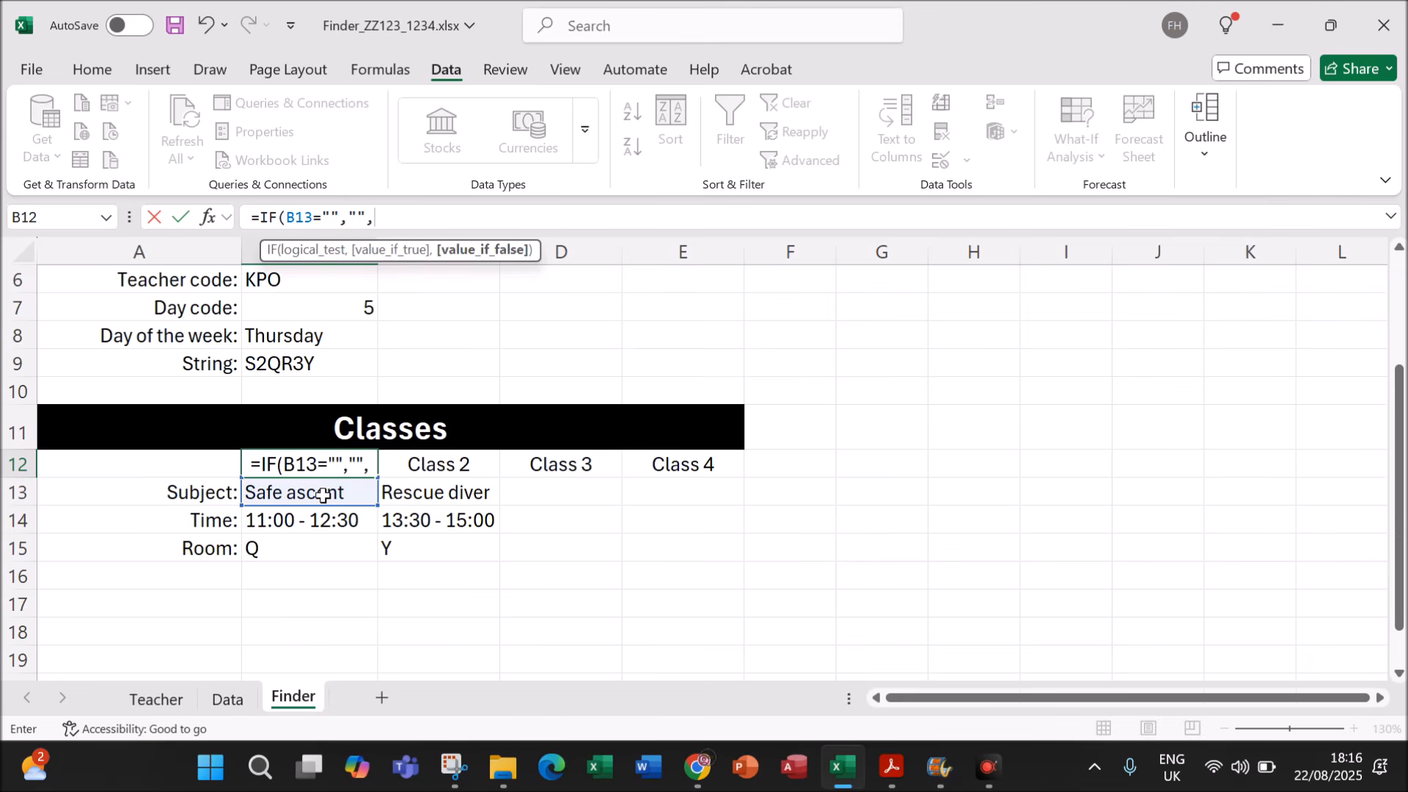
Step: Complete the B12 IF formula with "Class 1" as the value if false and fill it across to E12
text(@)
key(BackSpace)
text(")
text(C)
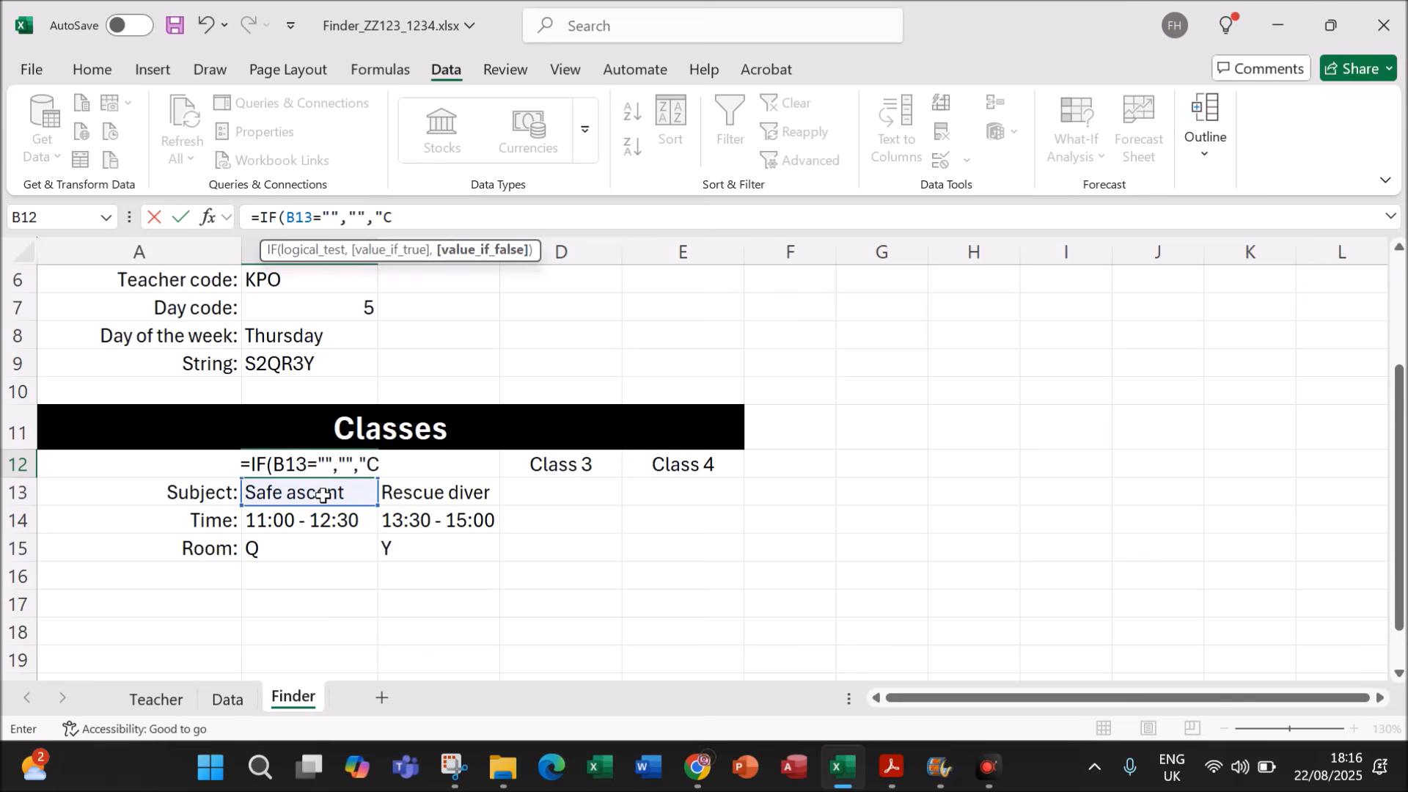
text(lass 1)
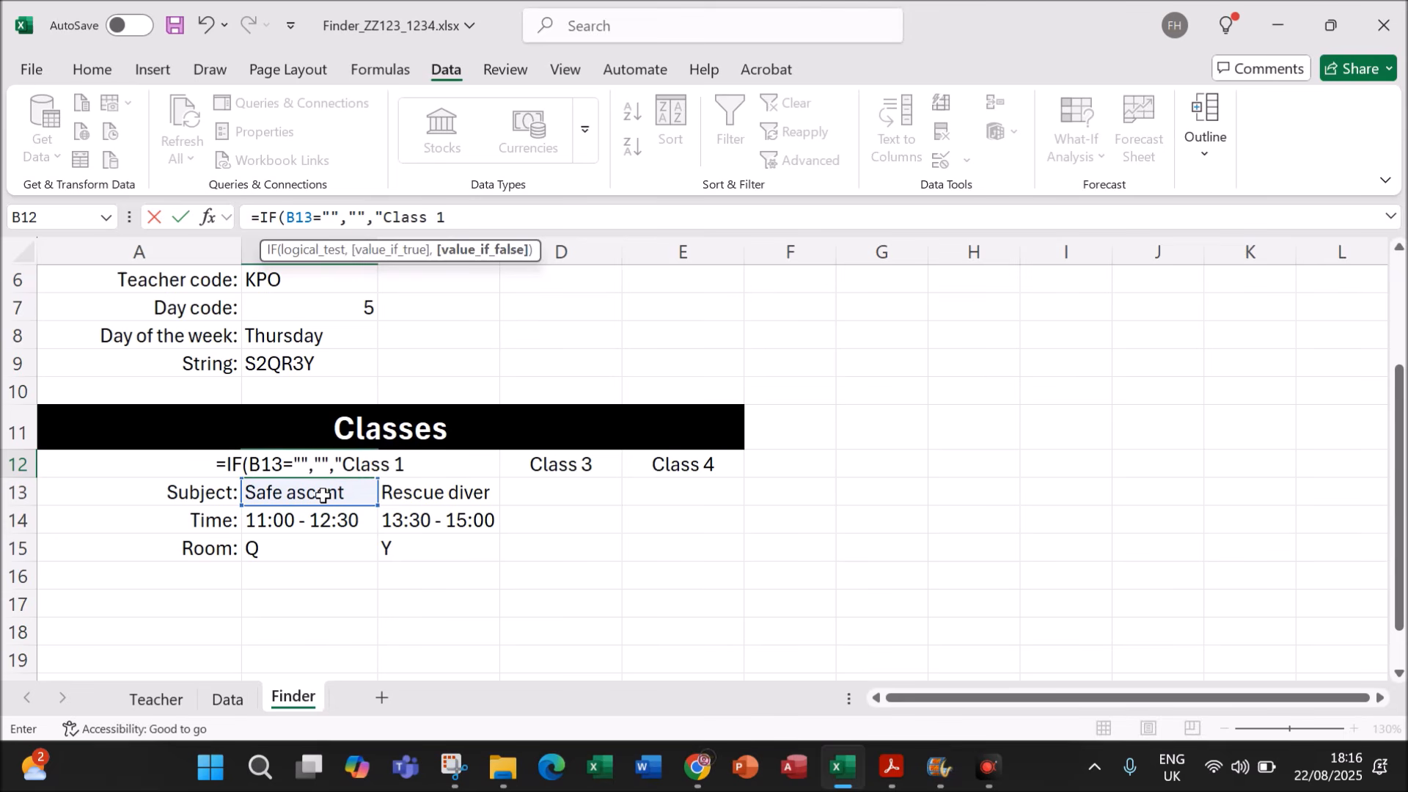
text(")
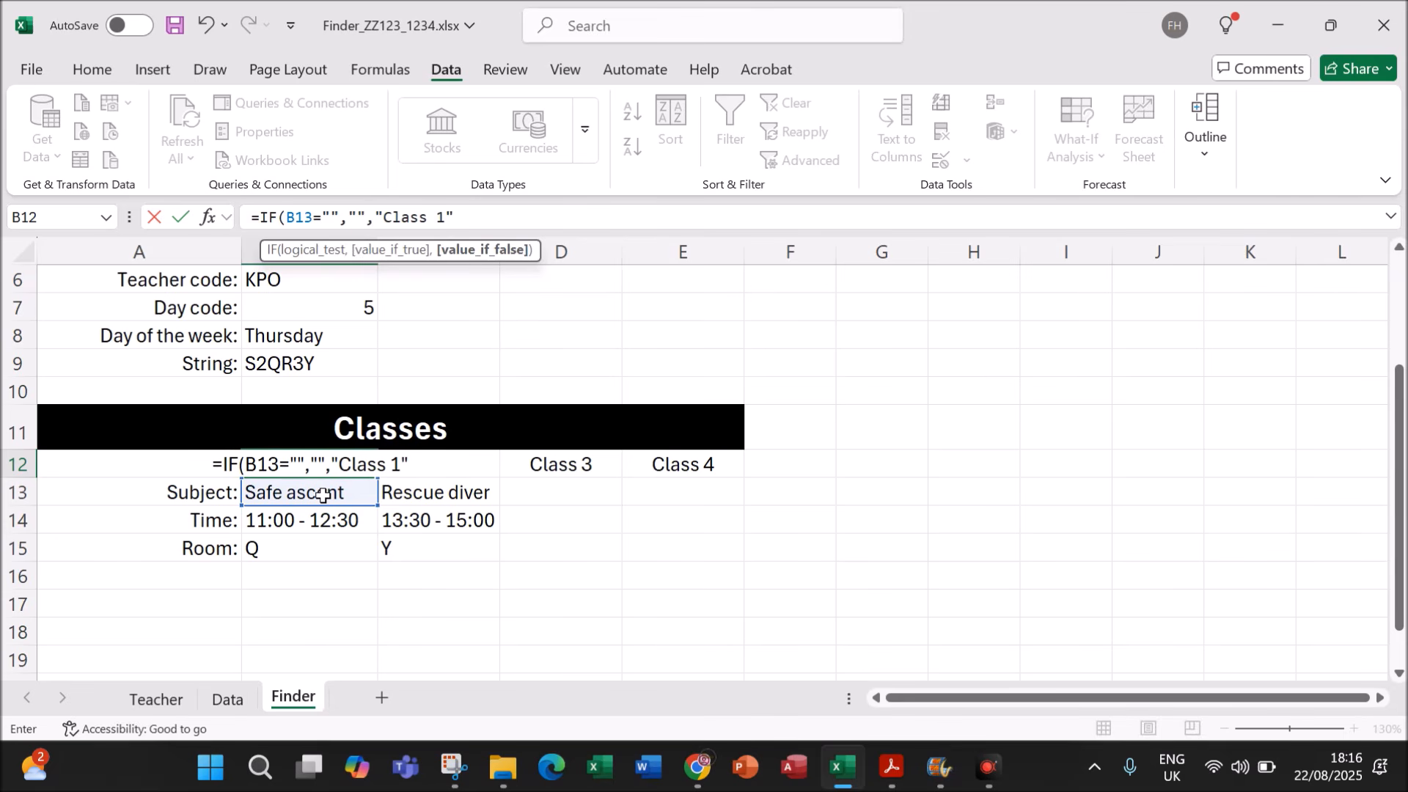
text())
key(Return)
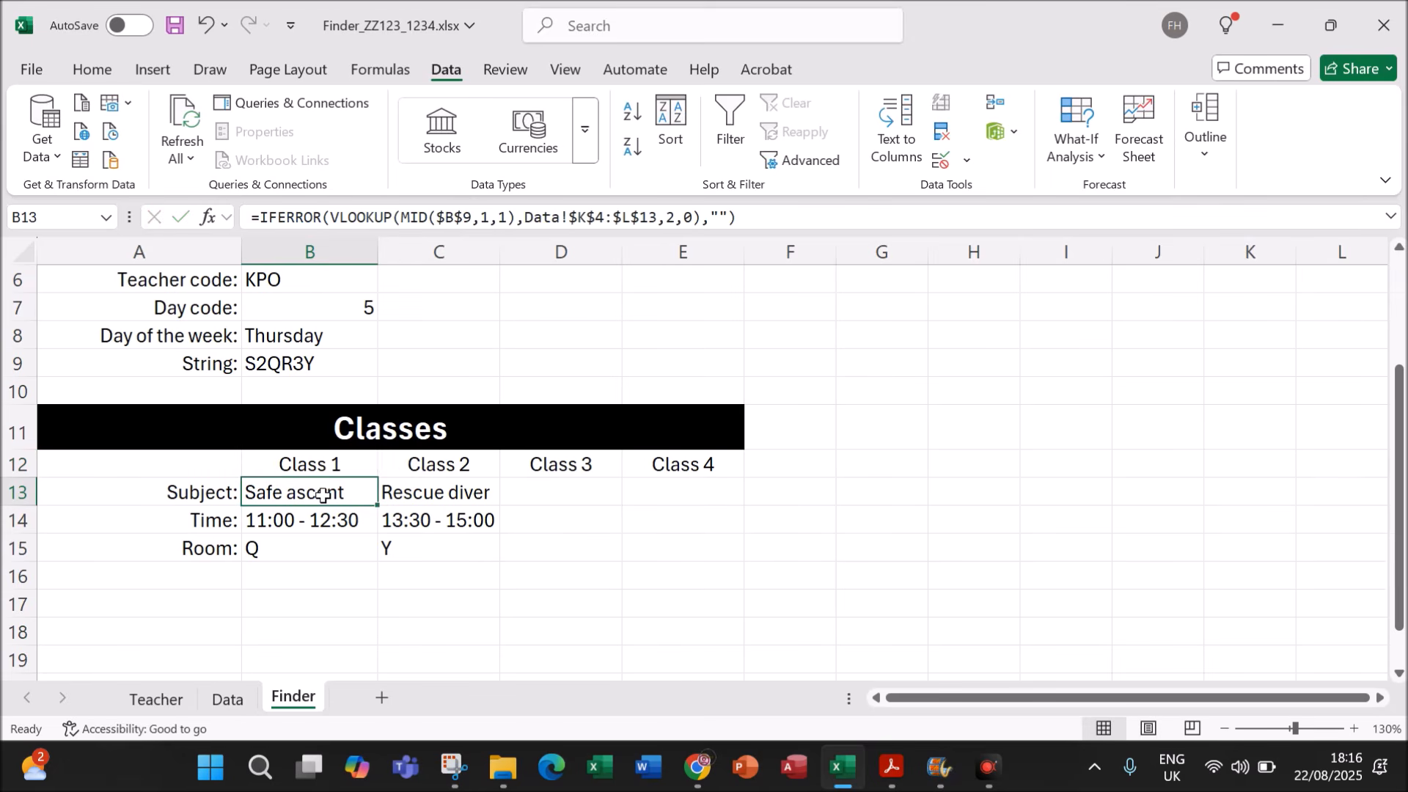
click(326, 468)
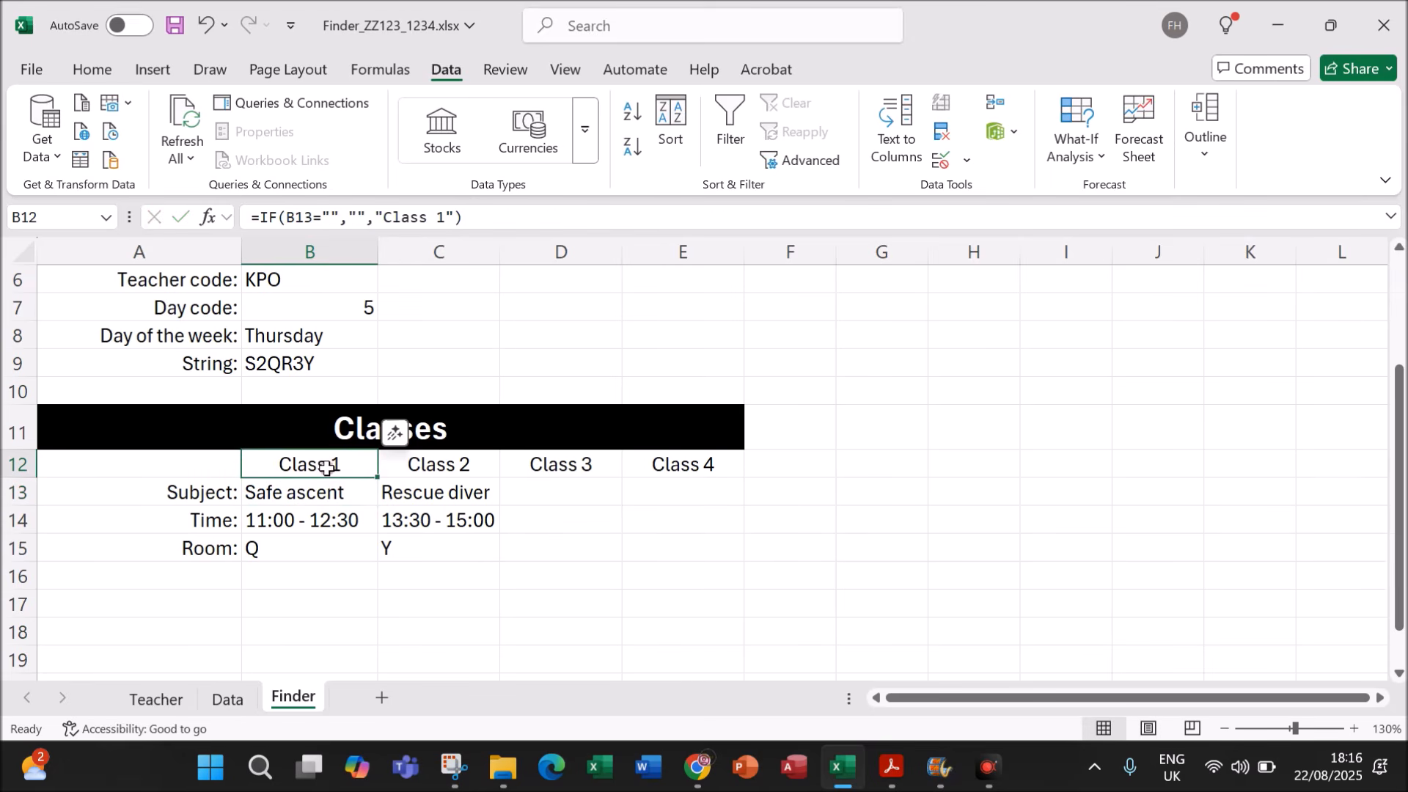
drag(378, 480, 748, 482)
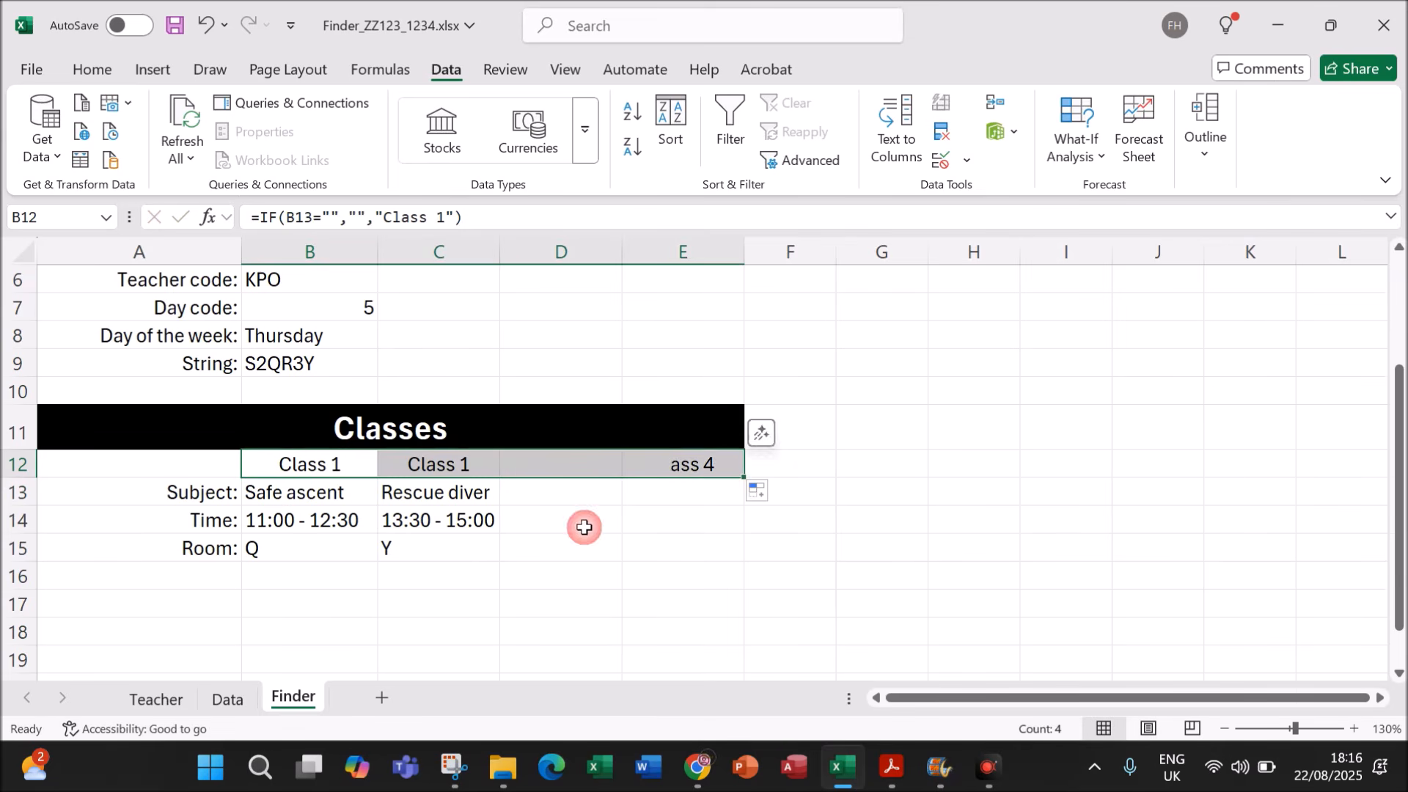
Step: Change the value if false in the C12 IF formula to "Class 2"
double_click(476, 469)
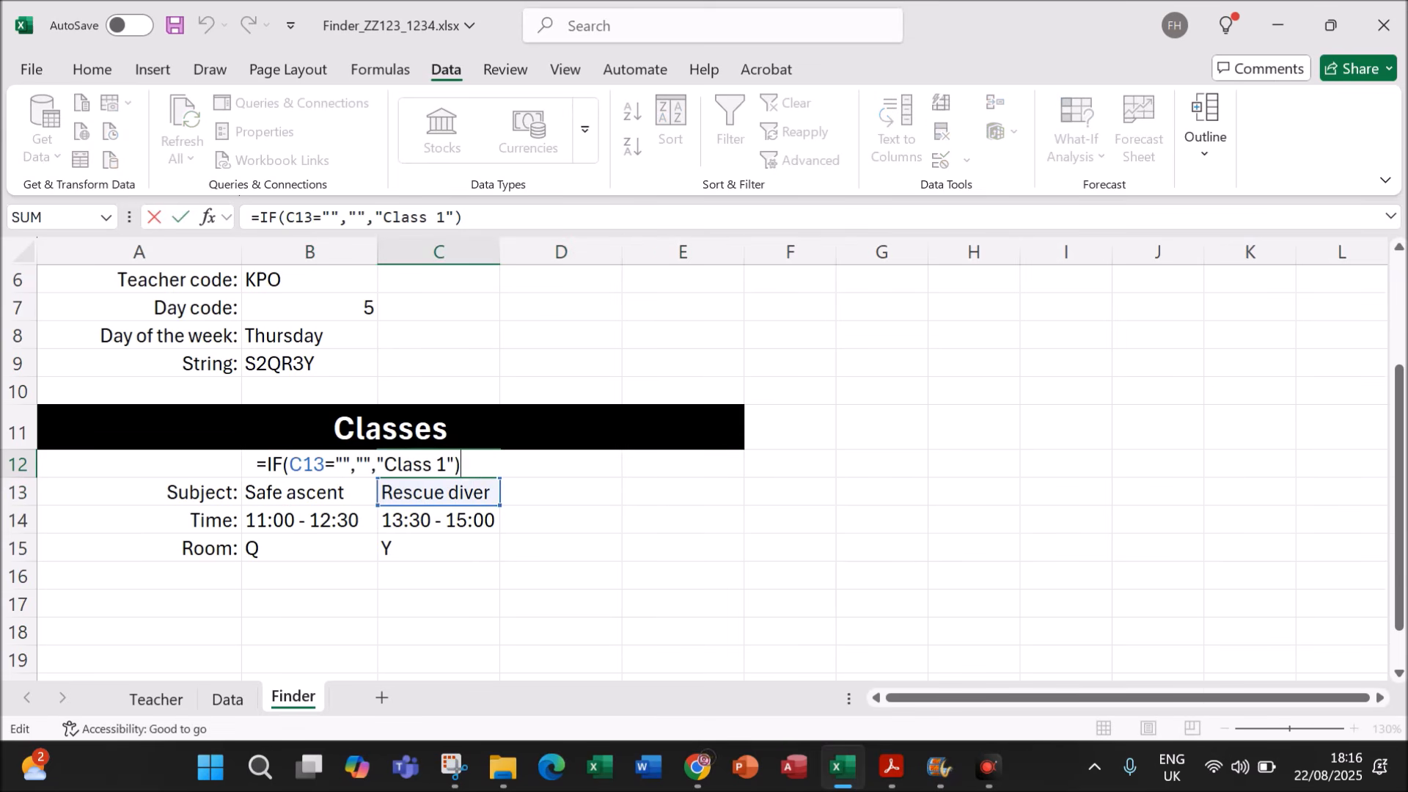
double_click(441, 464)
text(2)
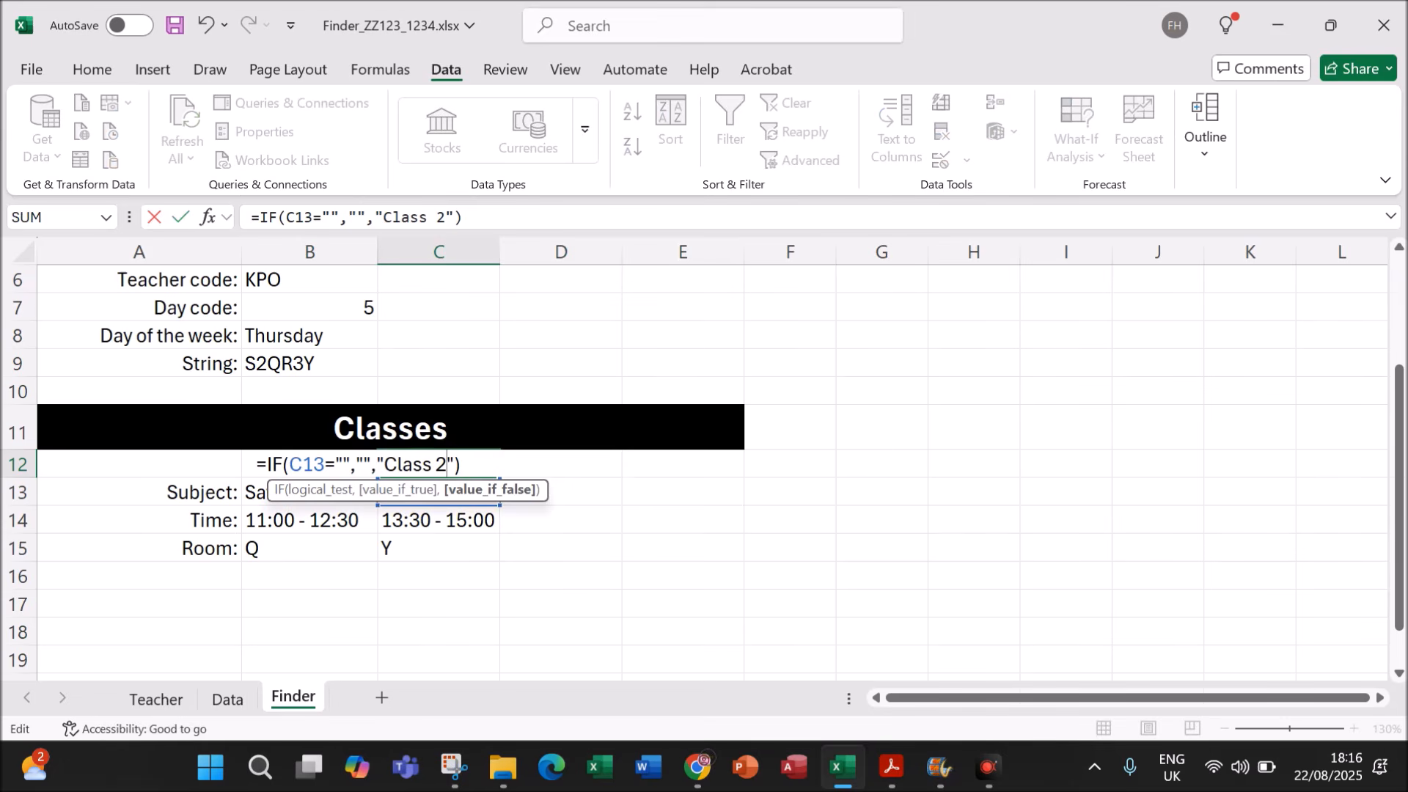
key(Return)
Step: Change the value if false in the IF formulas to "Class 3" in D12 and "Class 4" in E12
click(543, 462)
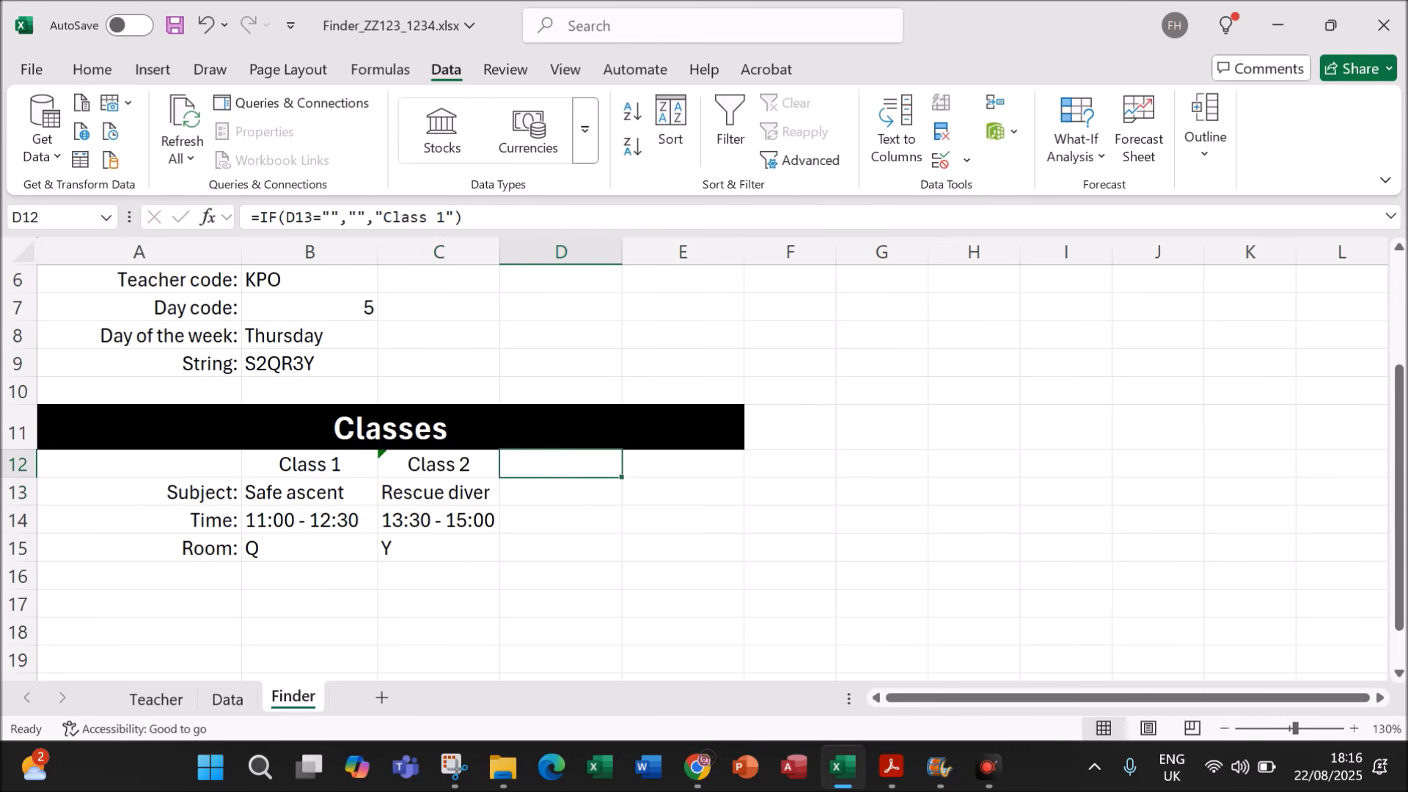
click(439, 217)
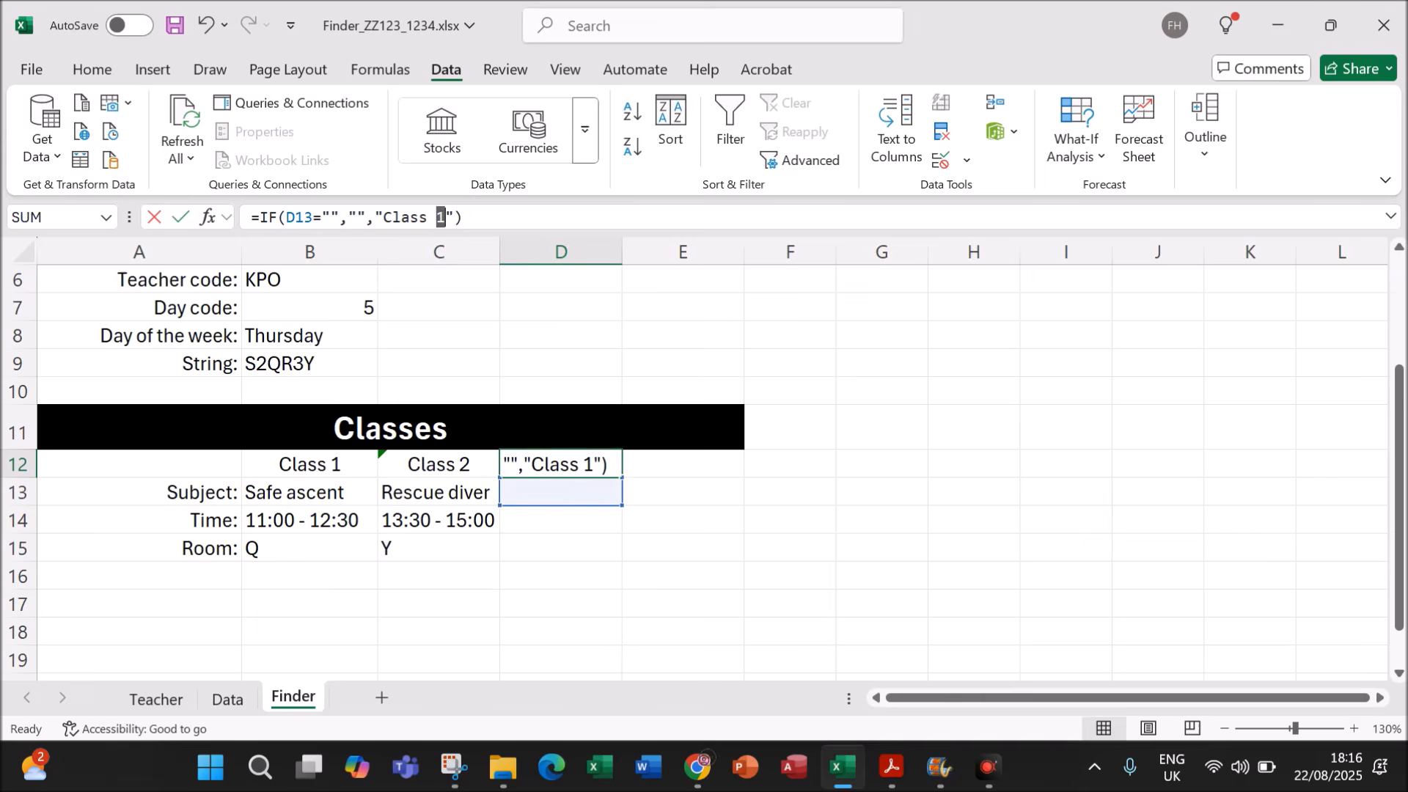
text(3)
key(Return)
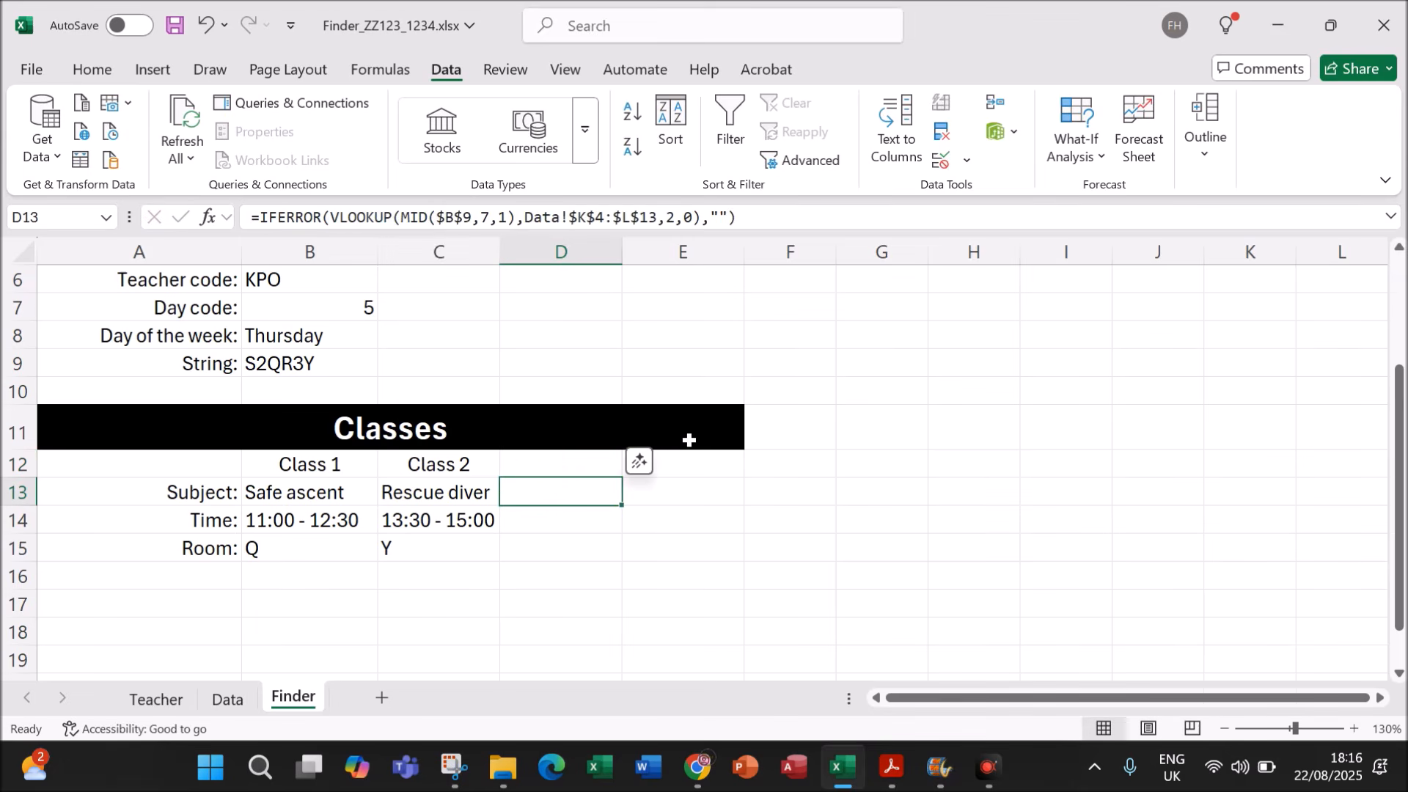
click(693, 461)
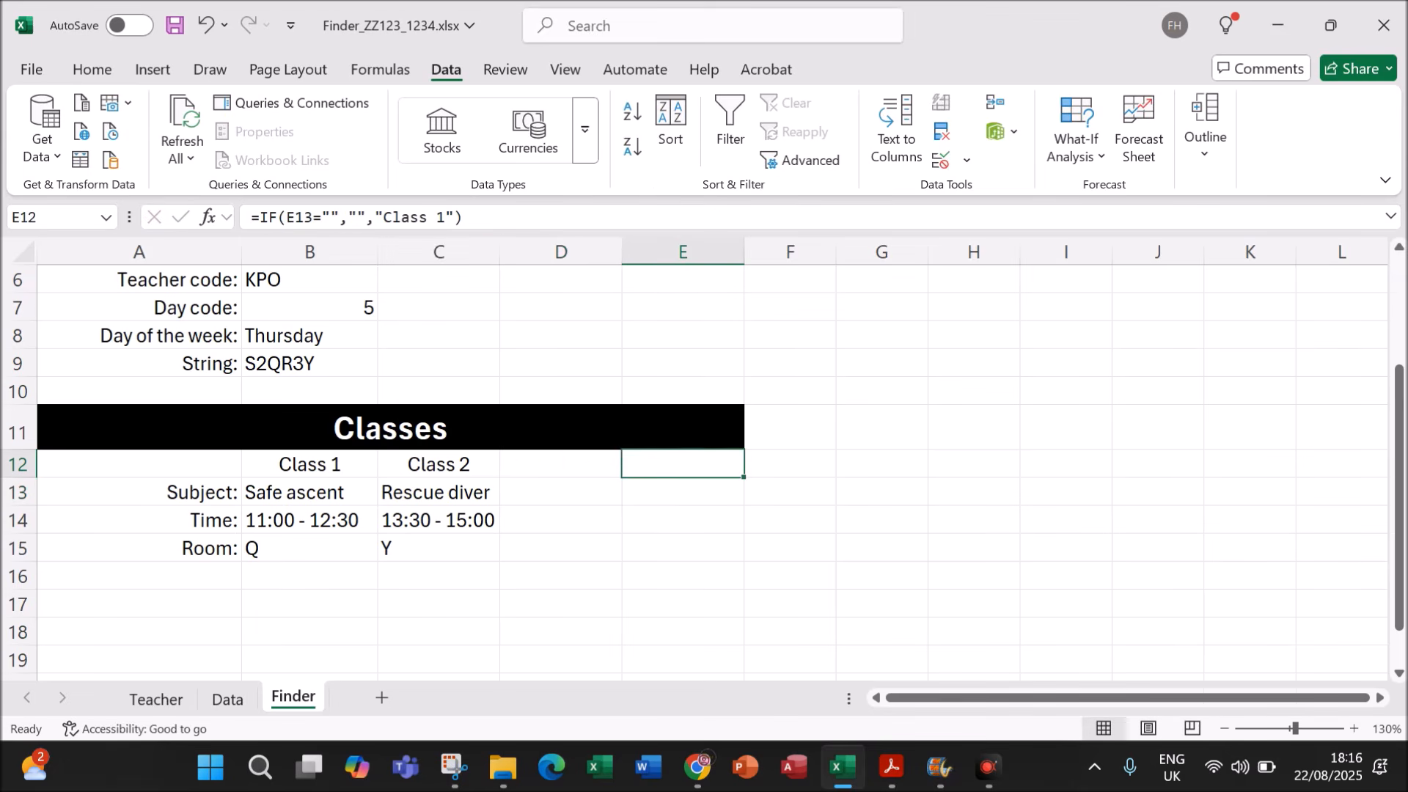
click(439, 217)
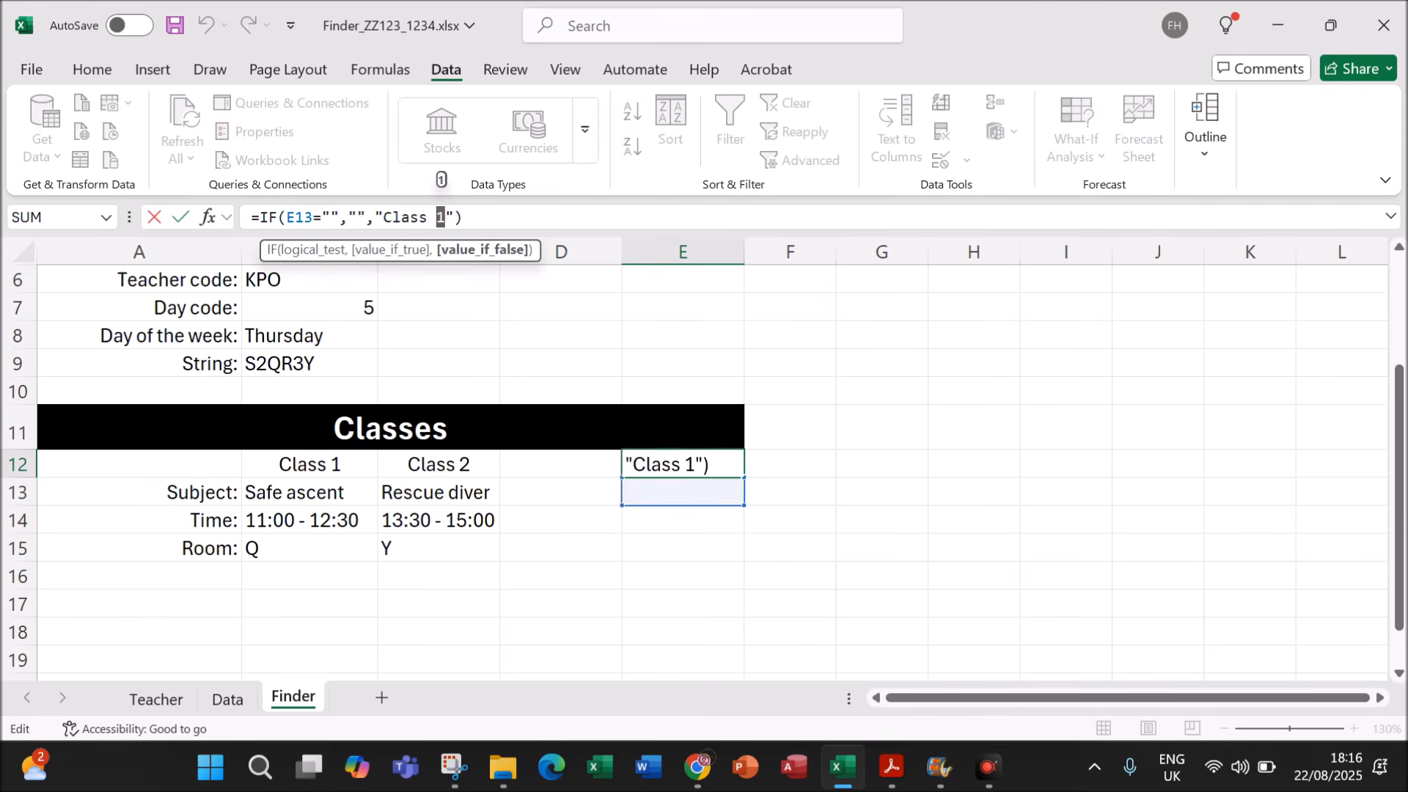
text(4)
key(Return)
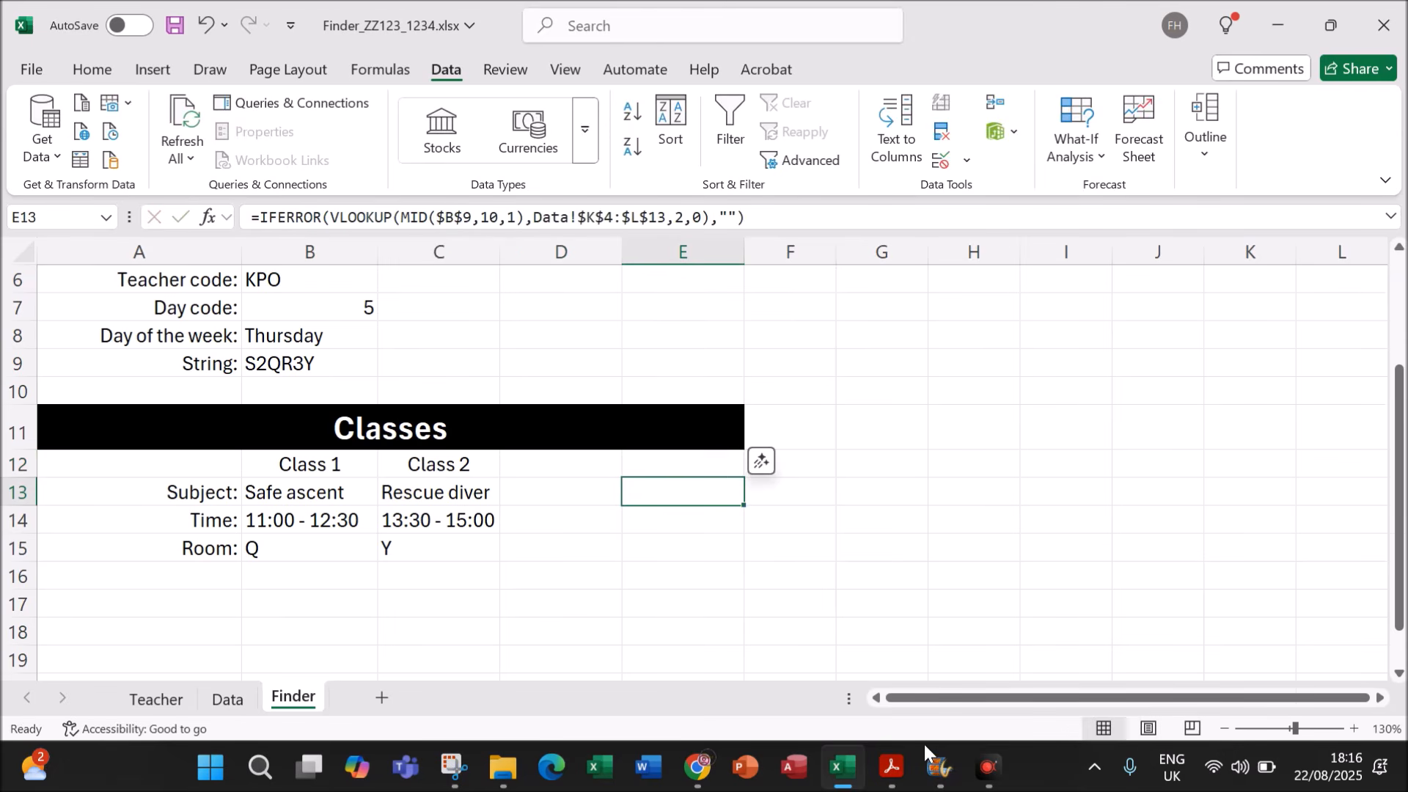
Step: Switch to the exam paper in Acrobat to check what follows question 12, and return to the Excel workbook
click(893, 767)
scroll(811, 637, down, 10)
scroll(811, 631, up, 2)
click(841, 768)
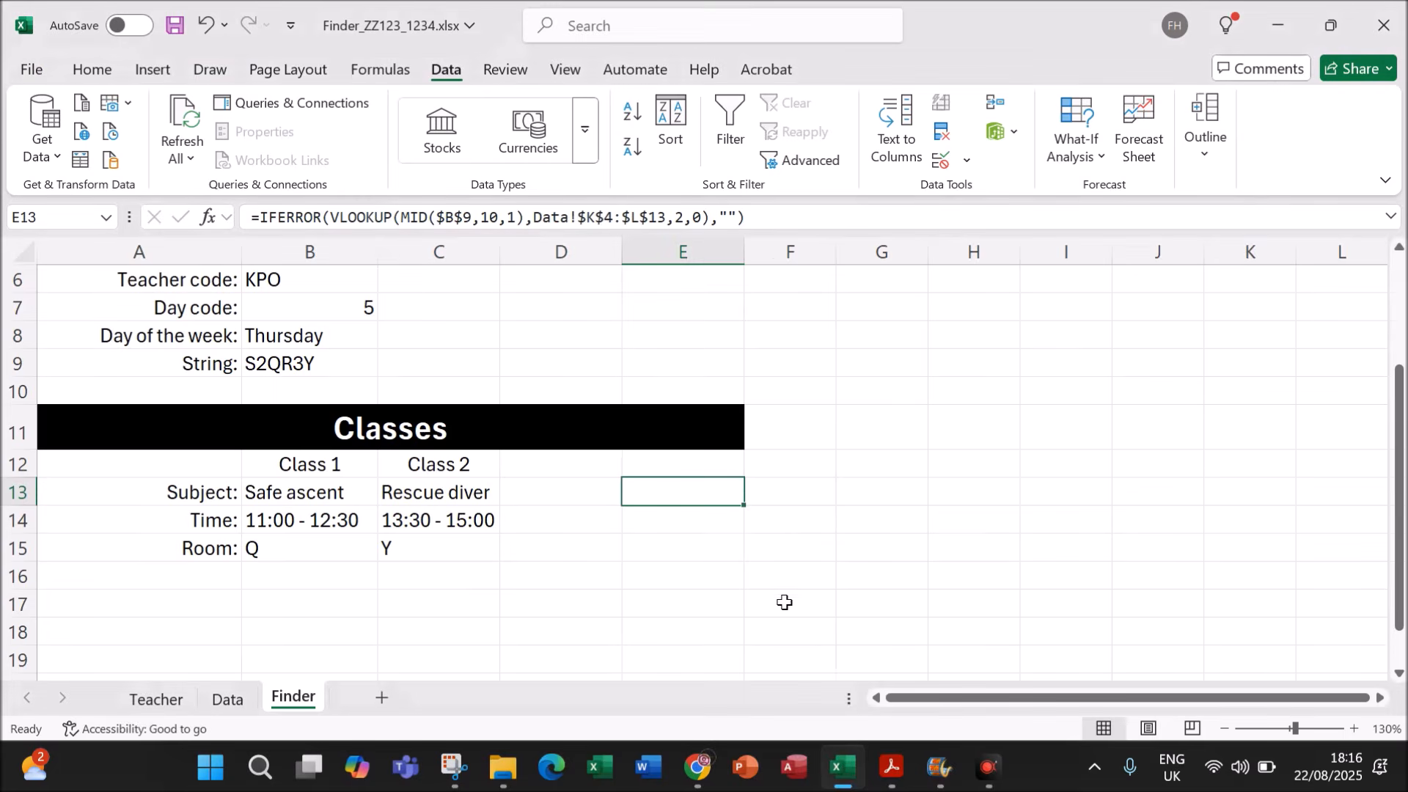
Step: Select the teacher with code DGI in B4 and check the class labels and details in B12:E15
scroll(577, 584, up, 2)
click(304, 440)
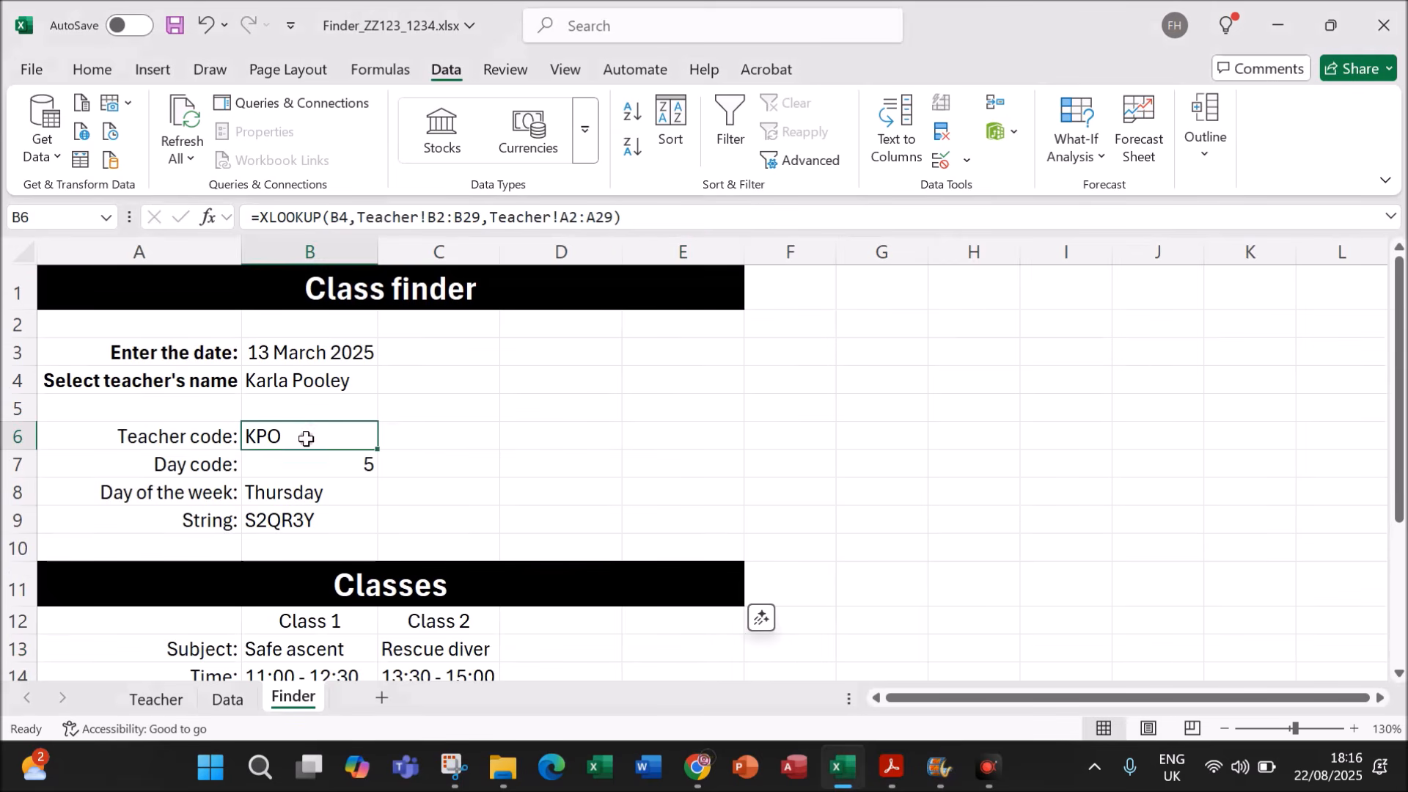
click(336, 379)
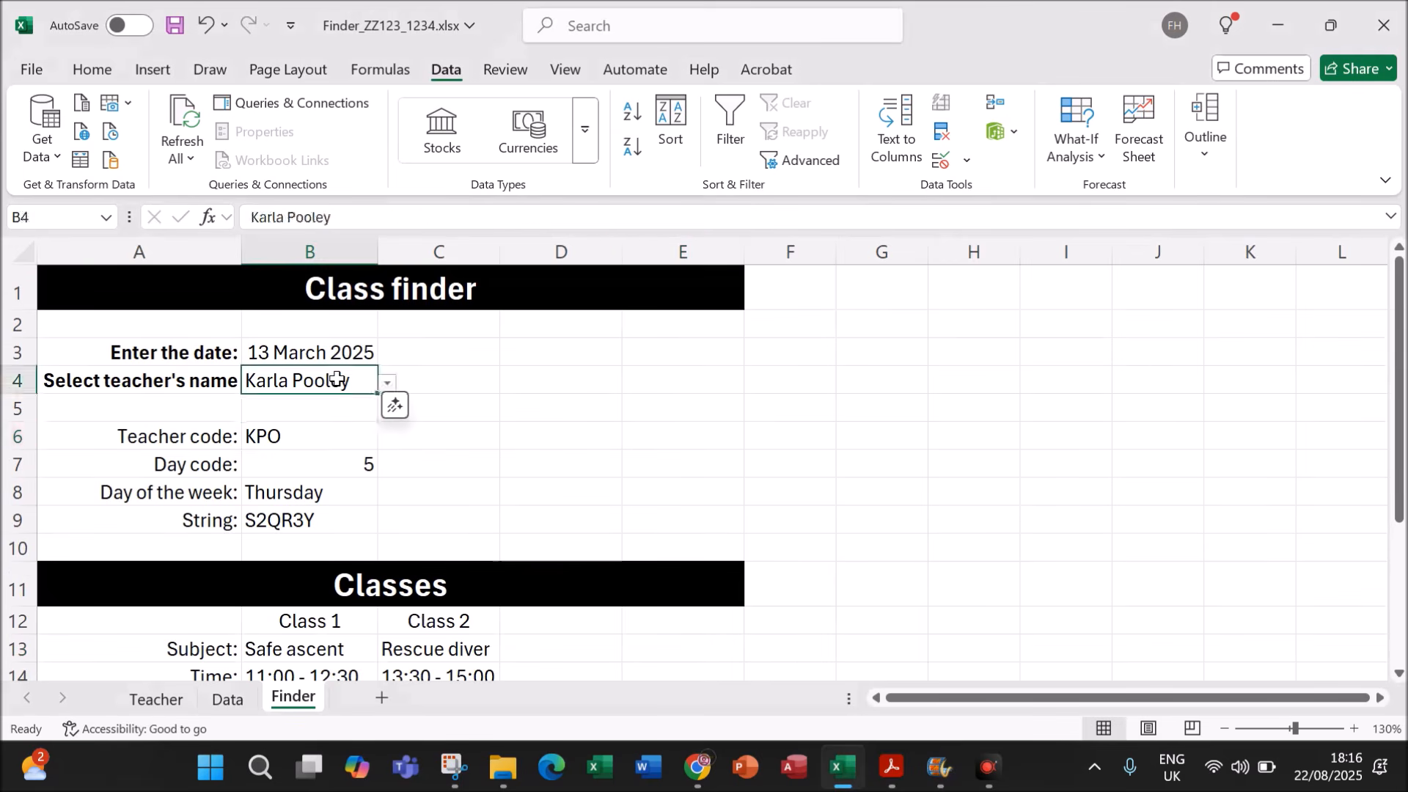
click(390, 386)
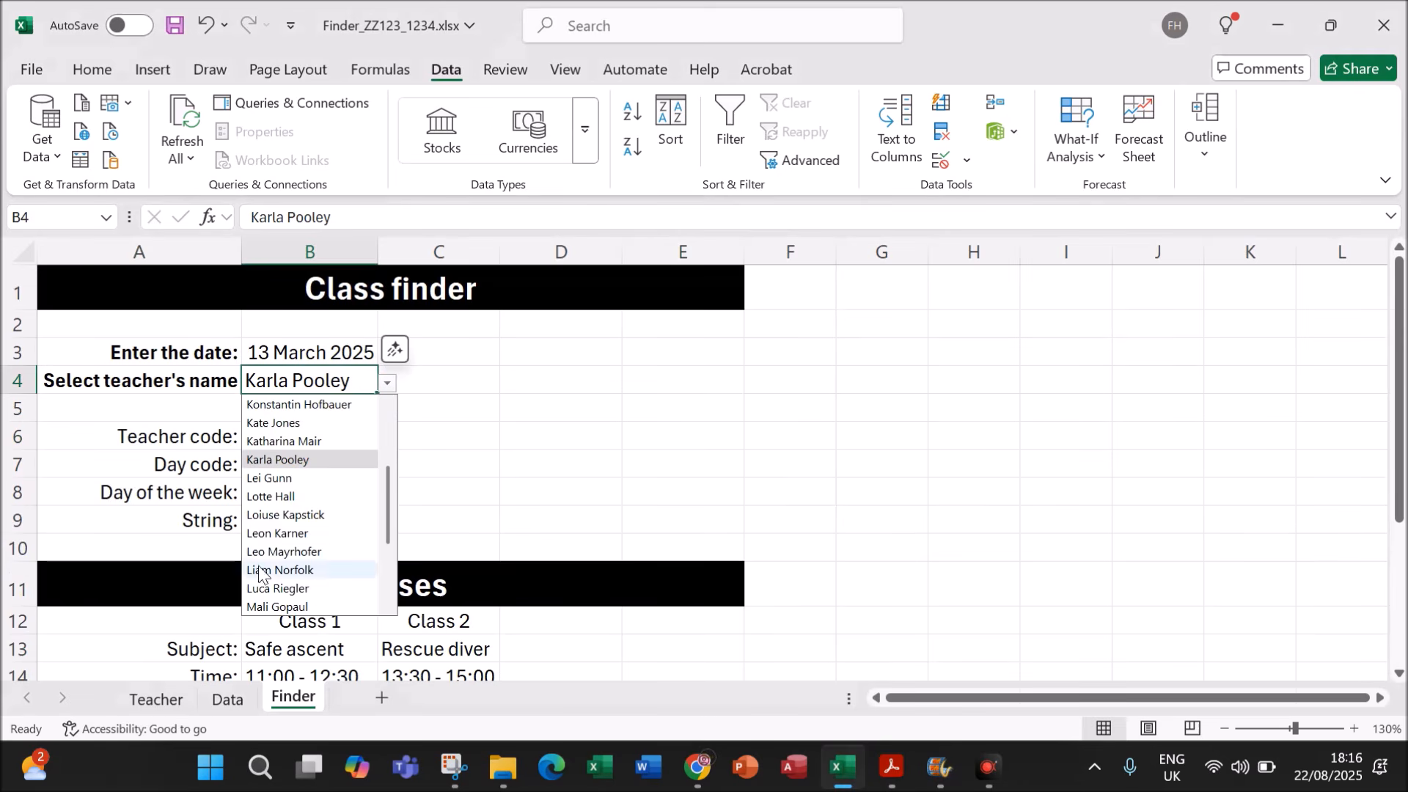
scroll(289, 555, up, 3)
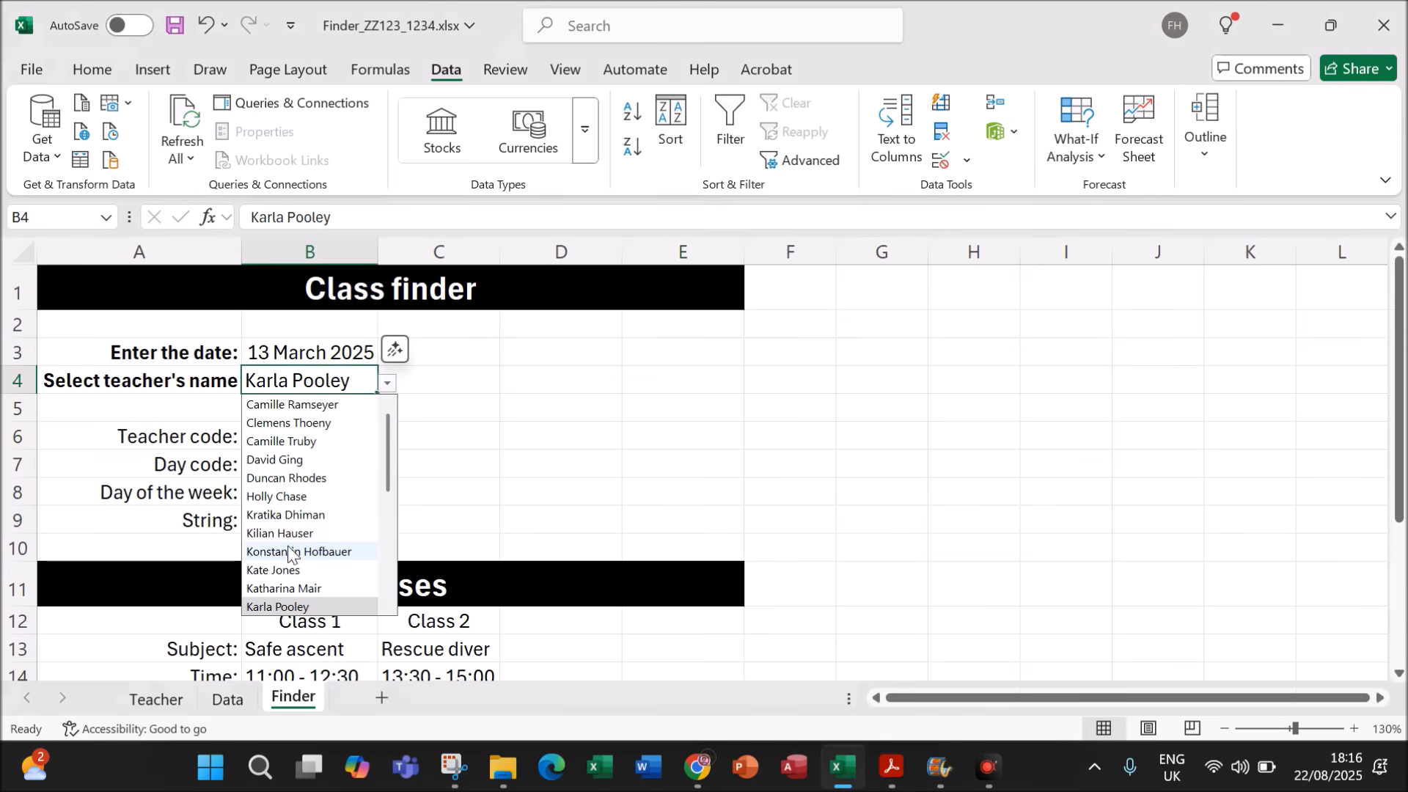
click(298, 460)
scroll(299, 452, down, 2)
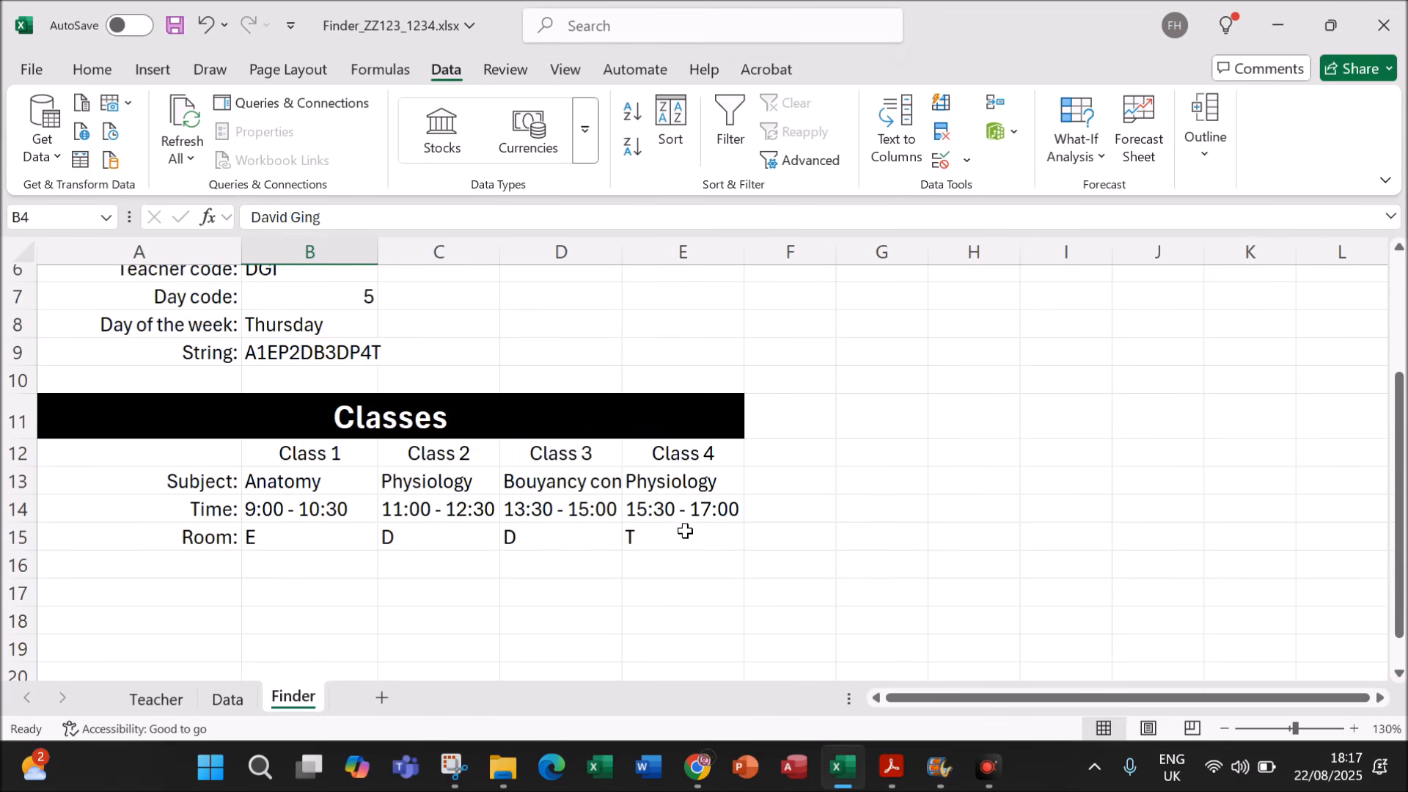
Step: Auto-fit the width of all columns on the Finder sheet
click(22, 253)
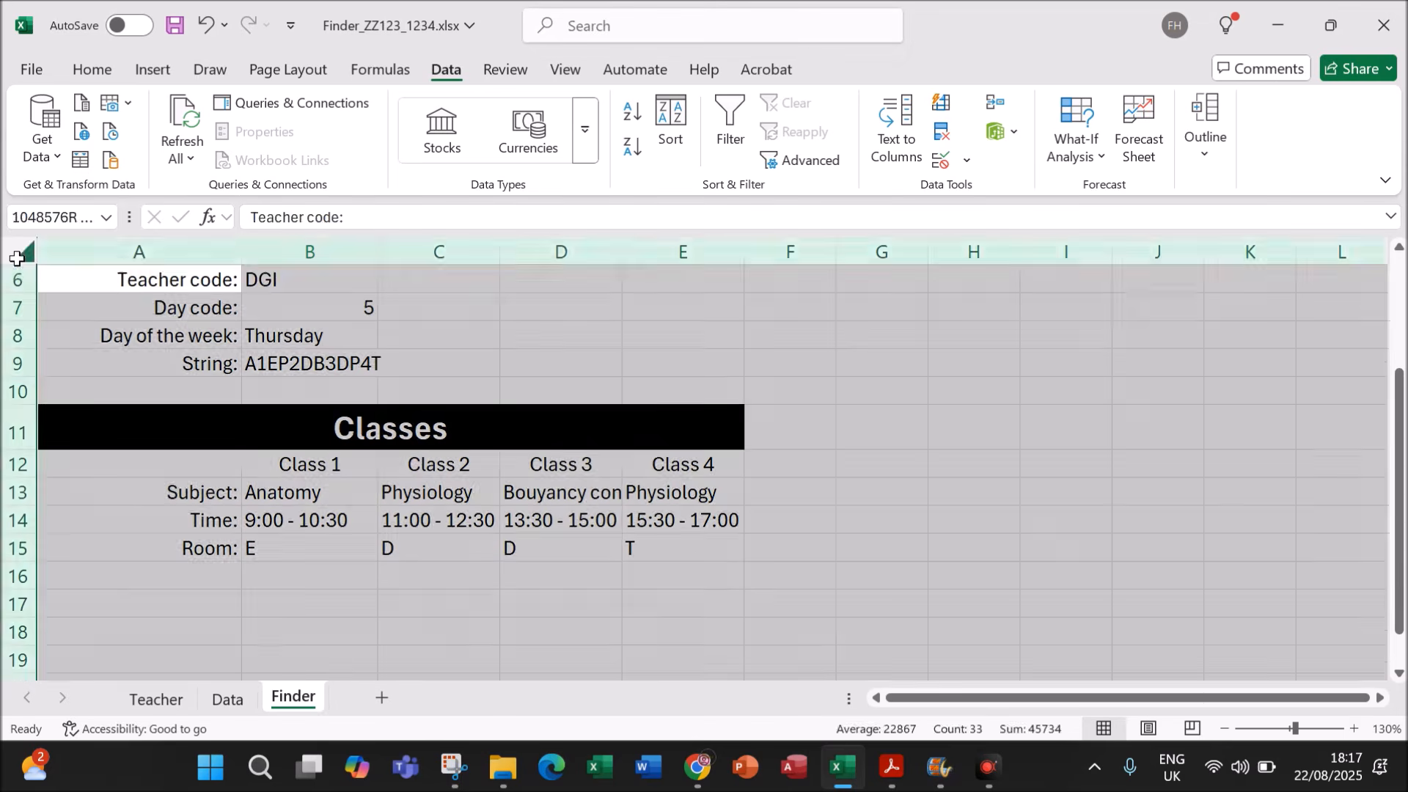
double_click(241, 252)
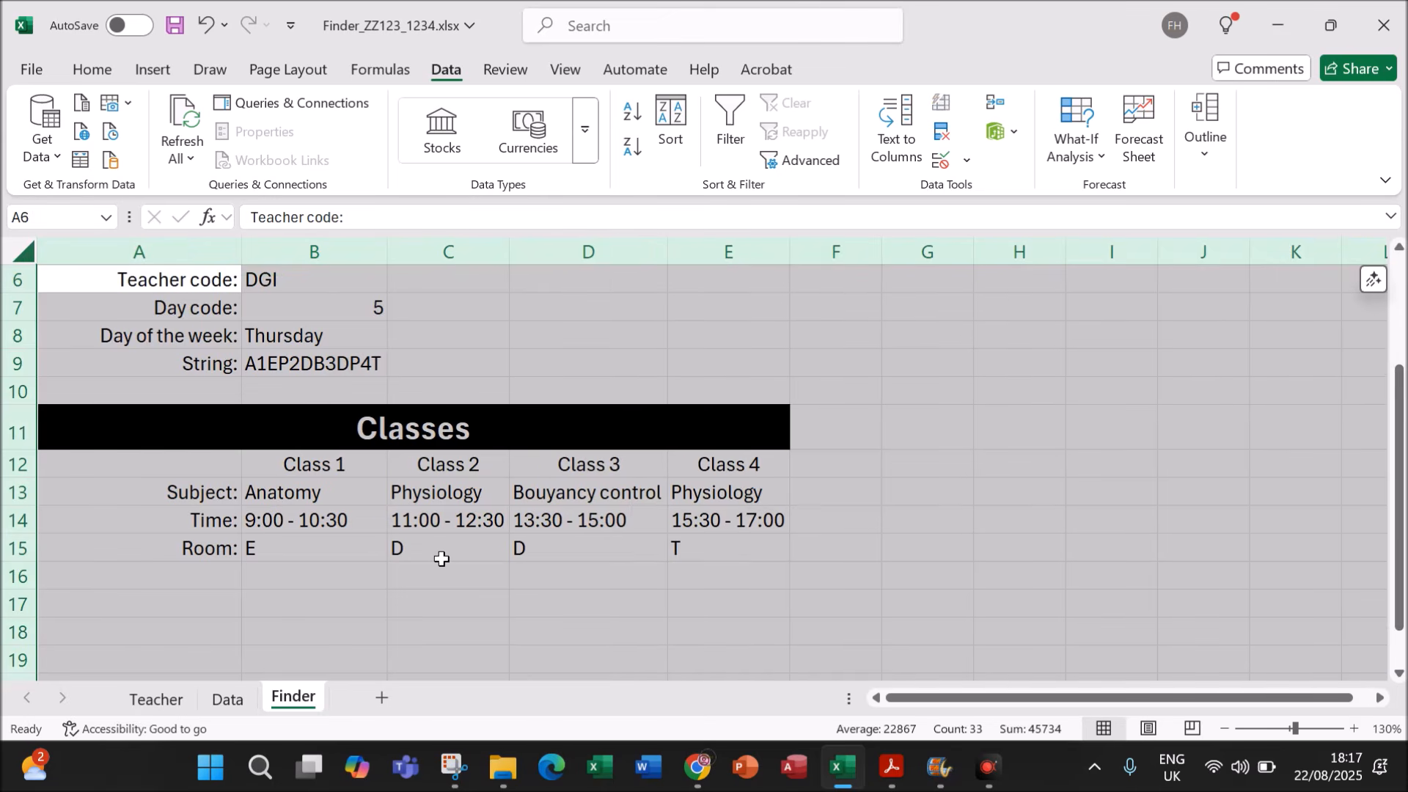
click(433, 631)
Step: Centre the class details in B13:E15 and the finder values in B3:B9 horizontally
drag(337, 493, 716, 547)
click(91, 69)
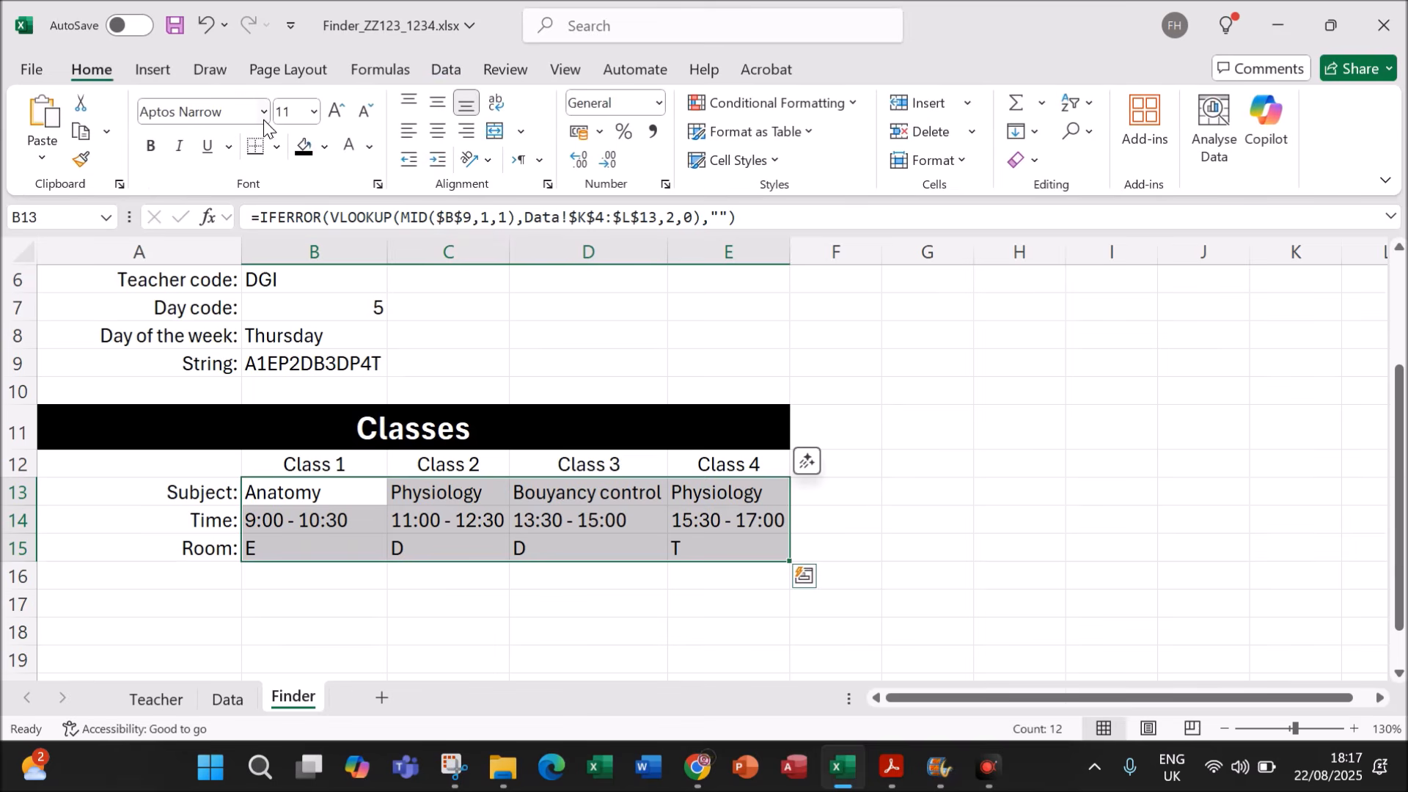
click(437, 131)
scroll(489, 543, up, 2)
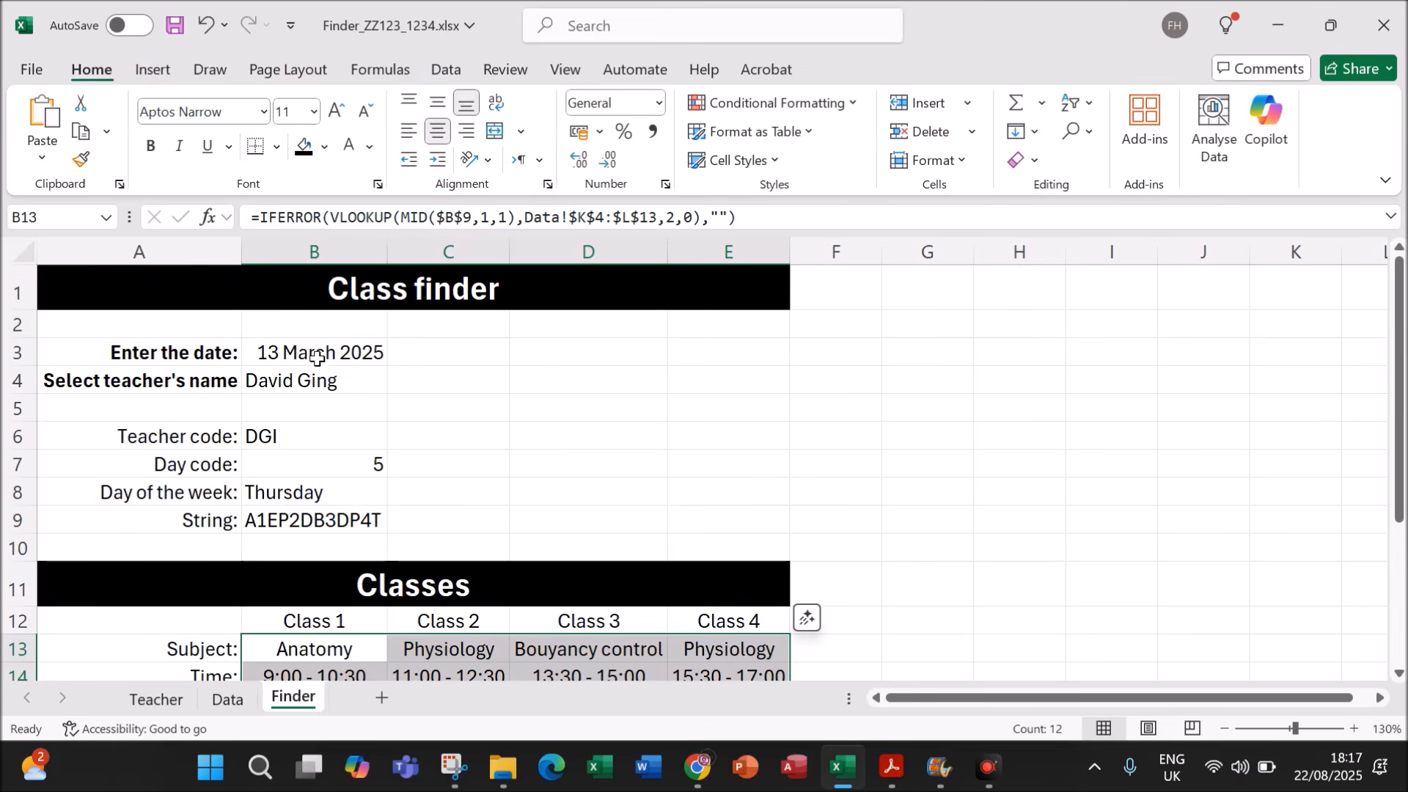
drag(312, 357, 345, 517)
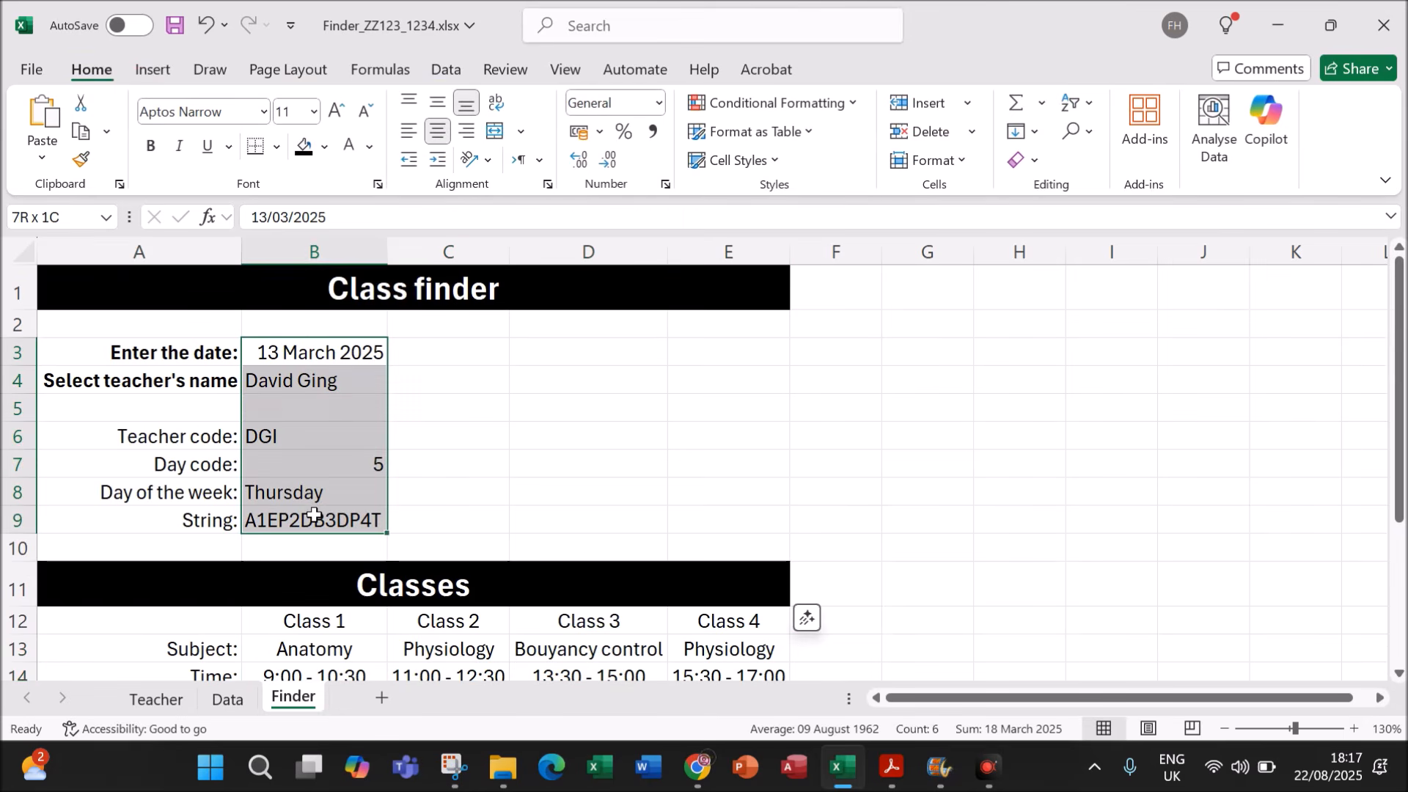
click(438, 132)
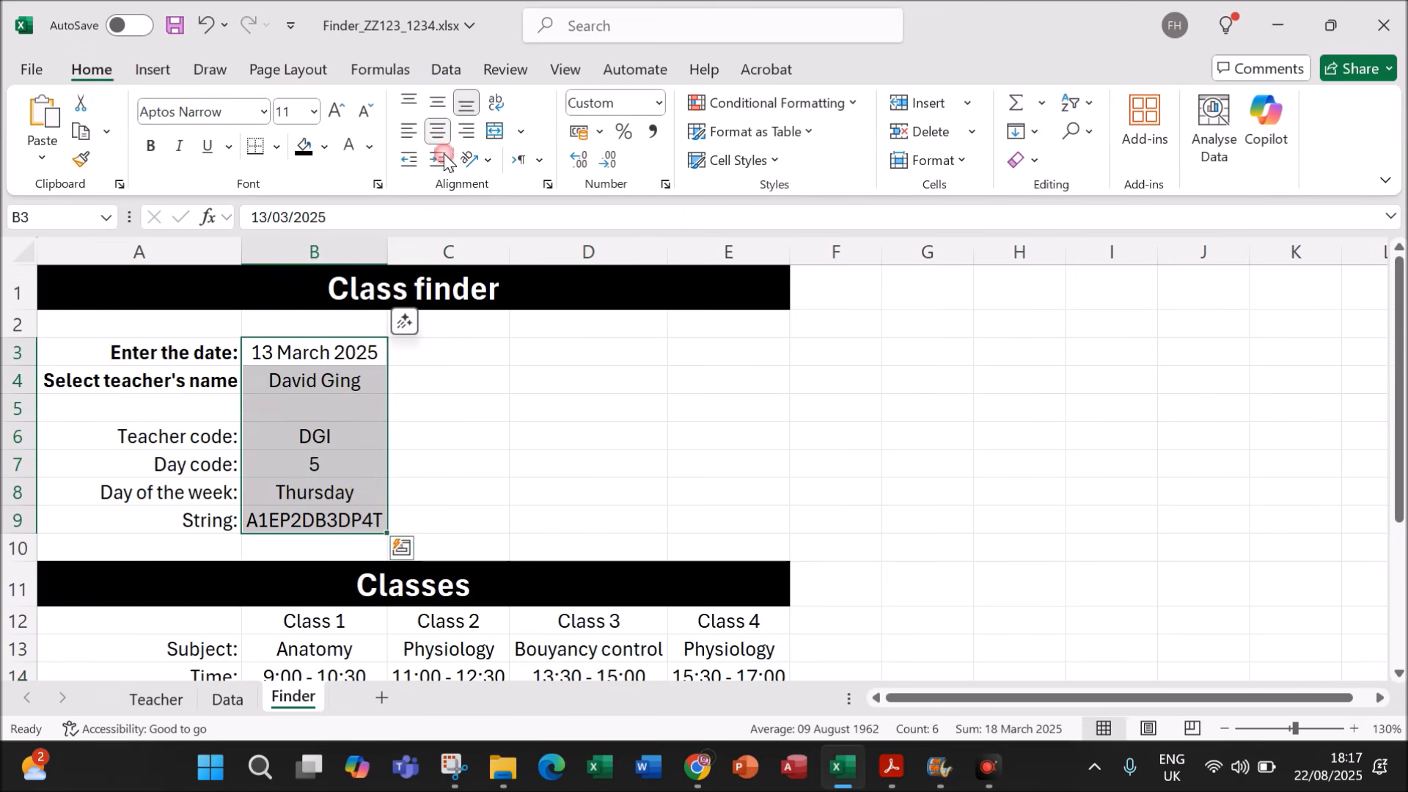
click(968, 523)
scroll(1193, 609, down, 3)
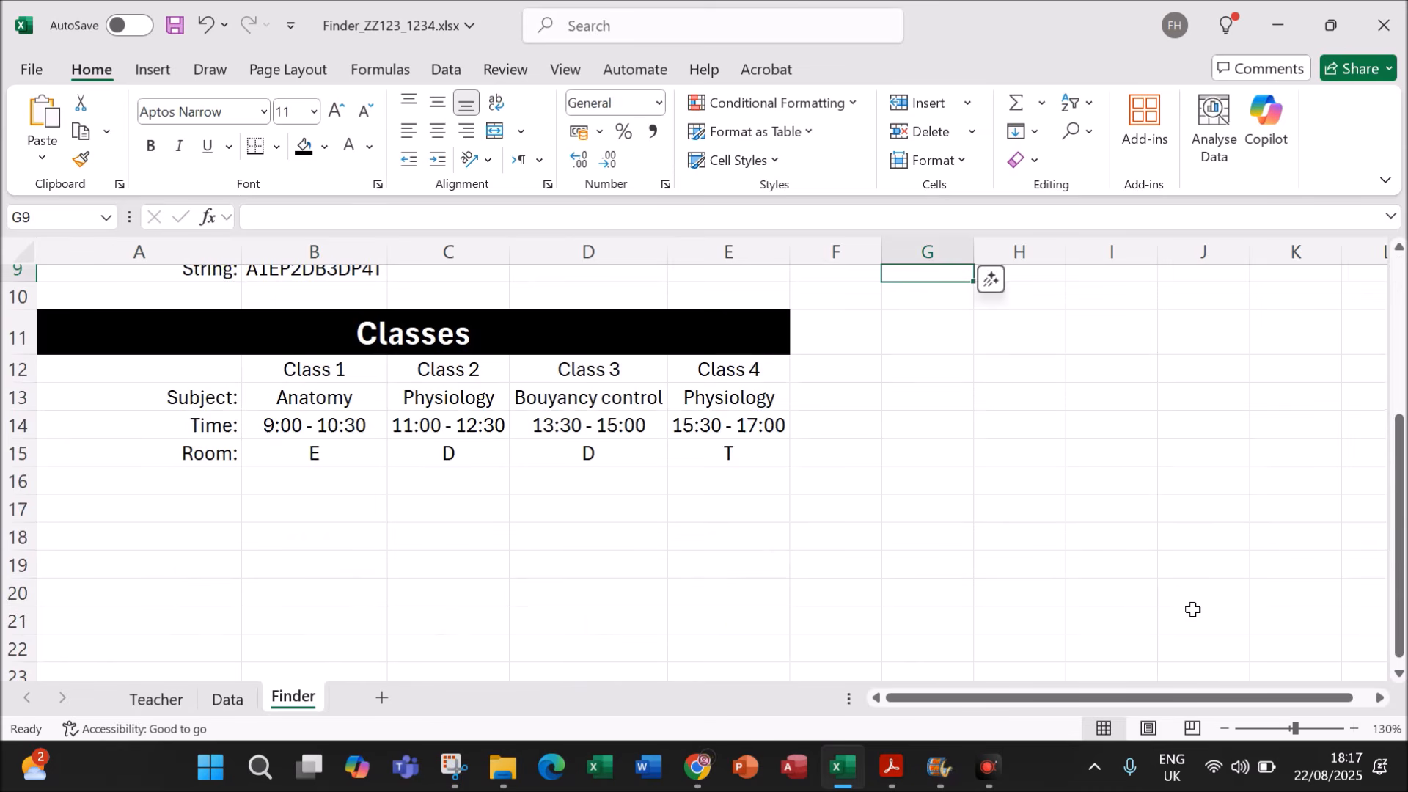
scroll(1193, 609, up, 2)
scroll(1049, 625, up, 1)
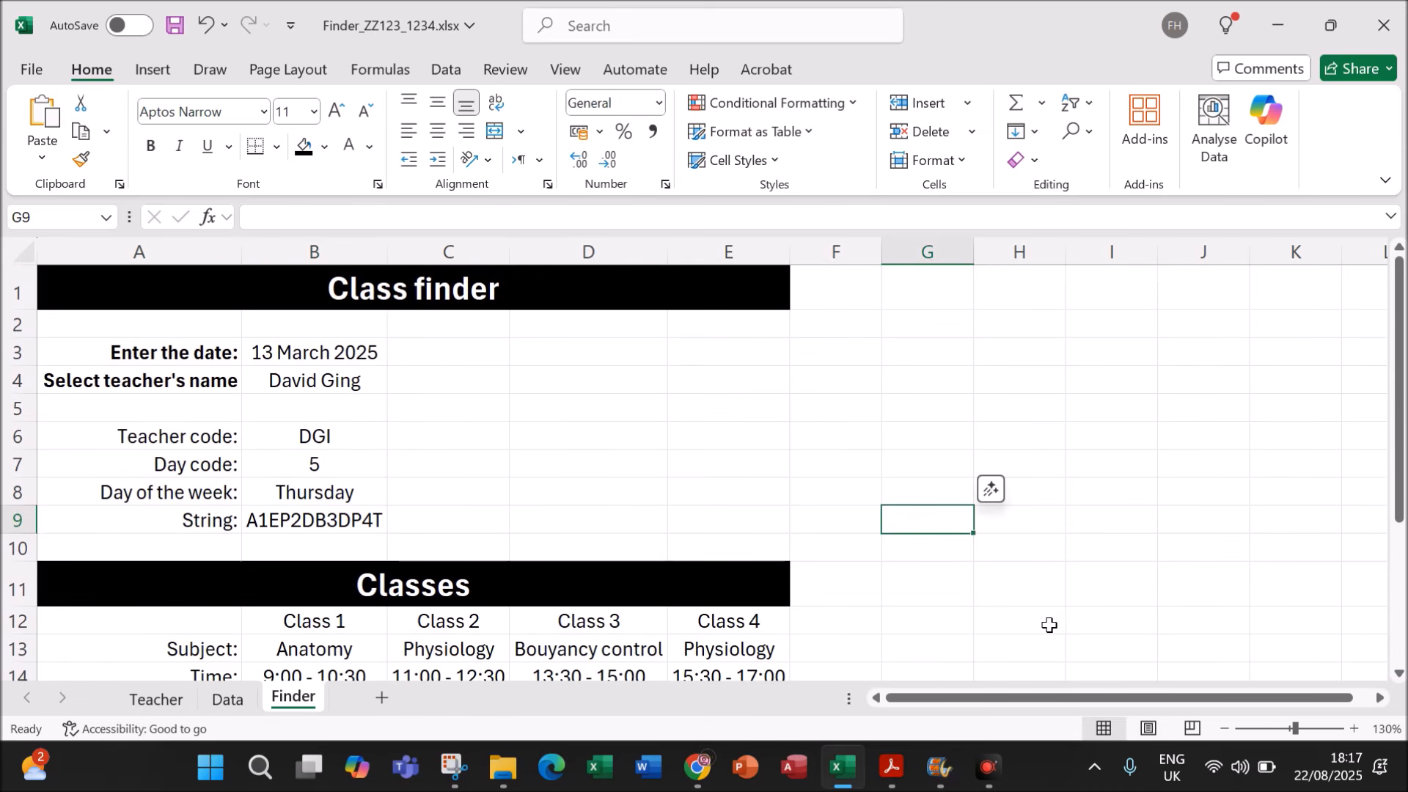
Step: Read question 13 in the Acrobat exam paper and create a blank document in Word
click(892, 768)
scroll(523, 583, down, 5)
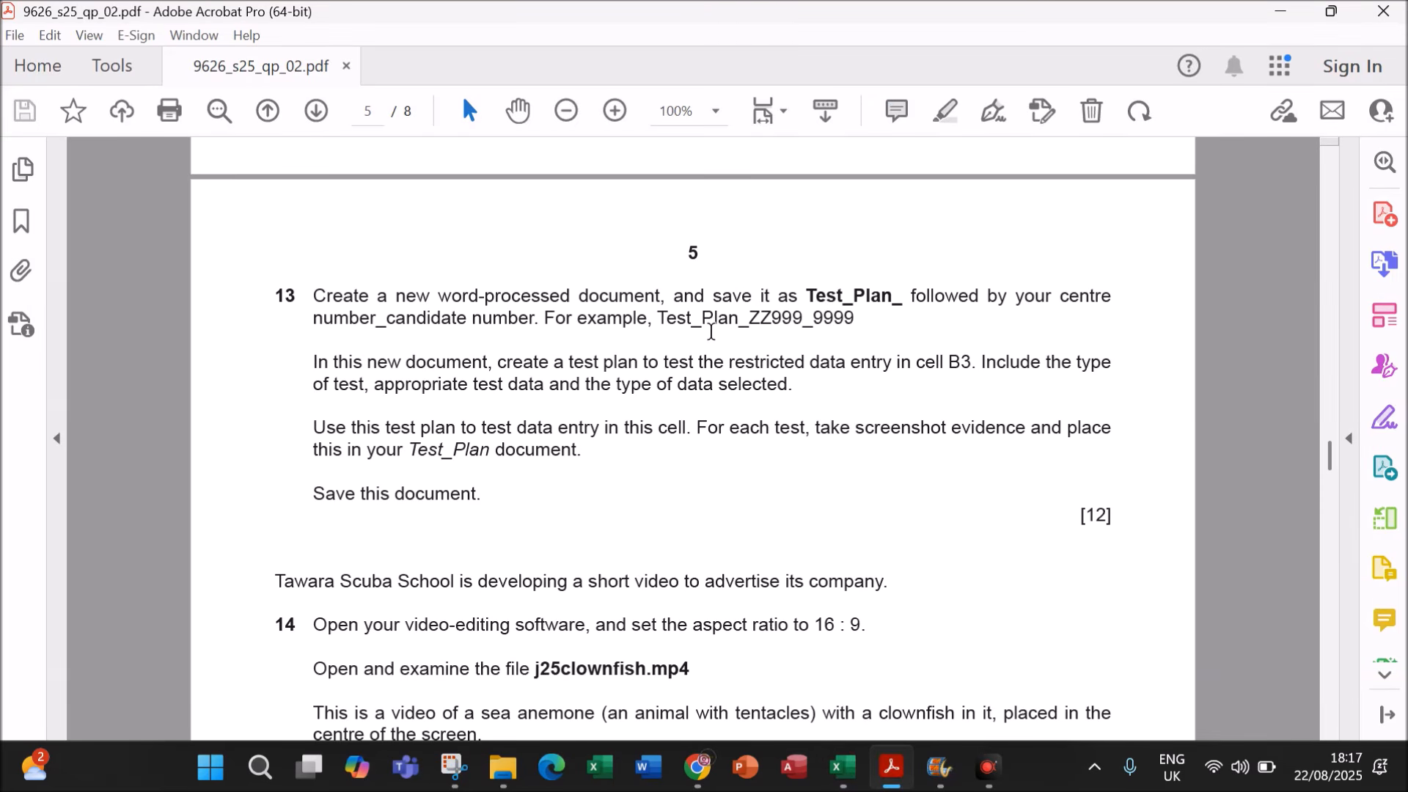
click(648, 767)
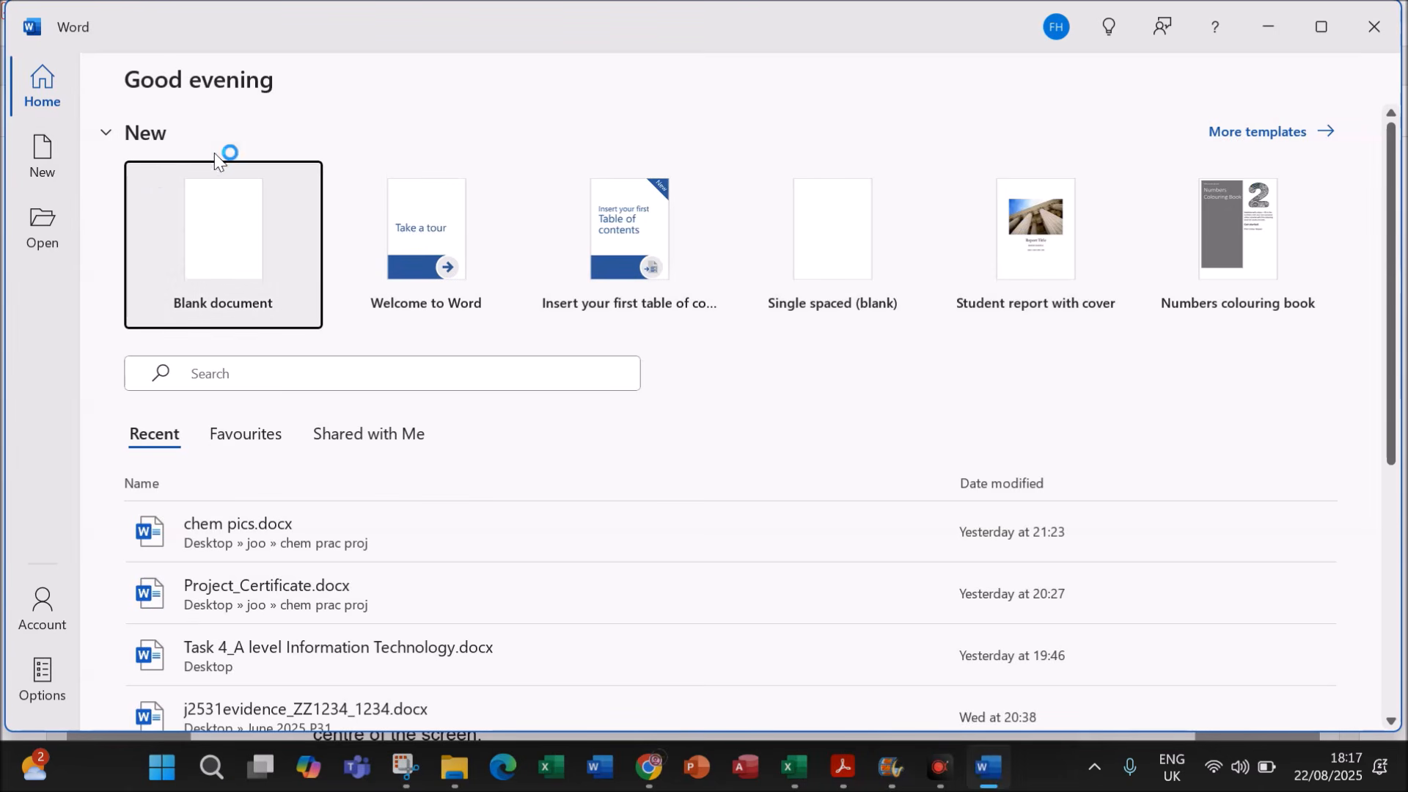
click(193, 246)
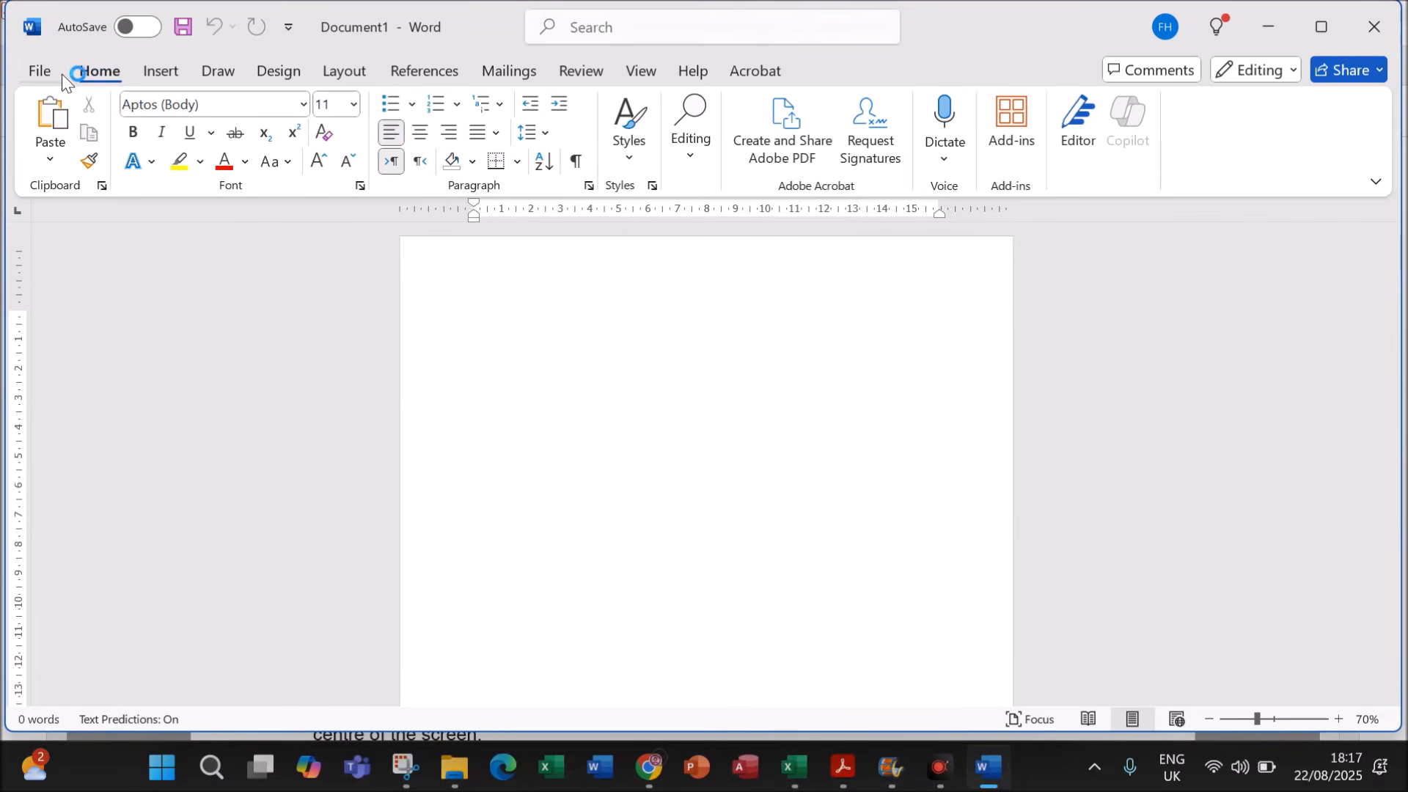
Step: Save the new document as "Test Plan_ZZ123_1234" in the J25 AS folder in Word Document format
click(61, 74)
click(72, 368)
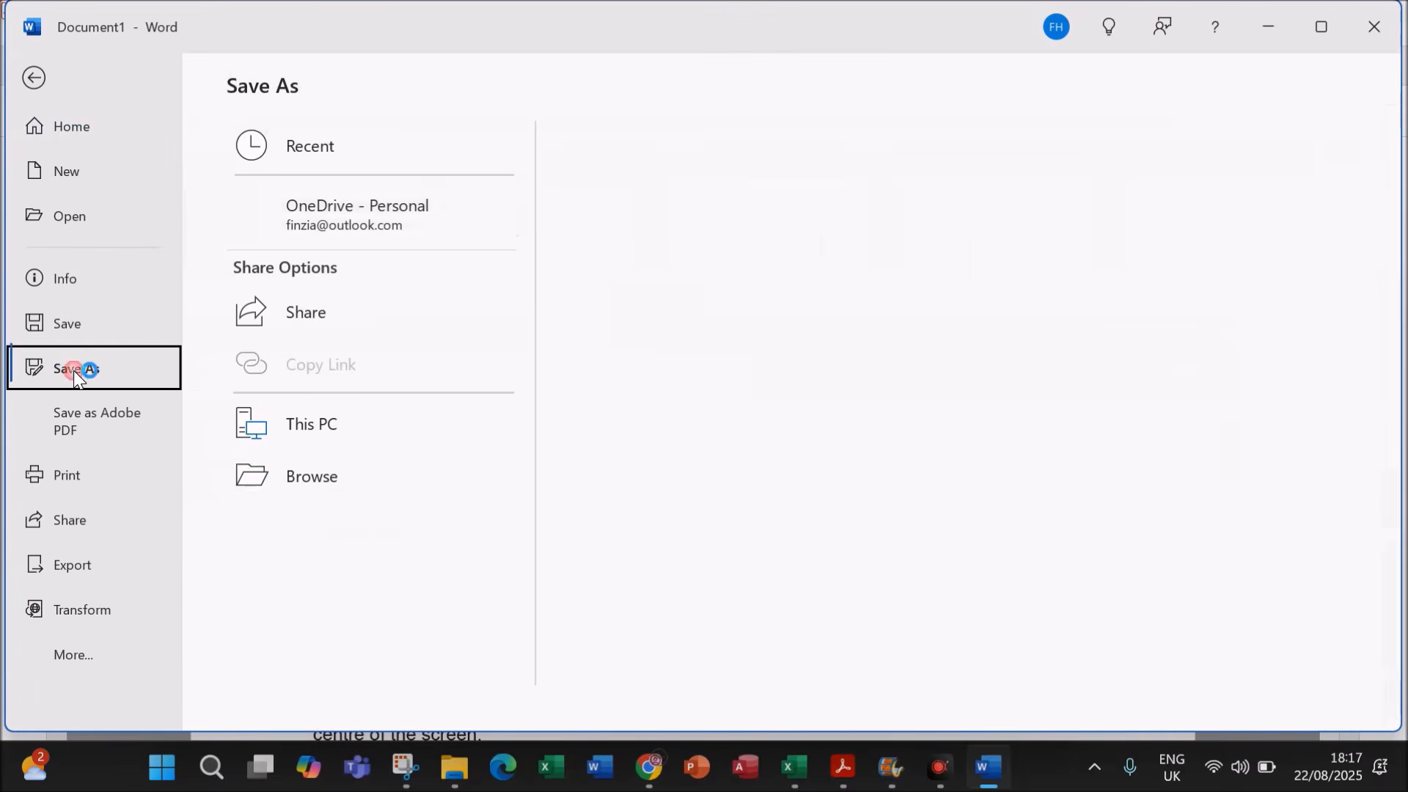
click(271, 528)
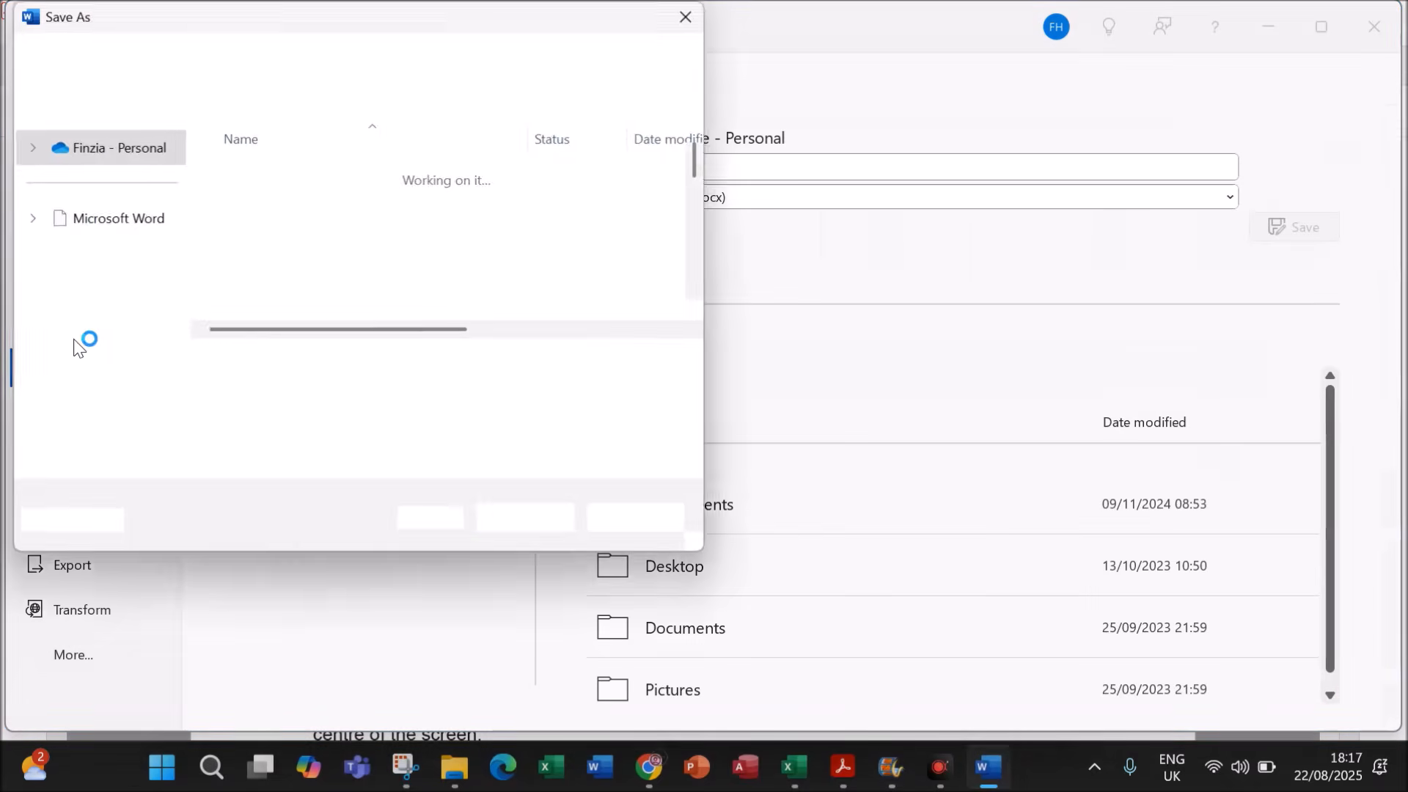
scroll(113, 308, down, 3)
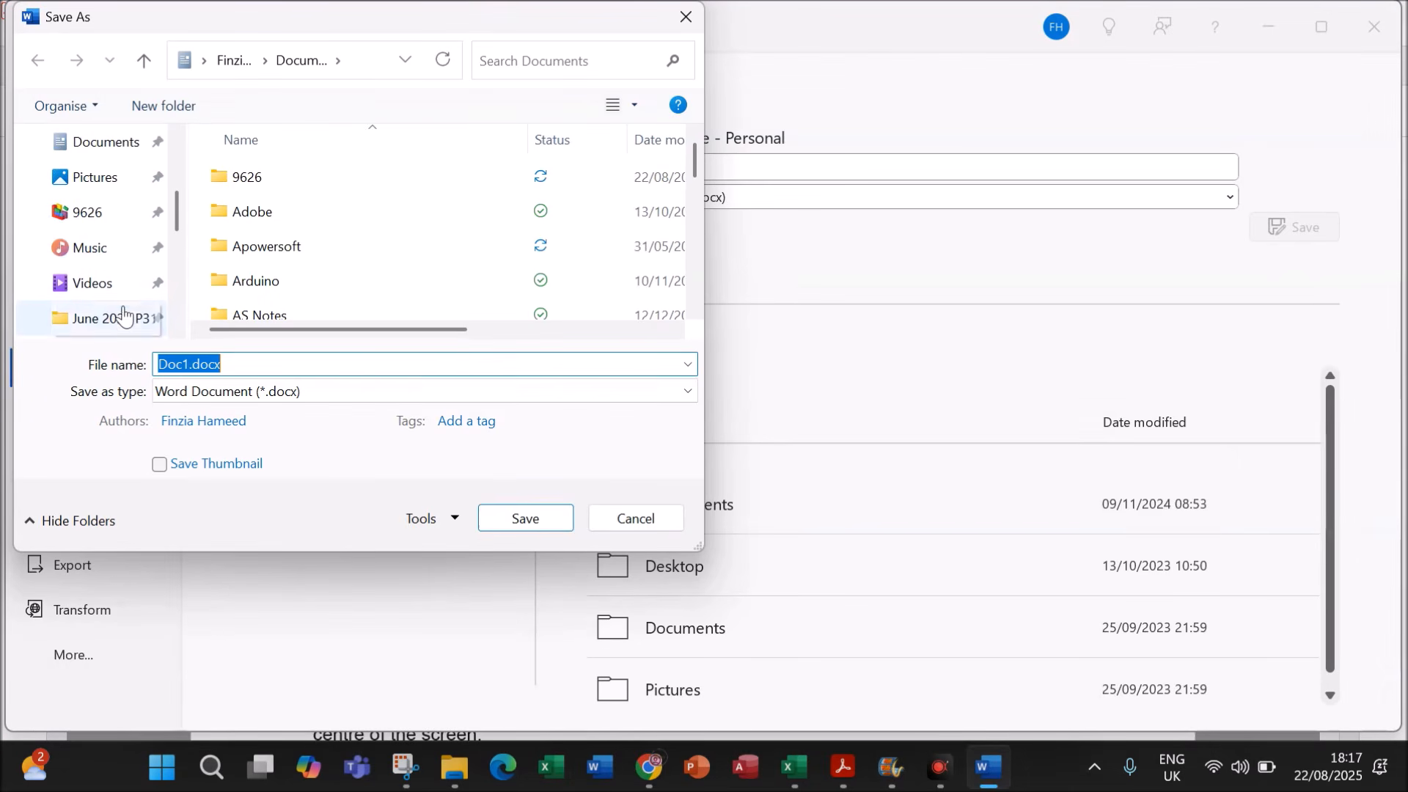
scroll(120, 319, down, 1)
click(110, 284)
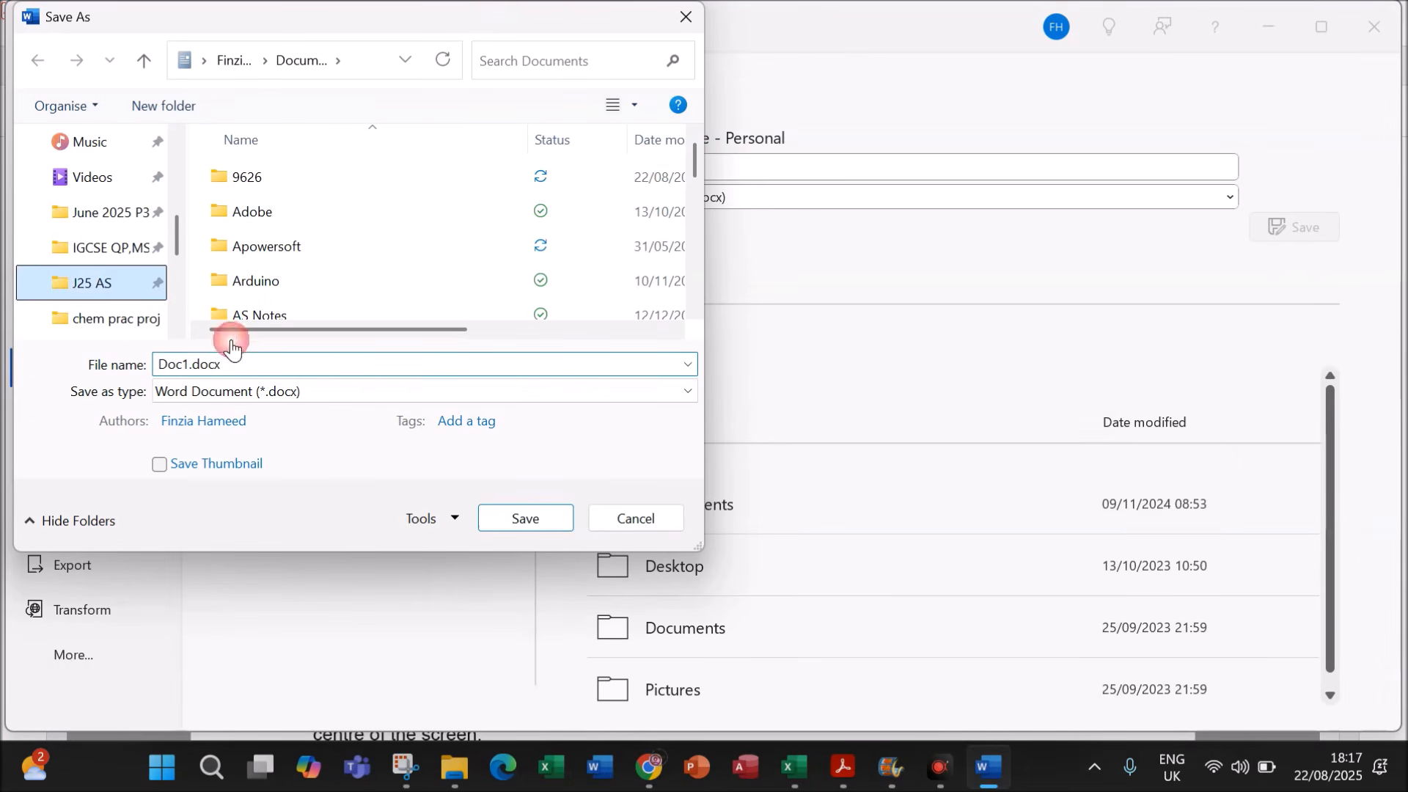
text(Test P)
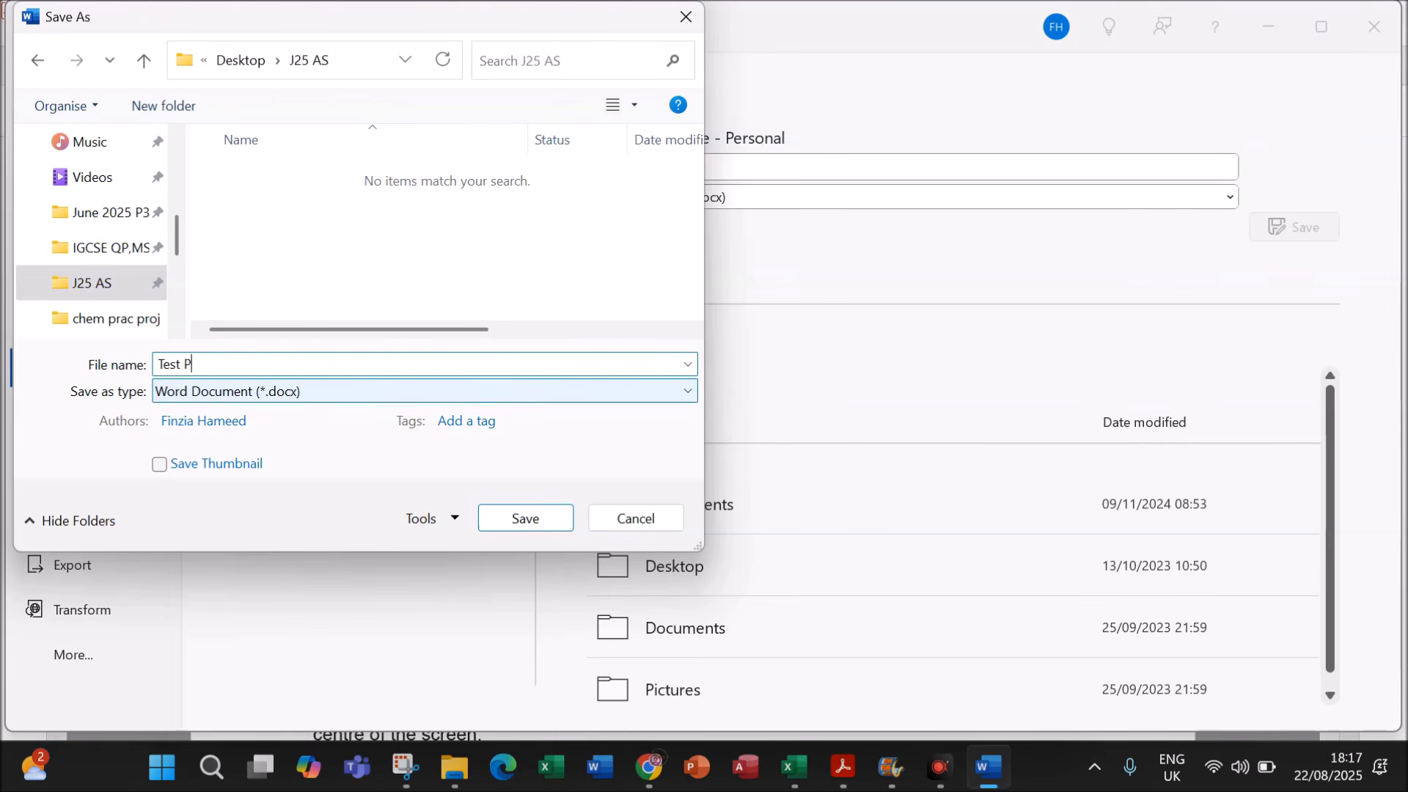
text(lan_ZZ123_1234)
click(526, 518)
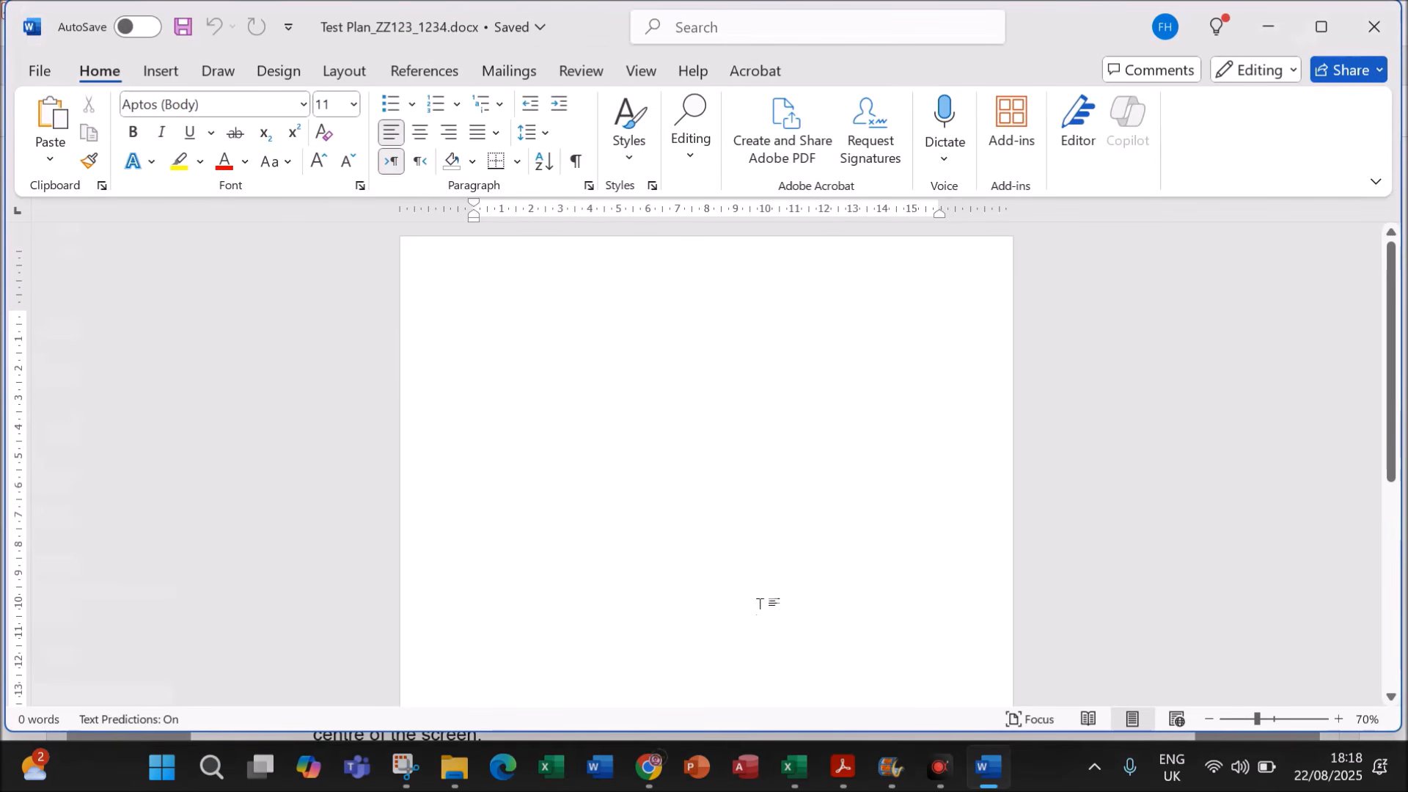
Step: Return to the exam paper in Acrobat and read question 13's requirements for the test plan of cell B3
click(1339, 719)
click(1339, 719)
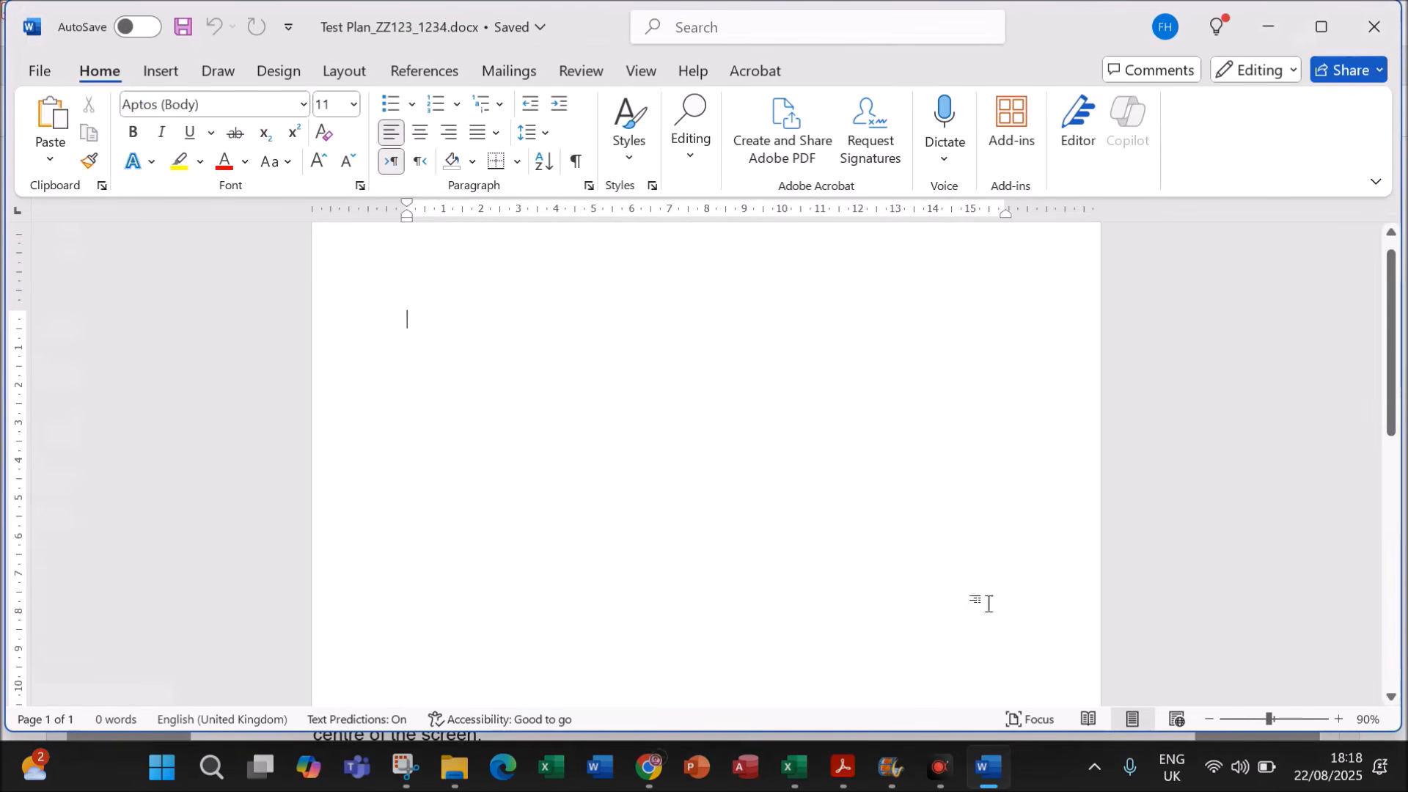
scroll(982, 600, up, 1)
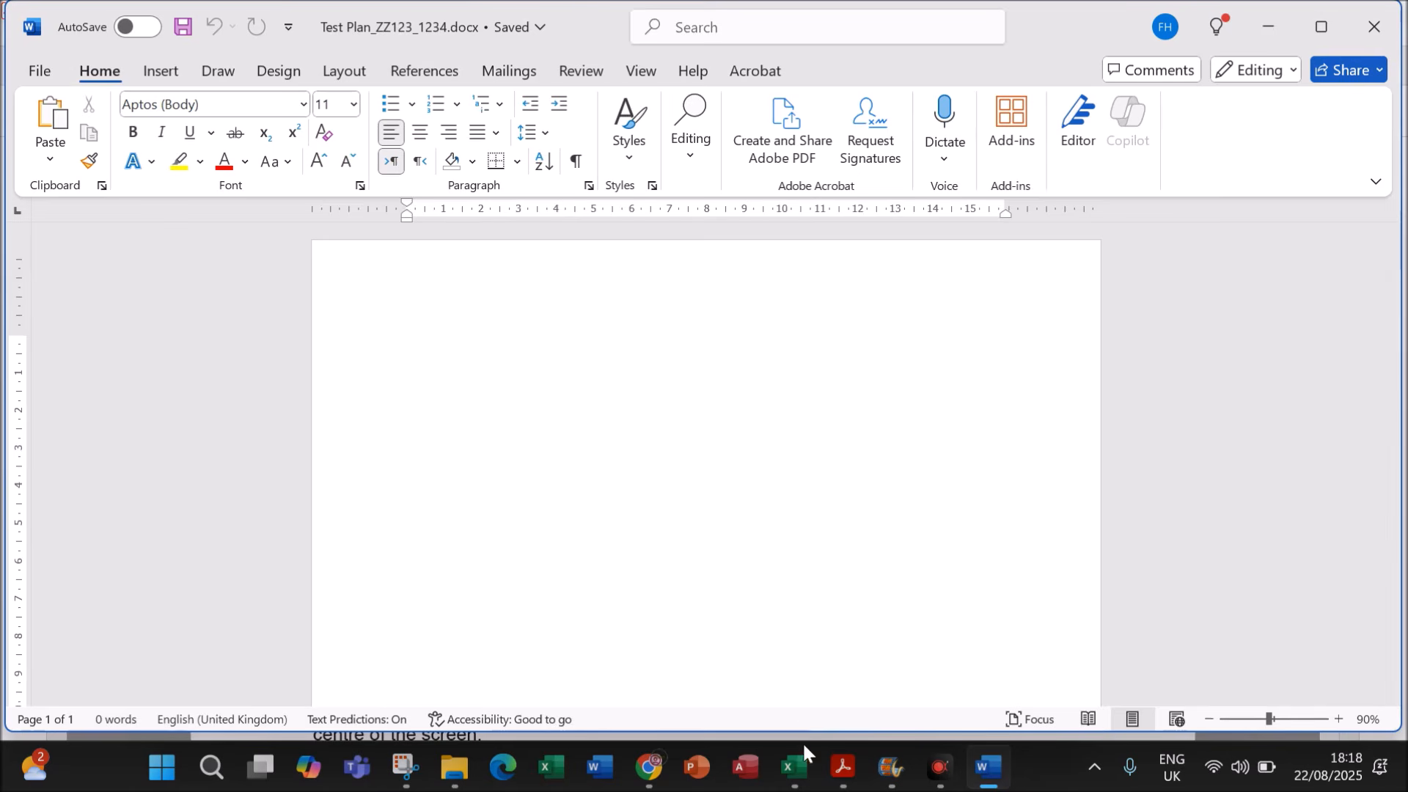
click(841, 765)
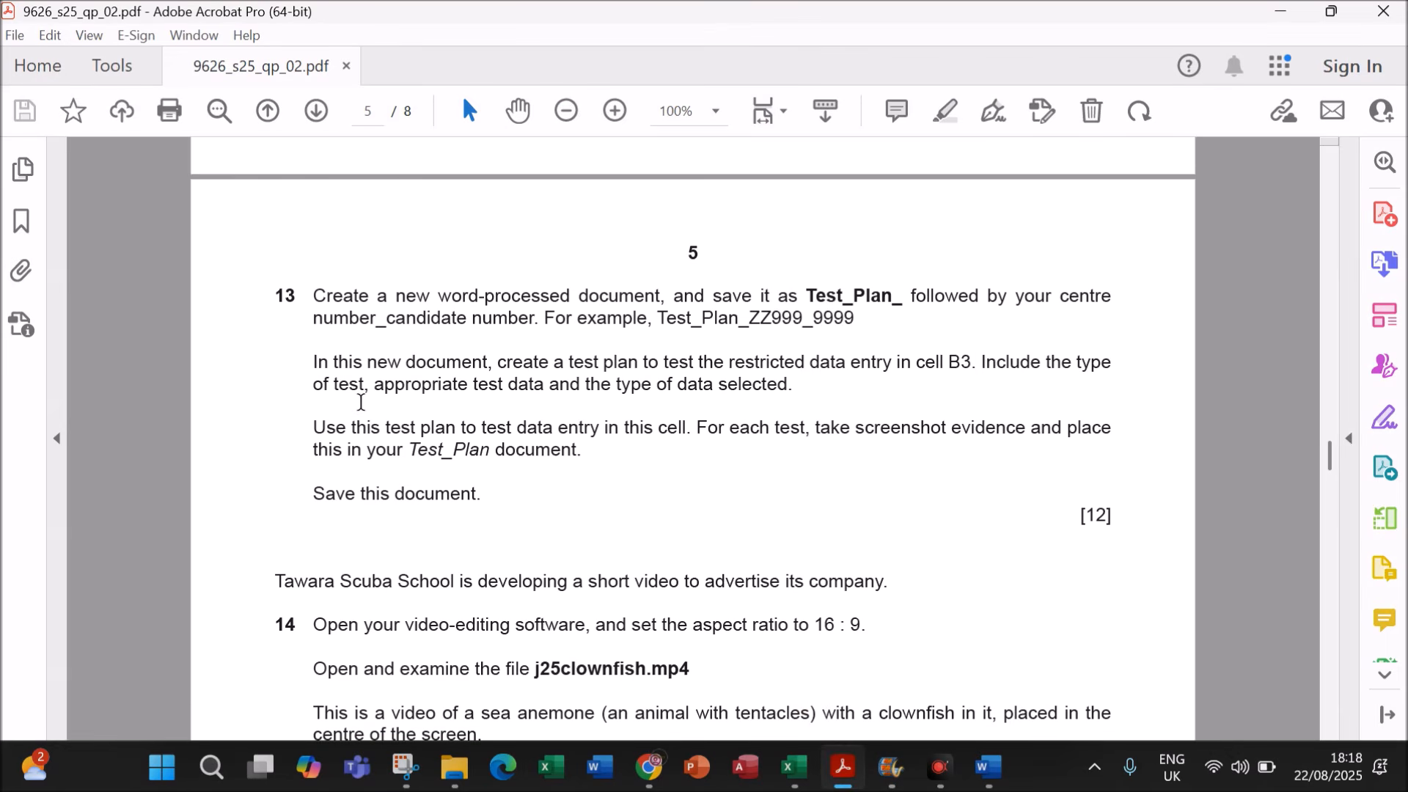
drag(498, 361, 789, 396)
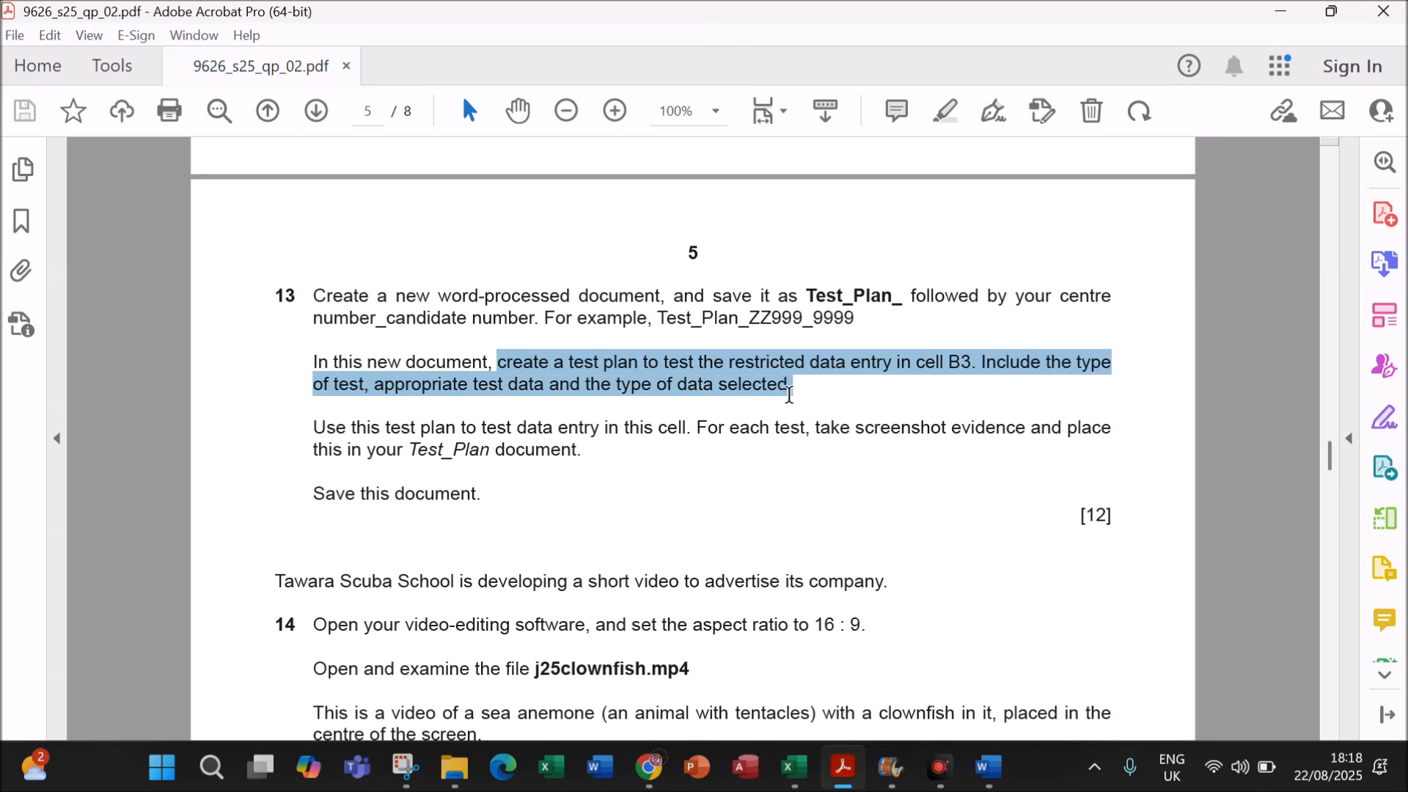
Step: Switch to the Word test plan document and insert a table with 4 columns and 6 rows, using AutoFit to contents
drag(789, 396, 584, 454)
click(591, 508)
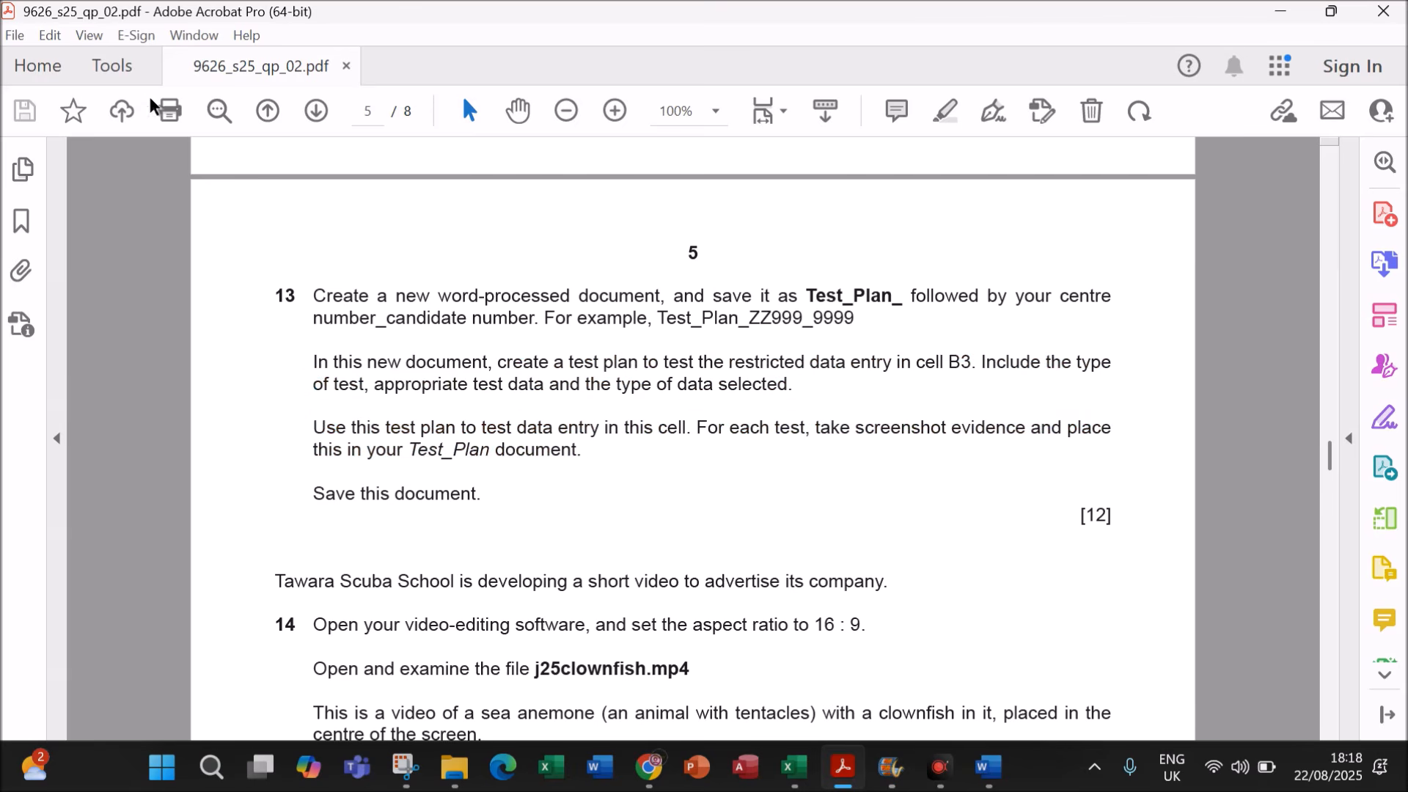
click(996, 780)
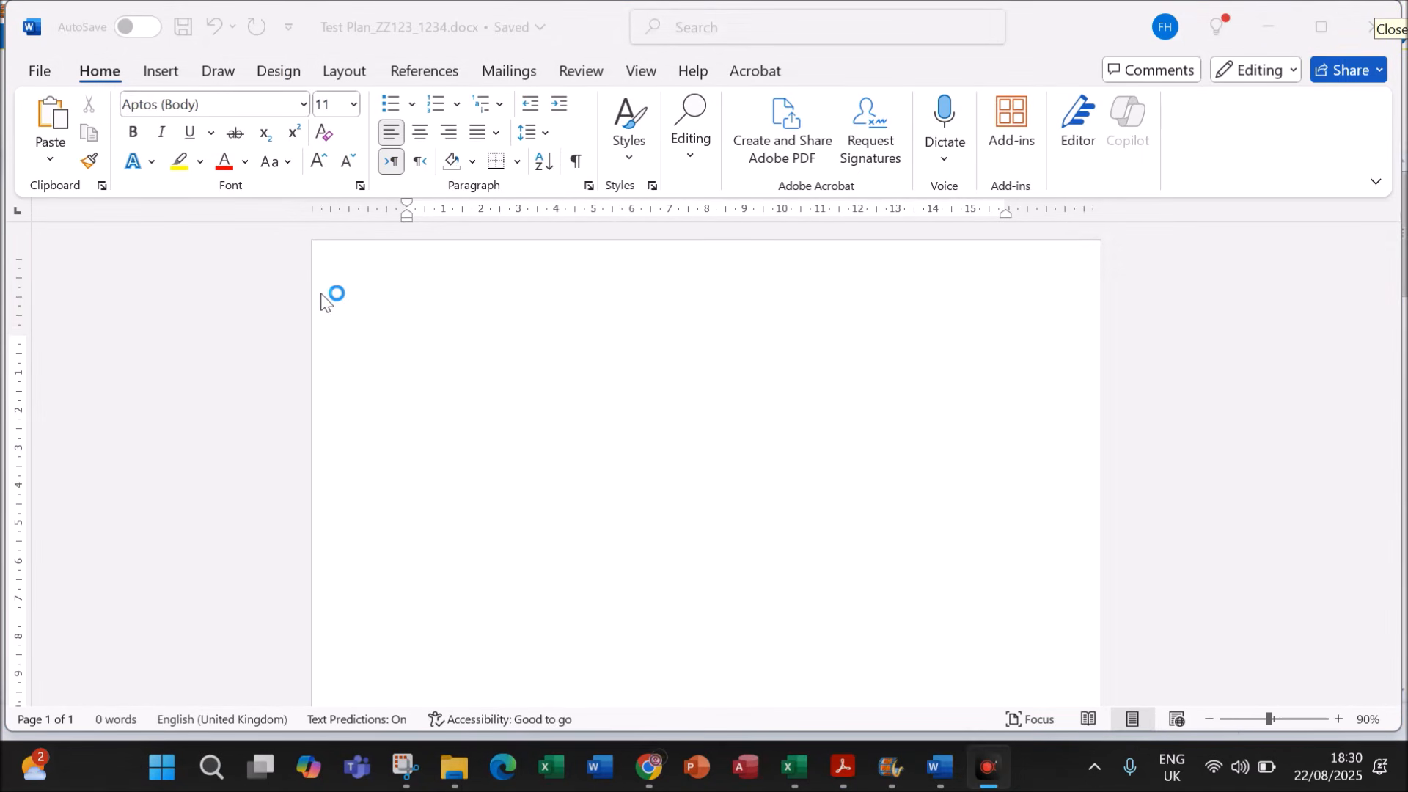
click(418, 271)
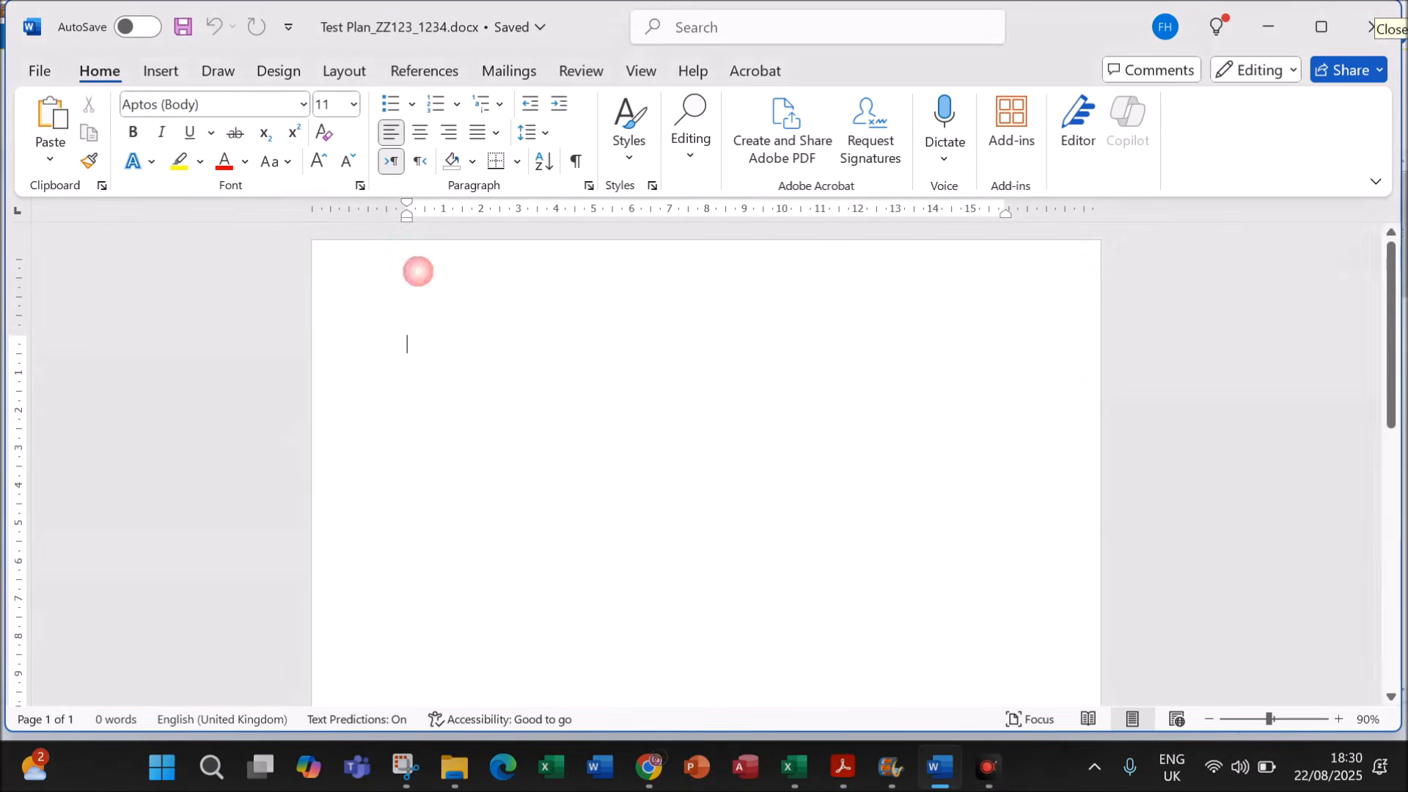
click(176, 69)
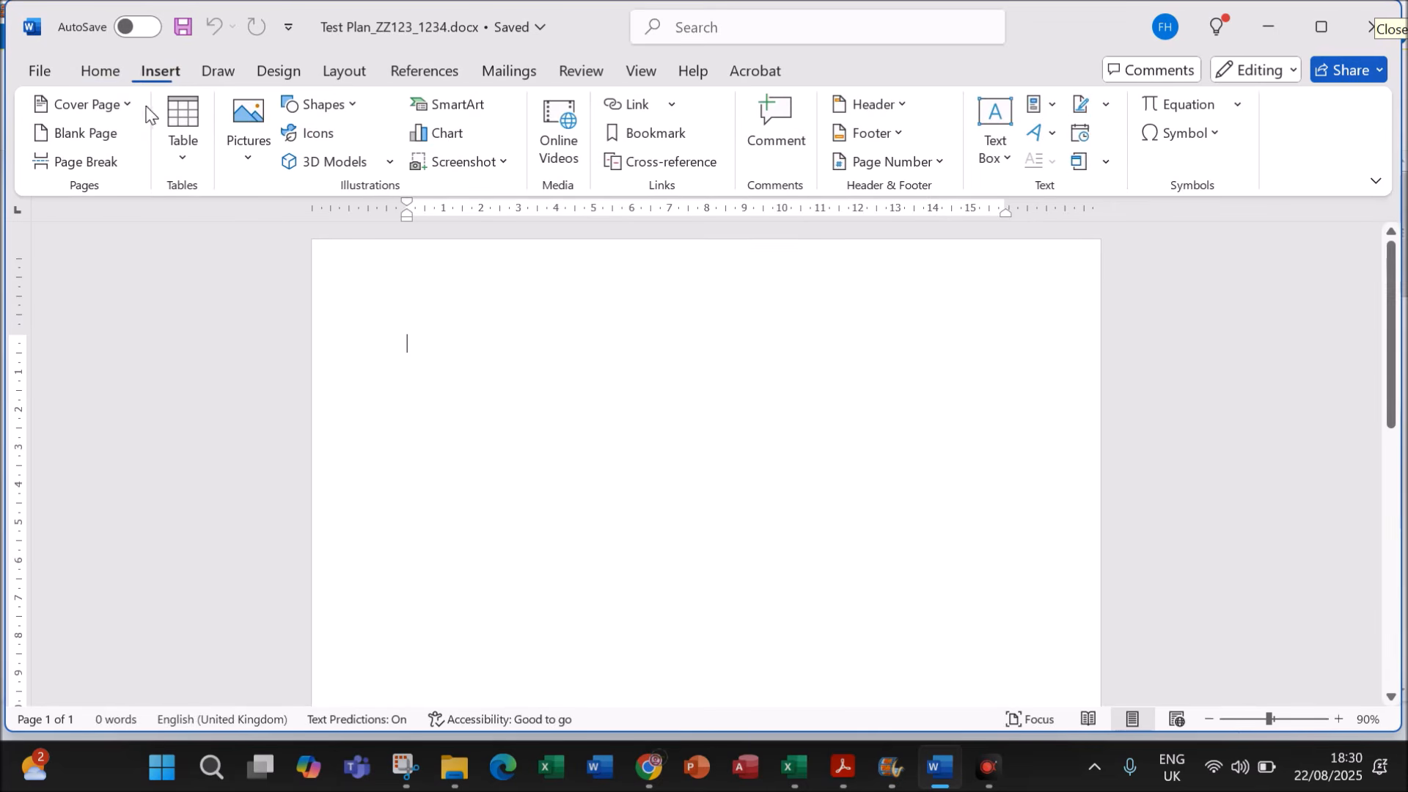
click(173, 172)
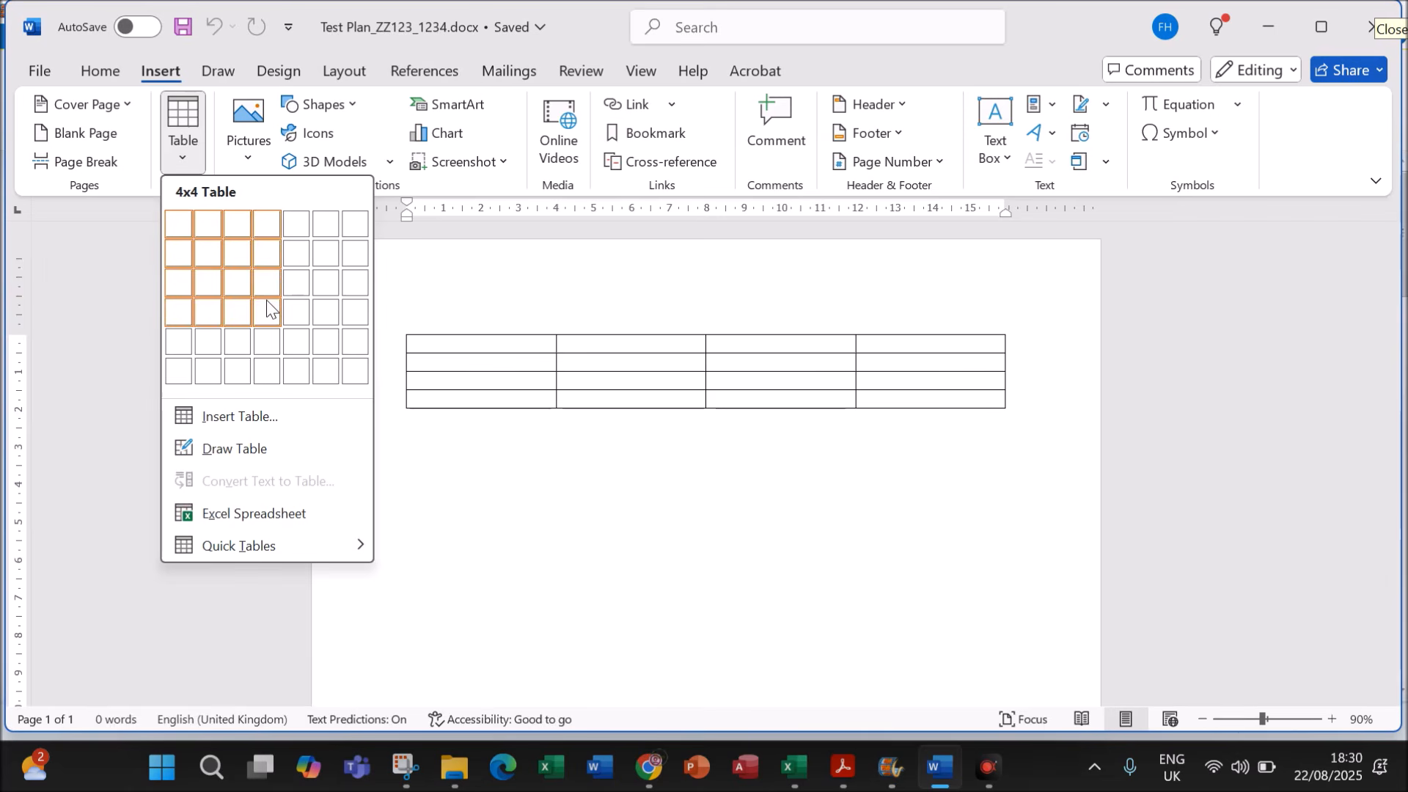
click(249, 415)
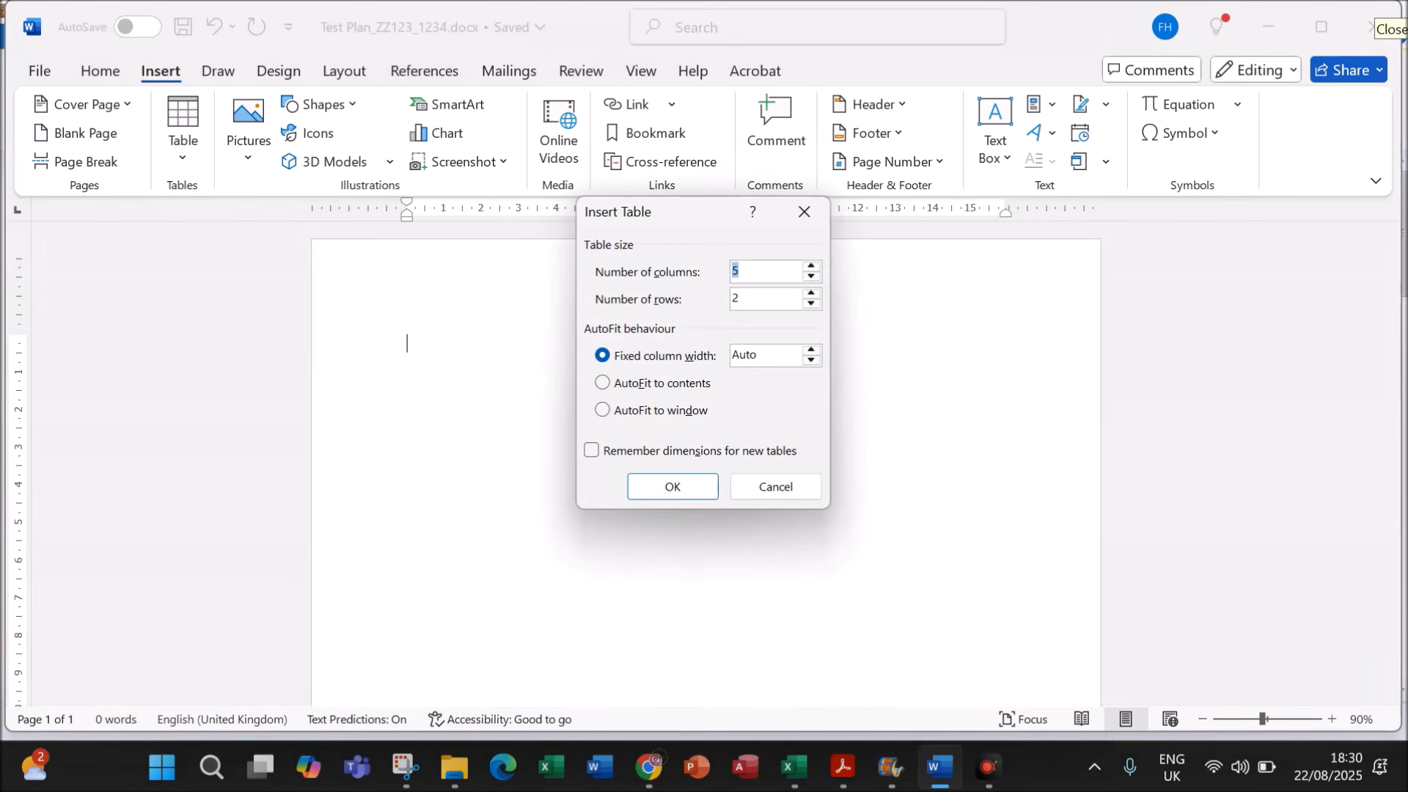
text(4)
key(Tab)
text(6)
click(697, 394)
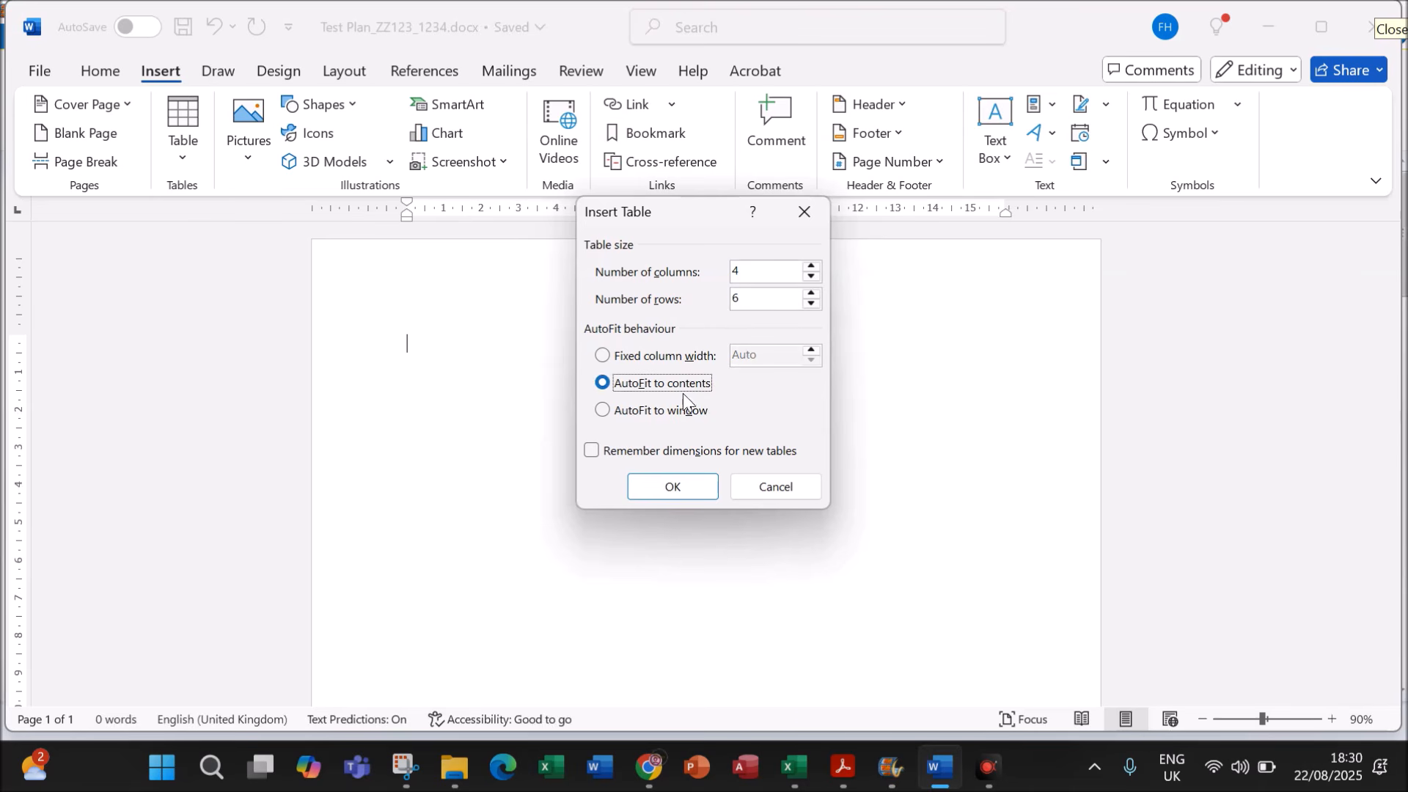
click(676, 481)
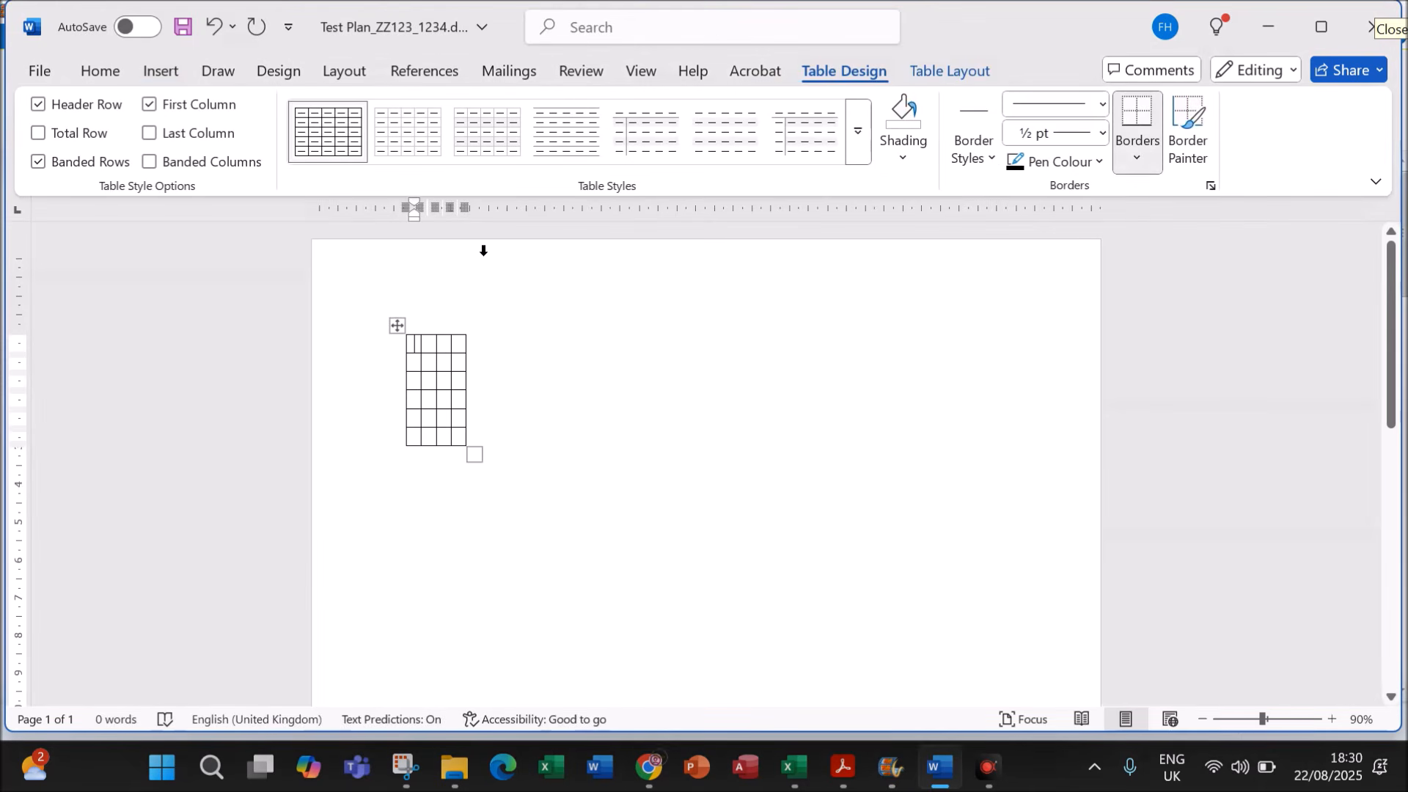
Step: Enter the title "Test : Validation (Range Check)" in the first cell of the table
text(Tes)
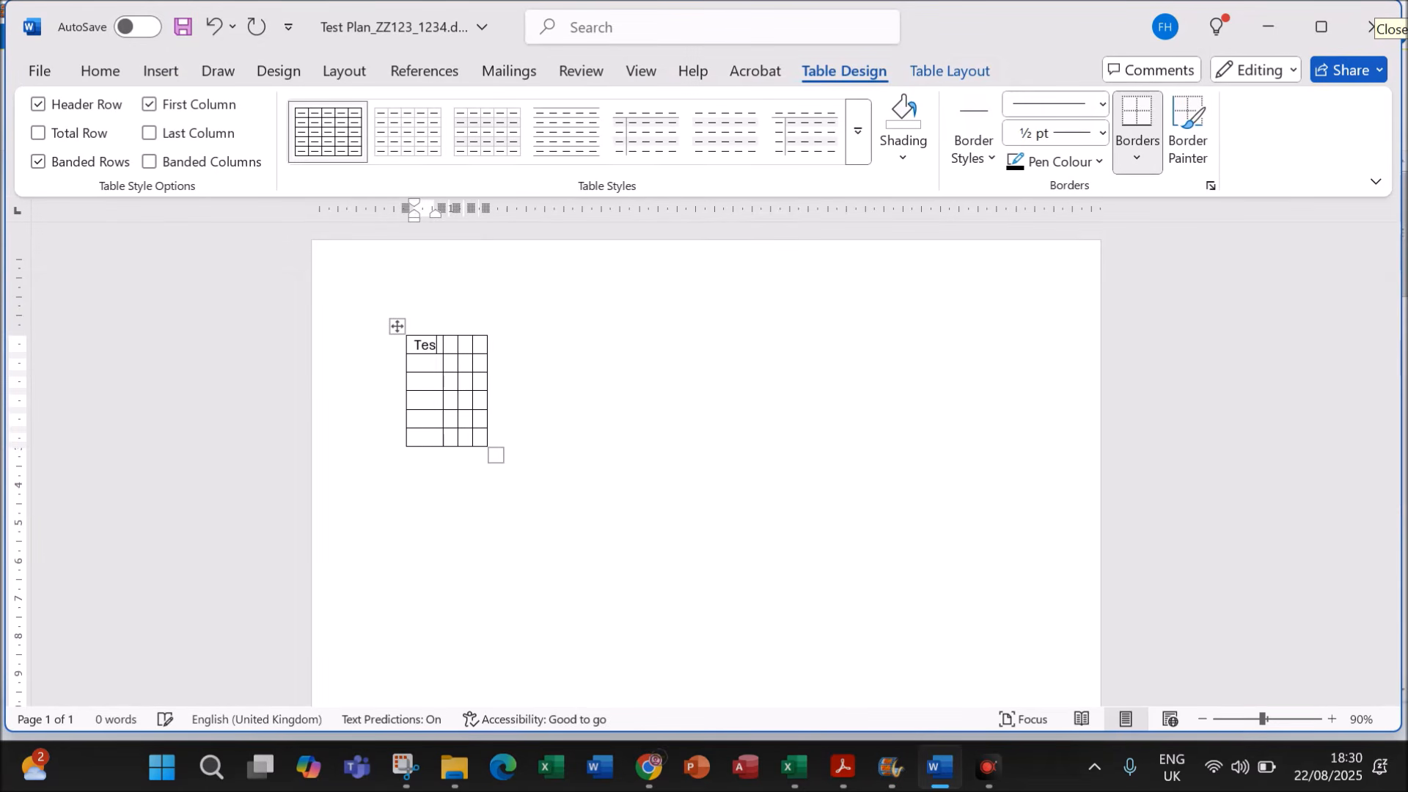
text(t )
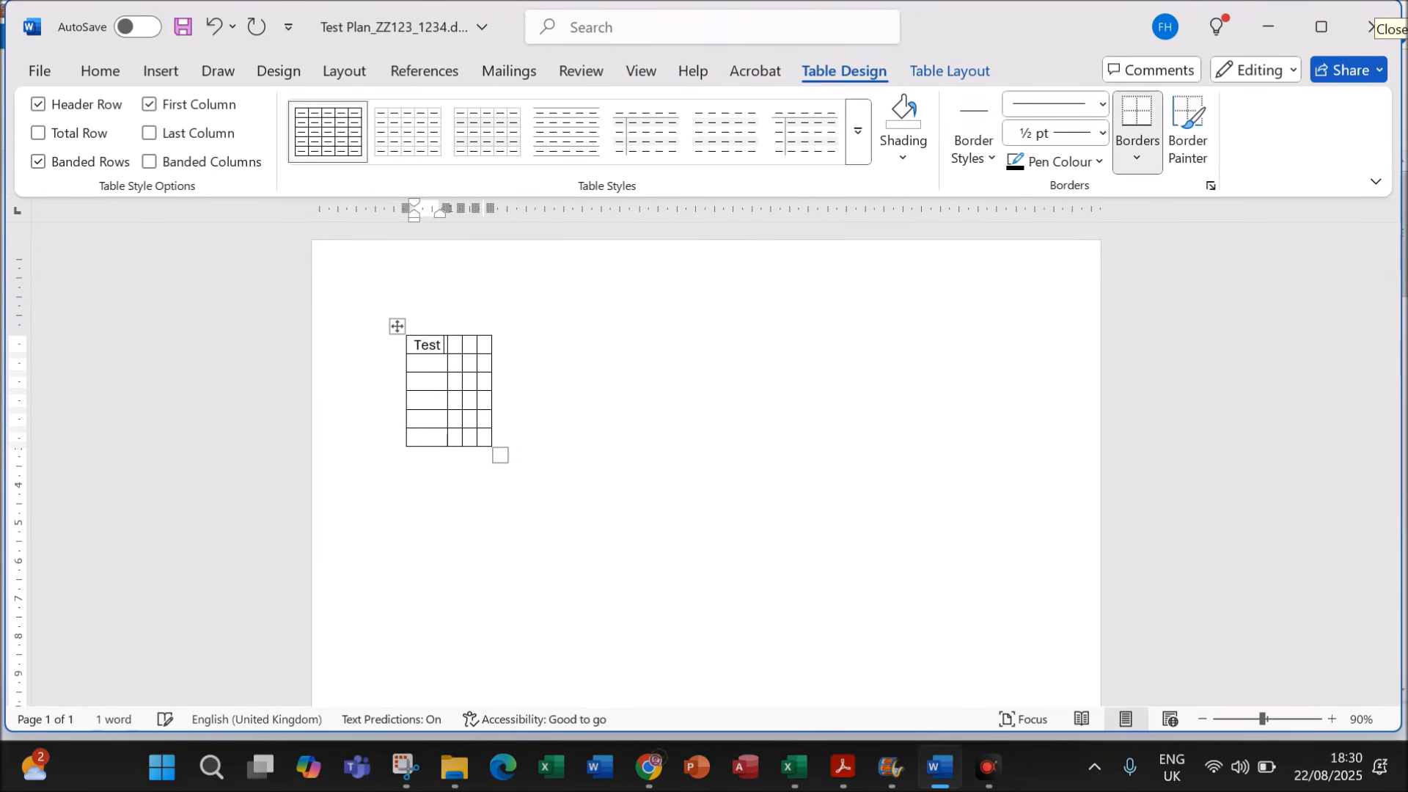
text(: Vs)
key(BackSpace)
text(alidation)
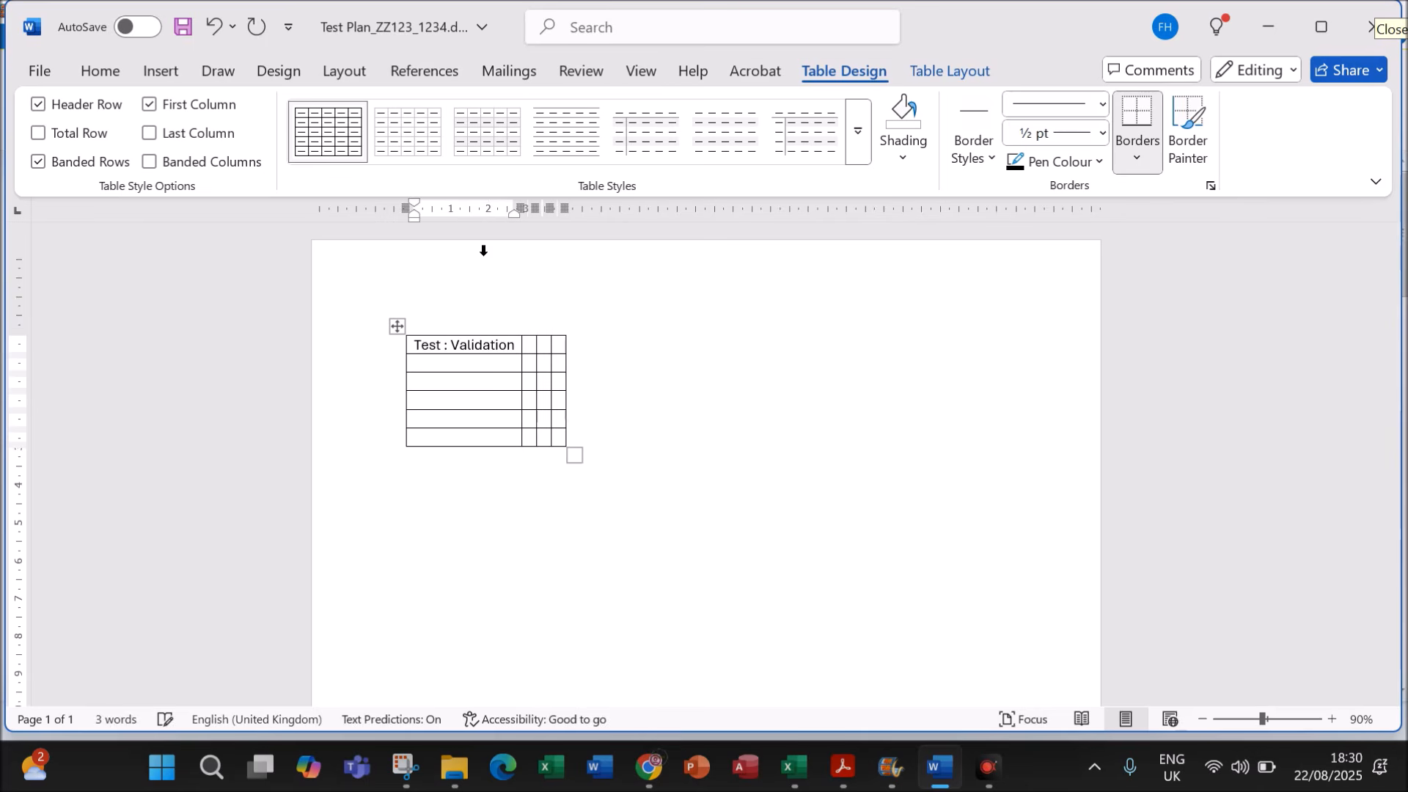
text( (Ran)
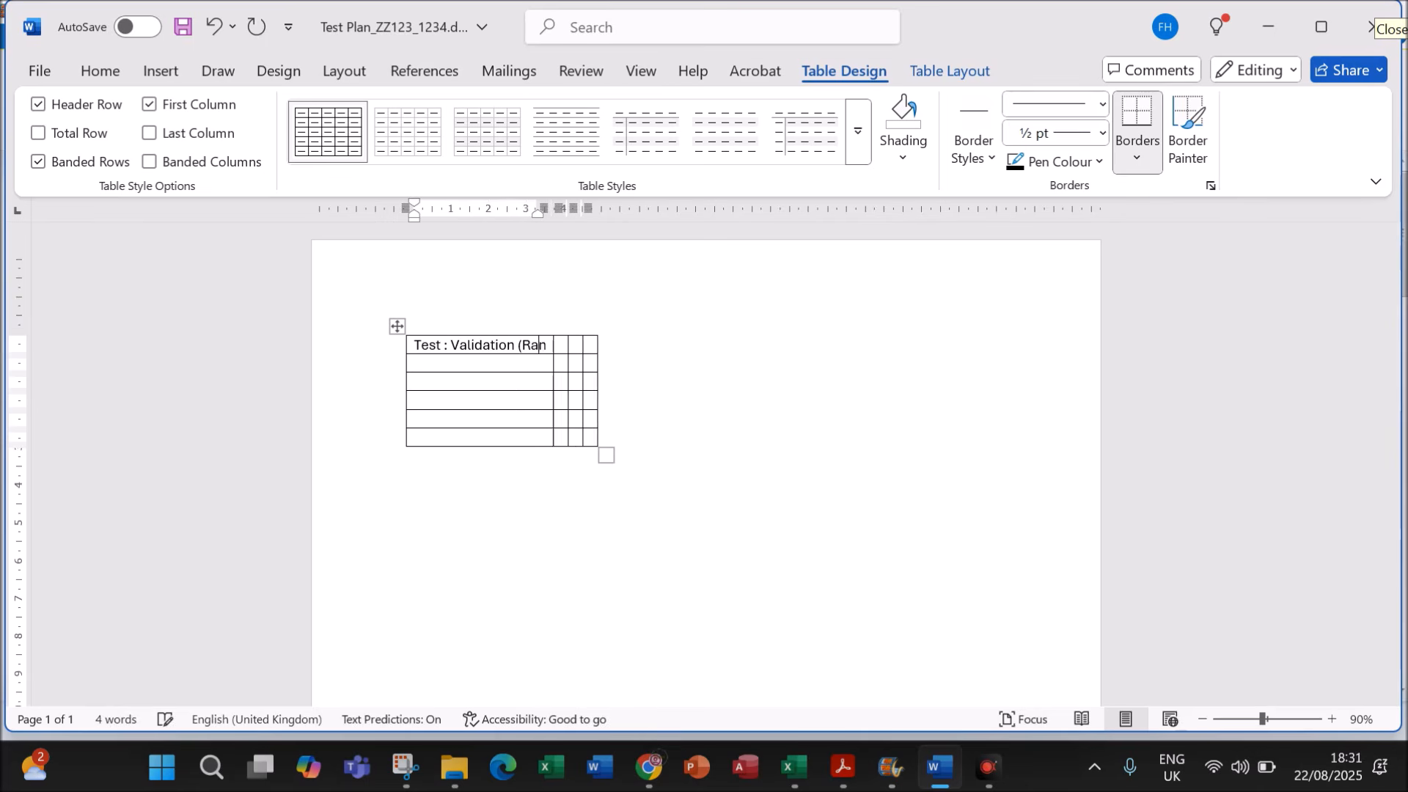
text(ge Chec)
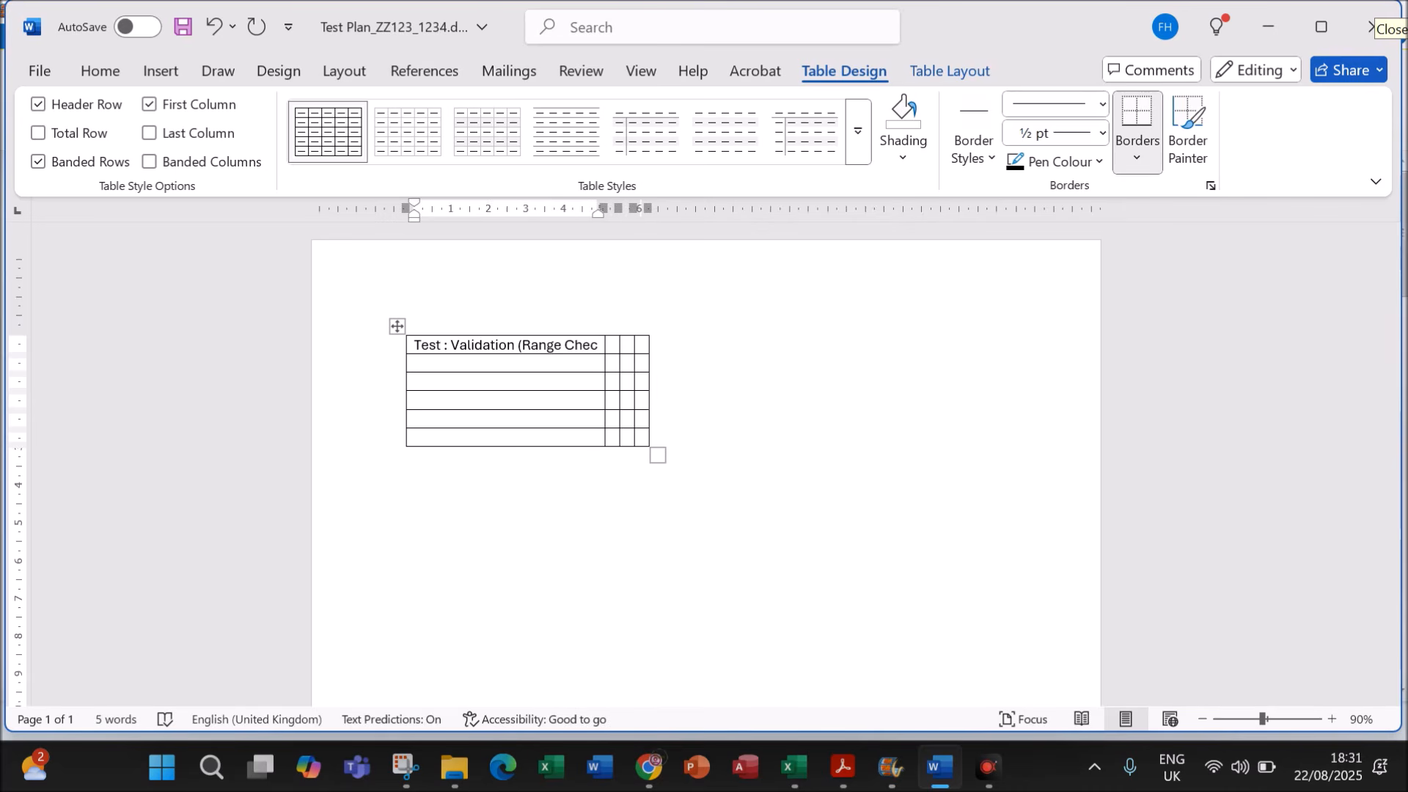
text(k)
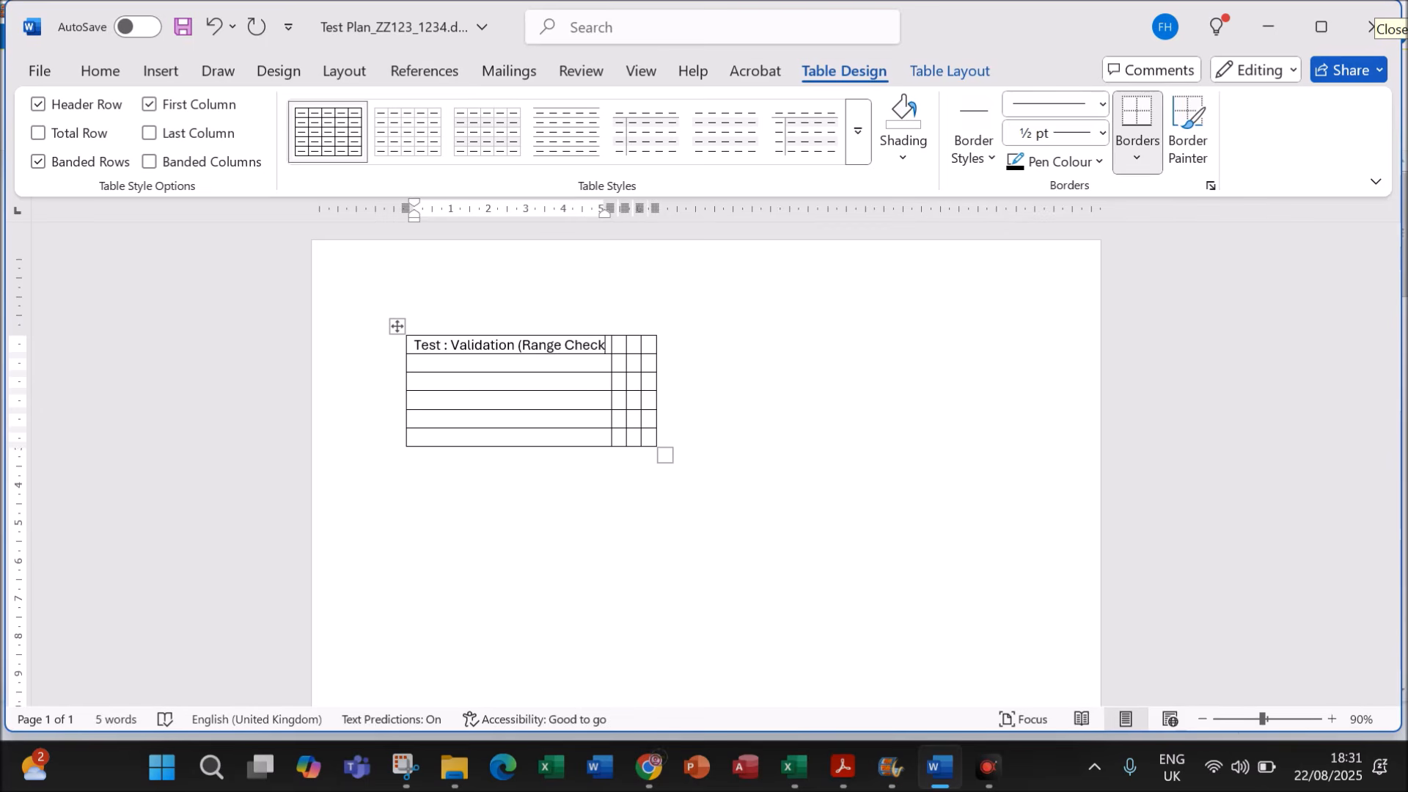
text())
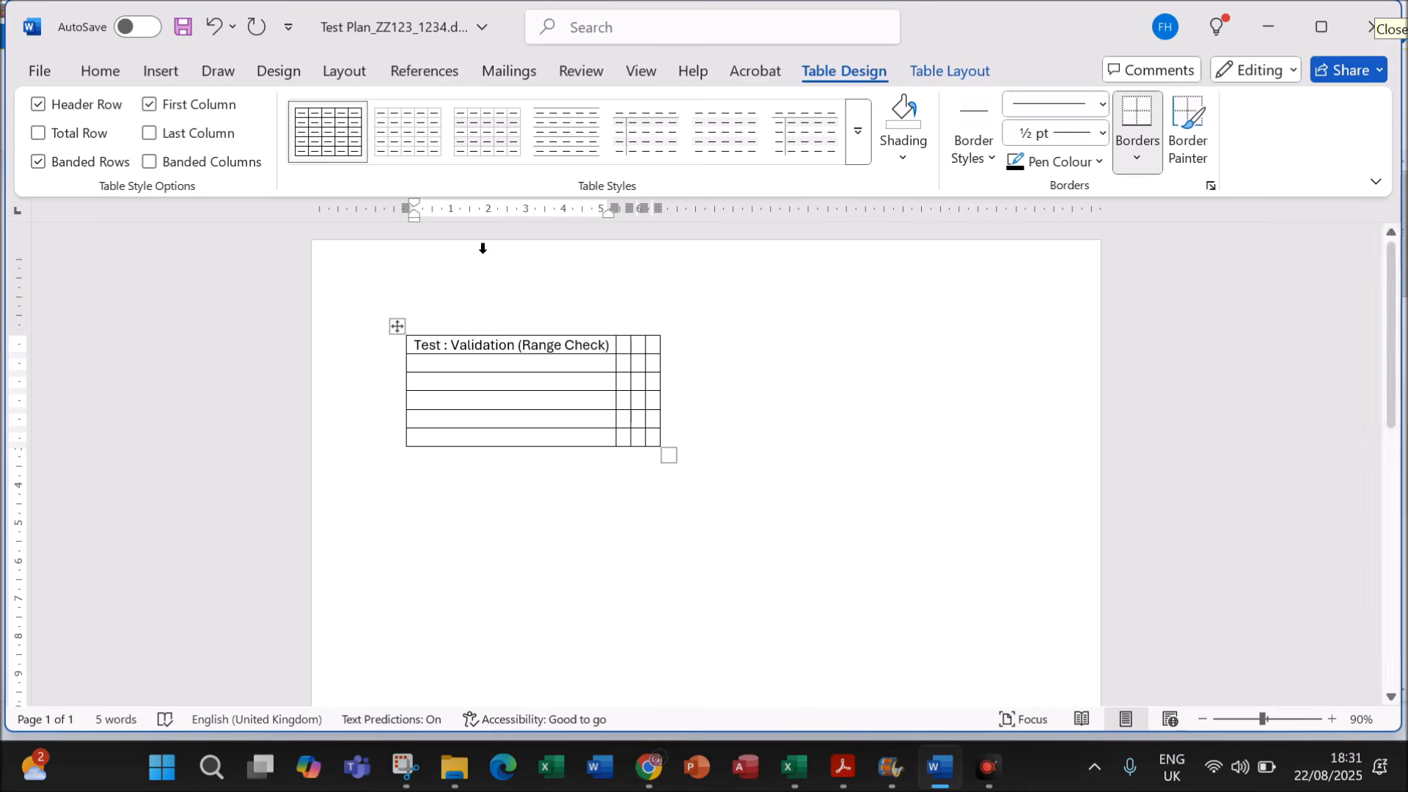
Step: Merge all four cells of the table's first row into a single title cell
drag(411, 346, 659, 345)
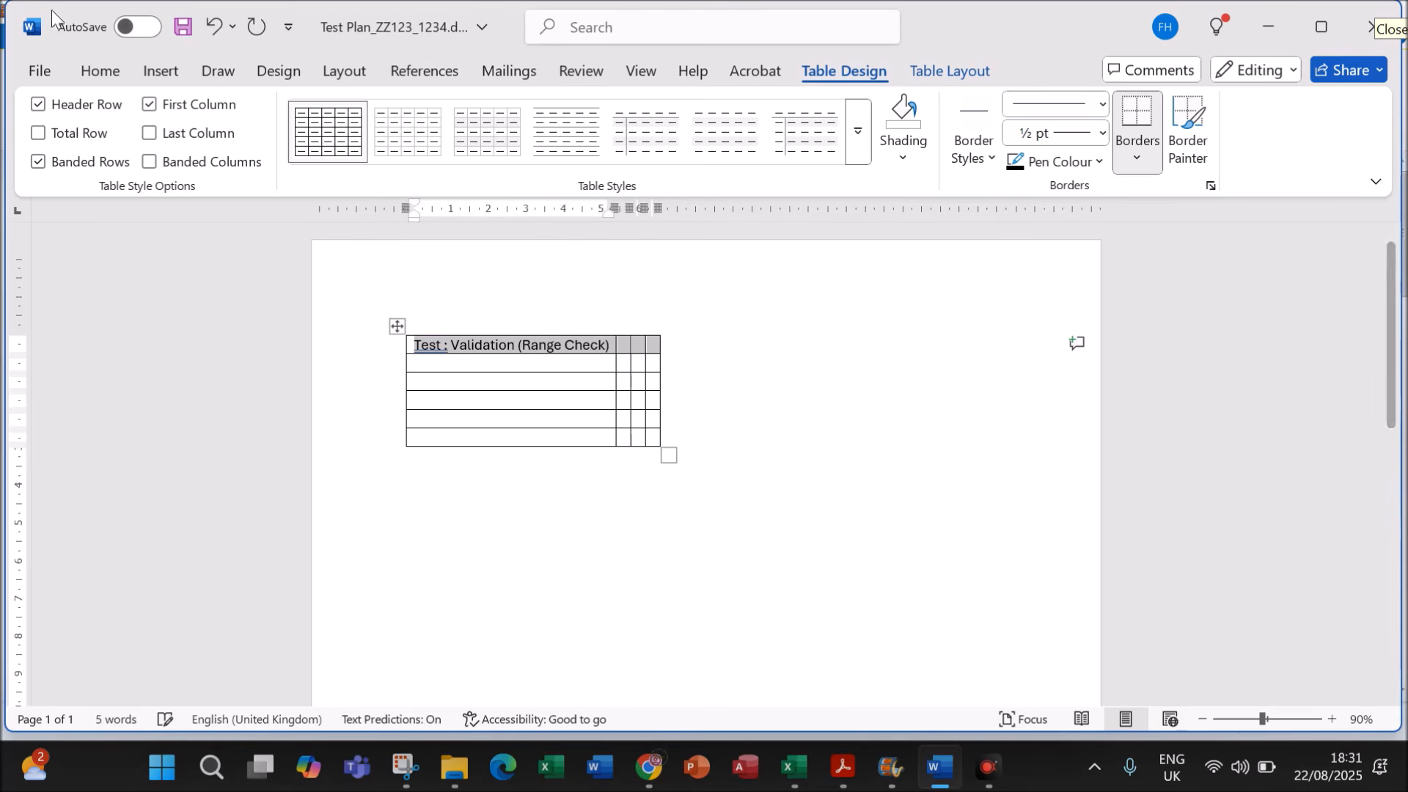
click(117, 72)
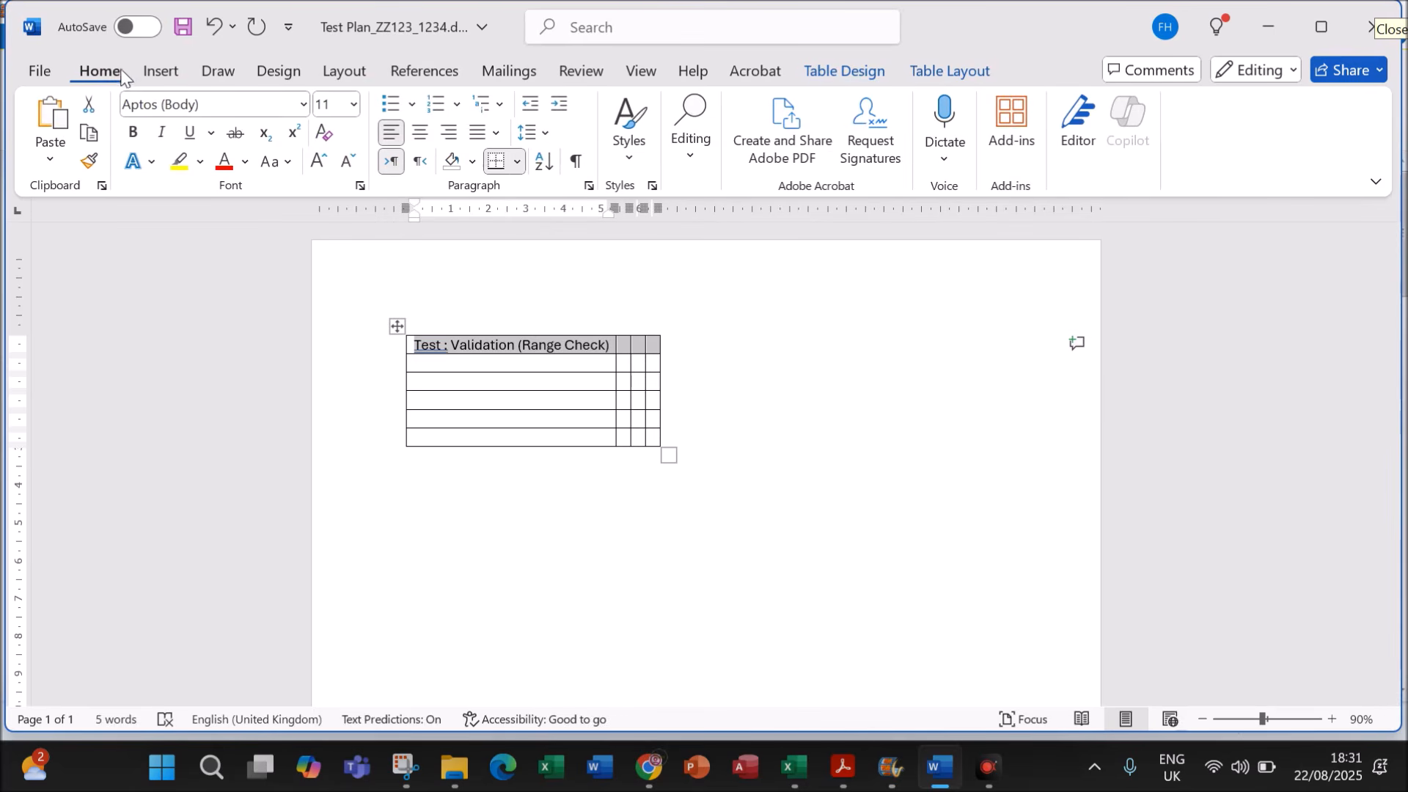
right_click(486, 341)
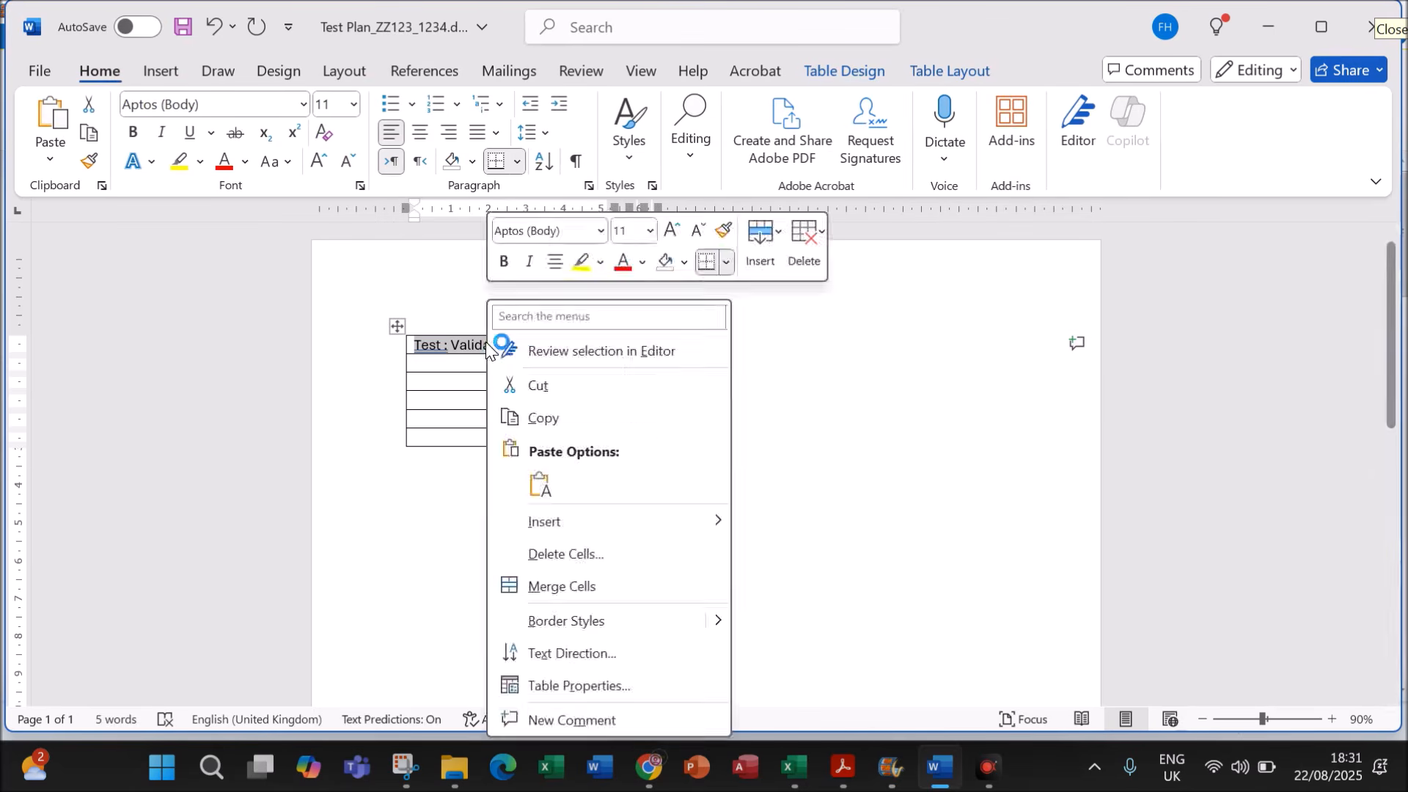
click(550, 588)
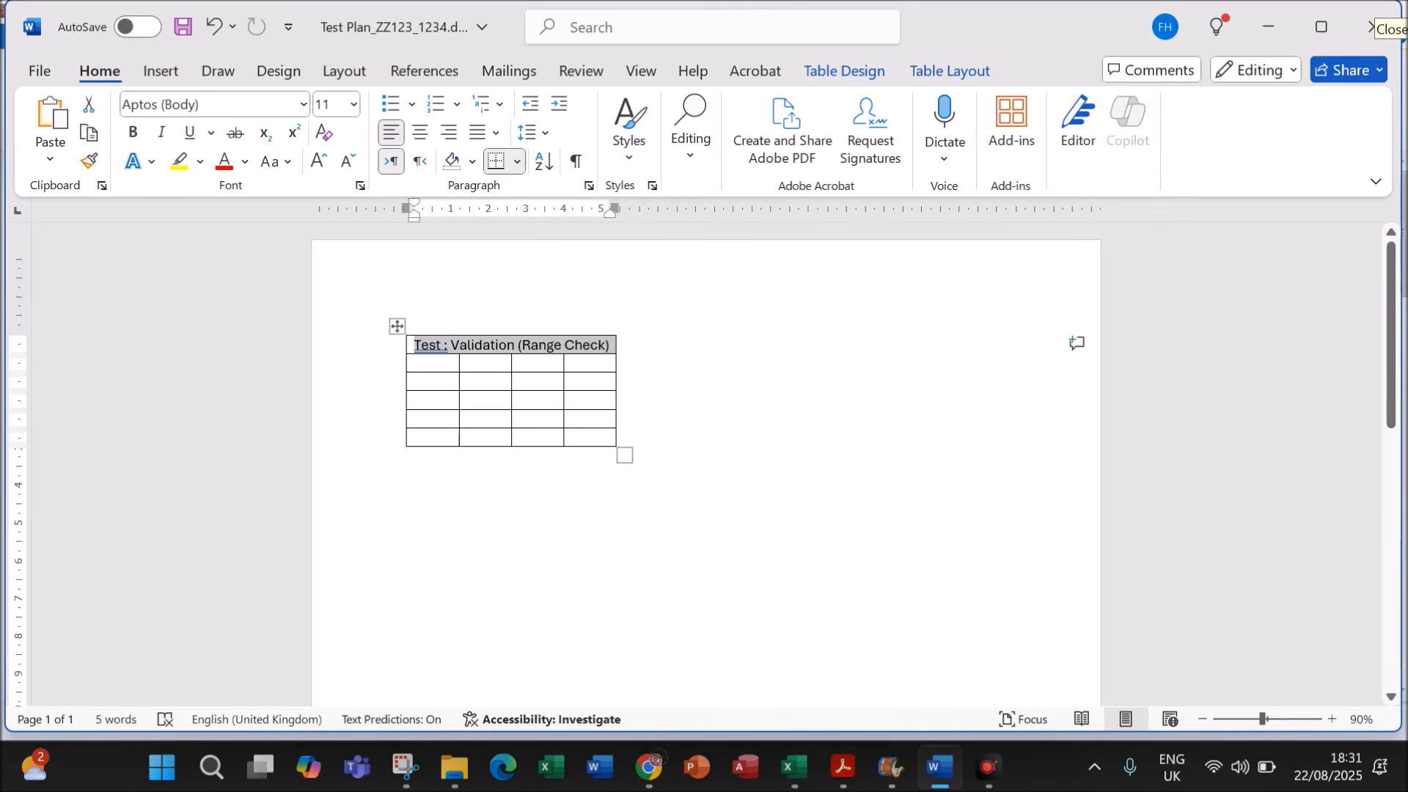
Step: Fill the table's second row with the headings "Type of Data", "Test Data", "Expected Outcome" and "Actual Outcome"
click(435, 364)
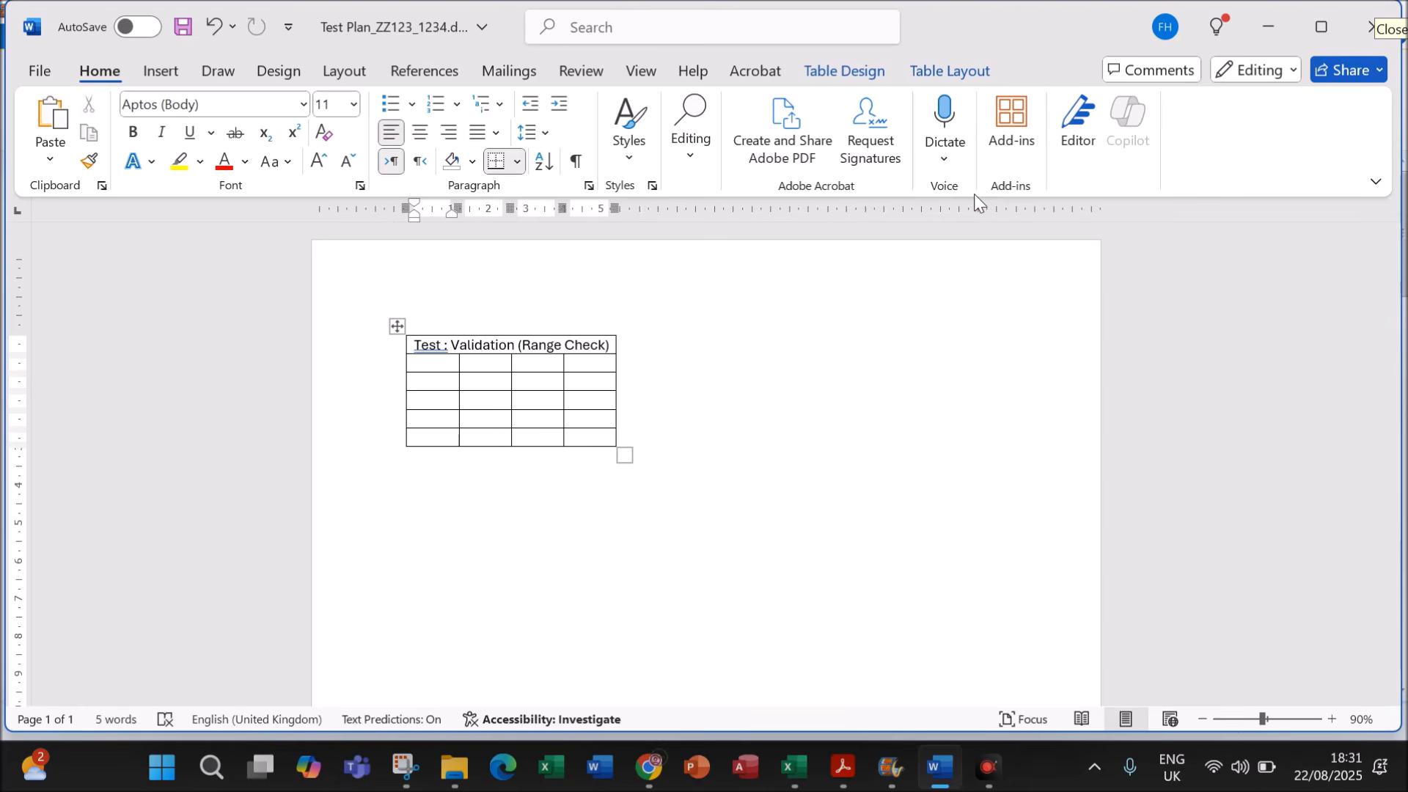
text(Type)
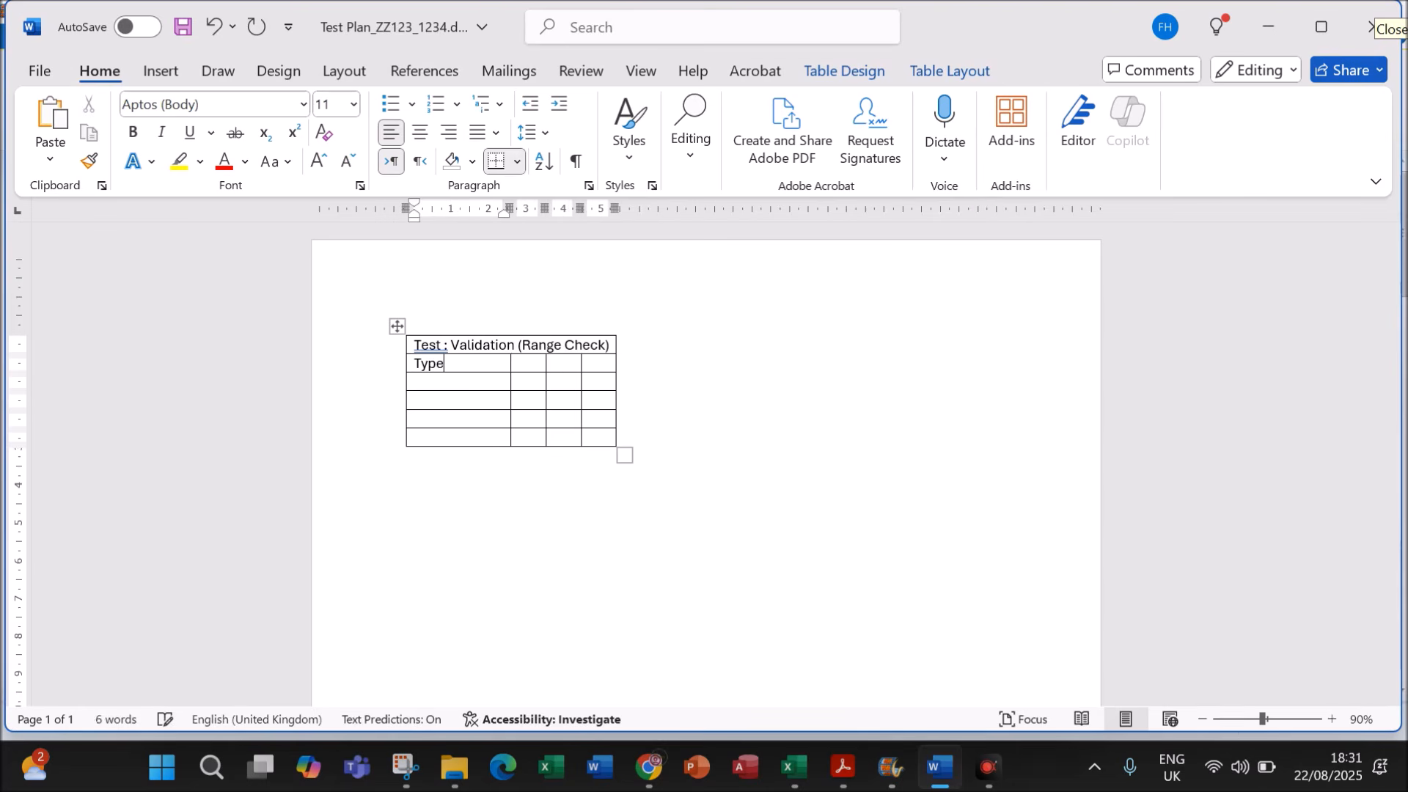
text( of Data)
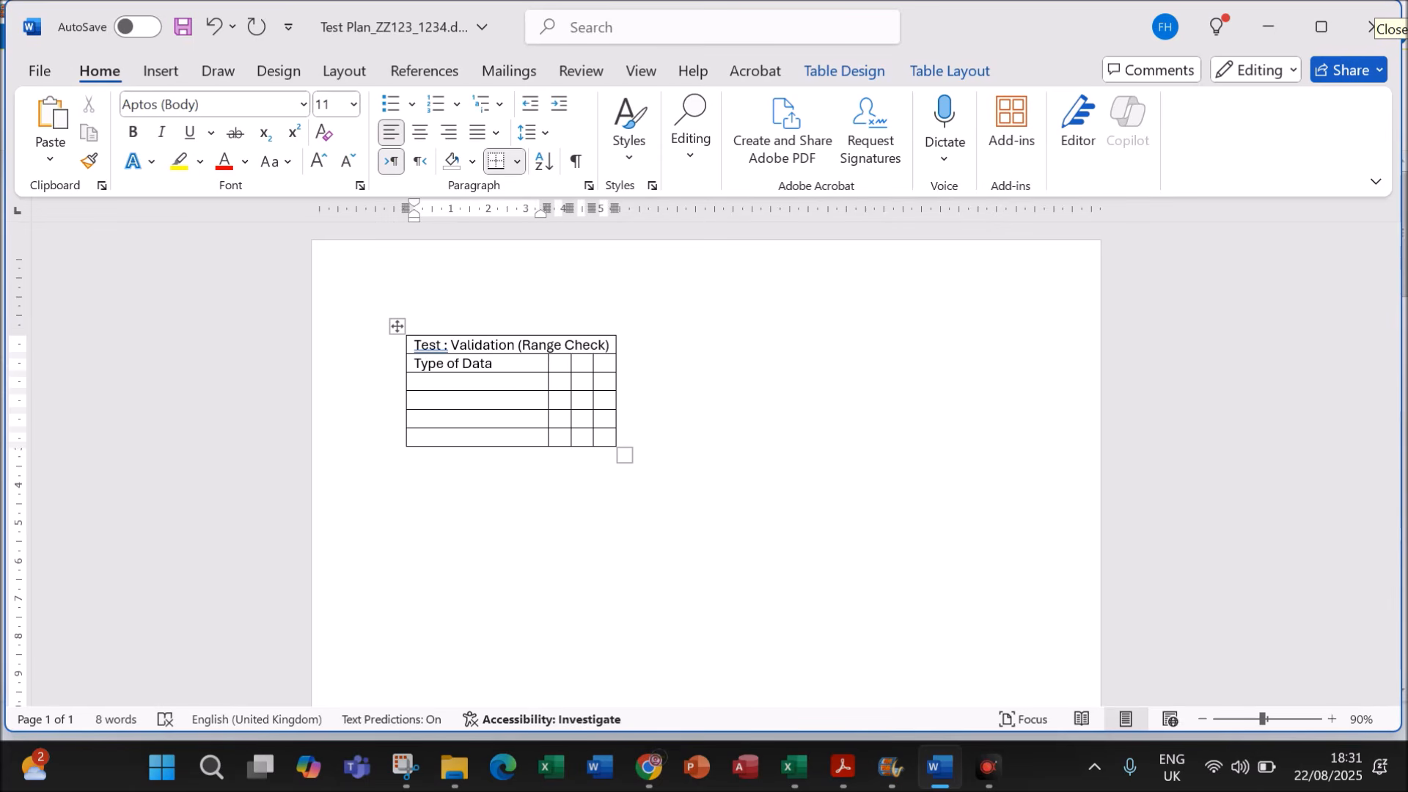
key(Tab)
text(Tes)
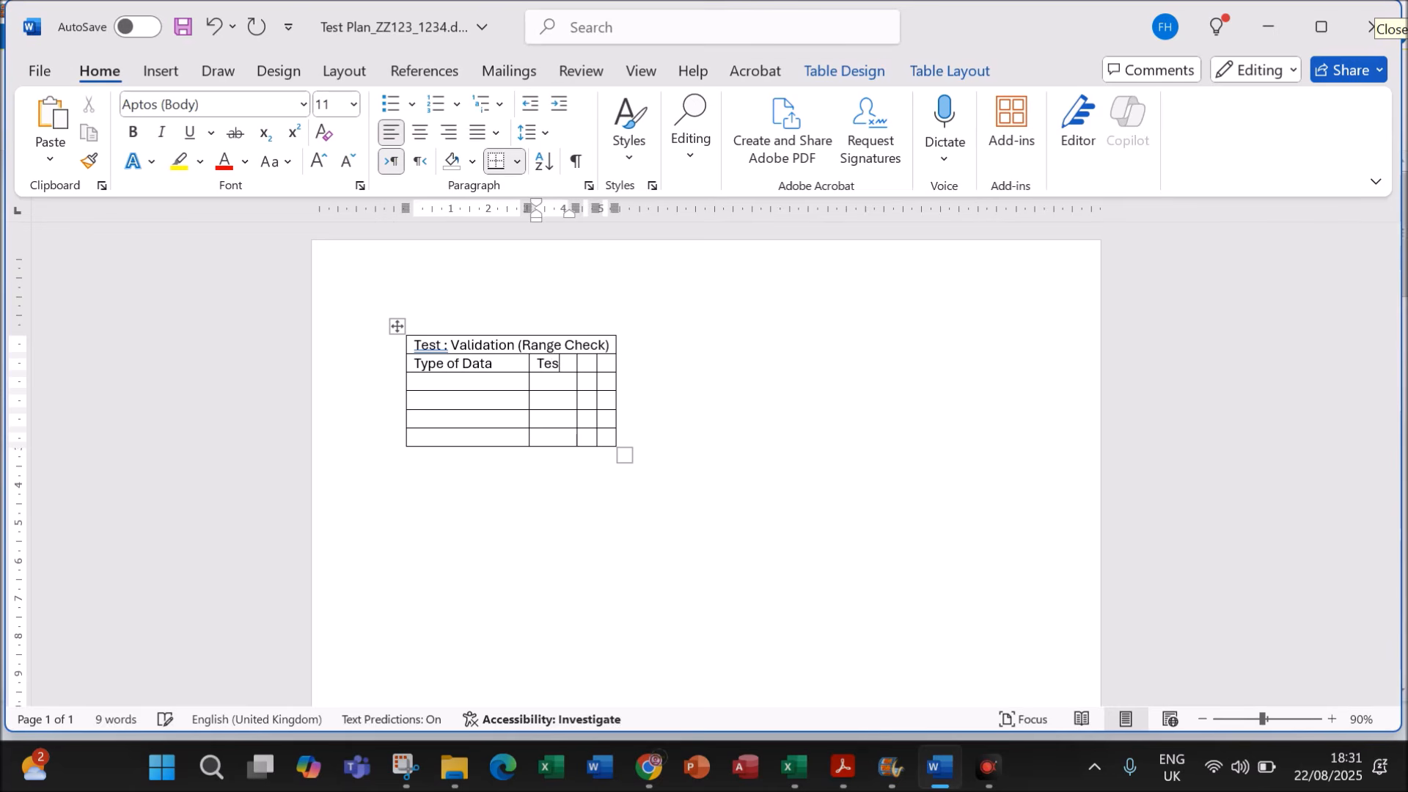
text(t Data)
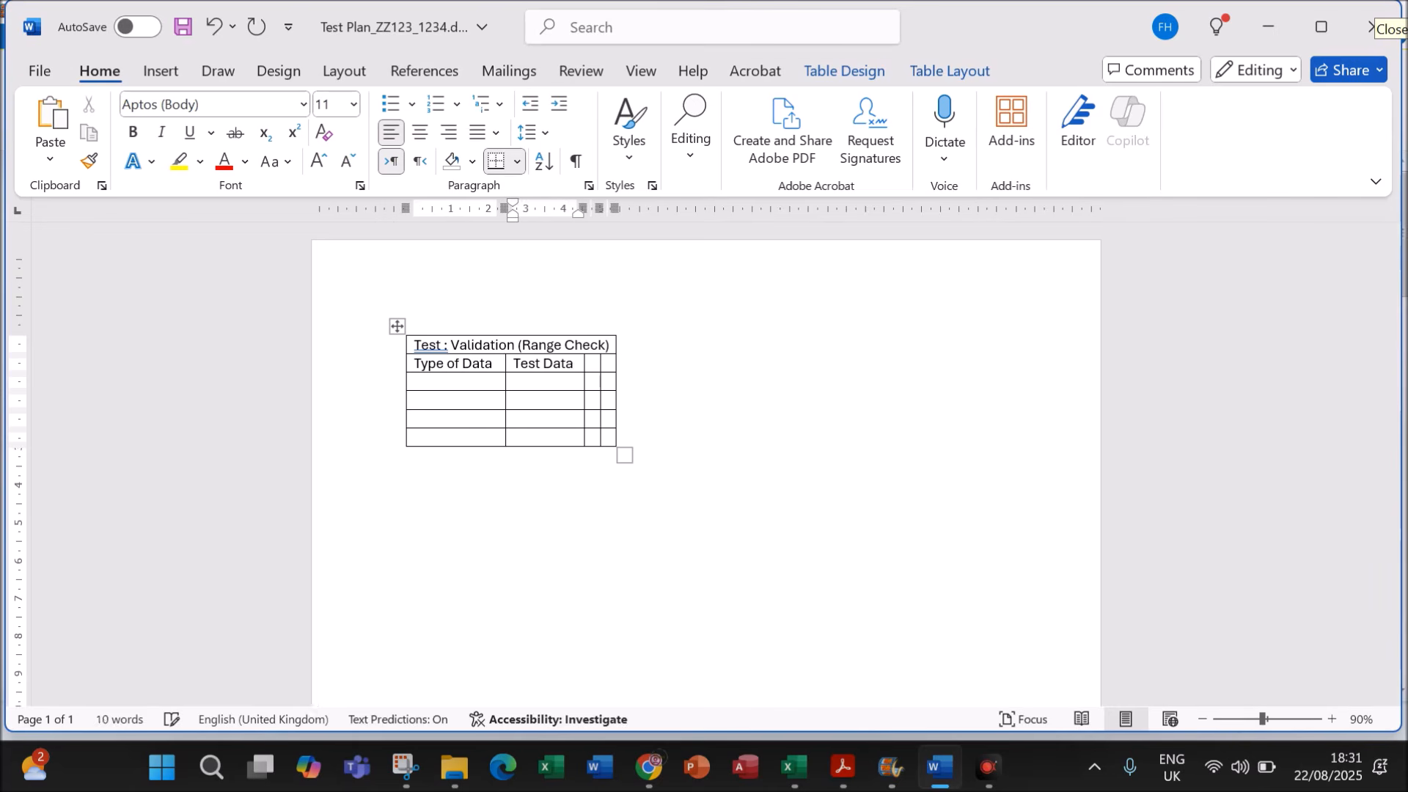
key(Tab)
text(Expec)
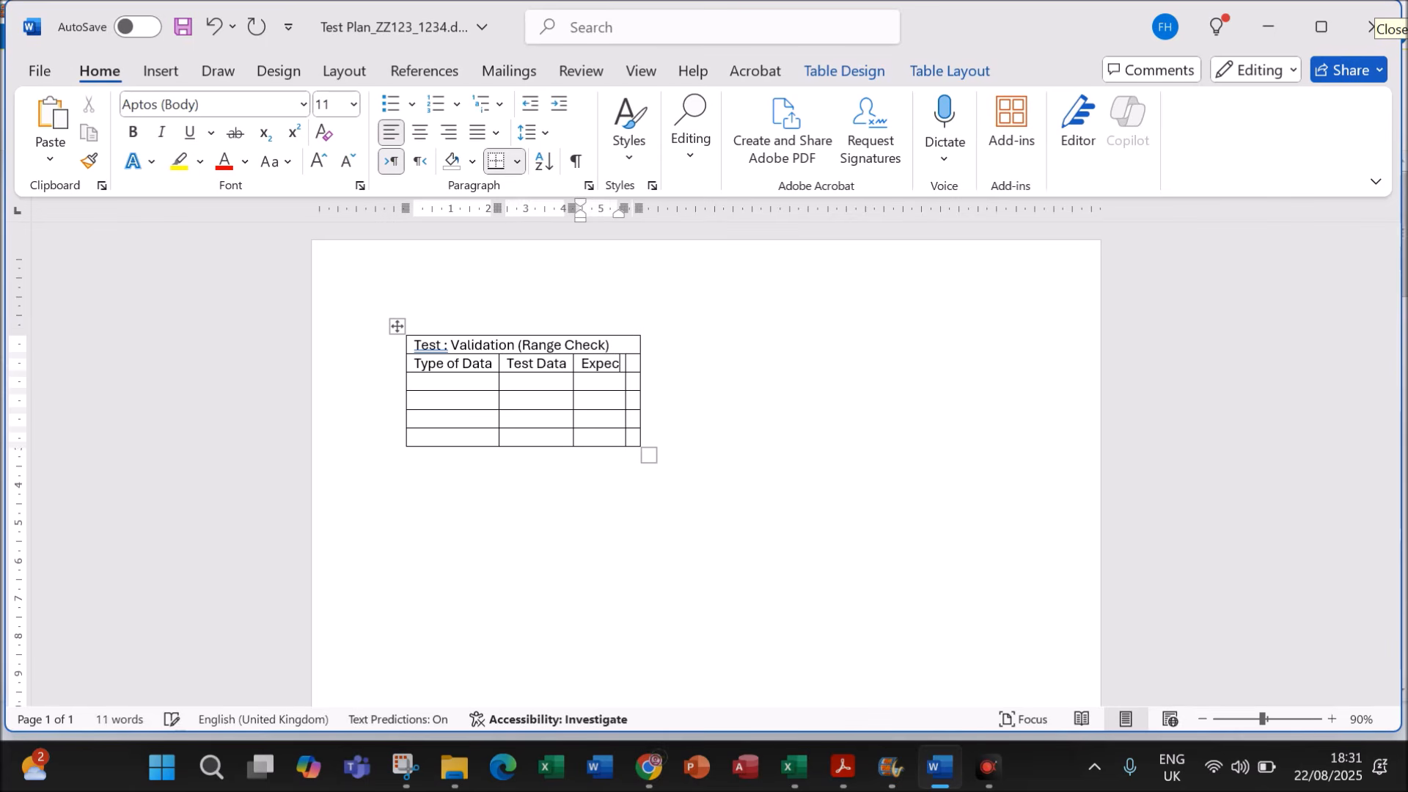
text(ted O)
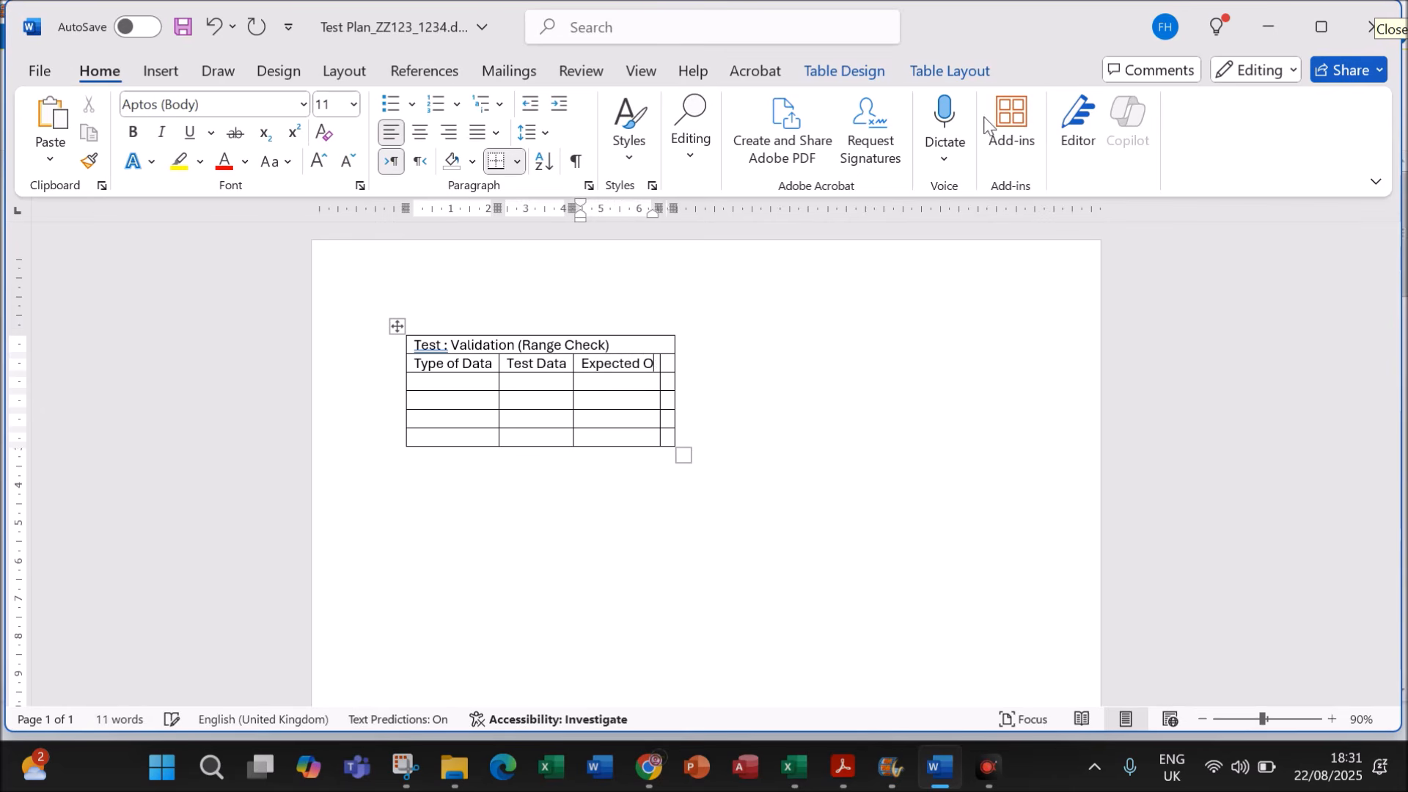
text(utcome)
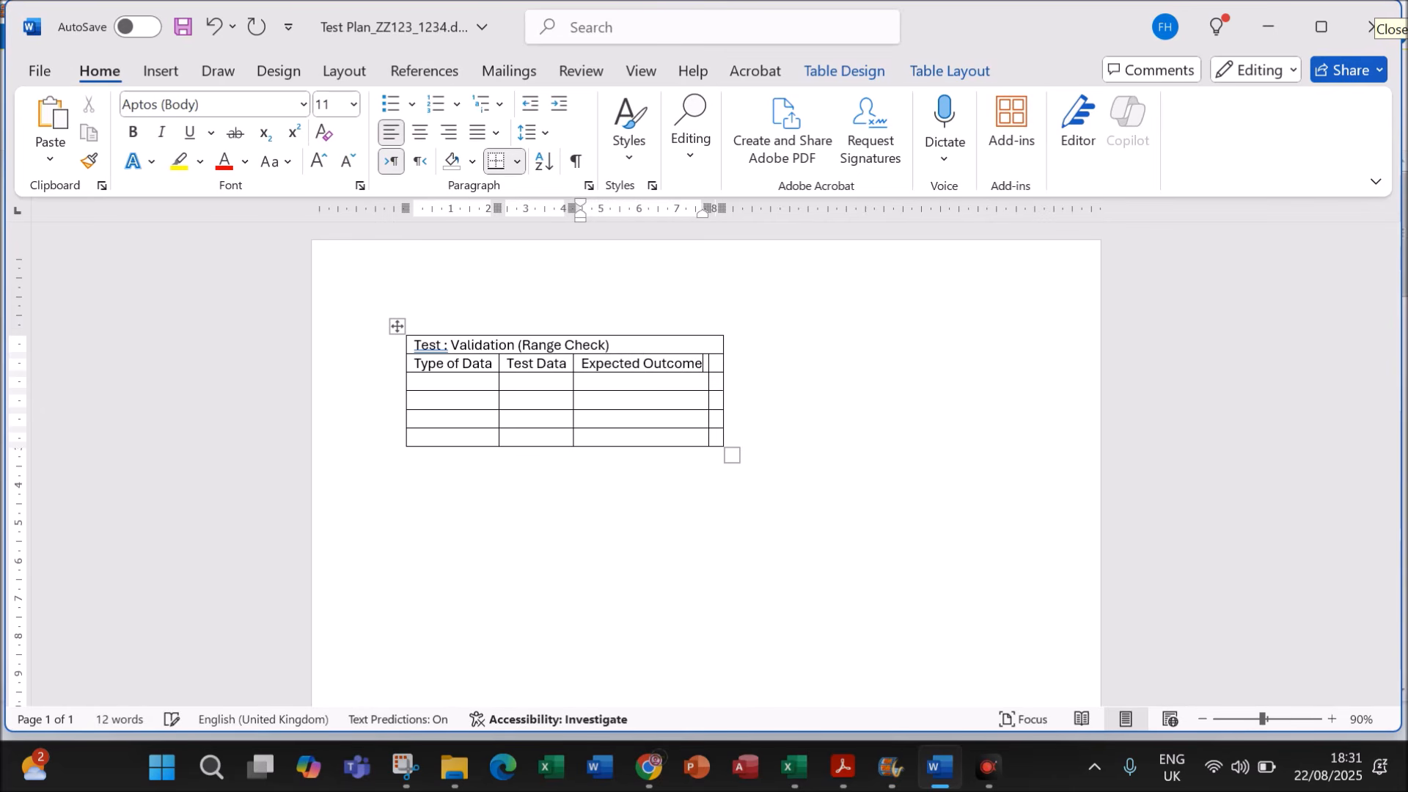
key(Tab)
text(Actual Outcome)
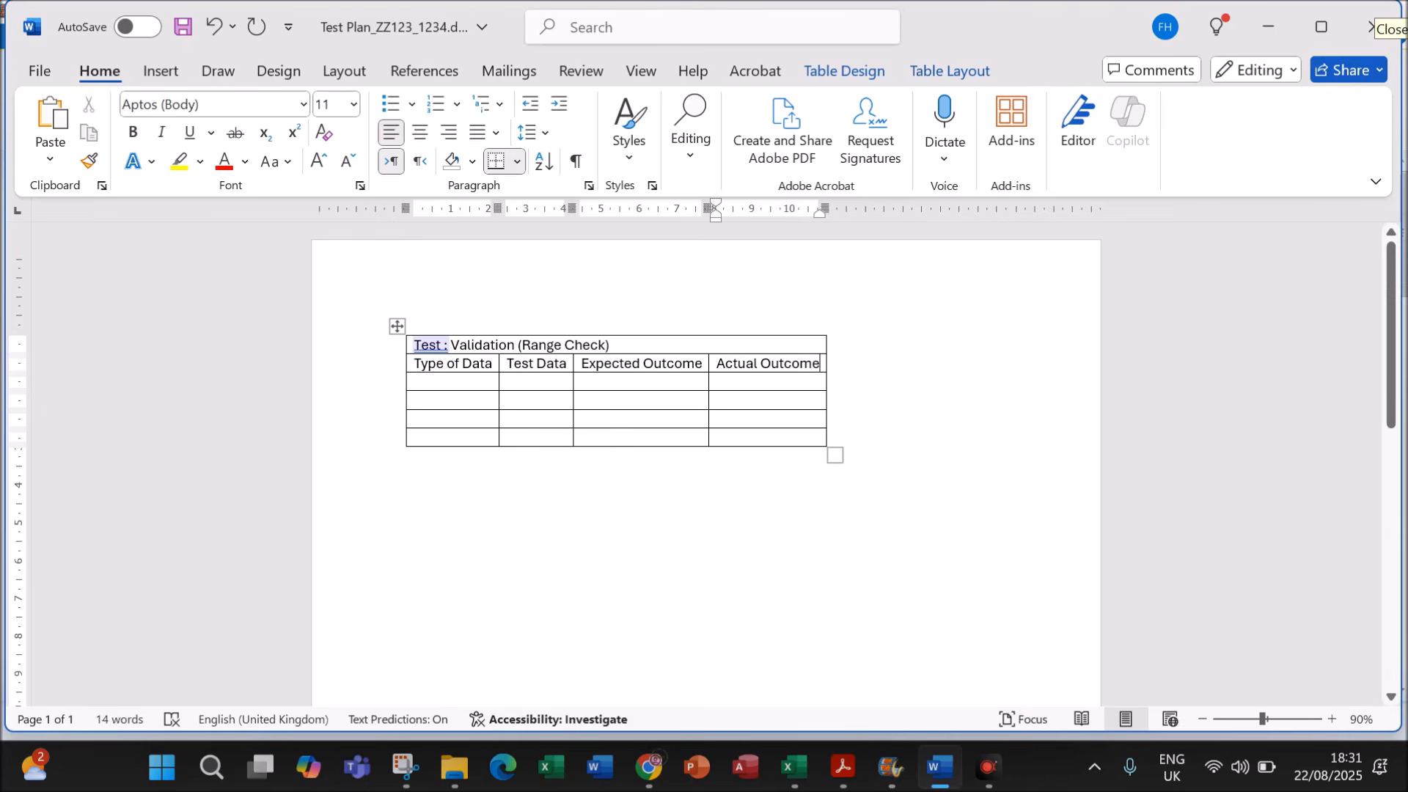
Step: Make the title text in the table's merged first row bold
double_click(616, 343)
click(616, 343)
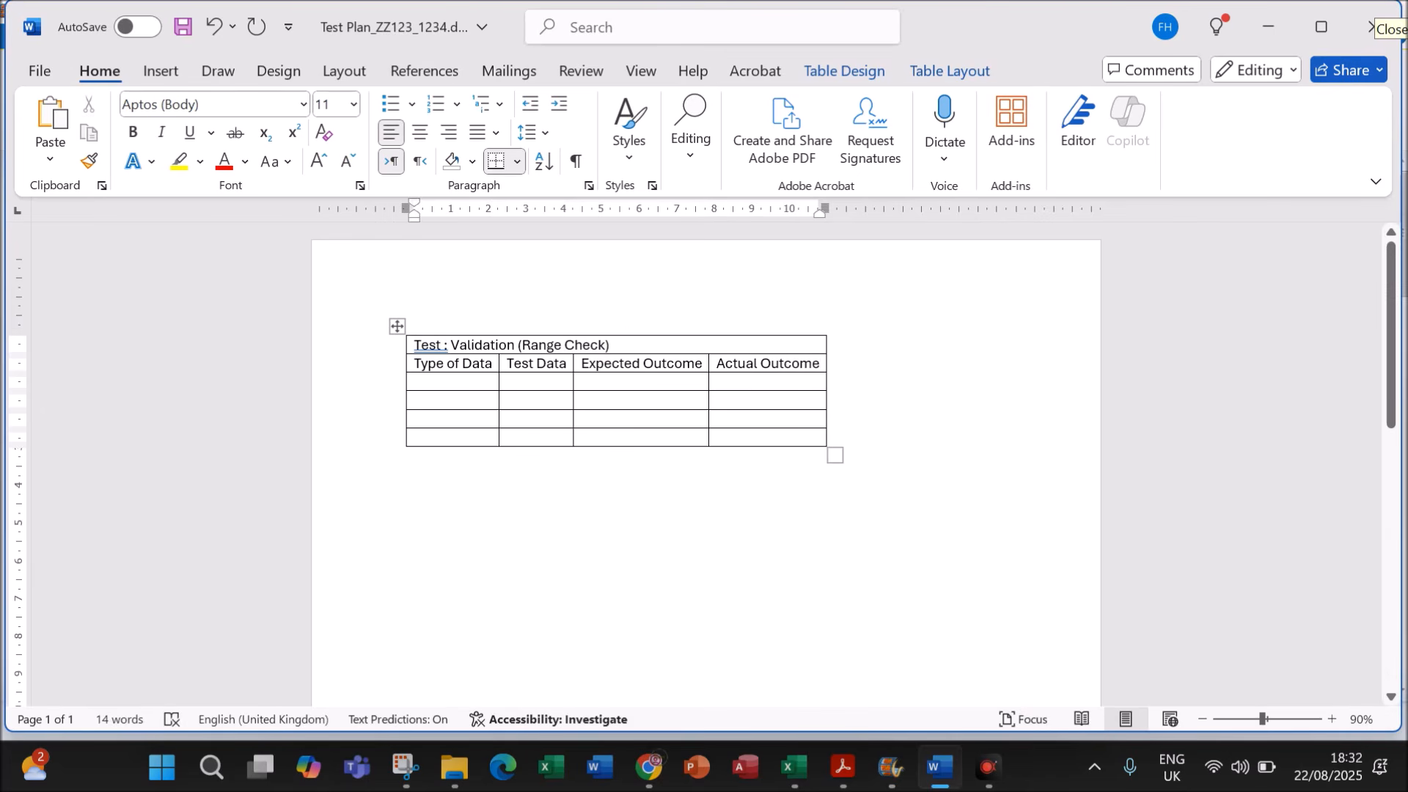
drag(617, 344, 413, 346)
key(ctrl+b)
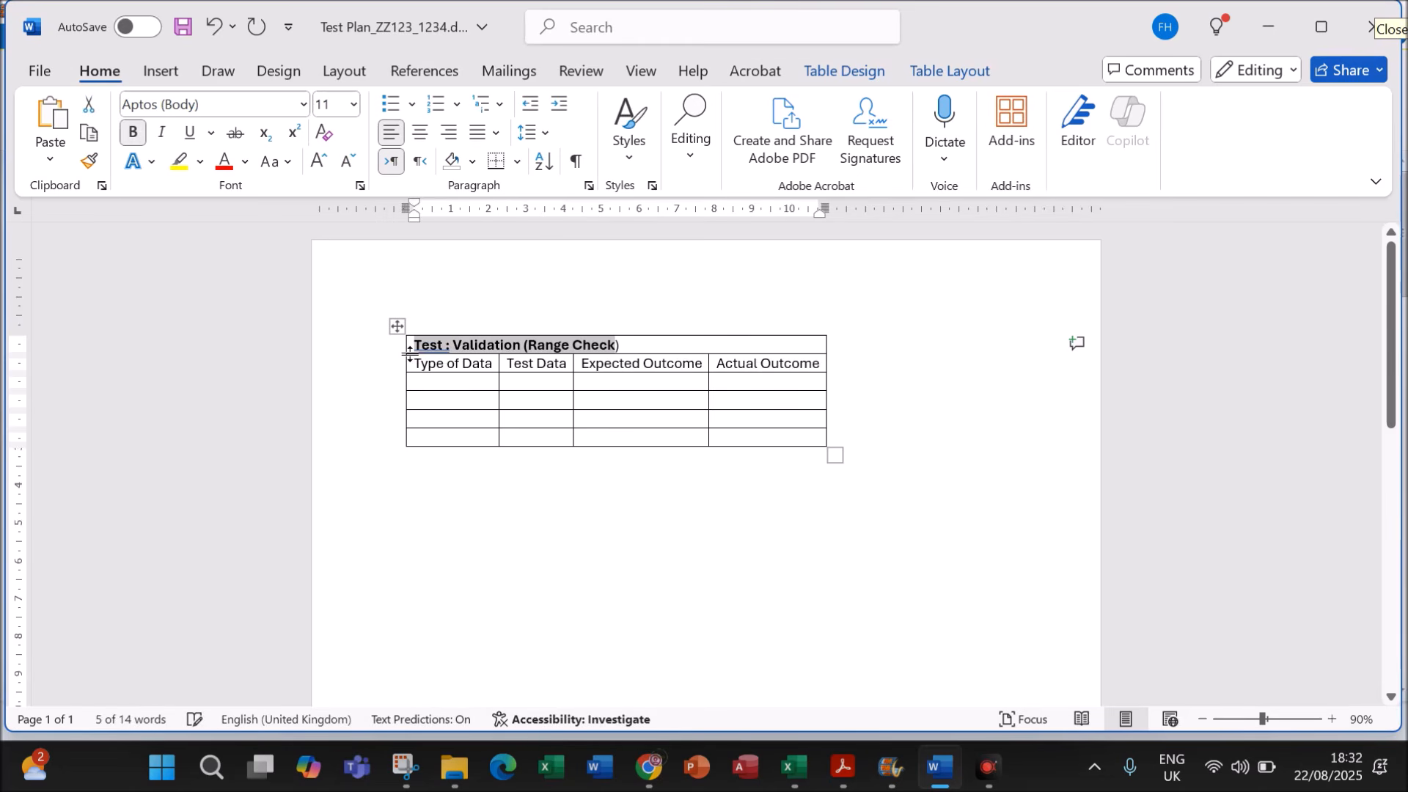
Step: Make the four column headings in the second row bold and centred, and shade their cells light grey
drag(410, 363, 751, 365)
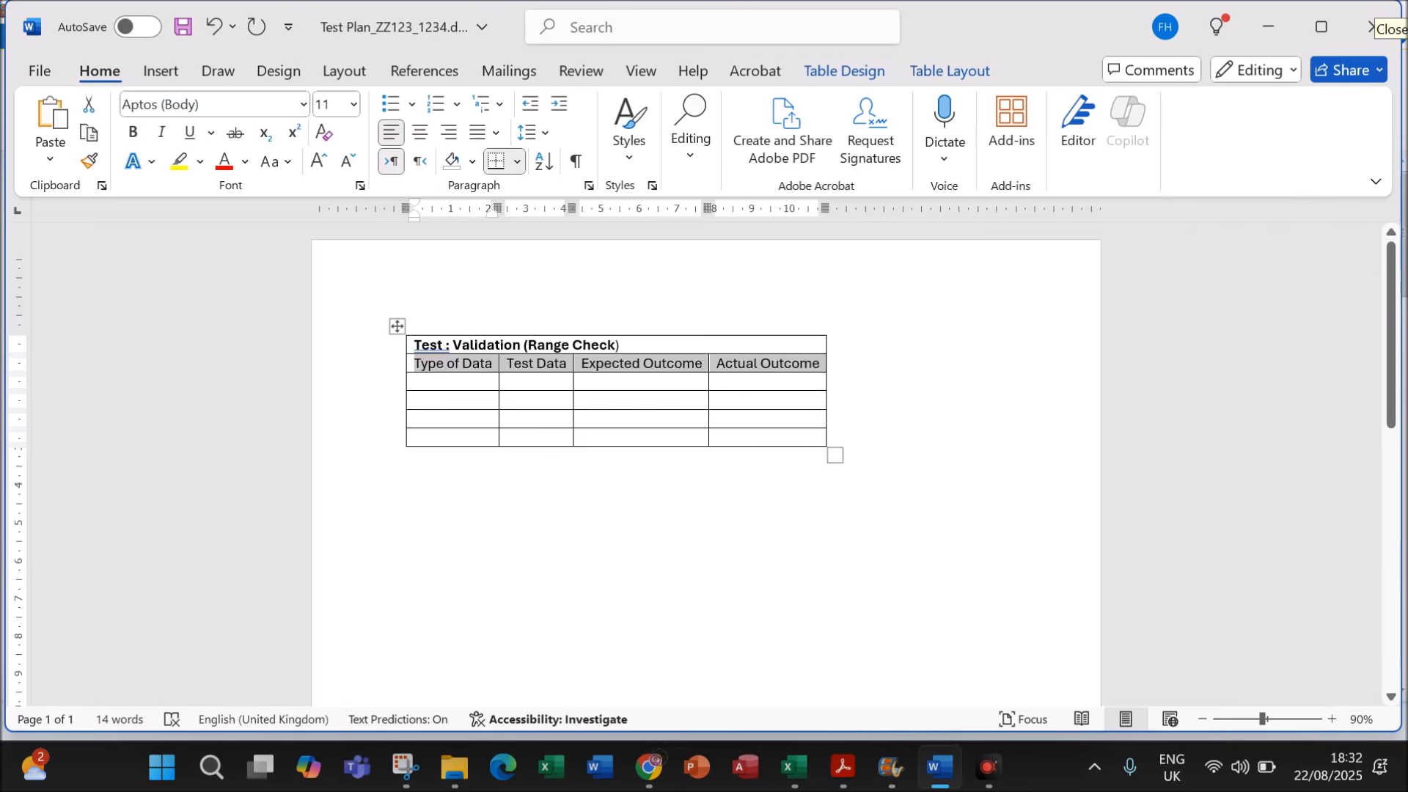
key(ctrl+b)
key(ctrl+e)
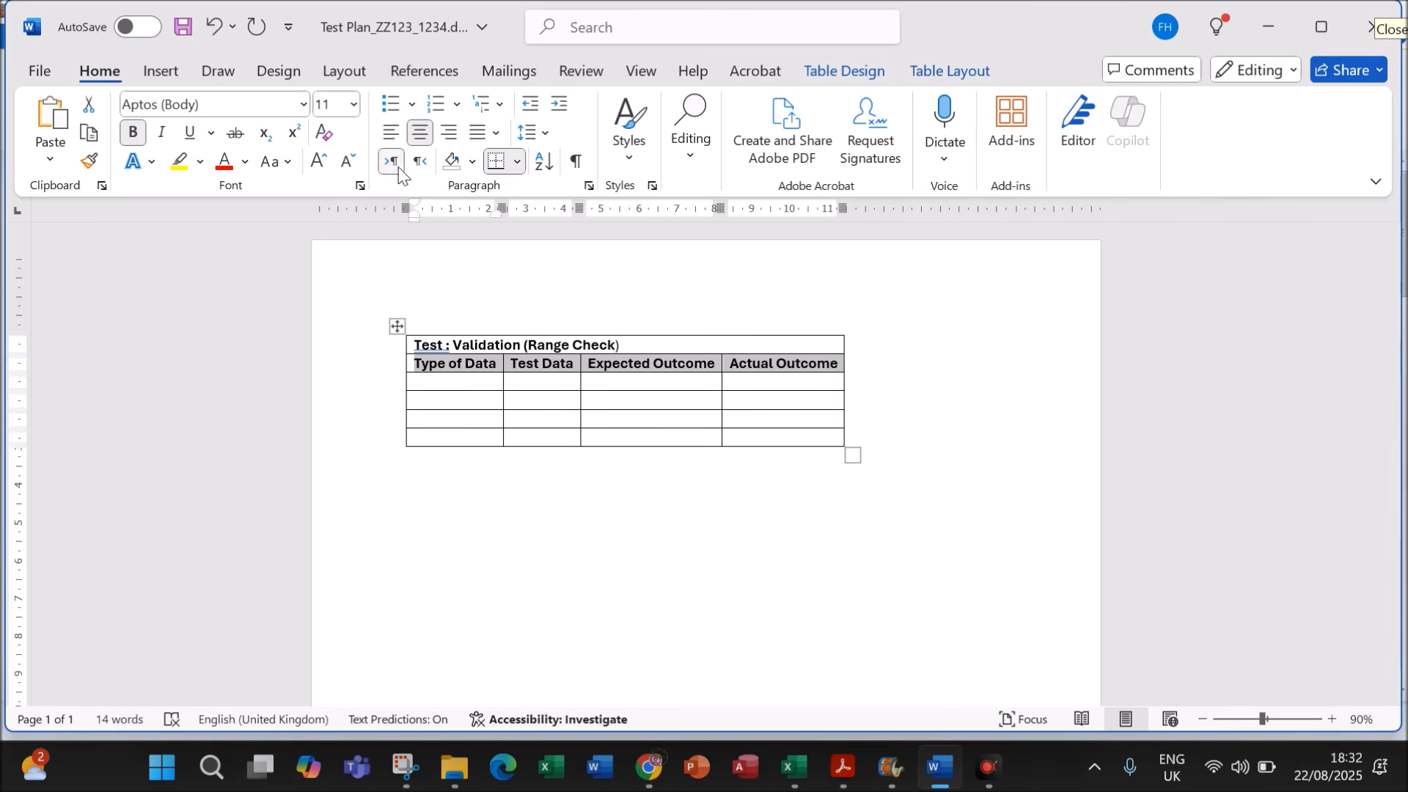
click(471, 161)
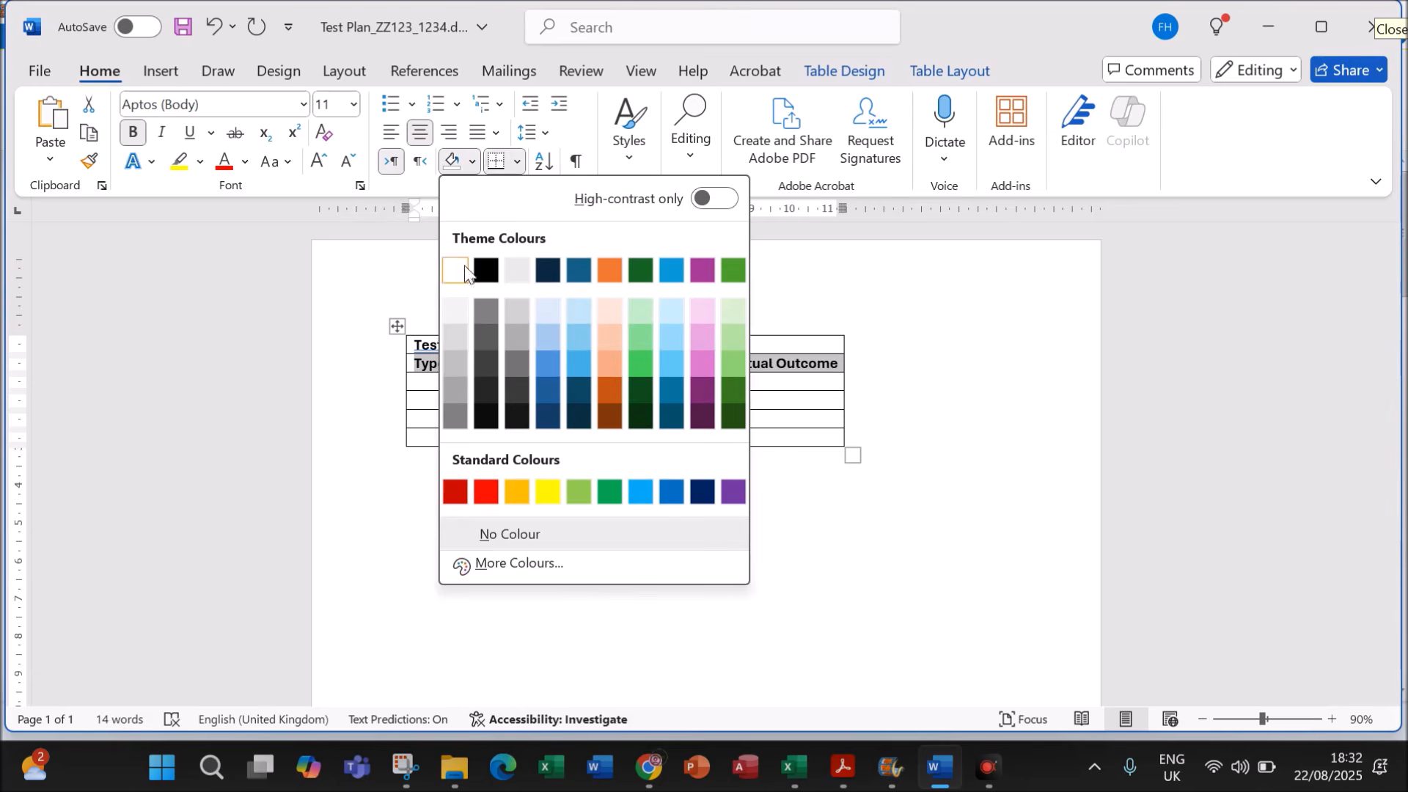
click(456, 336)
click(715, 535)
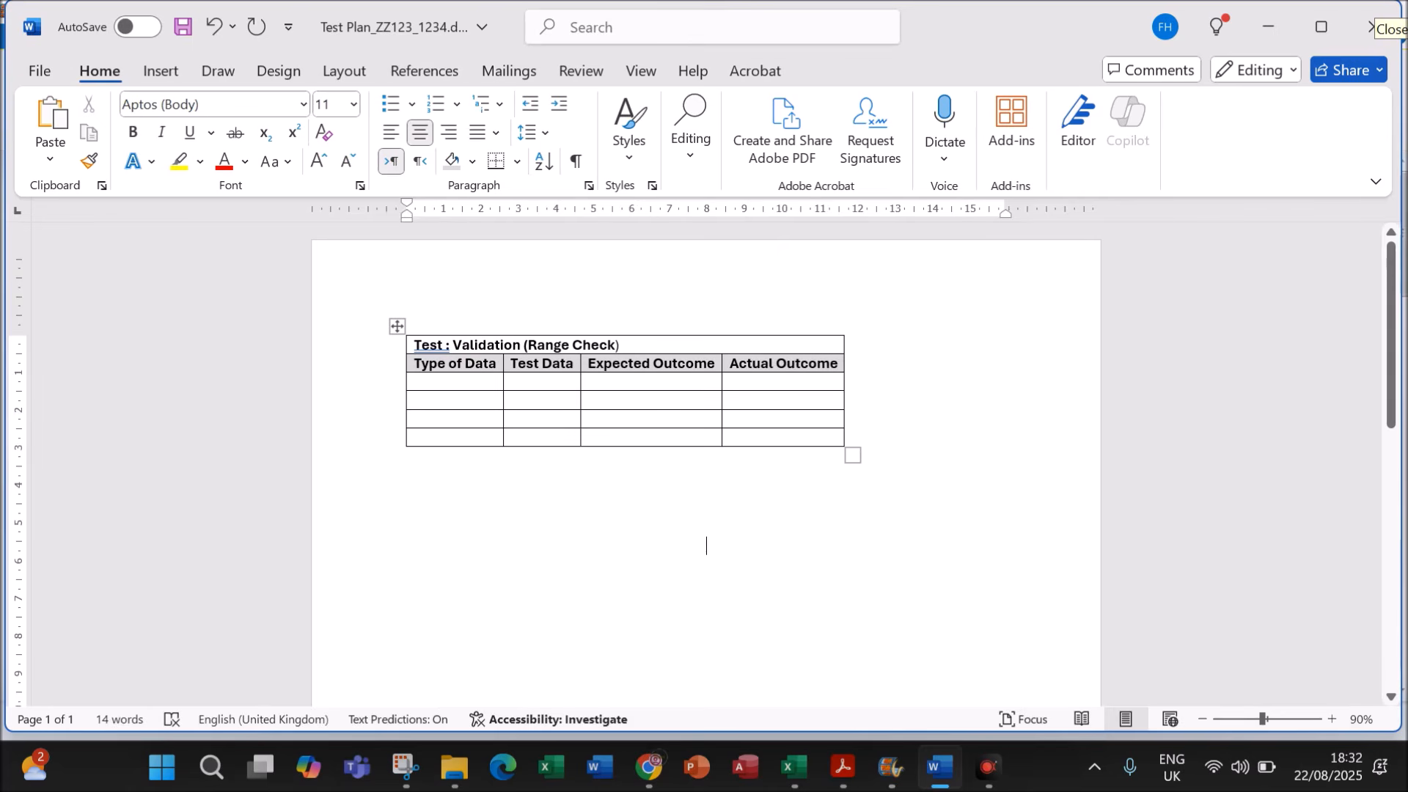
Step: Enter "Normal Data" as the type of data in the first empty row below the headings
click(475, 383)
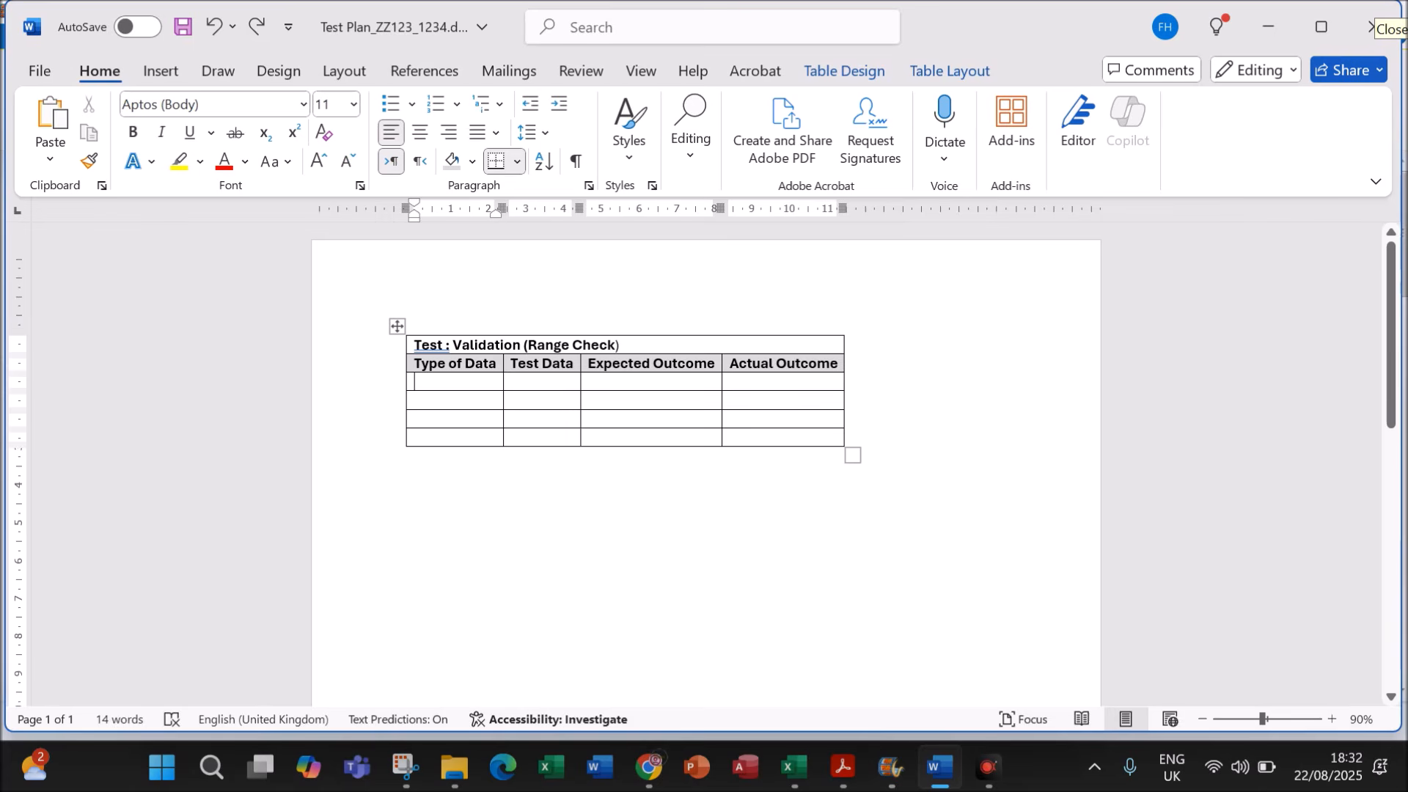
text(No)
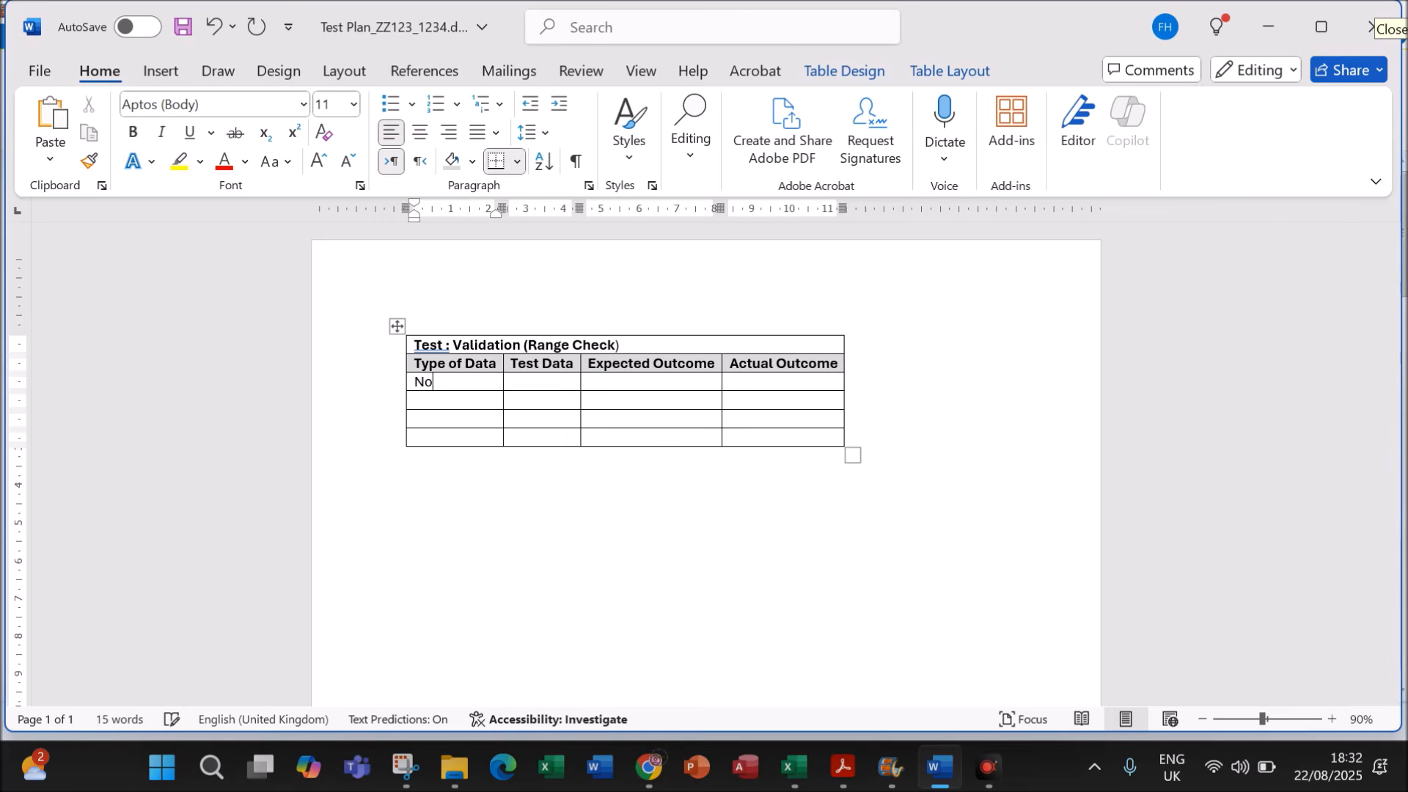
text(rmal Data)
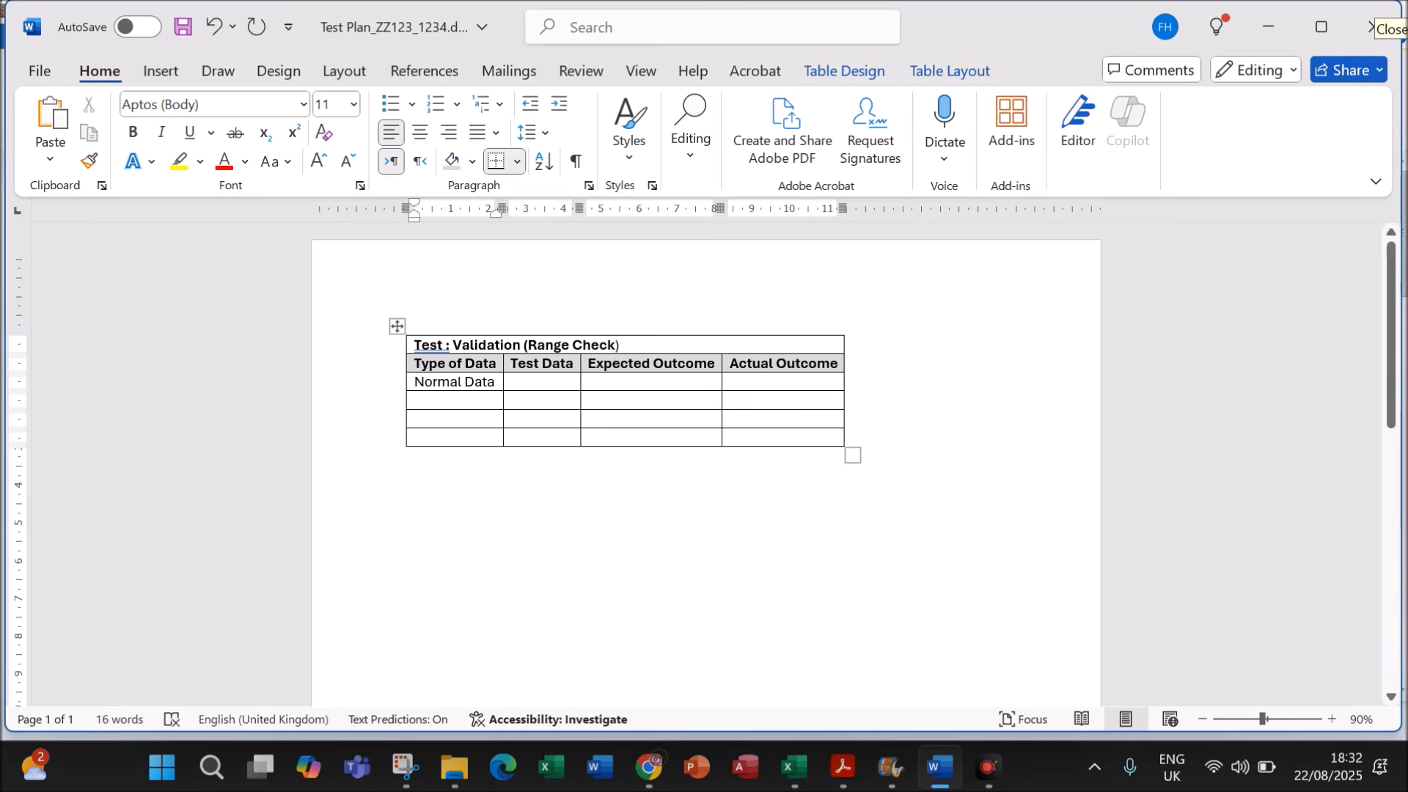
Step: Check the date in cell B3 of the Excel Finder sheet, and enter 13/03/2025 with expected outcome "Accepted" in the Word table's Normal Data row
click(793, 768)
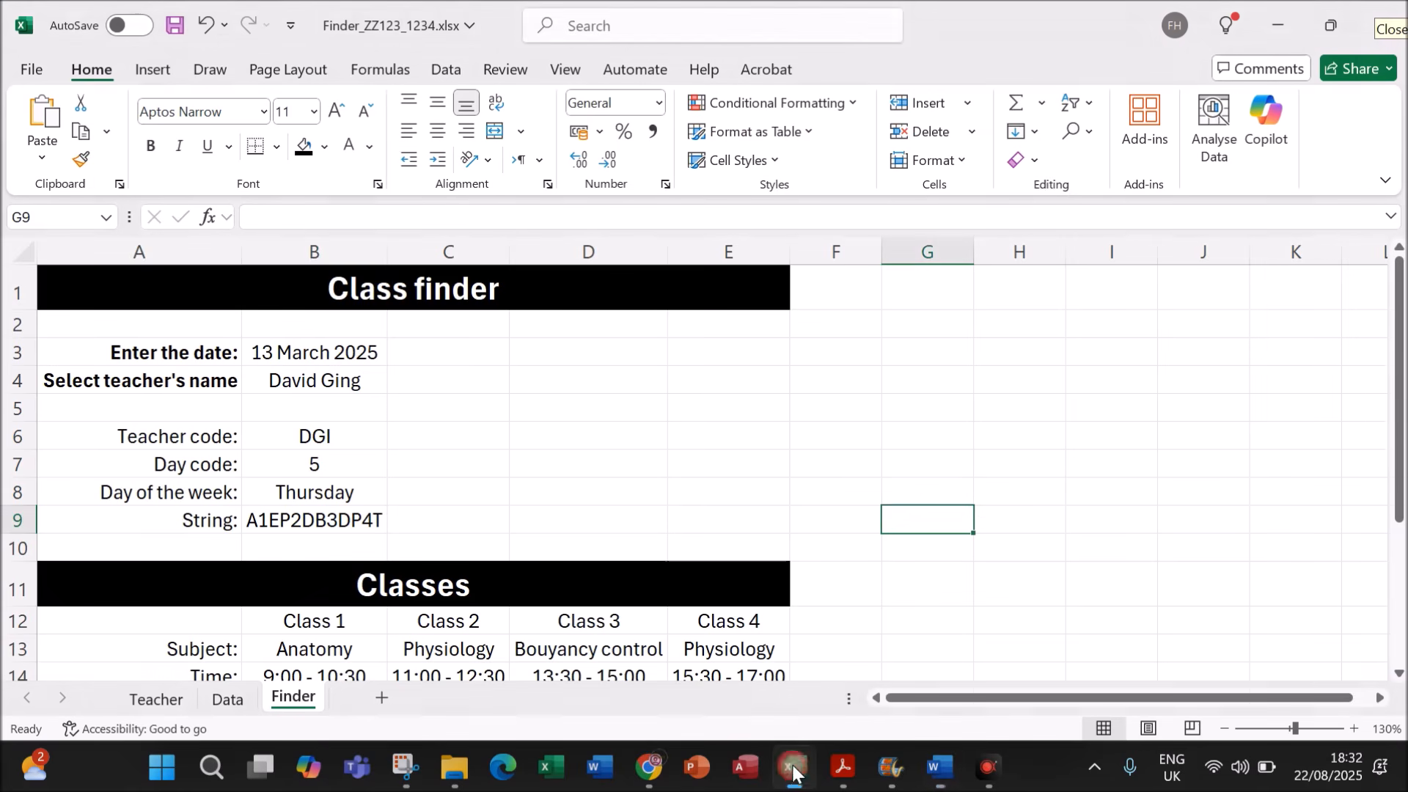
click(349, 355)
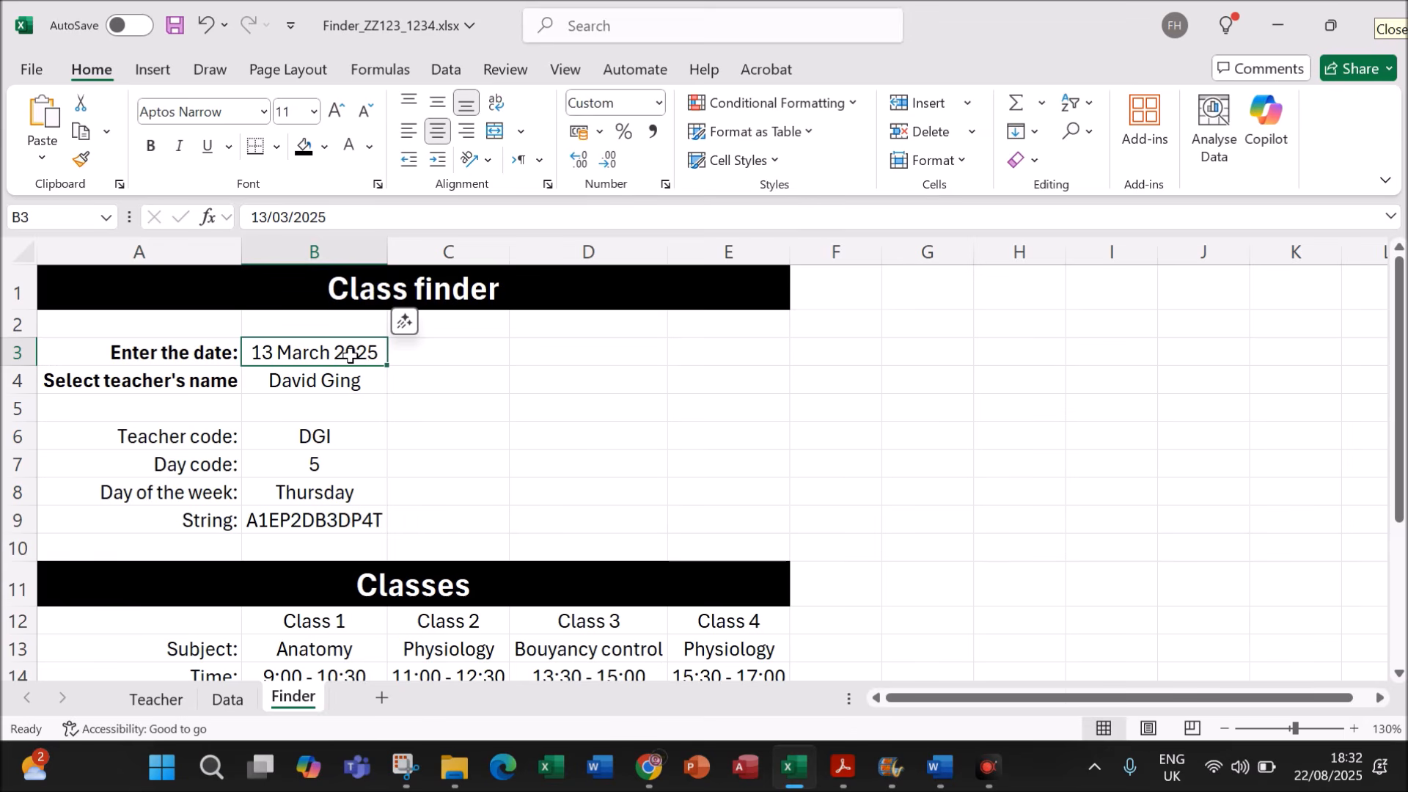
click(459, 387)
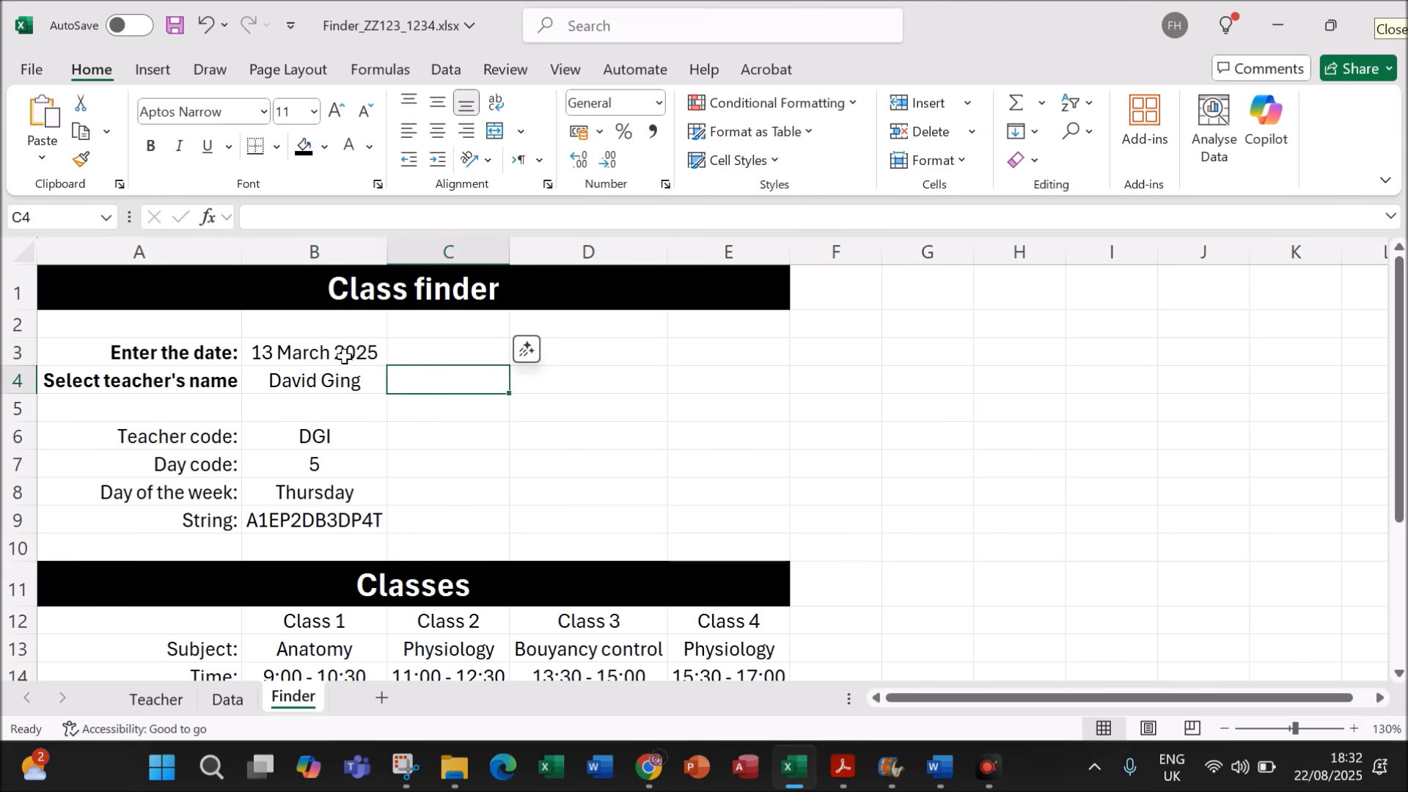
click(344, 357)
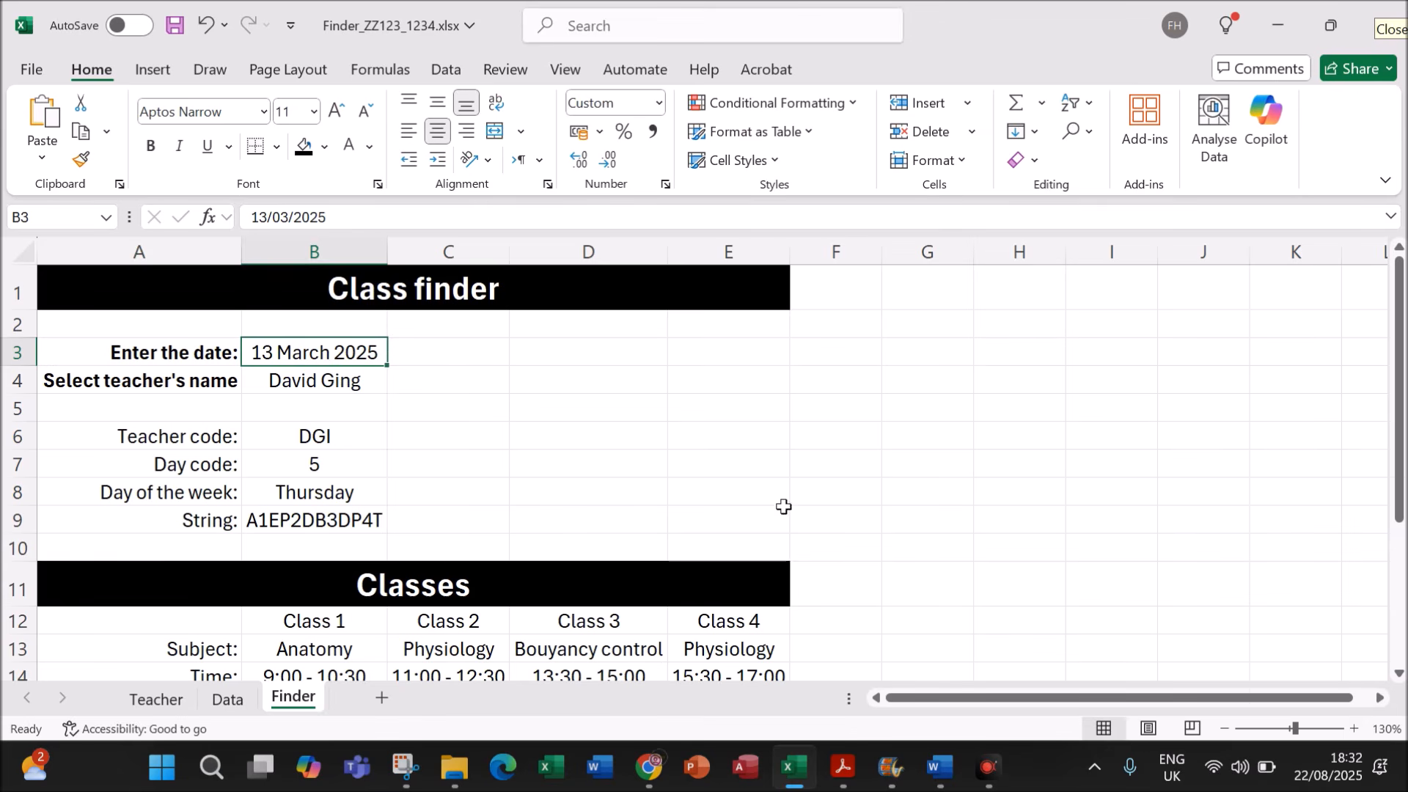
mouse_move(935, 772)
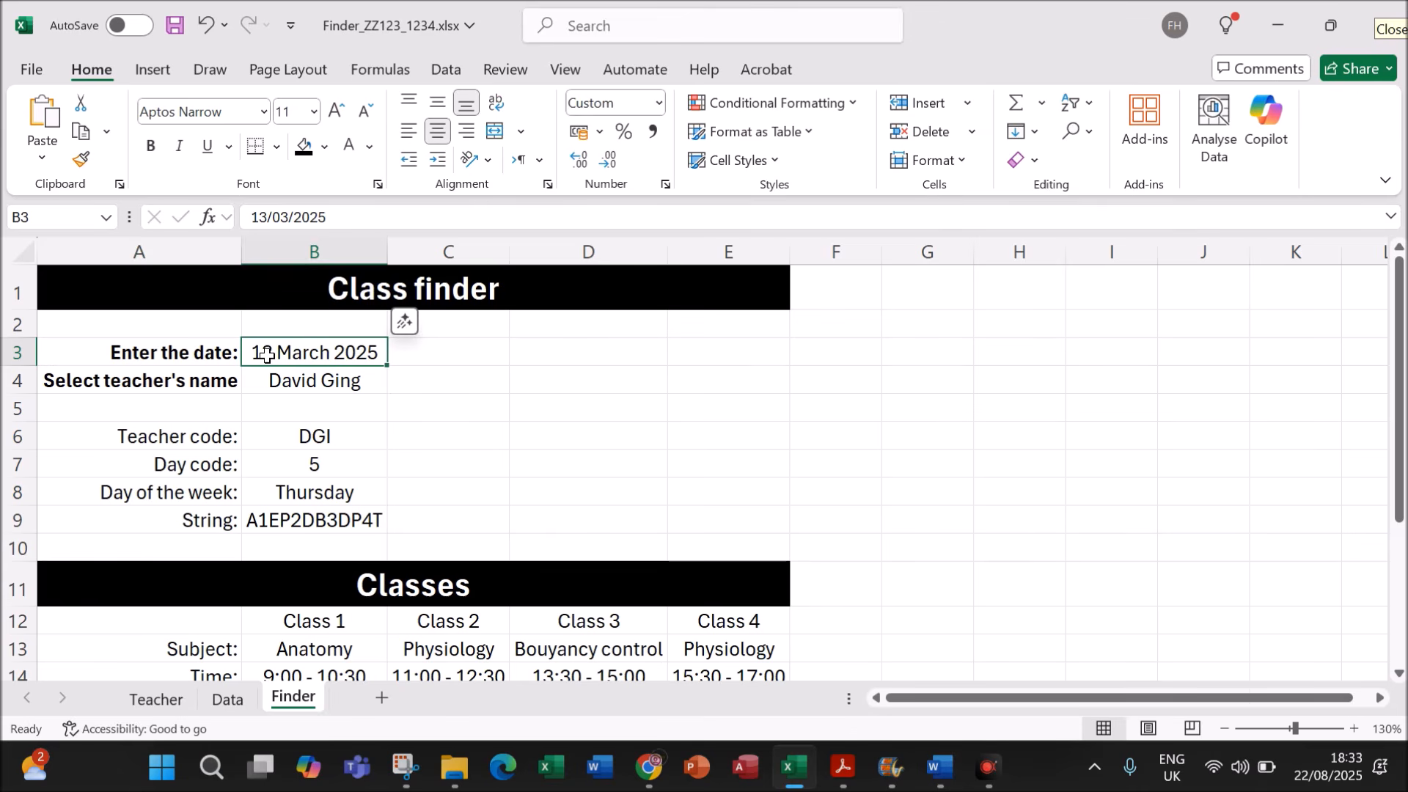
click(936, 770)
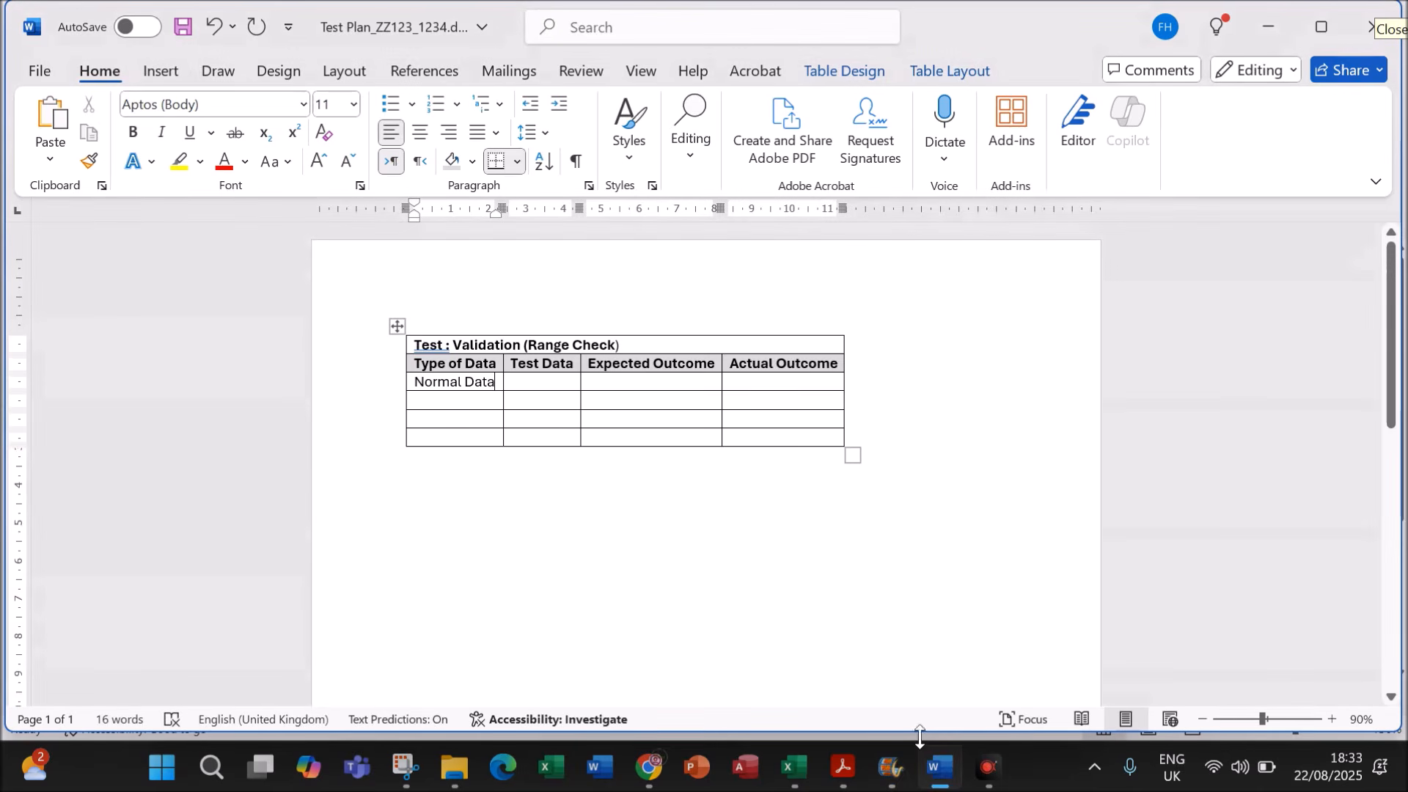
click(526, 381)
text(13/)
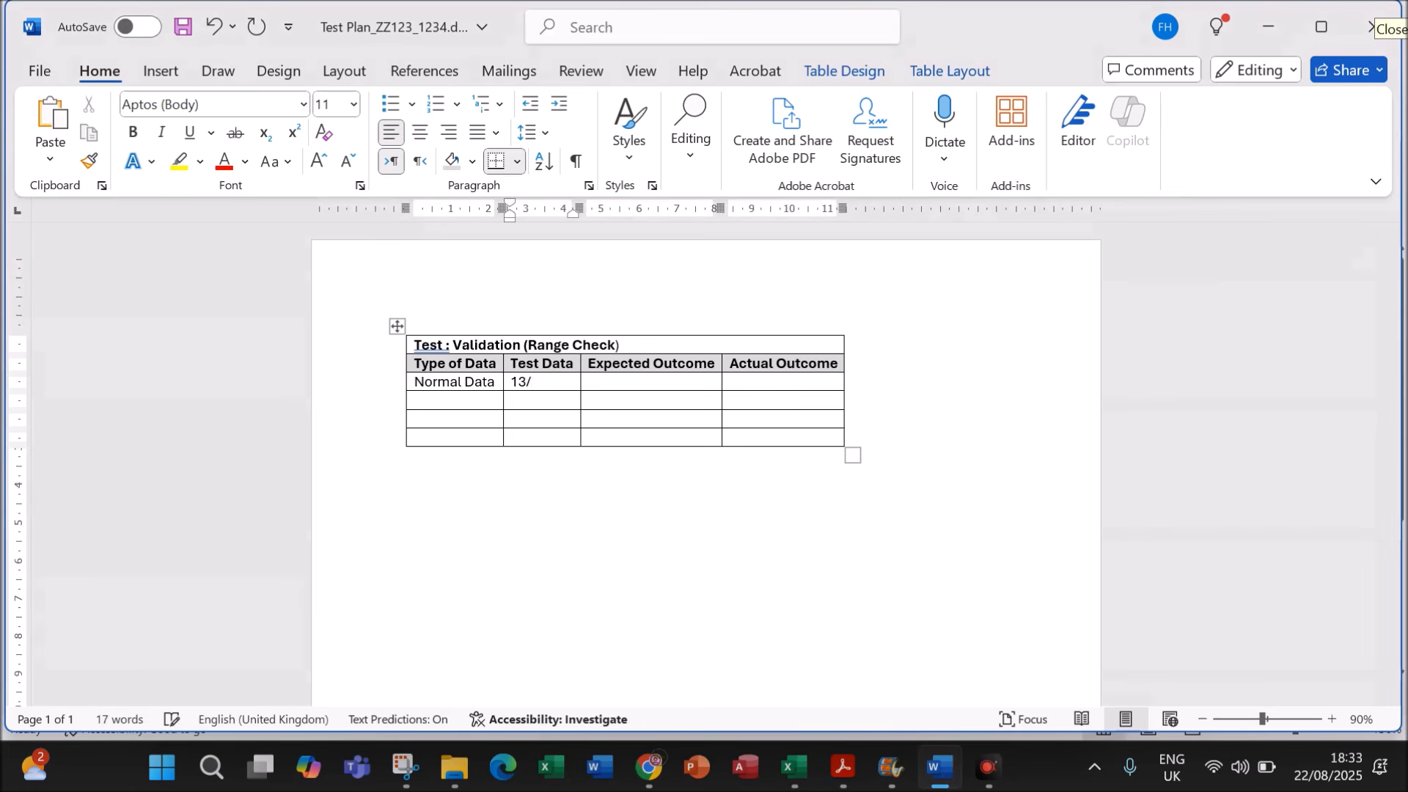
text(03/2025)
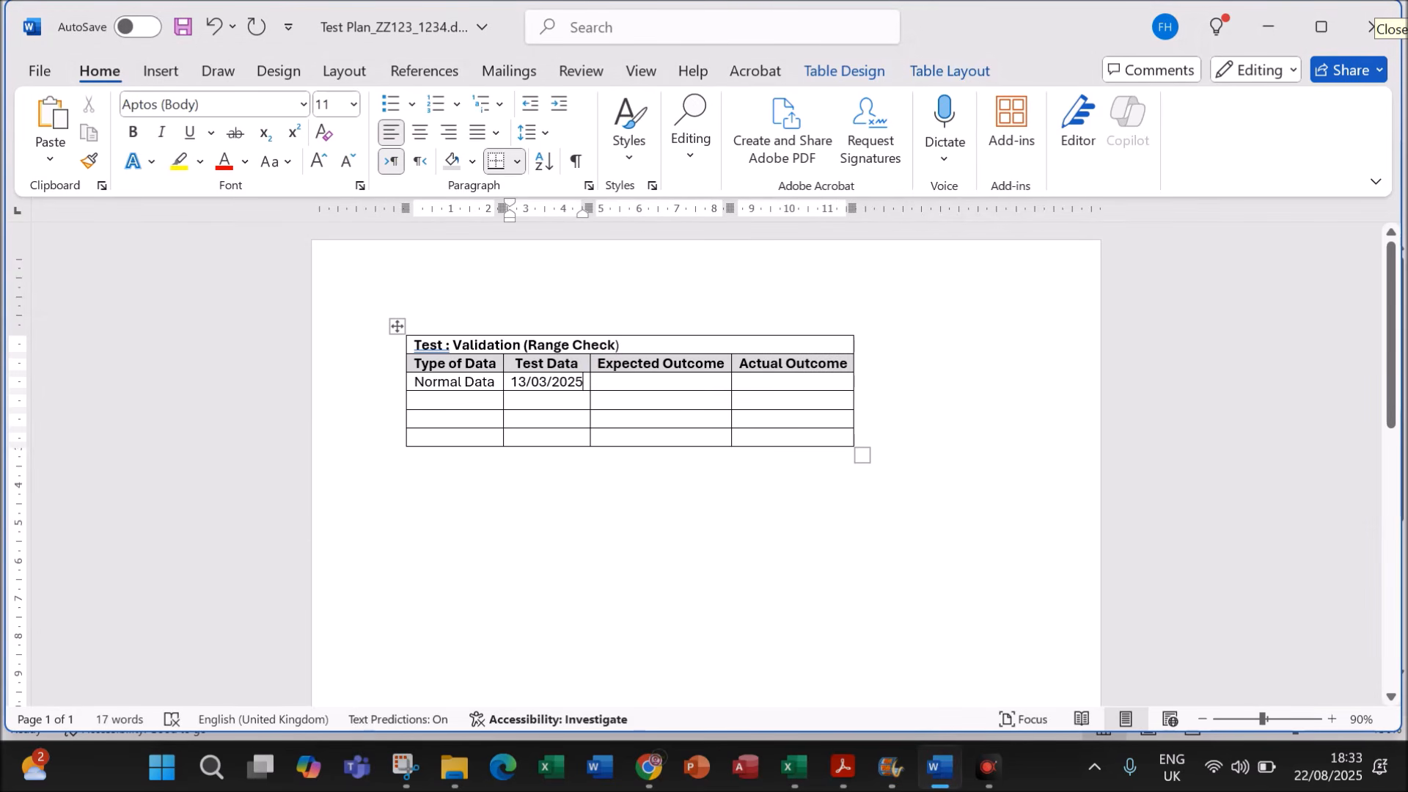
click(717, 364)
text(Accepted)
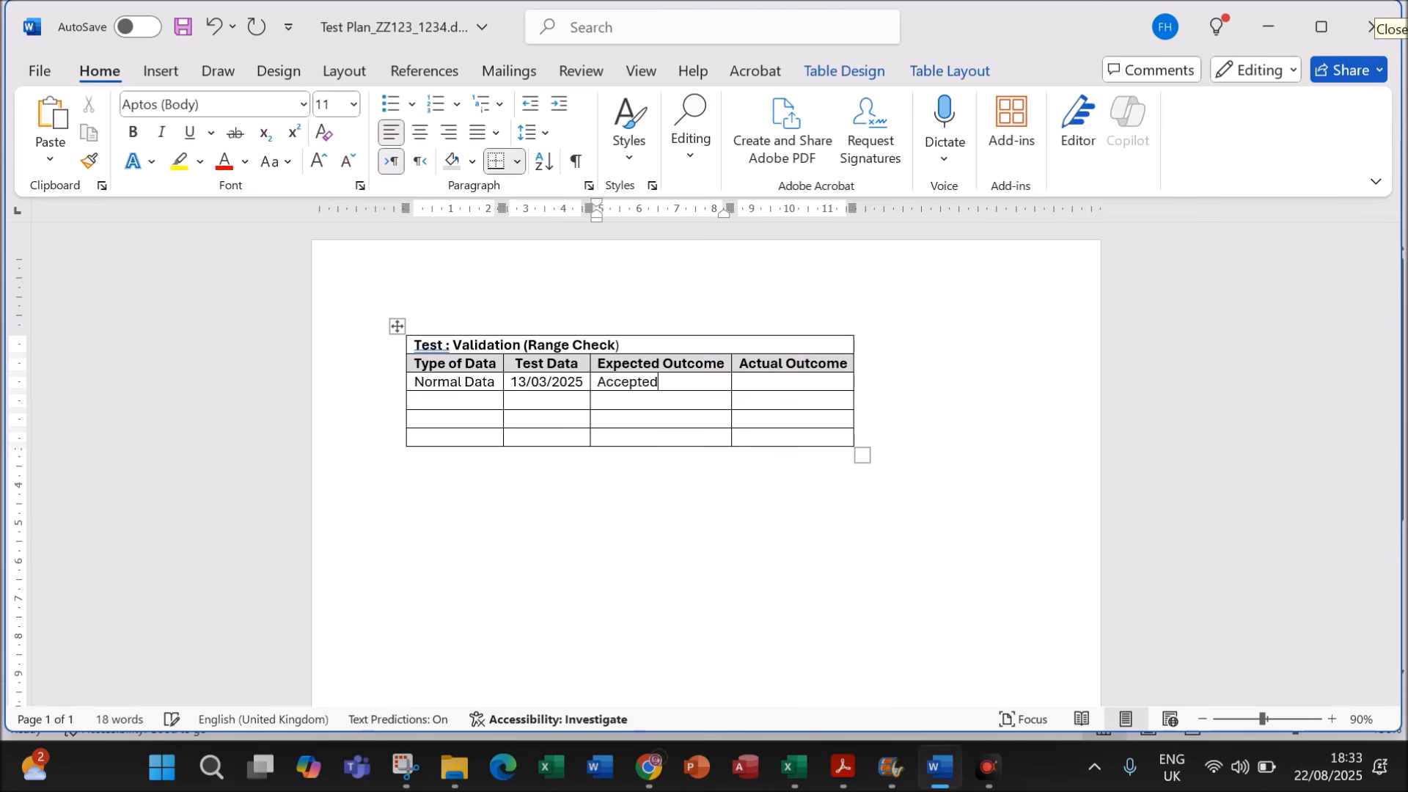
Step: Capture rows 1 to 3 of columns A and B in the Excel Finder sheet and paste the snip as the 13/03/2025 test's actual outcome in Word
click(781, 384)
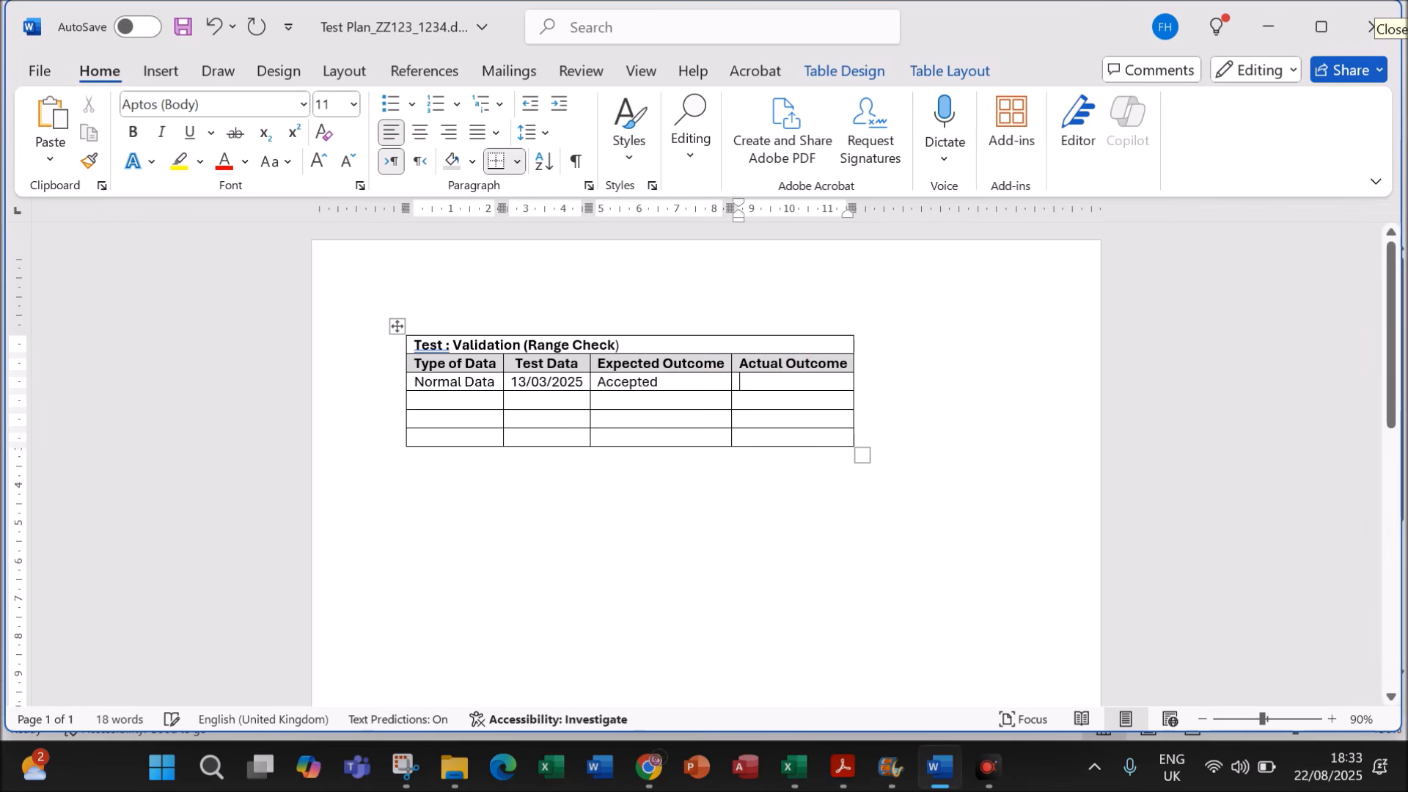
click(790, 763)
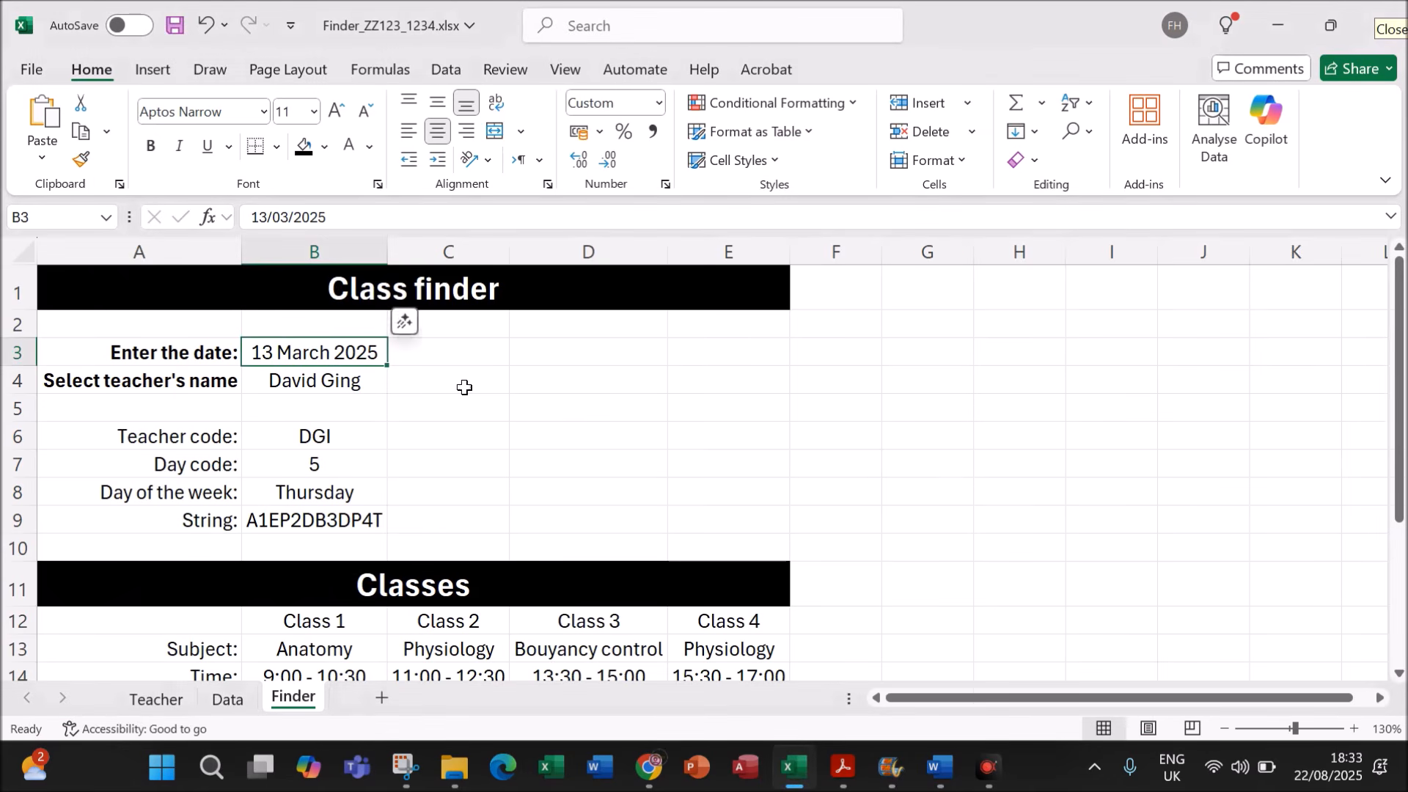
click(404, 766)
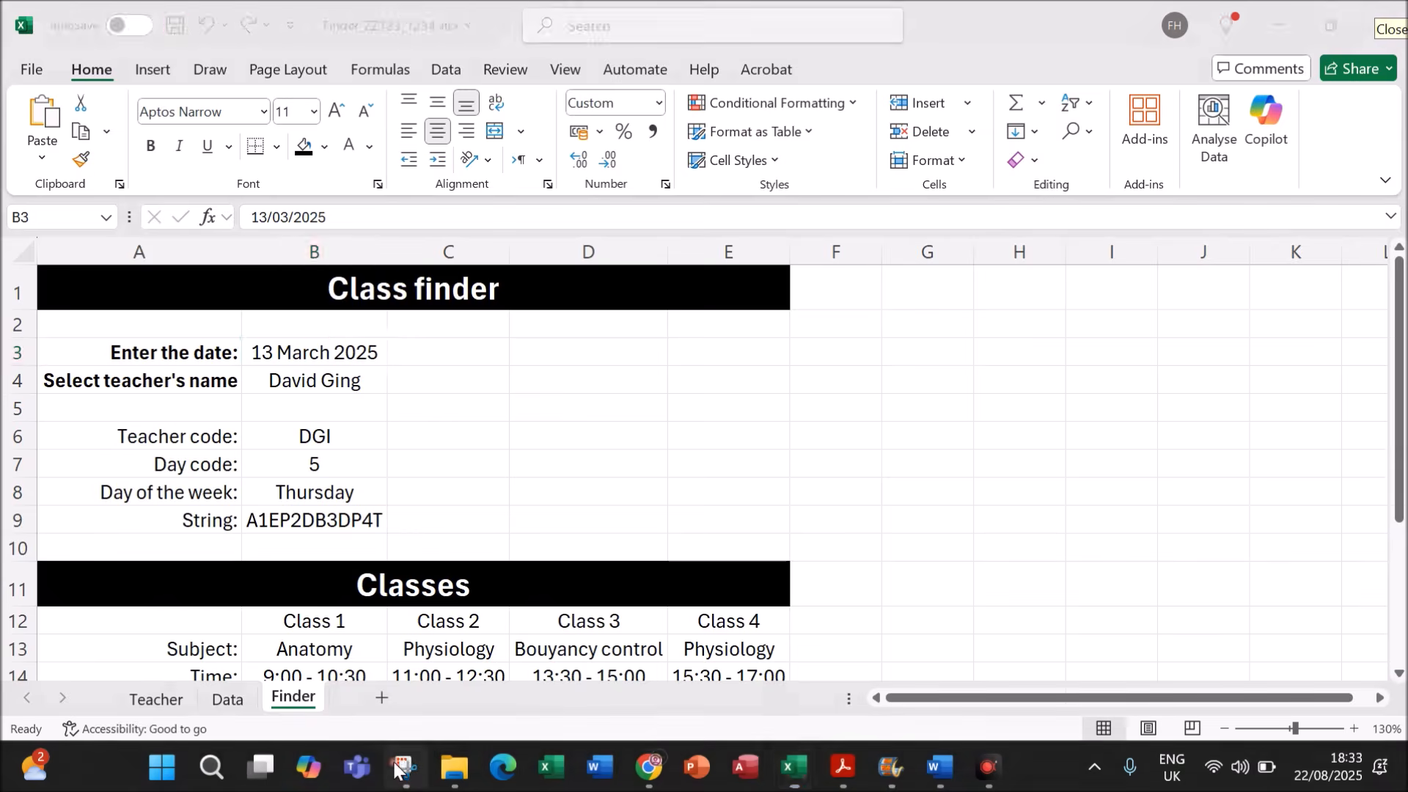
click(425, 81)
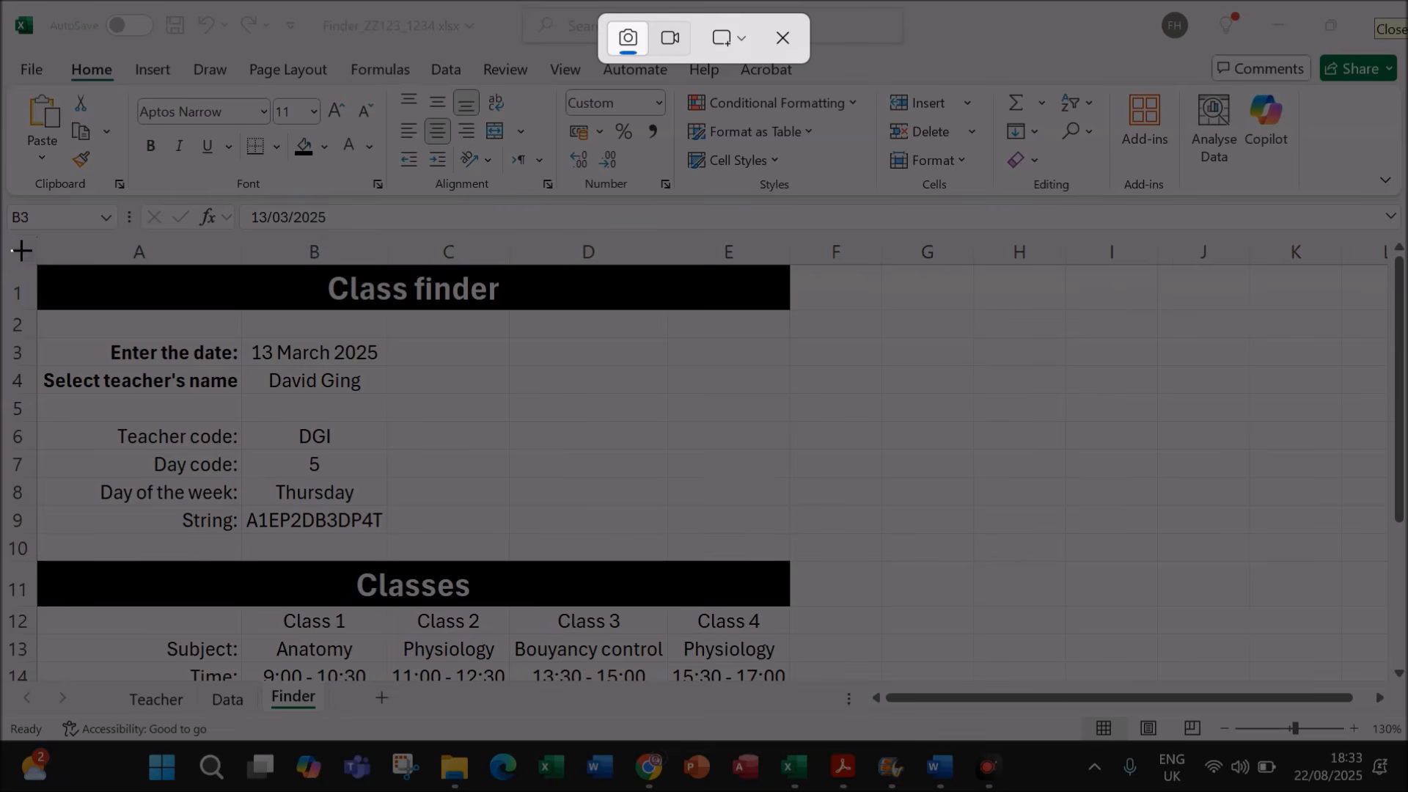
drag(6, 235, 392, 367)
click(799, 759)
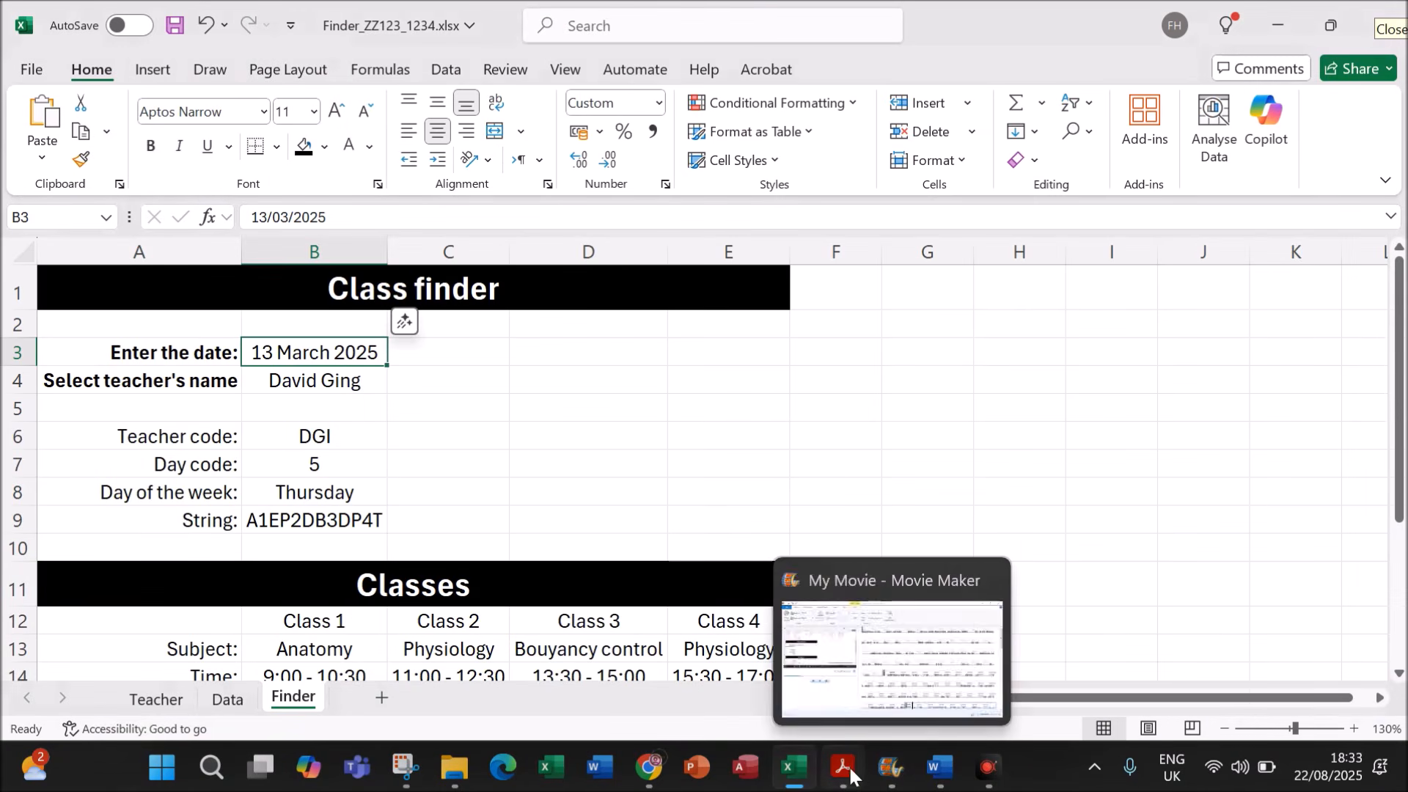
mouse_move(856, 783)
click(939, 767)
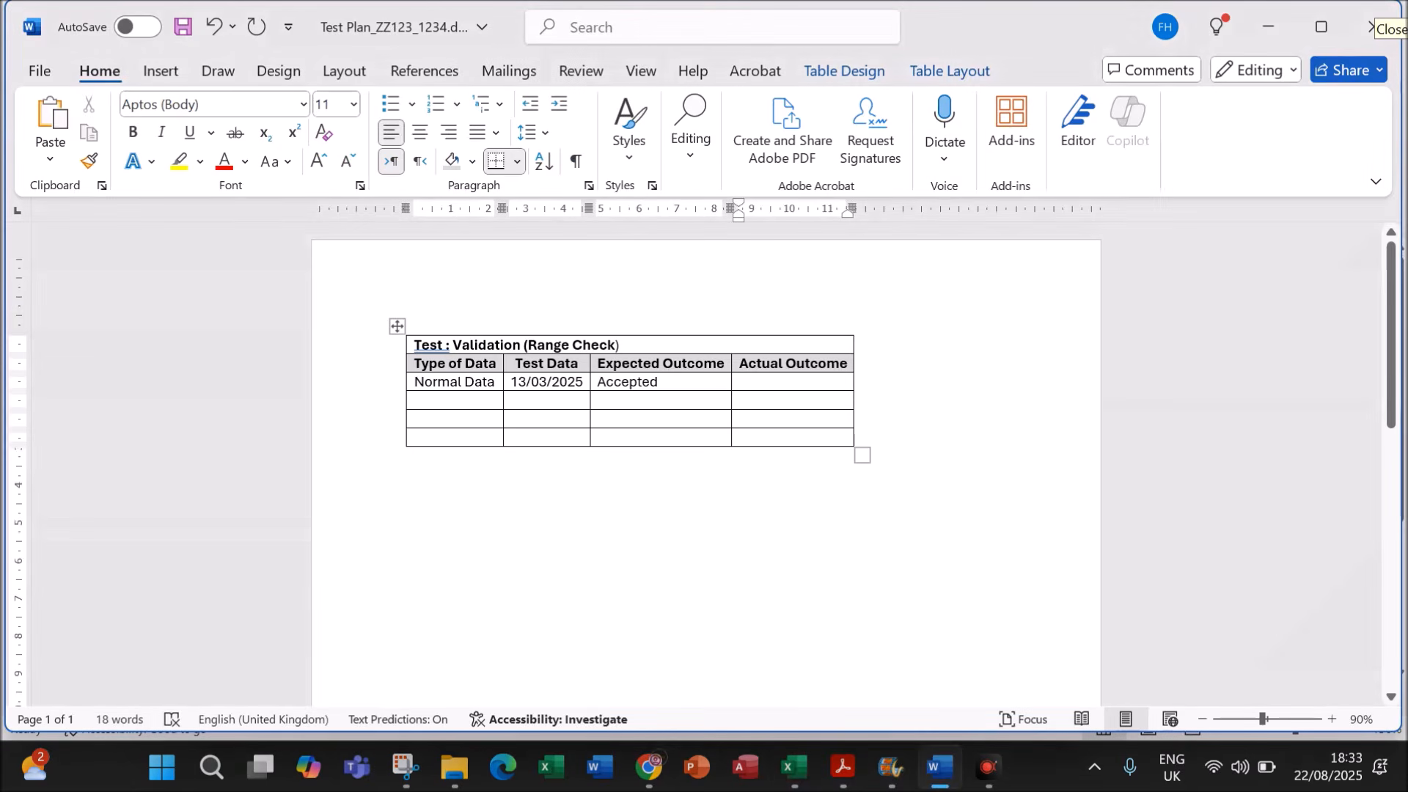
key(ctrl+v)
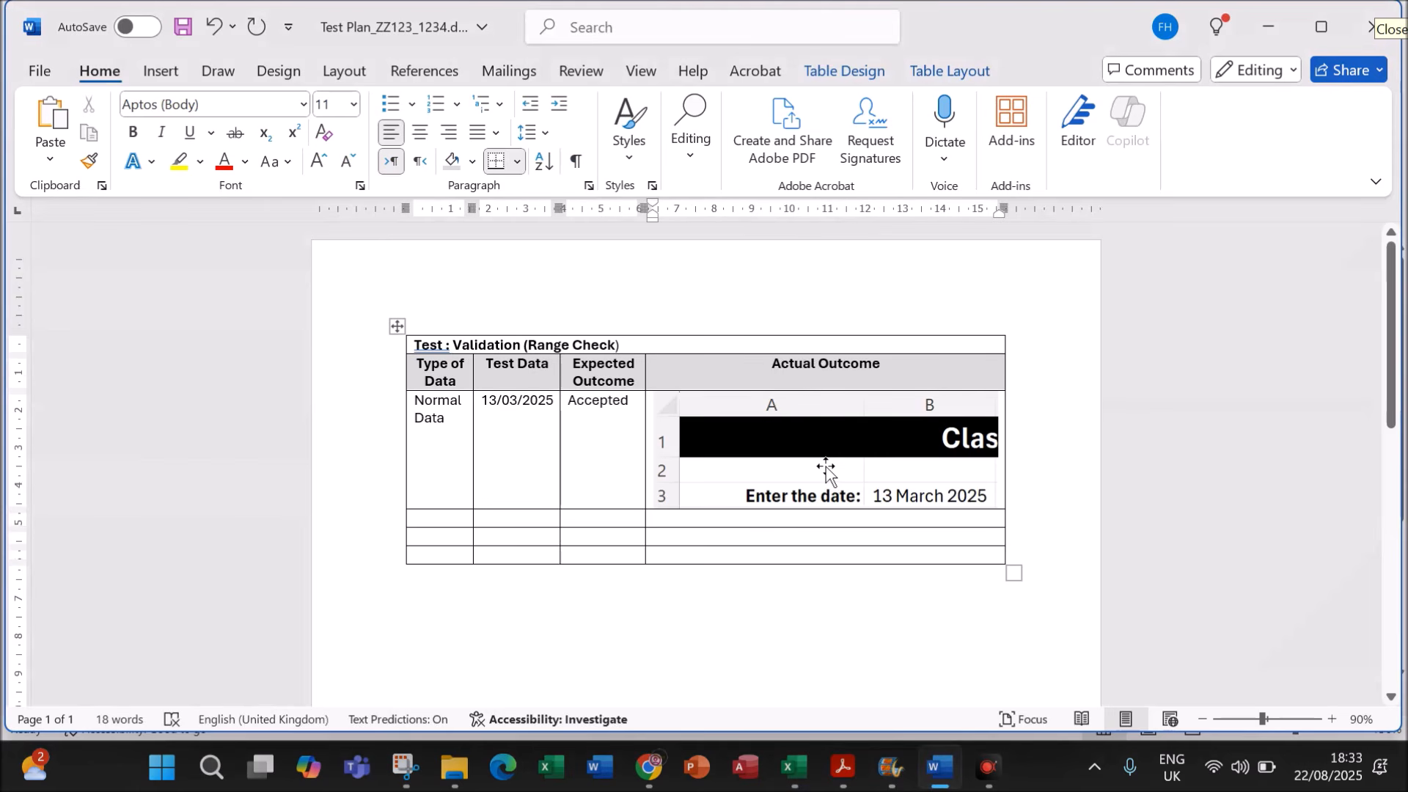
Step: Shrink the pasted screenshot in the Actual Outcome column so the table's headings fit on one line
click(824, 471)
drag(993, 508, 891, 438)
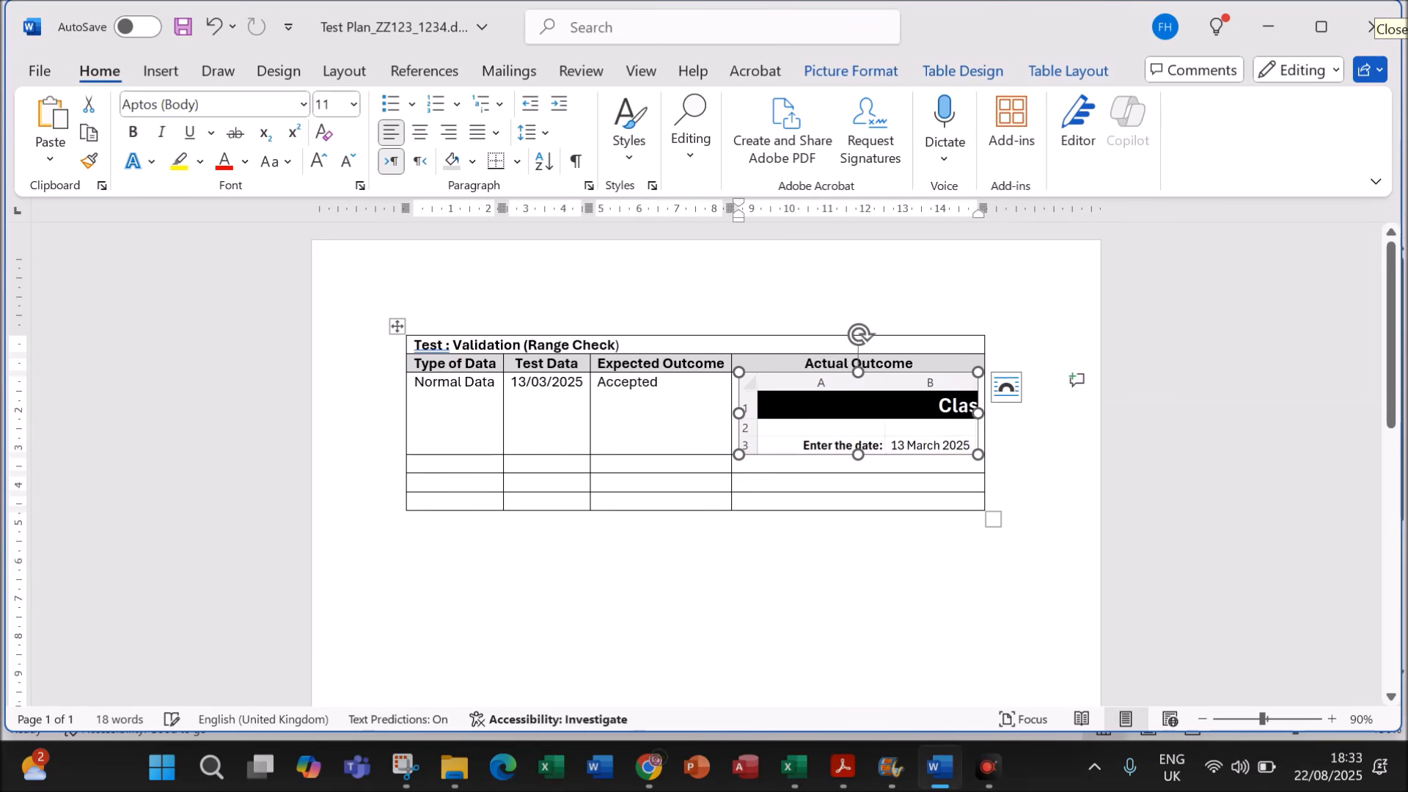
click(1062, 516)
Step: Enter 24/12/2026 as the test data in the row below 13/03/2025
click(513, 463)
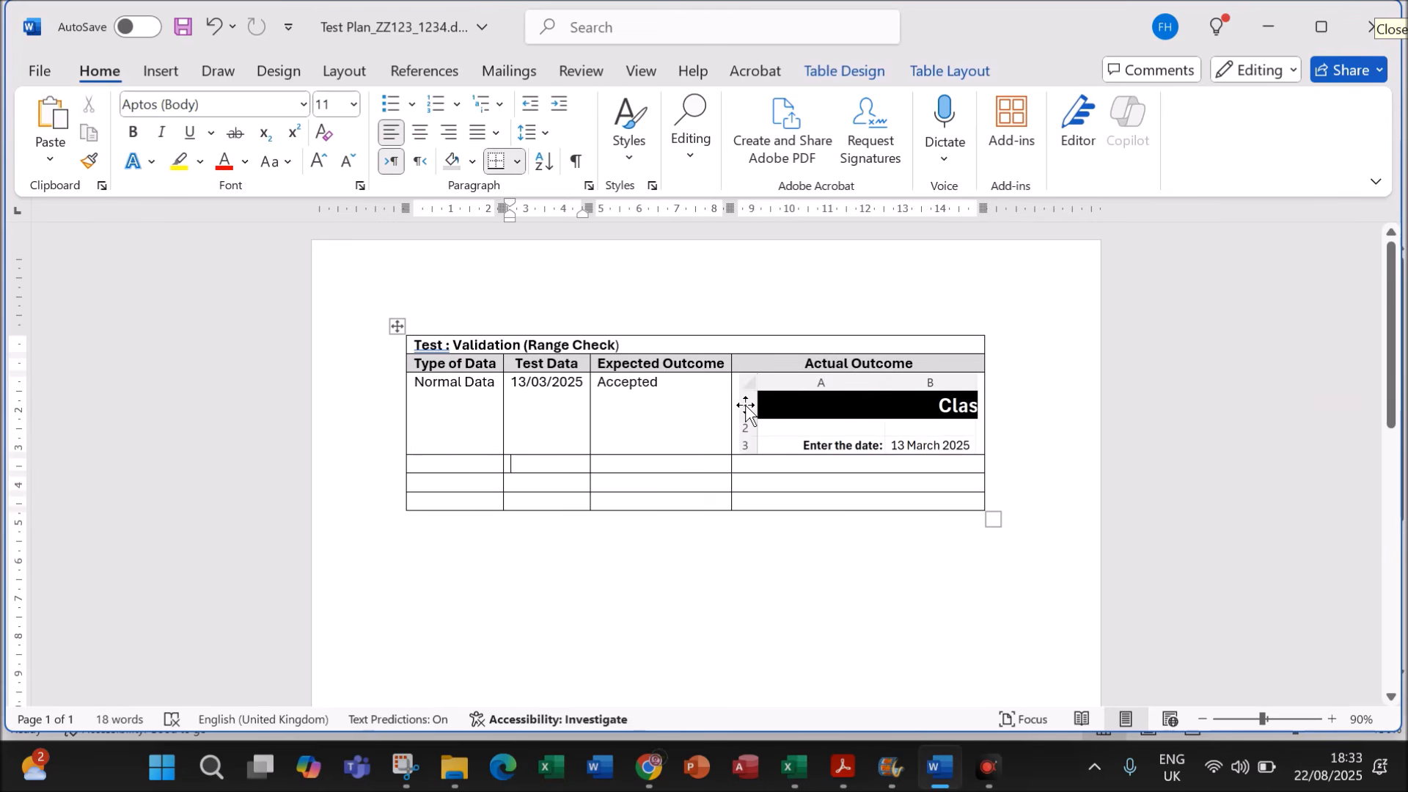
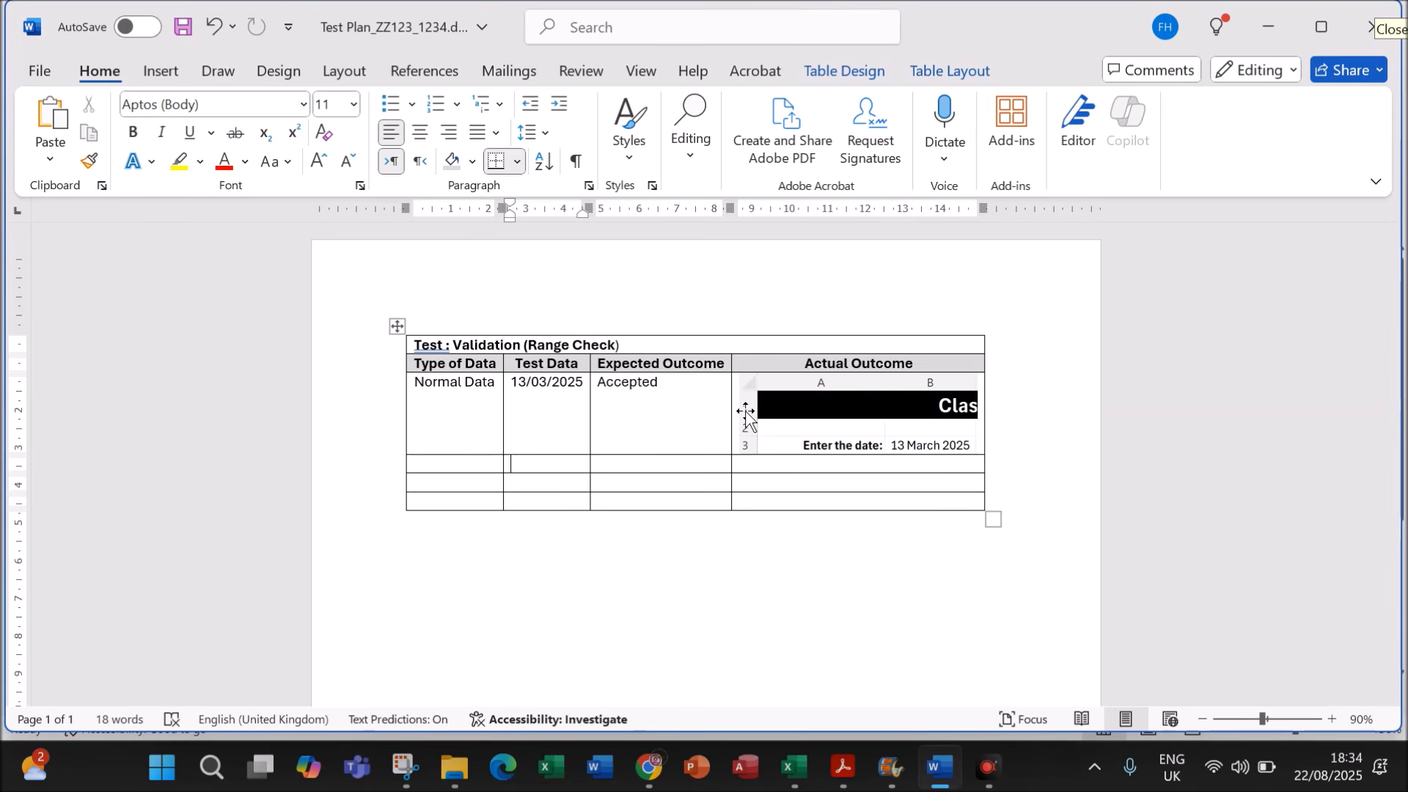
text(24/12/2026)
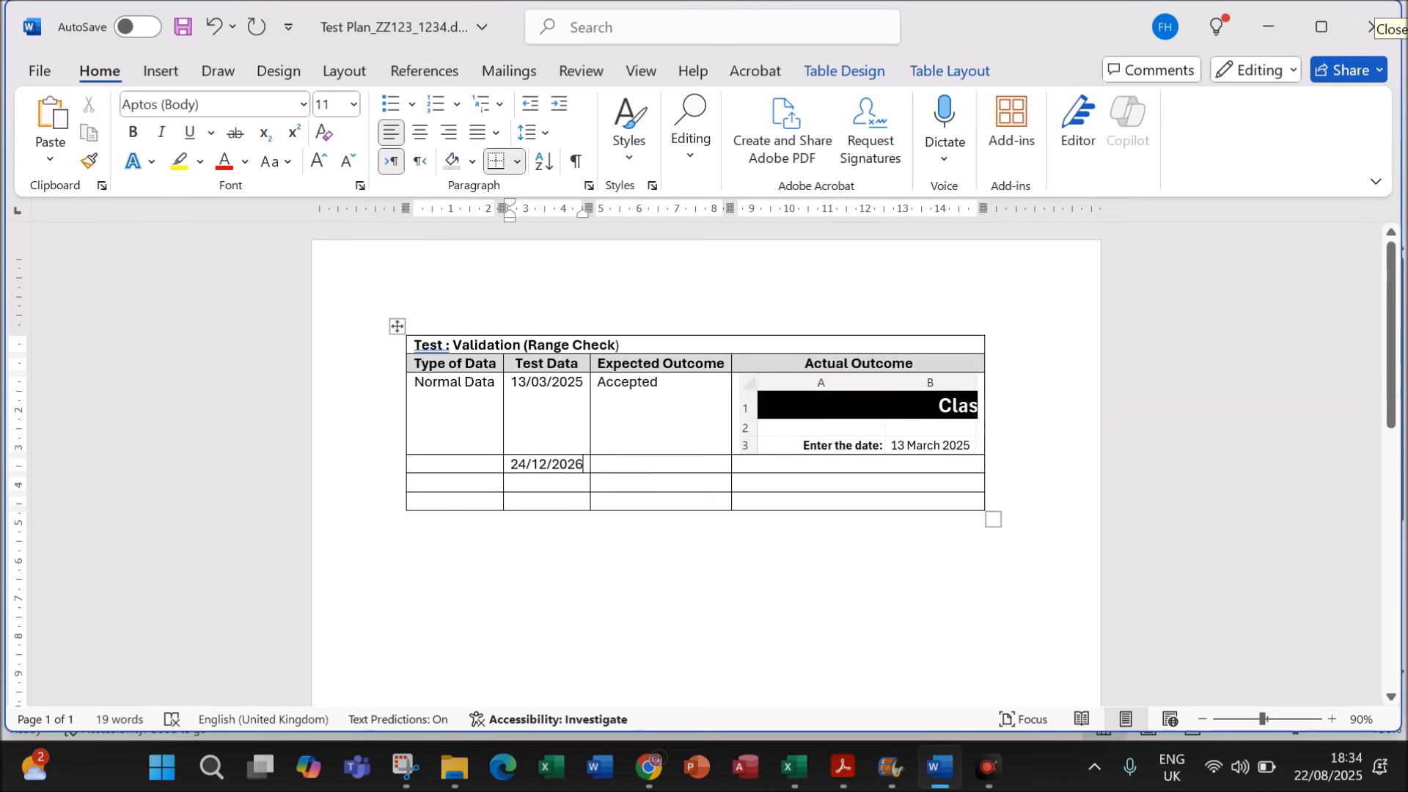
click(555, 563)
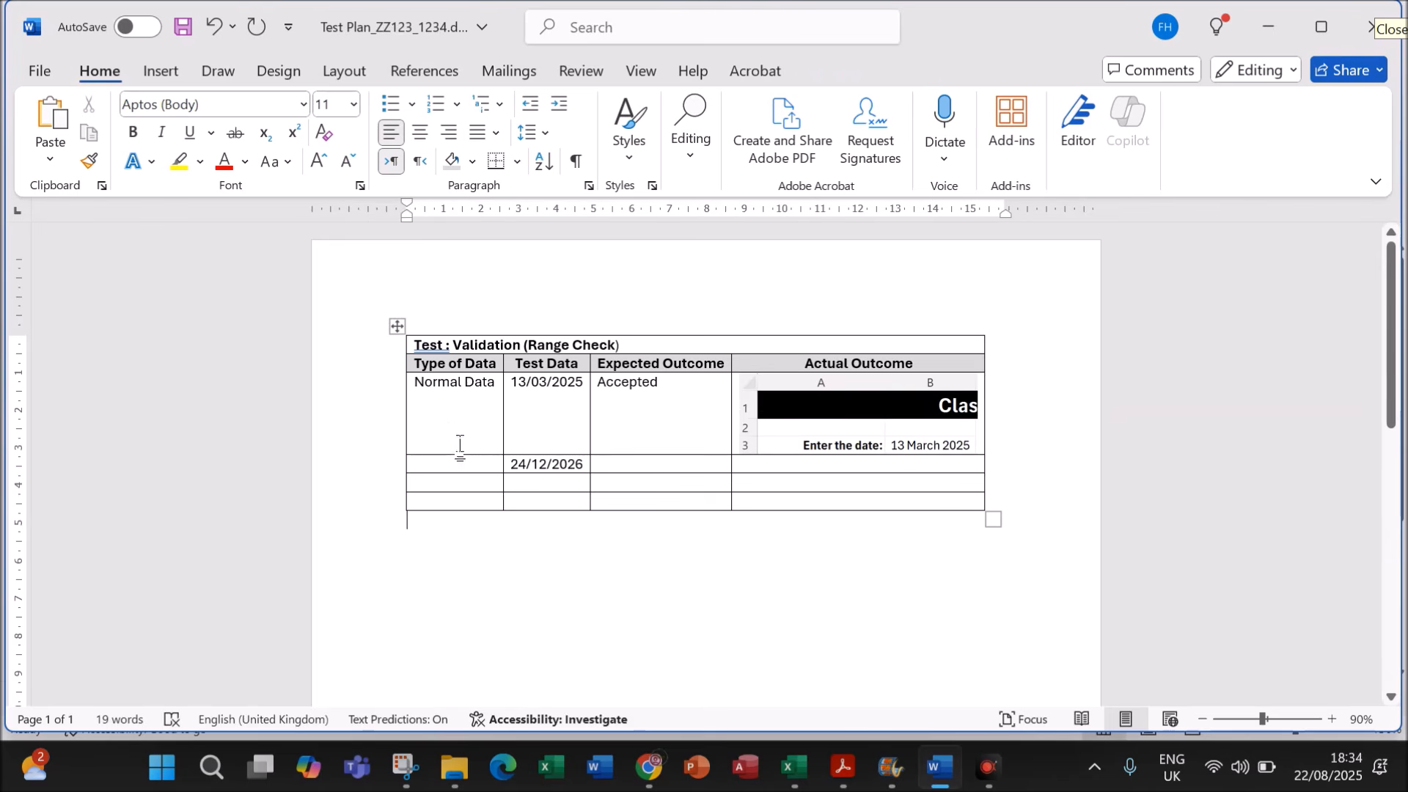
Step: Merge the "Normal Data" cell with the empty cell below it so it spans both test dates
drag(409, 384, 429, 469)
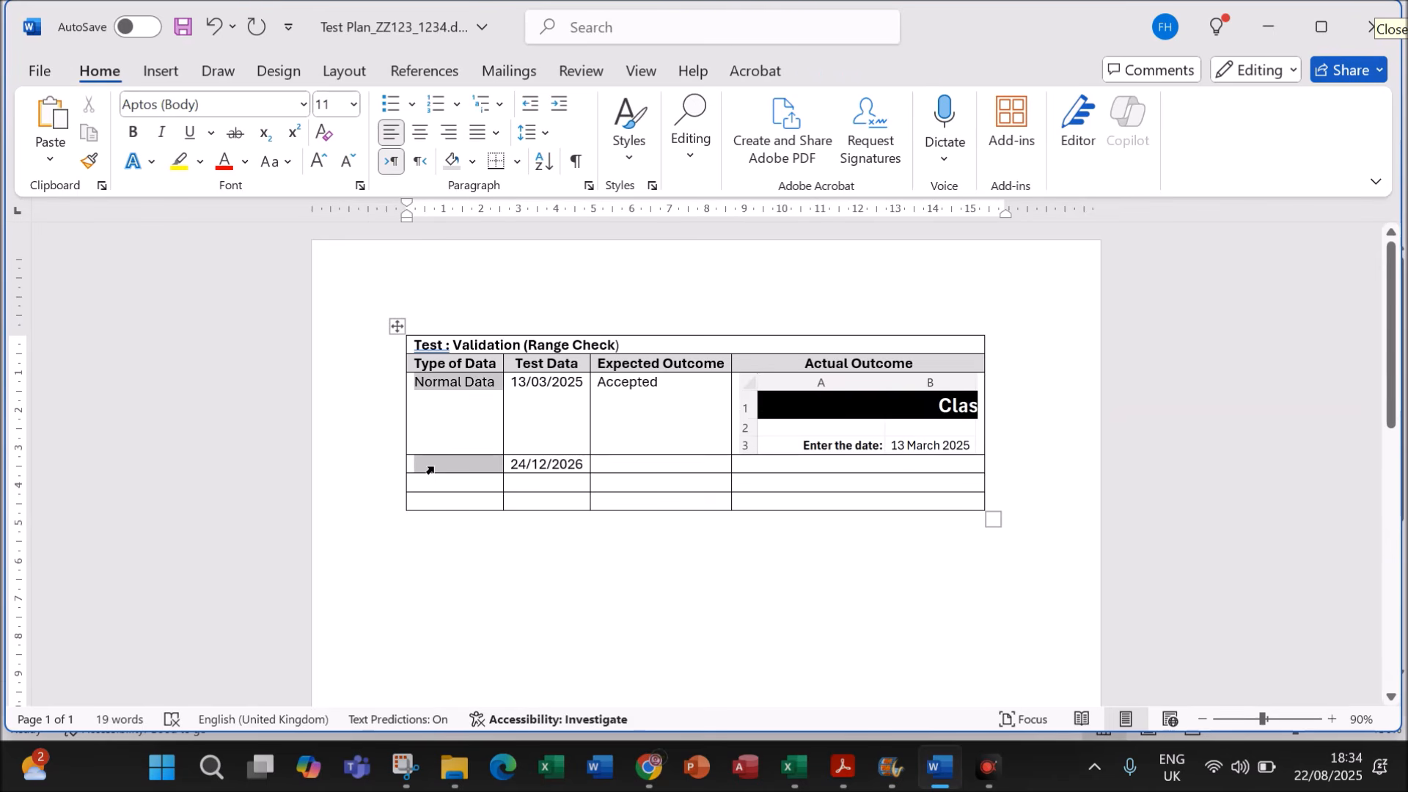
right_click(429, 459)
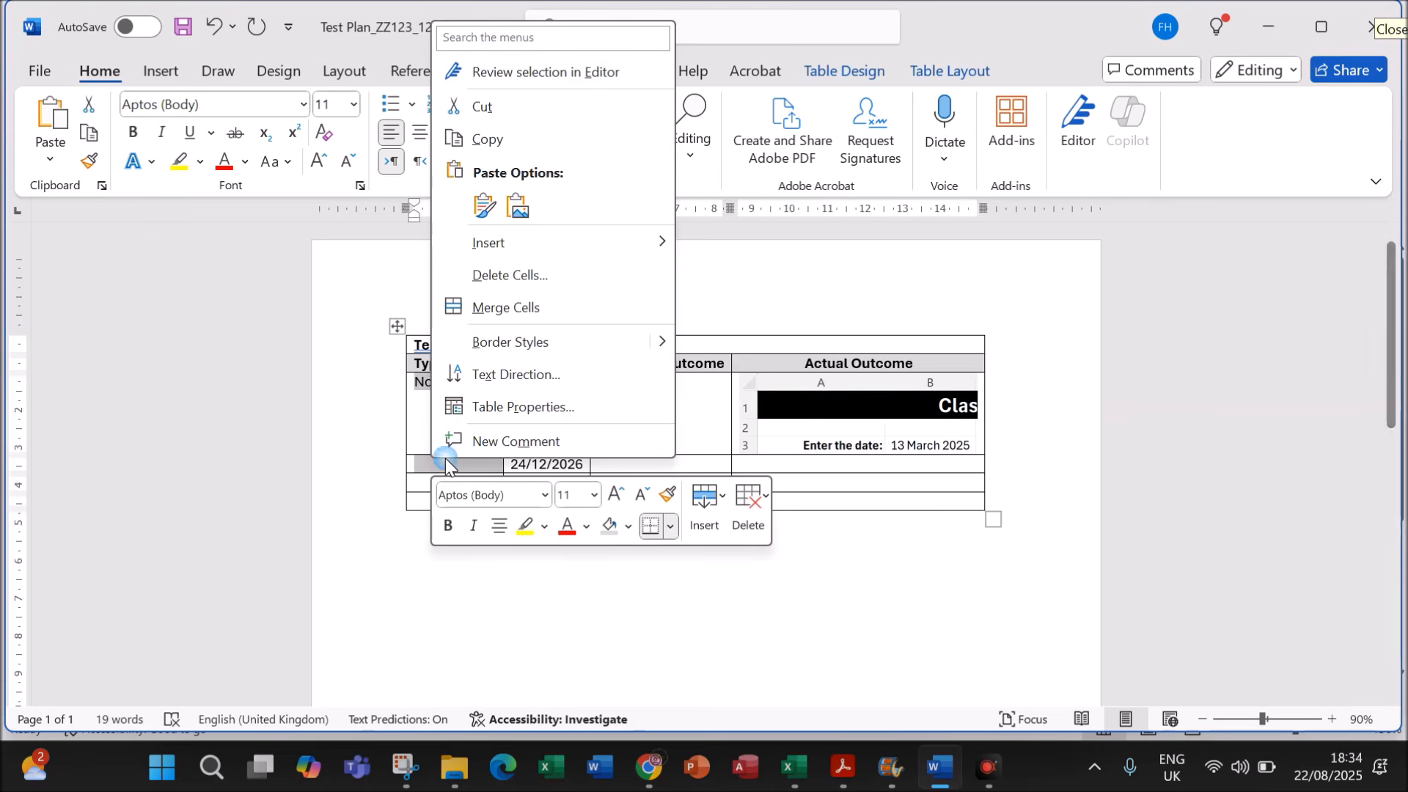
click(511, 309)
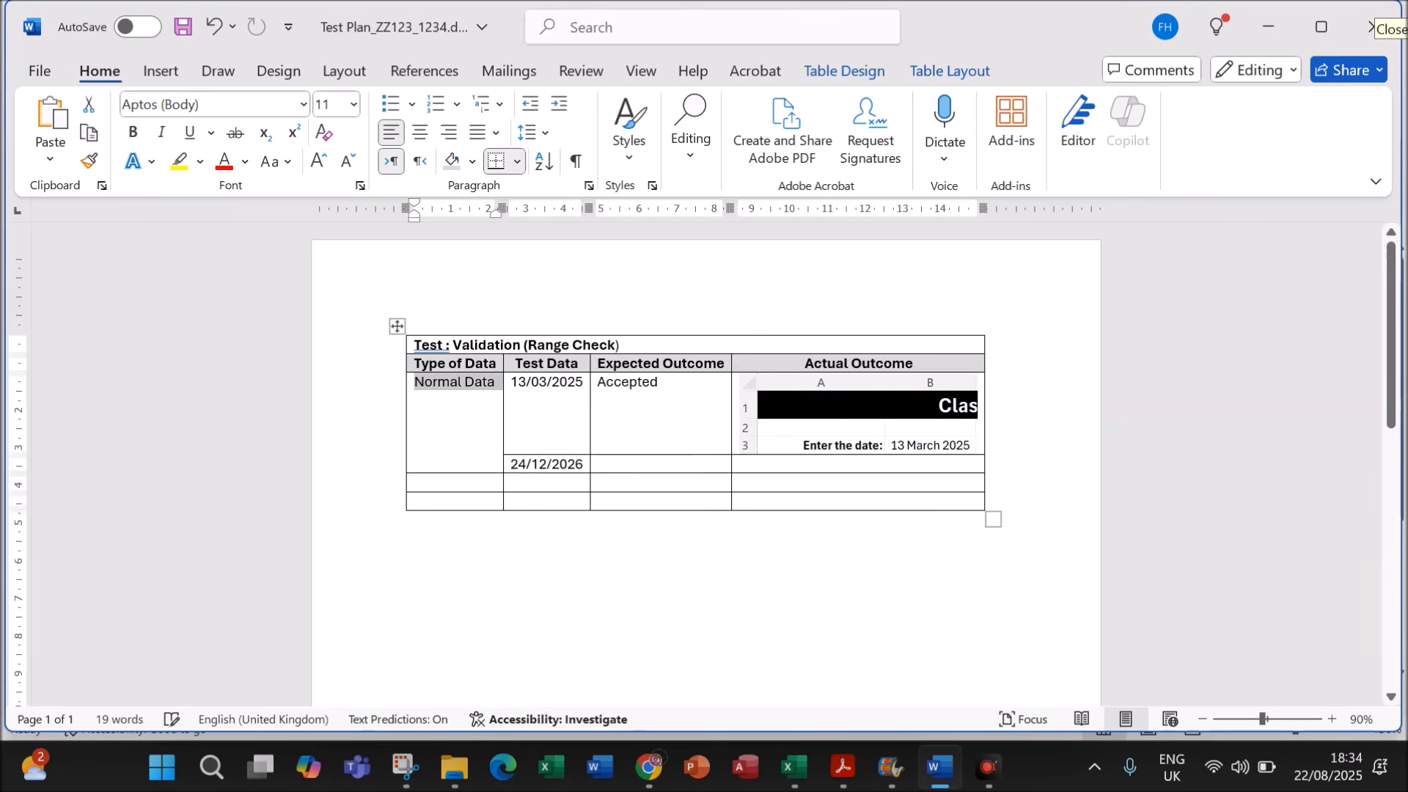
click(636, 588)
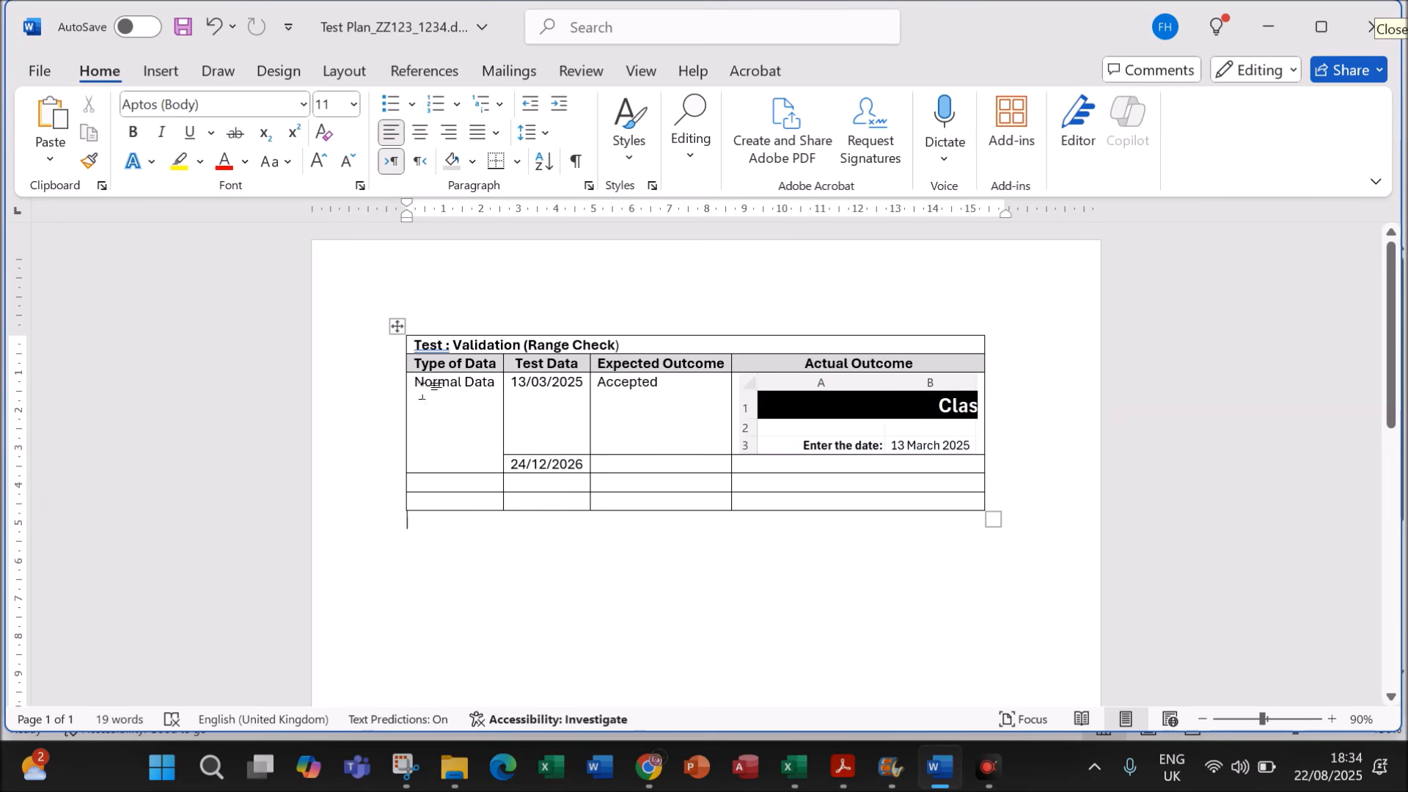
Step: Centre the contents of all cells below the column headings both horizontally and vertically
drag(442, 383, 836, 501)
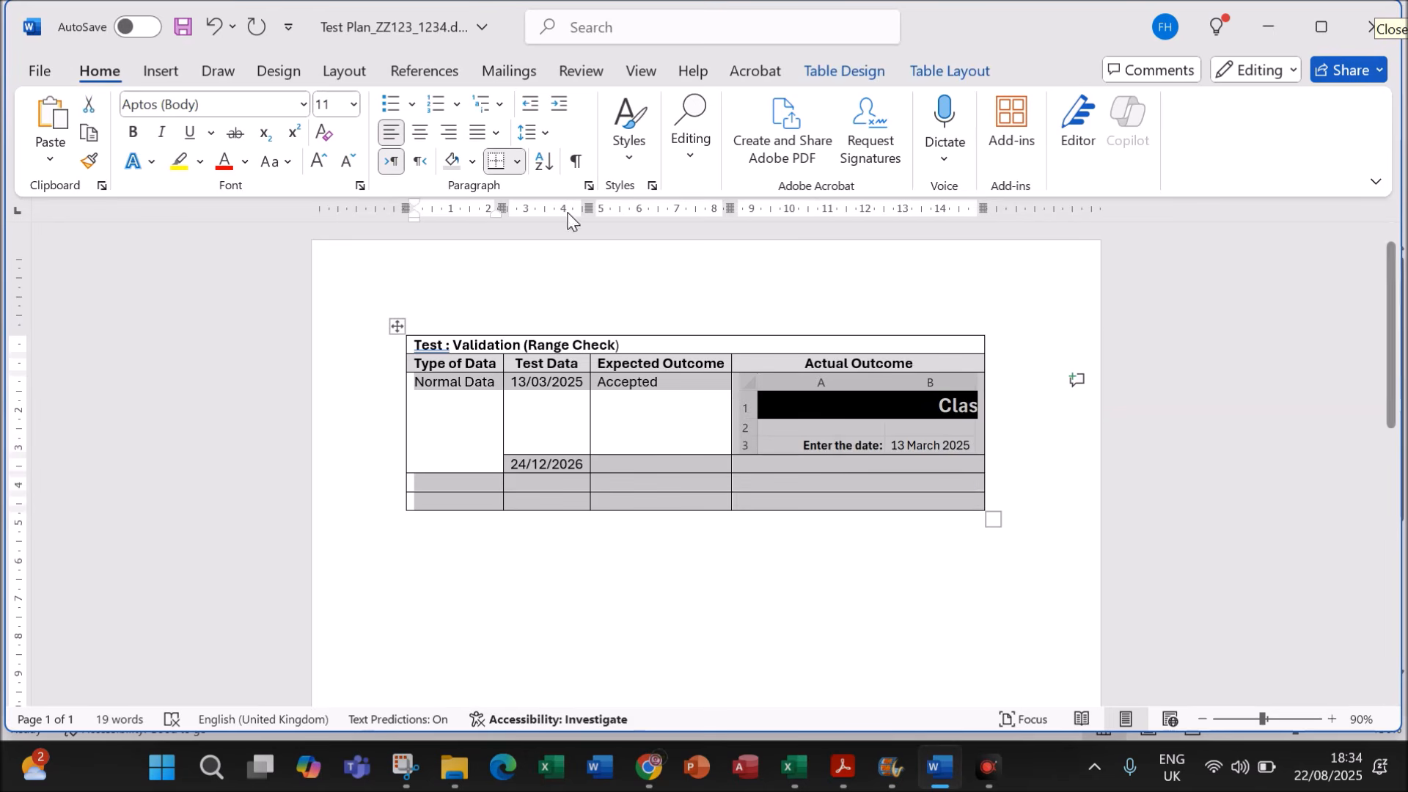
click(949, 71)
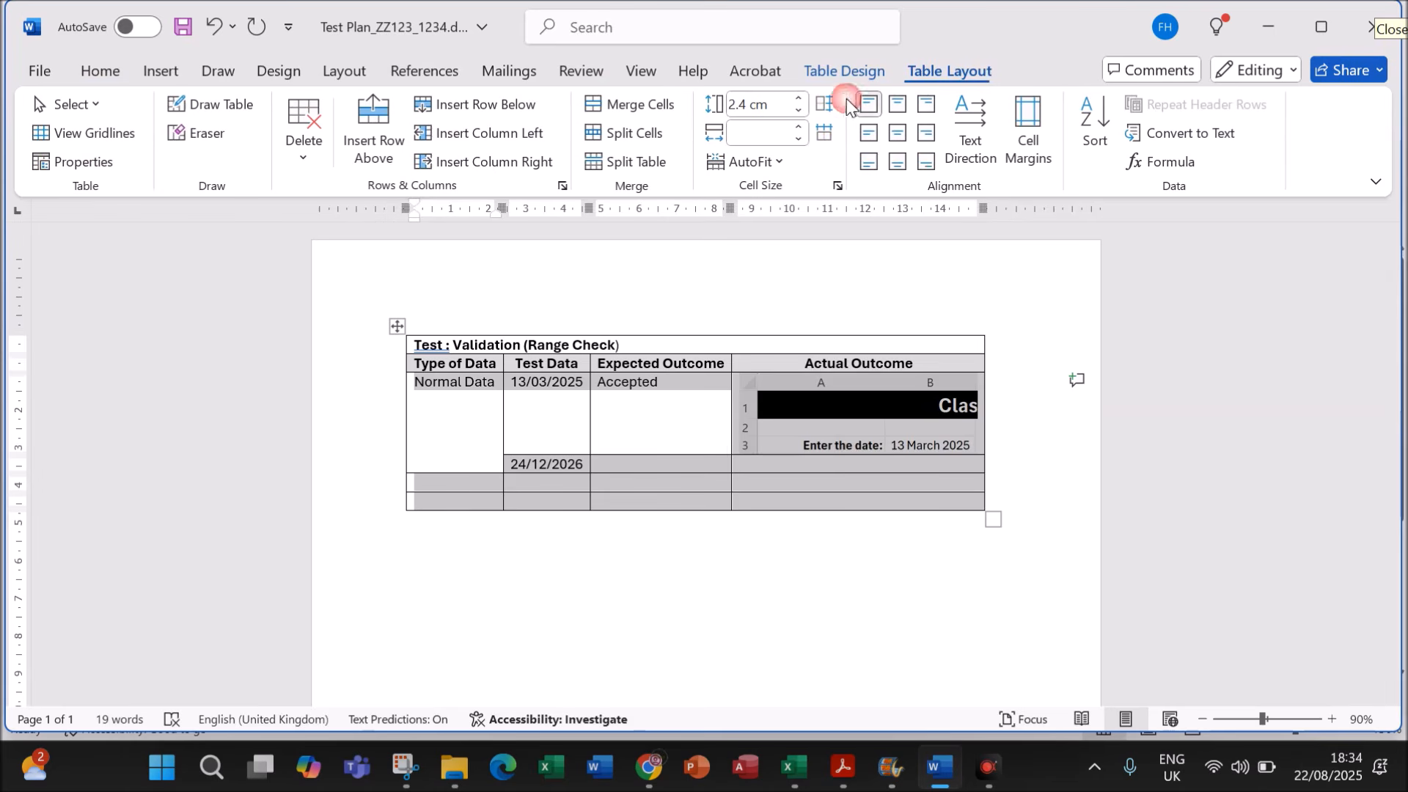
click(896, 134)
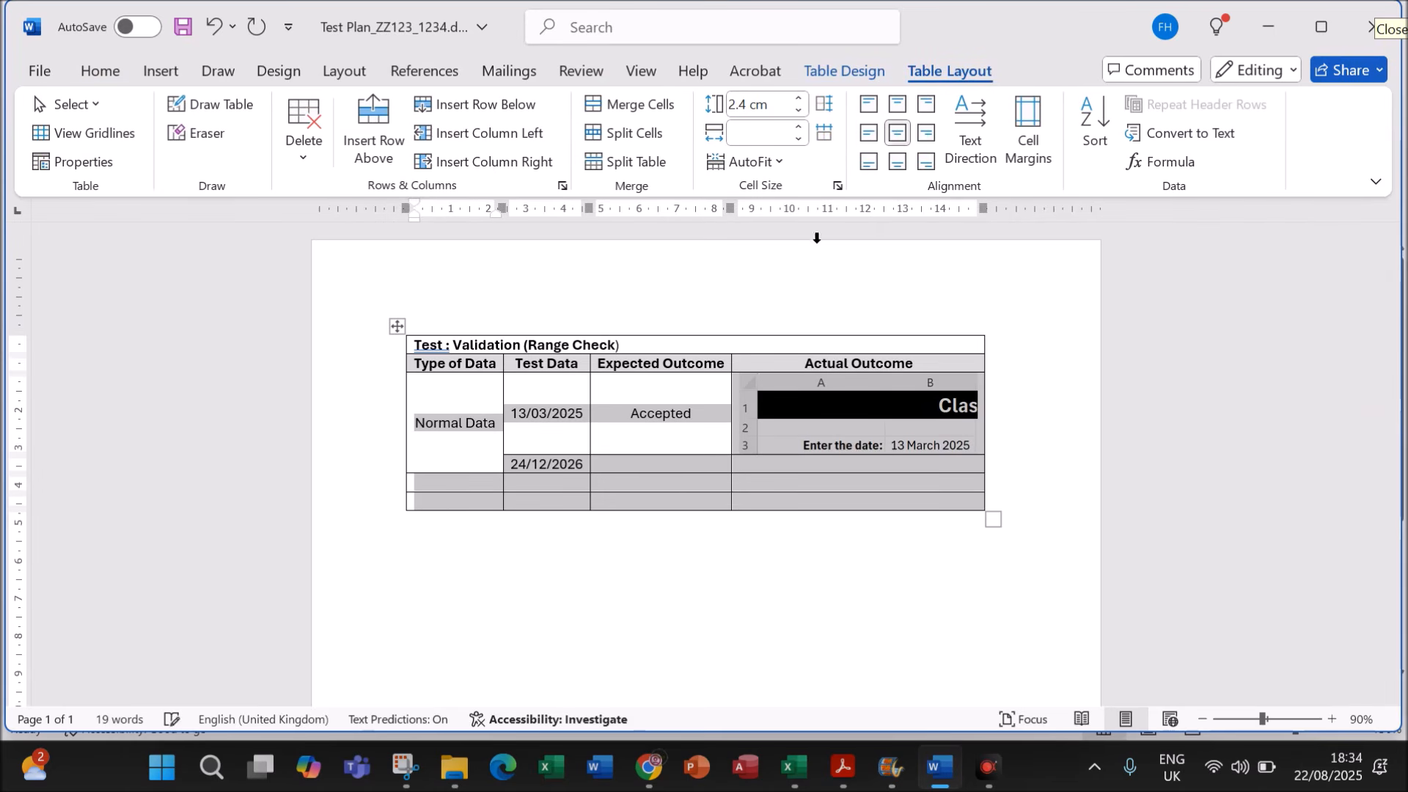
Step: Enter "Accepted" as the expected outcome for the 24/12/2026 test
click(690, 488)
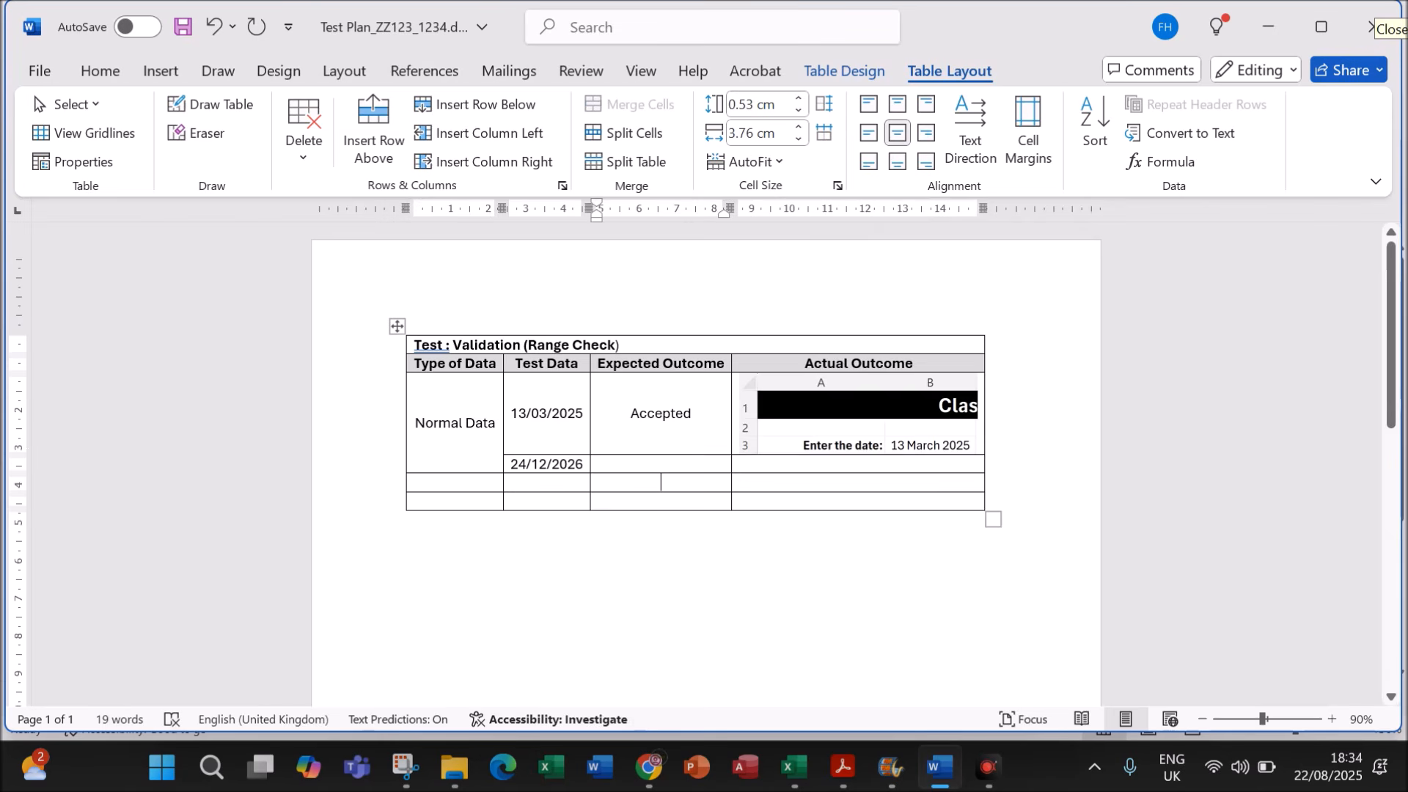
click(643, 463)
text(Accepted)
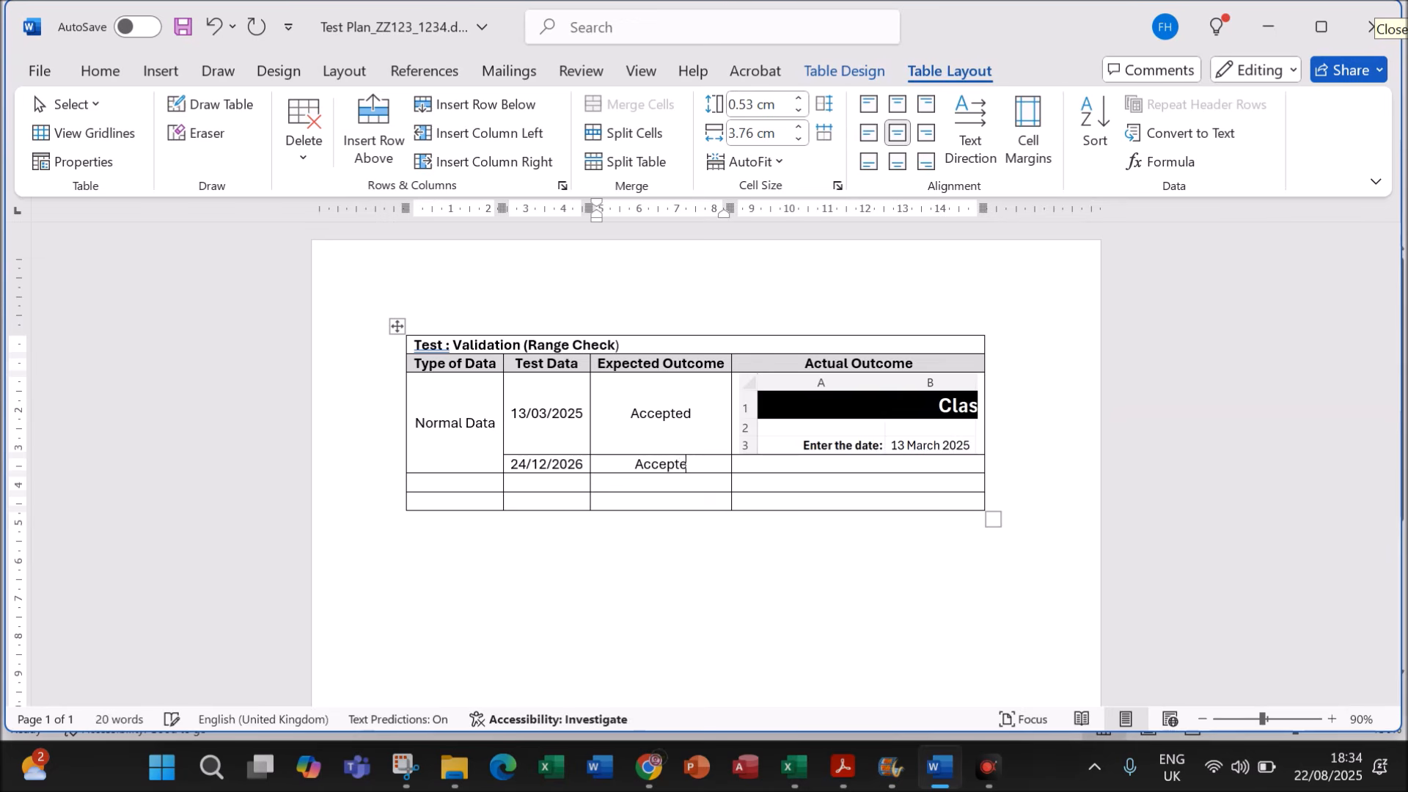
click(848, 591)
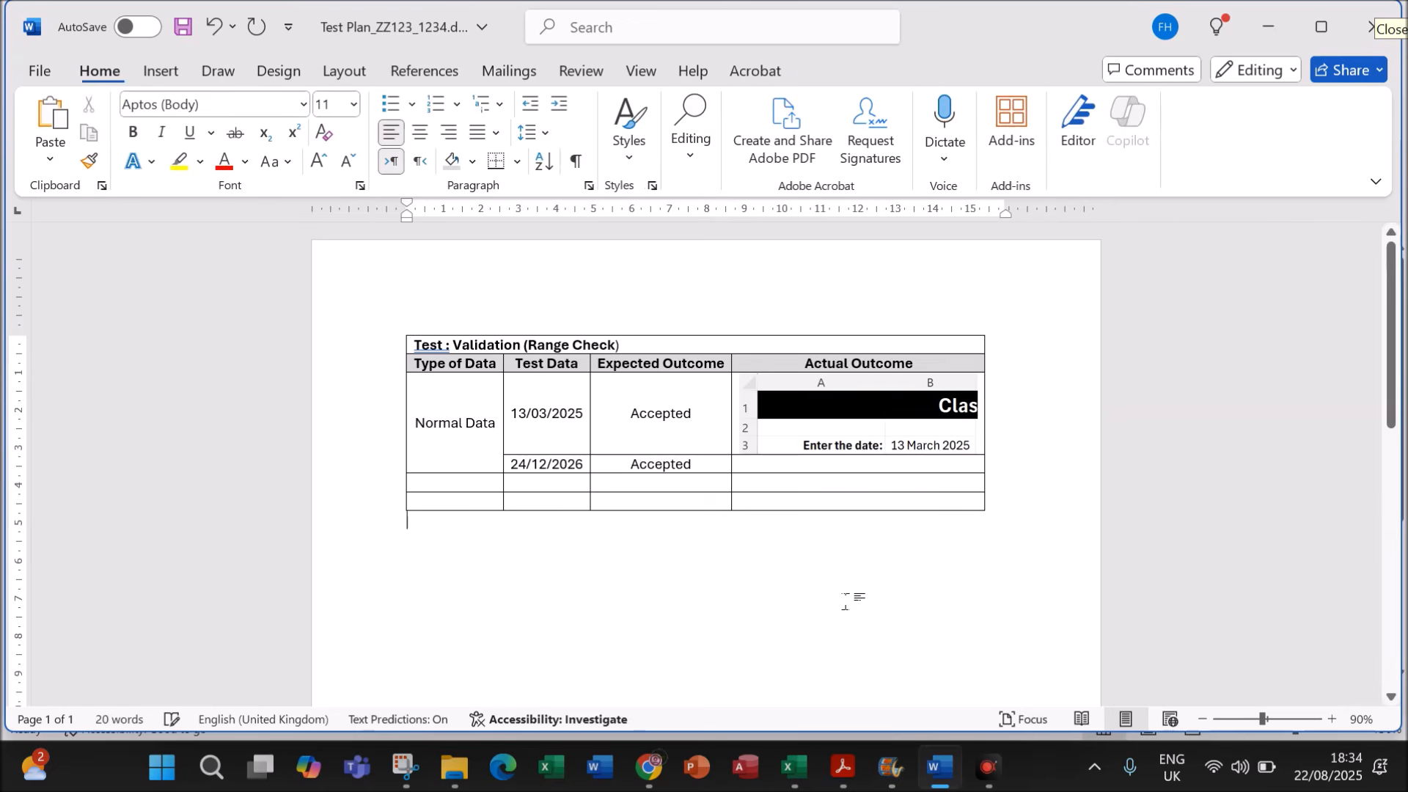
Step: Switch to the Finder workbook in Excel and enter the date 24/12/2026 in cell B3
click(805, 762)
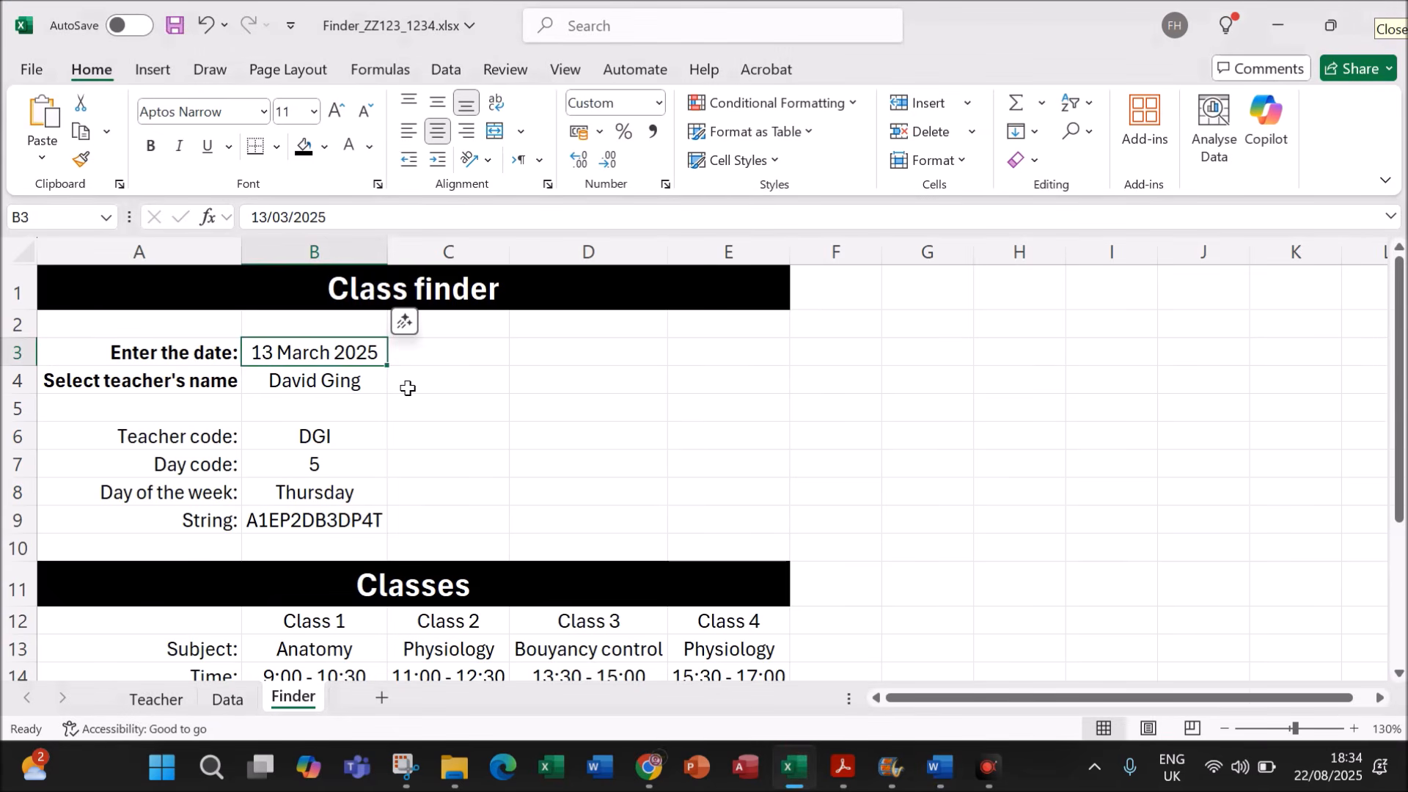
text(24/12/2026)
key(Return)
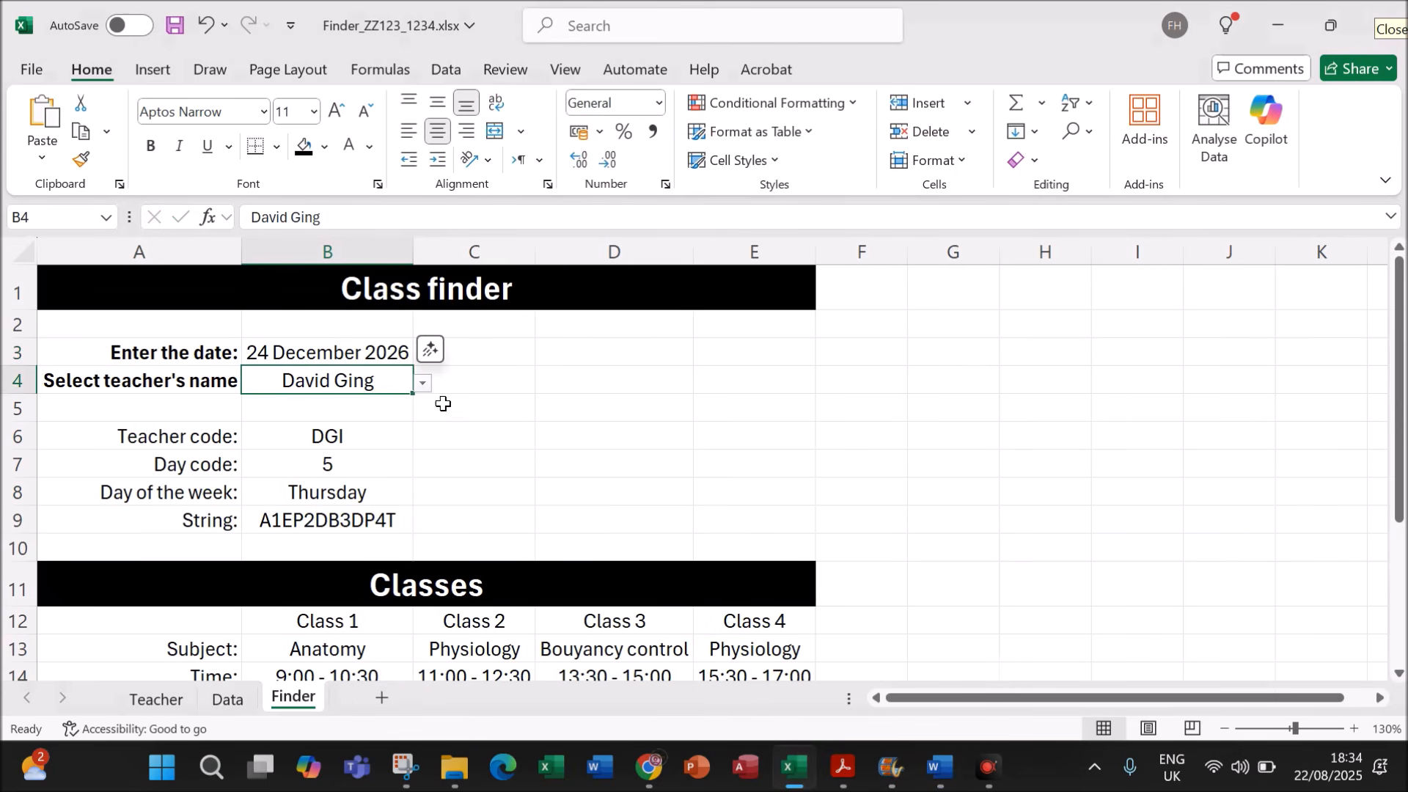
click(321, 354)
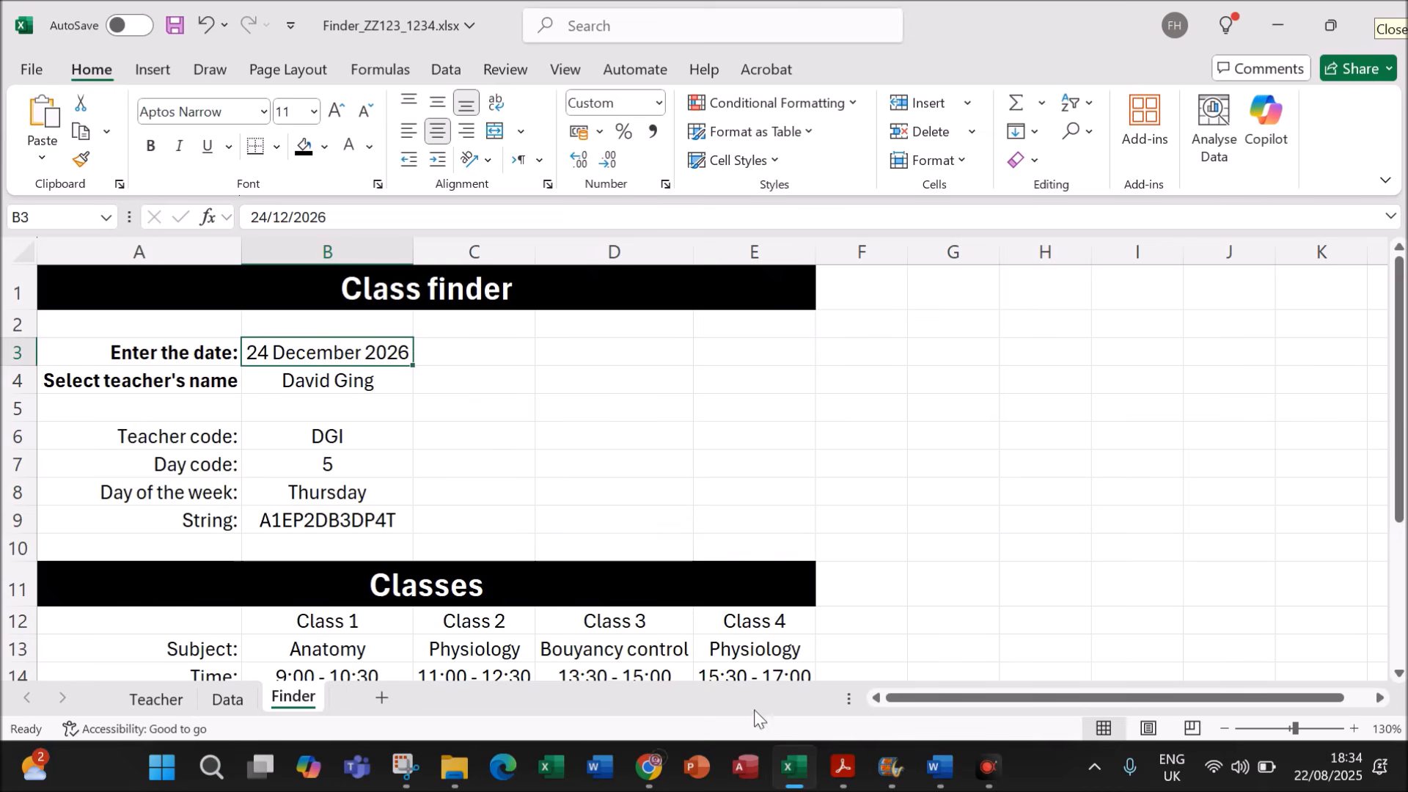
Step: Capture a screen snip of cells A1 to B3, including the row and column headings, with the Snipping Tool
click(403, 766)
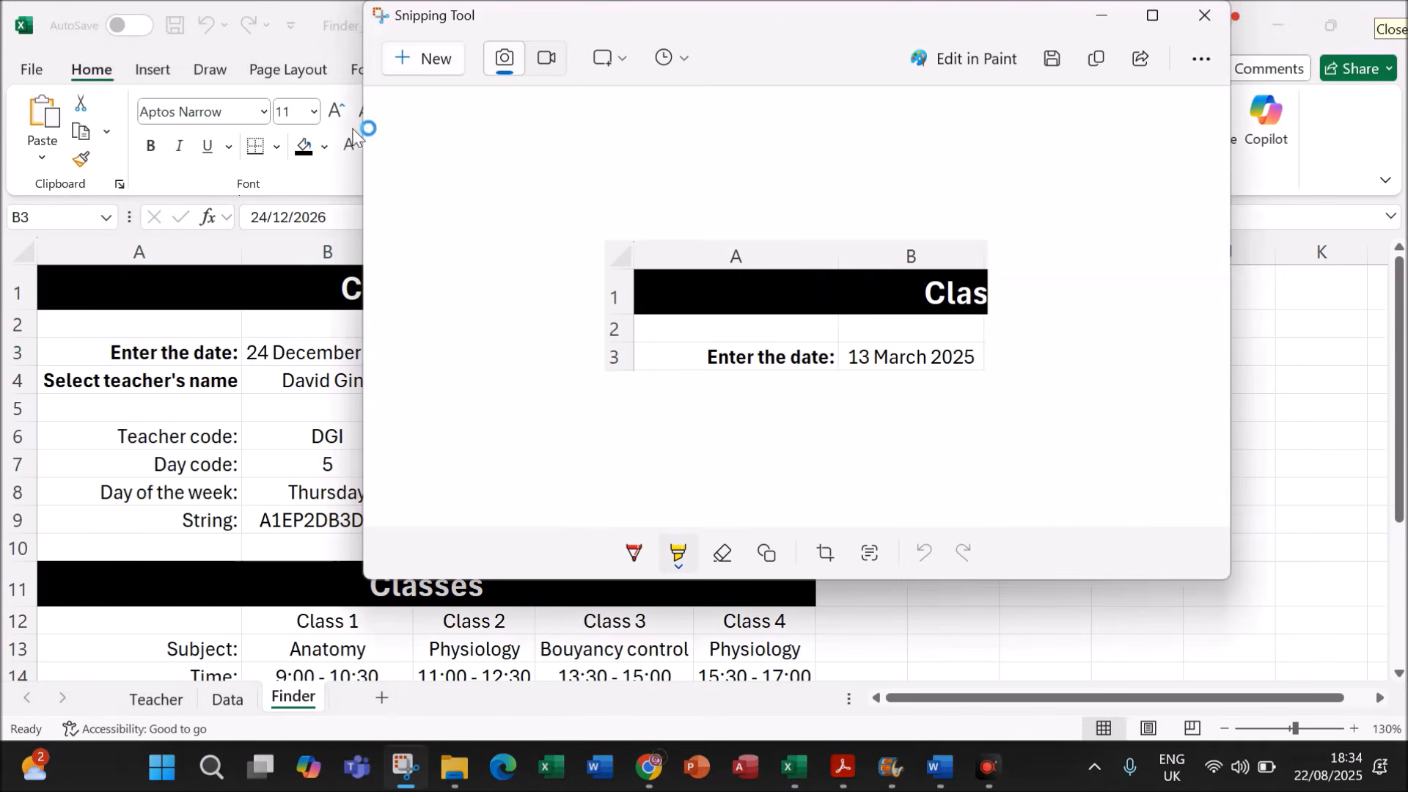
click(396, 60)
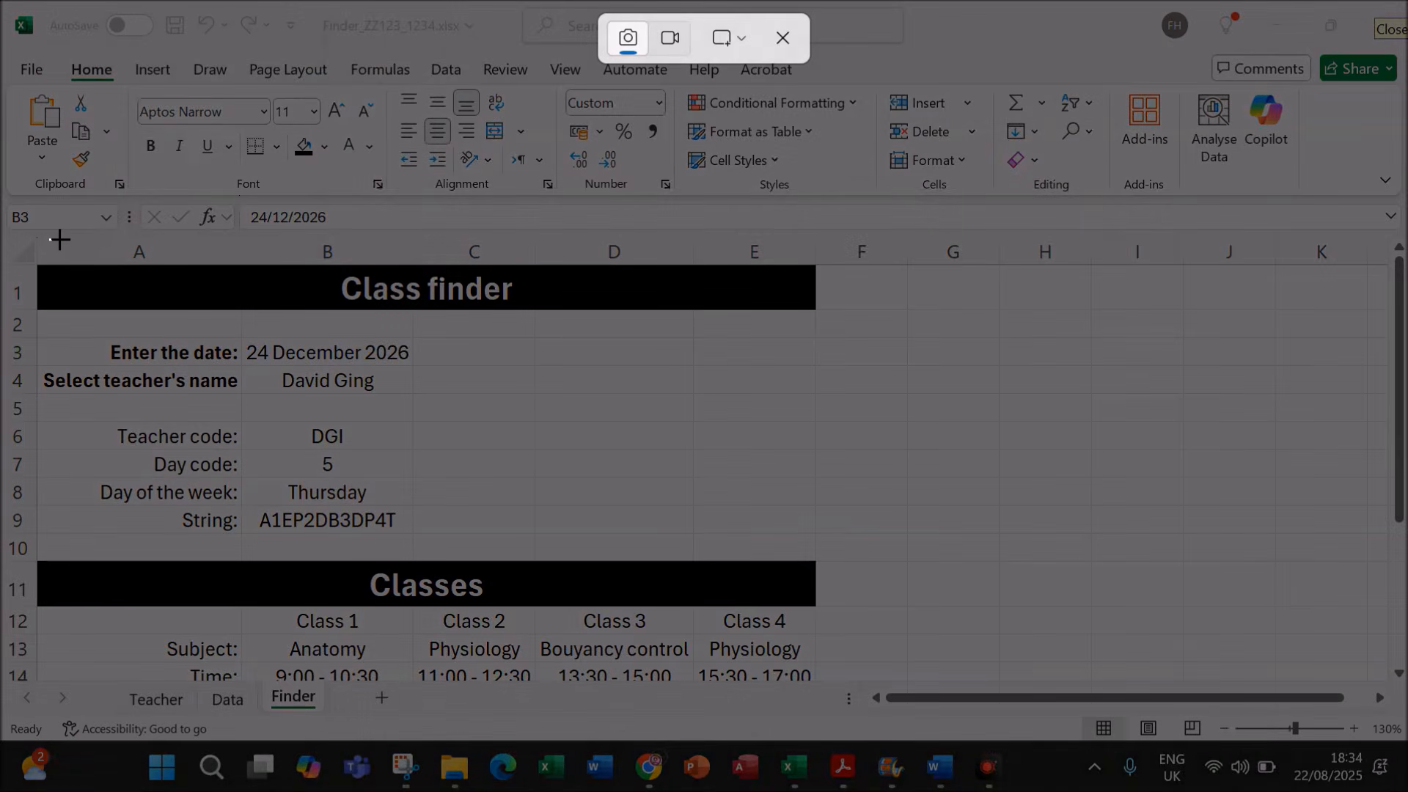
drag(8, 242, 420, 359)
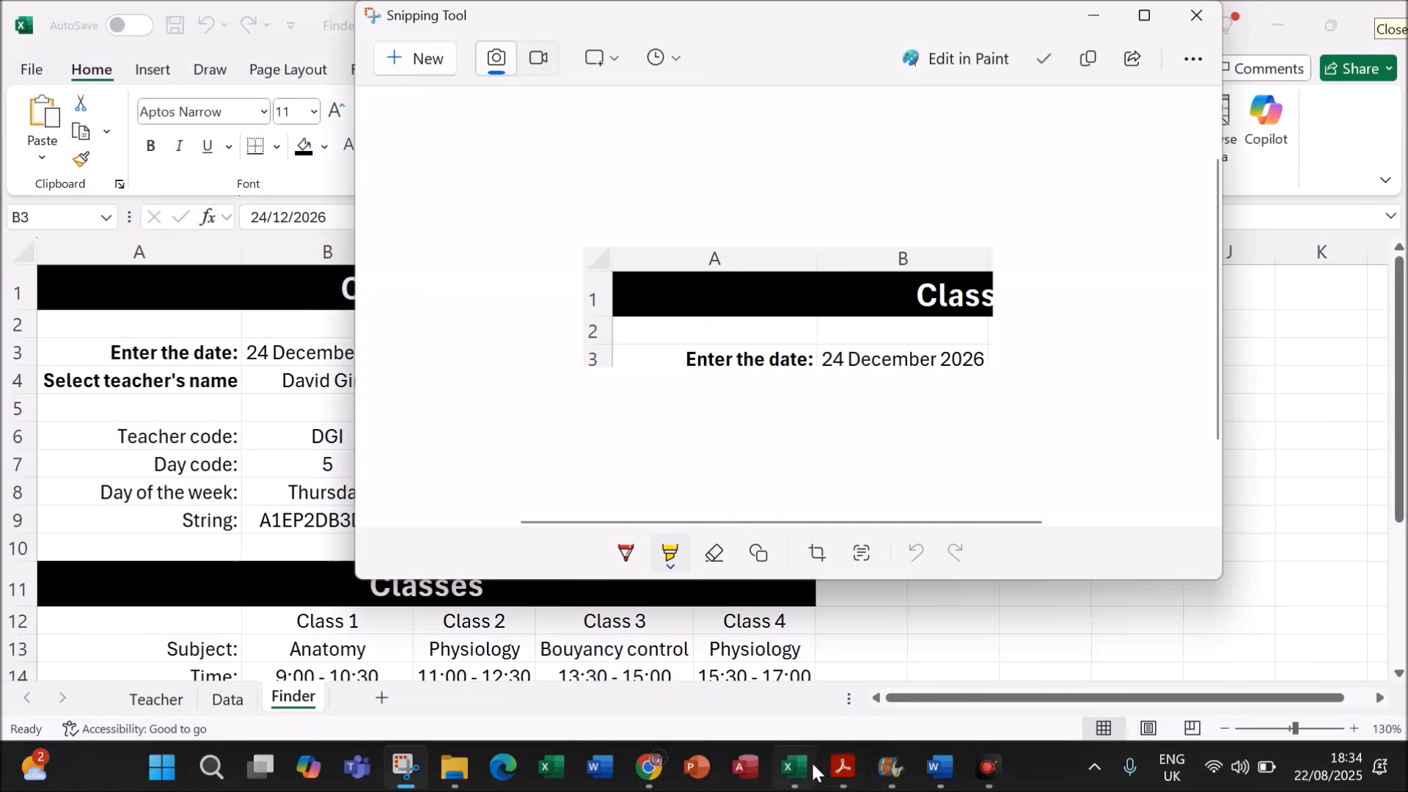
Step: Paste the snip into the Actual Outcome cell for 24/12/2026 in the Word test plan and shrink it to match the image above
click(811, 762)
double_click(936, 770)
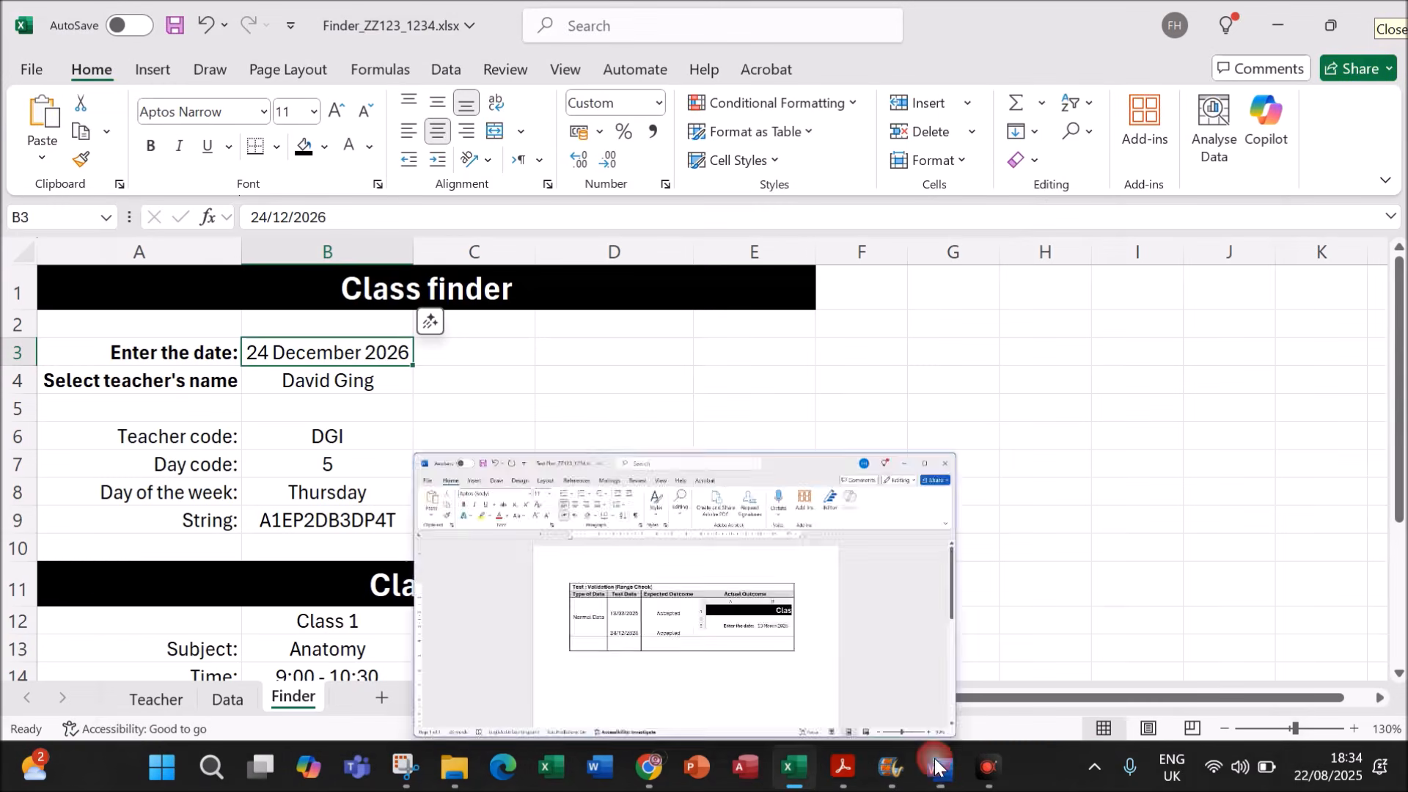
click(937, 771)
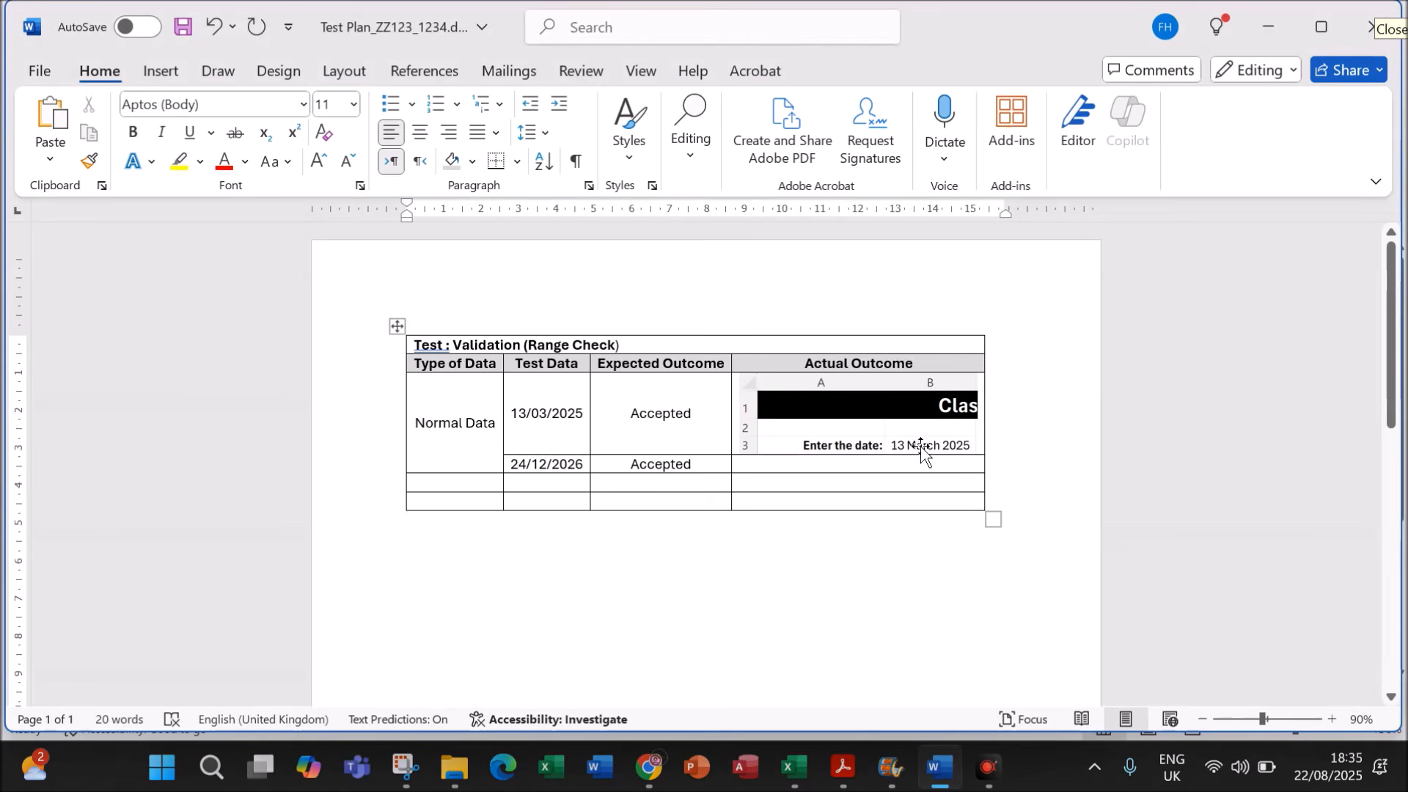
click(796, 459)
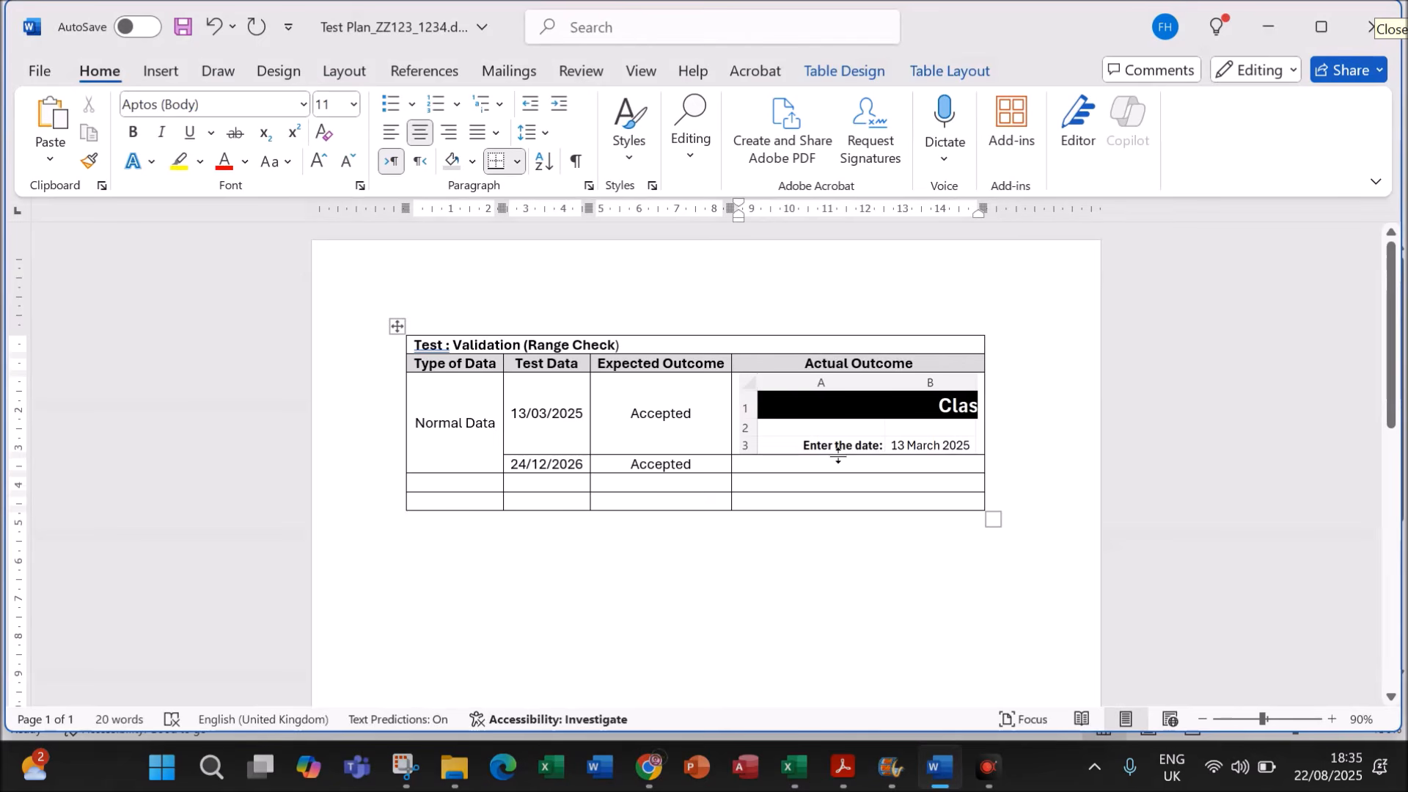
key(ctrl+v)
click(829, 581)
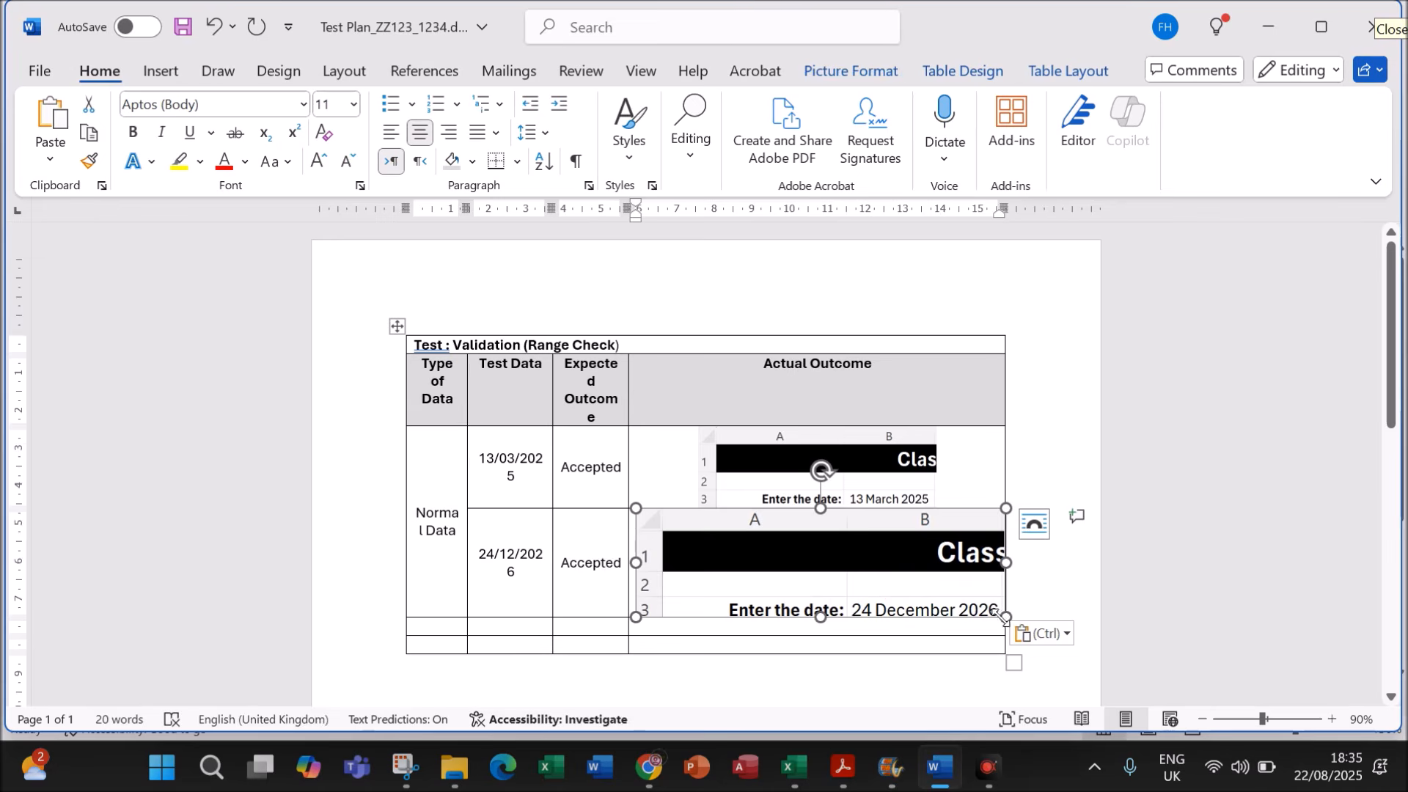
drag(1004, 616, 990, 555)
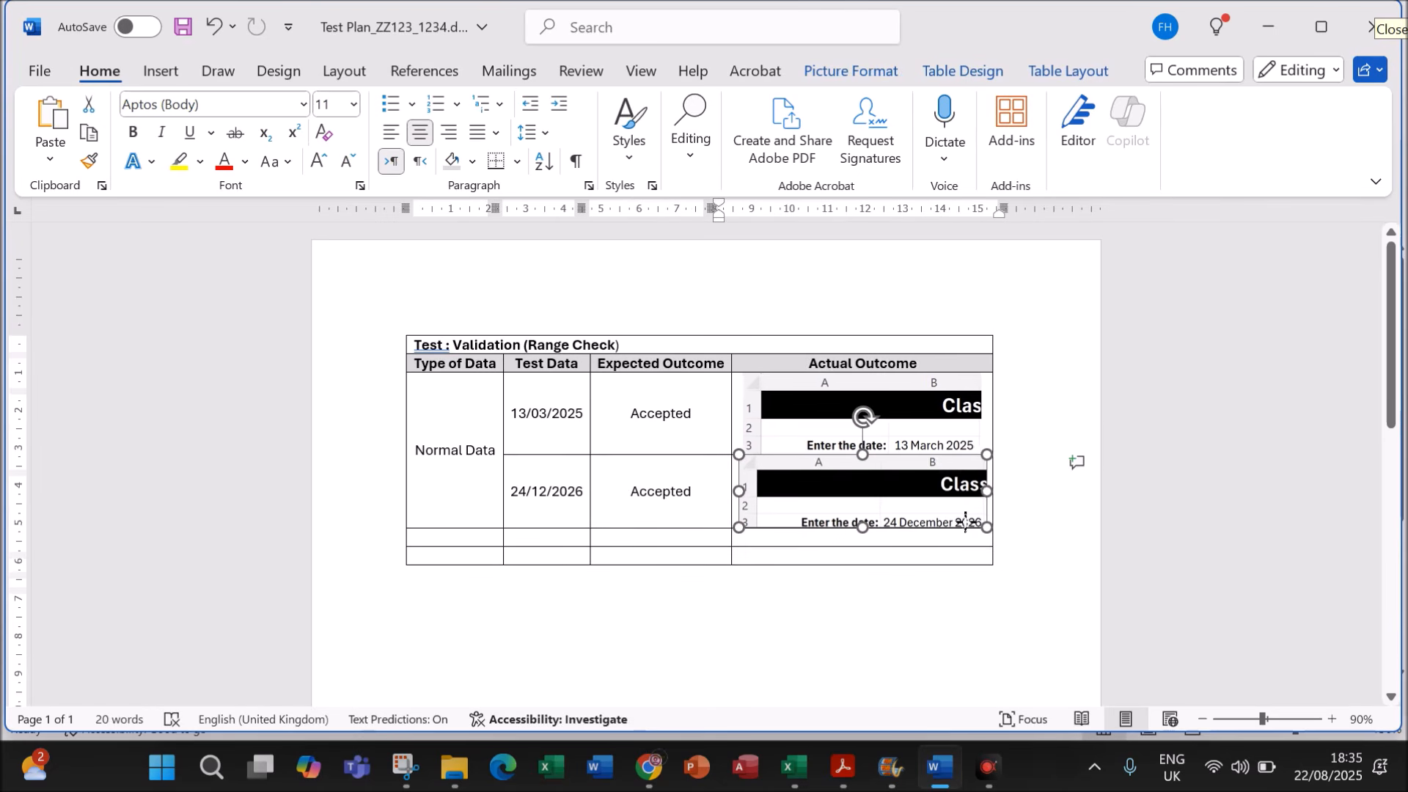
click(1109, 542)
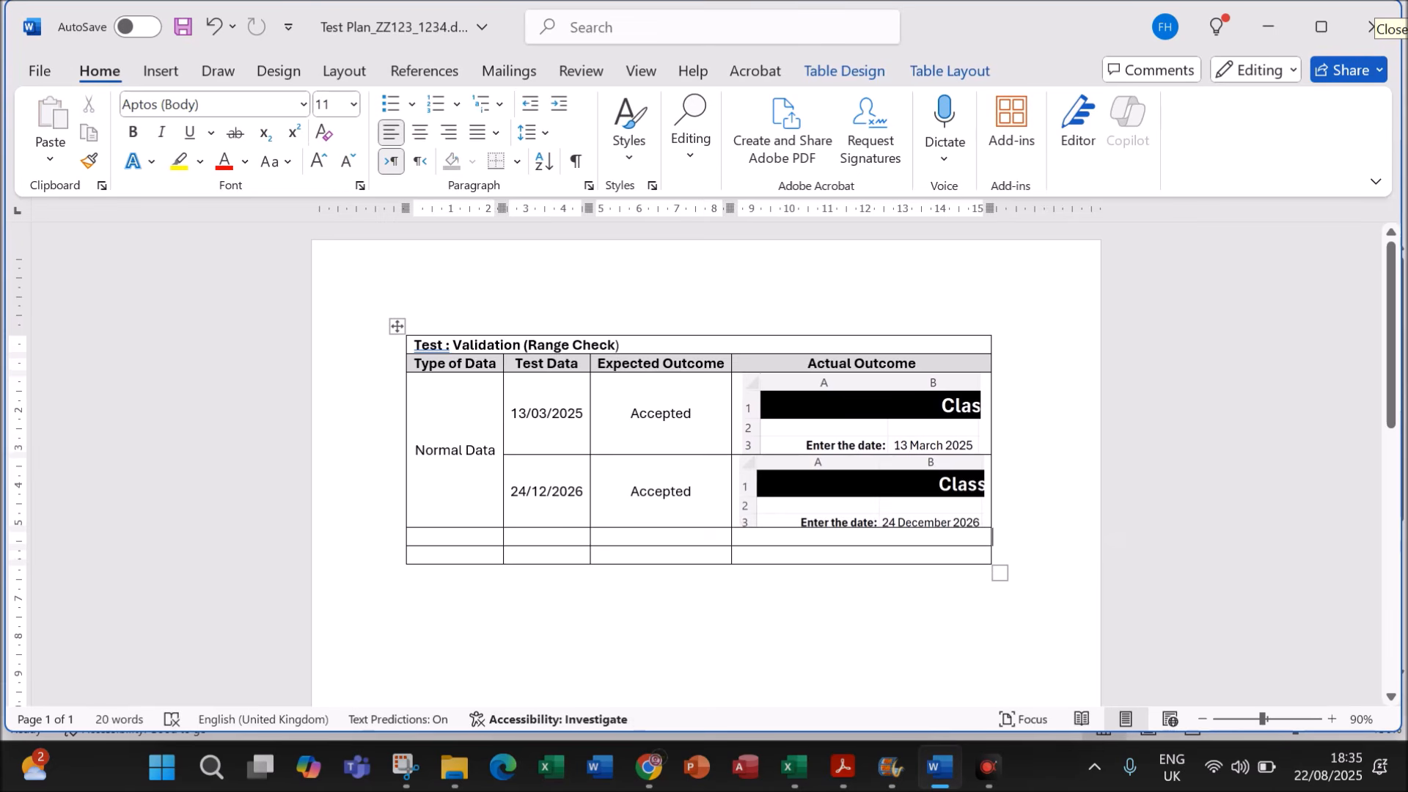
Step: Fill the row below Normal Data with type "Abnormal", test data 12/03/2024 and expected outcome "Rejected"
click(456, 537)
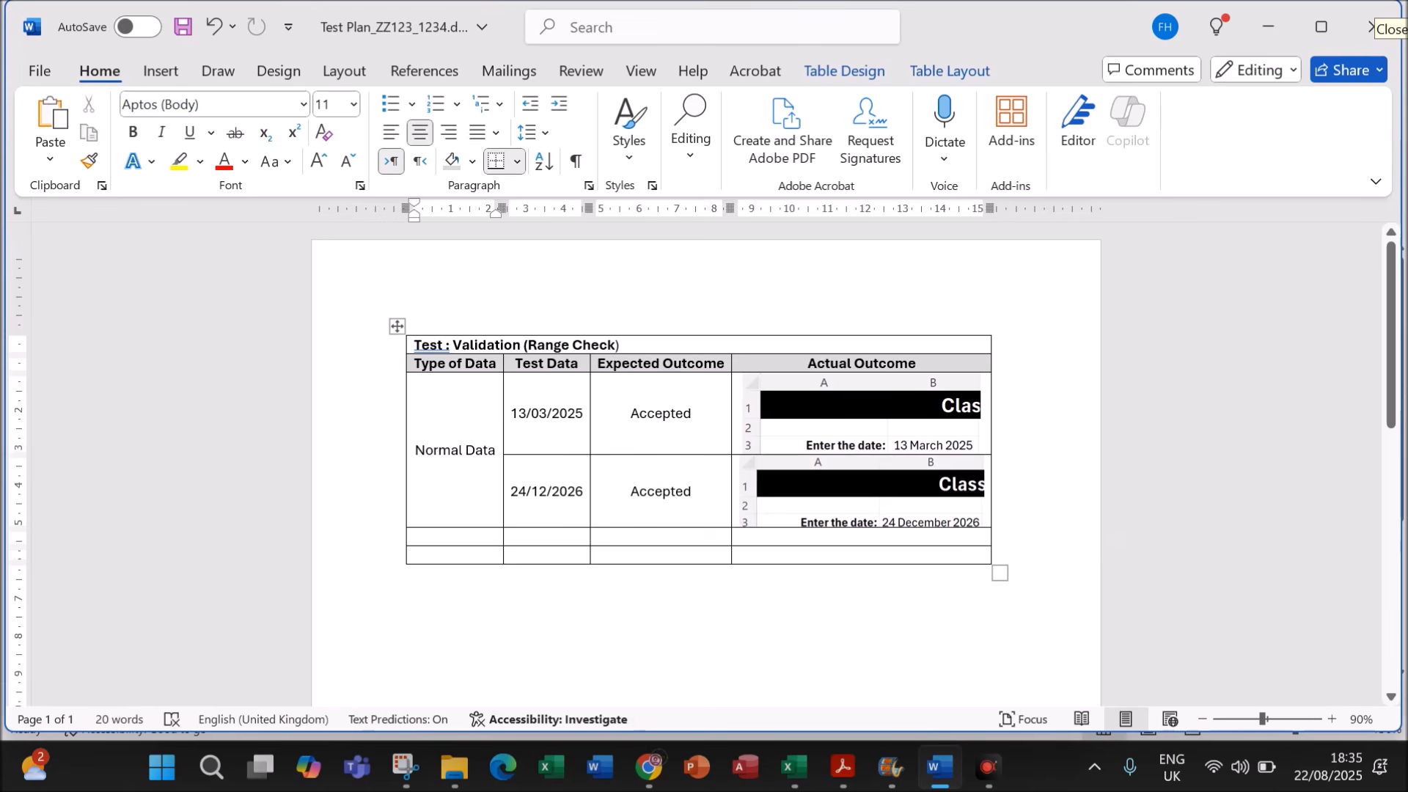
text(Abn)
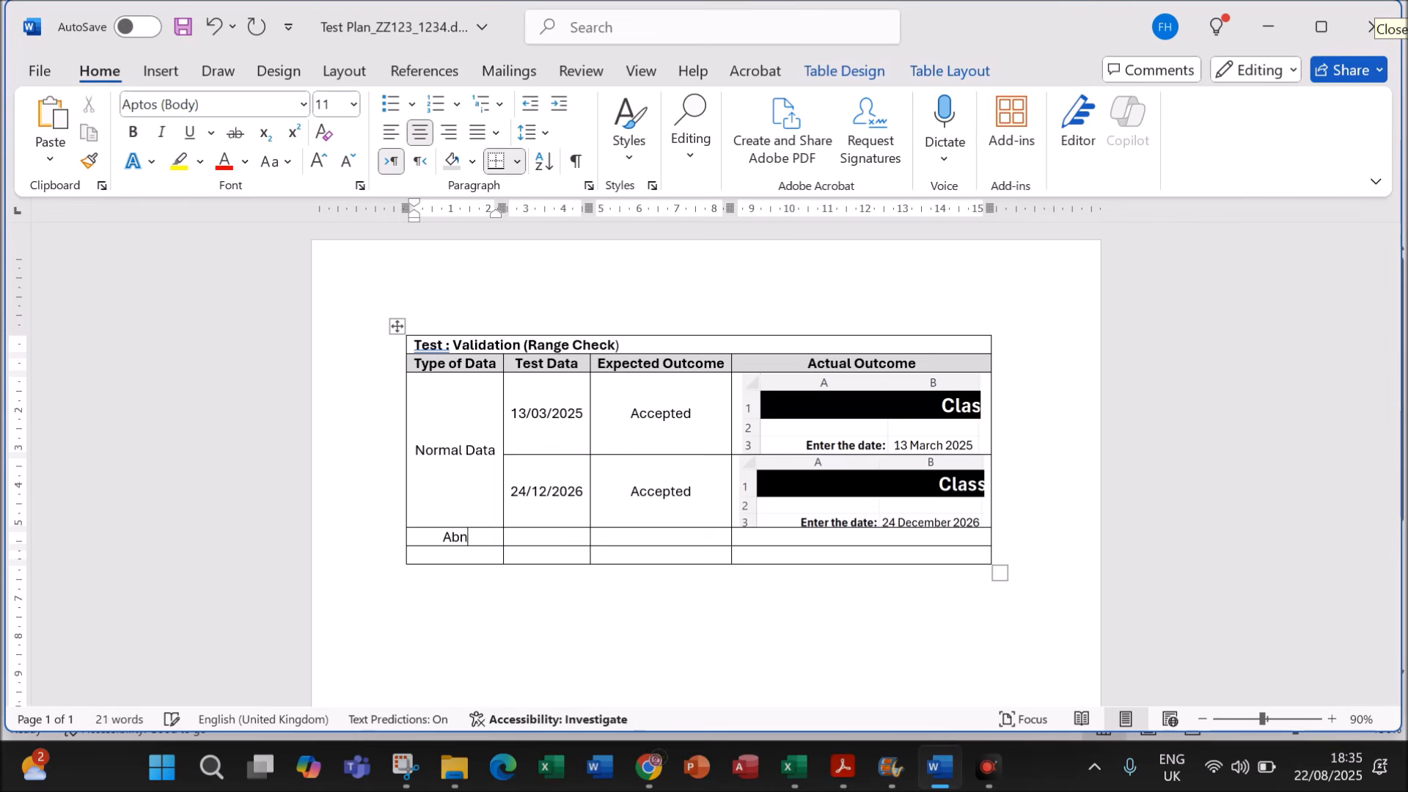
text(ormal)
key(Tab)
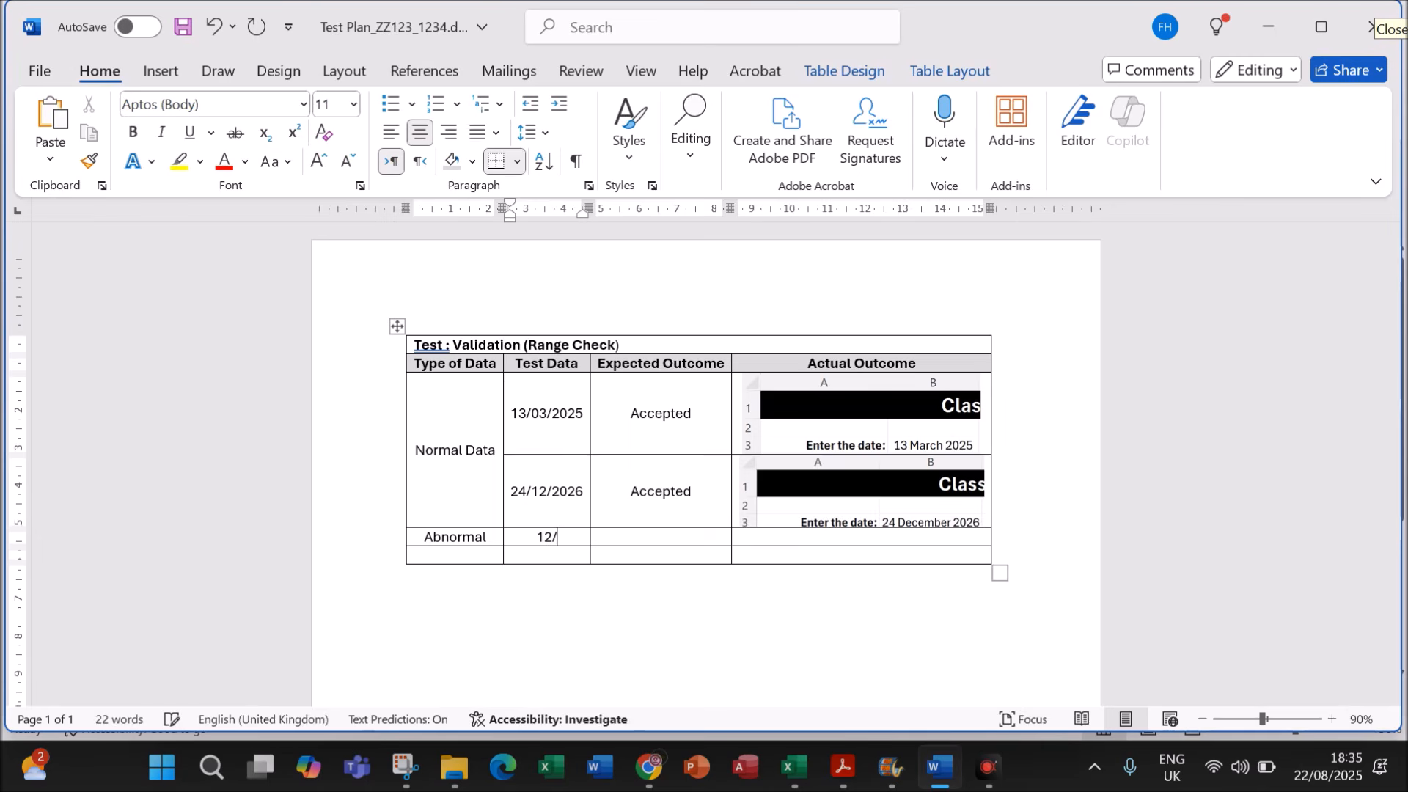
text(03/2024)
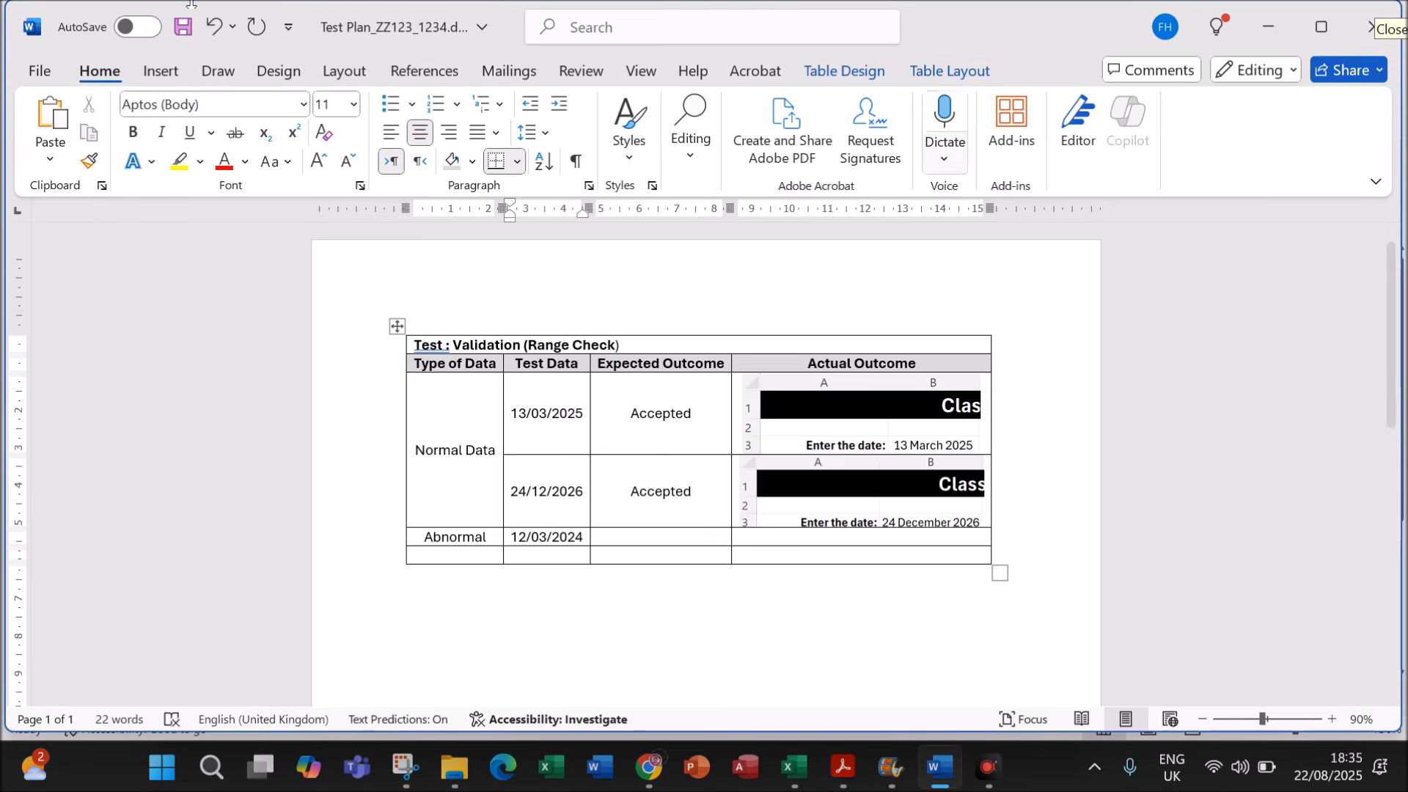
key(Tab)
text(Rejected)
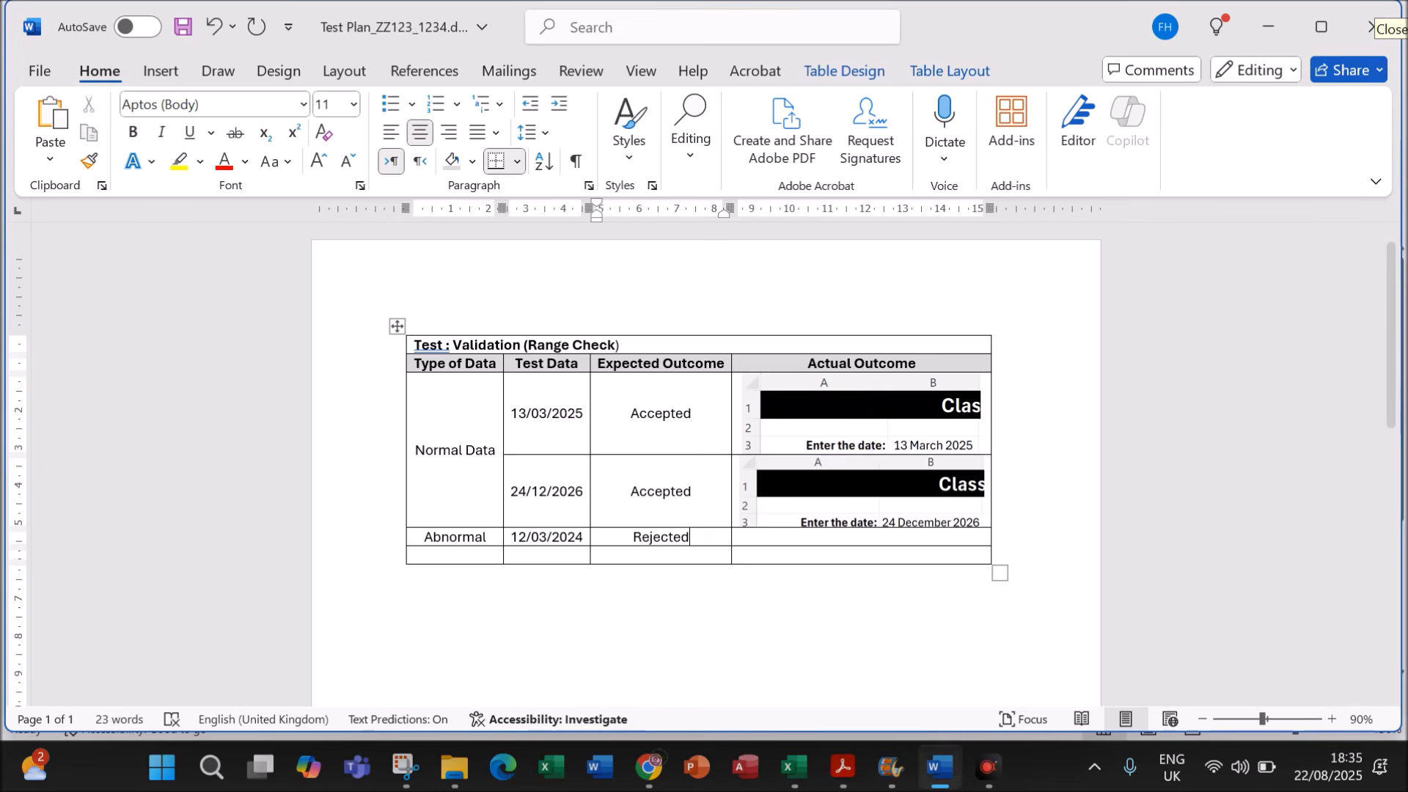
Step: Switch to the Excel workbook and test cell B3 with the date 12/03/2024
click(786, 770)
text(1)
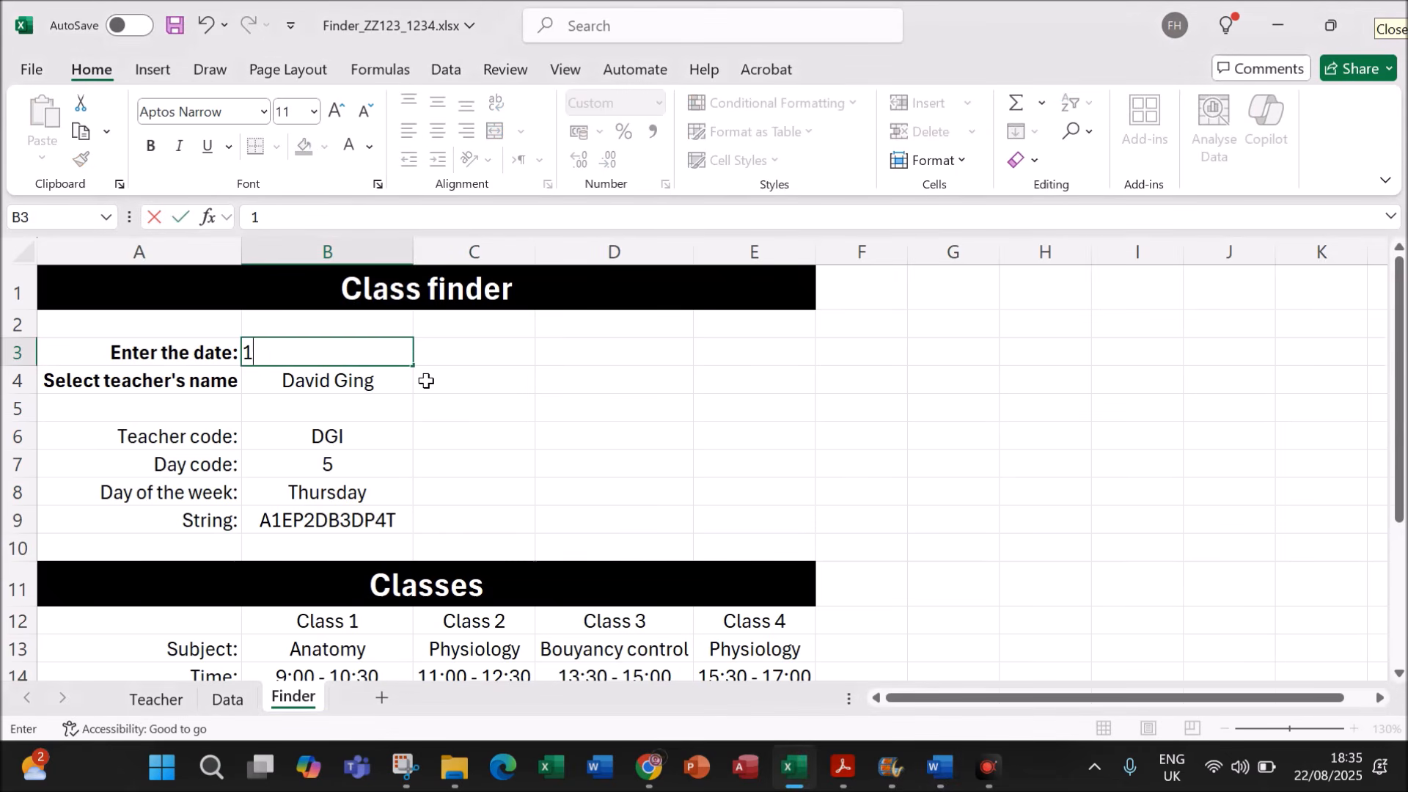
text(2/03/2024)
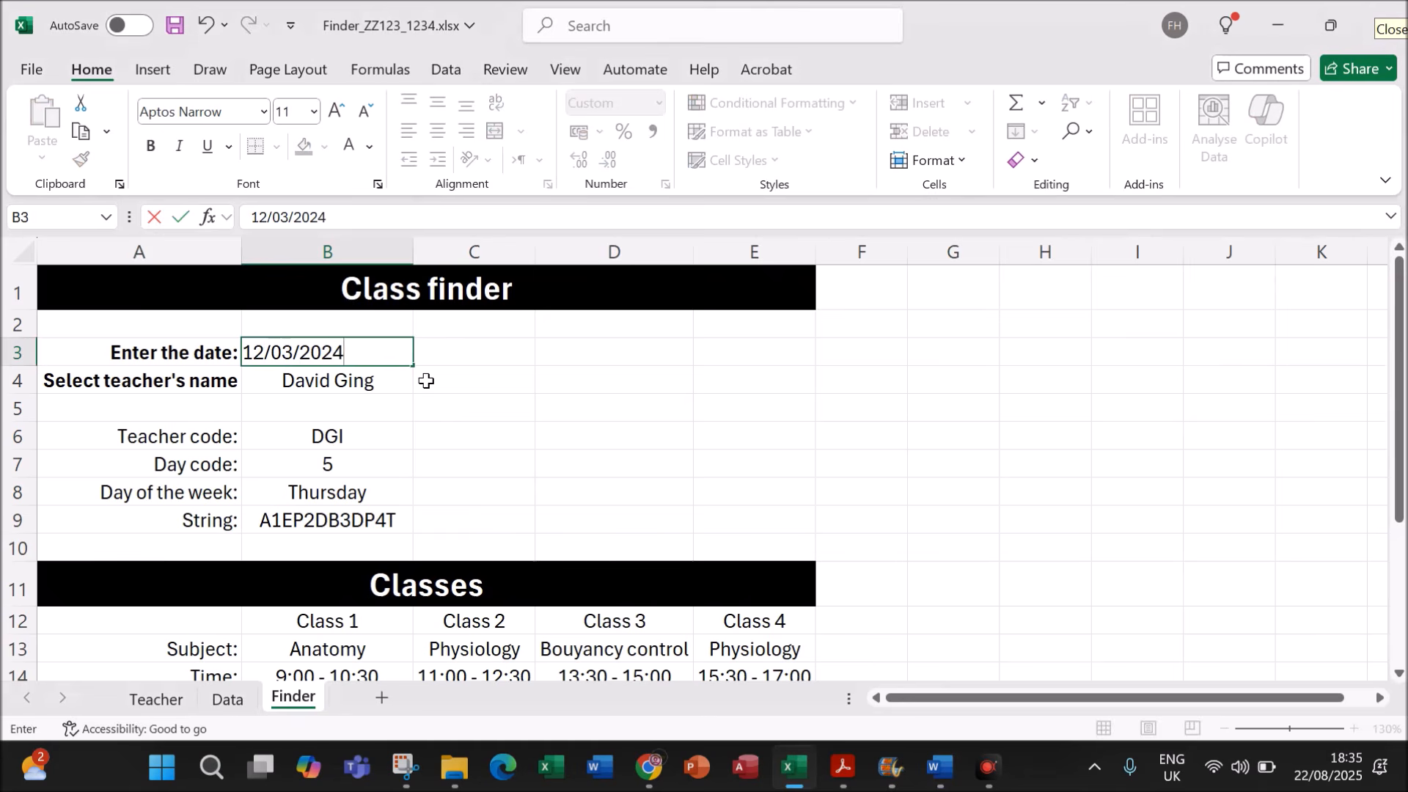
key(Return)
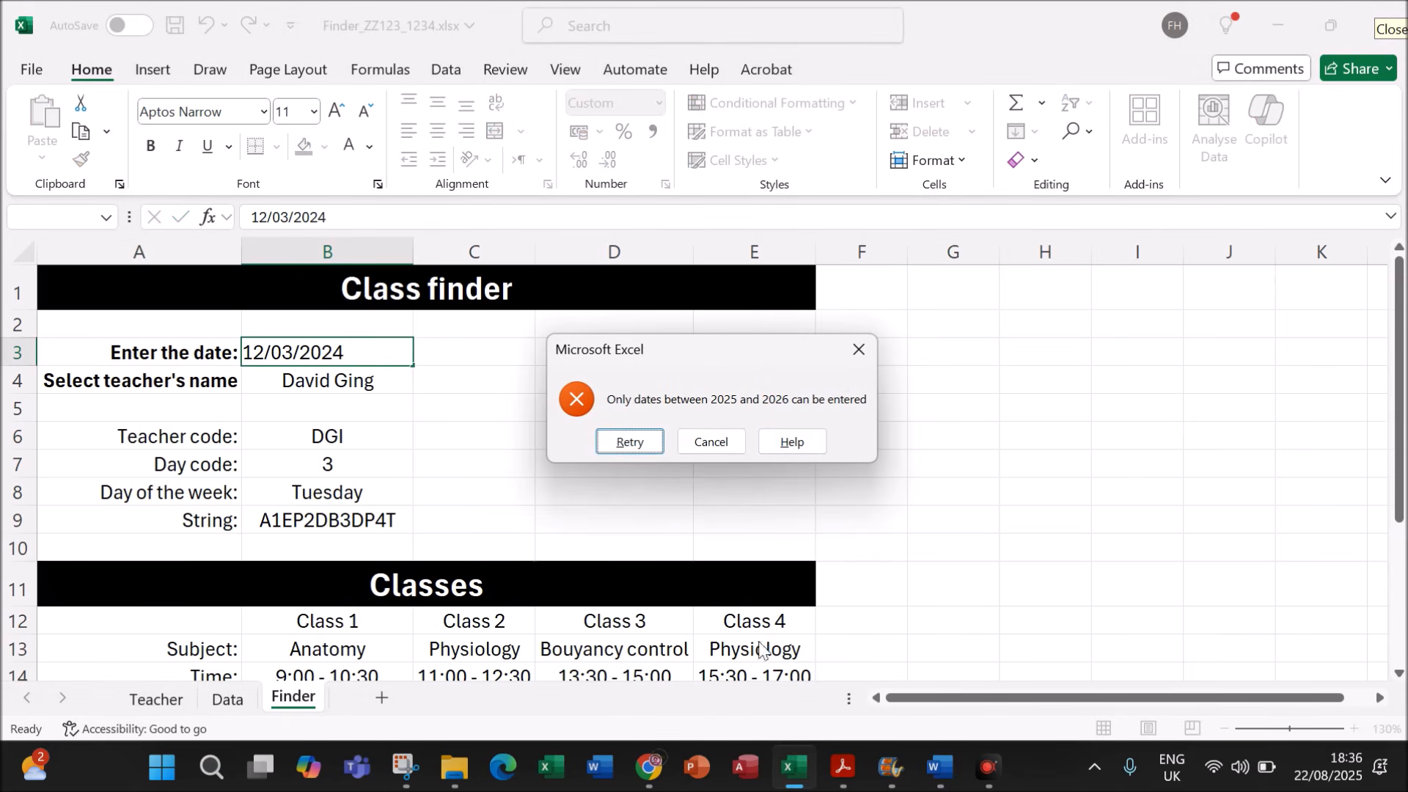
Step: Capture a snip of the validation error dialog for the 12/03/2024 test with the Snipping Tool
click(405, 766)
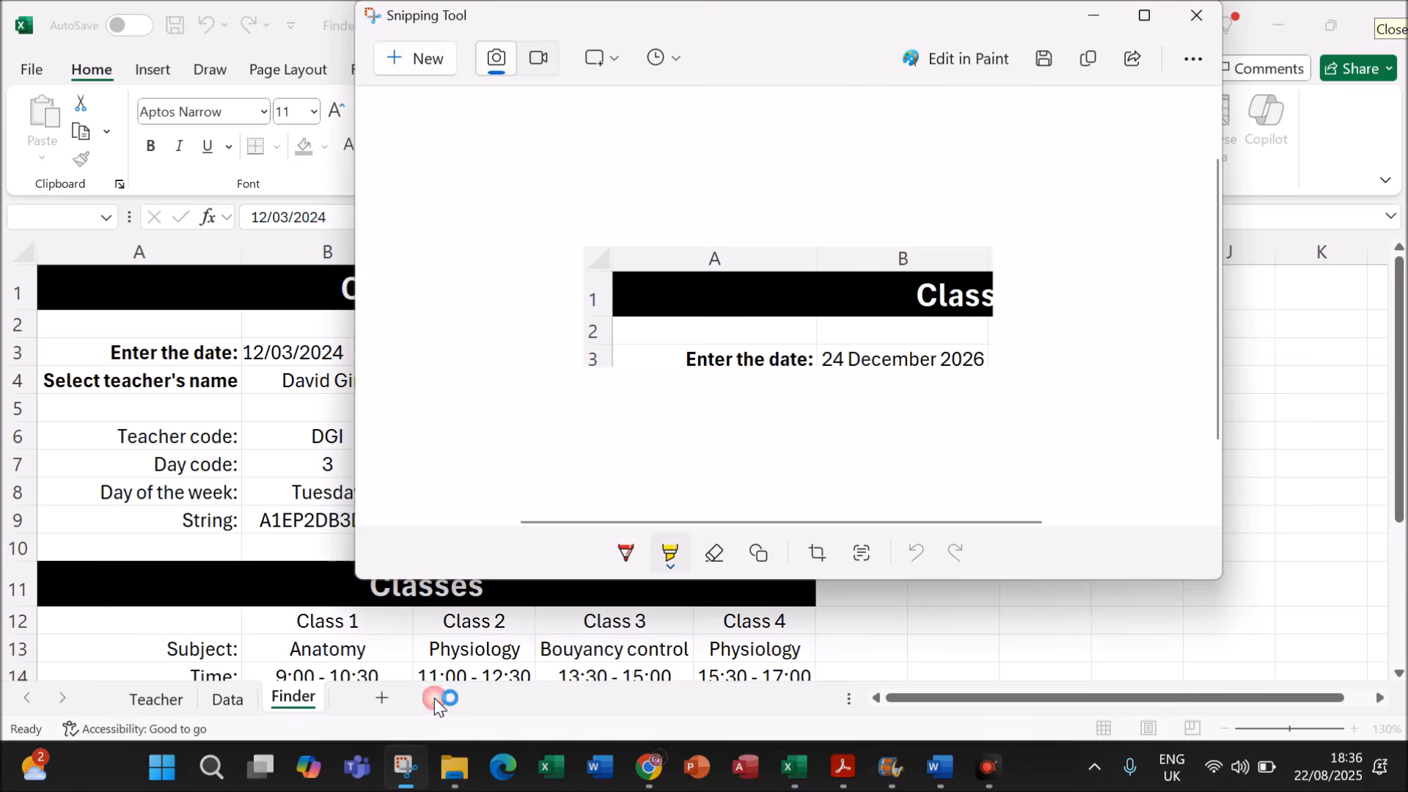
click(411, 60)
drag(544, 327, 883, 468)
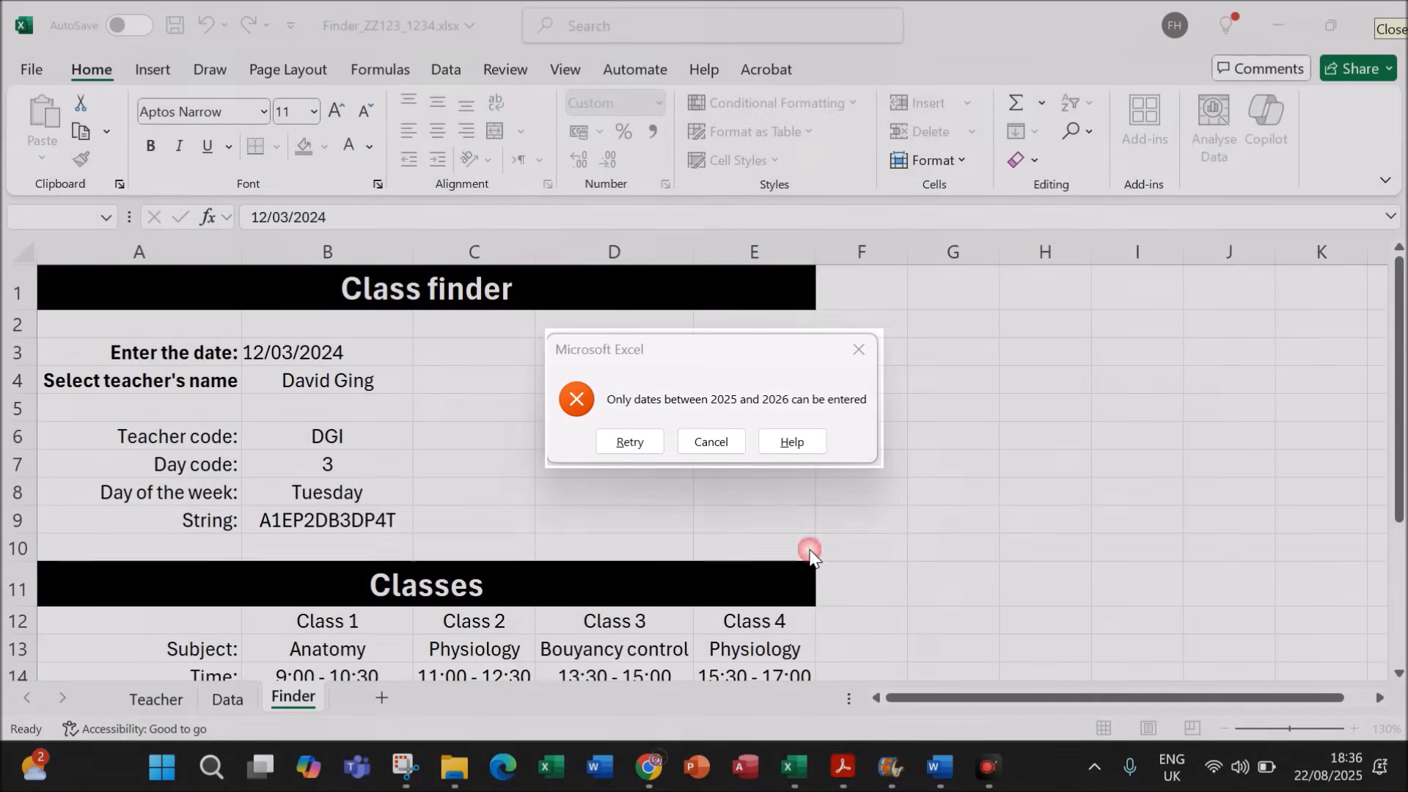
Step: Paste the error dialog snip into the Actual Outcome cell for 12/03/2024 in the Word test plan and reduce its size
click(940, 766)
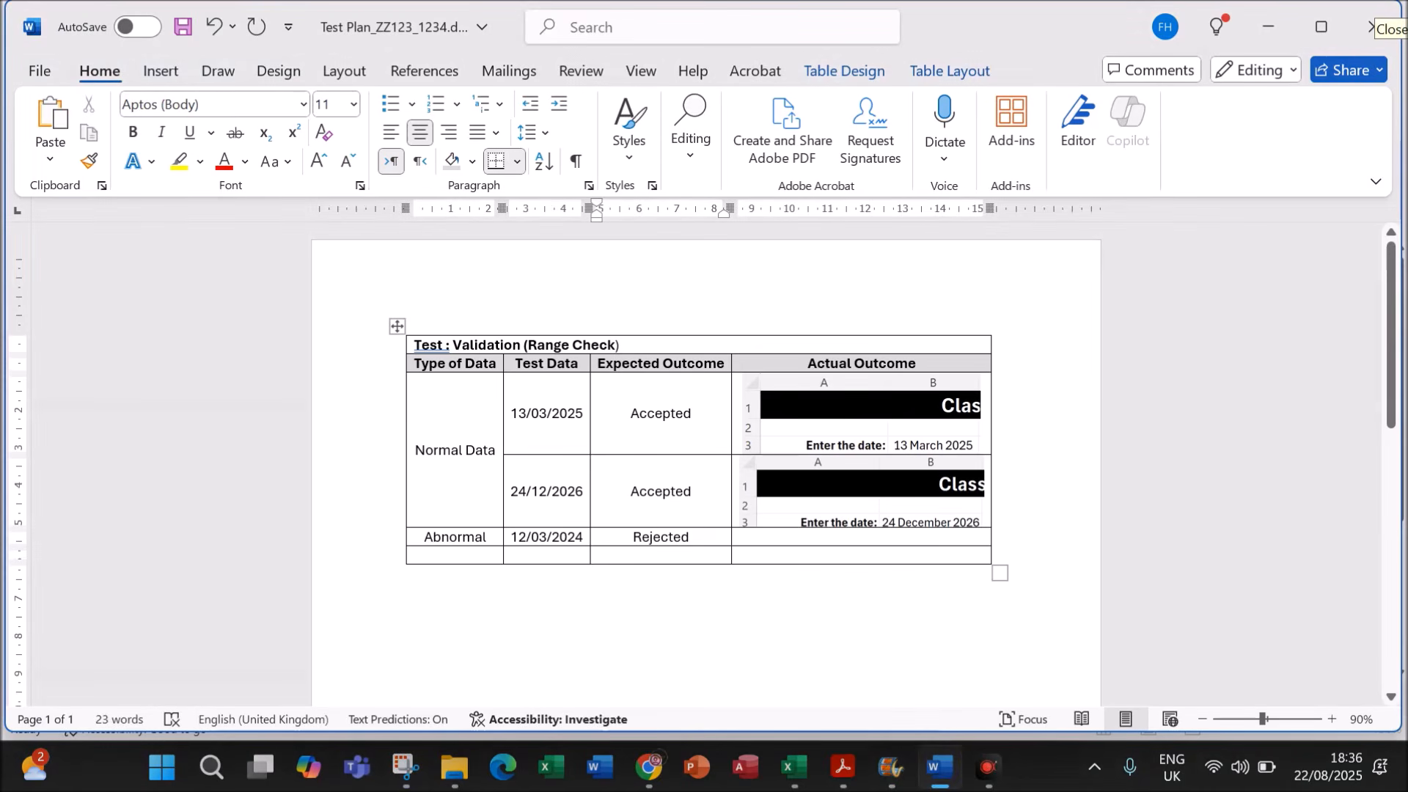
click(814, 535)
key(ctrl+v)
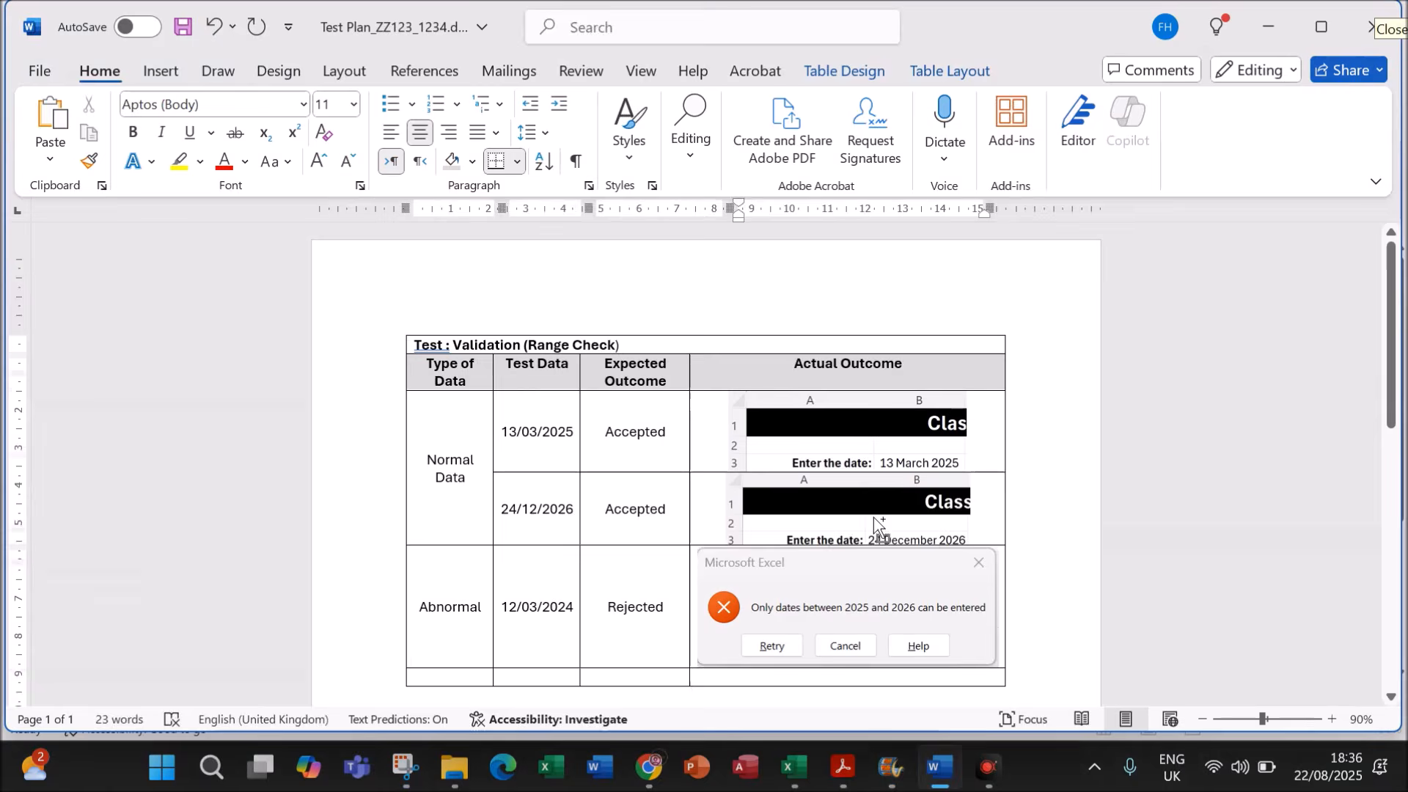
click(905, 613)
drag(996, 662, 919, 579)
Step: Enter 03/04/2027 as the test data in the last row of the table
click(454, 627)
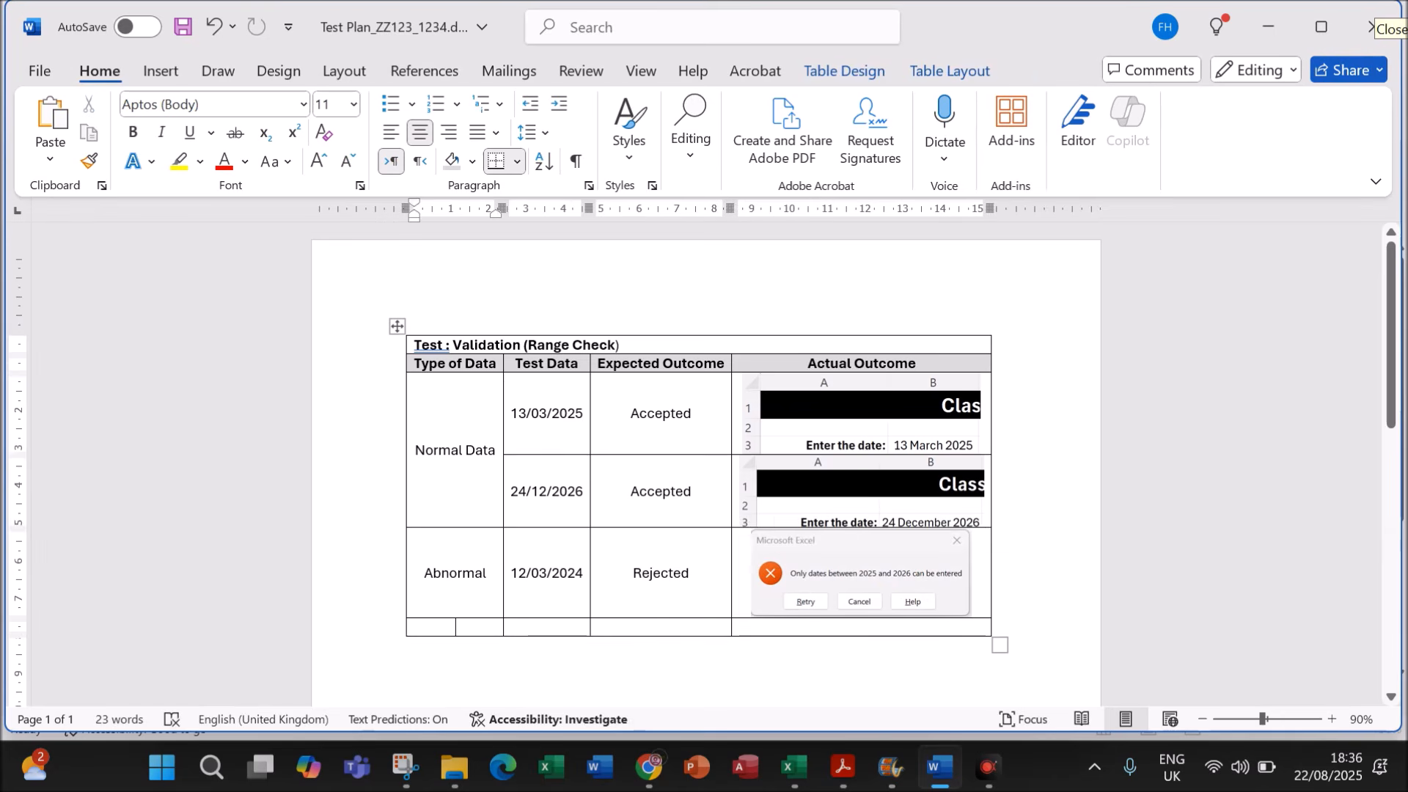
key(Tab)
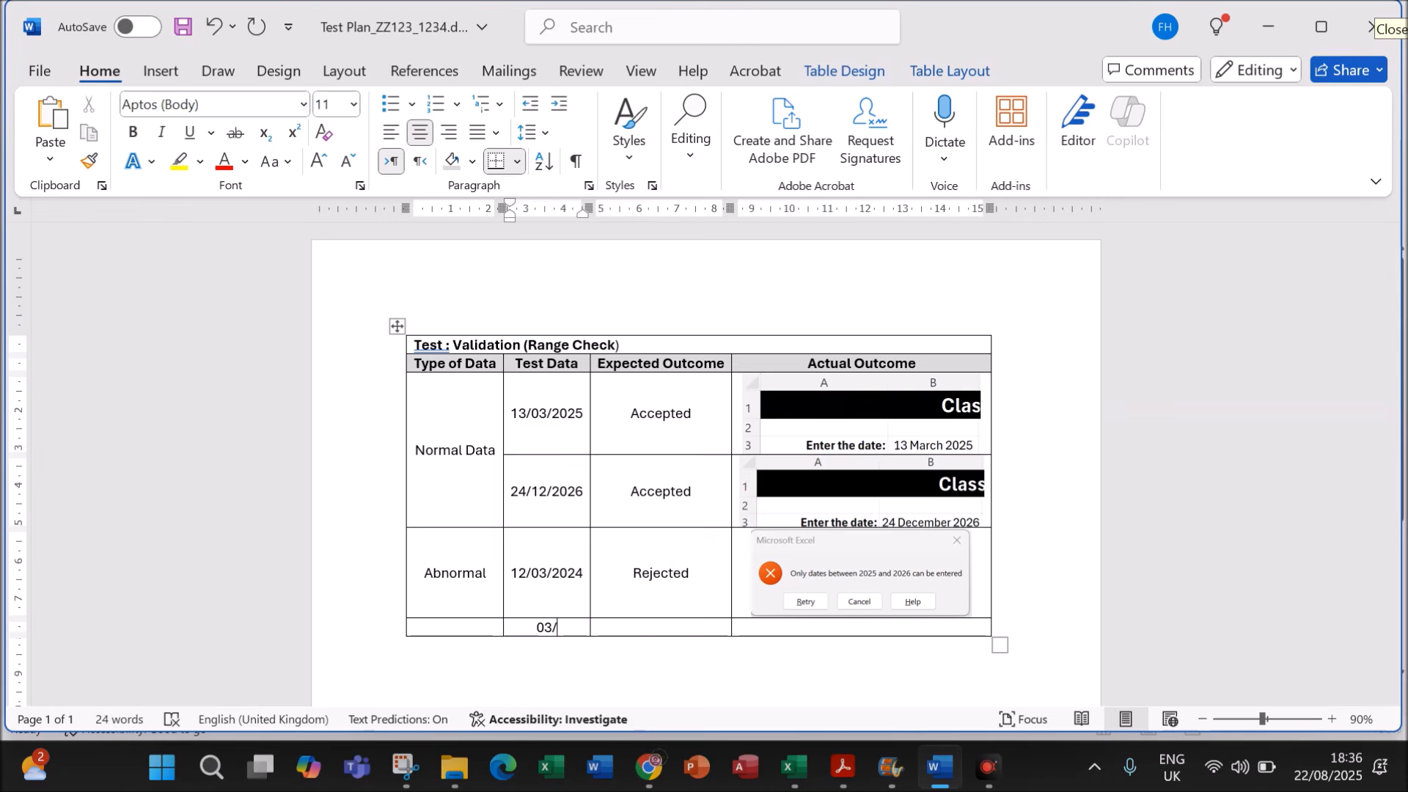
text(04/202)
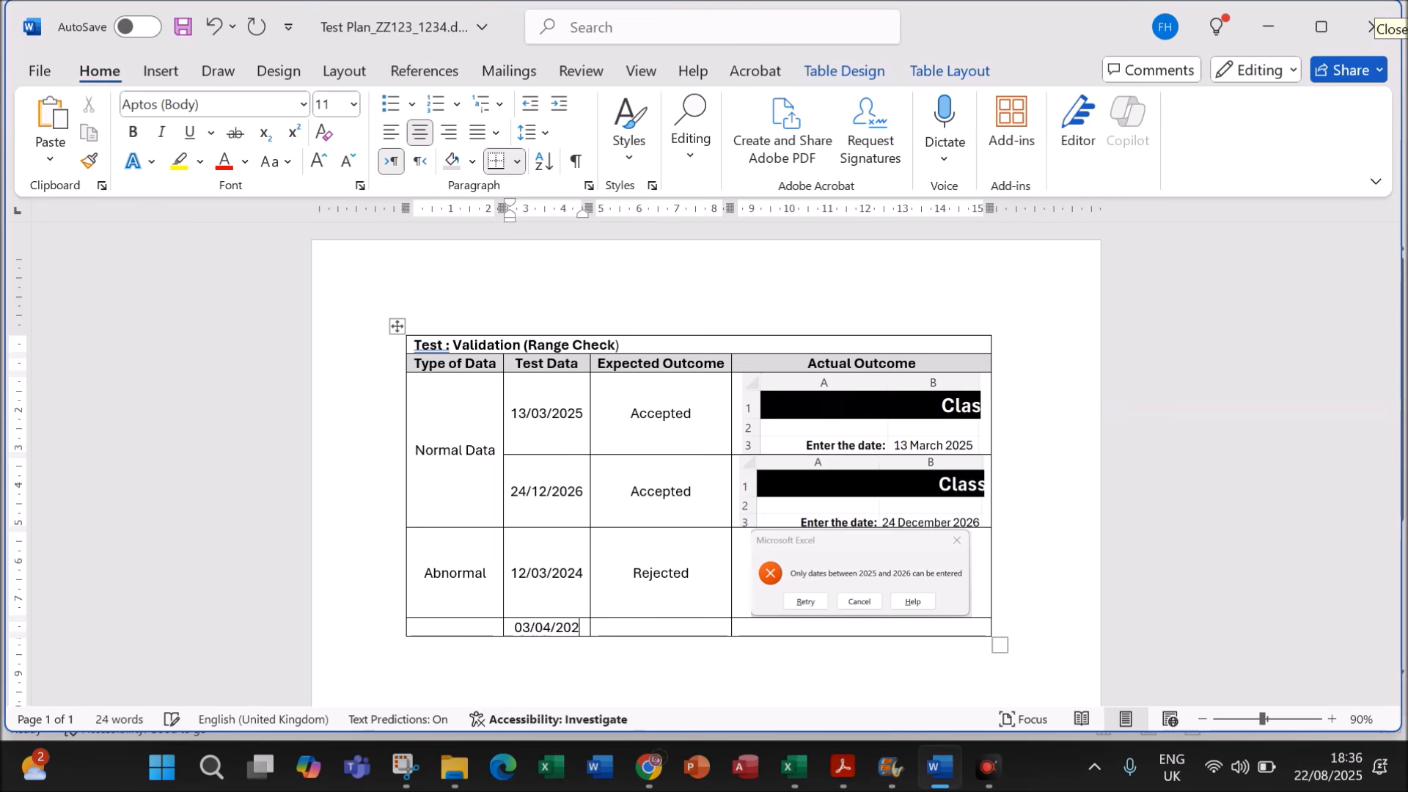
text(7)
key(Tab)
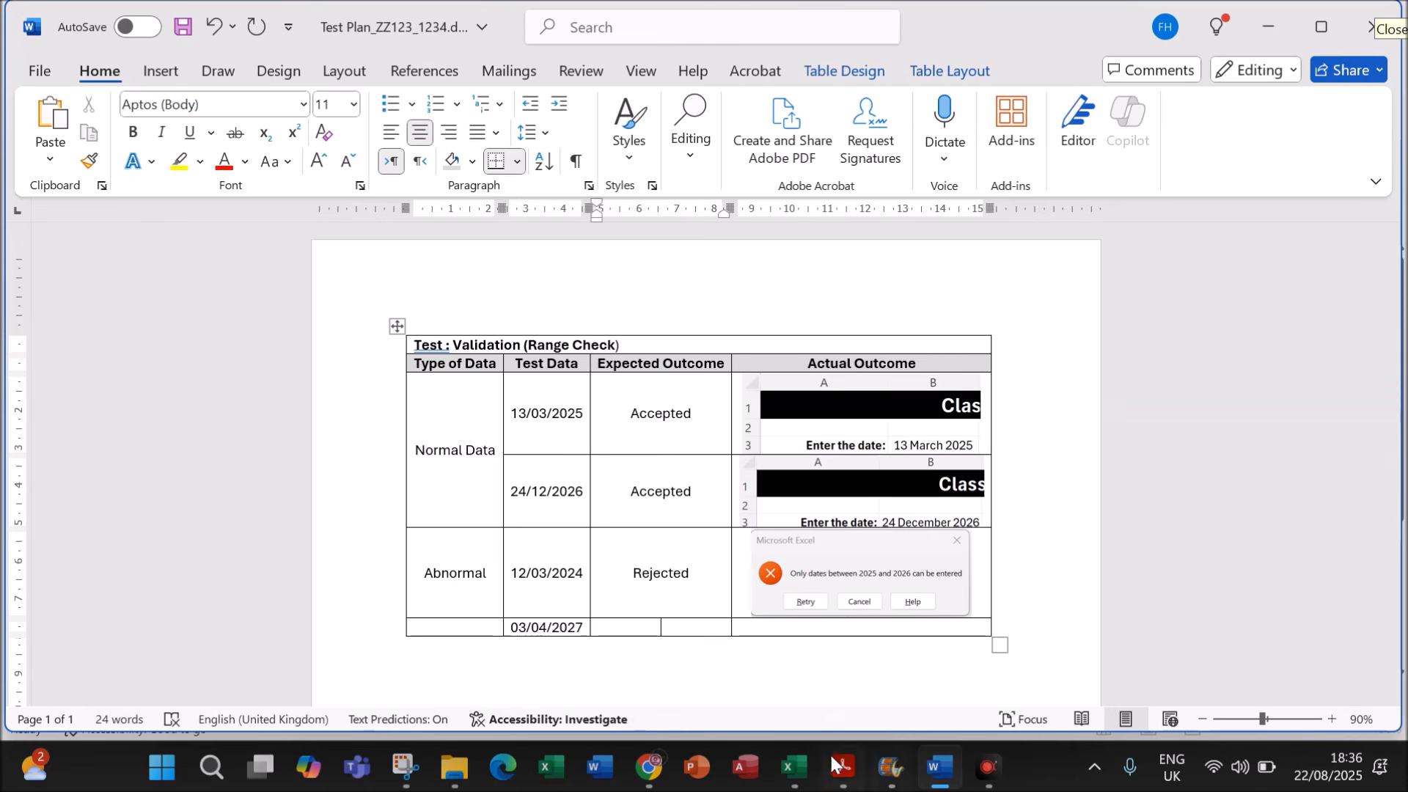
Step: Return to the Excel workbook, retry the rejected entry and test cell B3 with the date 03/04/2027
click(802, 774)
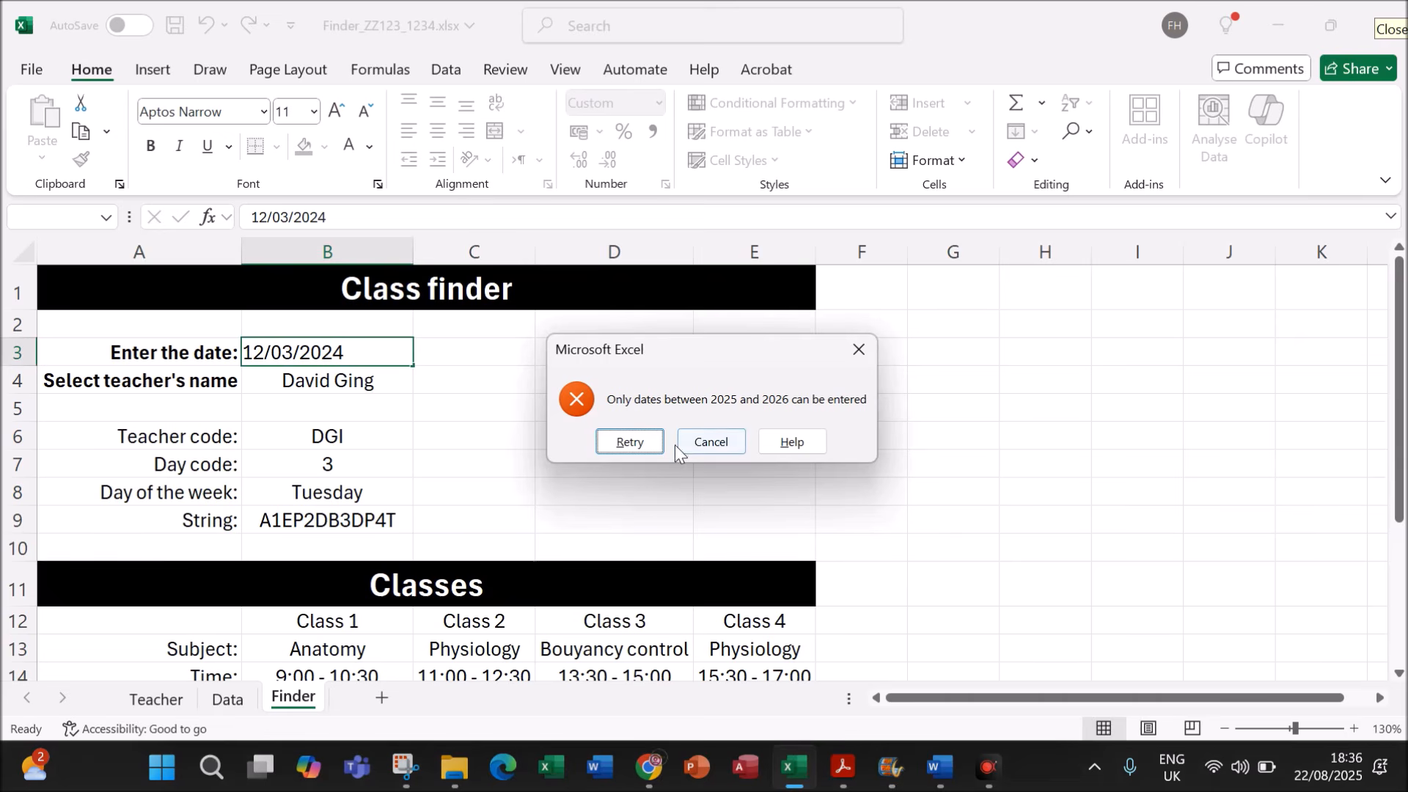
click(629, 442)
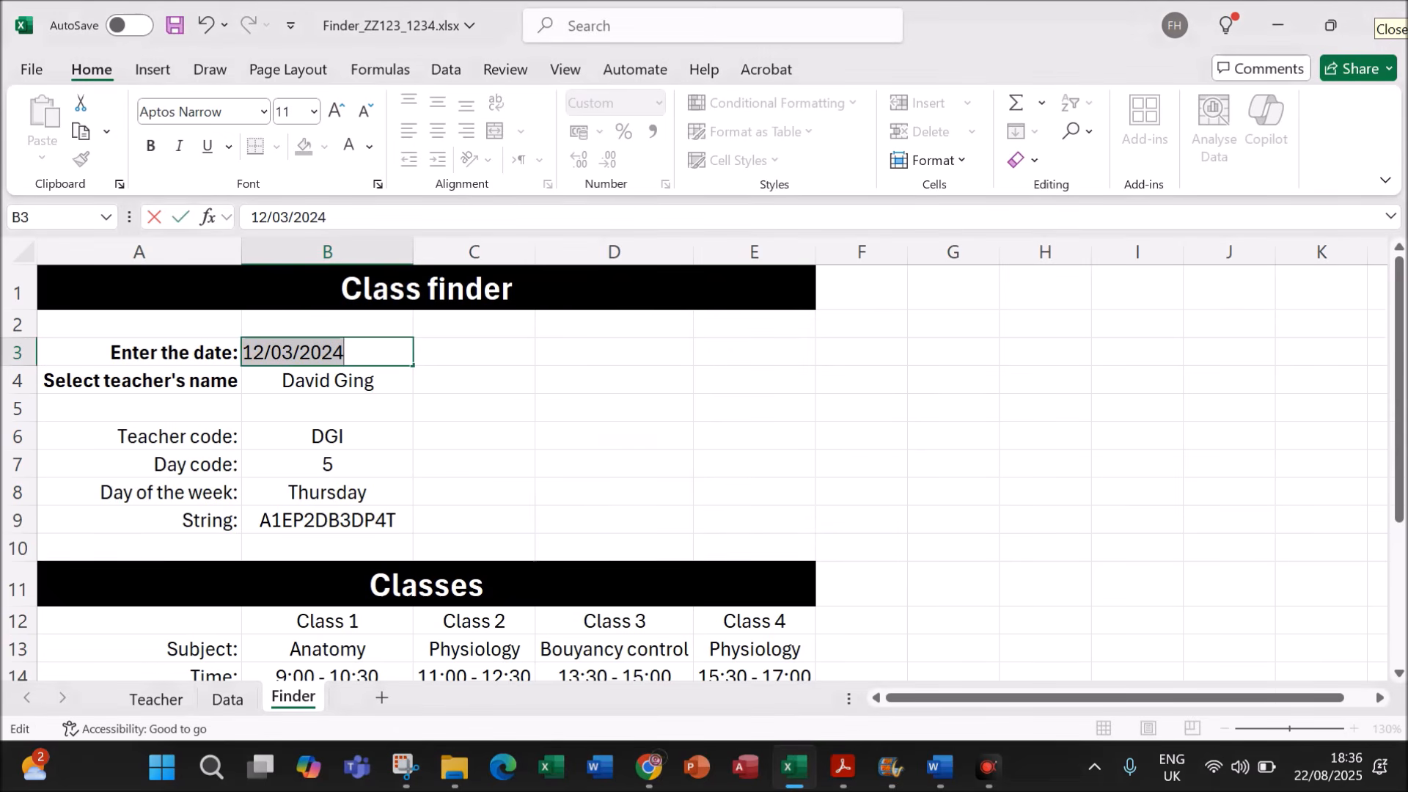
text(0)
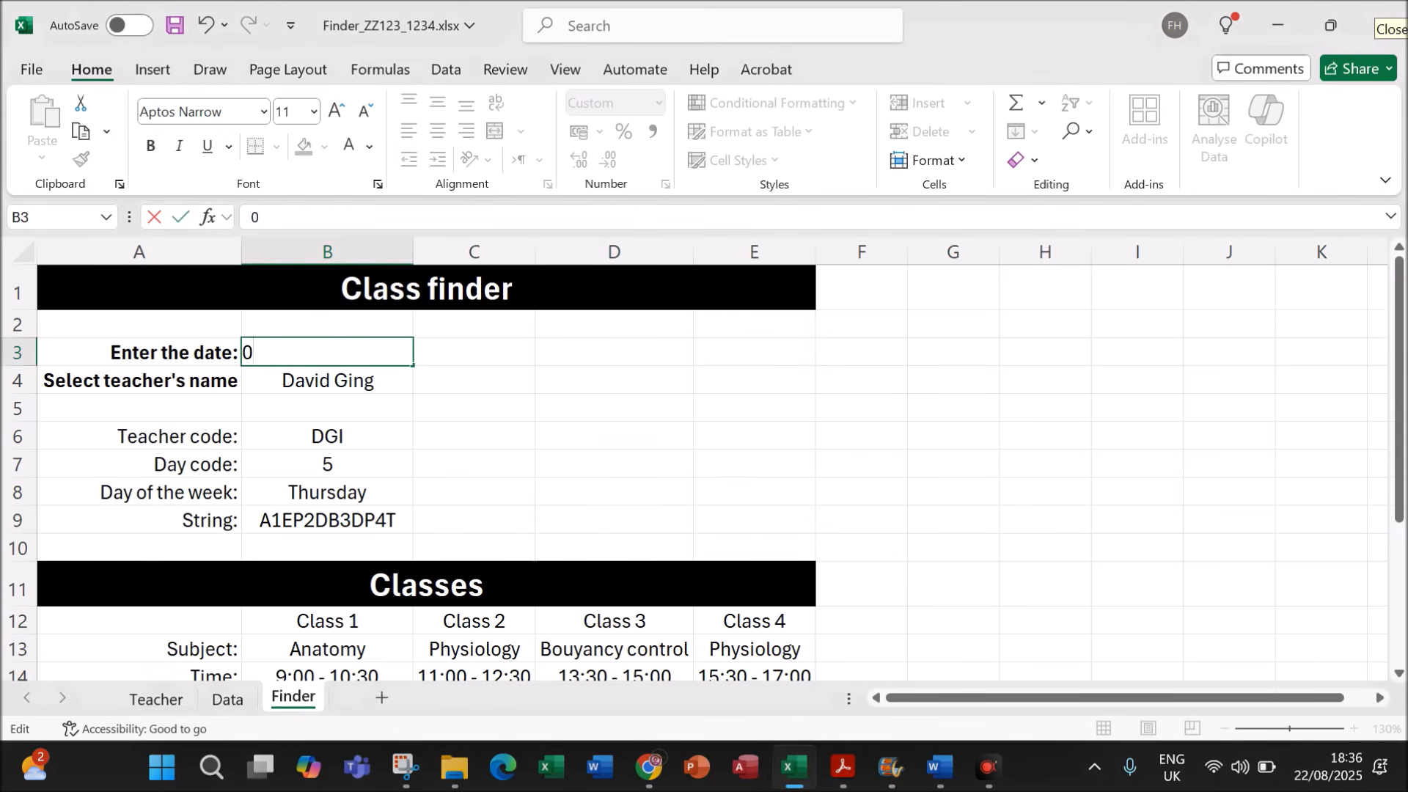
text(3/04/2027)
key(Return)
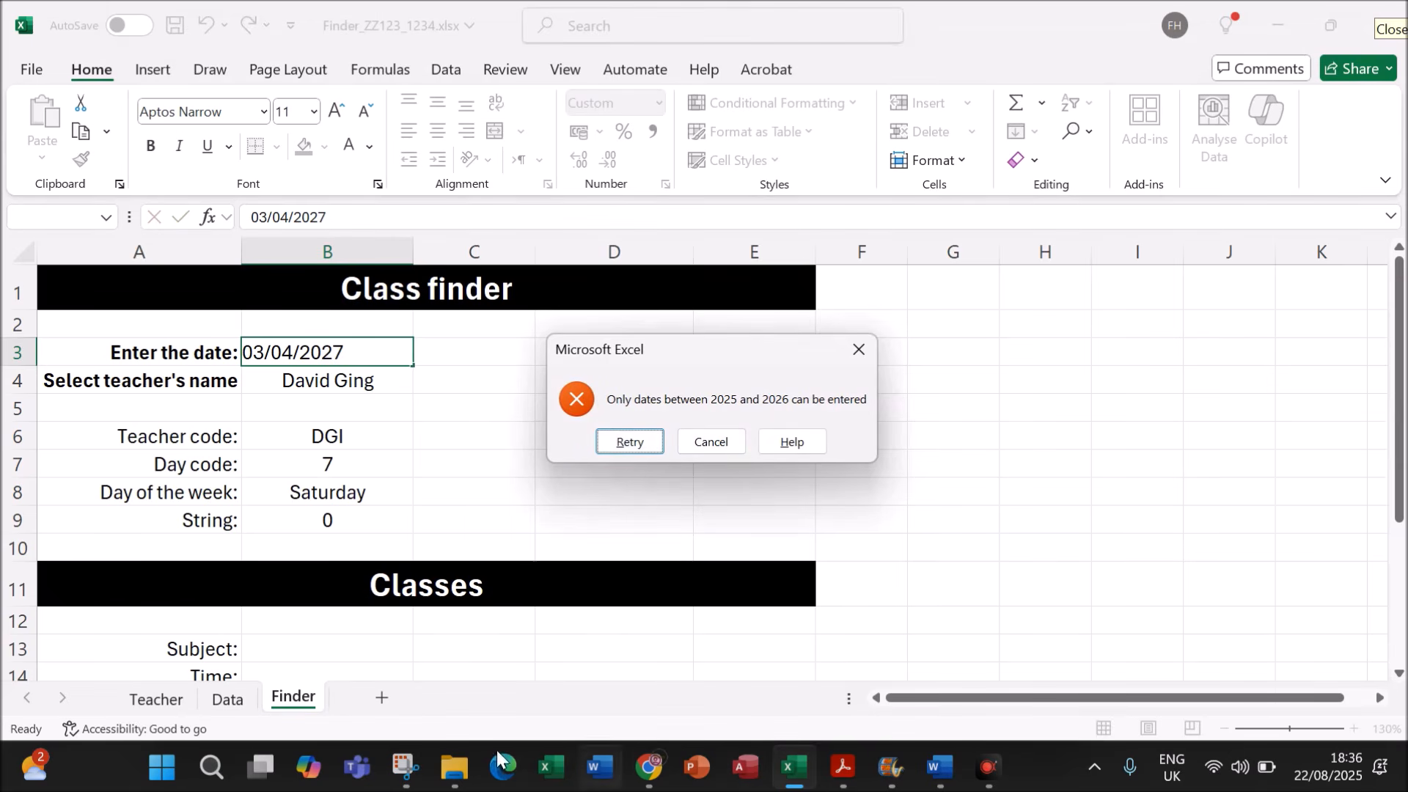
Step: Capture a snip of the validation error dialog for the 03/04/2027 test and switch back to the Word test plan
click(417, 774)
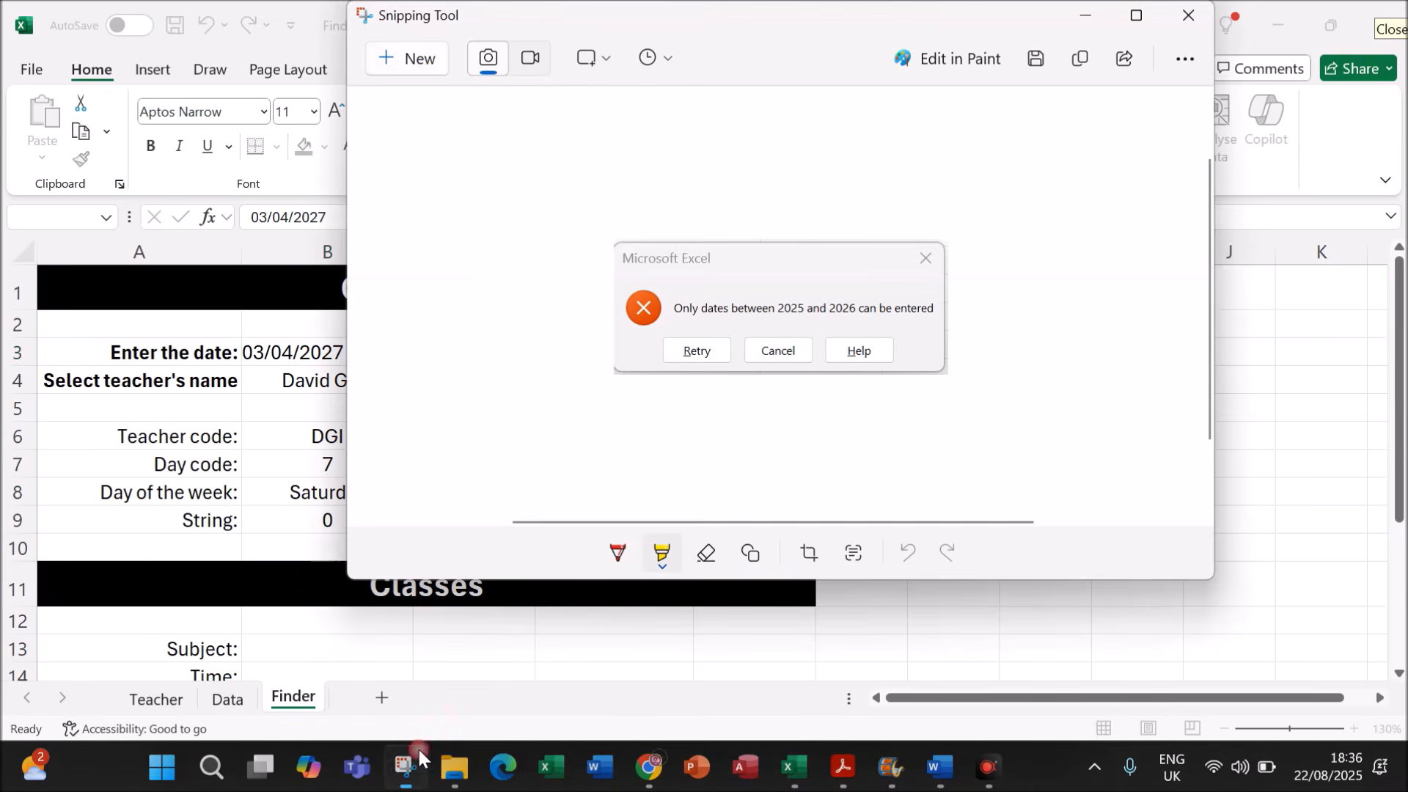
click(418, 60)
drag(533, 323, 883, 469)
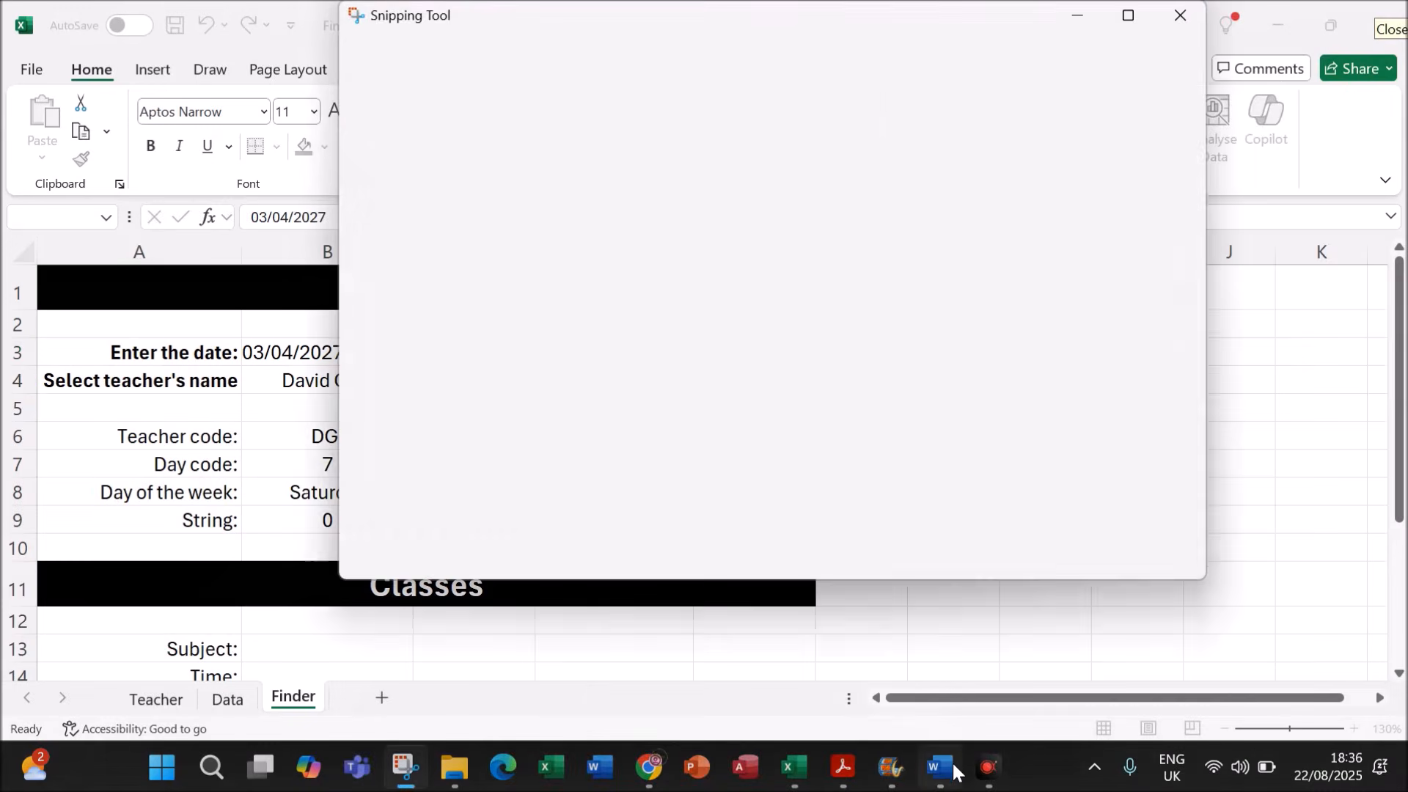
click(951, 763)
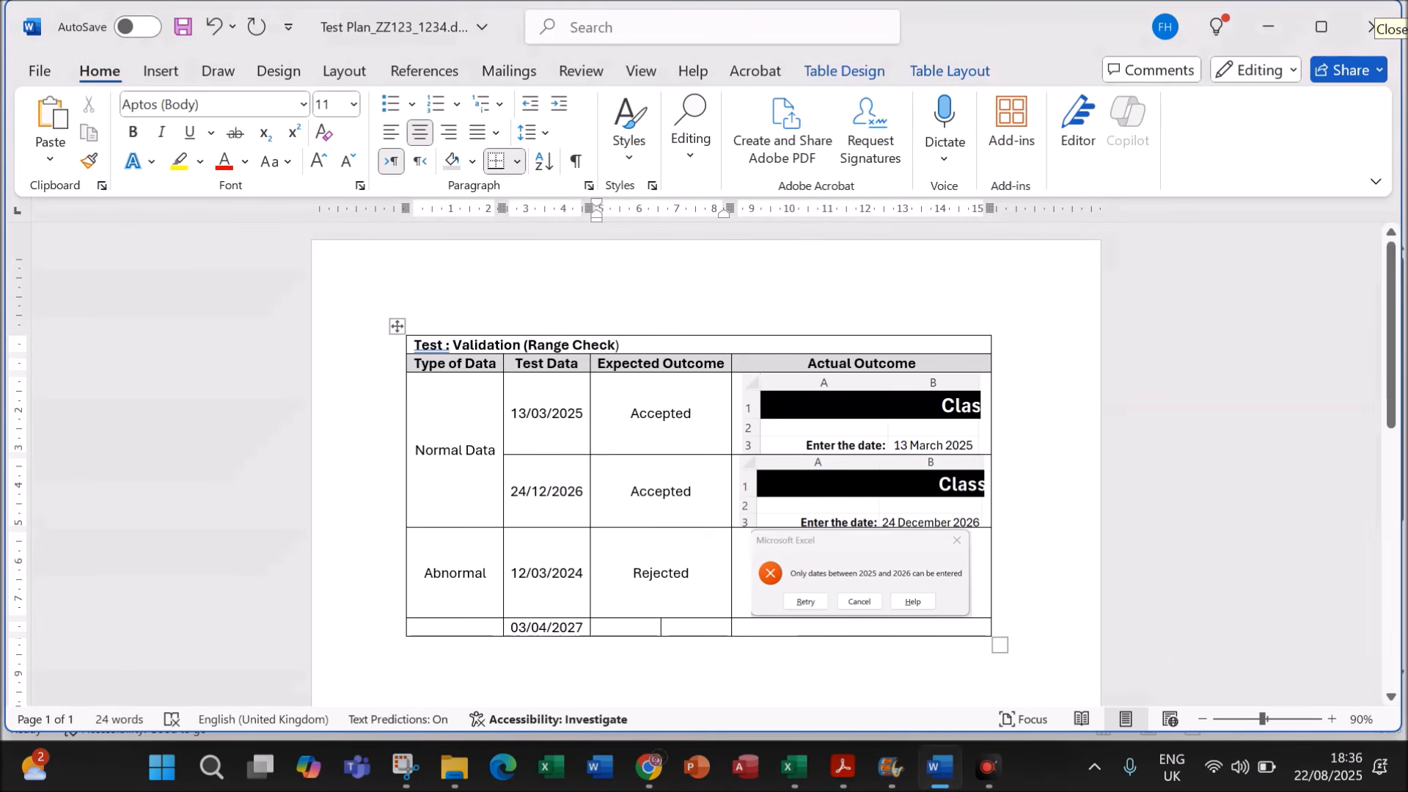
Step: Paste the error dialog snip into the Actual Outcome cell for 03/04/2027 and enter Rejected as its expected outcome
click(880, 623)
key(ctrl+v)
click(628, 607)
text(Rejected)
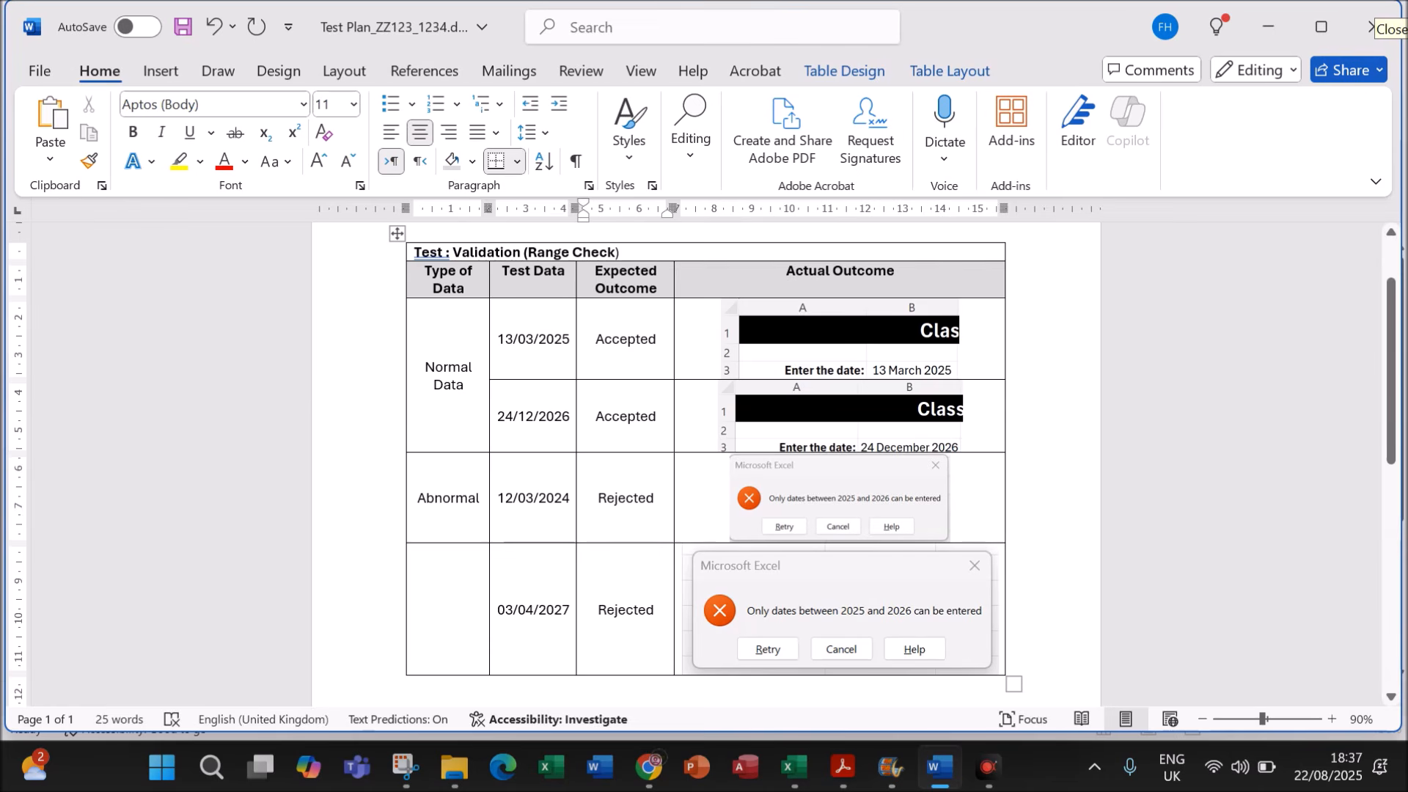
Step: Shrink the error dialog picture in the 03/04/2027 row to about the size of the picture above it
click(916, 649)
drag(999, 674, 914, 603)
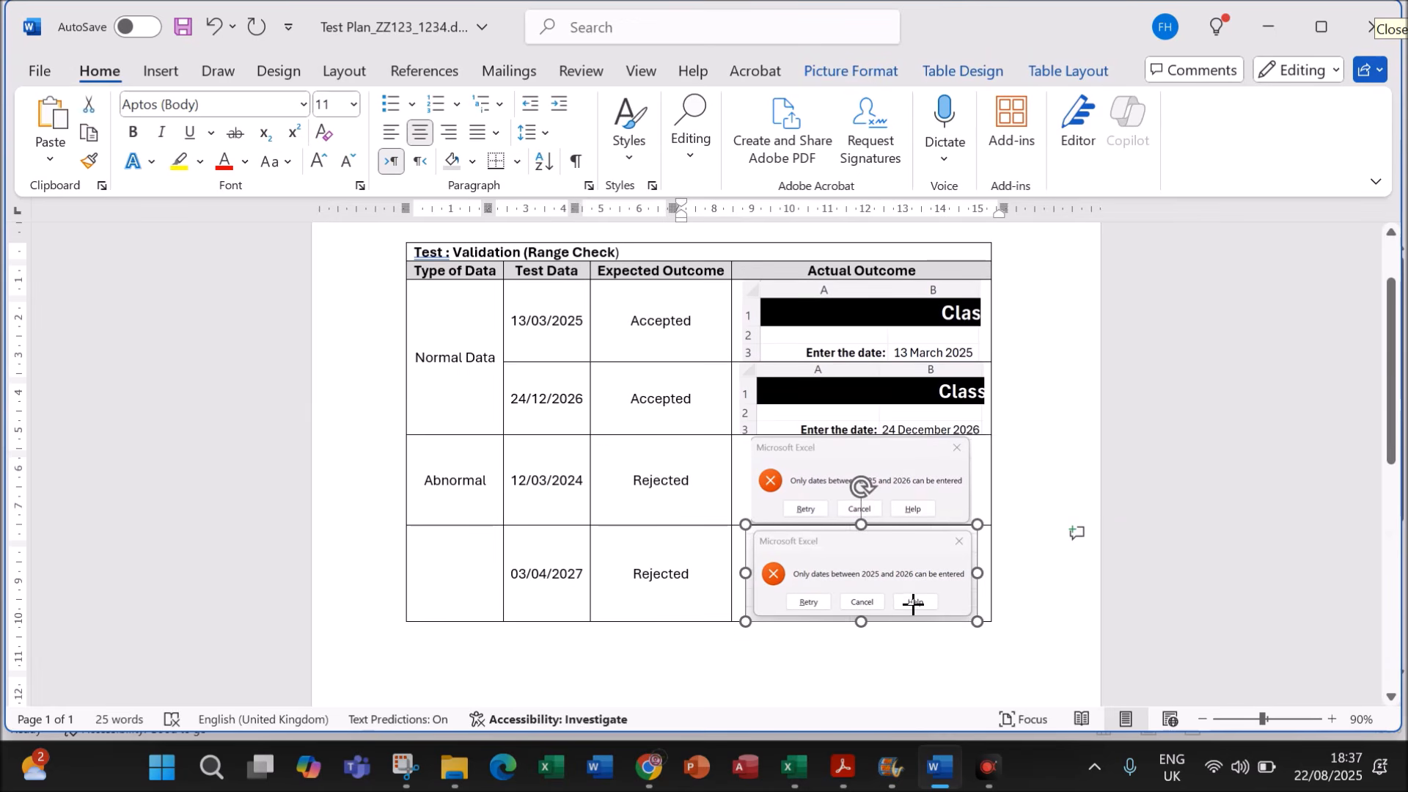
click(1063, 591)
click(966, 616)
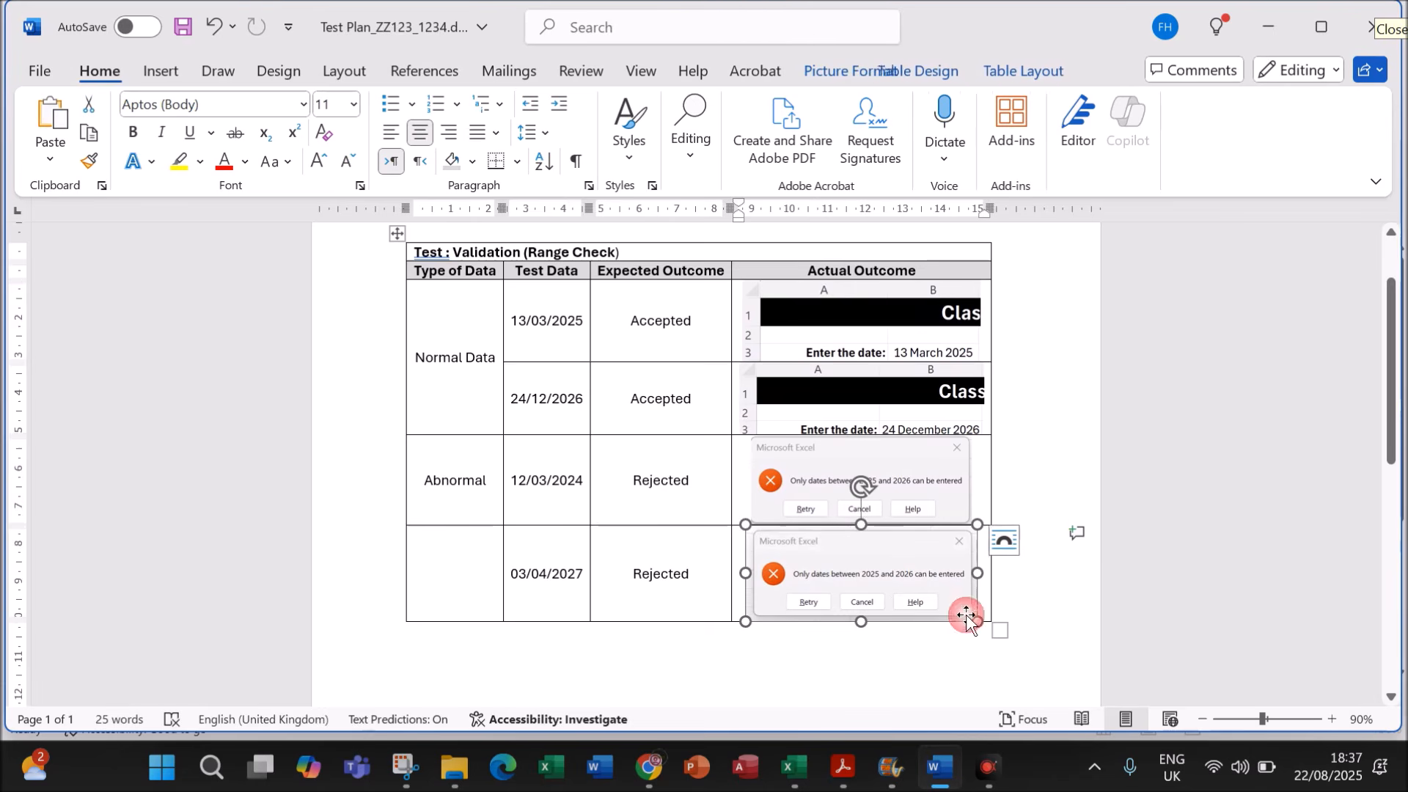
drag(980, 625, 970, 615)
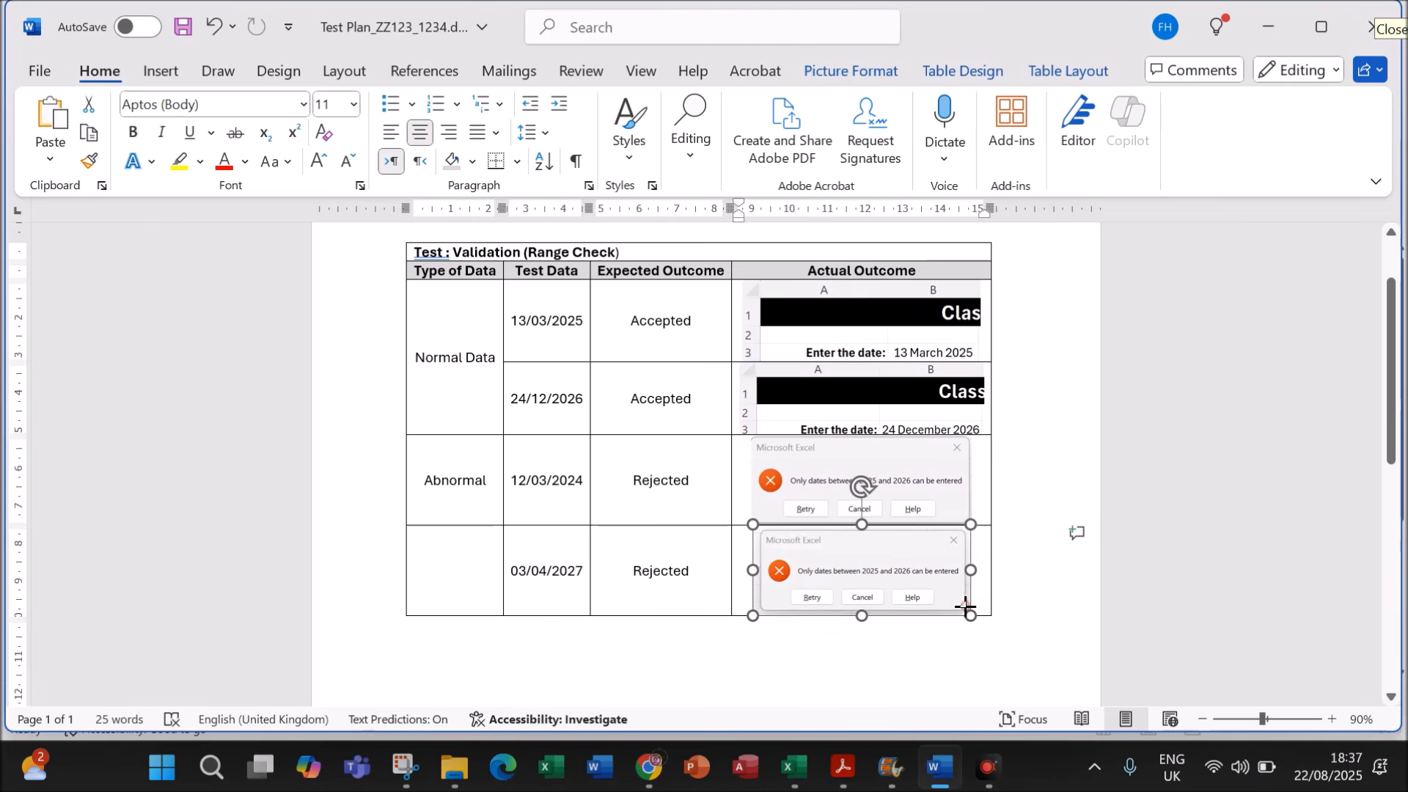
Step: Add a table row below 03/04/2027 and merge the Abnormal cell with the empty cell beneath it
click(993, 536)
key(Return)
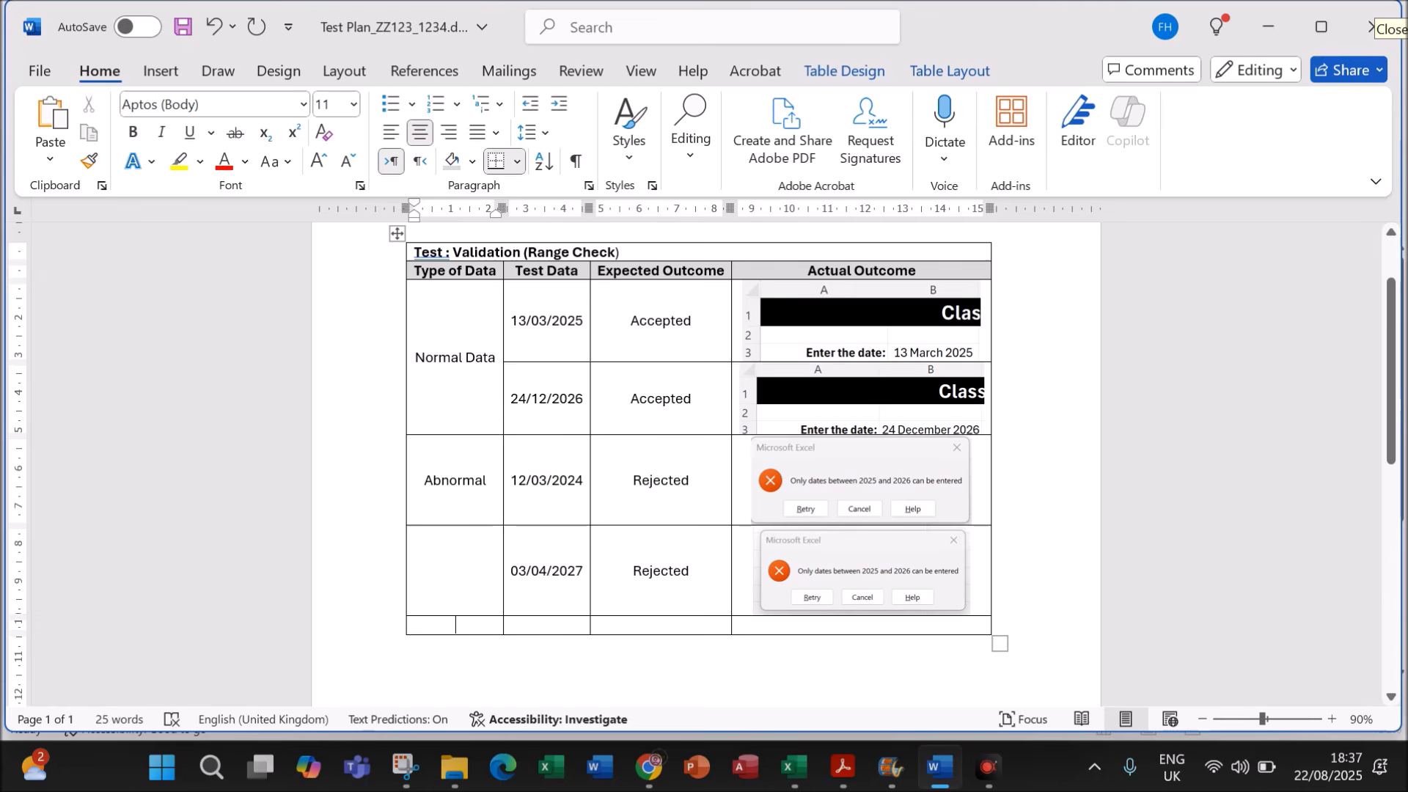
drag(440, 572, 433, 480)
right_click(429, 476)
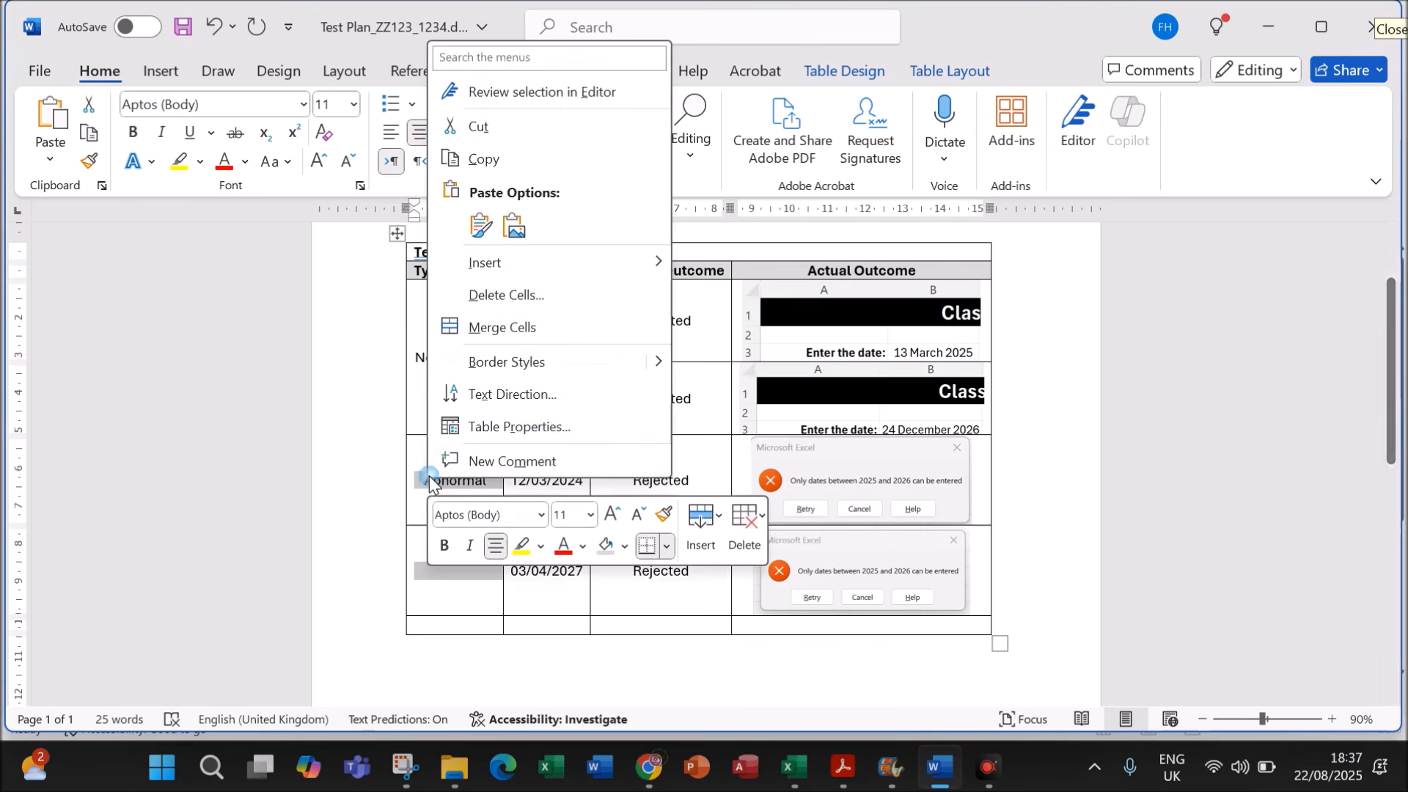
click(513, 328)
Step: Label the new last row Extreme data and enter 01/01/2025 as its test data
click(458, 625)
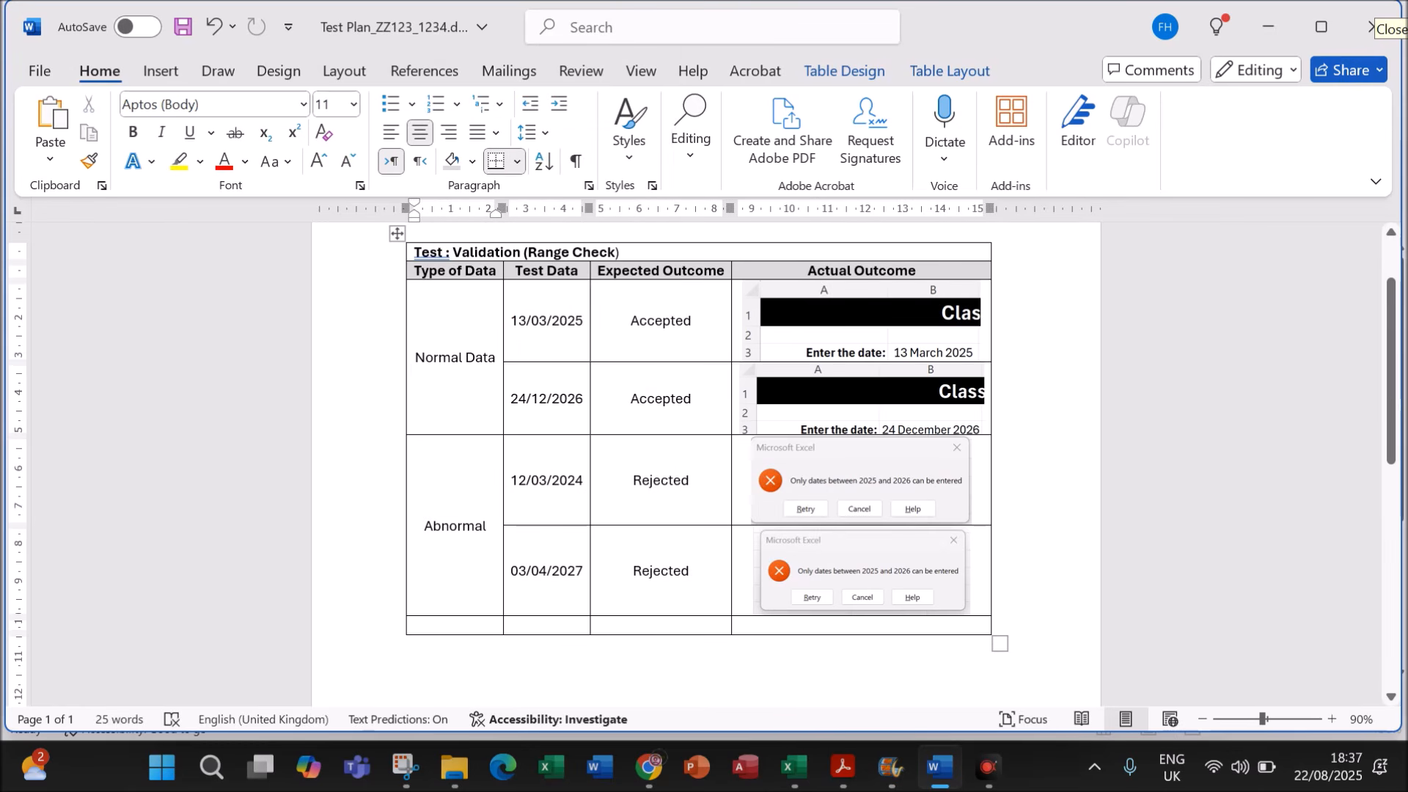
text(Extreme data)
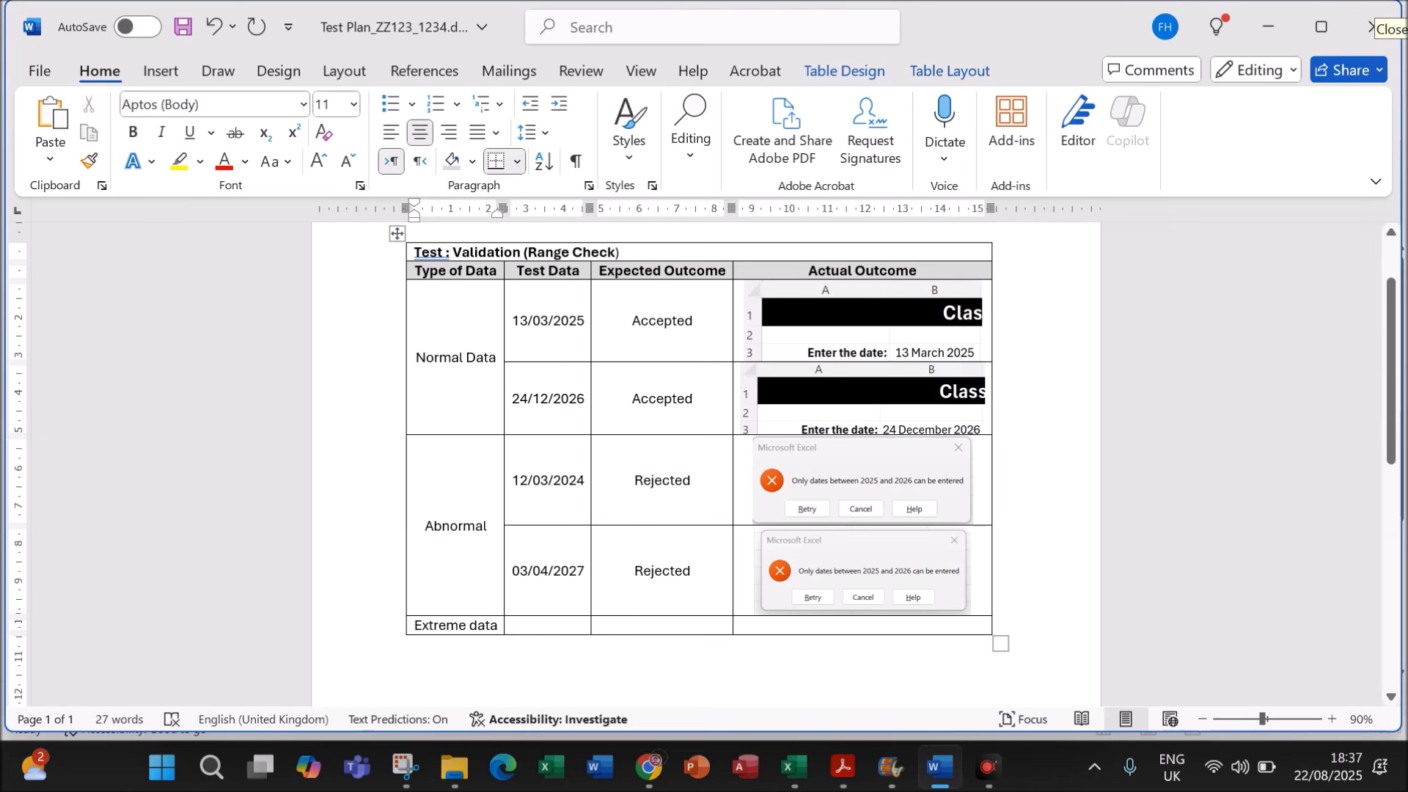
click(588, 609)
text(o)
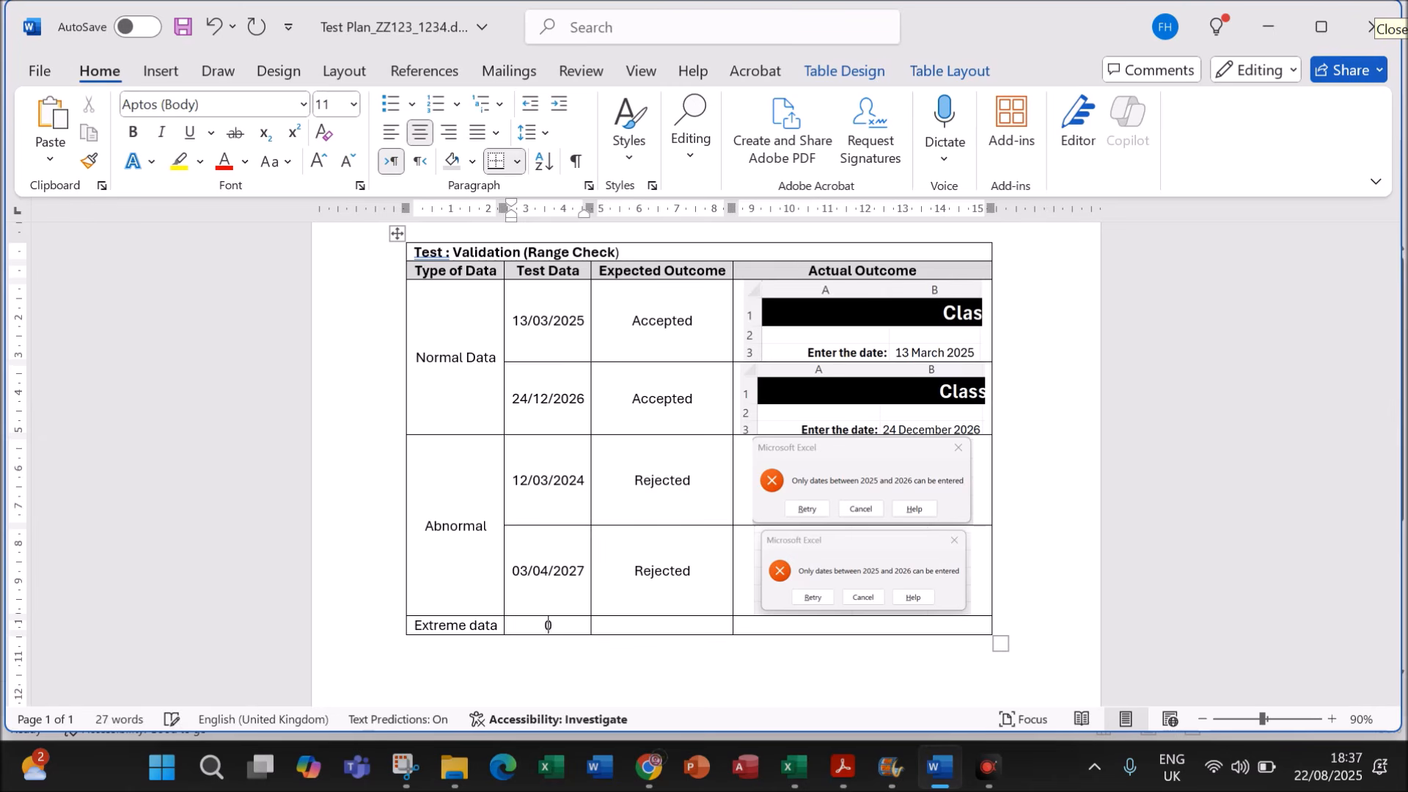
text(1/01/20)
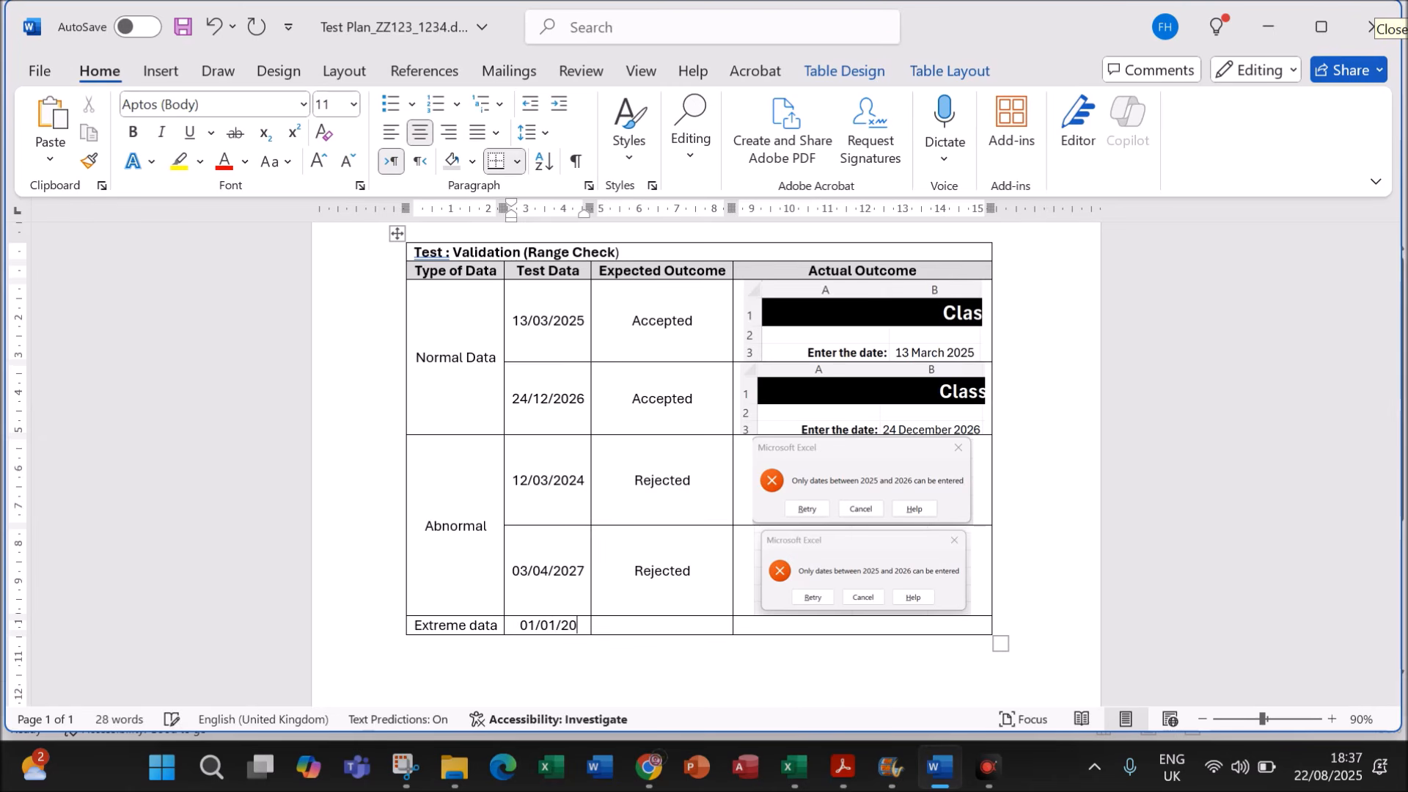
text(25)
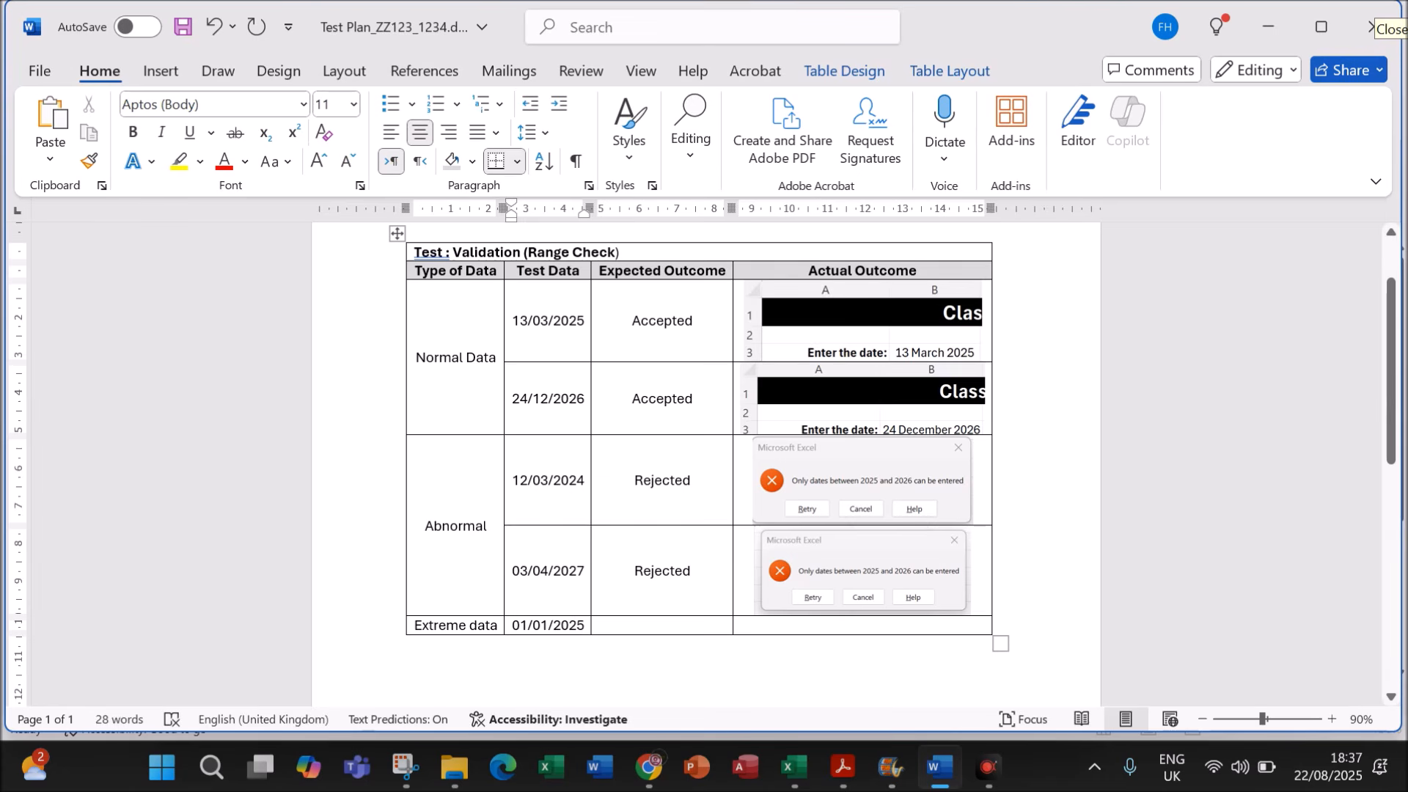
Step: Add another row to the table and enter 31/12/2026 as its test data
key(Tab)
key(Tab)
key(Tab)
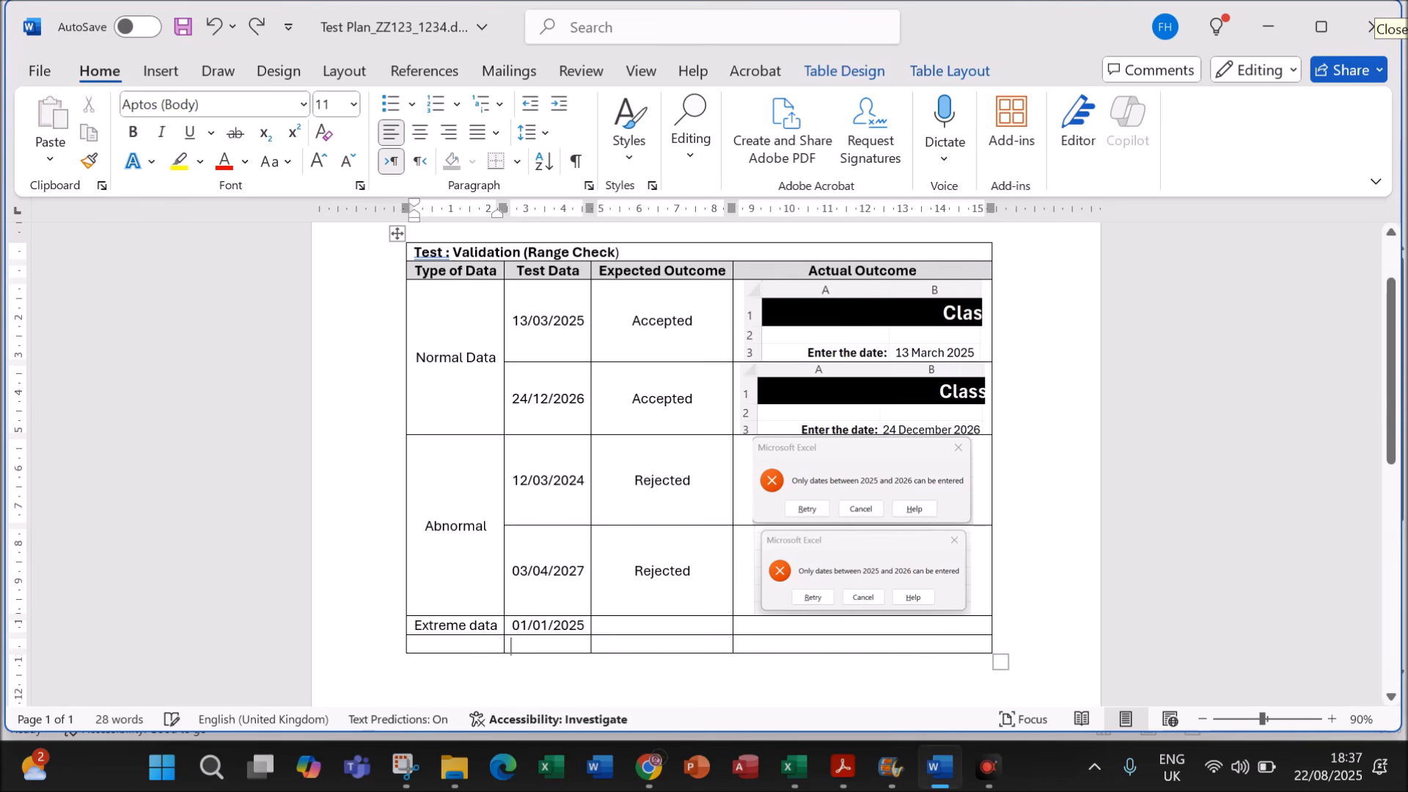
key(Tab)
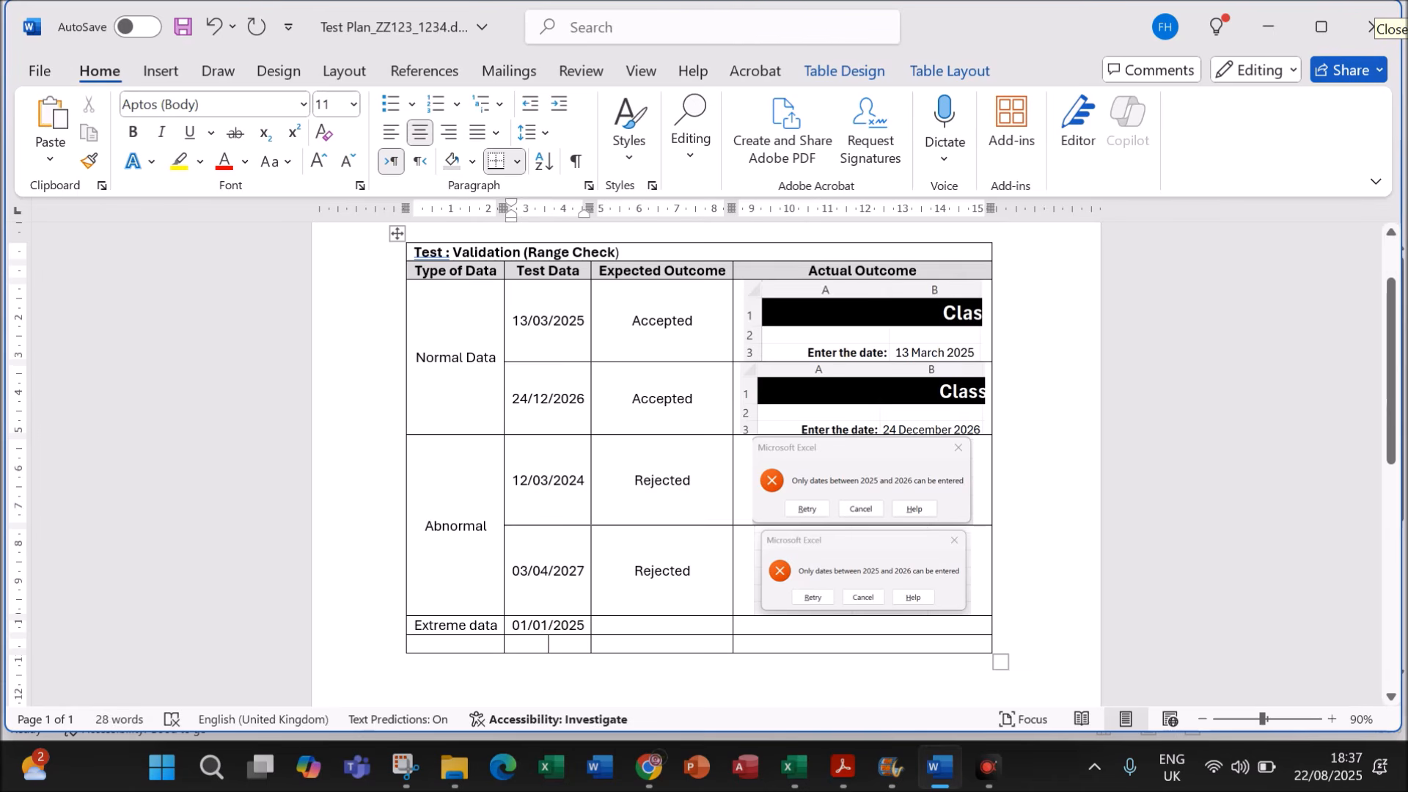
text(31/12/2026)
Step: Enter Accepted as the expected outcome for both the 01/01/2025 and 31/12/2026 rows
click(647, 625)
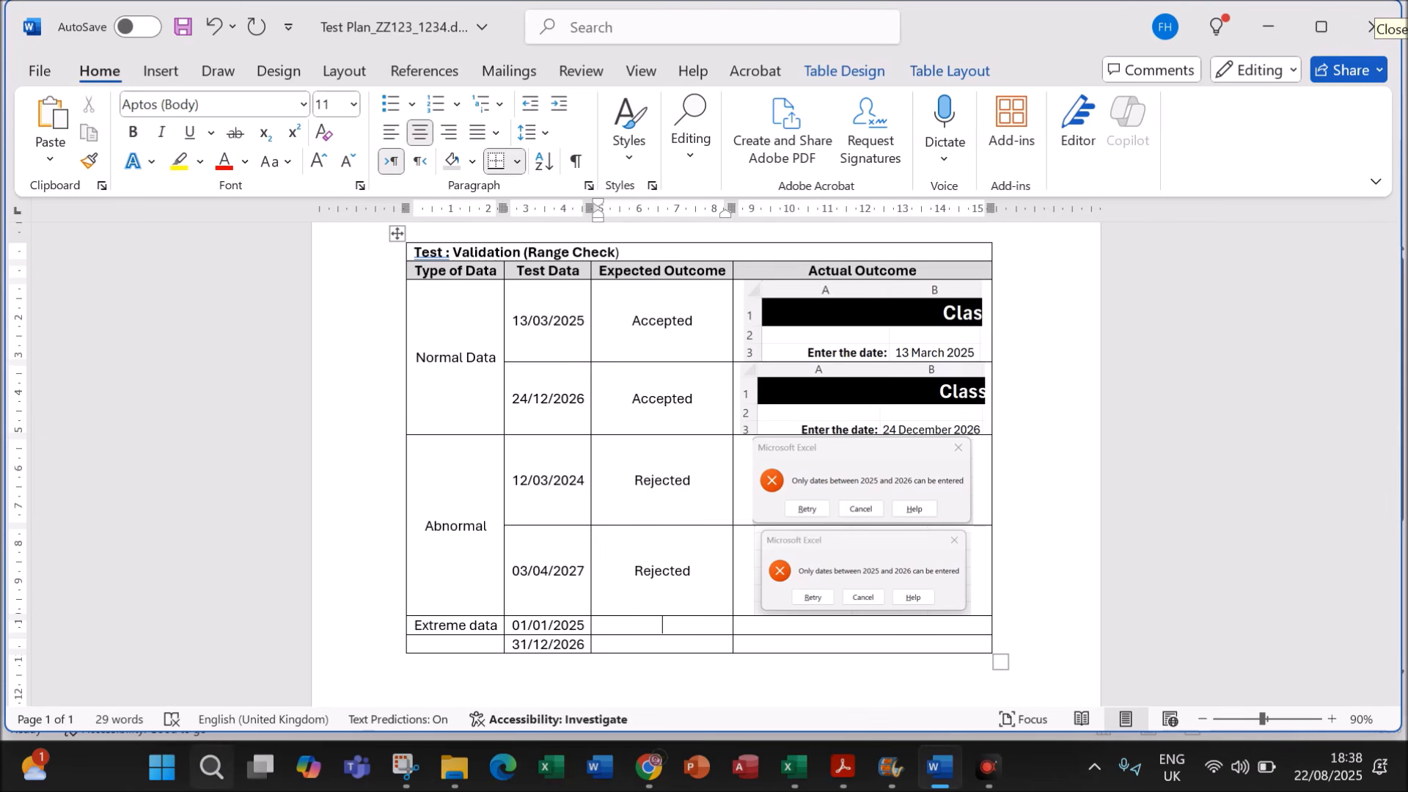
text(Accepted)
key(Down)
text(Accepted)
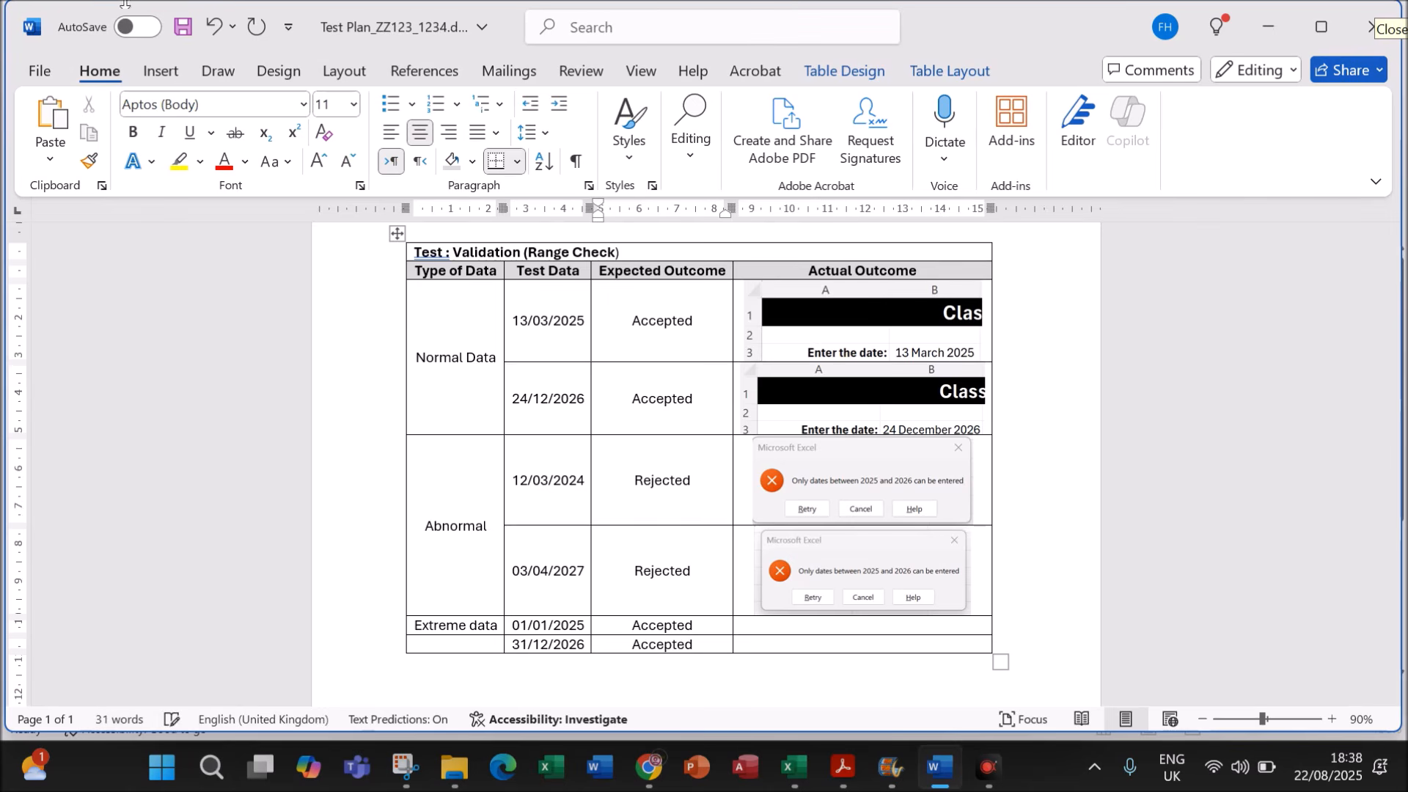
Step: Place the cursor in the Actual Outcome cell for 01/01/2025, return to the Excel workbook and retry the rejected date entry
click(755, 629)
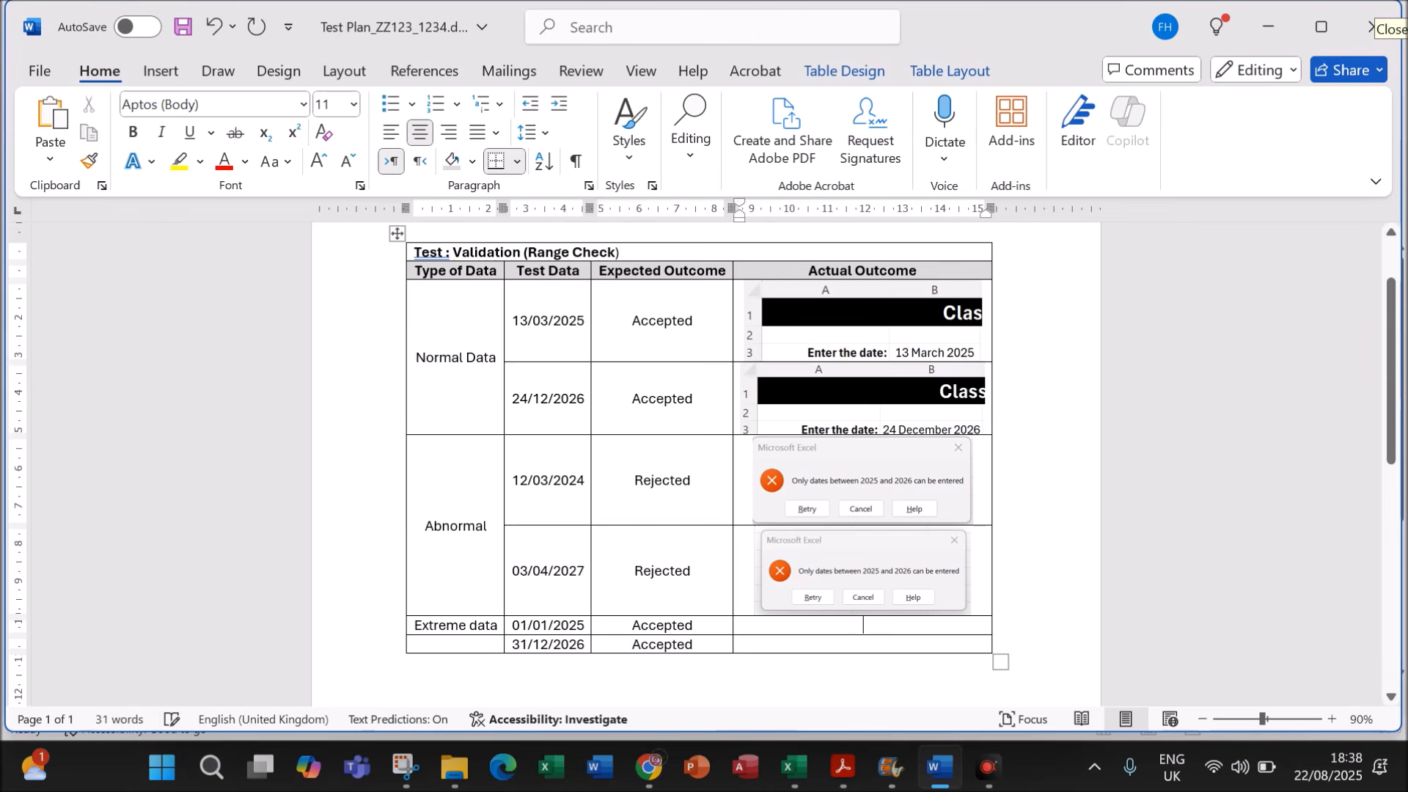
click(793, 769)
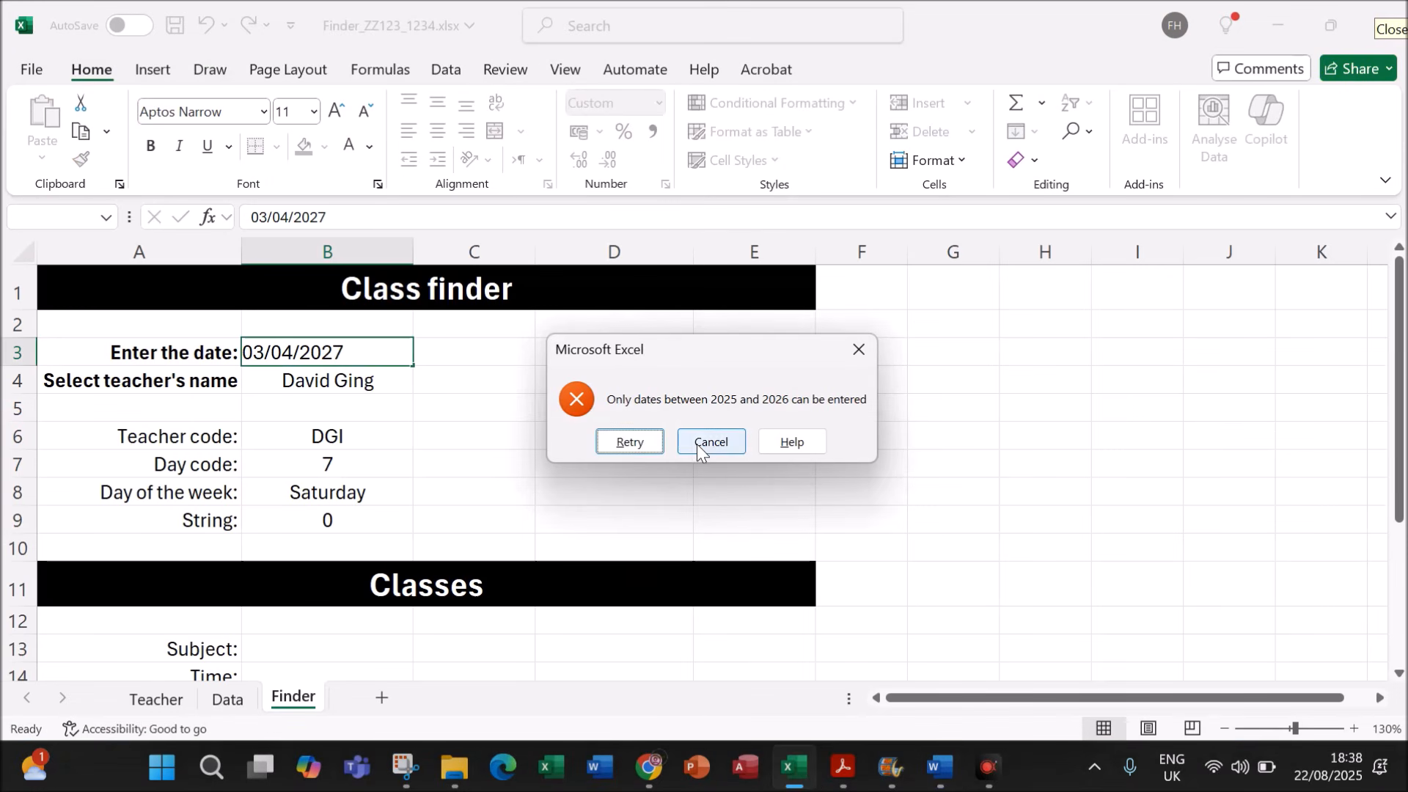
click(632, 443)
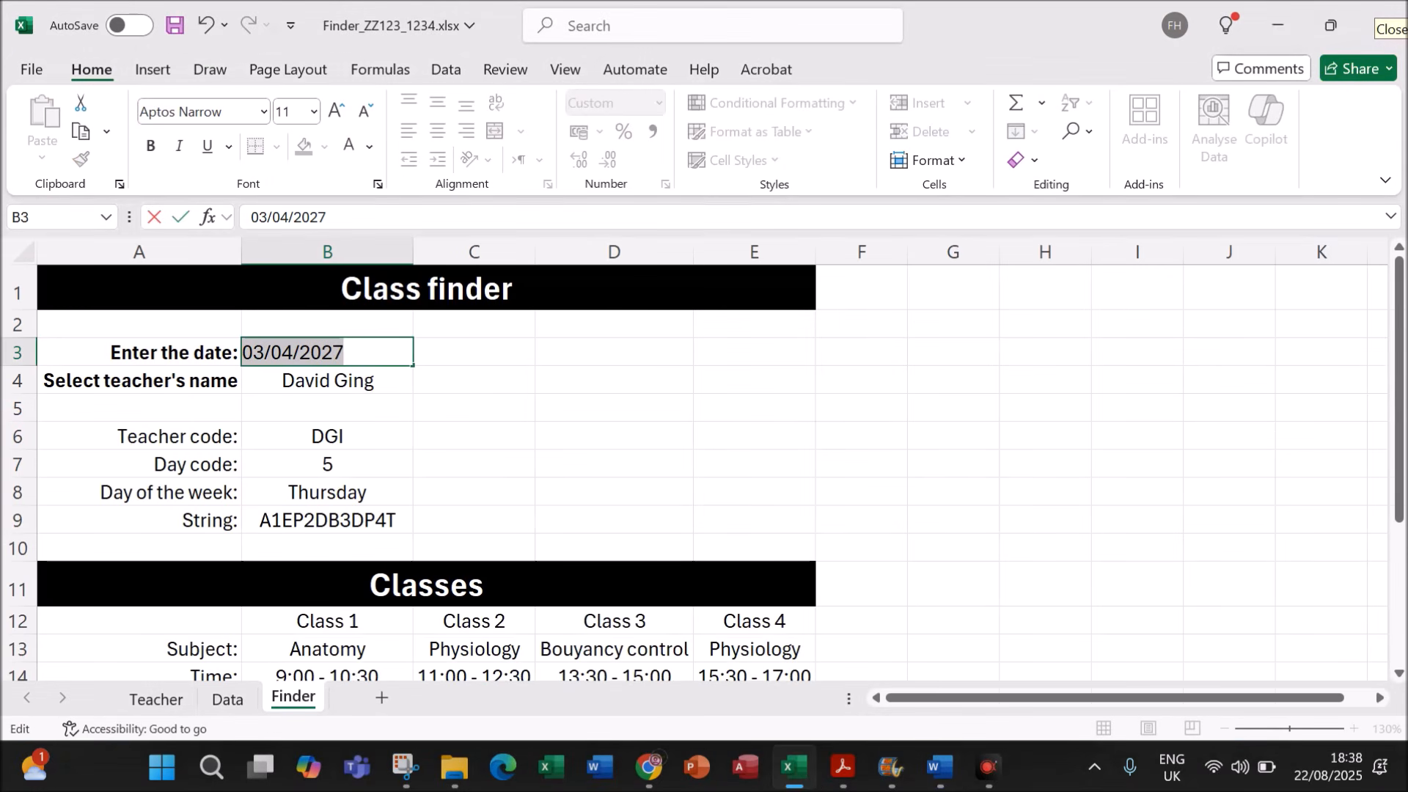
text(01/01/202)
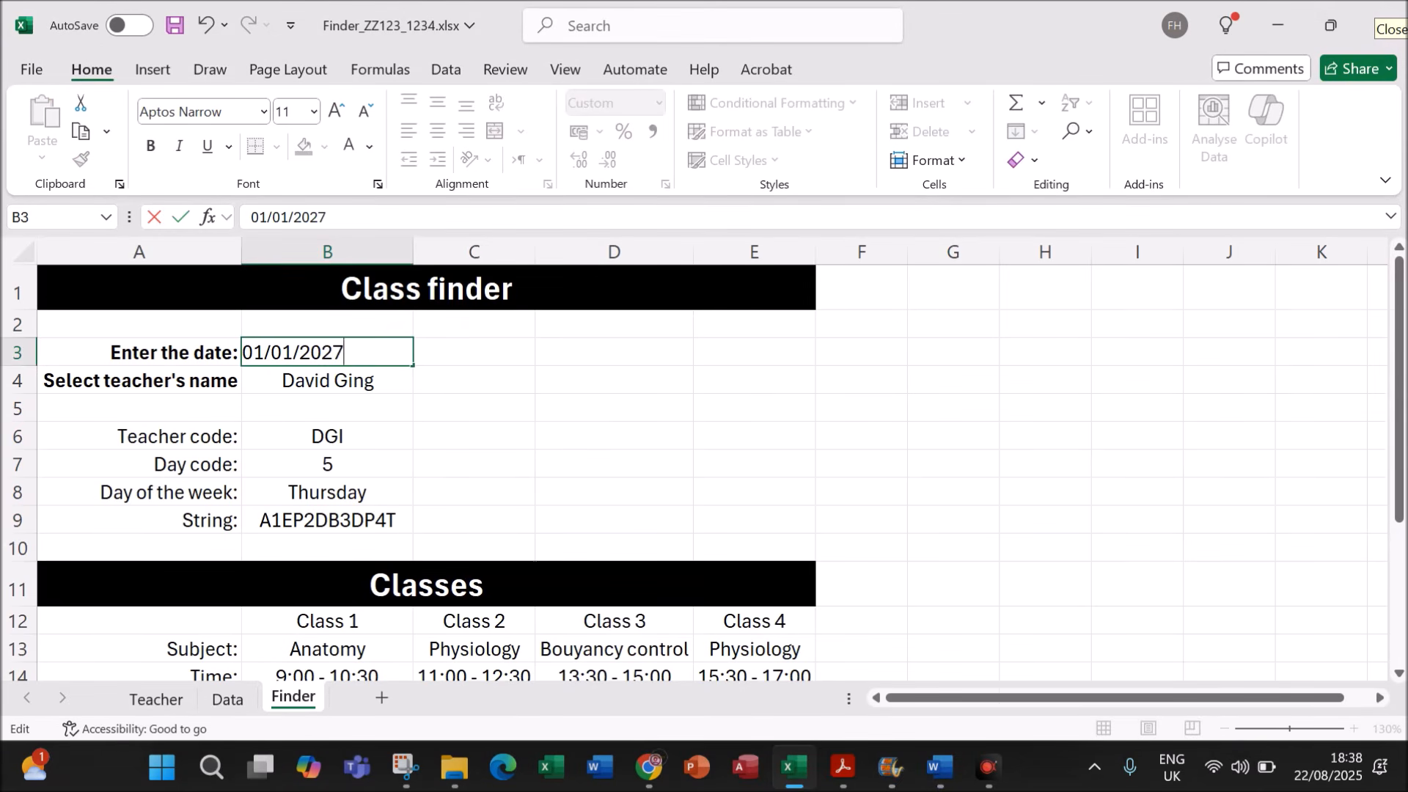
text(7)
key(Return)
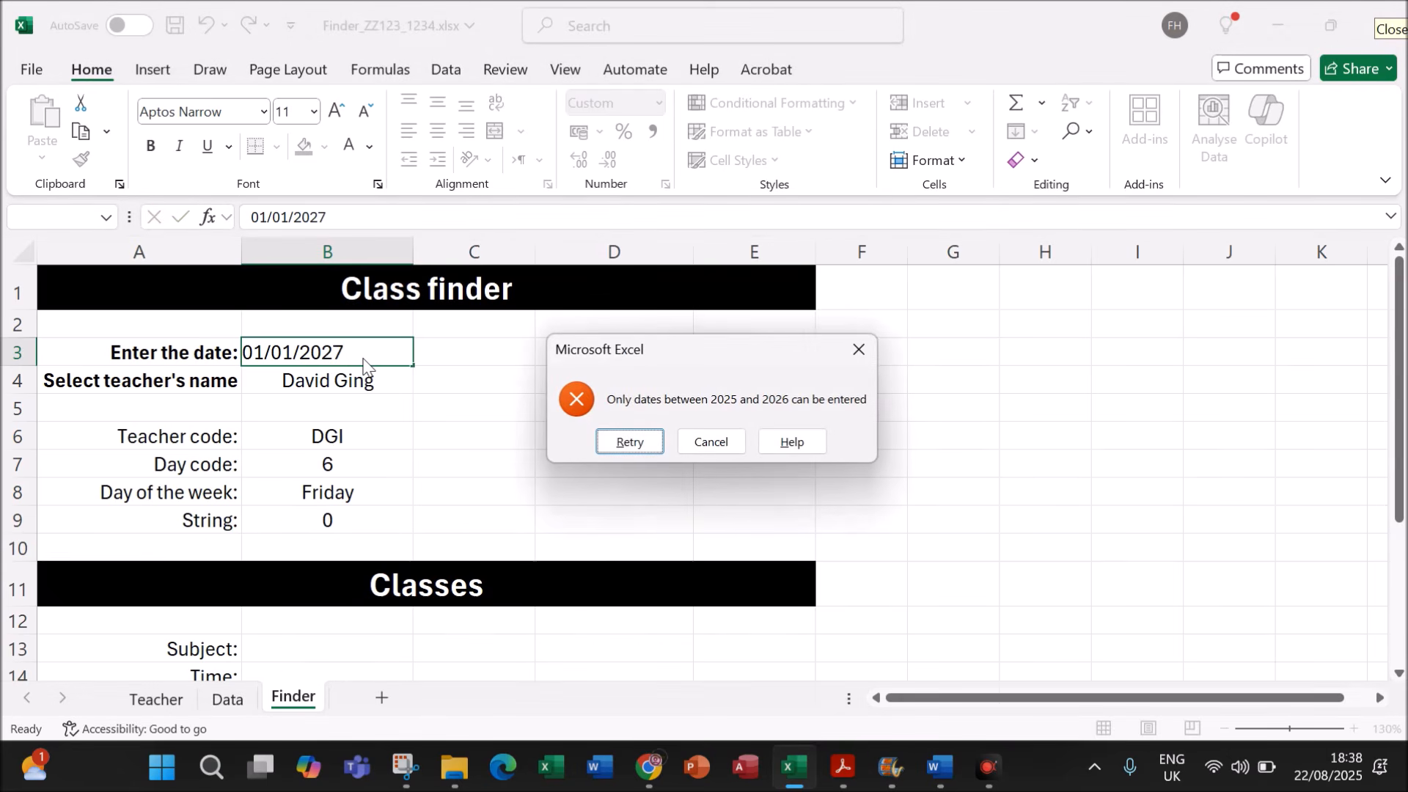
click(706, 443)
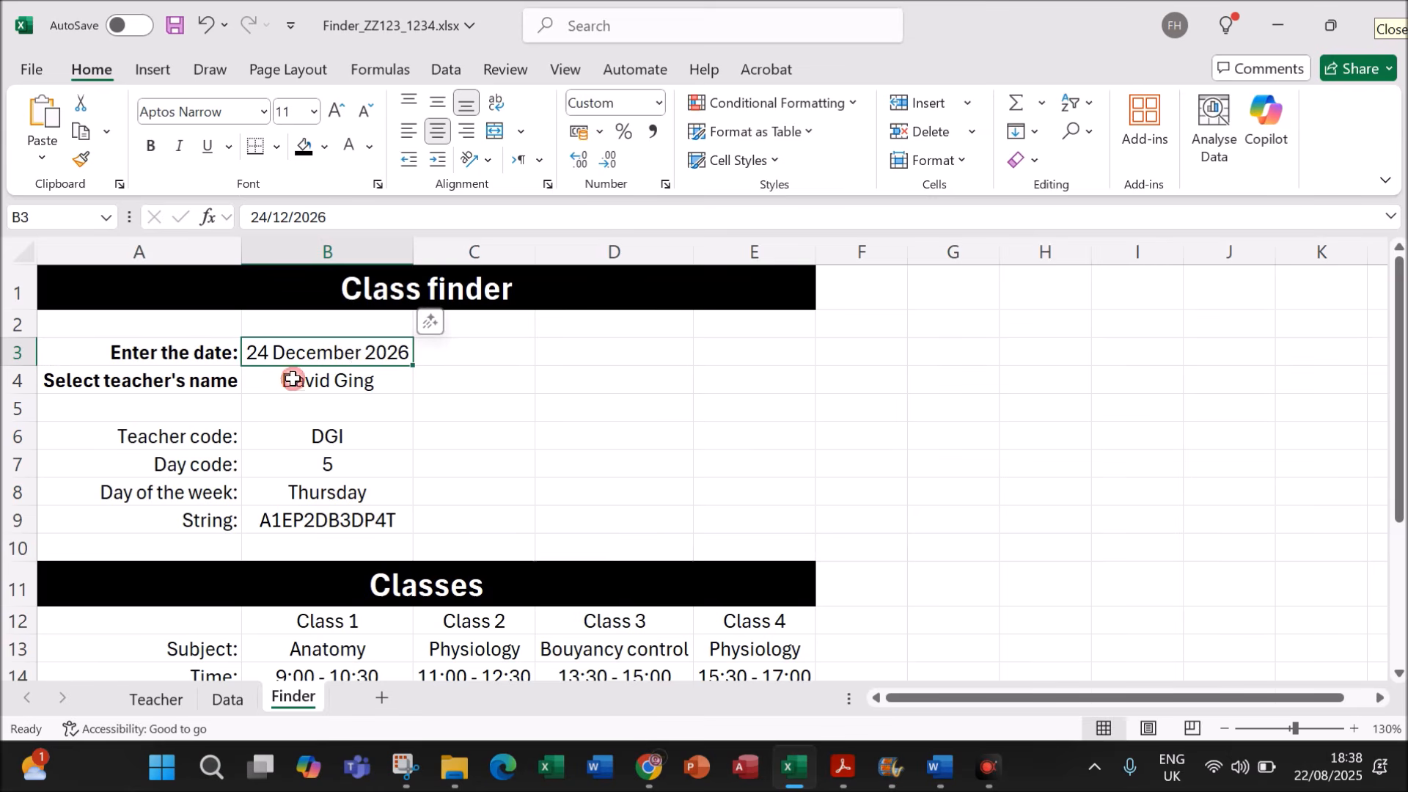
Step: Test cell B3 with the date 01/01/2025
text(01/0)
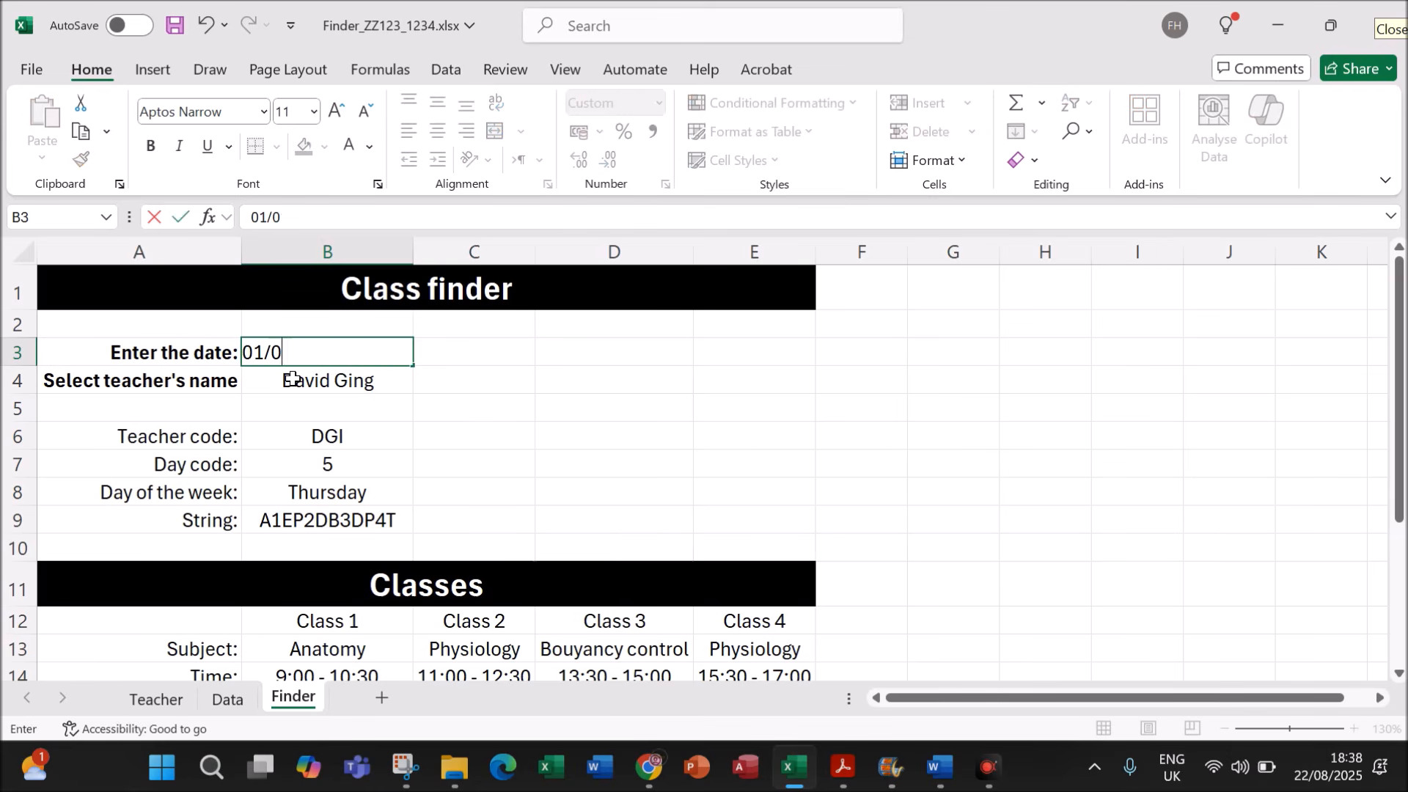
text(1/2025)
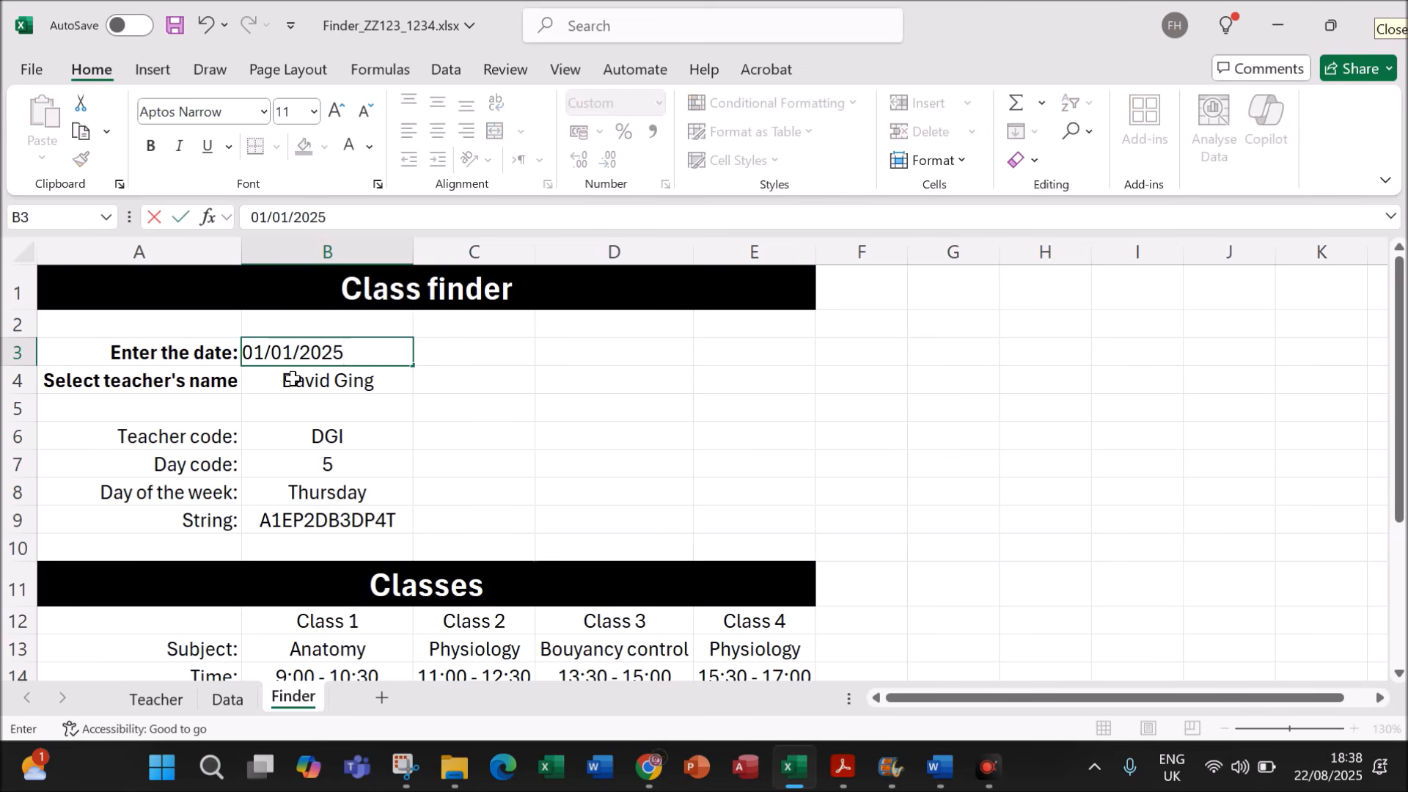
key(Return)
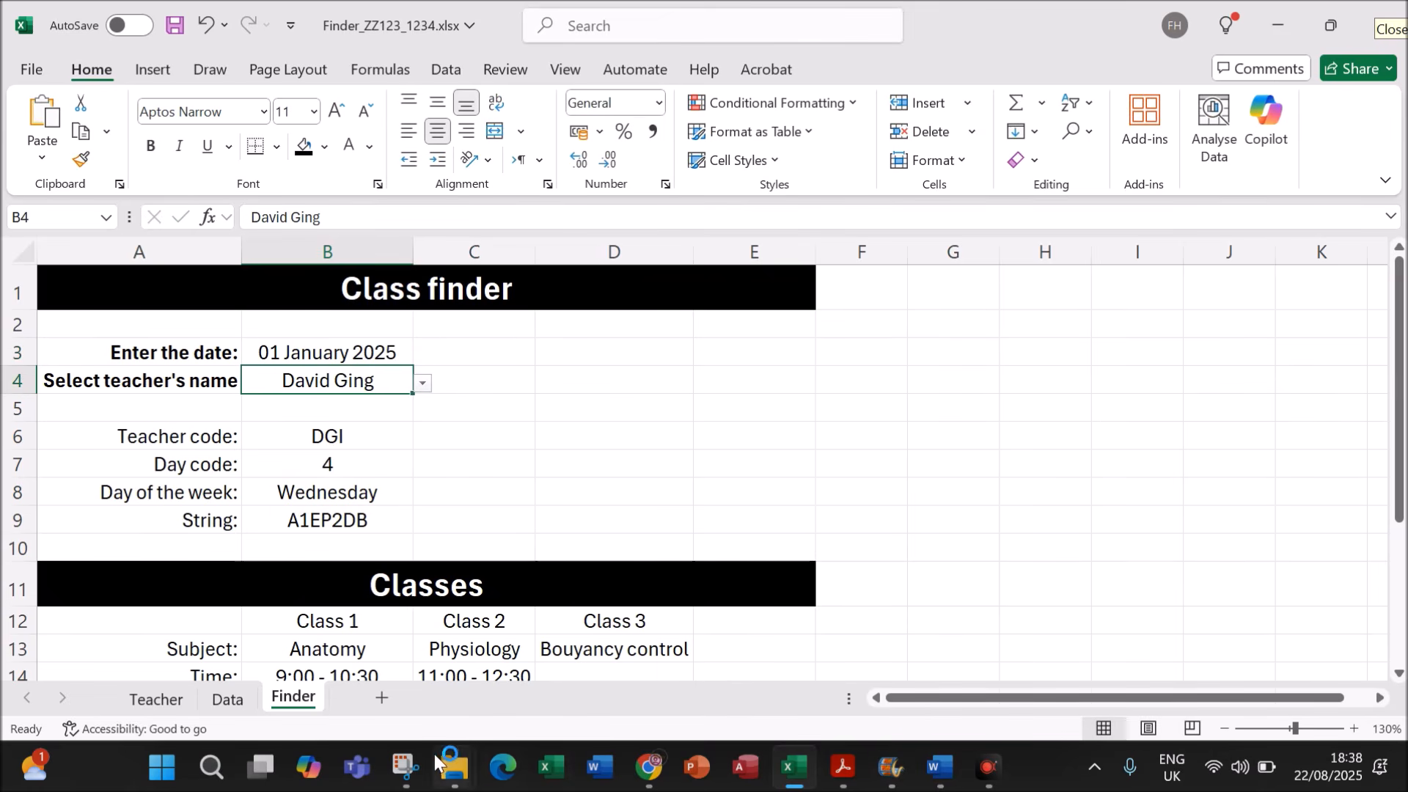
Step: Capture a snip of columns A and B down to the 01 January 2025 entry and switch back to the Word test plan
click(404, 766)
click(379, 71)
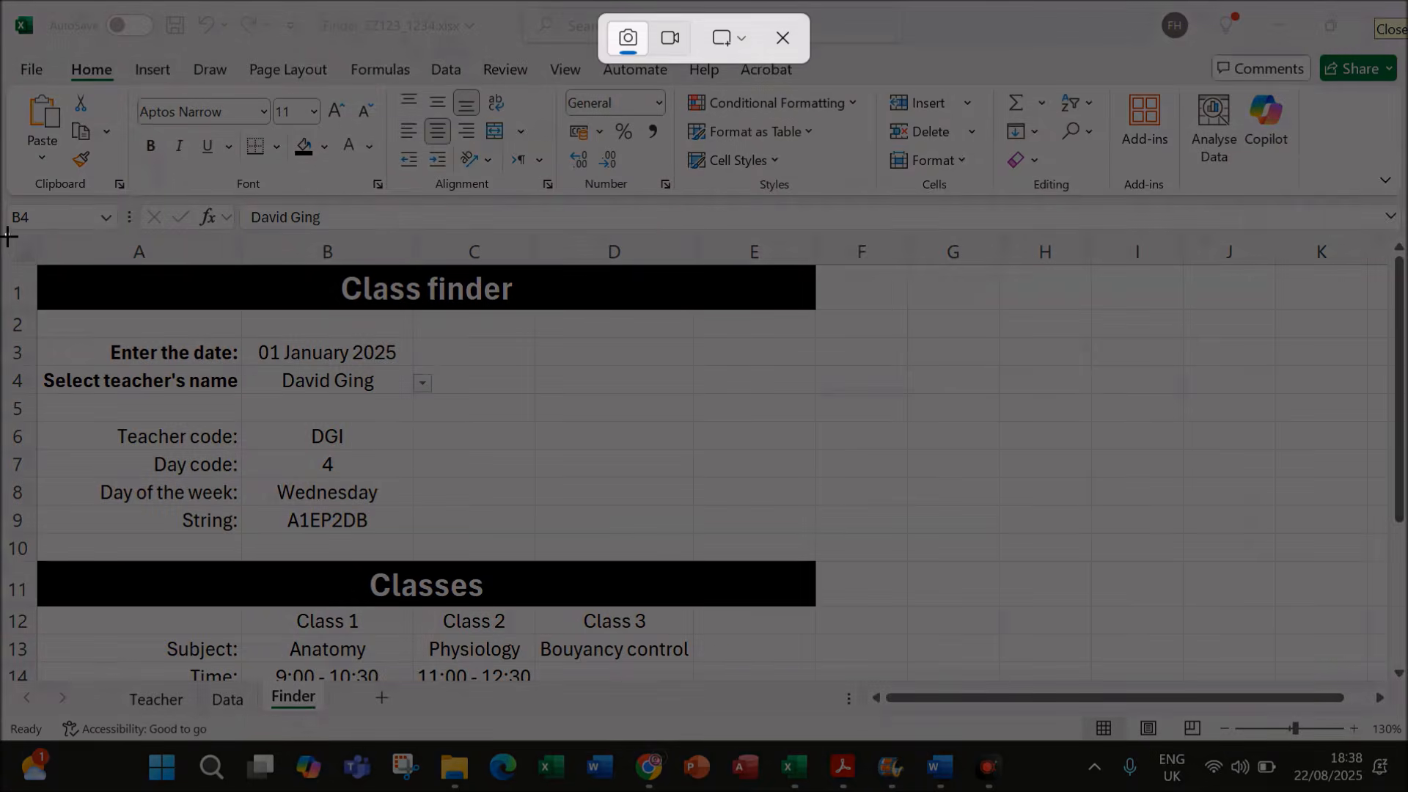
drag(8, 236, 415, 363)
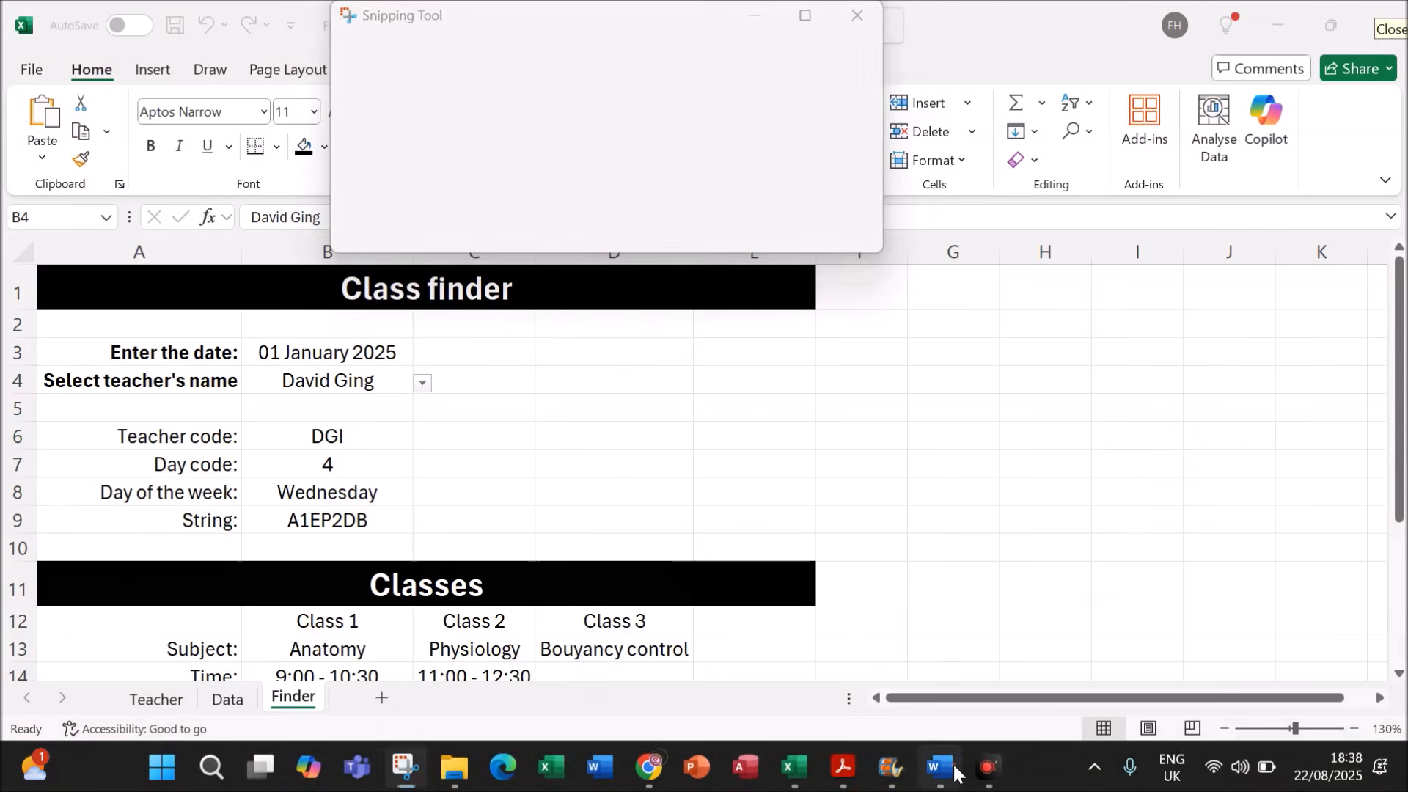
click(940, 766)
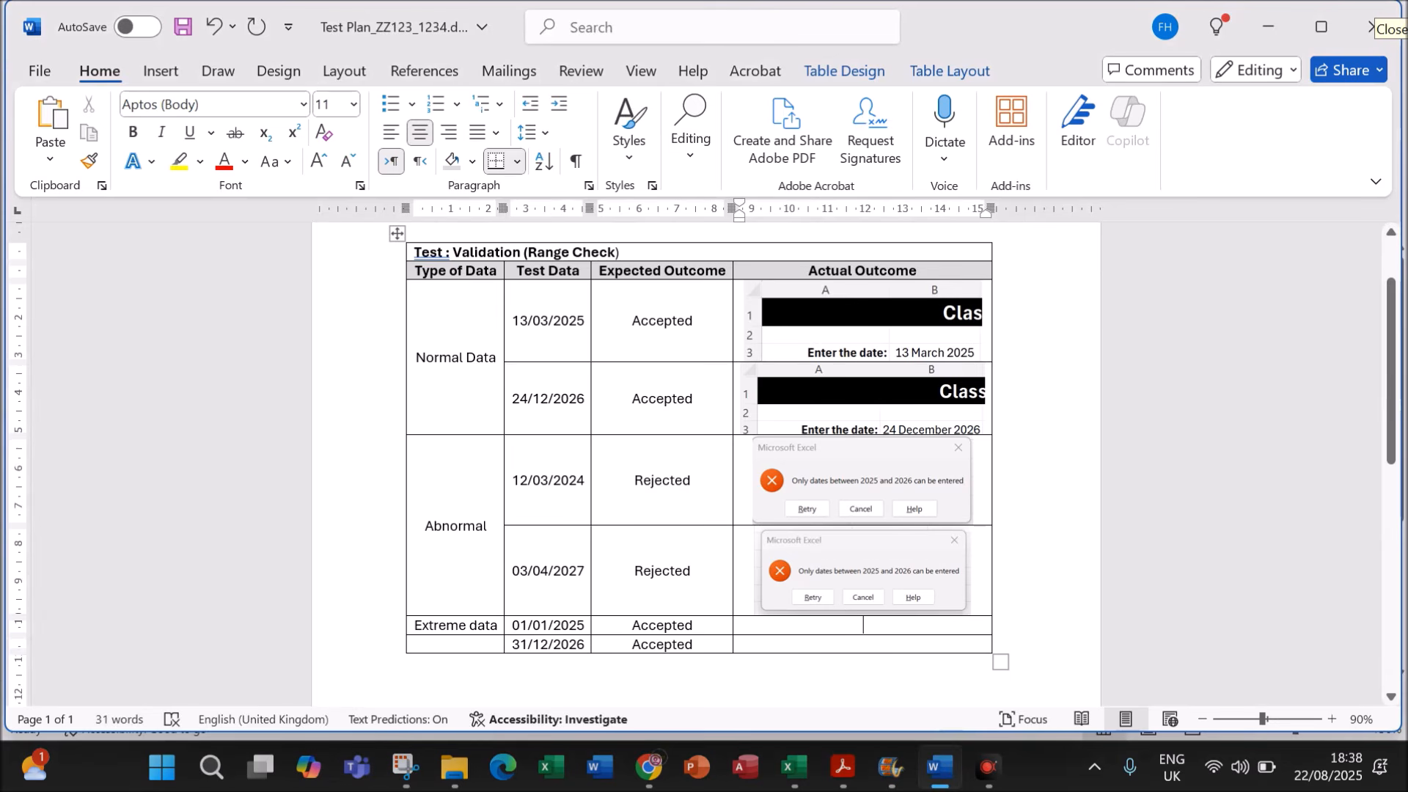
Step: Paste the snip into the Actual Outcome cell for 01/01/2025, shrink it, and place the cursor in the outcome cell below
key(ctrl+v)
click(811, 656)
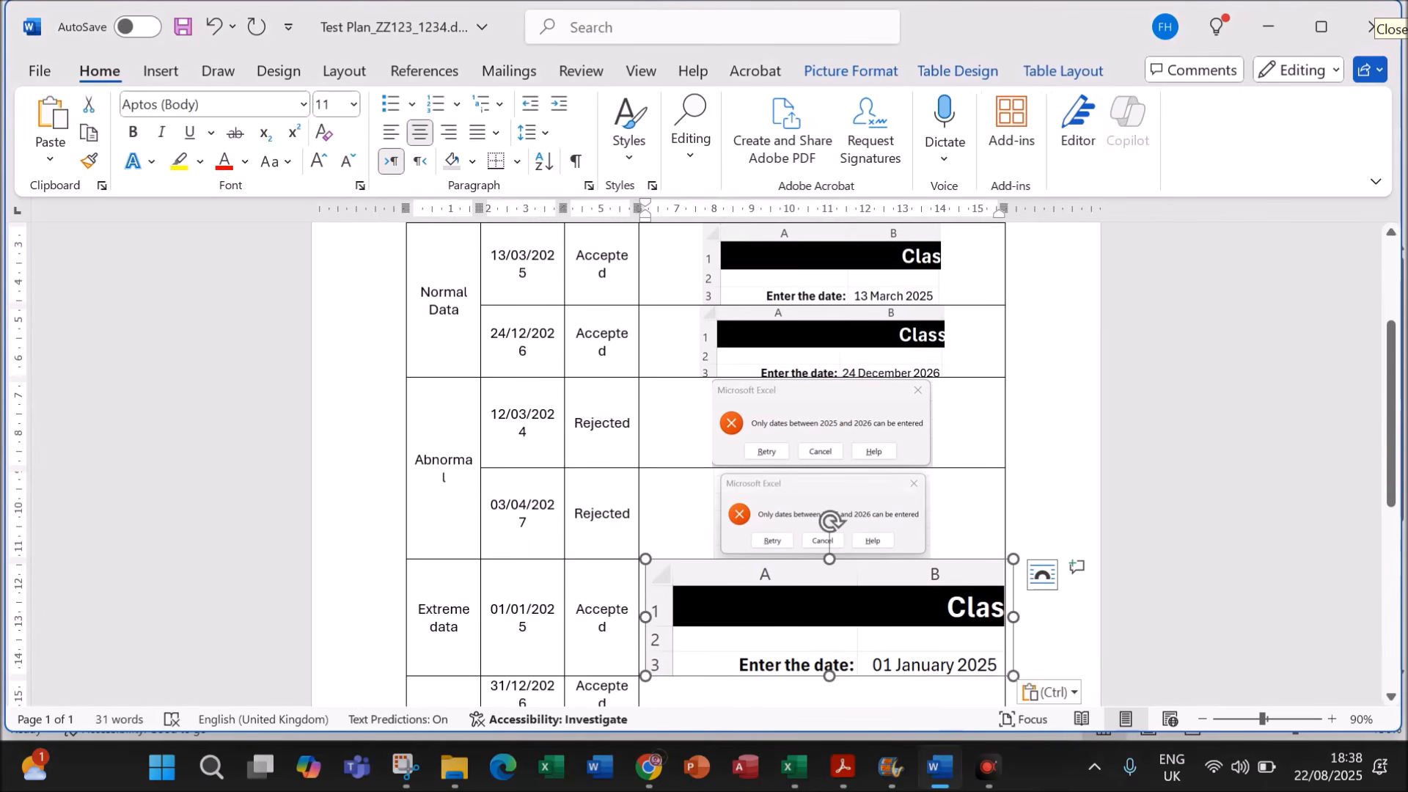
drag(1013, 676, 872, 513)
click(780, 596)
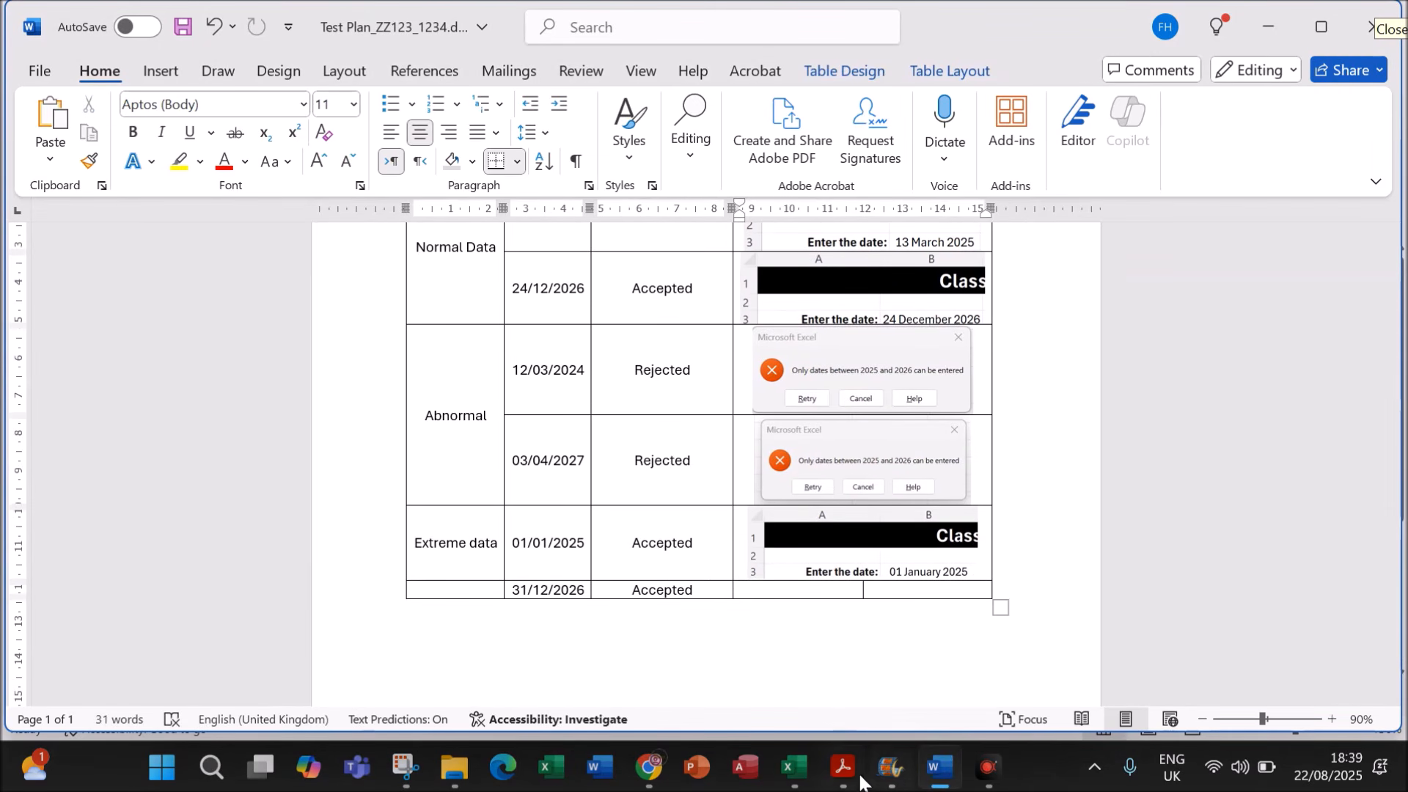
Step: Switch to the Excel workbook and test cell B3 with the date 31/12/2026
click(793, 767)
click(293, 359)
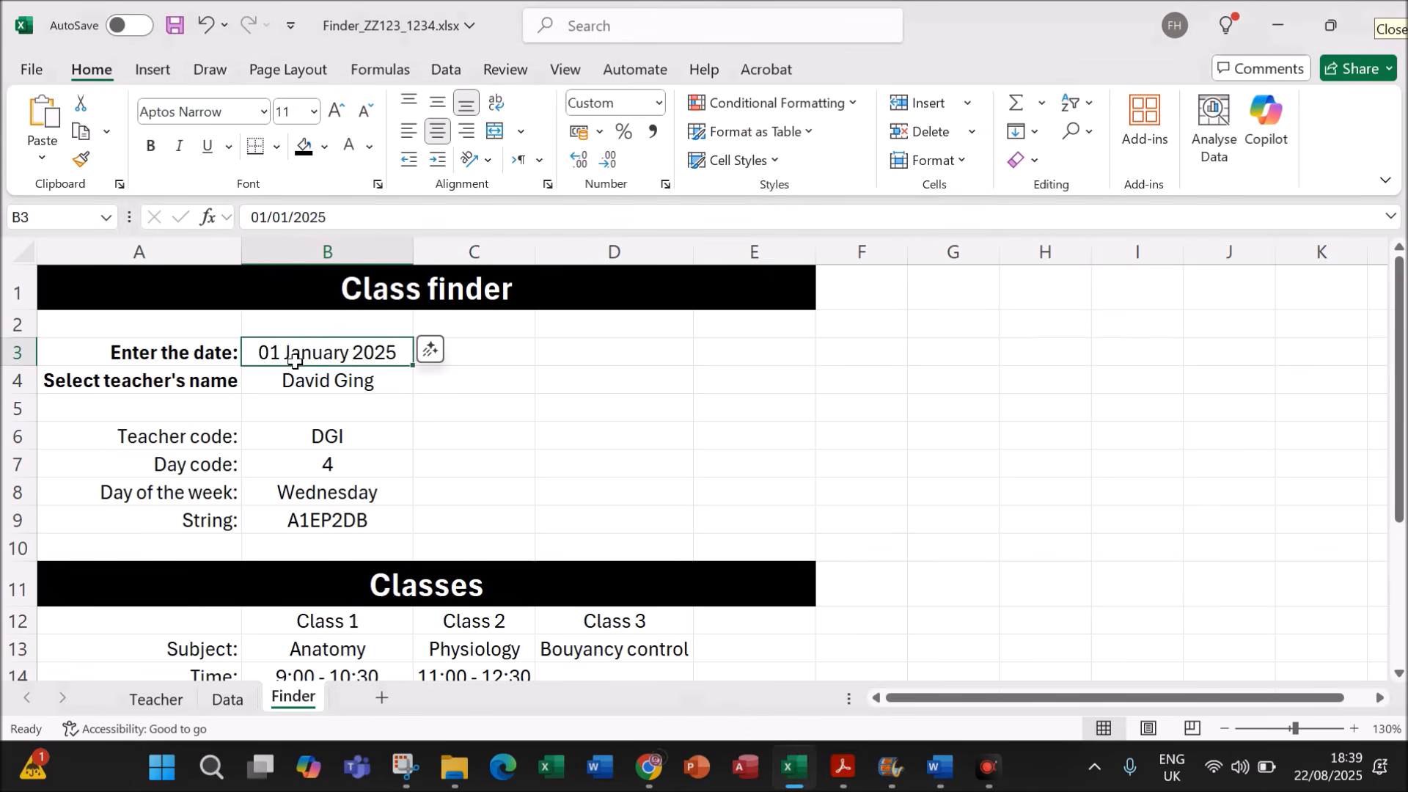
text(31)
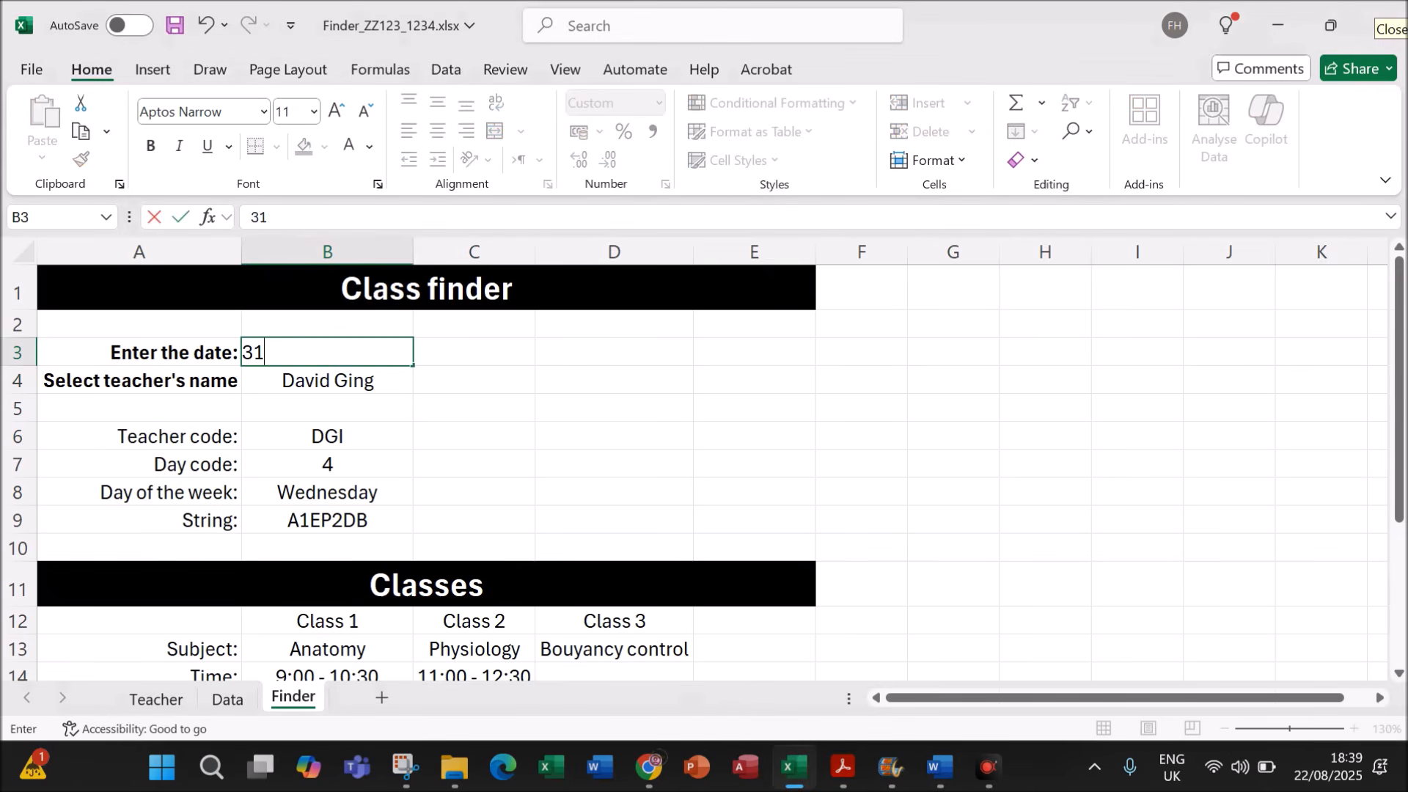
text(/12/20)
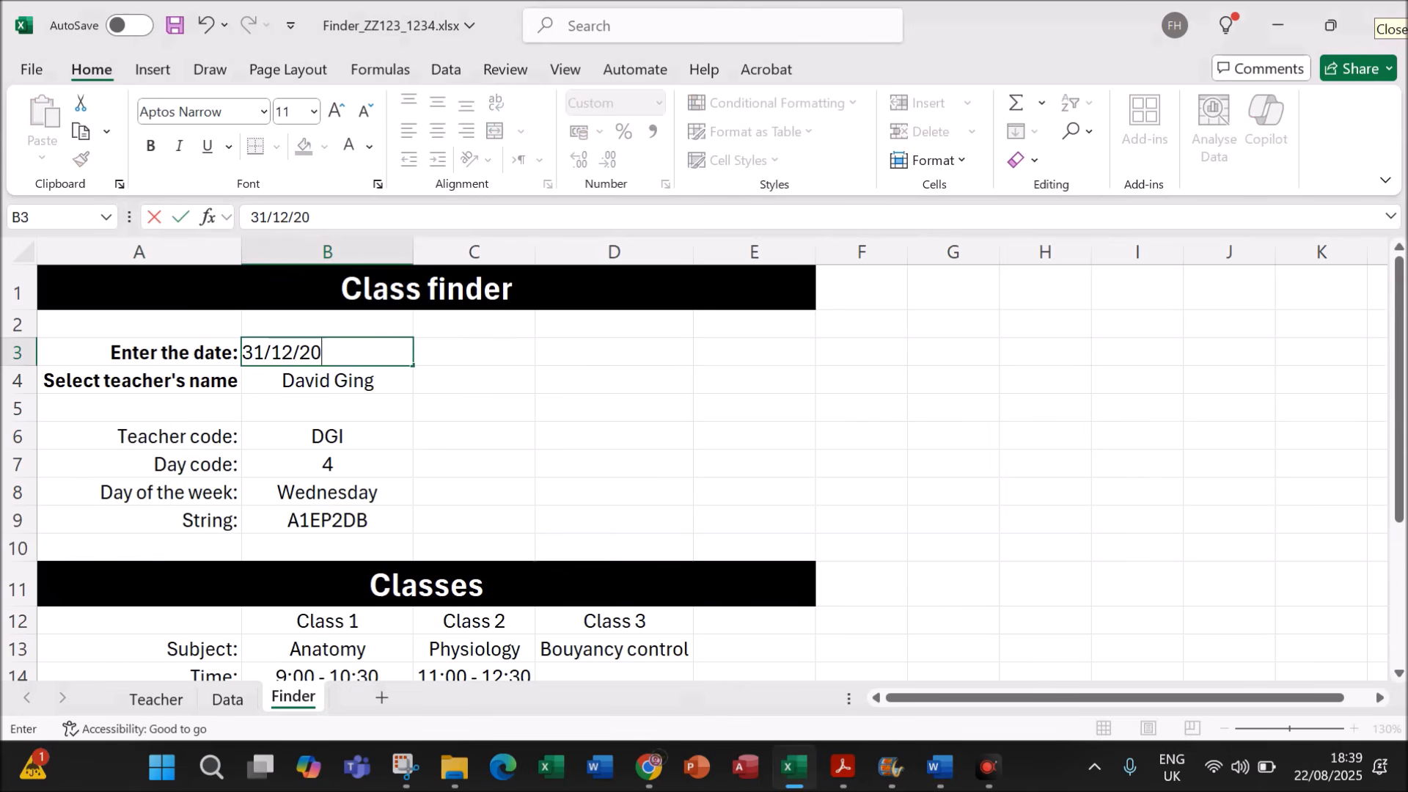
text(26)
key(Return)
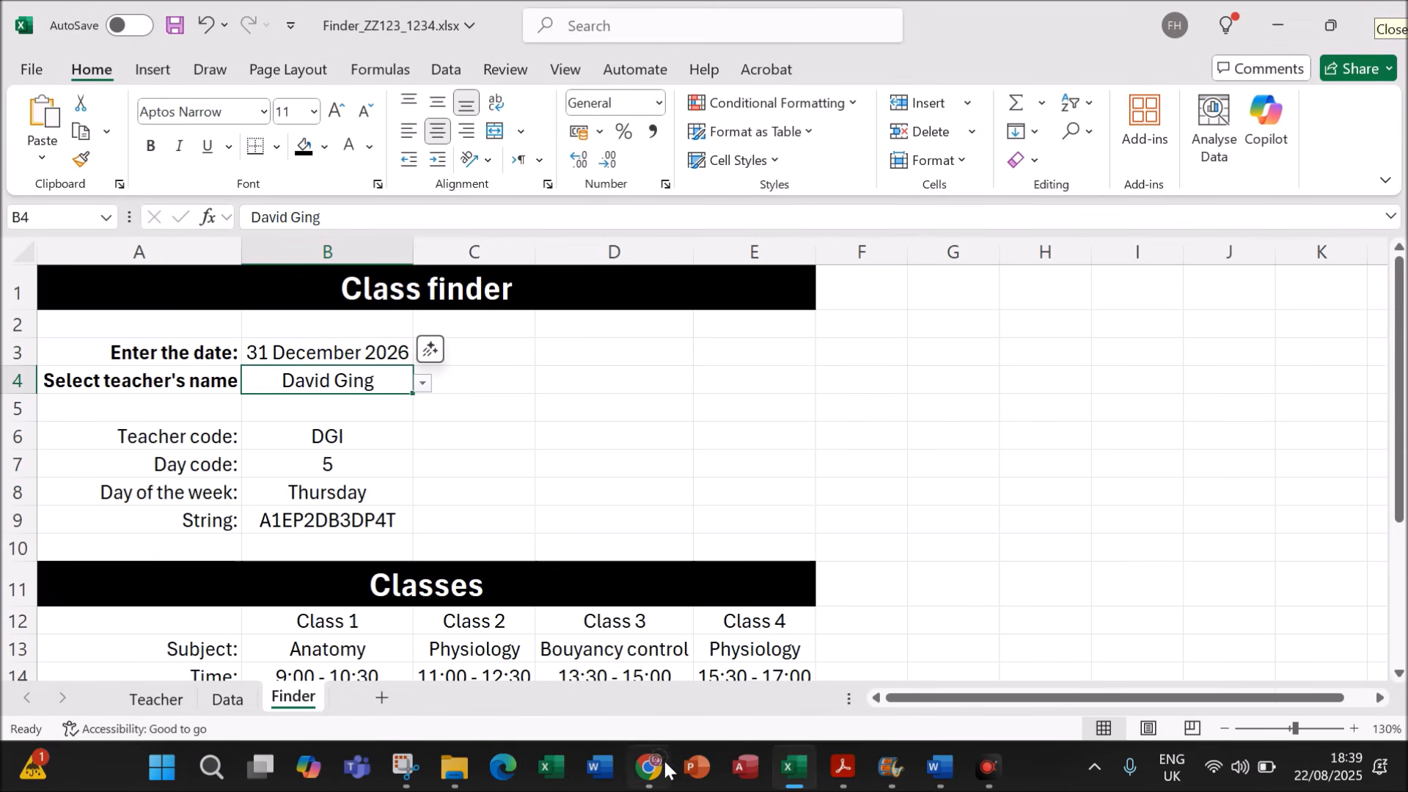
Step: Capture a new snip of columns A and B down to the 31 December 2026 entry and switch back to the Word test plan
click(394, 768)
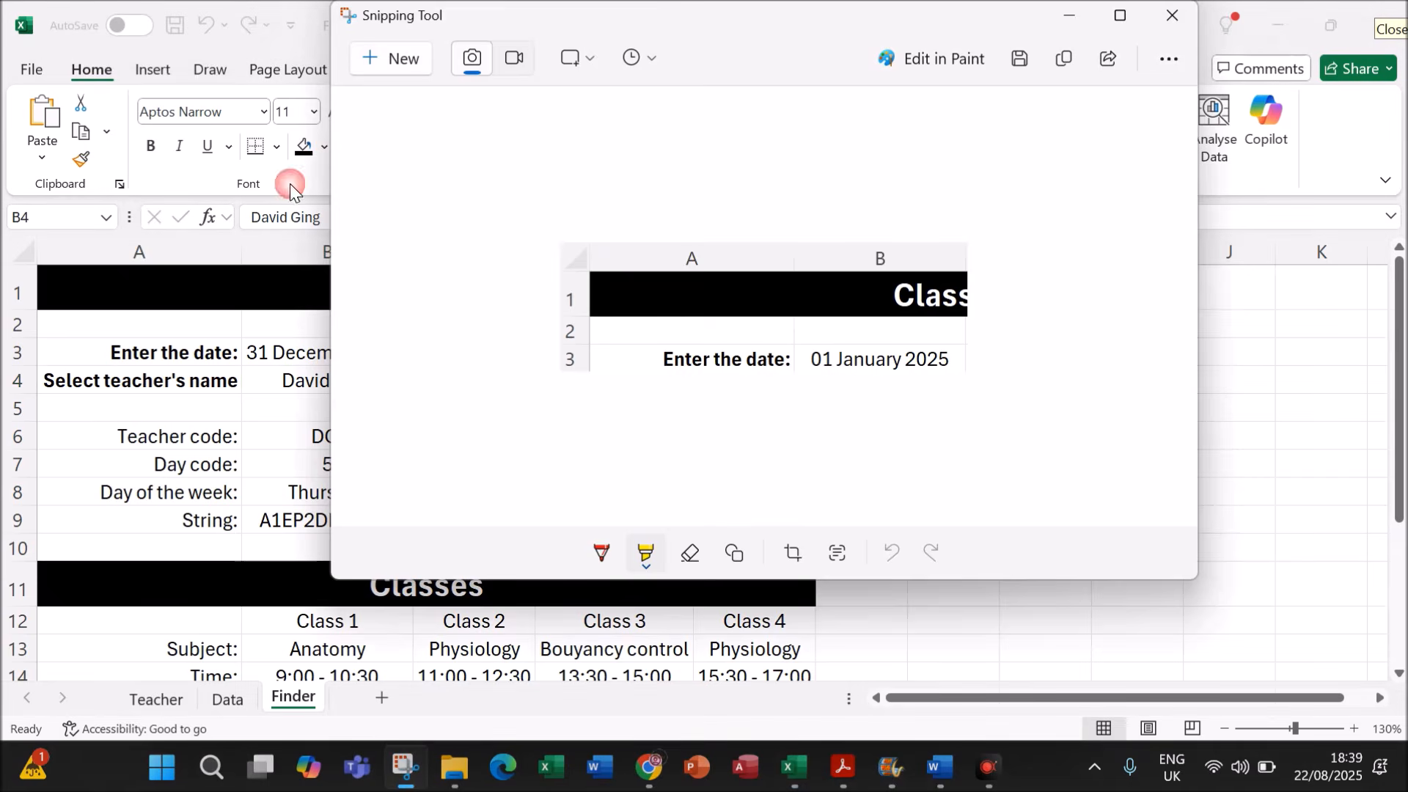
click(387, 57)
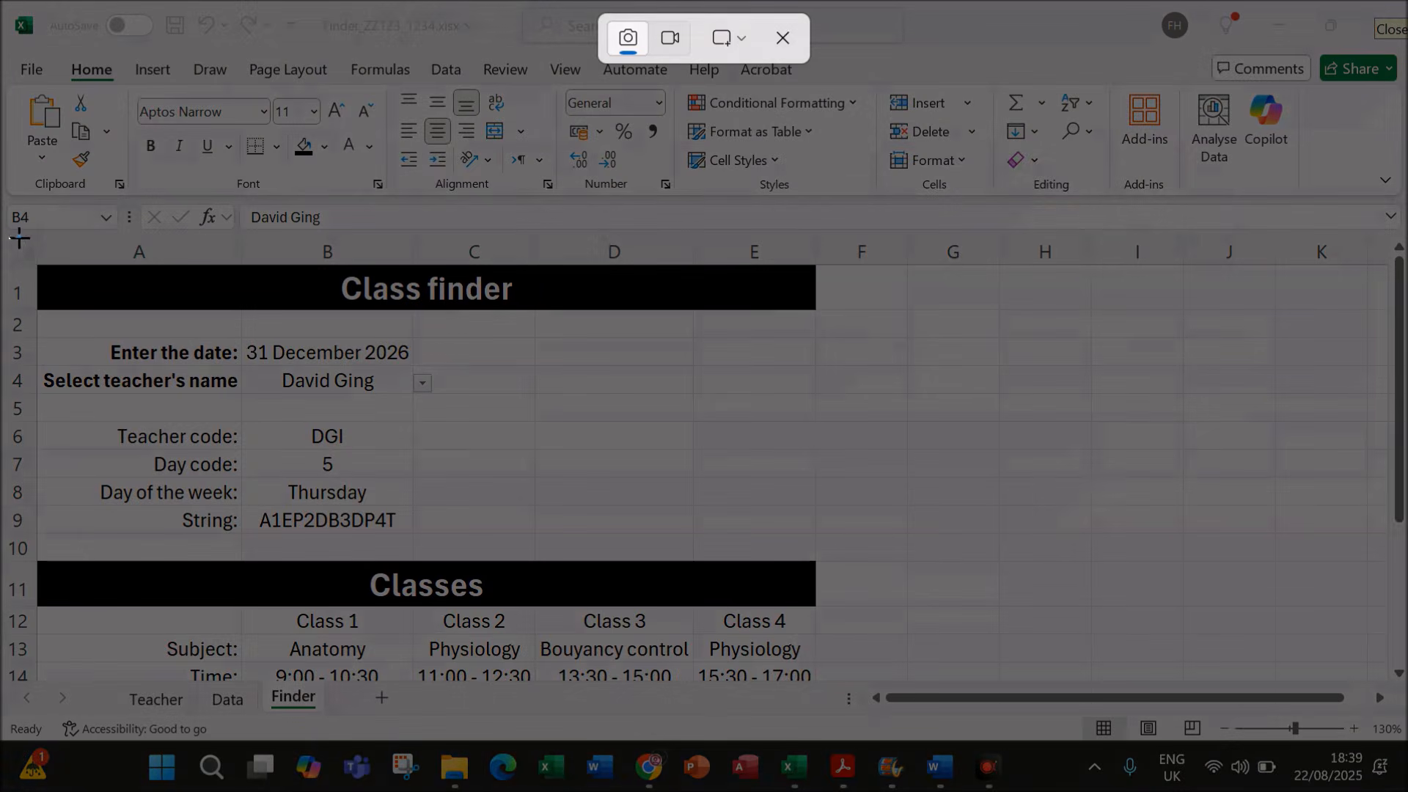
drag(3, 236, 414, 366)
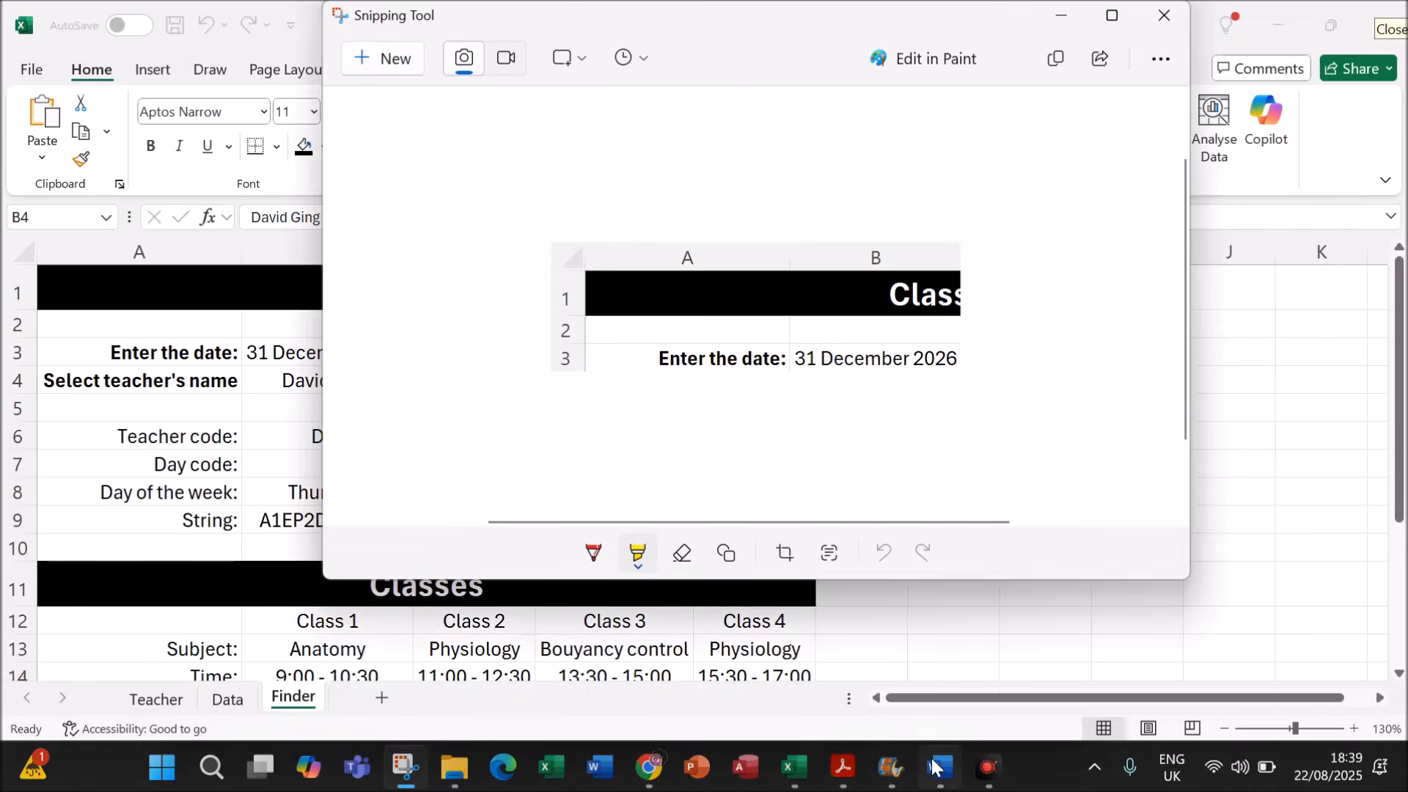
click(939, 768)
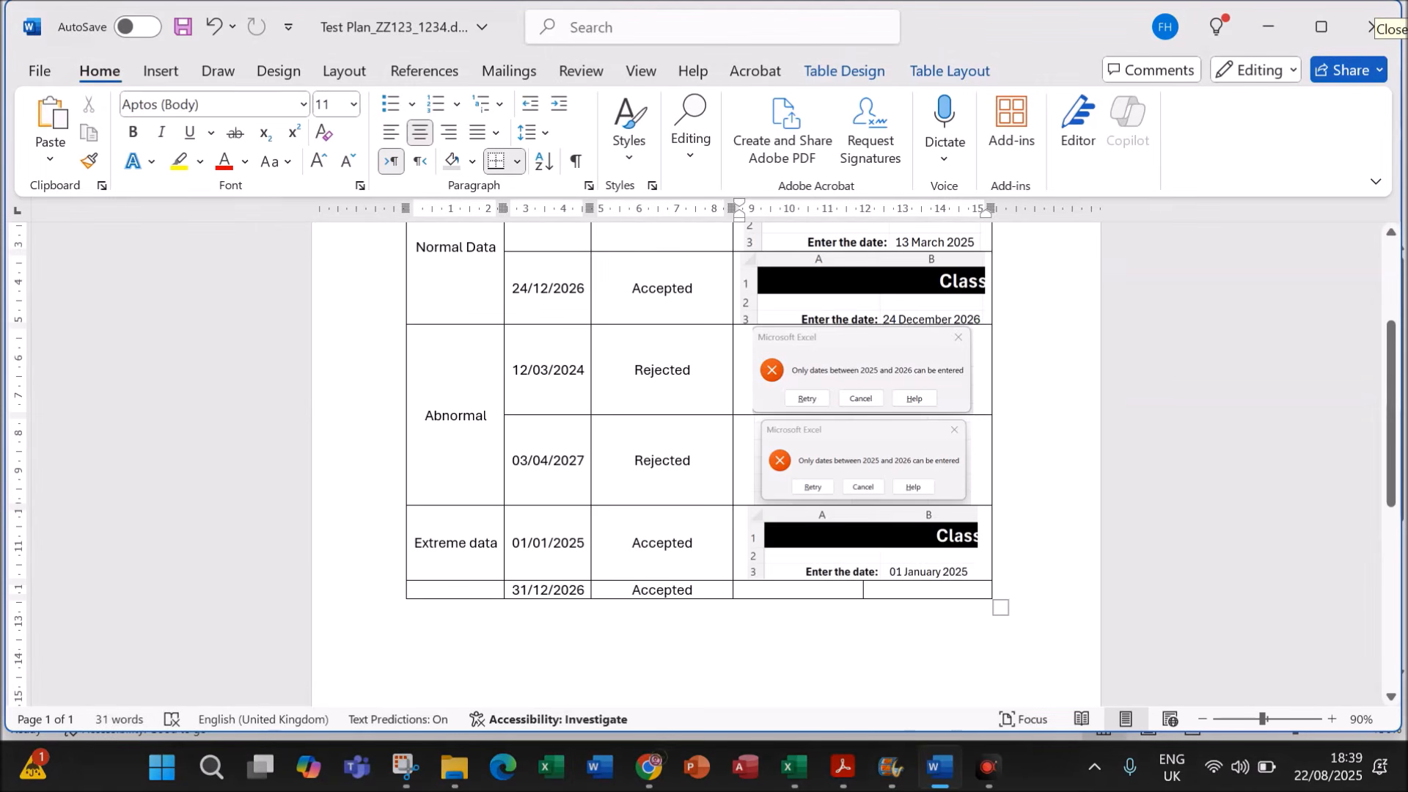
Step: Paste the snip into the Actual Outcome cell for 31/12/2026 and shrink it to match the screenshots above
key(ctrl+v)
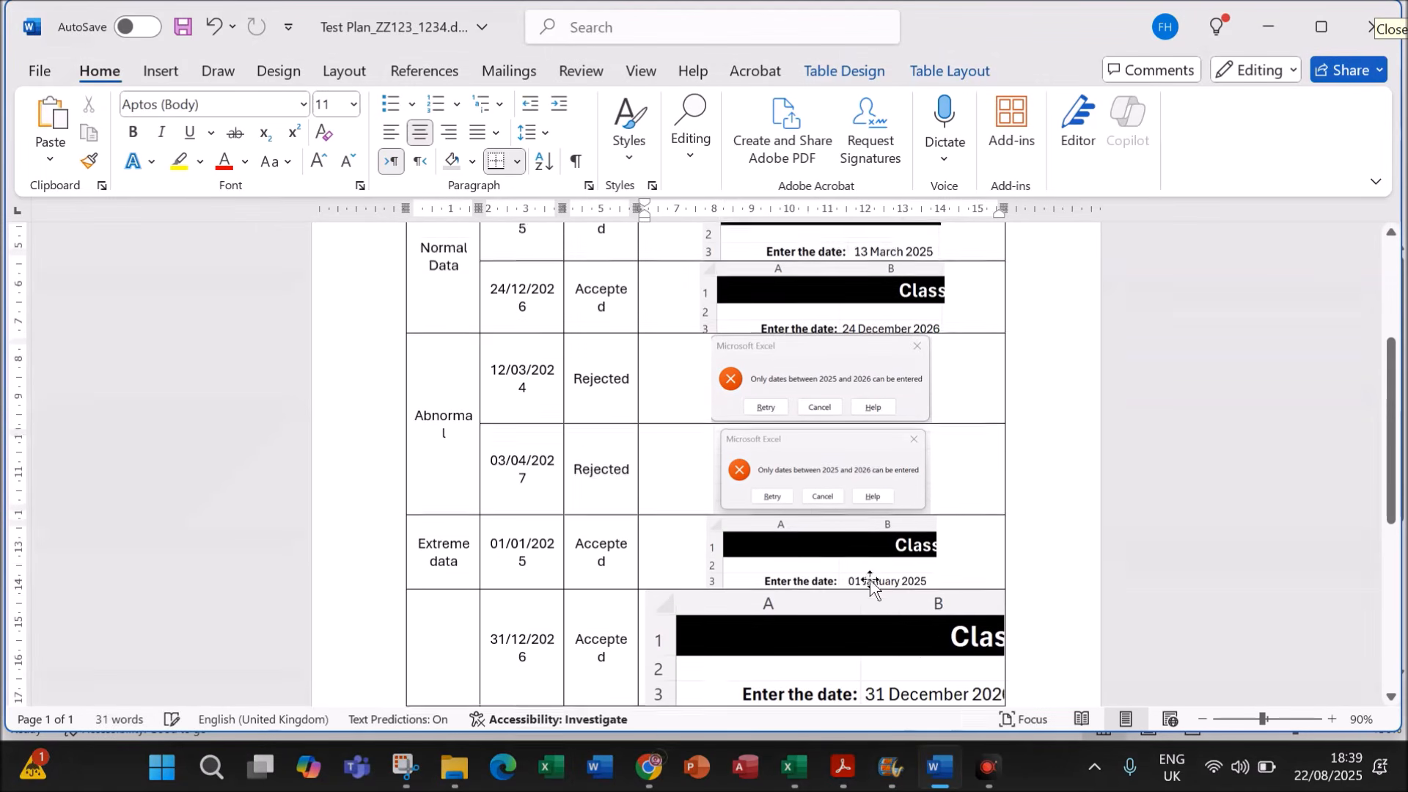
click(824, 663)
drag(1012, 669, 896, 571)
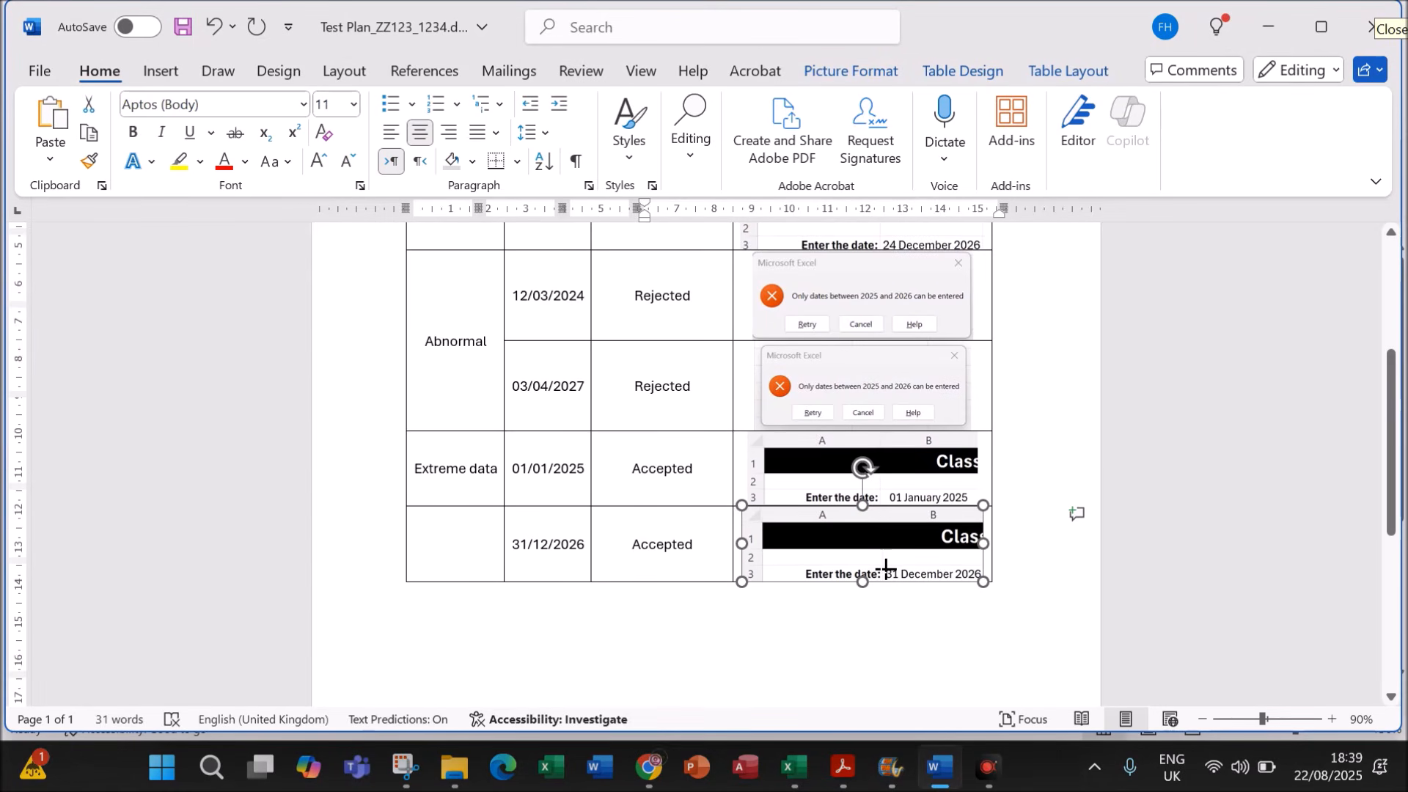
Step: Insert a row beneath the test title reading "Cell Tested : B4", checking the cell reference in the Excel workbook
scroll(792, 470, up, 5)
scroll(794, 467, down, 3)
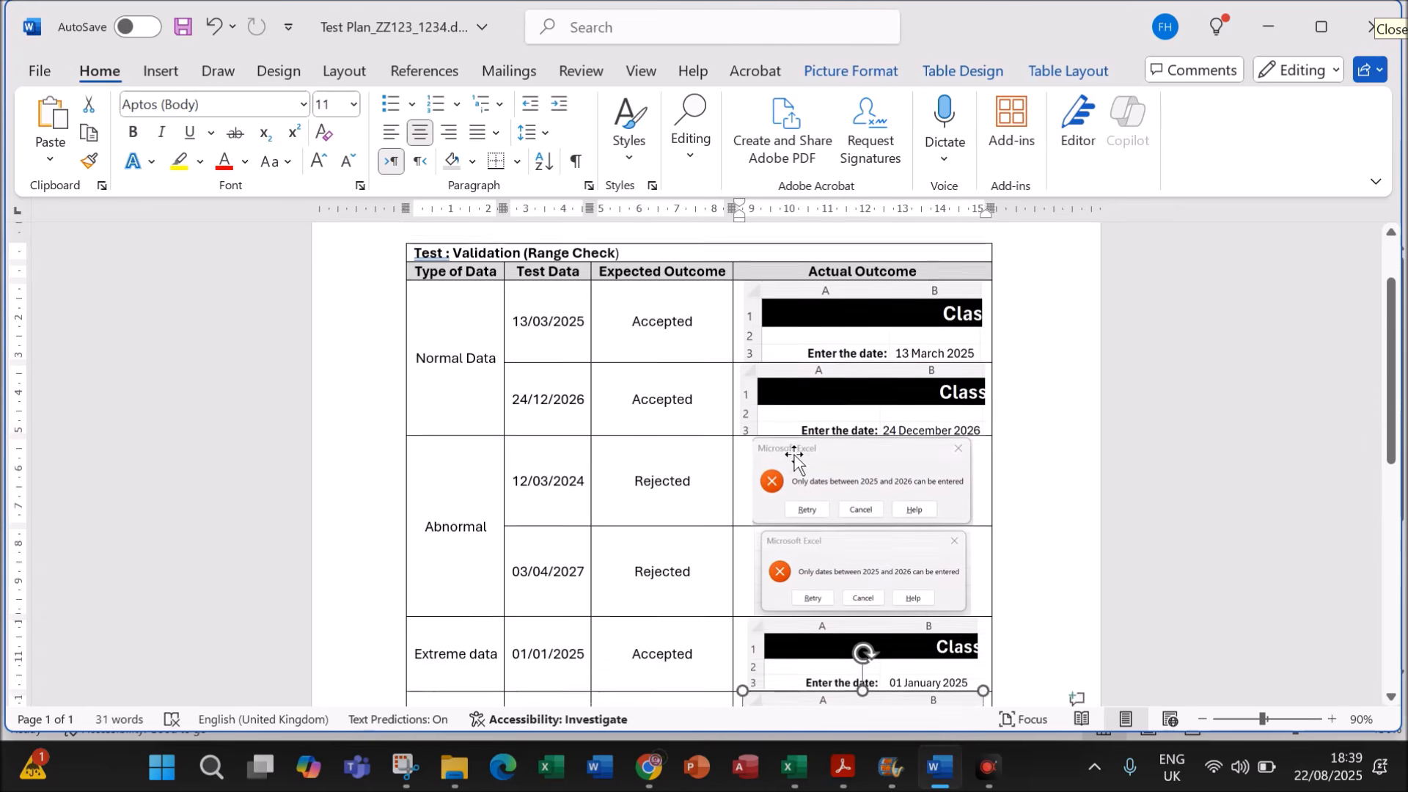
scroll(794, 466, up, 1)
click(1013, 294)
key(Return)
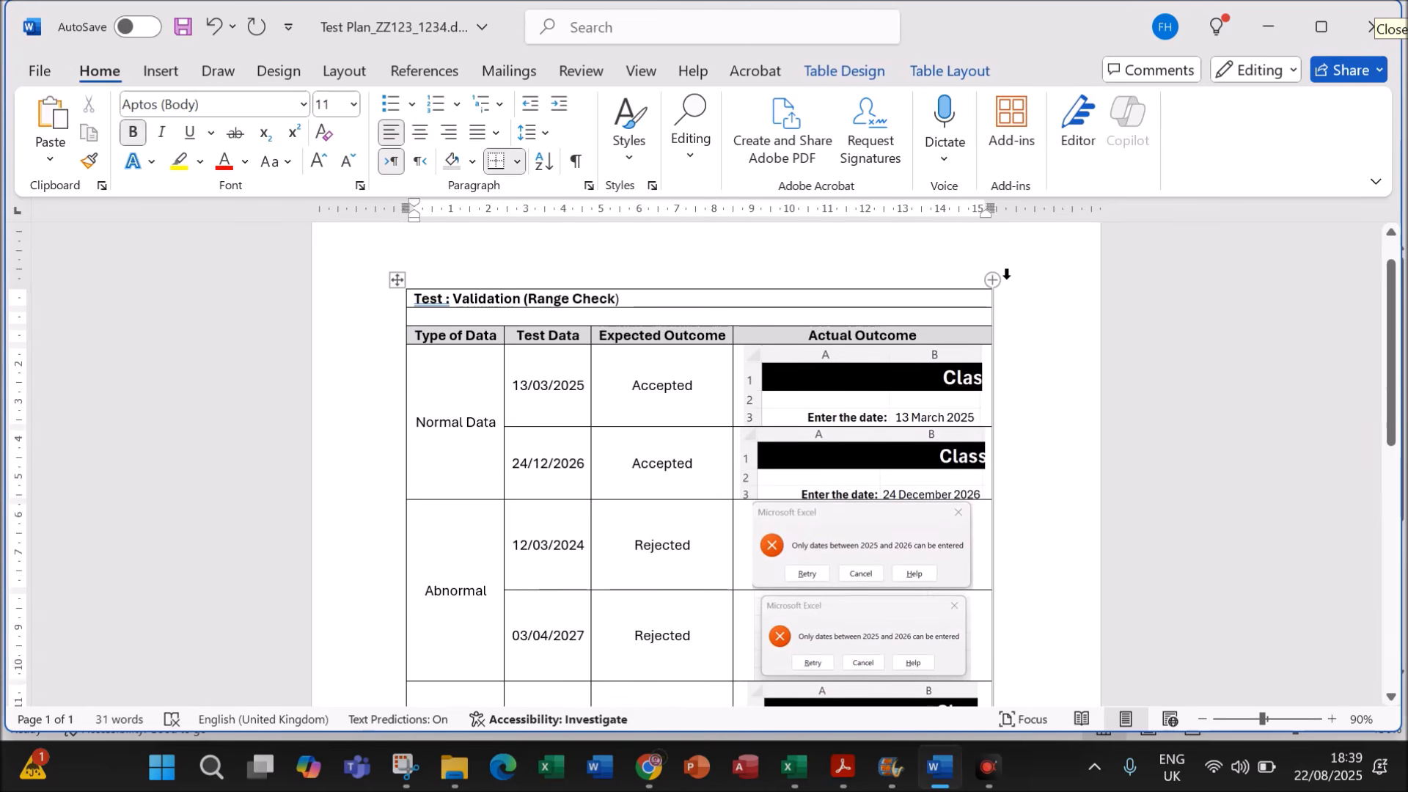
text(Cell)
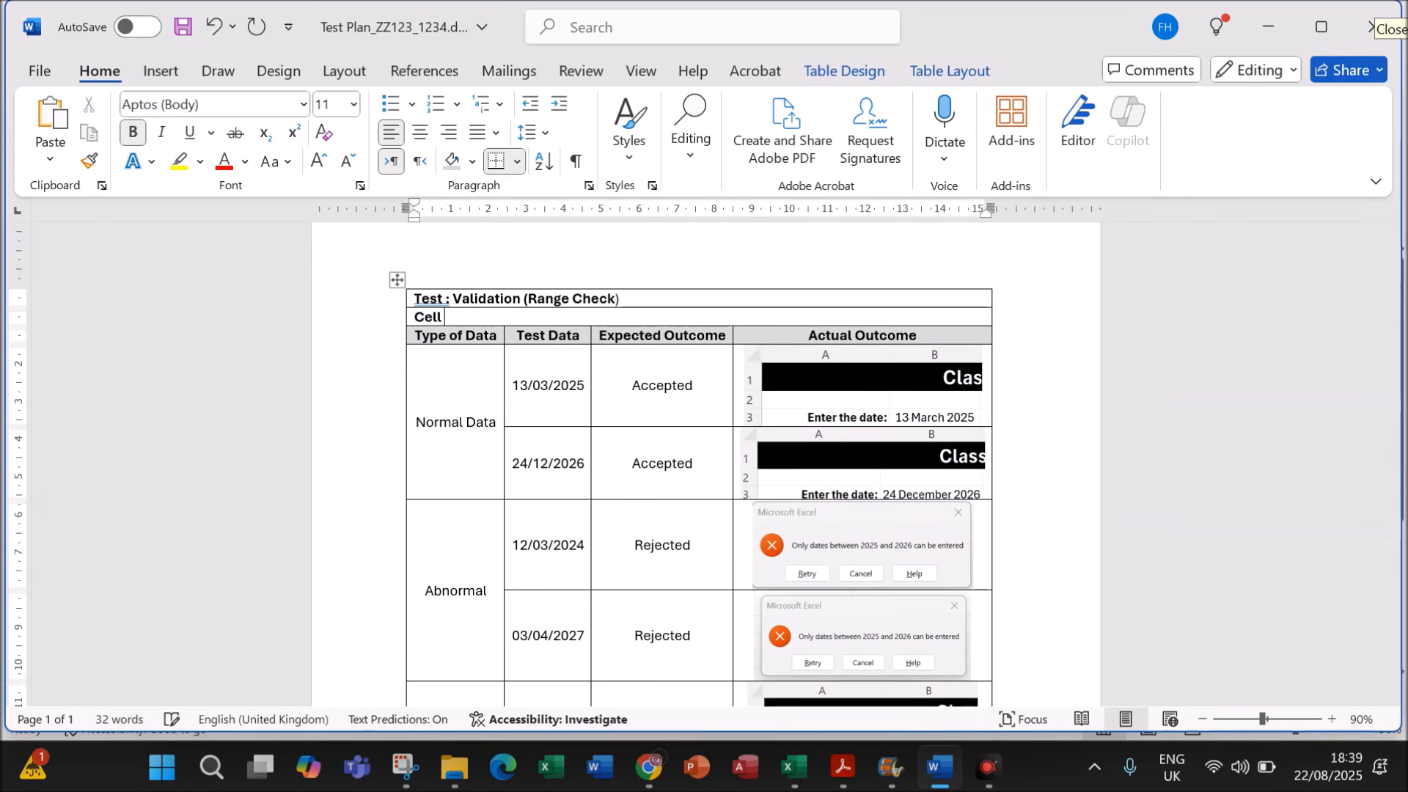
text( Tested :)
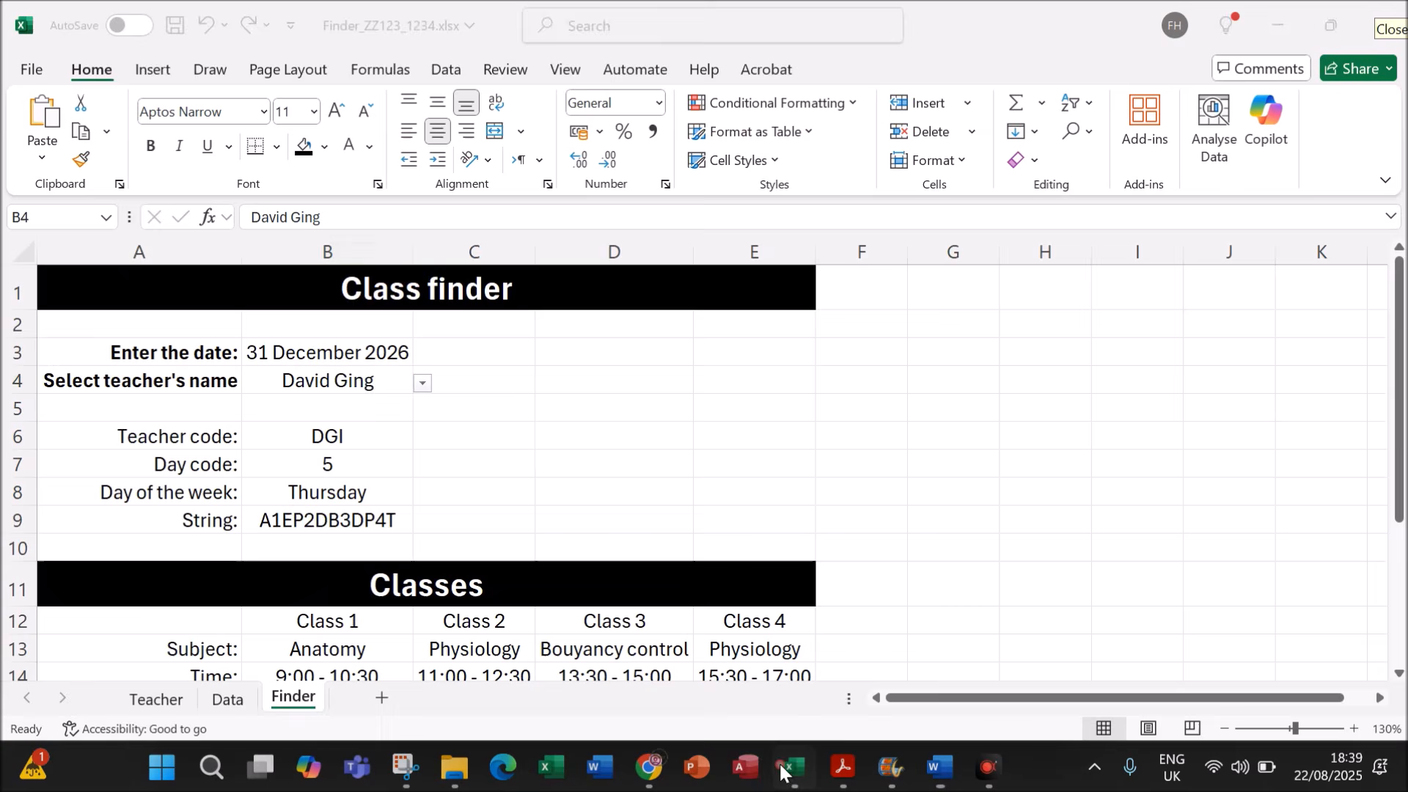
click(794, 767)
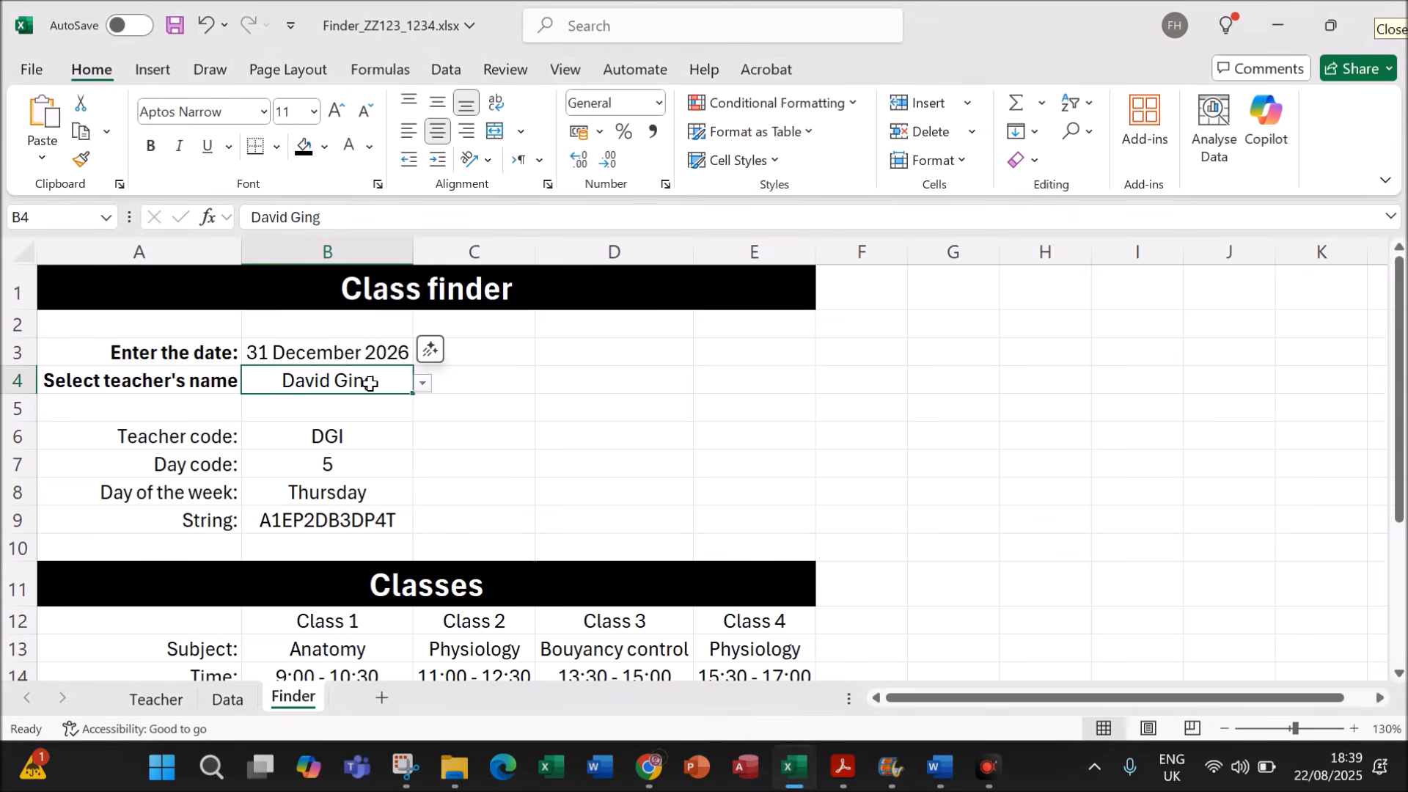
click(926, 767)
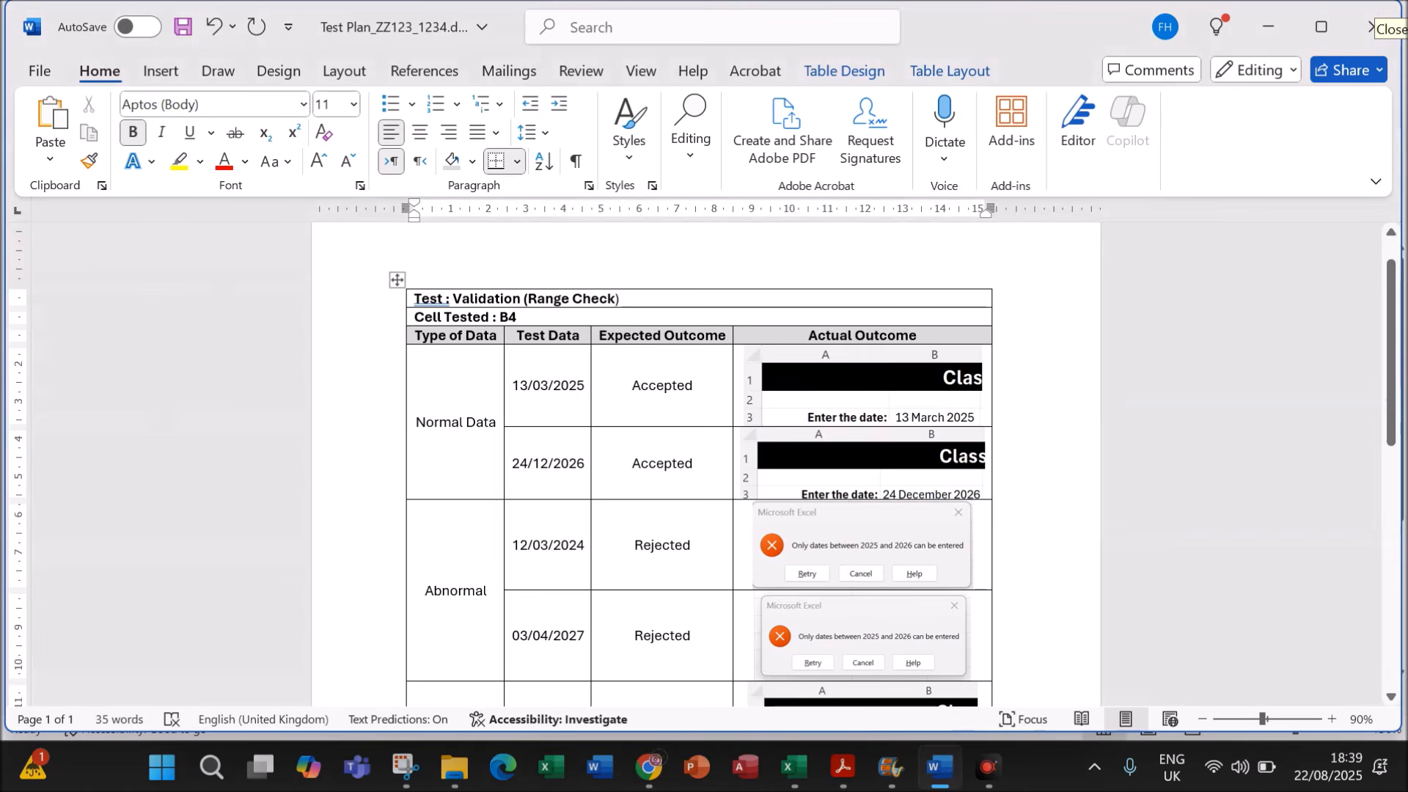
Step: Merge the Extreme data cell with the empty cell below it in the Type of Data column
scroll(1391, 352, down, 8)
scroll(704, 462, up, 8)
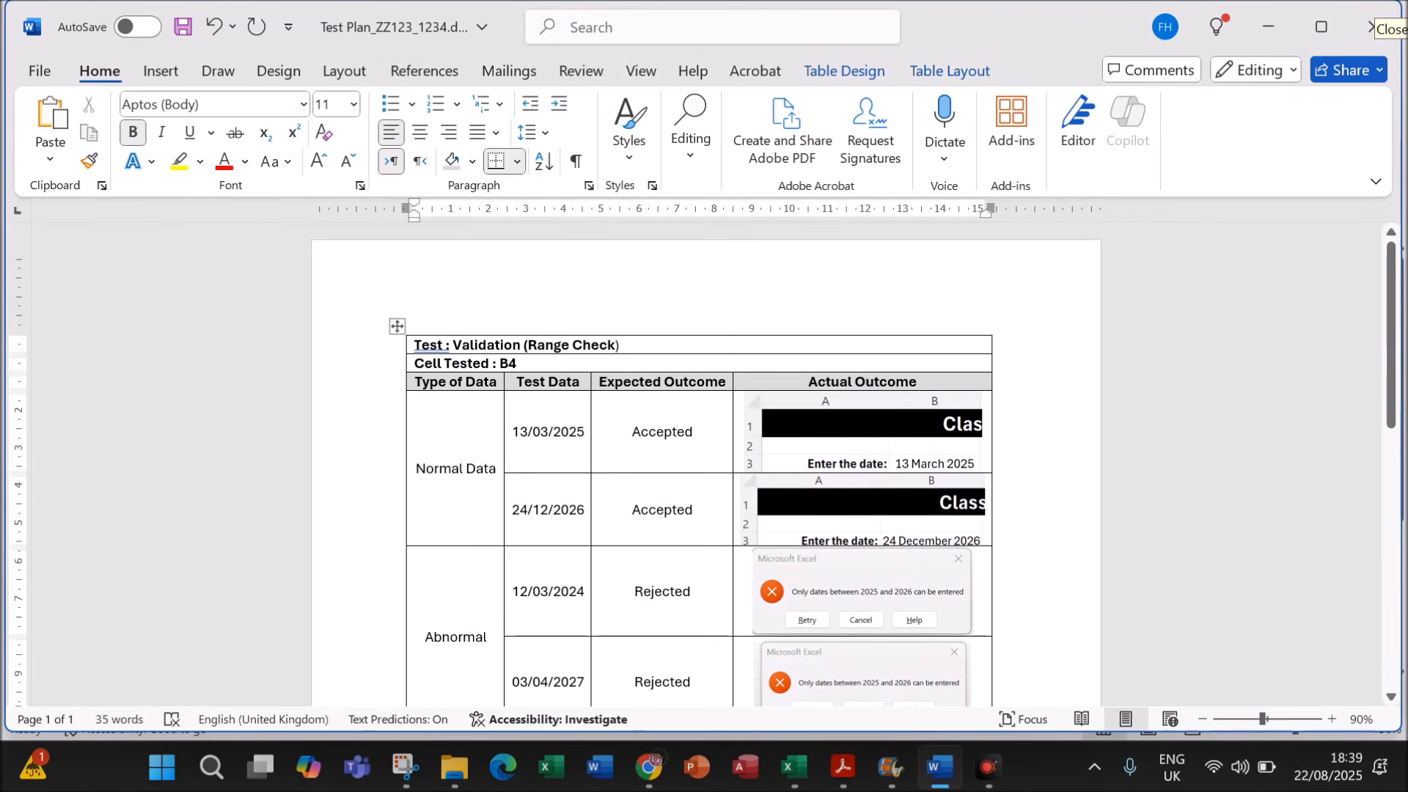
scroll(704, 462, down, 5)
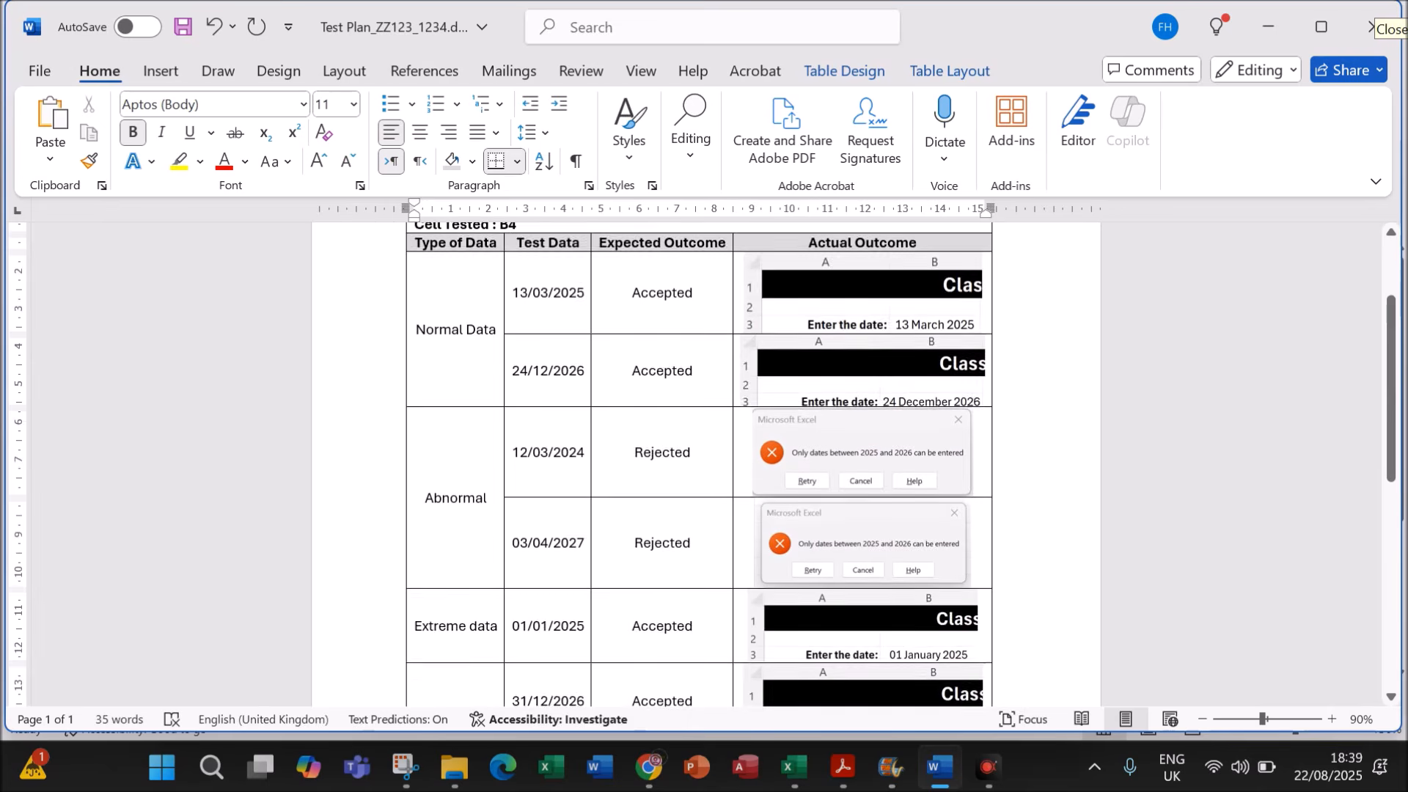
drag(456, 533, 458, 607)
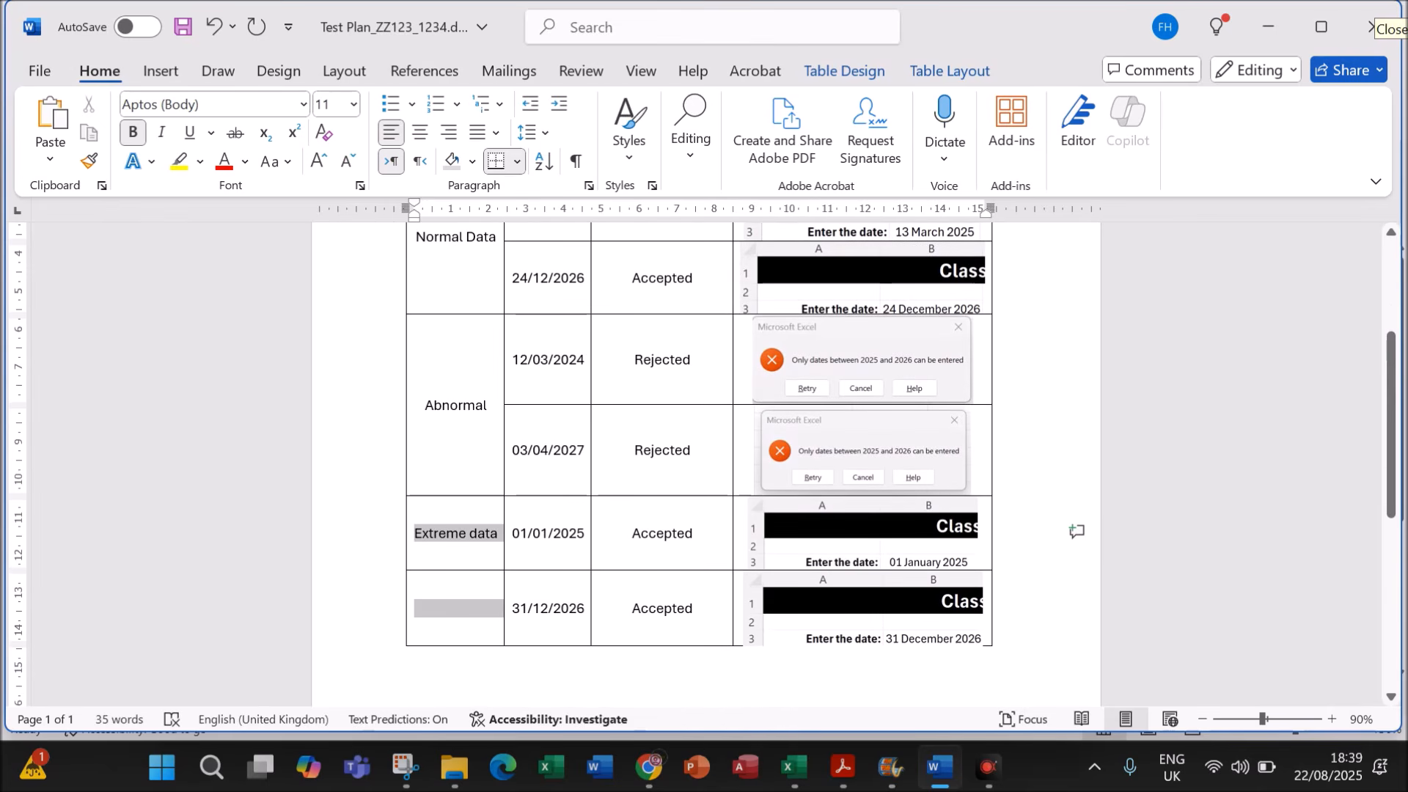
right_click(430, 537)
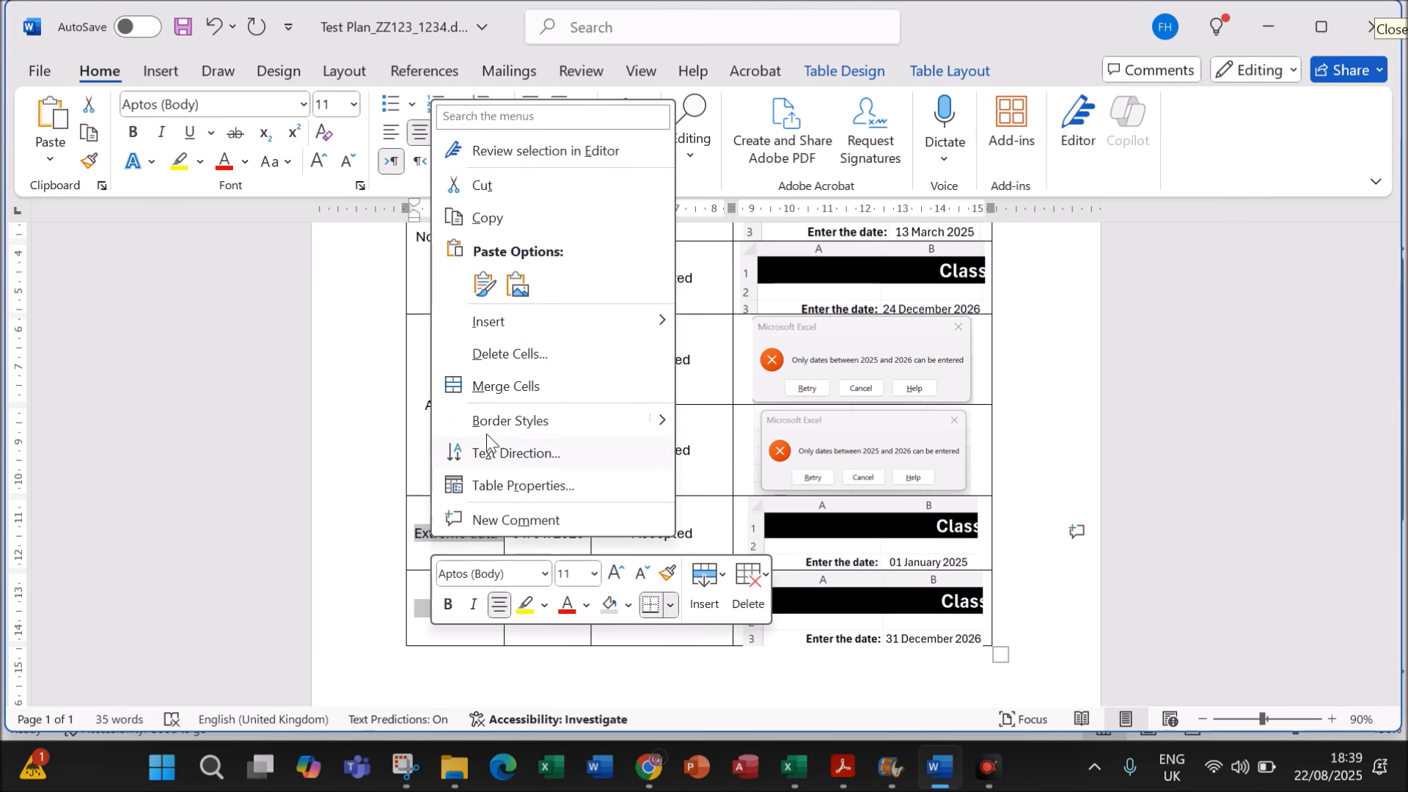
click(517, 384)
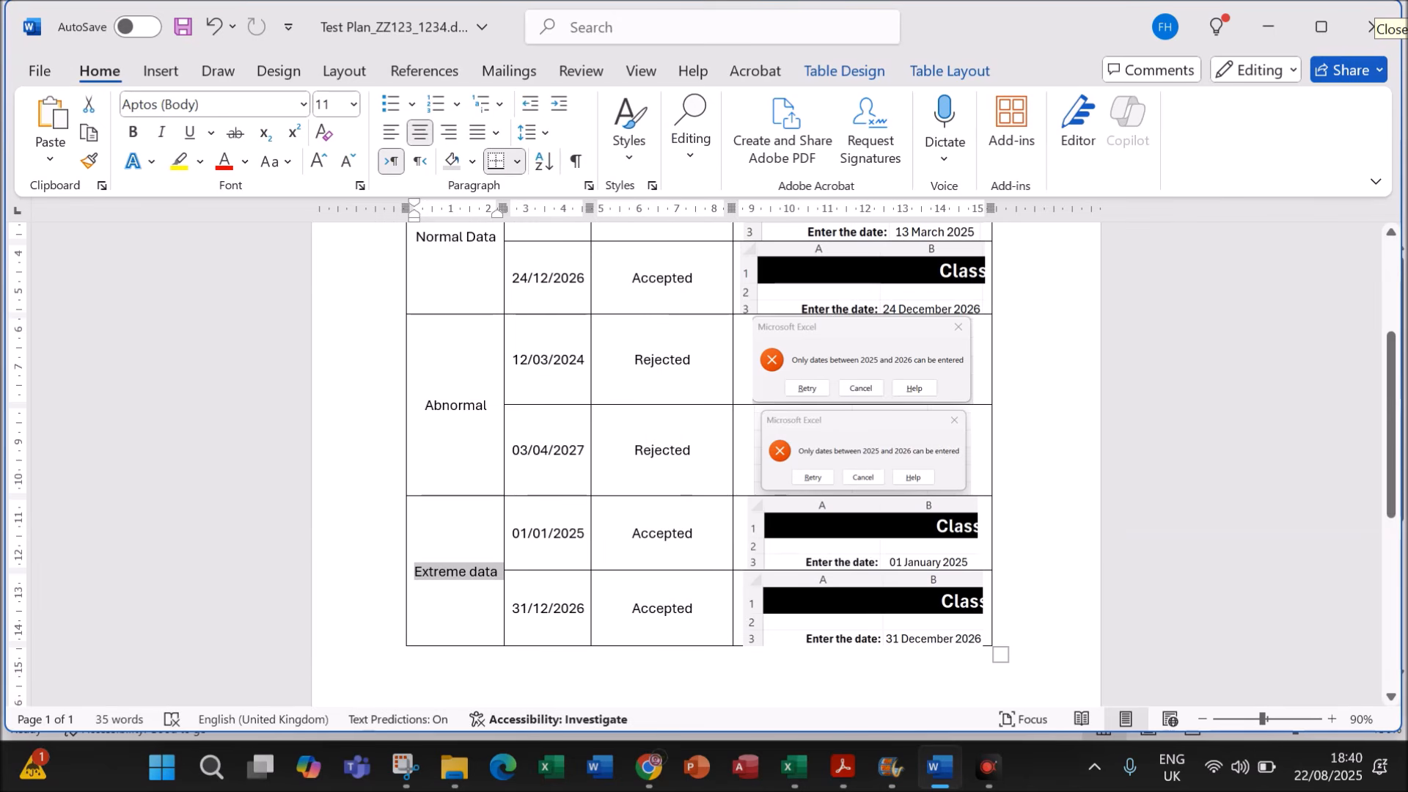
click(994, 415)
Step: Extend the Abnormal label in the Type of Data column to read "Abnormal data"
scroll(705, 465, up, 2)
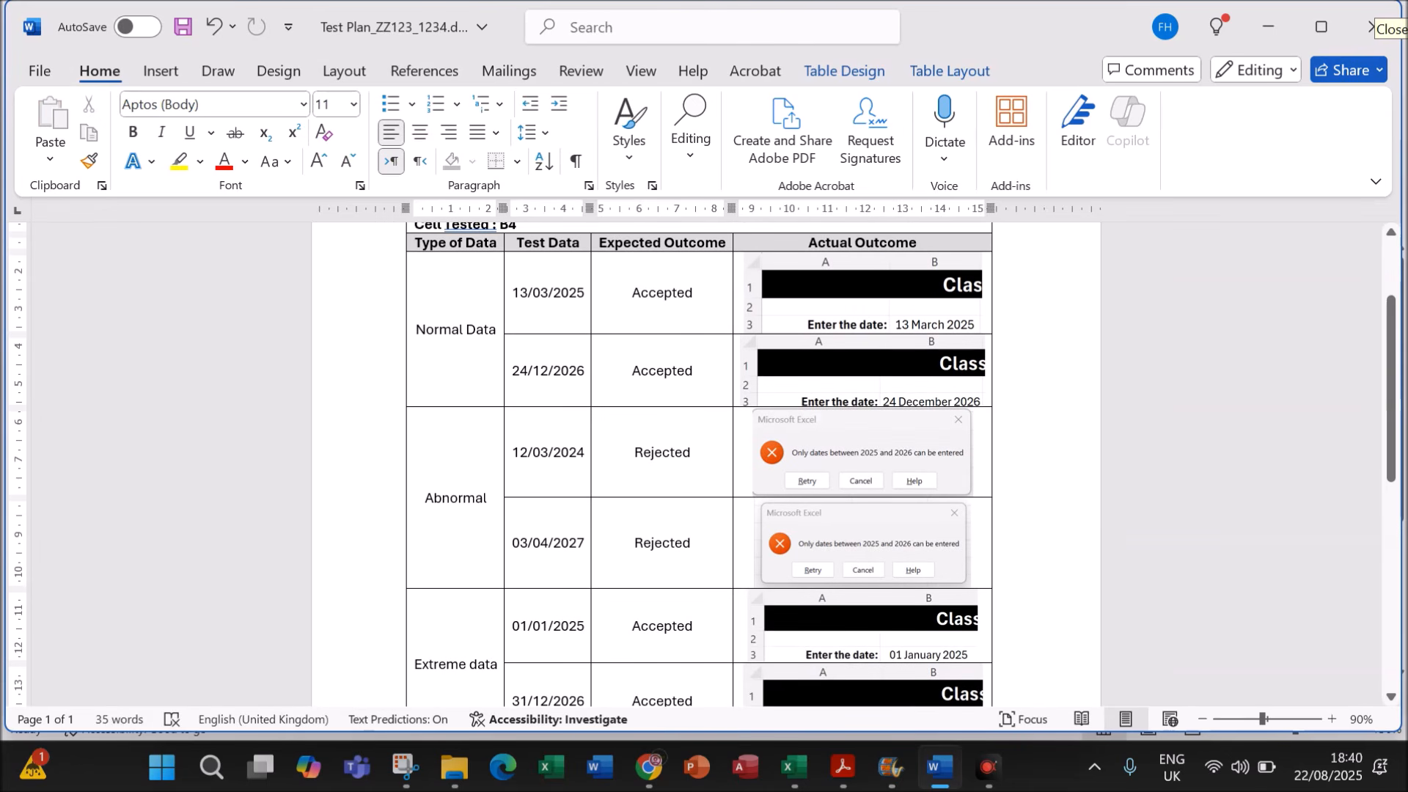
text(data)
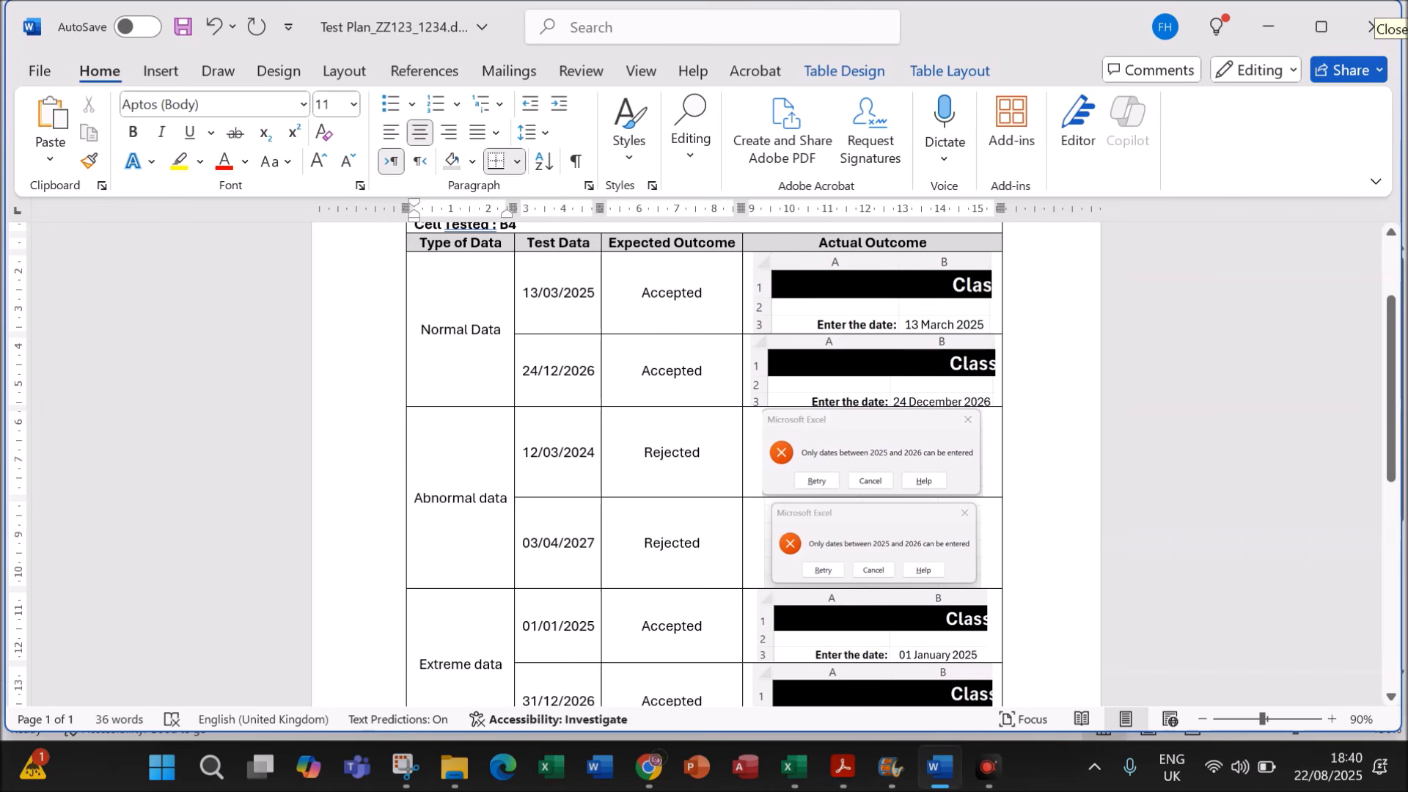
click(1004, 416)
scroll(704, 462, up, 1)
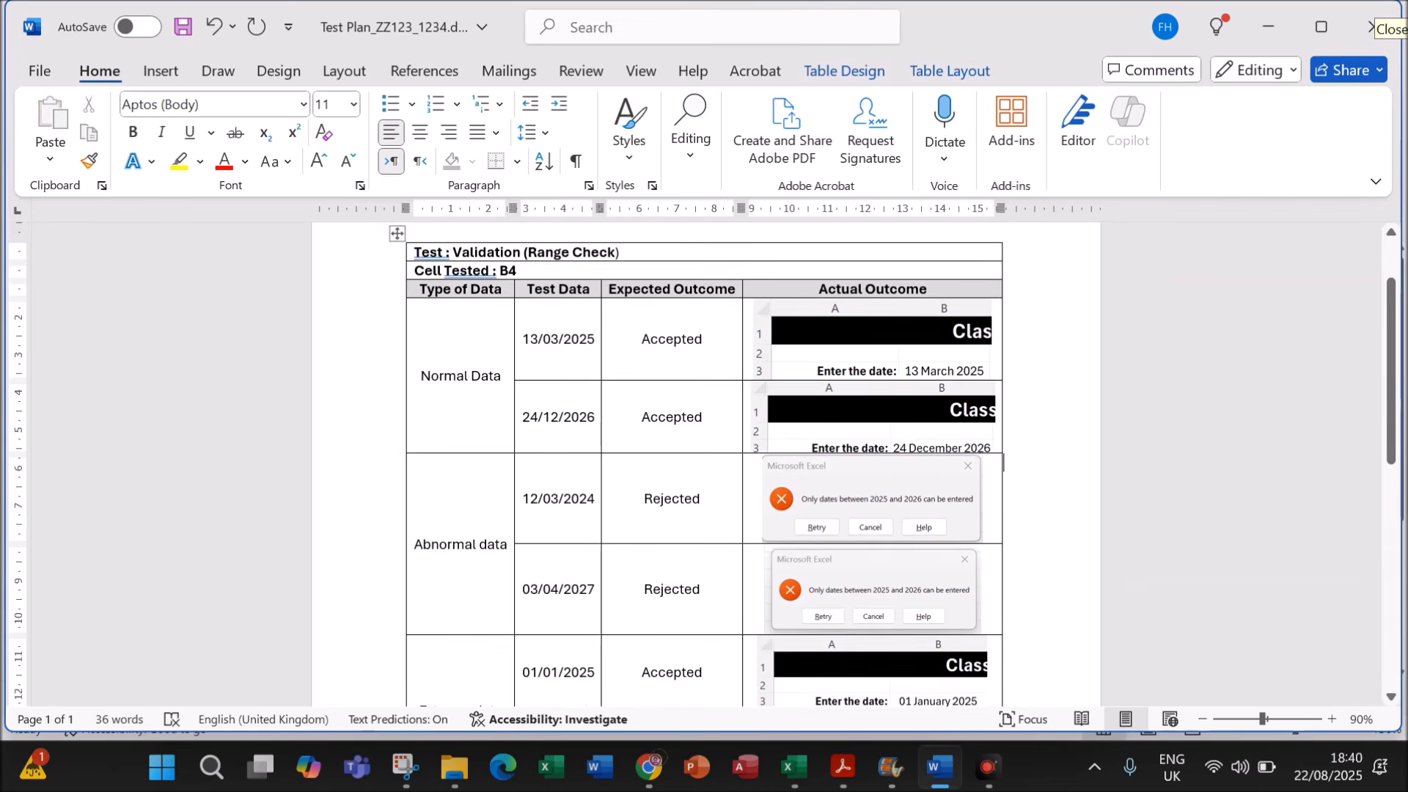
Step: Review the test plan table against question 13 in the exam paper PDF and return to the Word document
scroll(704, 462, down, 3)
scroll(704, 461, up, 3)
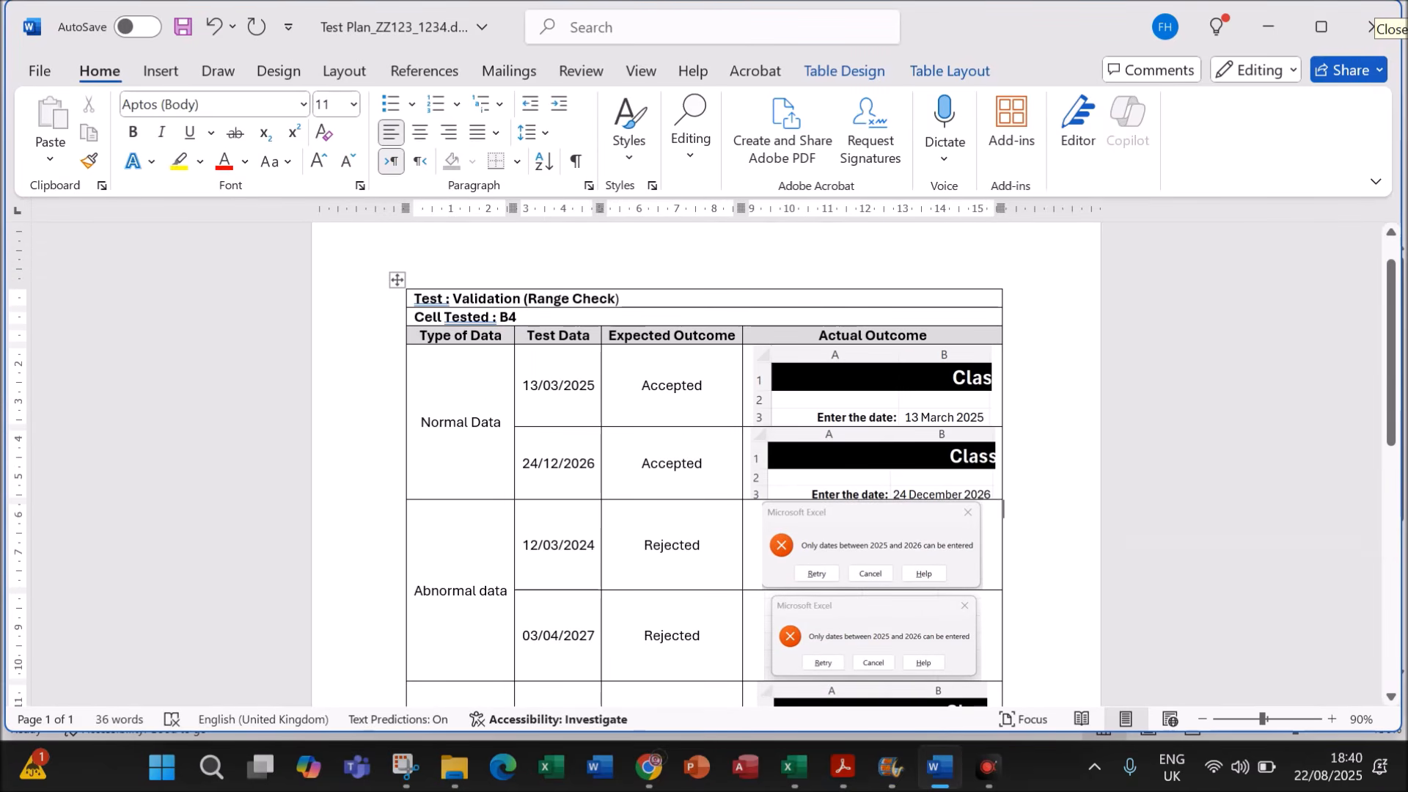
scroll(704, 462, down, 1)
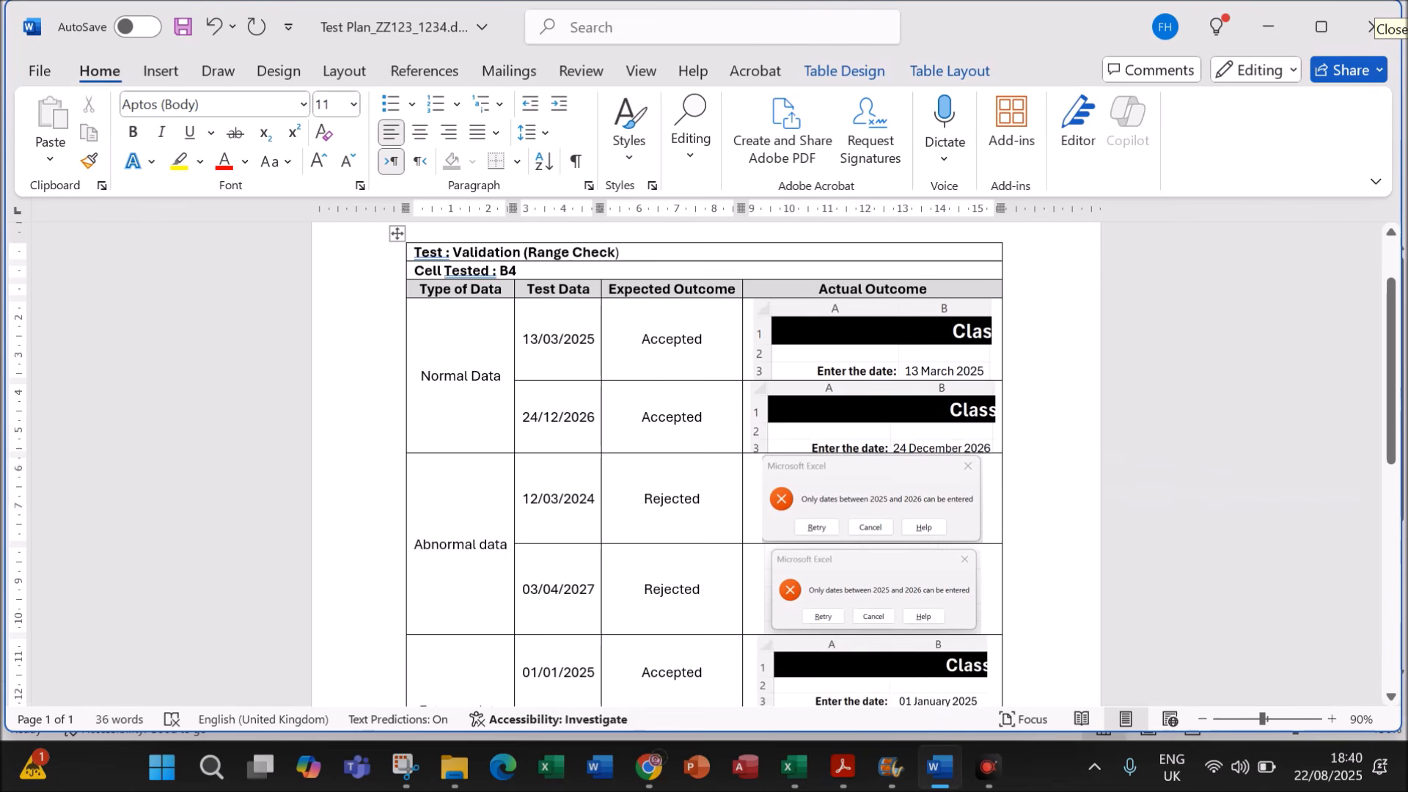
scroll(1003, 416, down, 3)
scroll(1003, 415, up, 2)
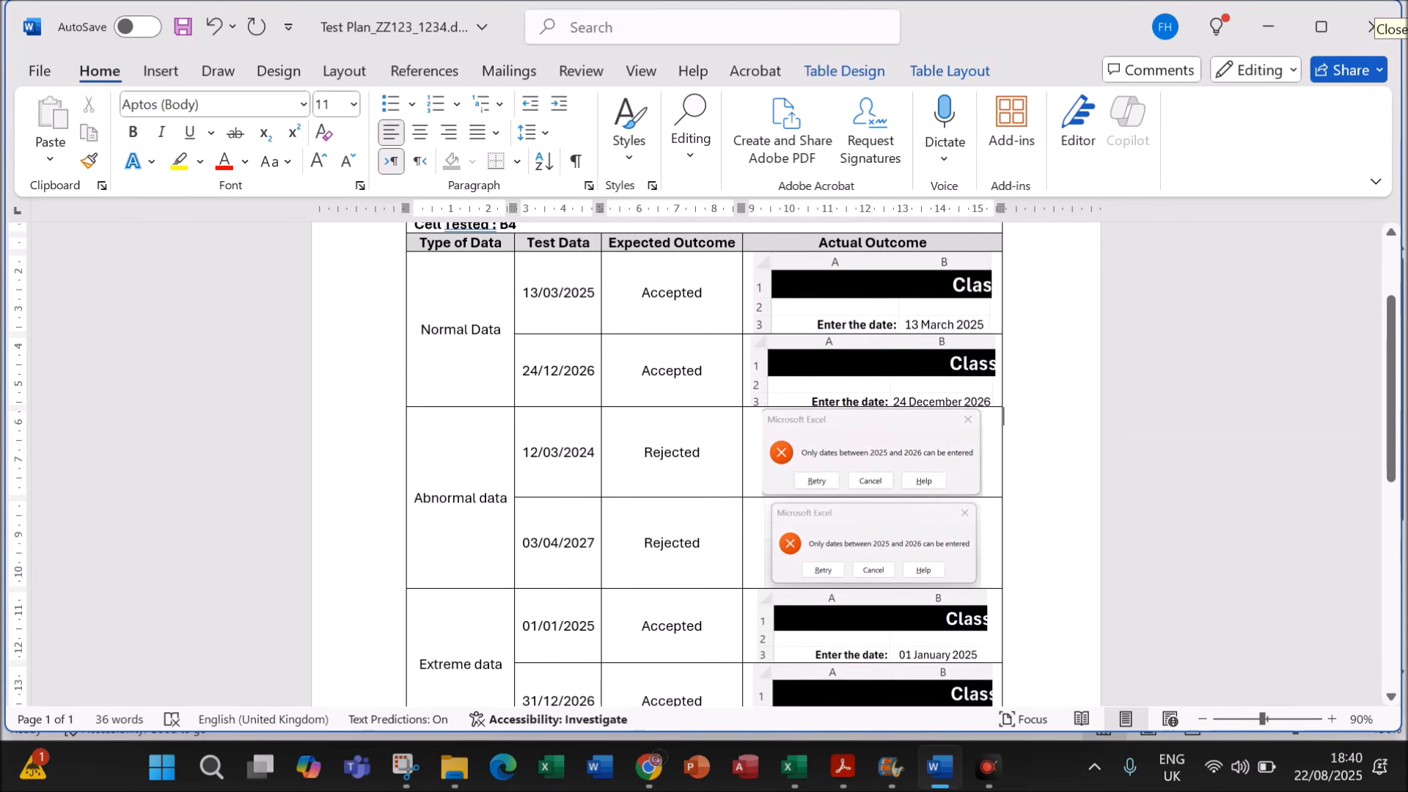
key(alt+Tab)
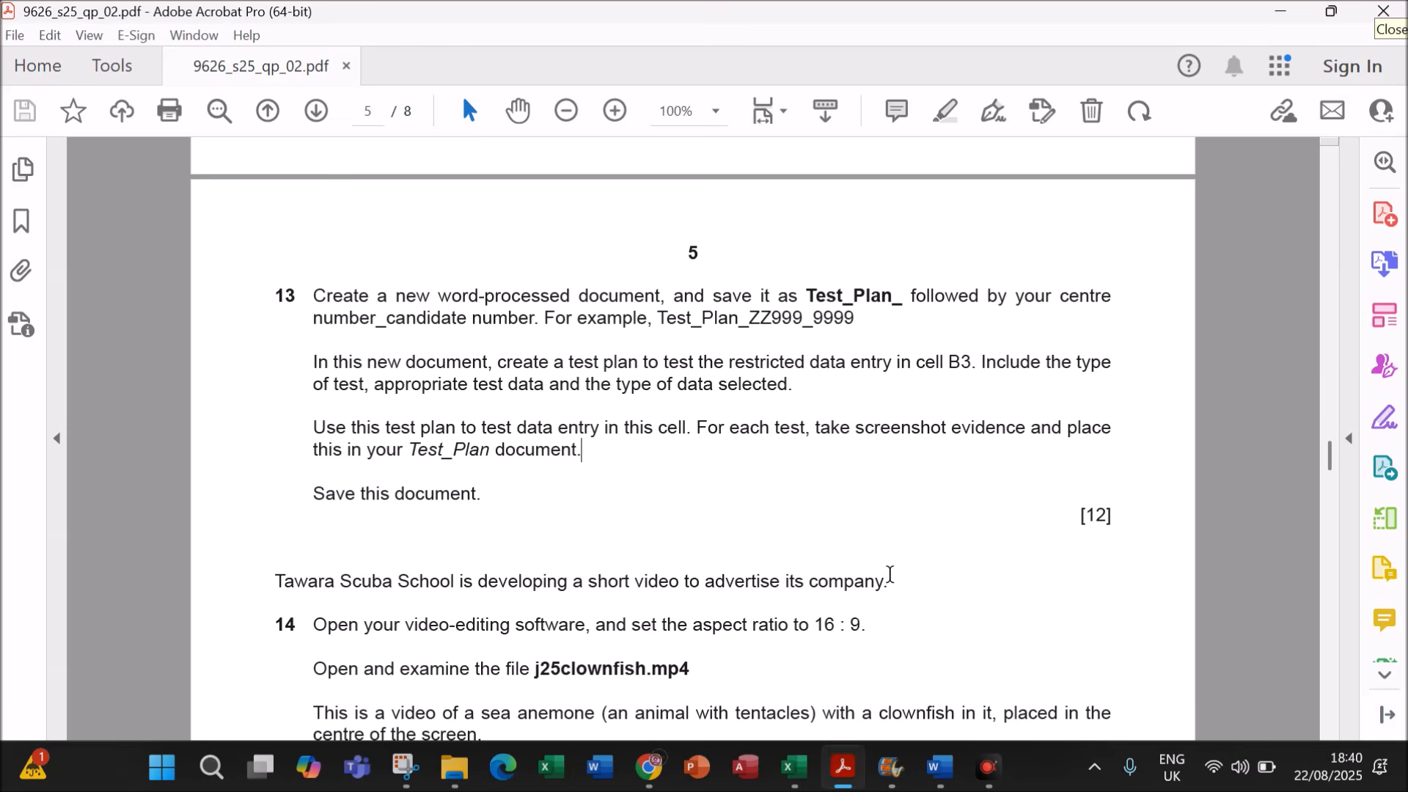
scroll(889, 575, down, 1)
scroll(913, 546, up, 2)
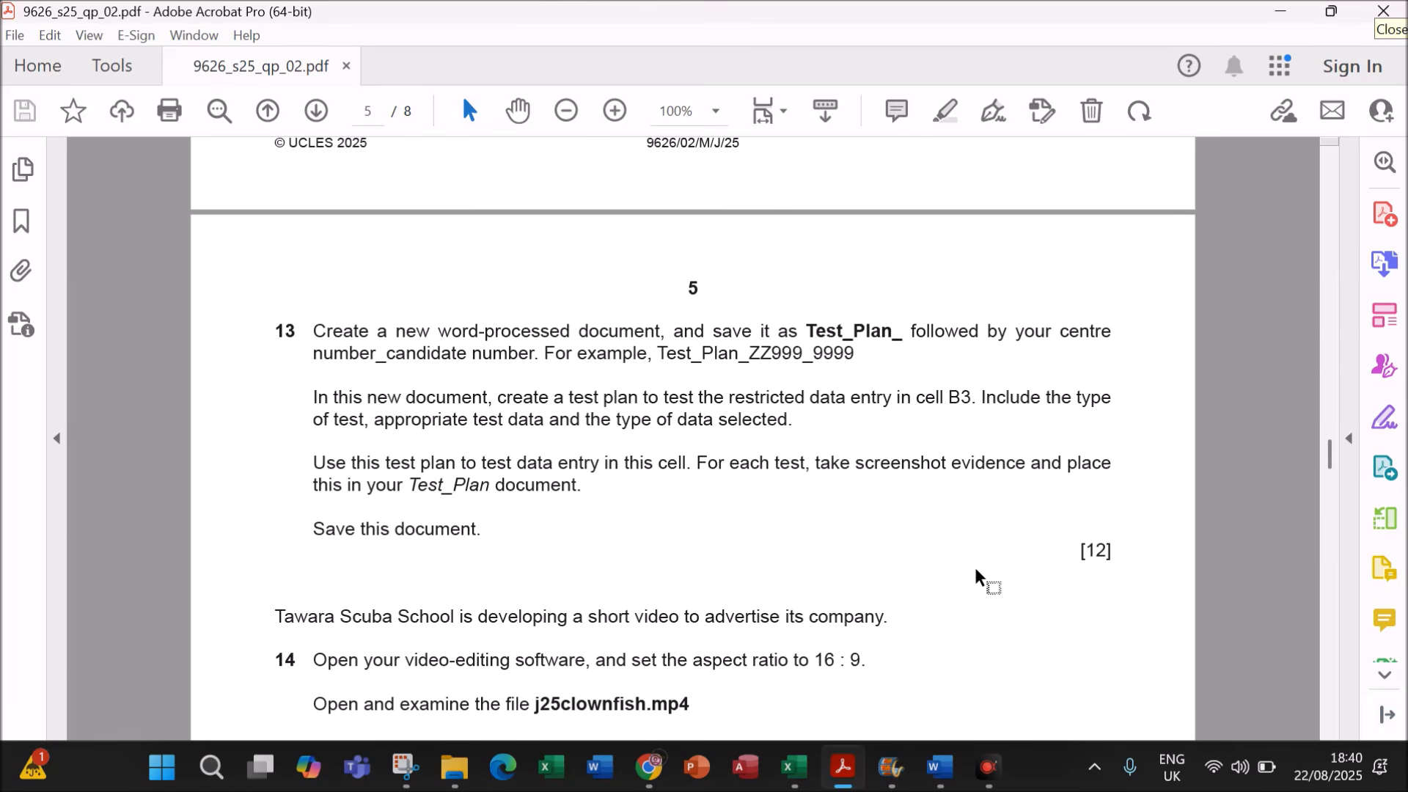
click(940, 767)
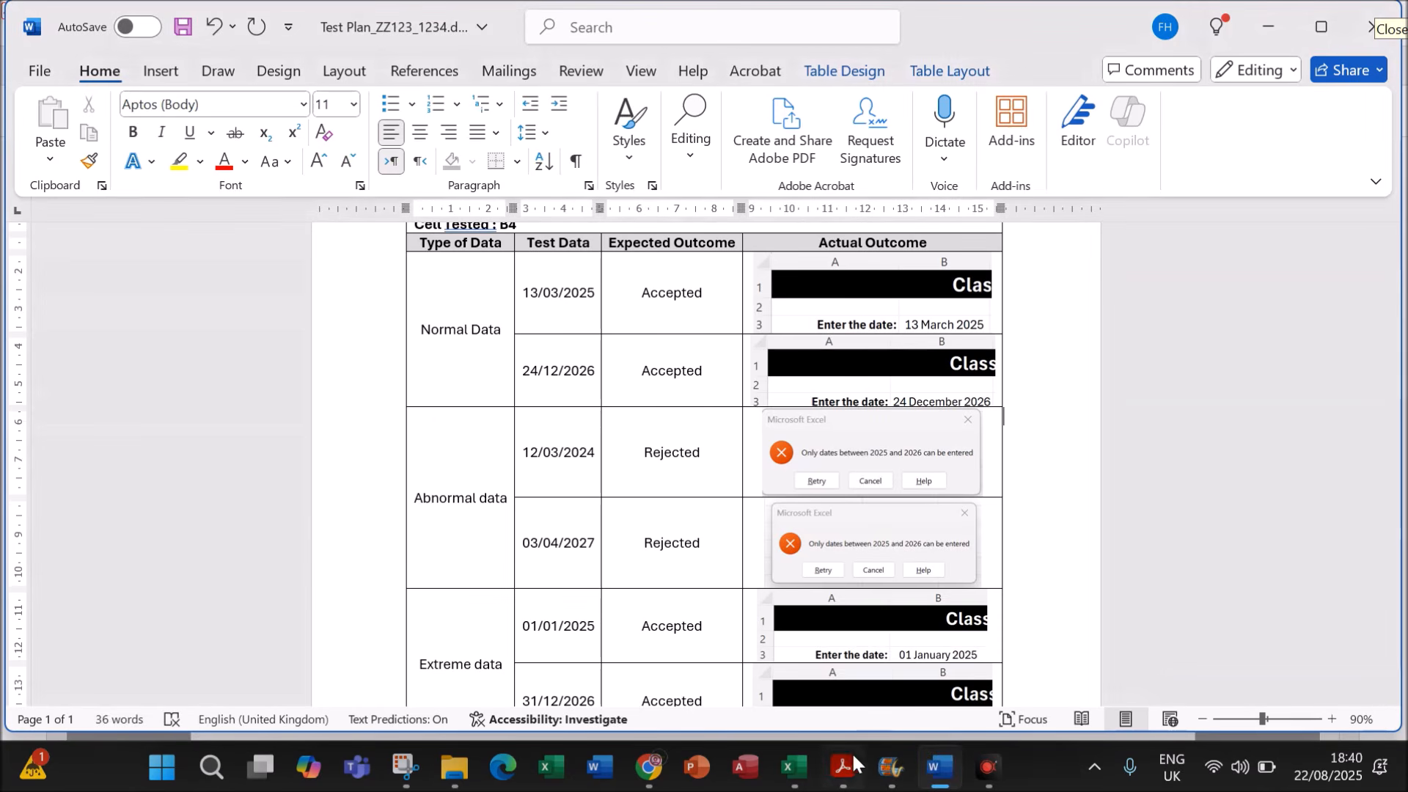
scroll(704, 469, down, 2)
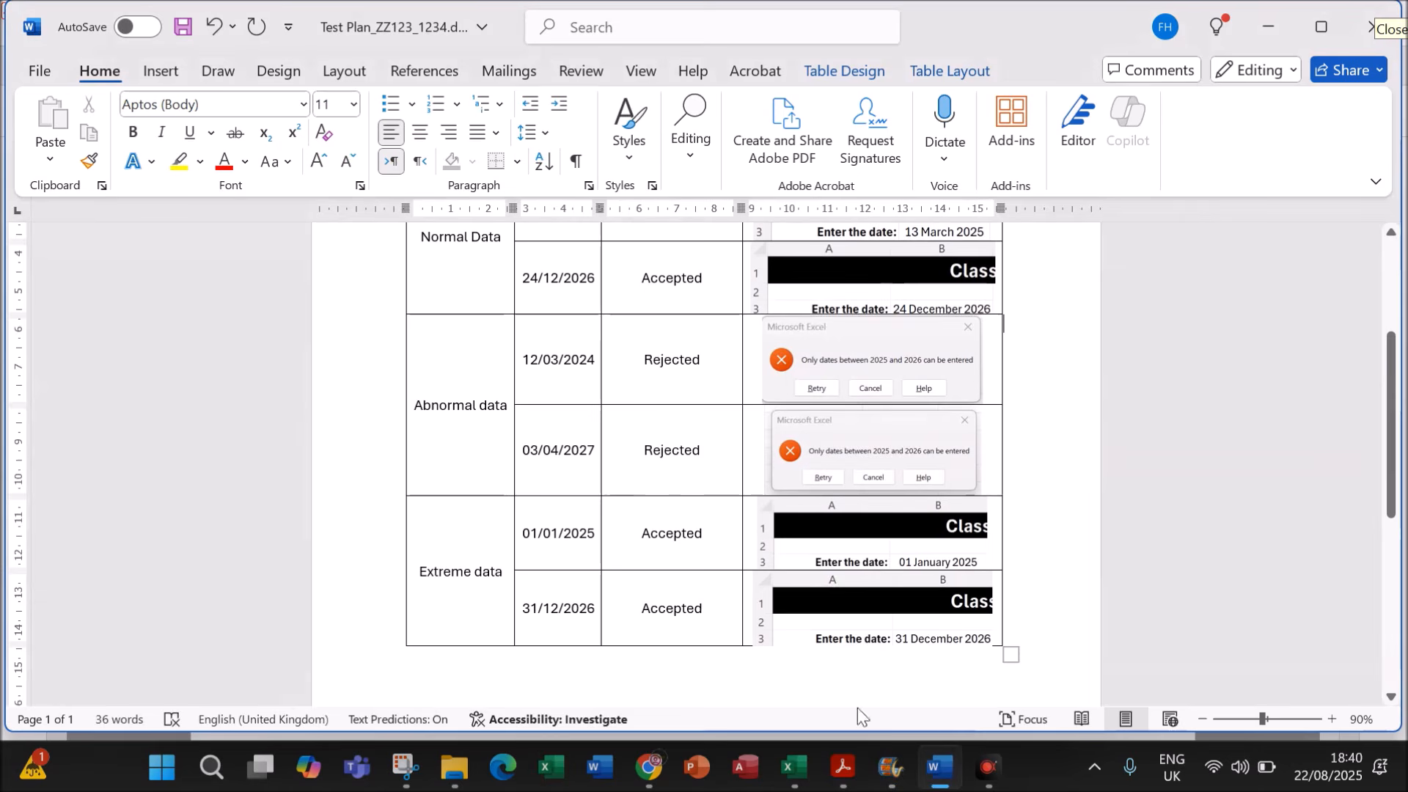
click(842, 766)
scroll(720, 435, down, 5)
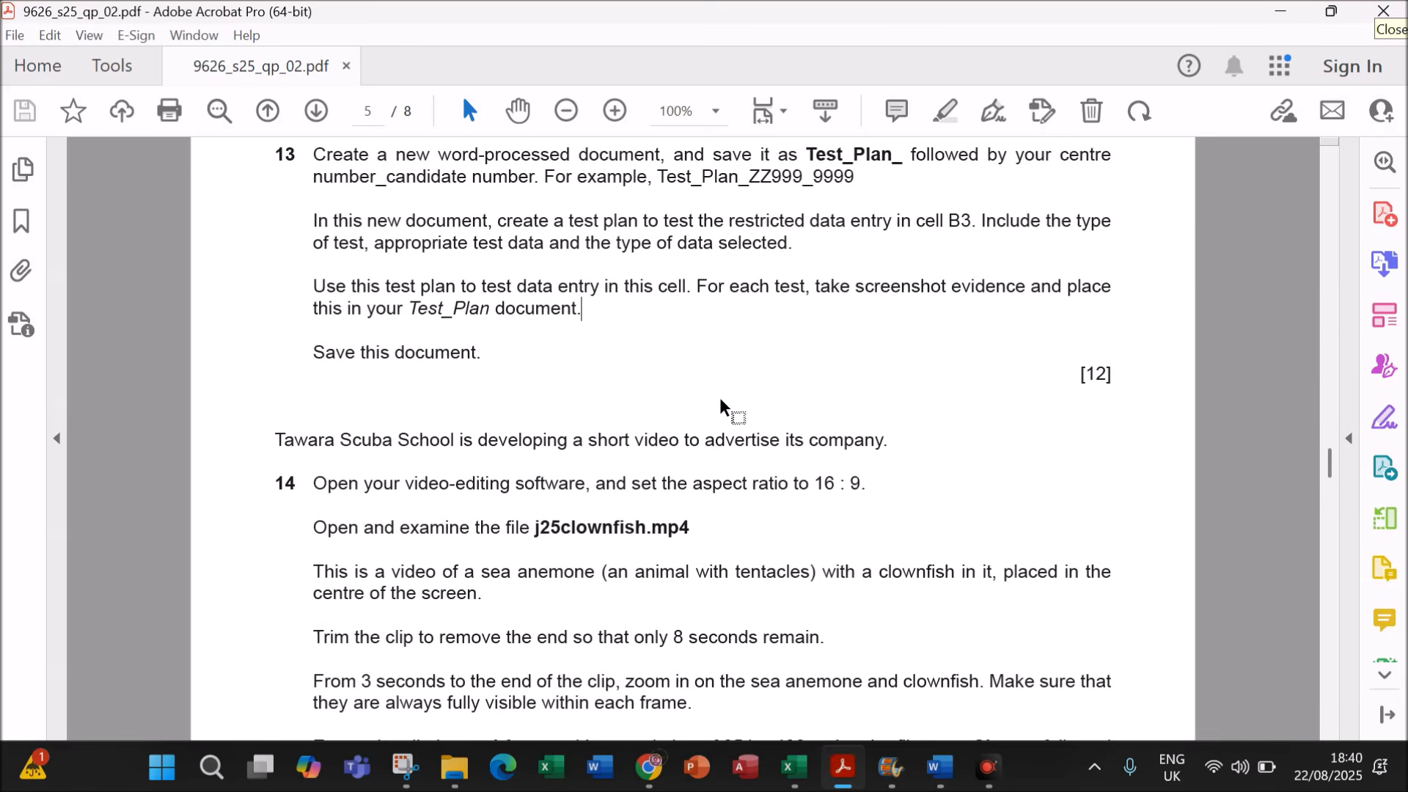
scroll(726, 429, down, 5)
scroll(741, 425, up, 6)
scroll(768, 456, up, 7)
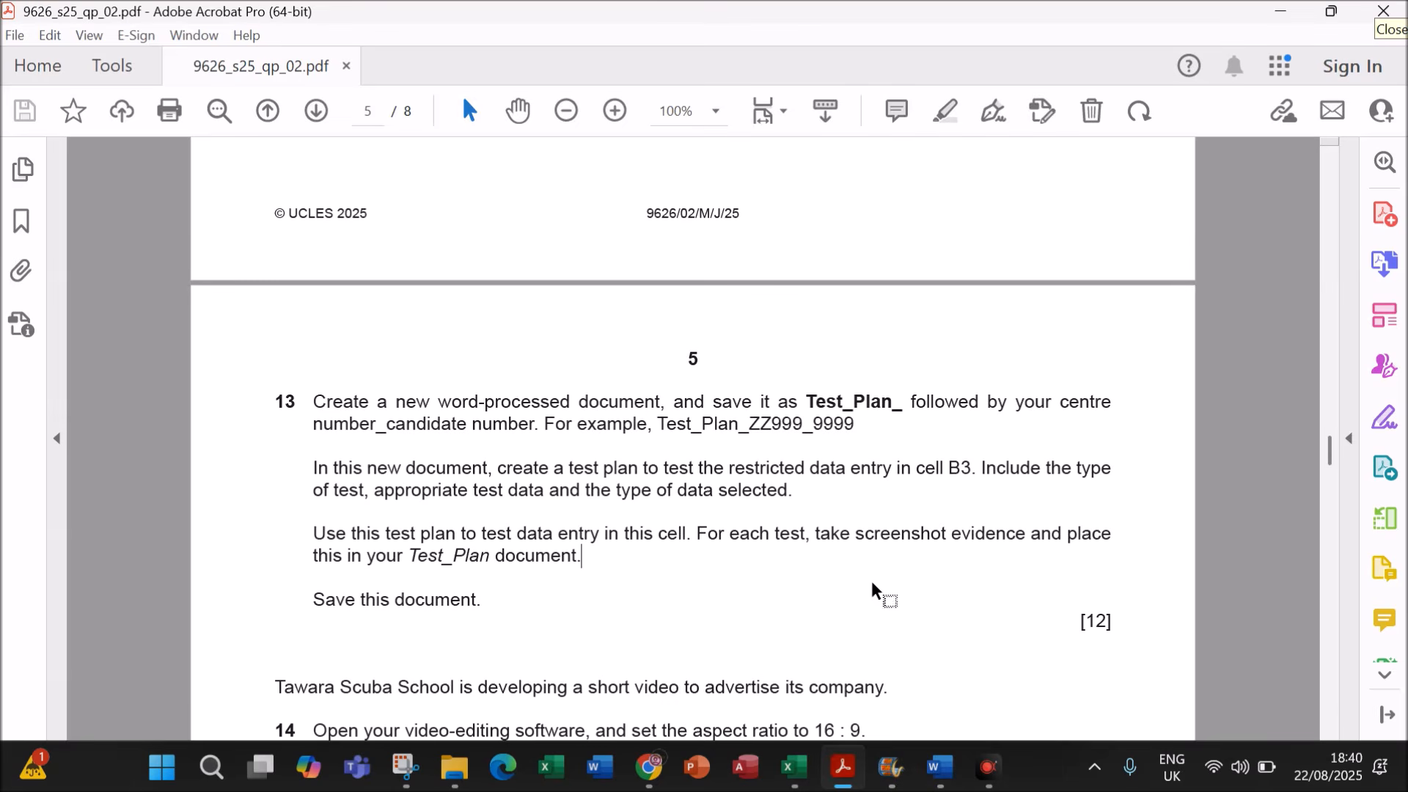
click(940, 766)
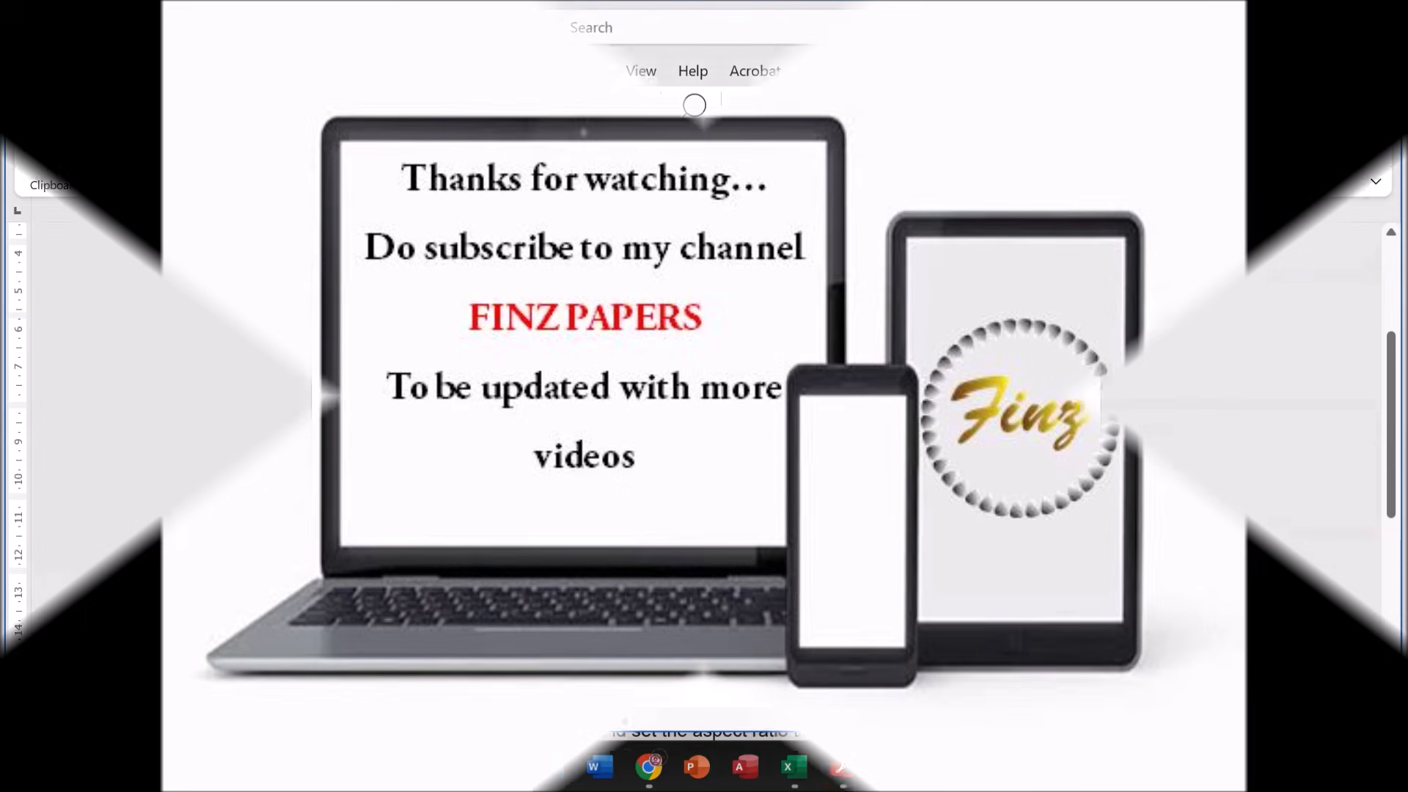